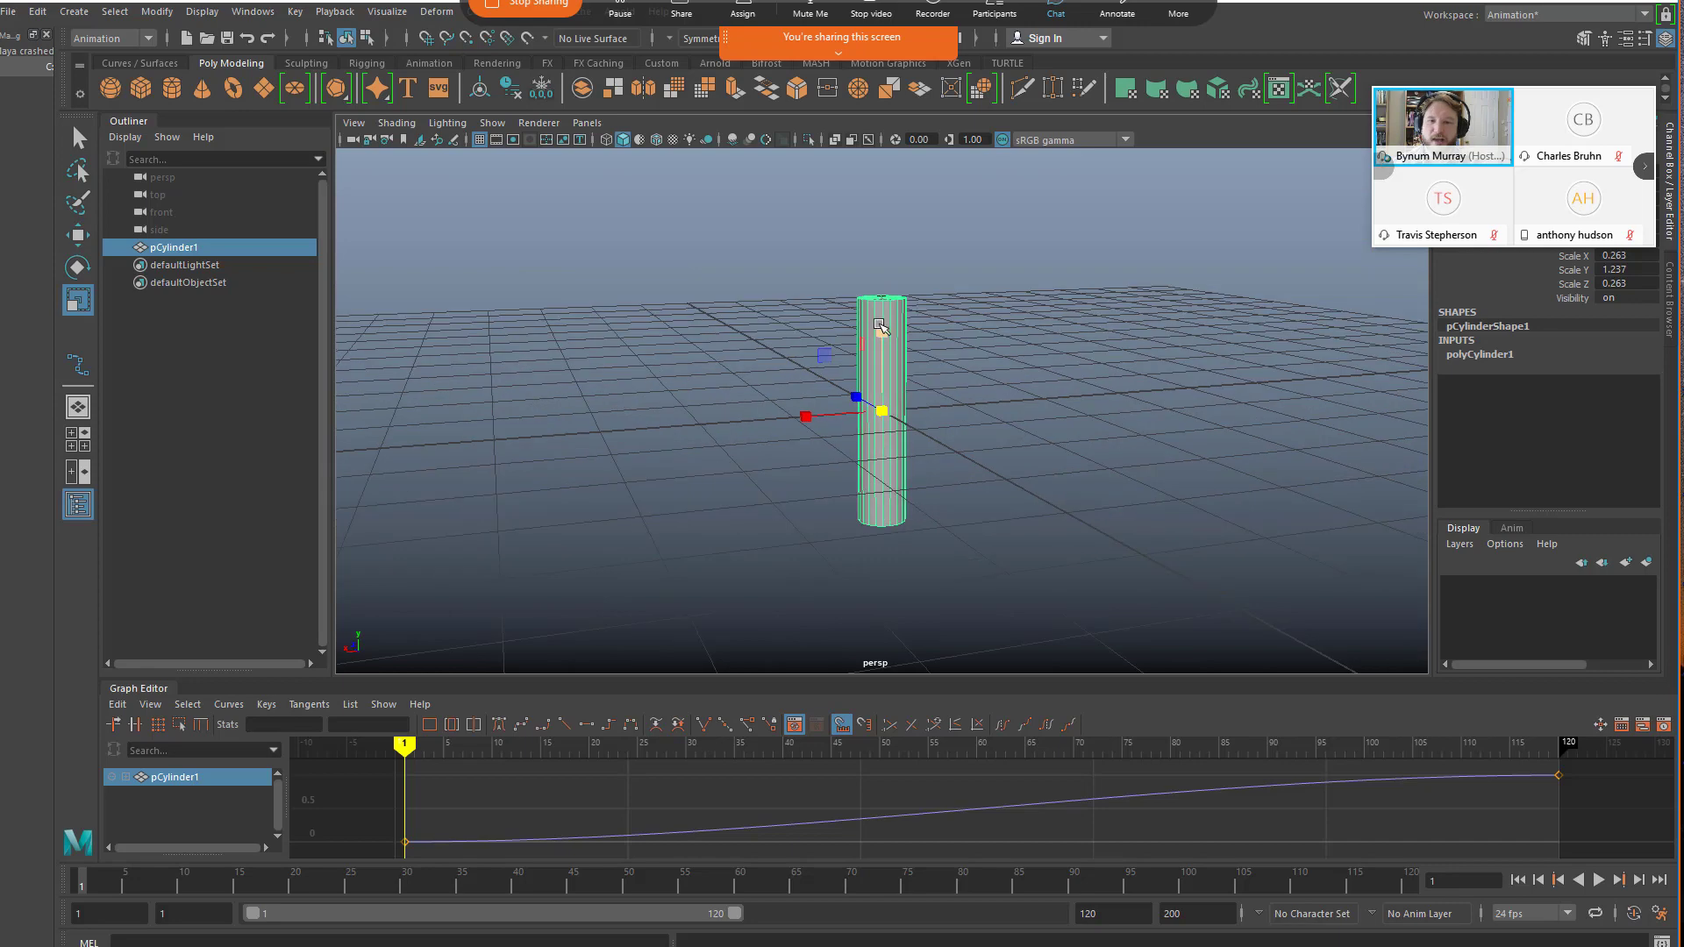
- Add a polygon cube at the cylinder and scale it into a thin slab, about 0.284 in X and 1.522 in Z
{"action": "left_click_drag", "start_coordinate": [708, 429], "coordinate": [772, 399], "text": "alt"}
{"action": "left_click", "coordinate": [608, 375]}
{"action": "scroll", "coordinate": [614, 377], "scroll_direction": "up", "scroll_amount": 4}
{"action": "middle_click_drag", "start_coordinate": [642, 377], "coordinate": [609, 455], "text": "alt"}
{"action": "scroll", "coordinate": [628, 437], "scroll_direction": "down", "scroll_amount": 4}
{"action": "left_click_drag", "start_coordinate": [639, 426], "coordinate": [616, 502], "text": "alt"}
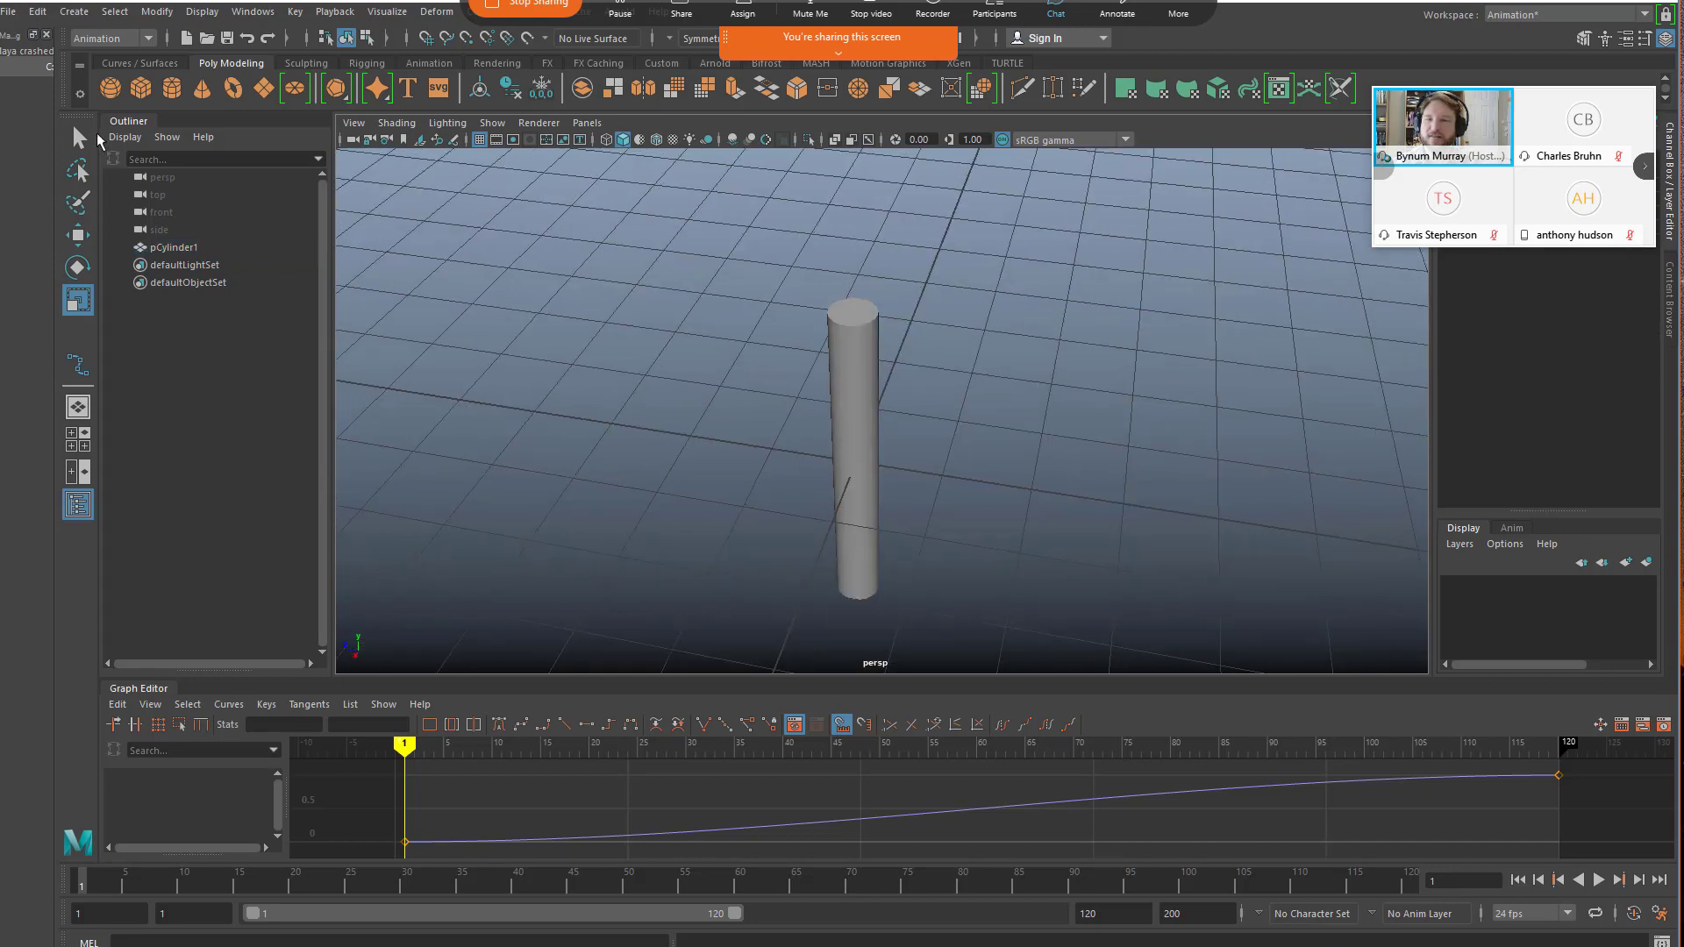
{"action": "left_click", "coordinate": [140, 90]}
{"action": "scroll", "coordinate": [823, 492], "scroll_direction": "down", "scroll_amount": 2}
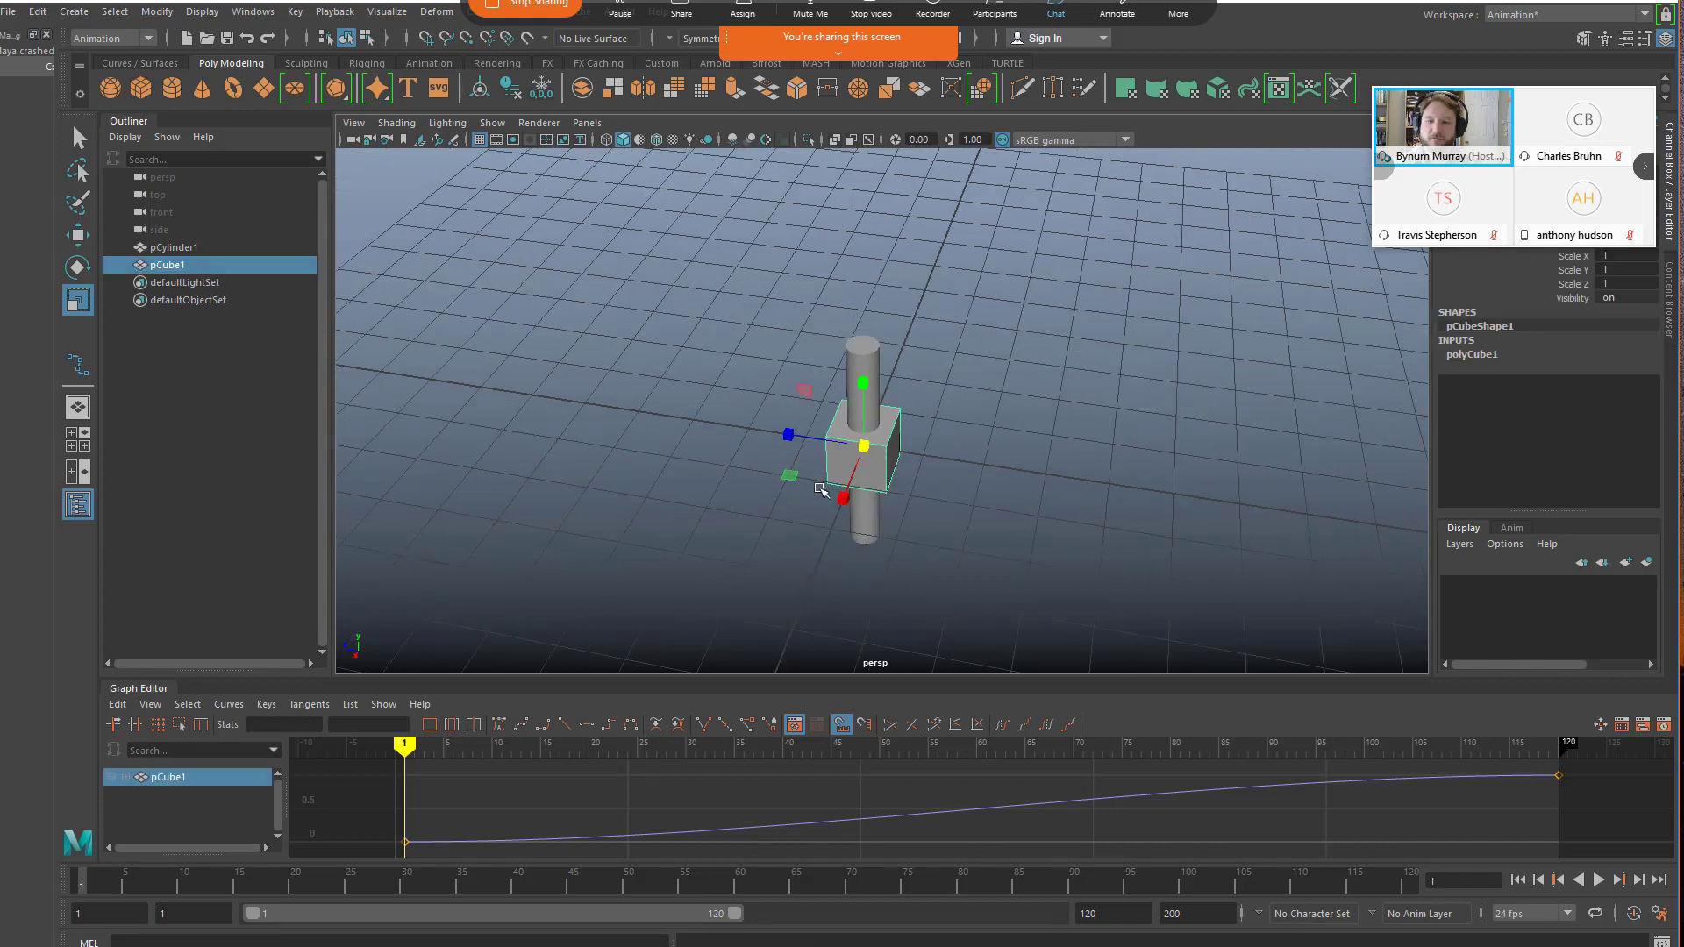
{"action": "scroll", "coordinate": [816, 496], "scroll_direction": "up", "scroll_amount": 1}
{"action": "left_click_drag", "start_coordinate": [839, 508], "coordinate": [741, 439]}
- Raise the slab to the cylinder's upper end and offset it along Z so most of it extends to one side
{"action": "key", "text": "w"}
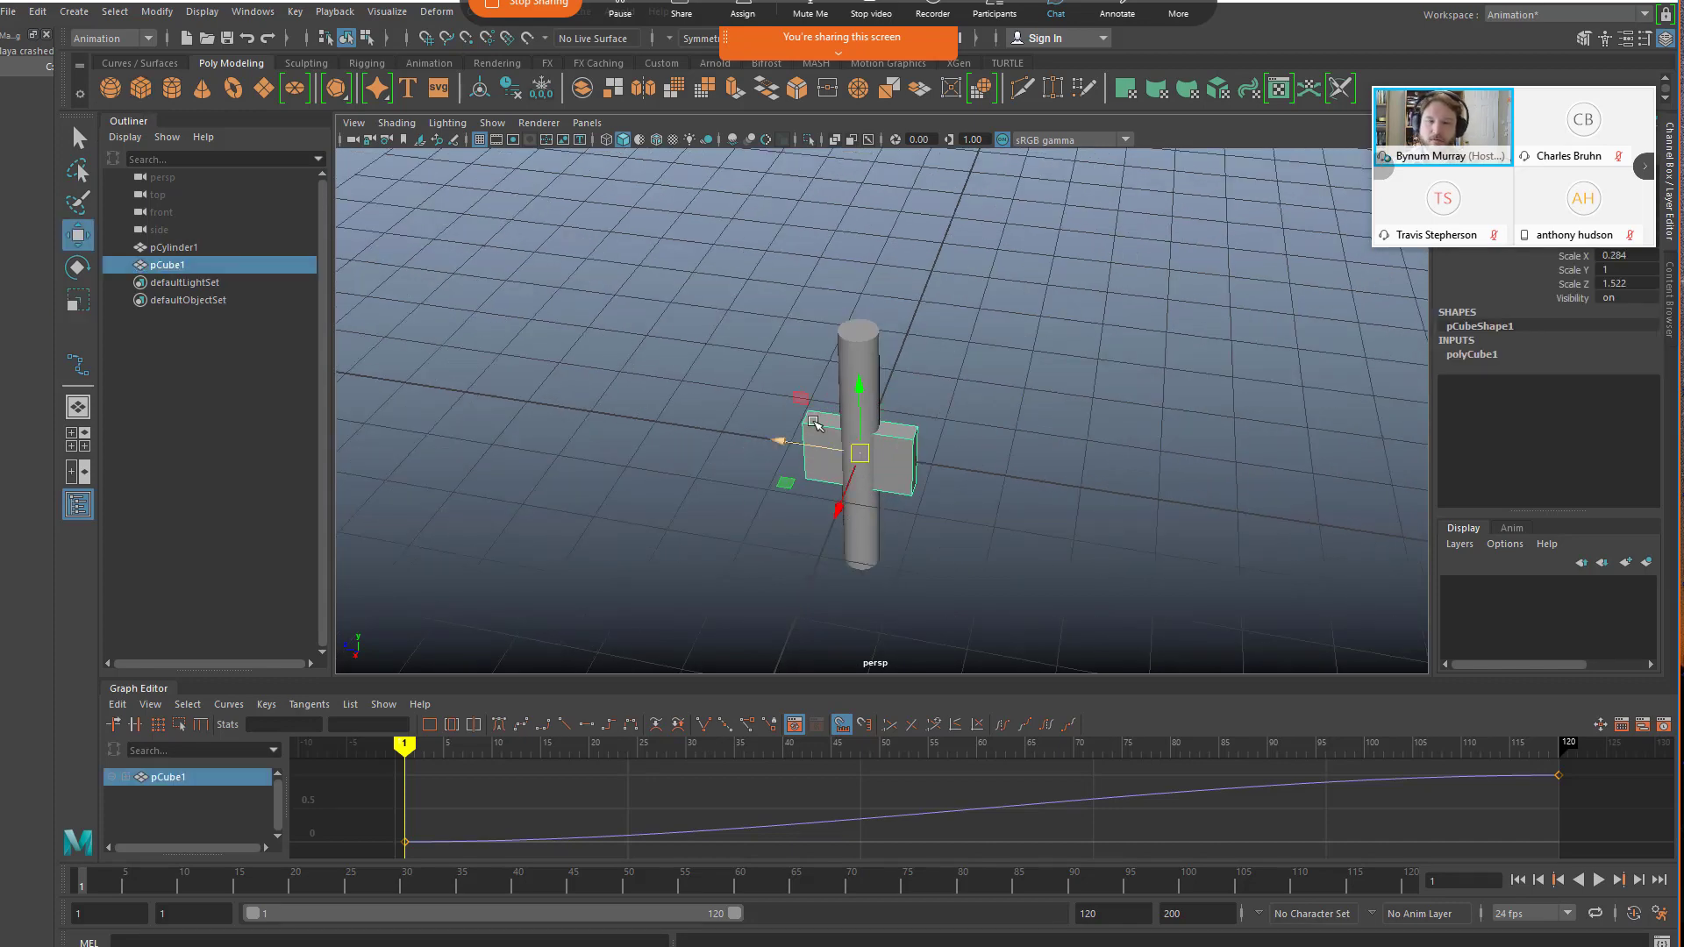
{"action": "left_click_drag", "start_coordinate": [866, 387], "coordinate": [873, 294]}
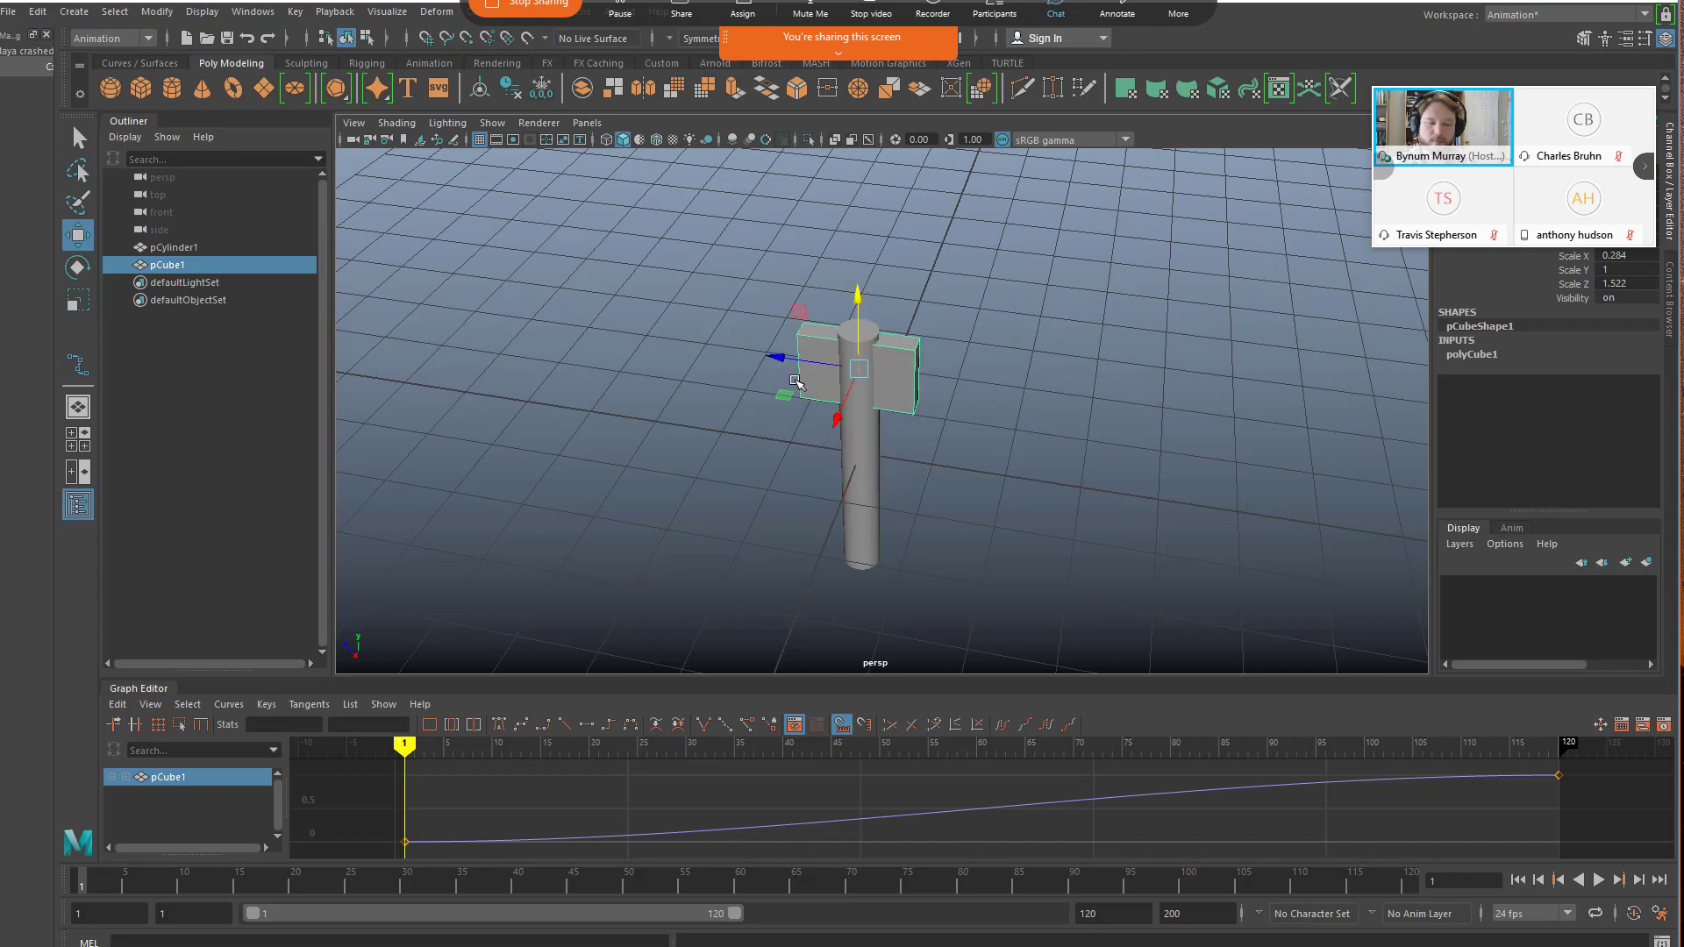
{"action": "scroll", "coordinate": [795, 382], "scroll_direction": "up", "scroll_amount": 3}
{"action": "left_click_drag", "start_coordinate": [777, 341], "coordinate": [816, 342]}
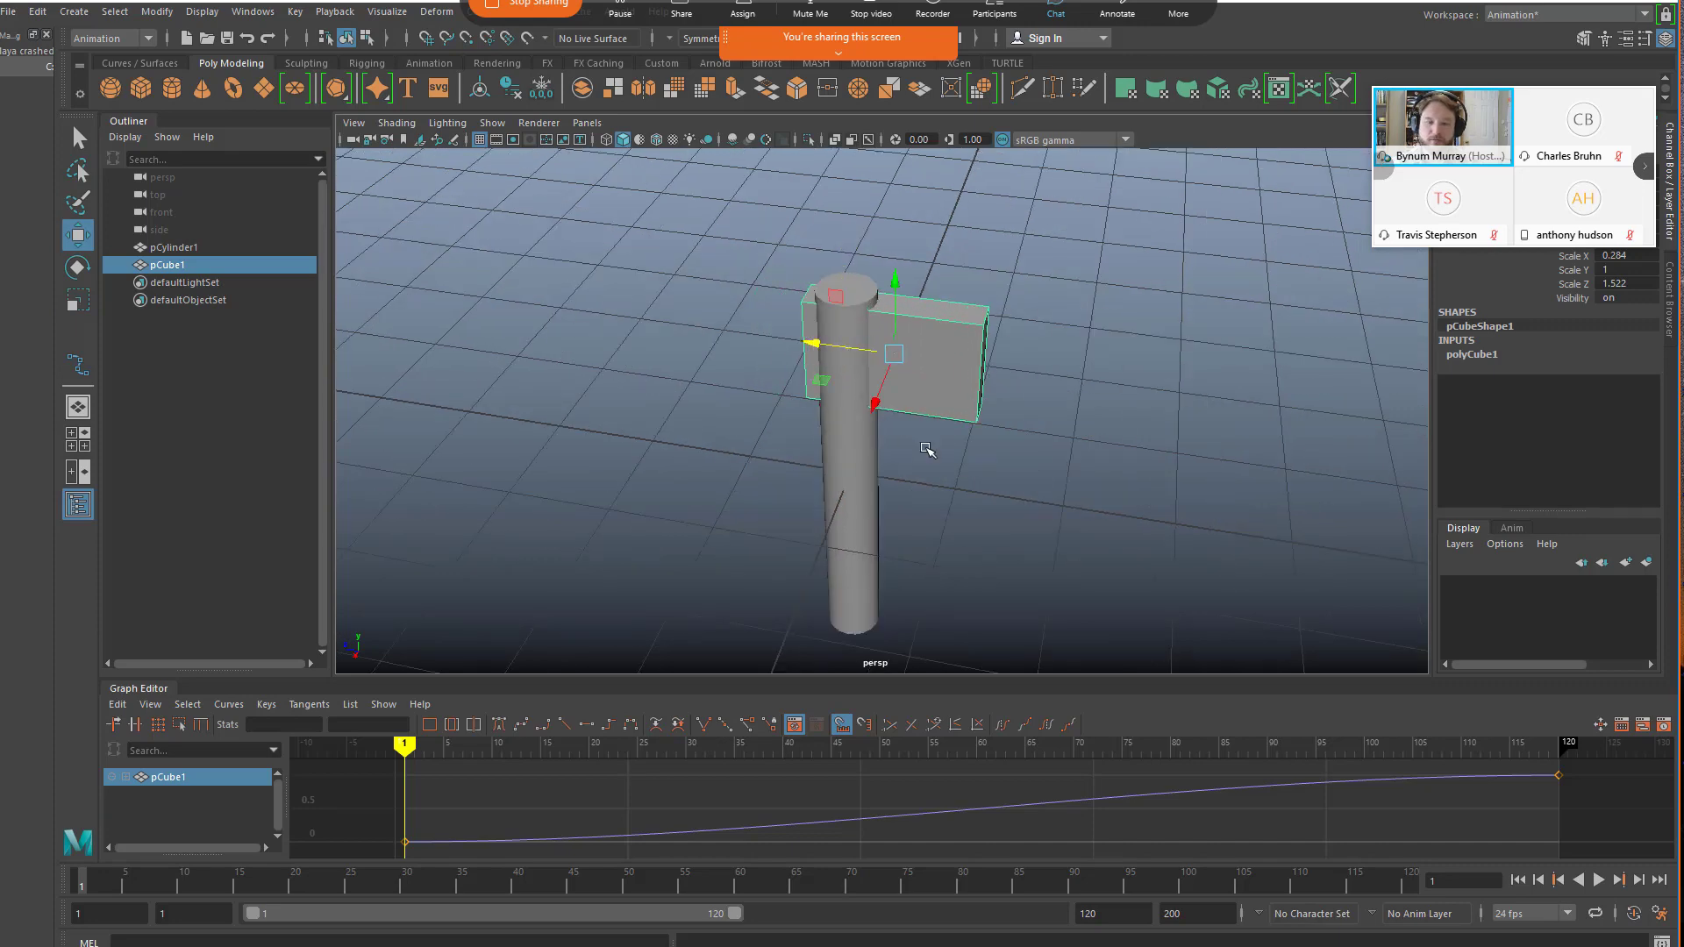
- Scale down the height of the vertices at the slab's short end to narrow the back of the axe head
{"action": "key", "text": "f"}
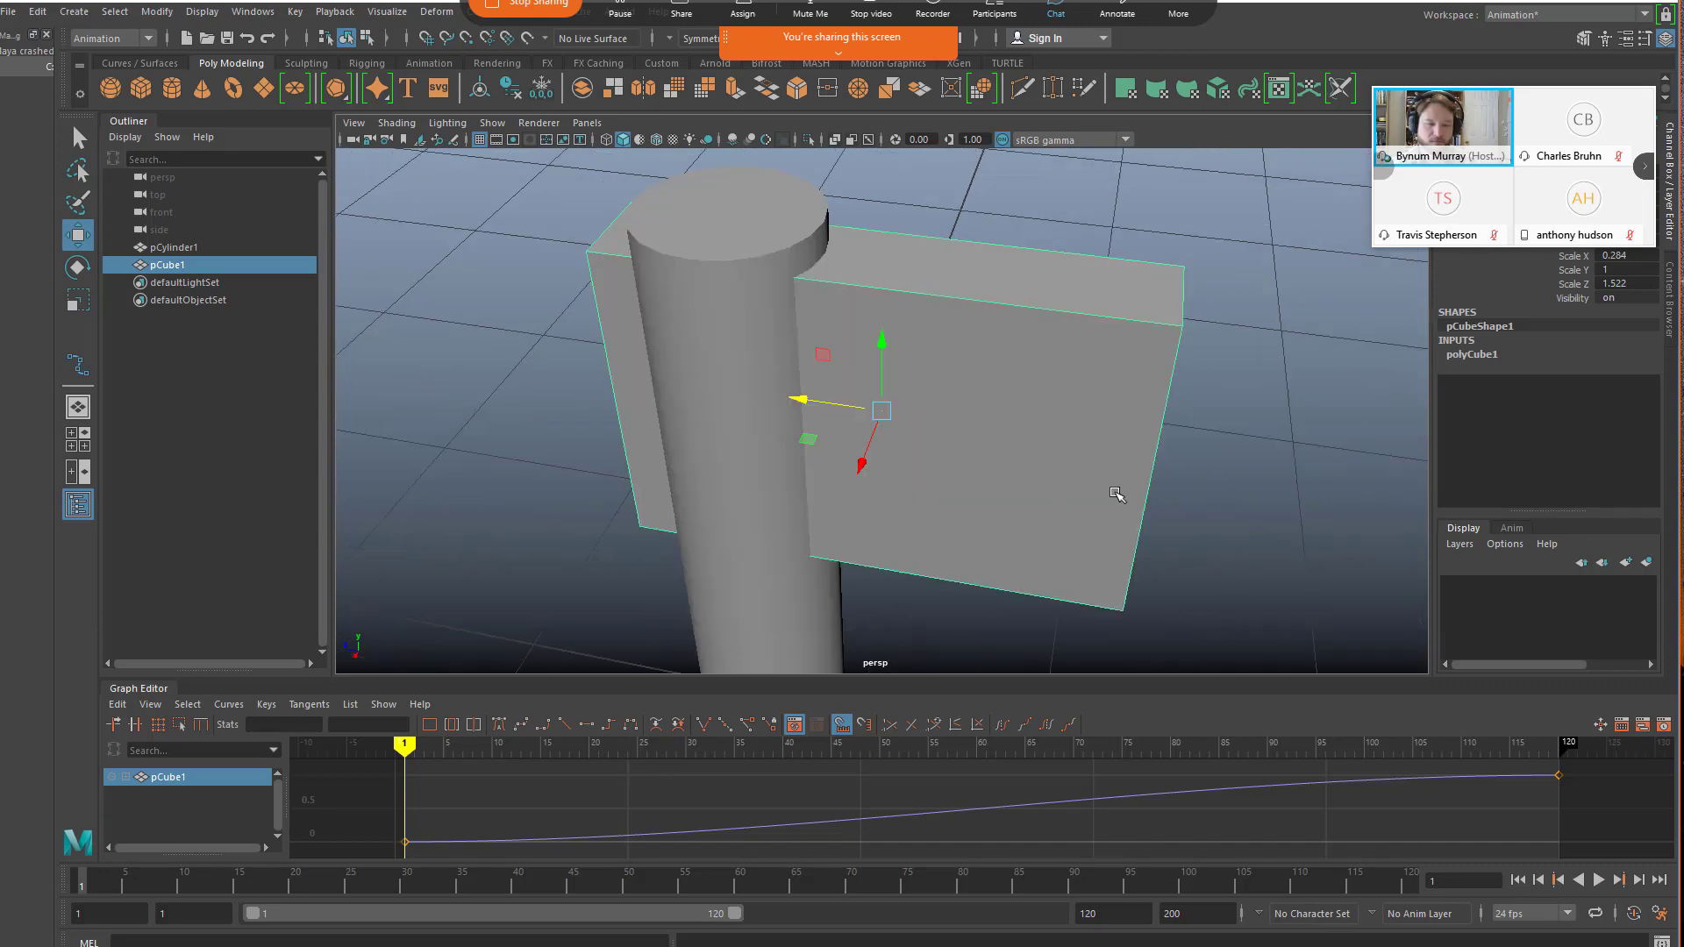
{"action": "left_click_drag", "start_coordinate": [1117, 494], "coordinate": [947, 362], "text": "alt"}
{"action": "right_click_drag", "start_coordinate": [934, 247], "coordinate": [867, 249]}
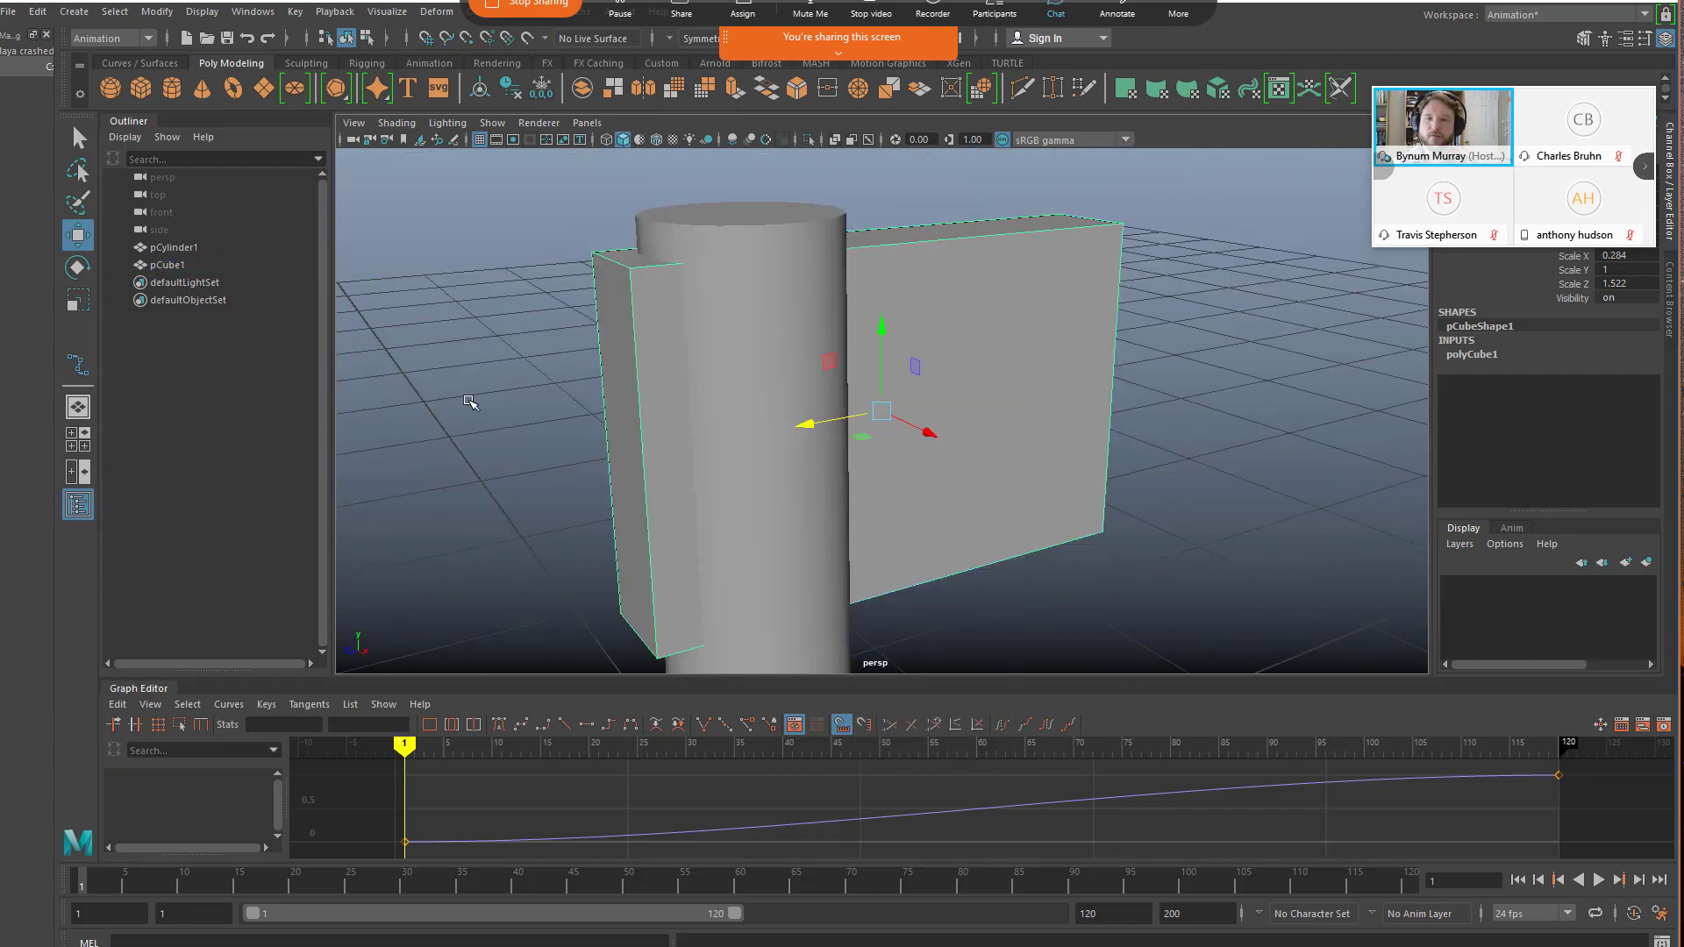
{"action": "left_click_drag", "start_coordinate": [470, 404], "coordinate": [335, 375], "text": "alt"}
{"action": "left_click_drag", "start_coordinate": [487, 246], "coordinate": [713, 667]}
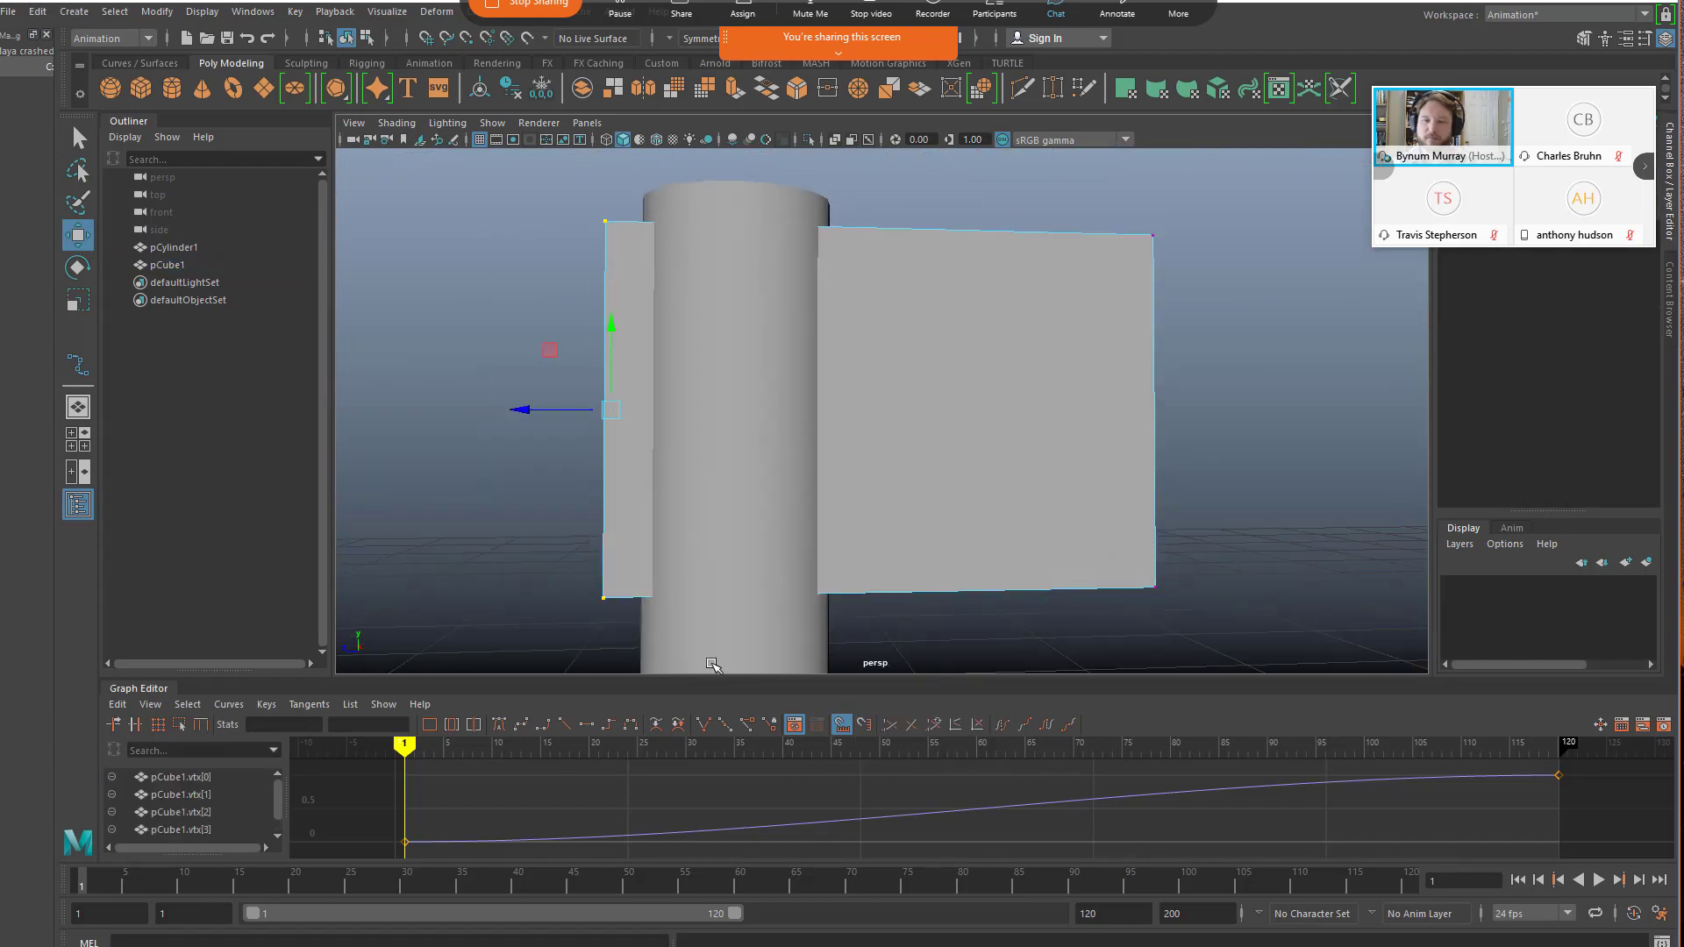
{"action": "key", "text": "r"}
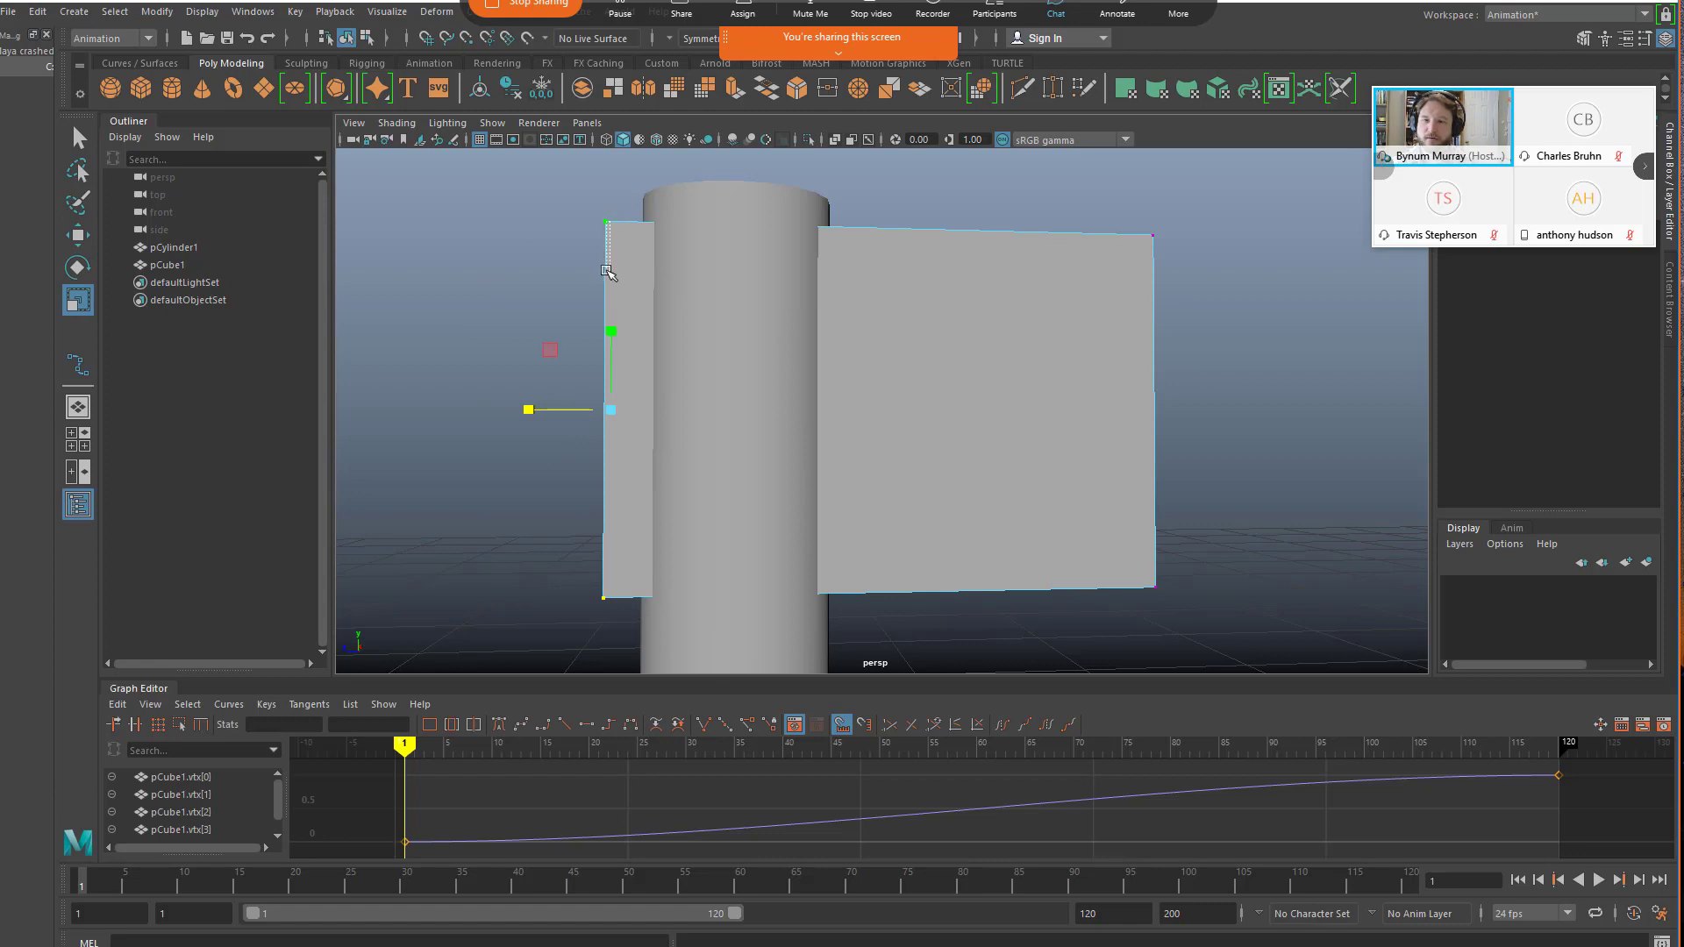
{"action": "left_click_drag", "start_coordinate": [564, 206], "coordinate": [654, 660]}
{"action": "left_click_drag", "start_coordinate": [609, 338], "coordinate": [615, 355]}
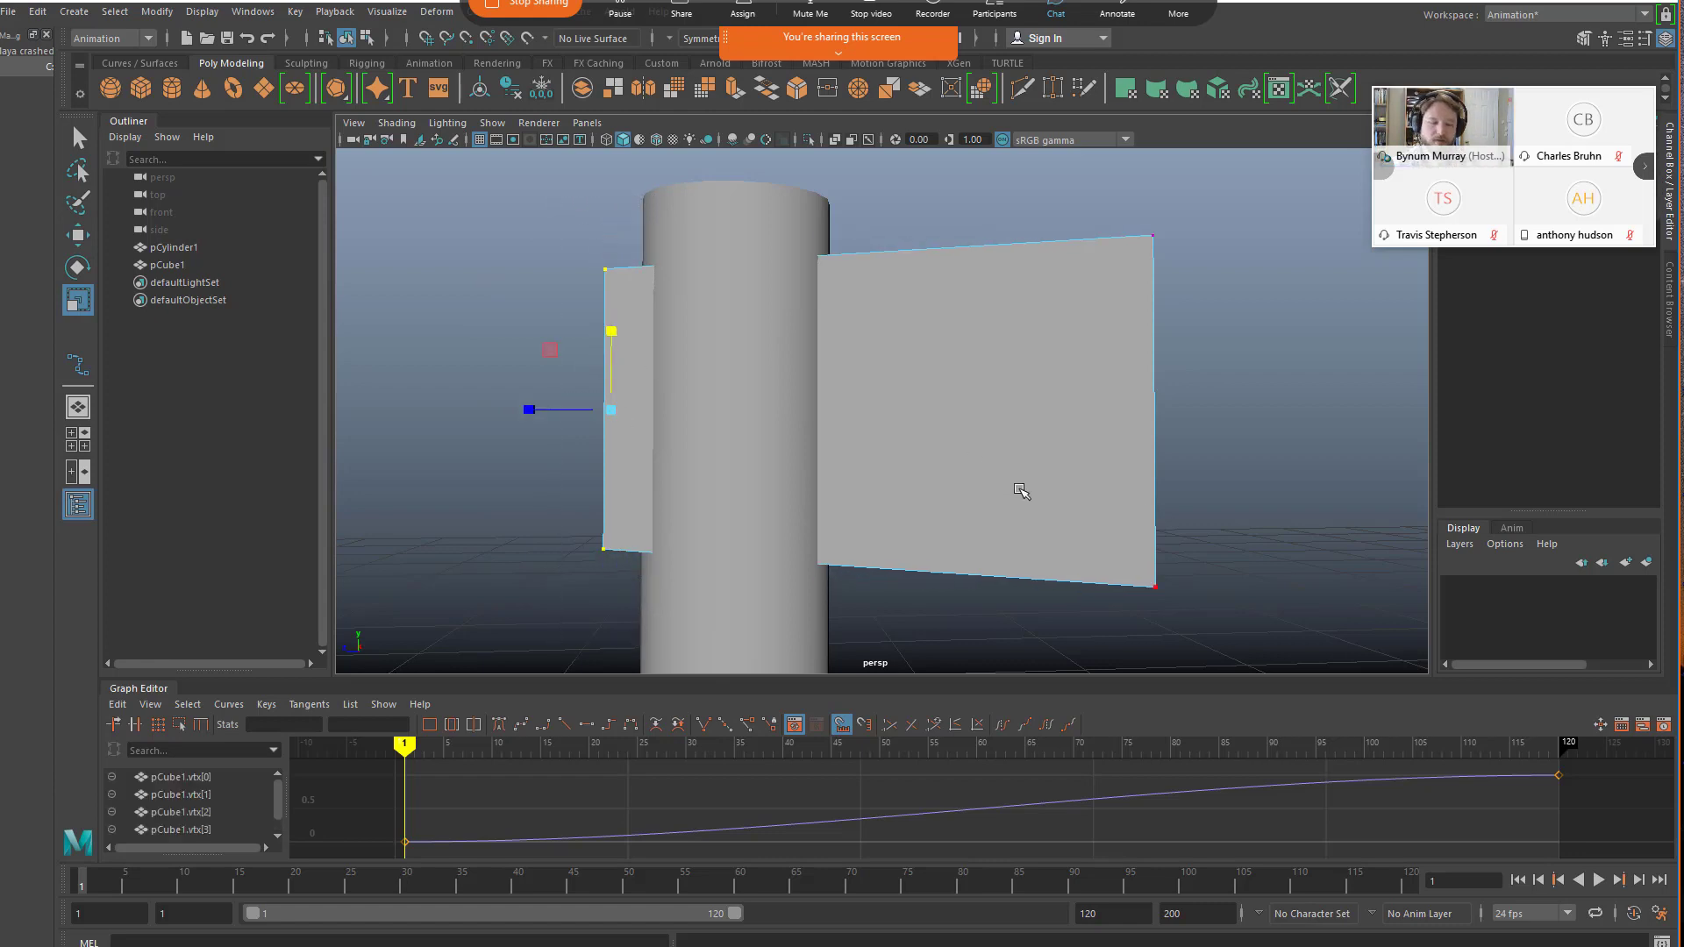
- Scale up the height of the vertices at the slab's long end to flare the blade, and return to object mode
{"action": "left_click_drag", "start_coordinate": [1015, 488], "coordinate": [1096, 528], "text": "alt"}
{"action": "left_click_drag", "start_coordinate": [1092, 180], "coordinate": [1320, 671]}
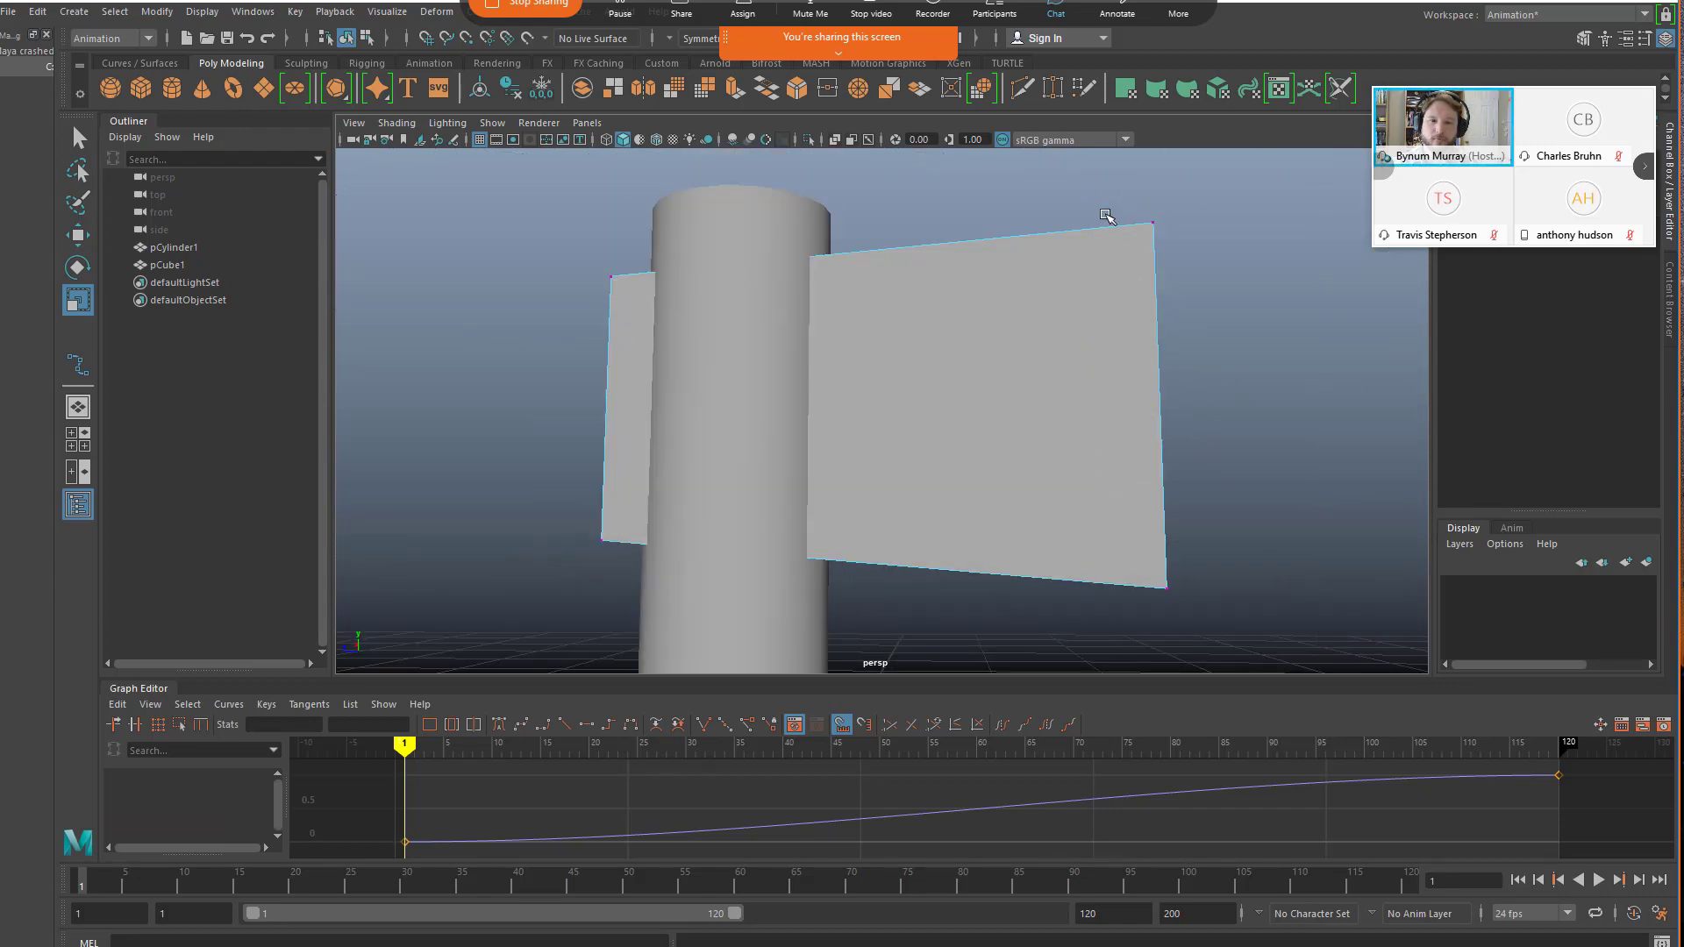
{"action": "left_click_drag", "start_coordinate": [1106, 200], "coordinate": [1219, 653]}
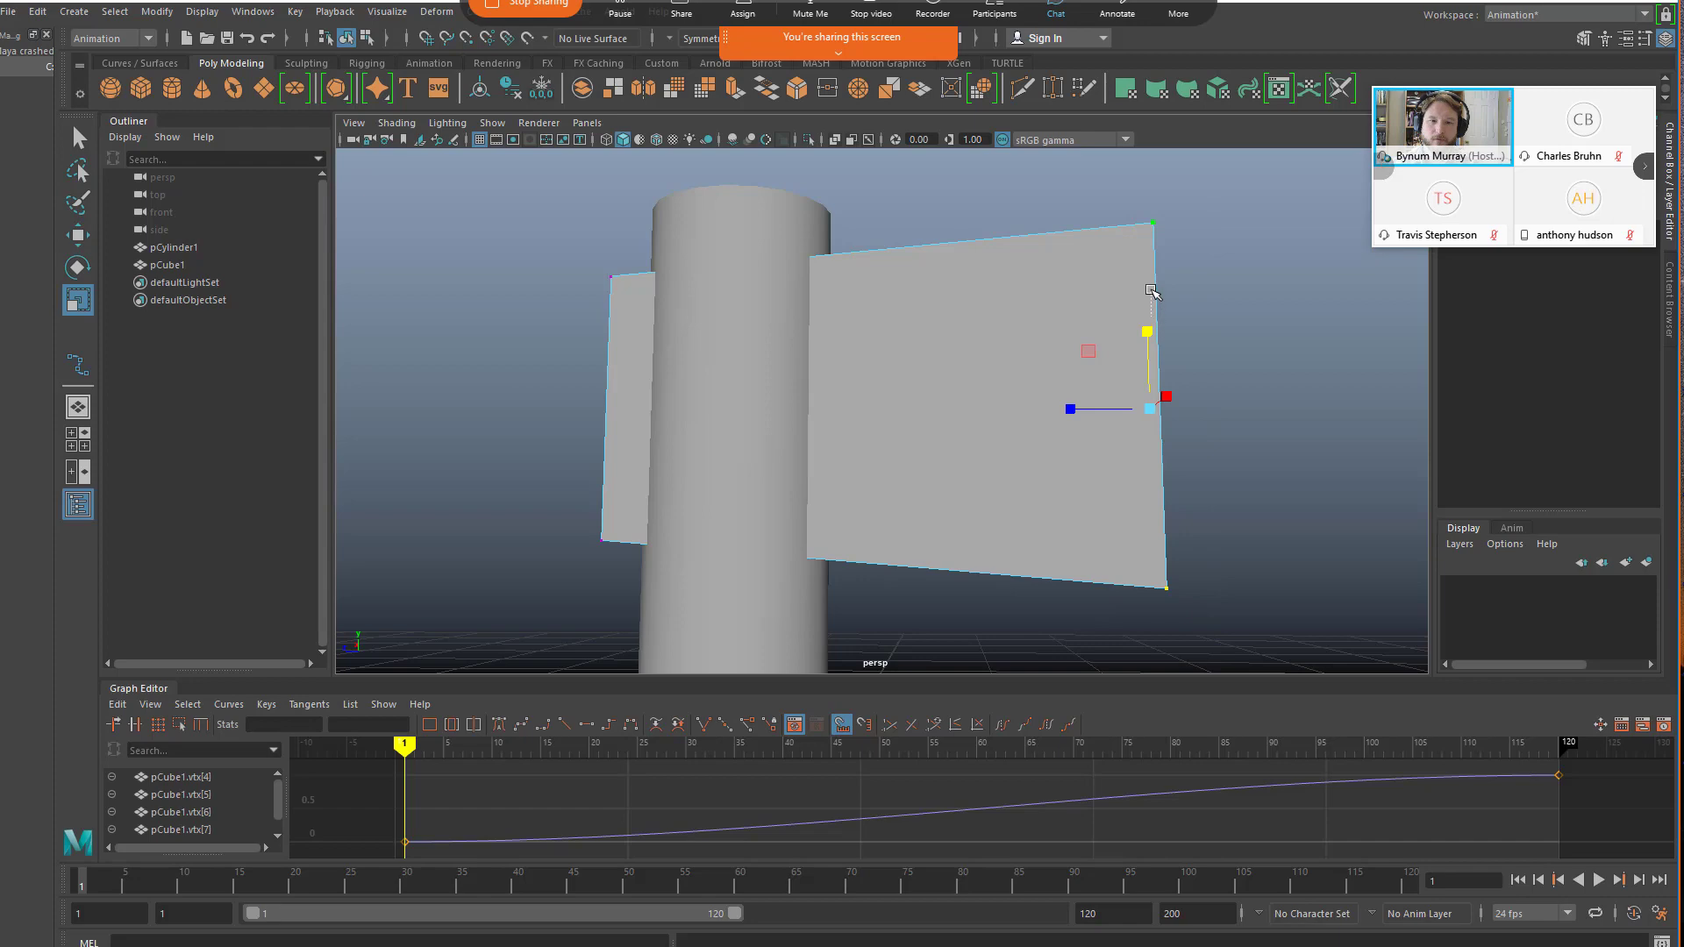
{"action": "left_click_drag", "start_coordinate": [1099, 218], "coordinate": [1233, 627]}
{"action": "left_click_drag", "start_coordinate": [1148, 329], "coordinate": [1150, 313]}
{"action": "left_click_drag", "start_coordinate": [1277, 469], "coordinate": [1081, 516], "text": "alt"}
{"action": "left_click_drag", "start_coordinate": [788, 630], "coordinate": [856, 633]}
{"action": "left_click", "coordinate": [638, 465]}
{"action": "left_click_drag", "start_coordinate": [638, 465], "coordinate": [891, 406], "text": "alt"}
{"action": "right_click", "coordinate": [890, 403]}
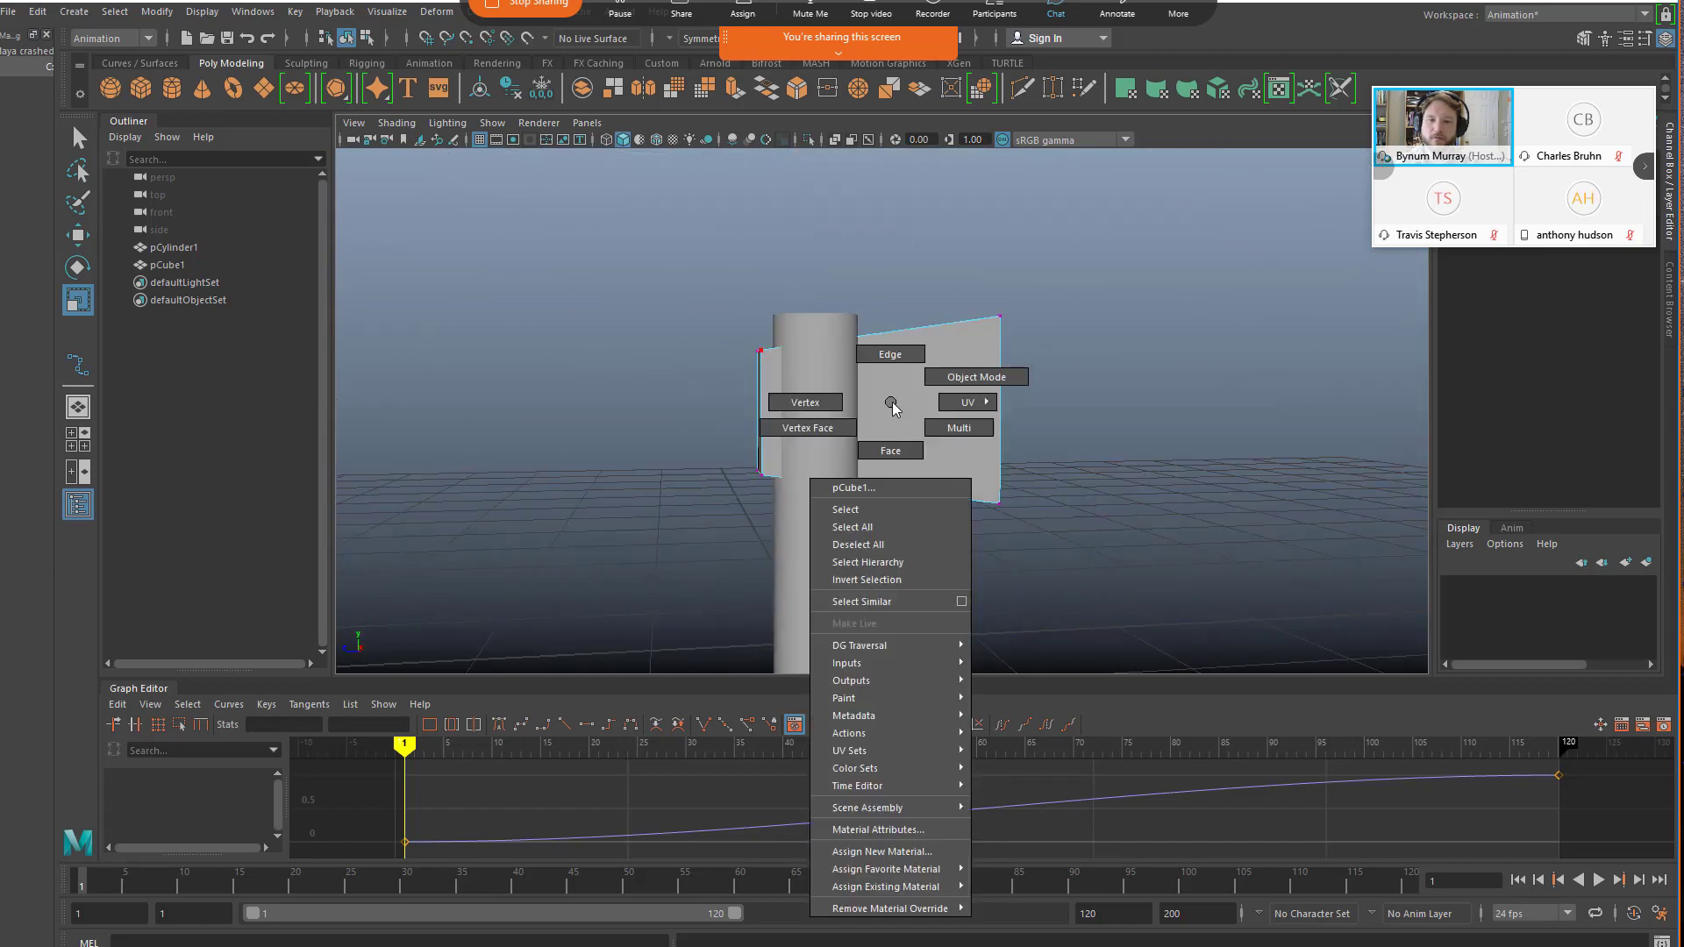
{"action": "left_click", "coordinate": [952, 382]}
- Lengthen the cylinder handle to about 2.611 in Y and reposition it in Z and Y toward the back of the axe head
{"action": "left_click_drag", "start_coordinate": [975, 453], "coordinate": [647, 515], "text": "alt"}
{"action": "key", "text": "w"}
{"action": "left_click", "coordinate": [648, 517]}
{"action": "scroll", "coordinate": [706, 567], "scroll_direction": "down", "scroll_amount": 5}
{"action": "left_click_drag", "start_coordinate": [707, 568], "coordinate": [752, 424], "text": "alt"}
{"action": "left_click", "coordinate": [838, 470]}
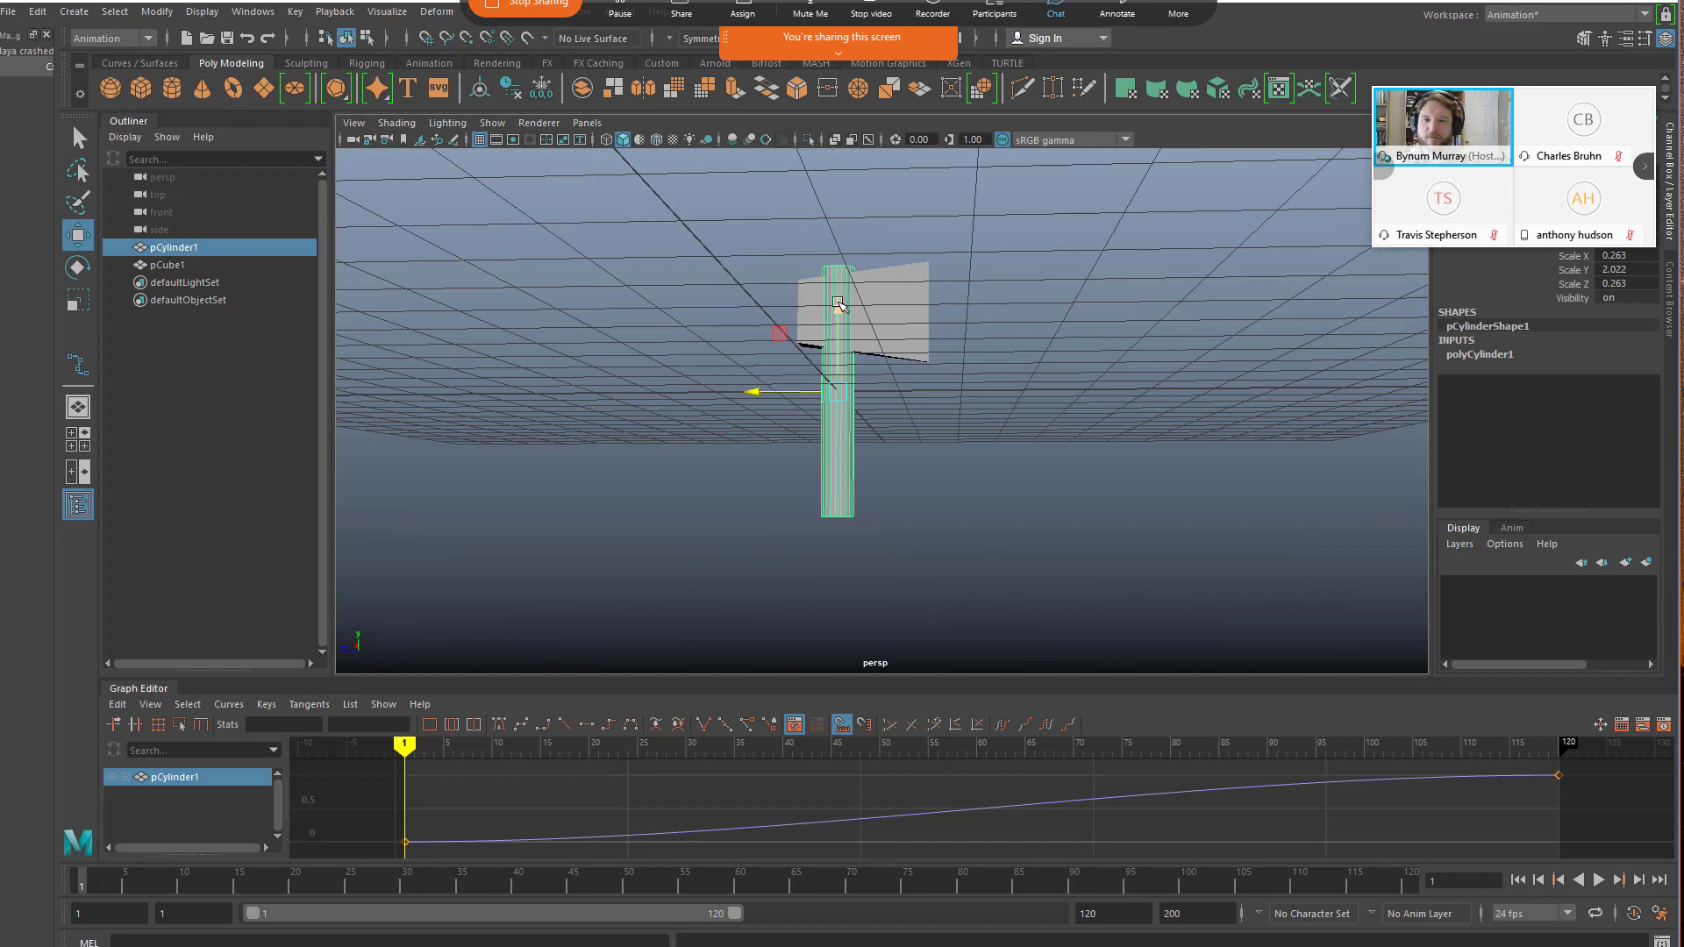
{"action": "key", "text": "r"}
{"action": "mouse_move", "coordinate": [838, 317]}
{"action": "left_mouse_down"}
{"action": "mouse_move", "coordinate": [841, 297]}
{"action": "mouse_move", "coordinate": [831, 334]}
{"action": "left_mouse_up"}
{"action": "key", "text": "w"}
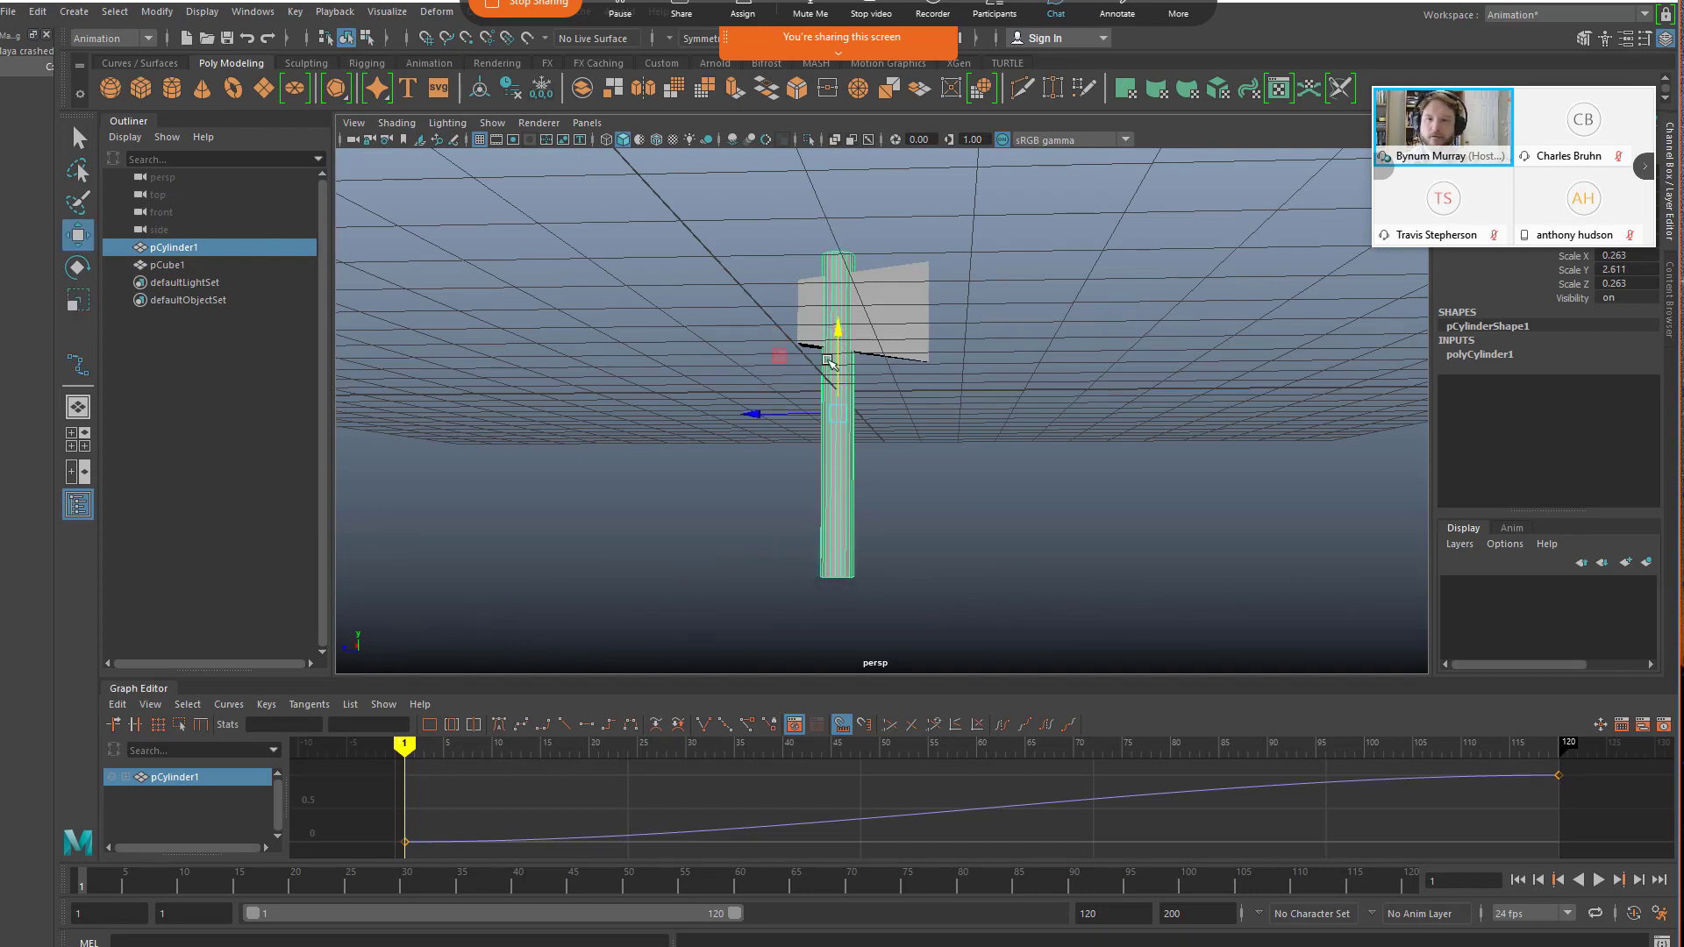
{"action": "left_click_drag", "start_coordinate": [754, 419], "coordinate": [741, 419]}
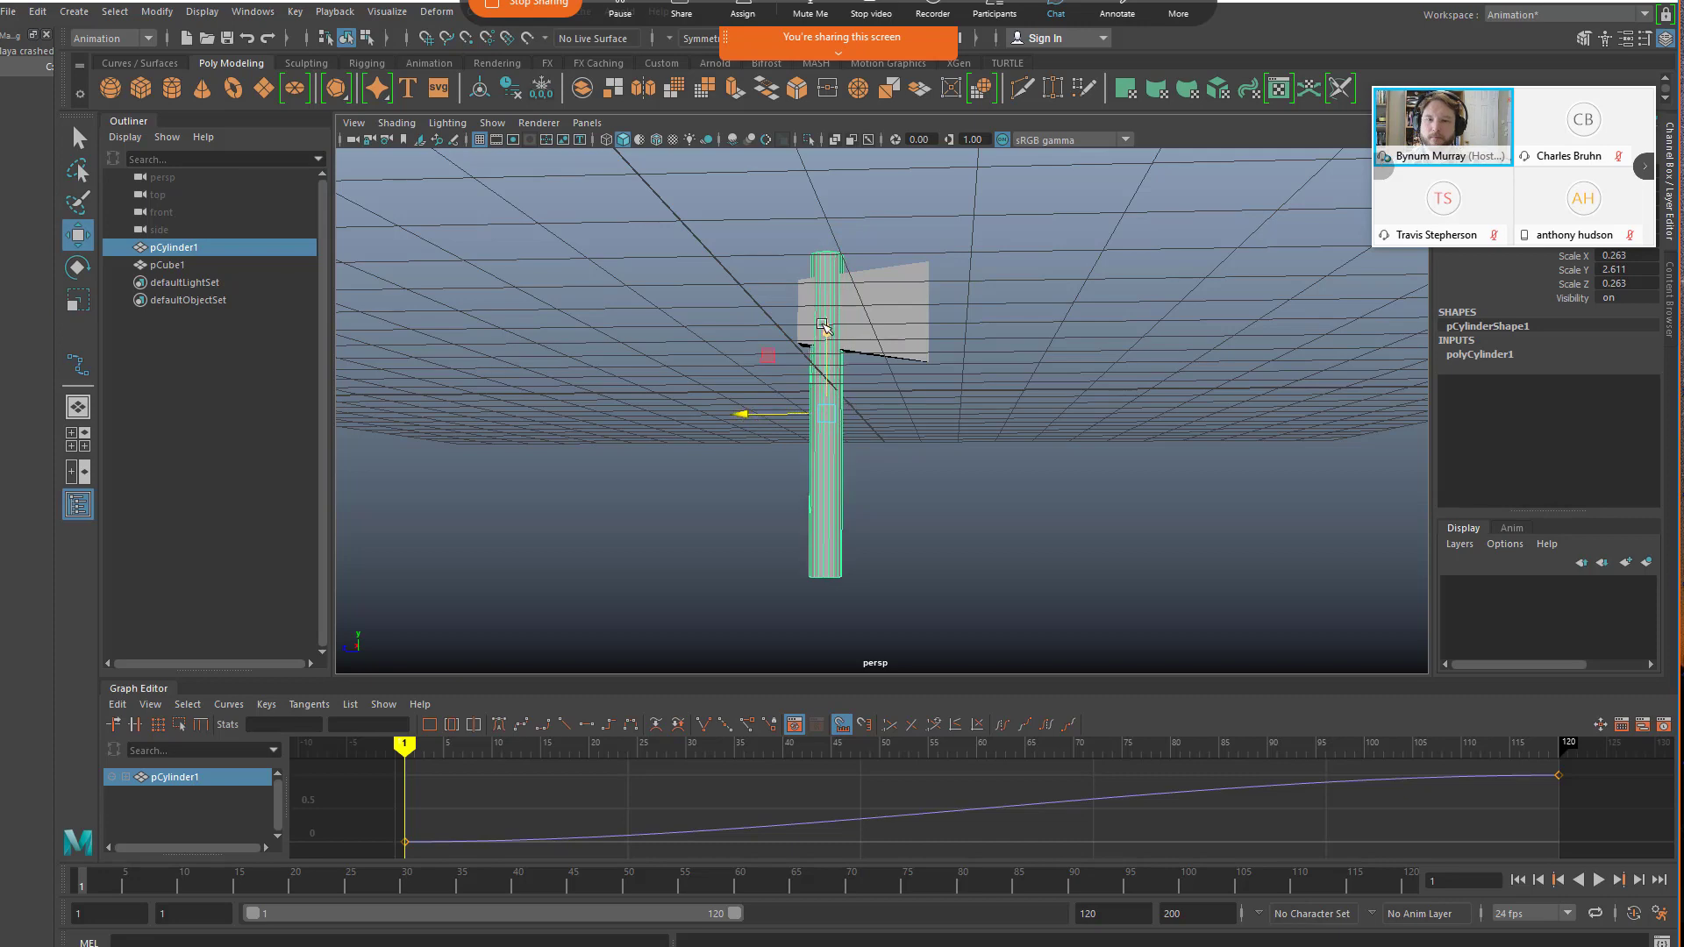
{"action": "left_click_drag", "start_coordinate": [823, 327], "coordinate": [825, 338]}
{"action": "left_click", "coordinate": [717, 299]}
{"action": "left_click_drag", "start_coordinate": [649, 297], "coordinate": [689, 399], "text": "alt"}
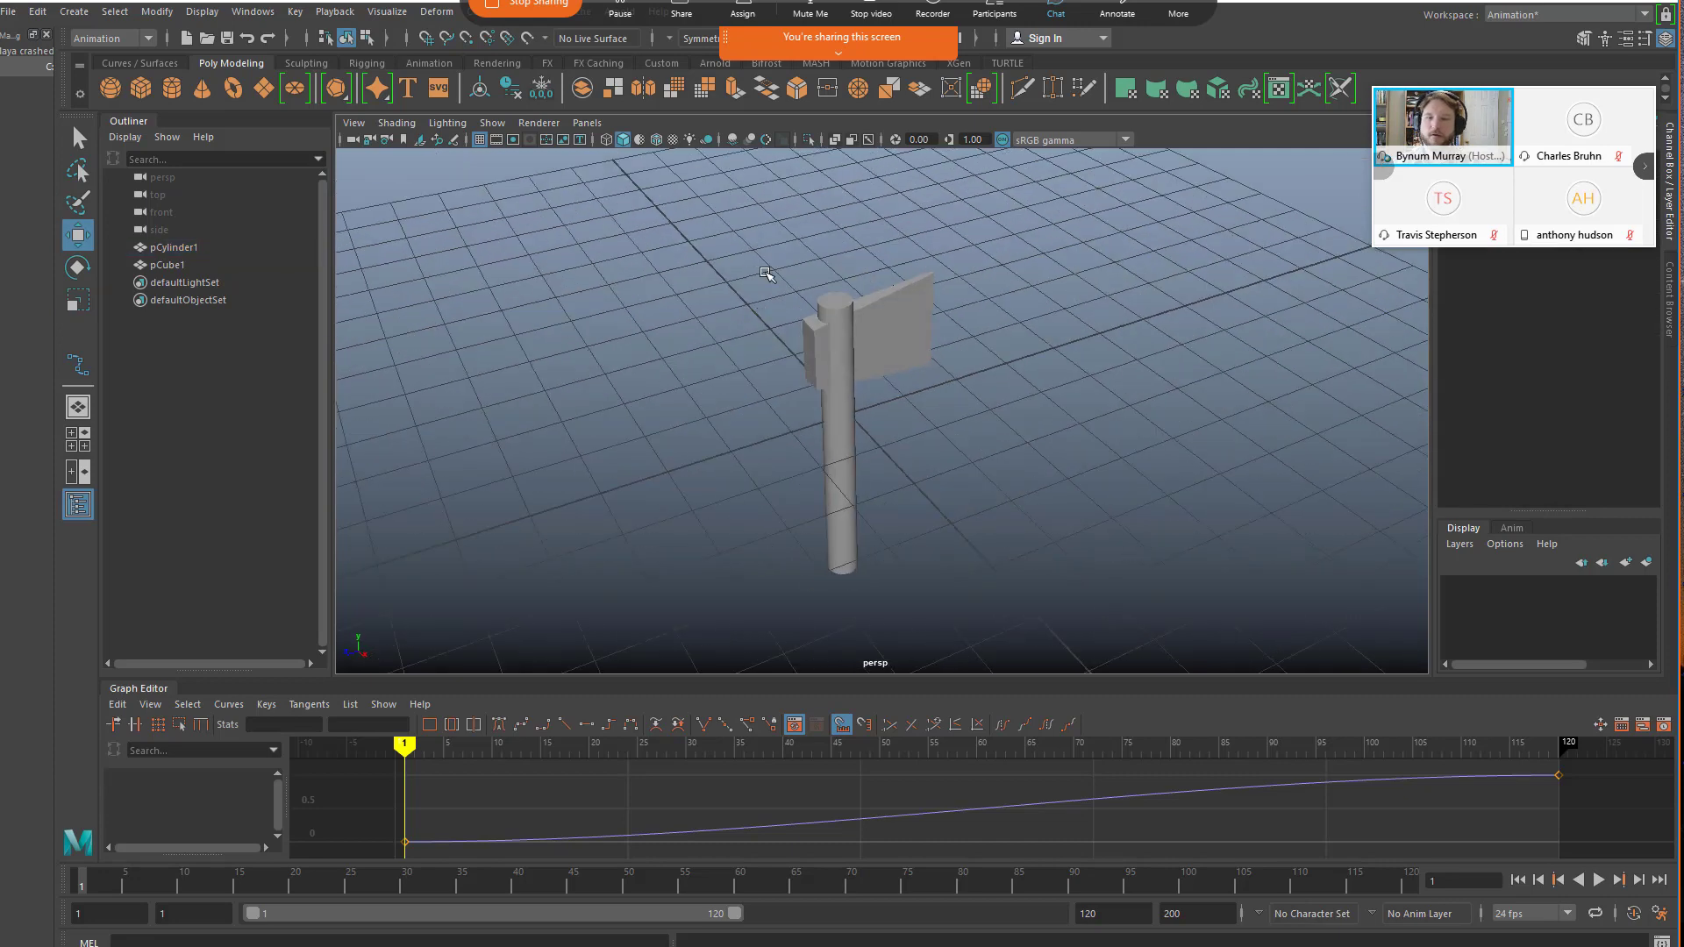
- Switch to the Modeling menu set and combine the cylinder and cube into one mesh
{"action": "left_click_drag", "start_coordinate": [759, 268], "coordinate": [877, 412]}
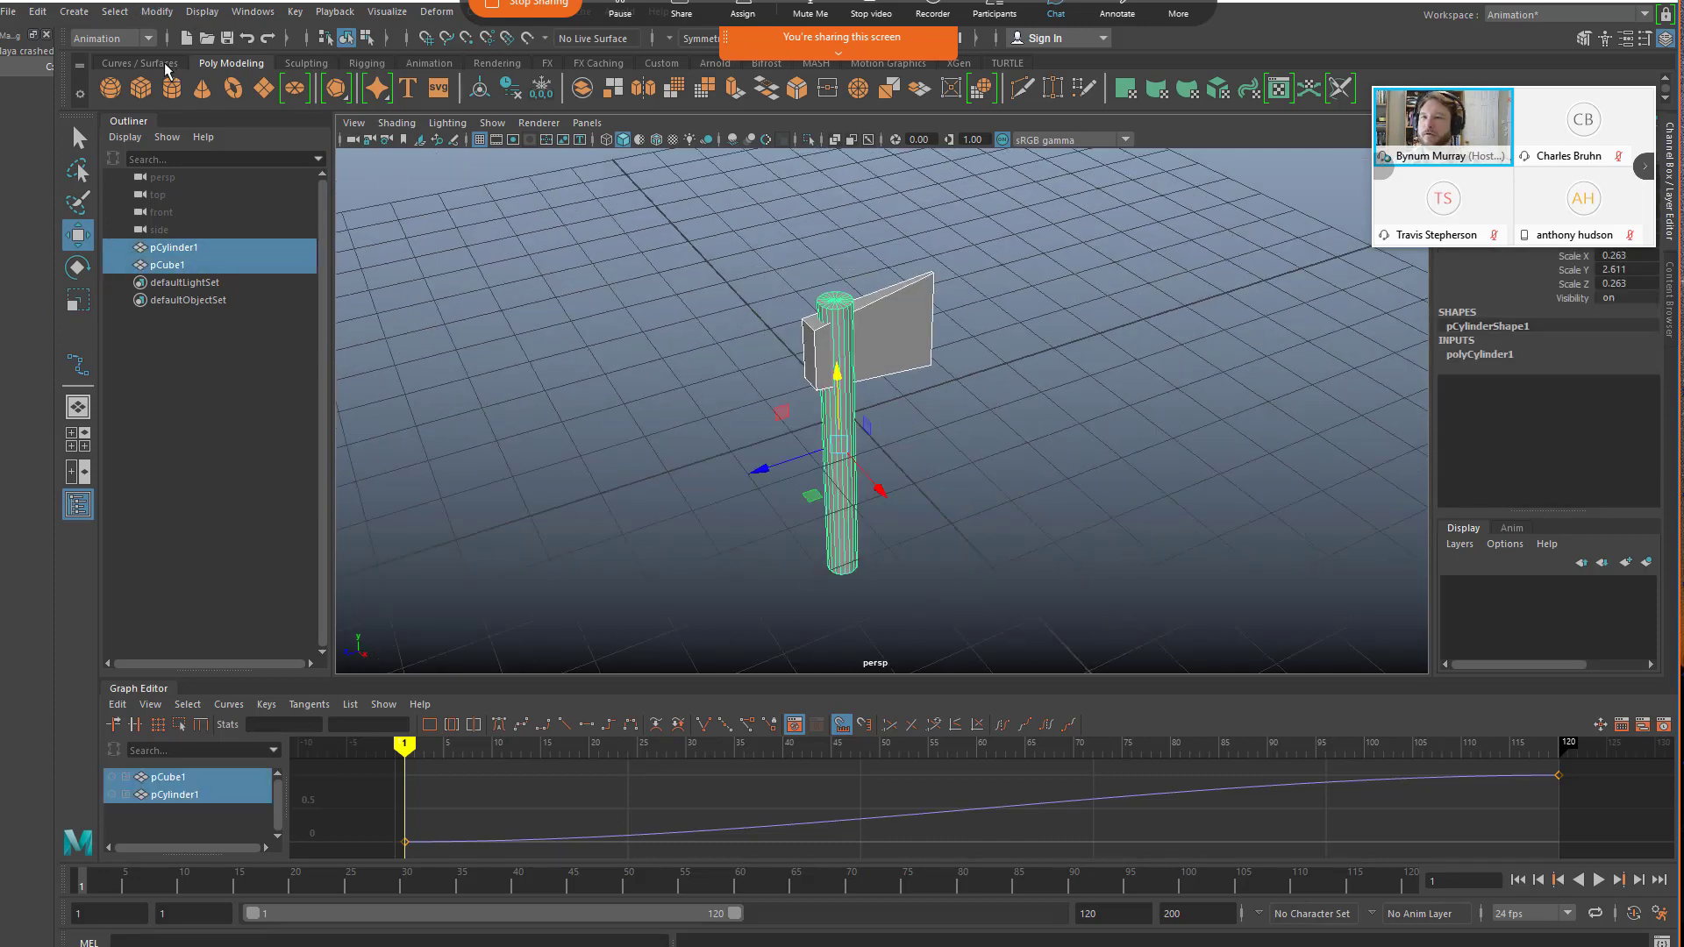
{"action": "left_click", "coordinate": [118, 39]}
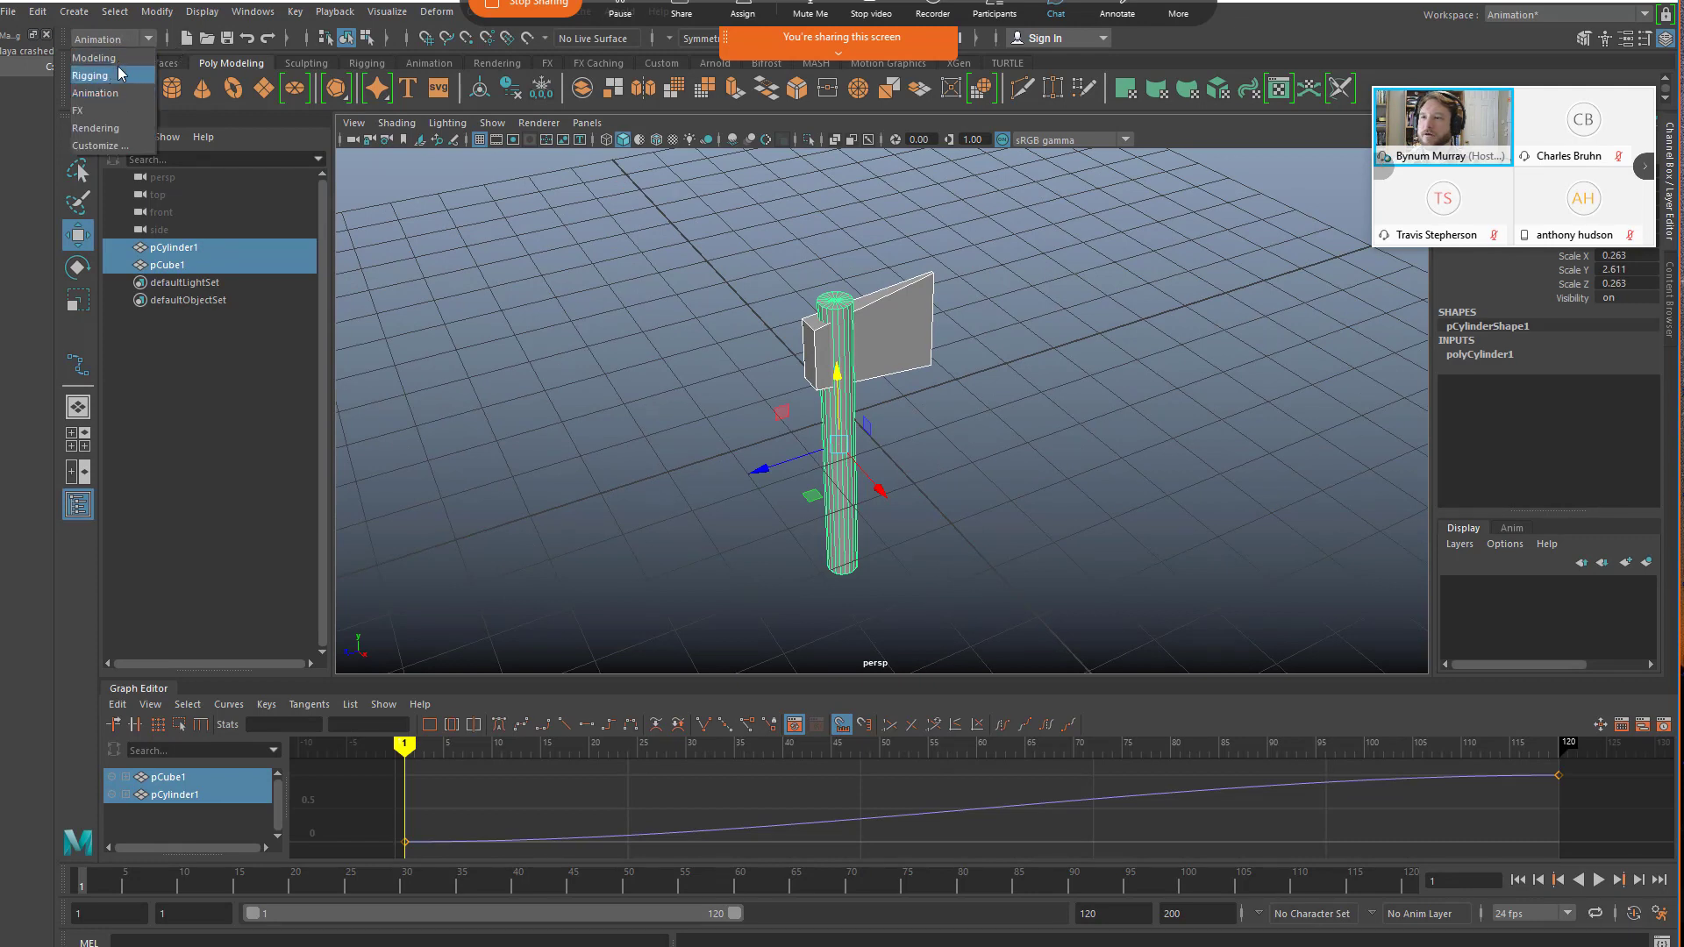
{"action": "left_click", "coordinate": [114, 58]}
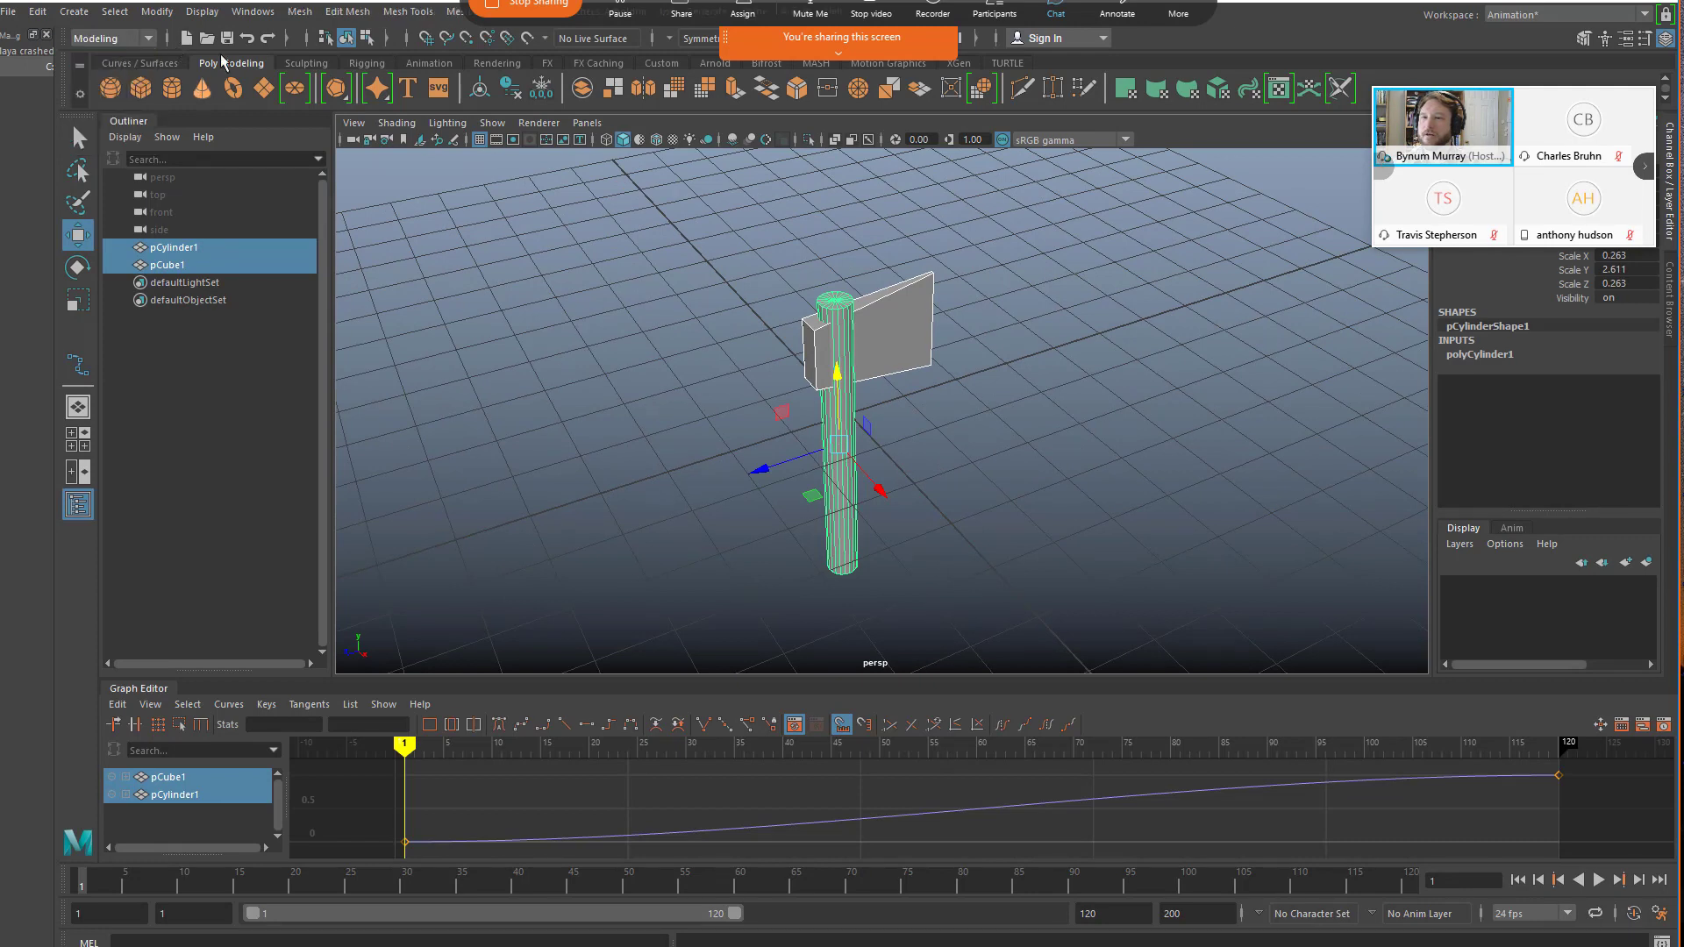
{"action": "left_click", "coordinate": [299, 12]}
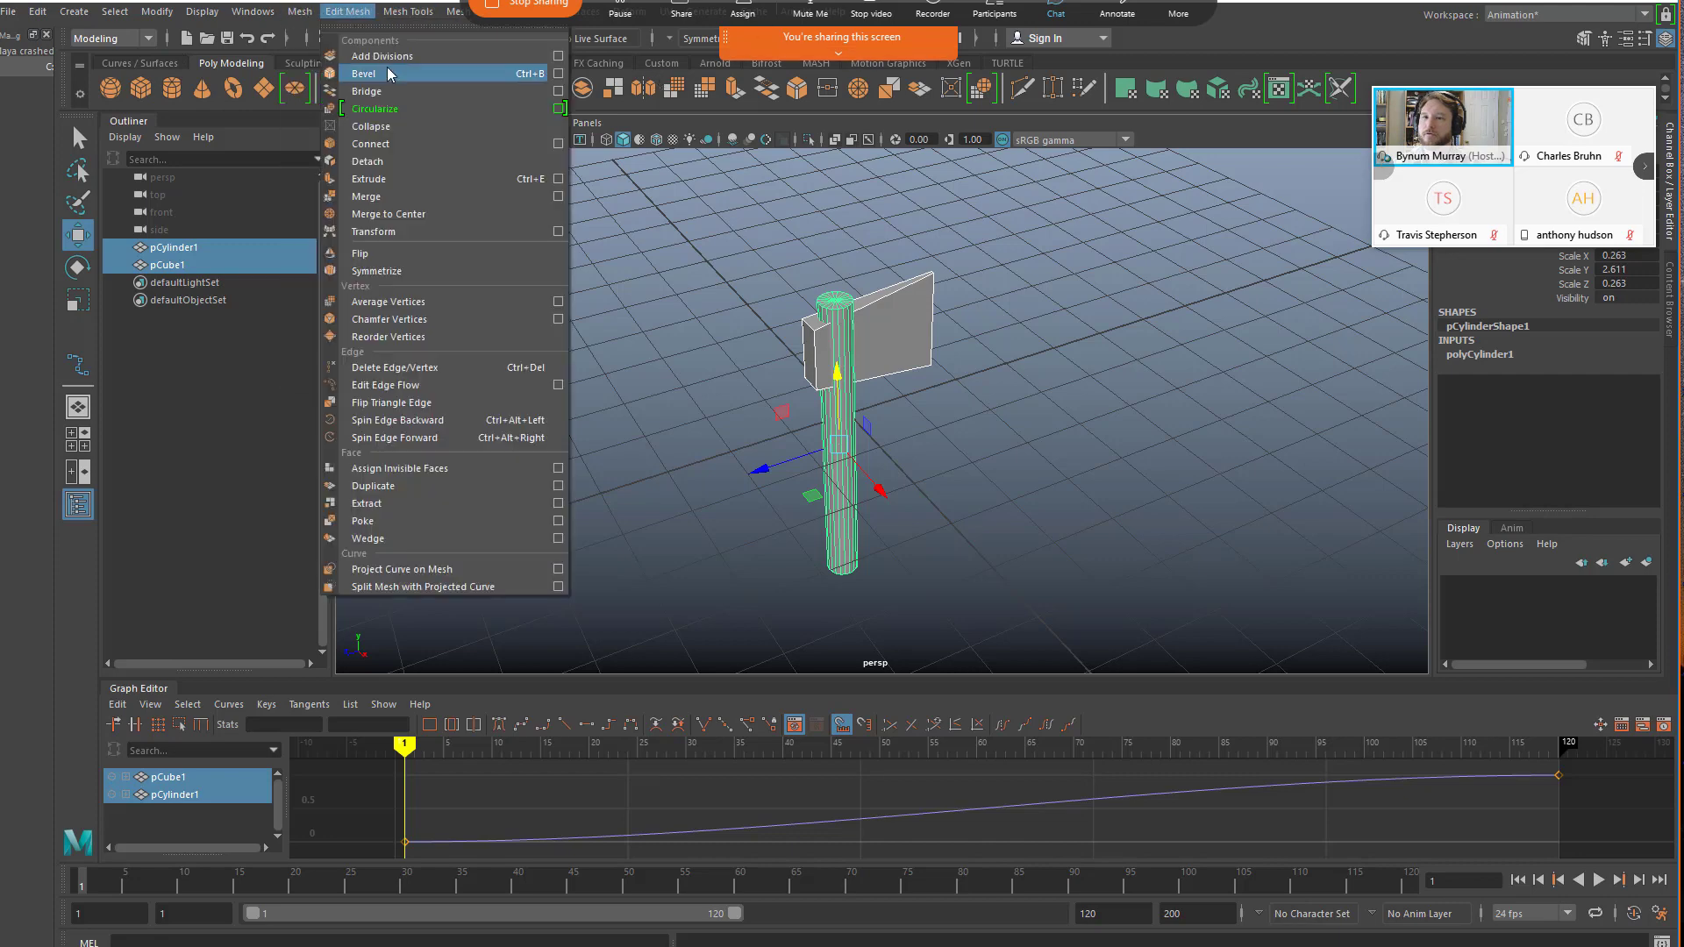
{"action": "left_click", "coordinate": [333, 73]}
- Try rotating the combined axe about its default pivot, undo the rotation, and deselect it
{"action": "left_click_drag", "start_coordinate": [669, 372], "coordinate": [833, 327], "text": "alt"}
{"action": "key", "text": "w"}
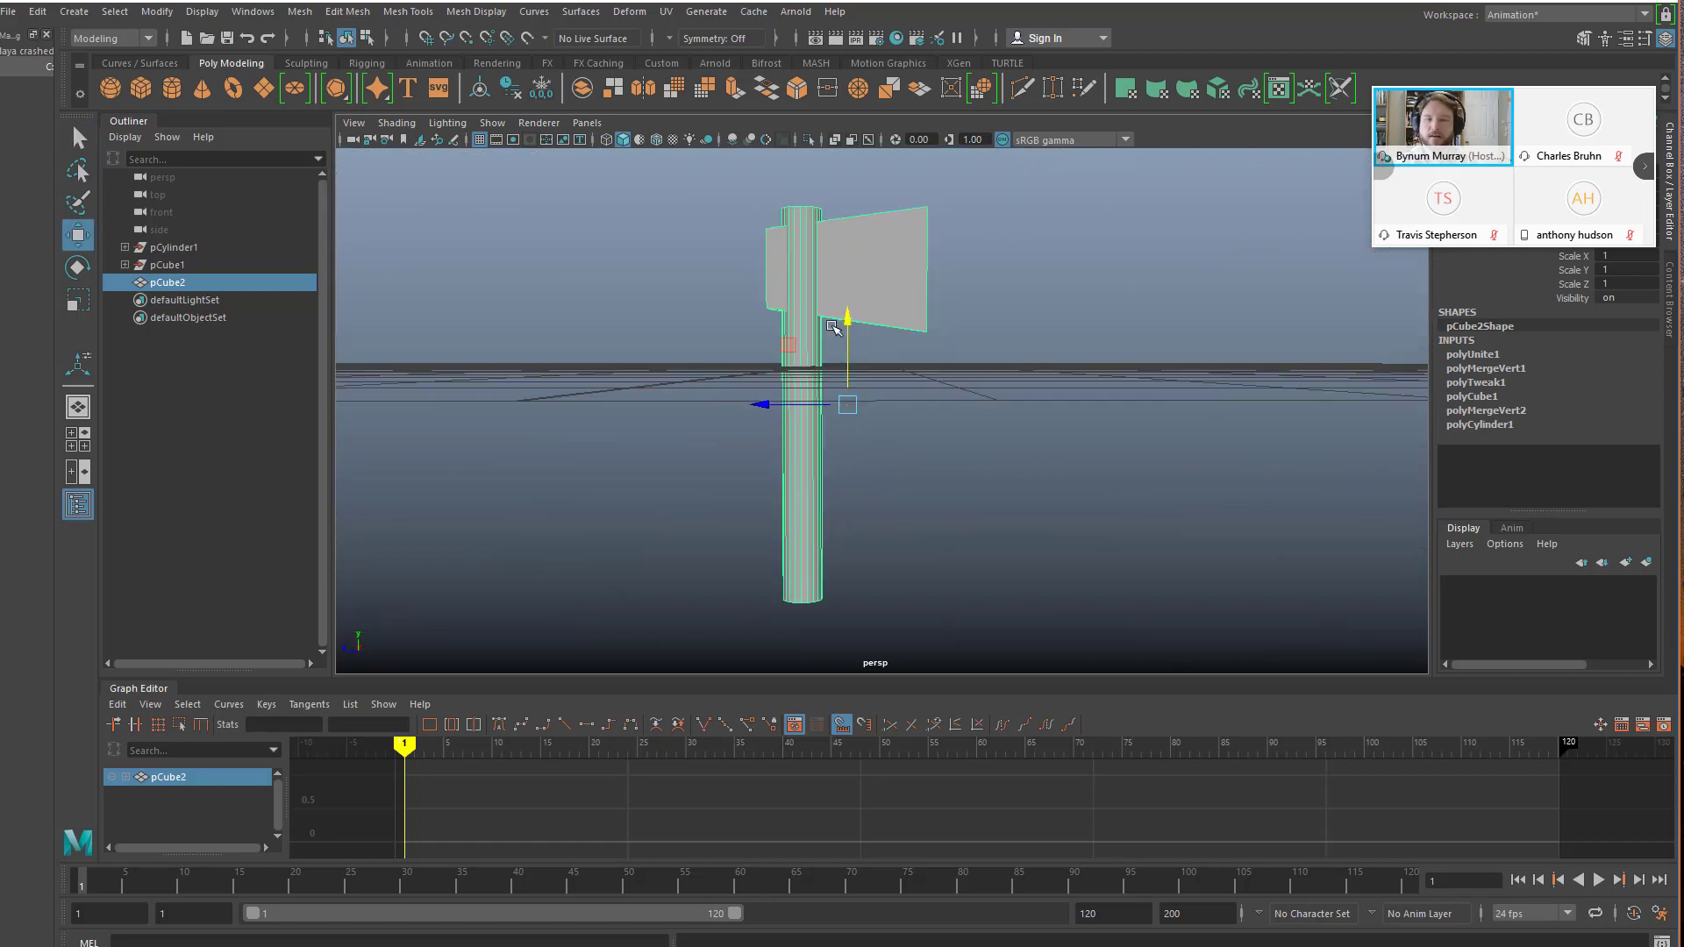
{"action": "key", "text": "e"}
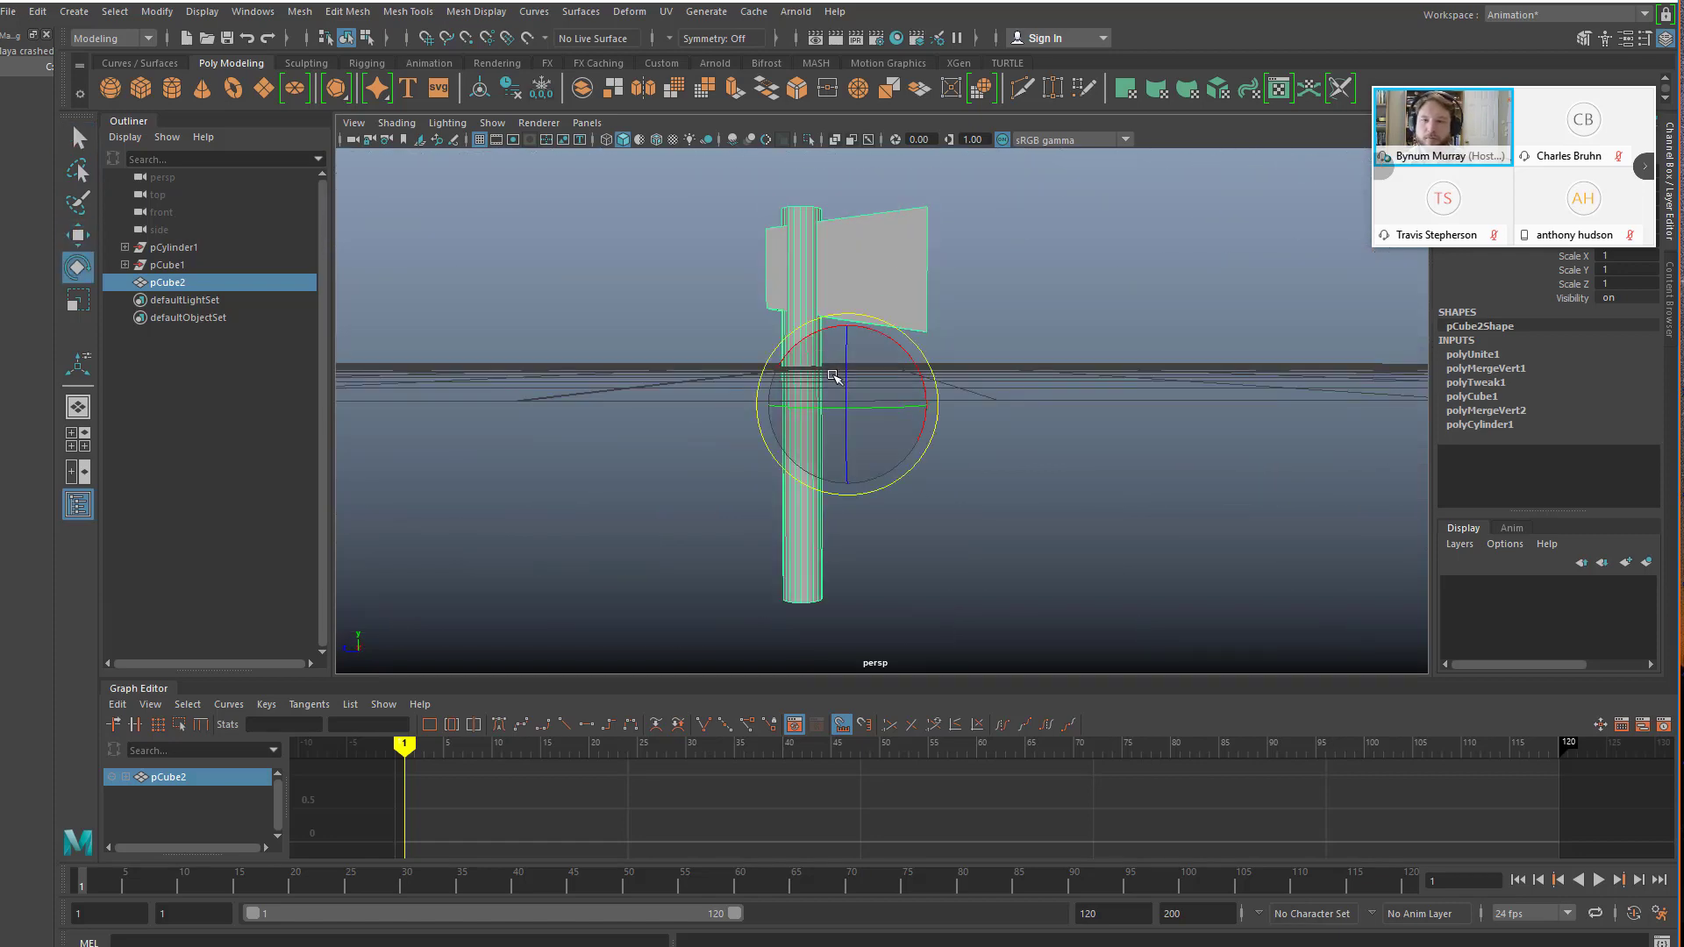
{"action": "left_click_drag", "start_coordinate": [834, 377], "coordinate": [783, 351]}
{"action": "key", "text": "ctrl+z"}
{"action": "left_click", "coordinate": [608, 279]}
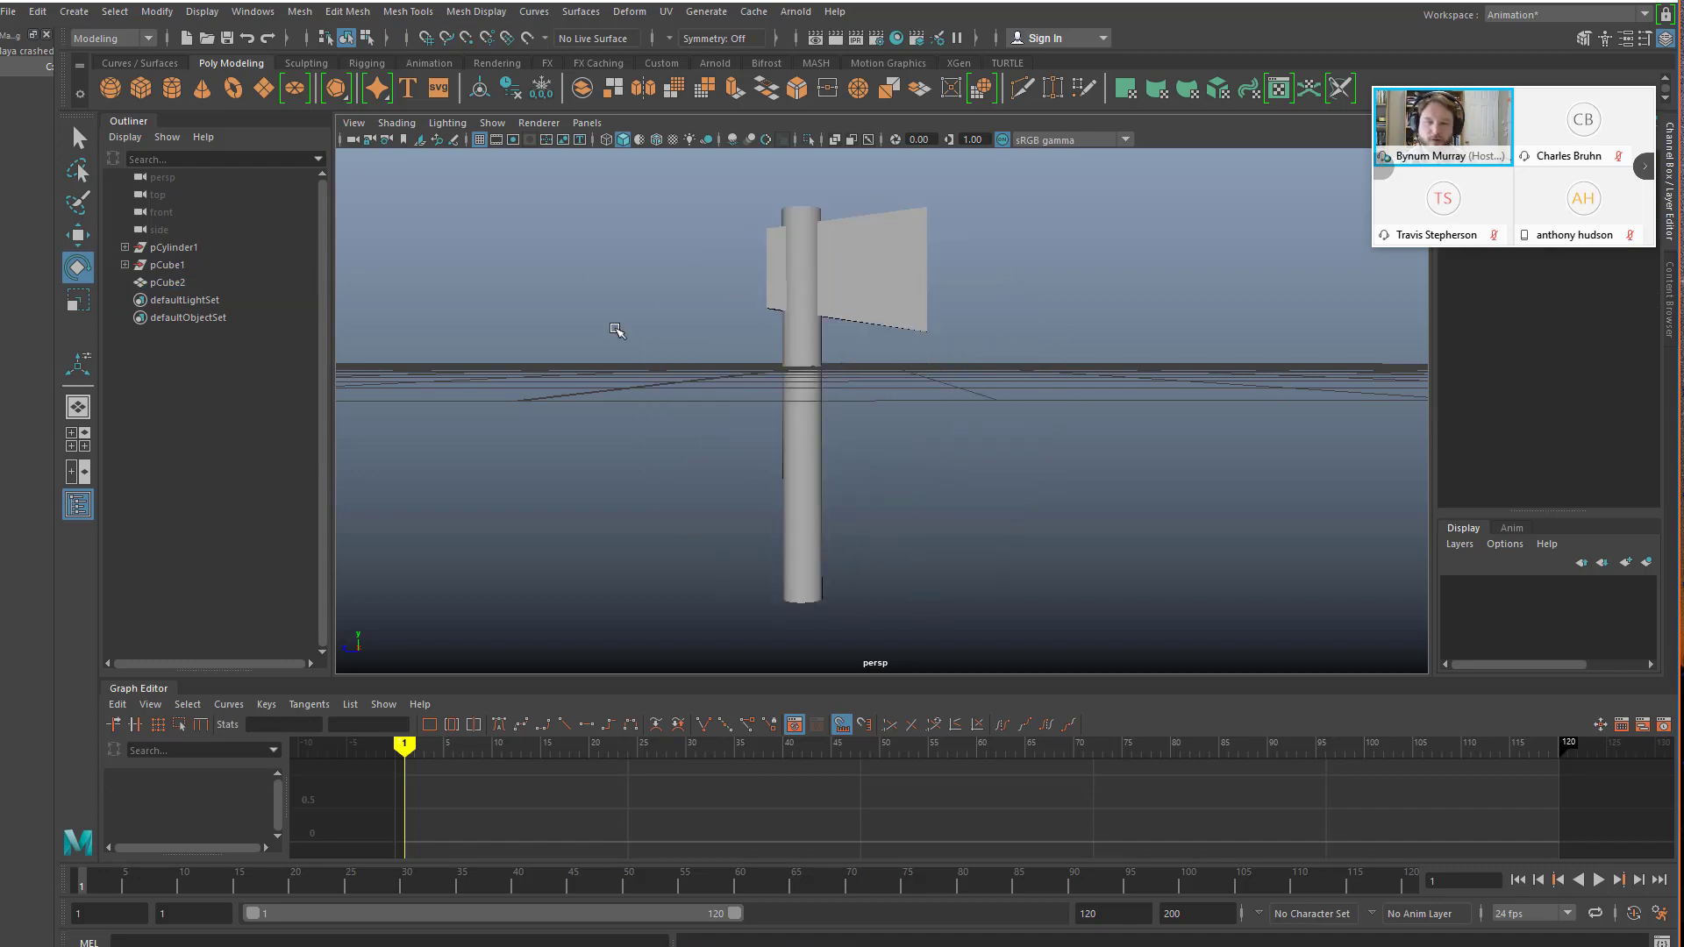
- In the side view, move the axe's pivot next to the handle, near the lower edge of the blade
{"action": "right_click_drag", "start_coordinate": [620, 331], "coordinate": [690, 348], "text": "alt"}
{"action": "left_click_drag", "start_coordinate": [690, 347], "coordinate": [700, 382], "text": "alt"}
{"action": "left_click", "coordinate": [907, 289]}
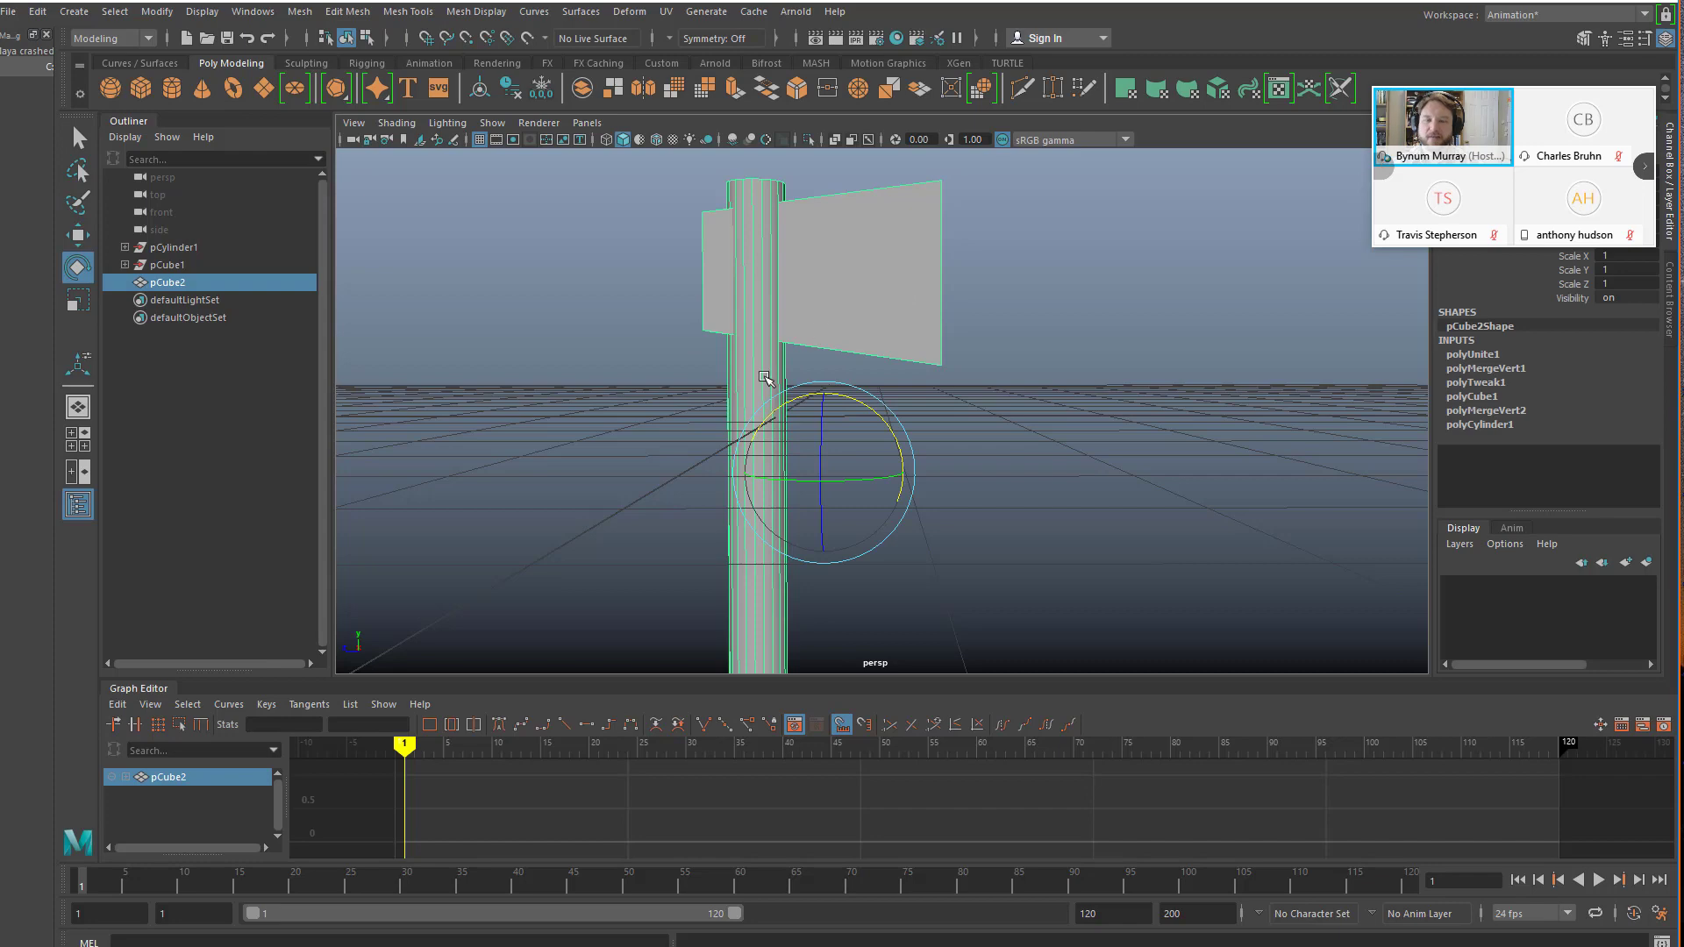
{"action": "key", "text": "space"}
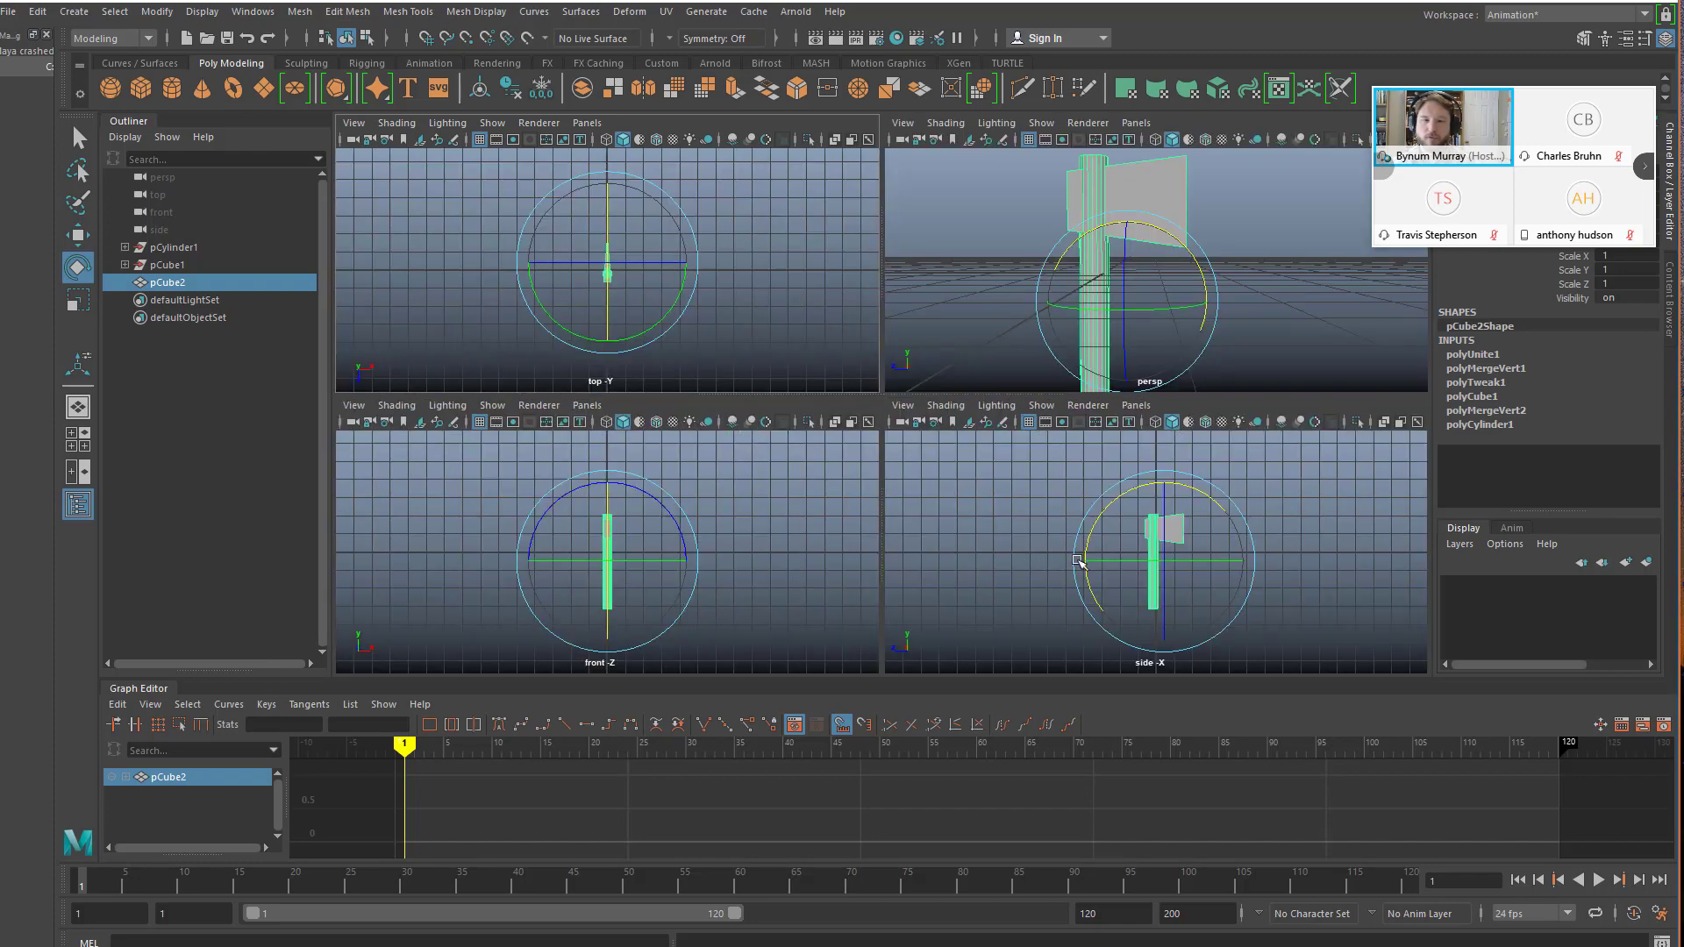
{"action": "key", "text": "space"}
{"action": "scroll", "coordinate": [865, 492], "scroll_direction": "up", "scroll_amount": 5}
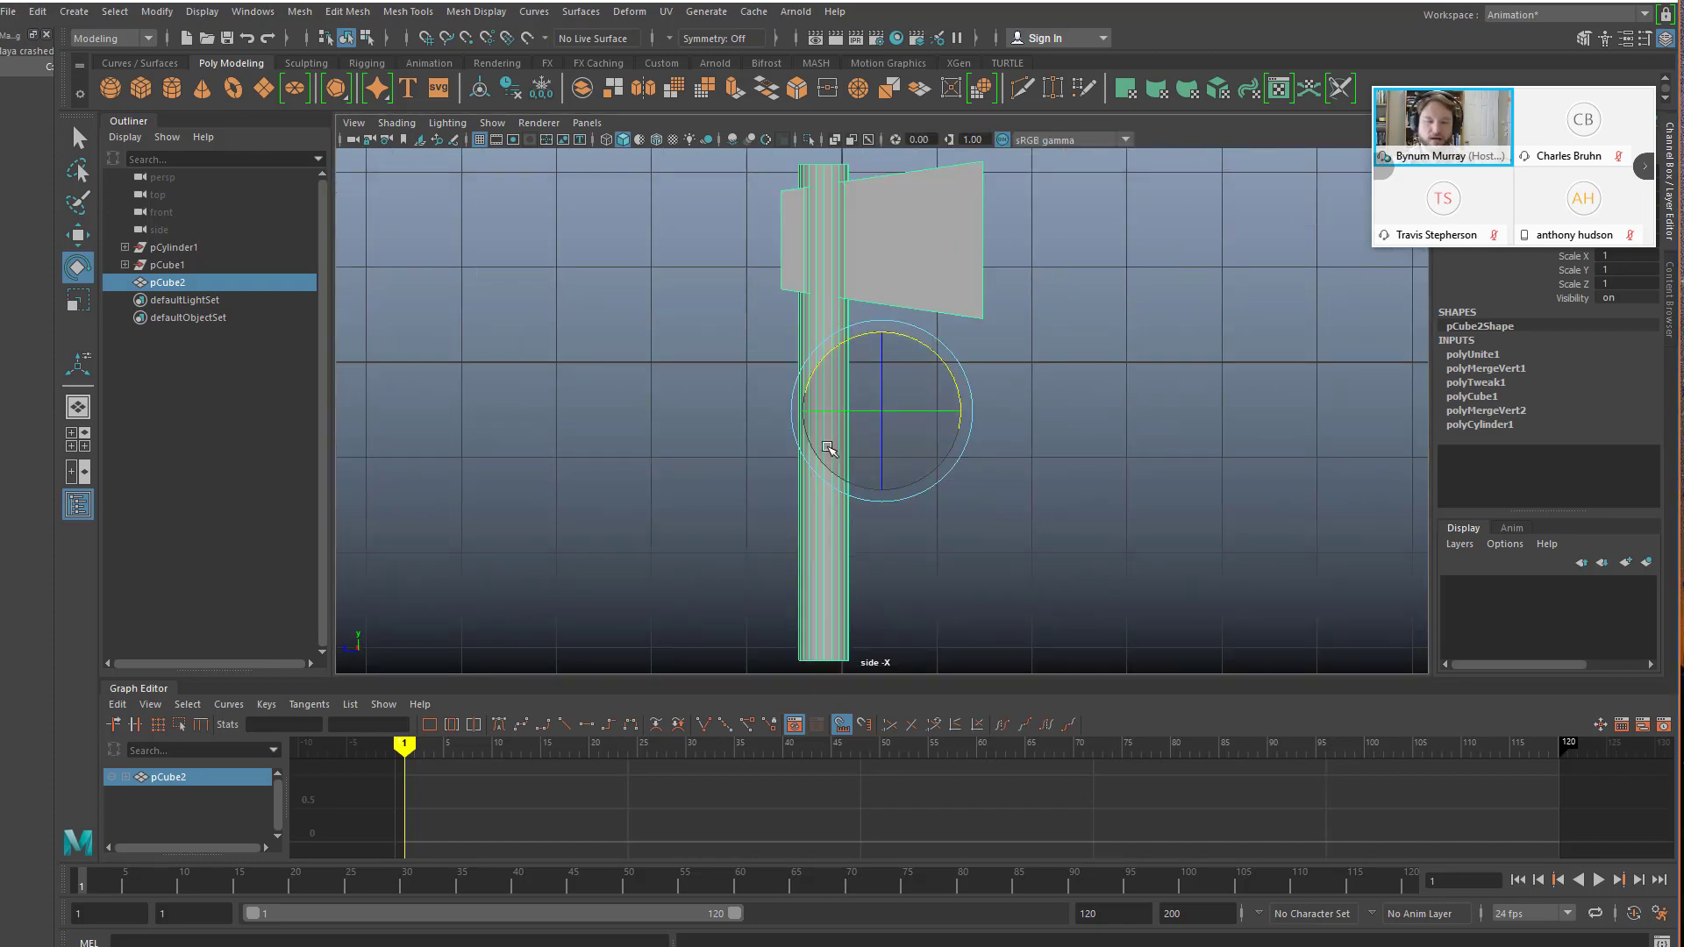
{"action": "scroll", "coordinate": [828, 449], "scroll_direction": "up", "scroll_amount": 3}
{"action": "key", "text": "d"}
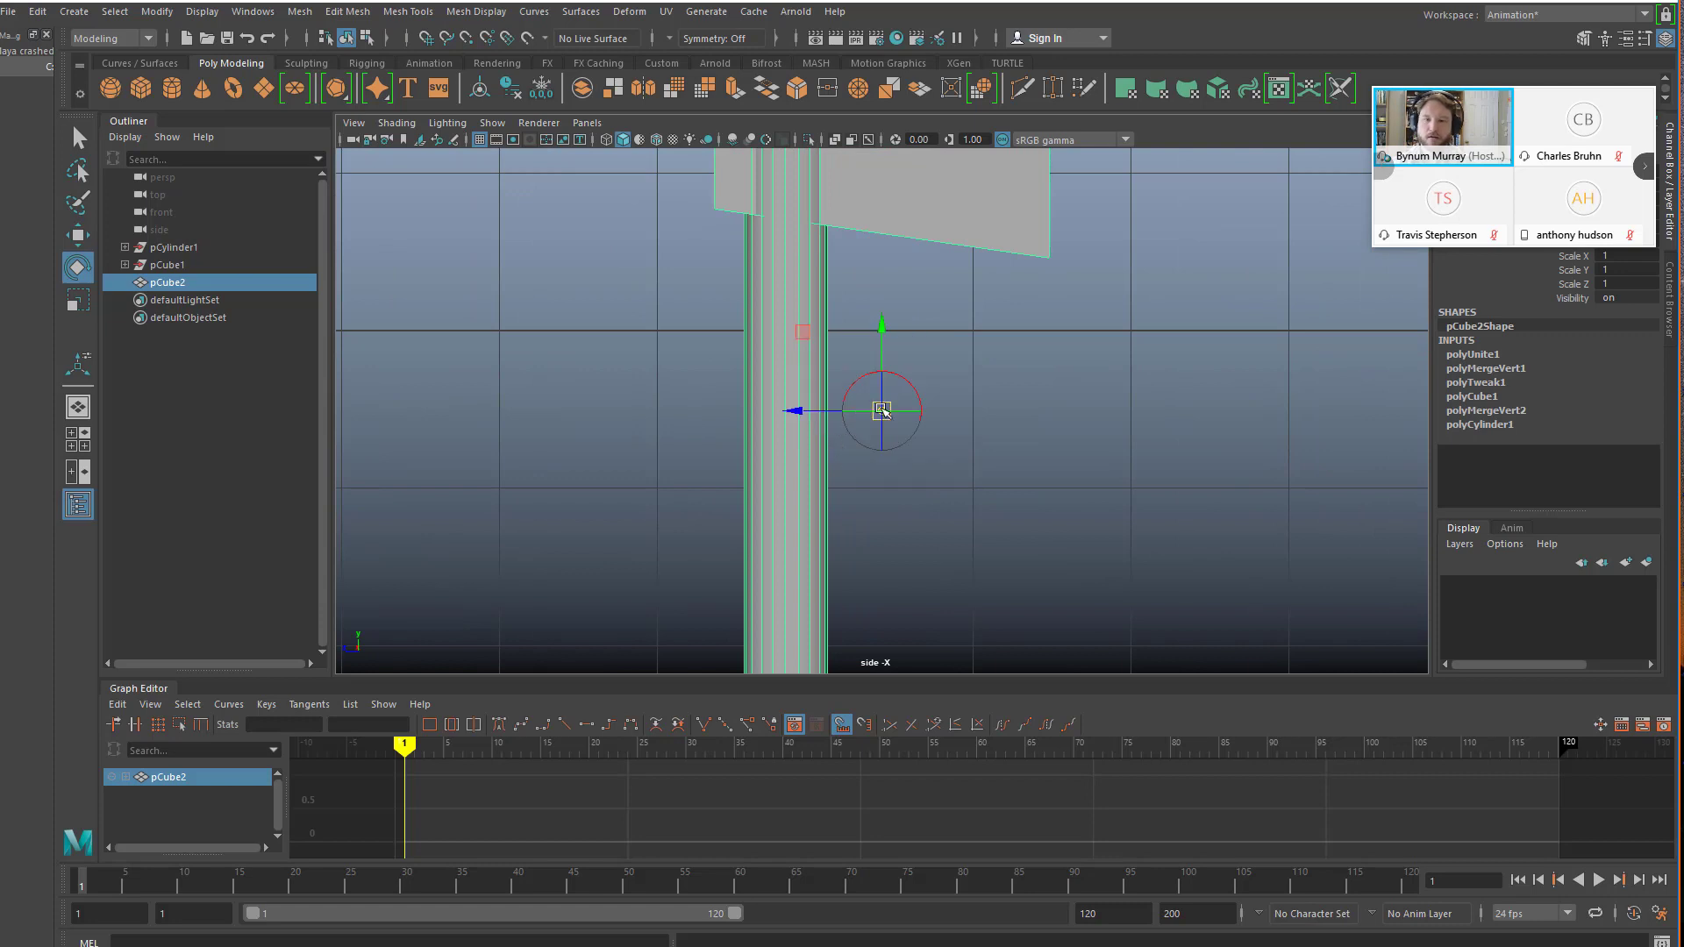
{"action": "left_click_drag", "start_coordinate": [882, 411], "coordinate": [842, 243]}
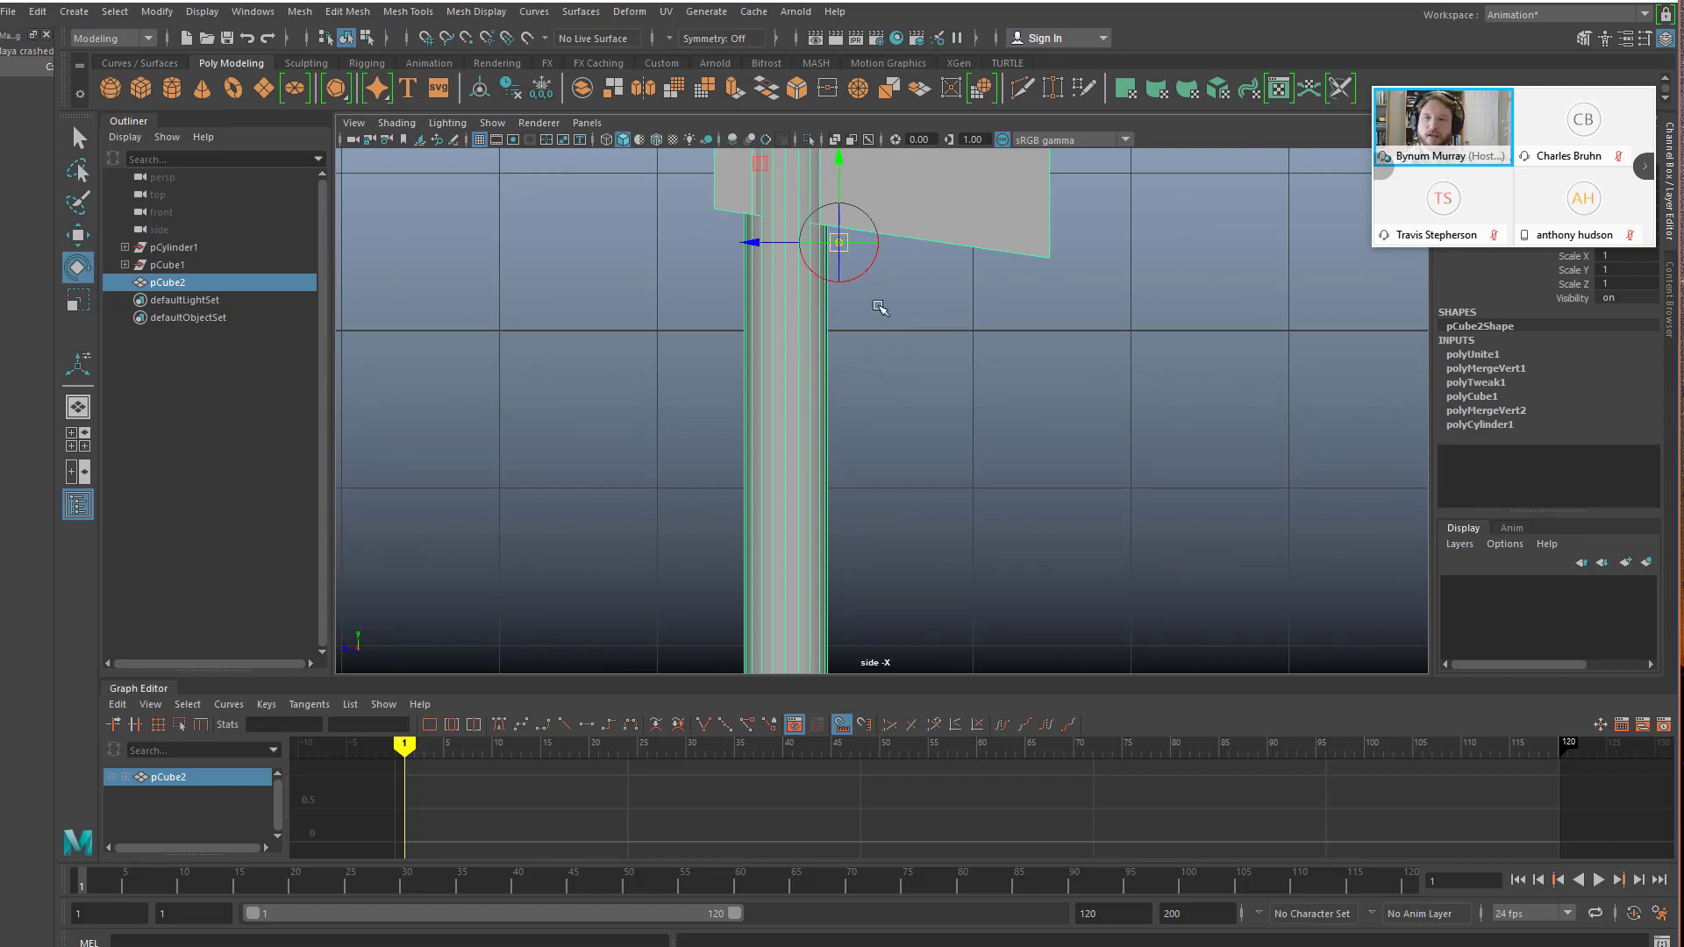
{"action": "middle_click_drag", "start_coordinate": [936, 349], "coordinate": [938, 396], "text": "alt"}
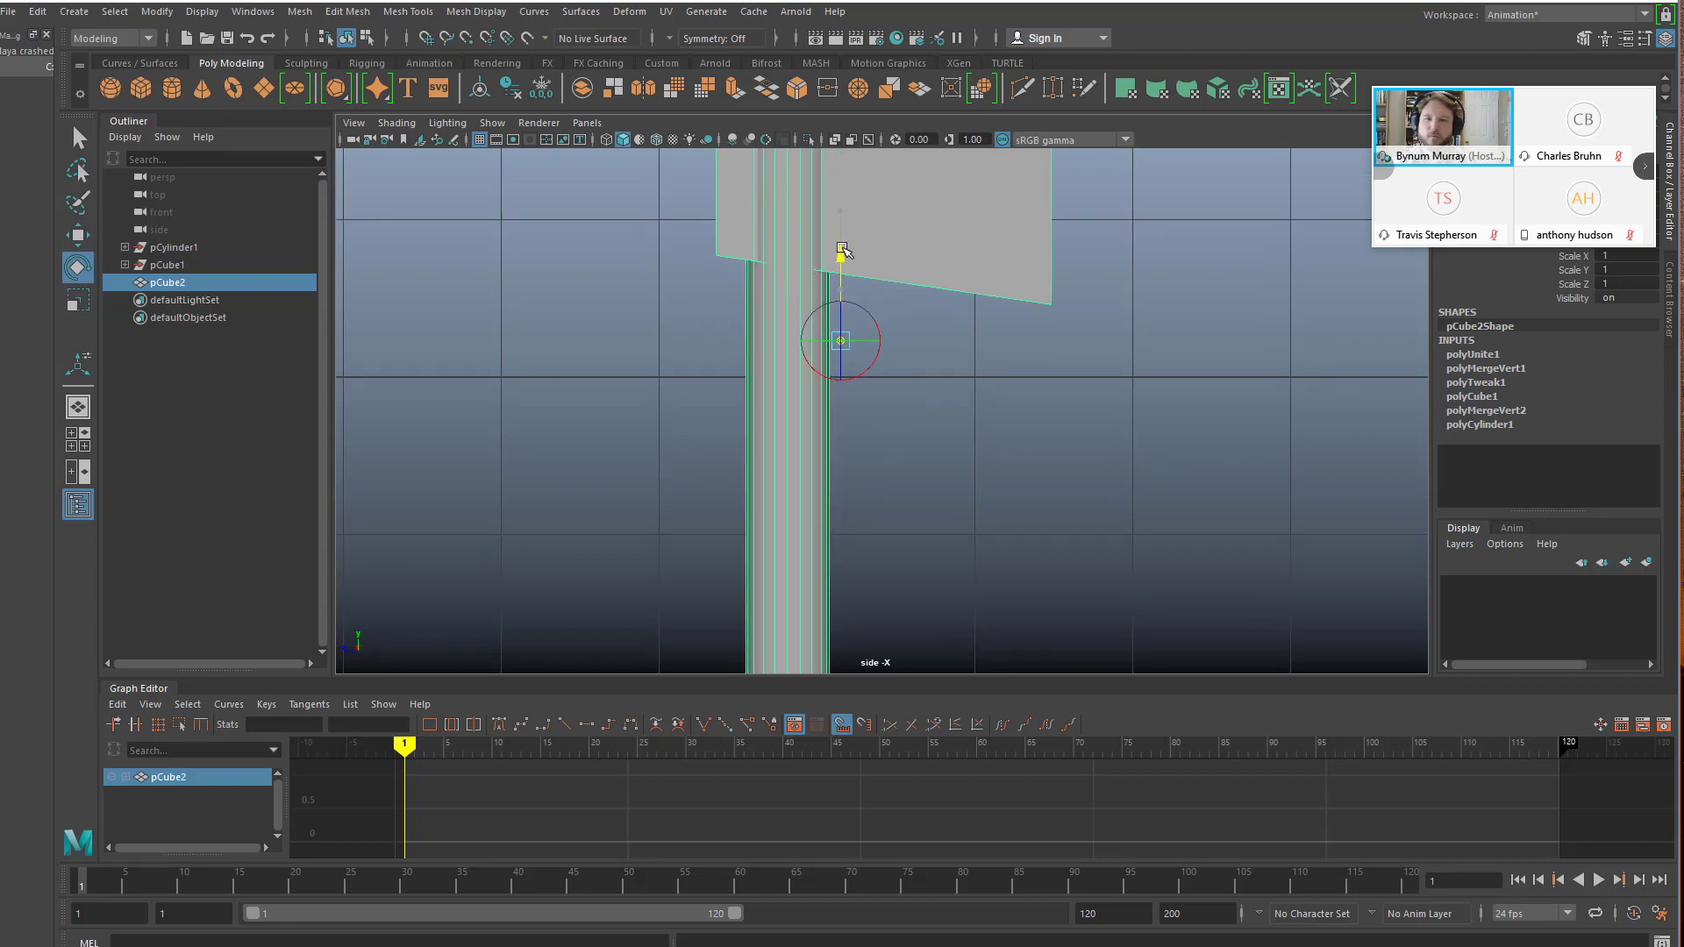
- Try rotating the axe about its repositioned pivot in the side view, undo the rotation, and deselect it
{"action": "scroll", "coordinate": [868, 342], "scroll_direction": "down", "scroll_amount": 6}
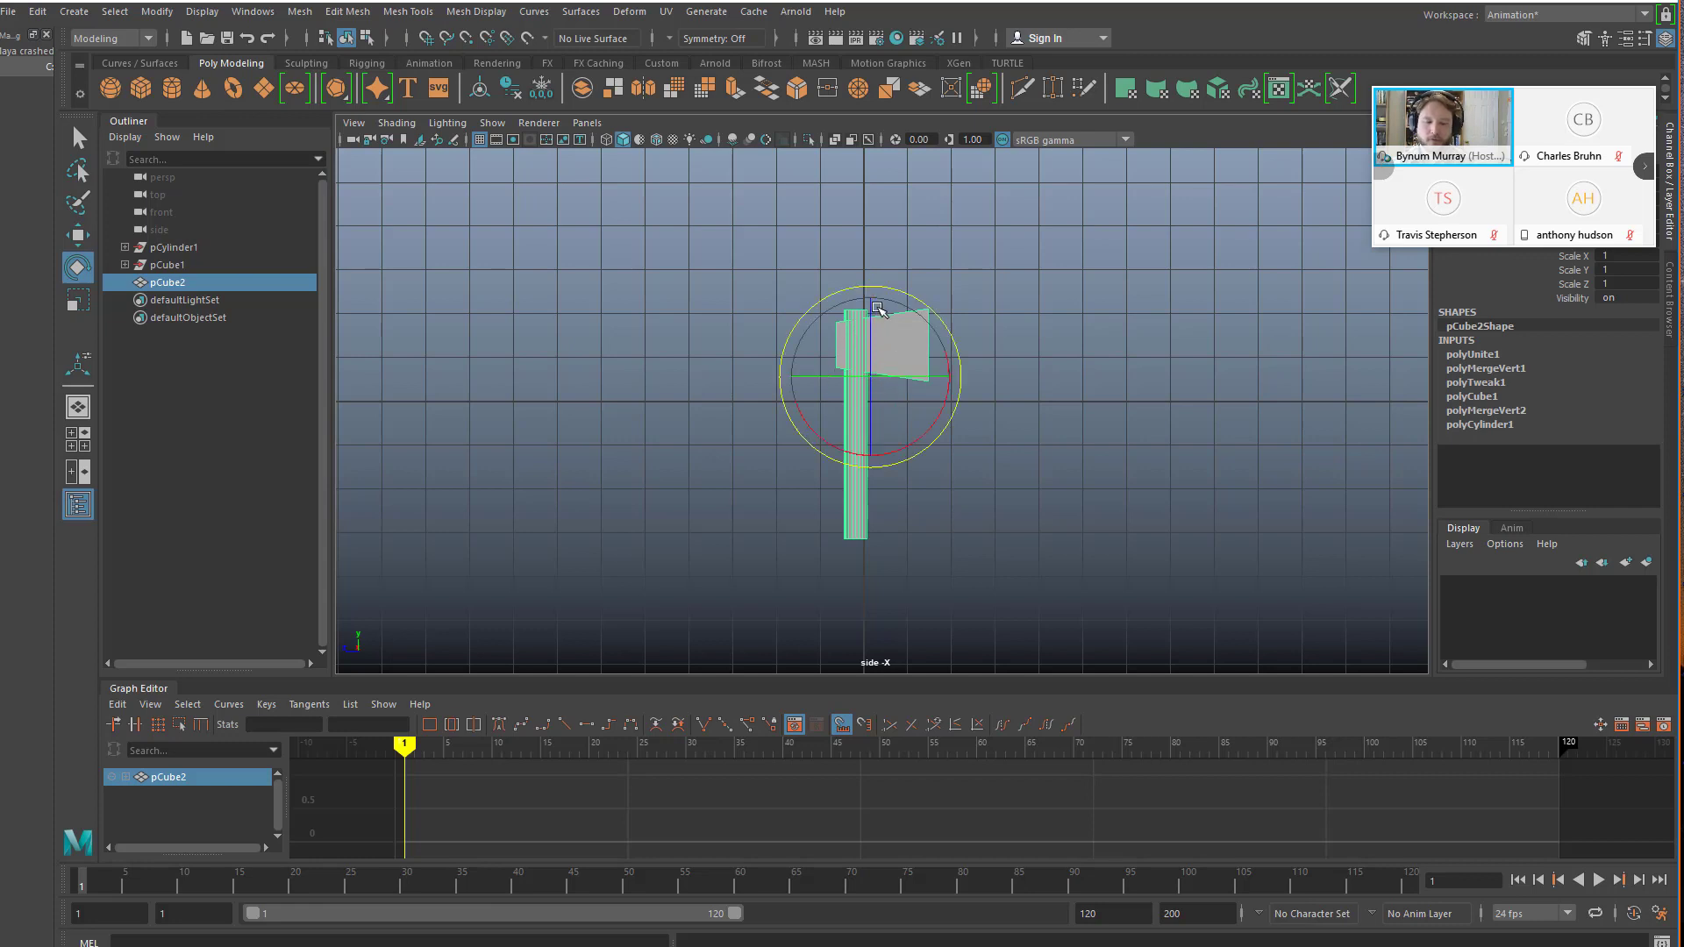
{"action": "left_click_drag", "start_coordinate": [929, 308], "coordinate": [1002, 301]}
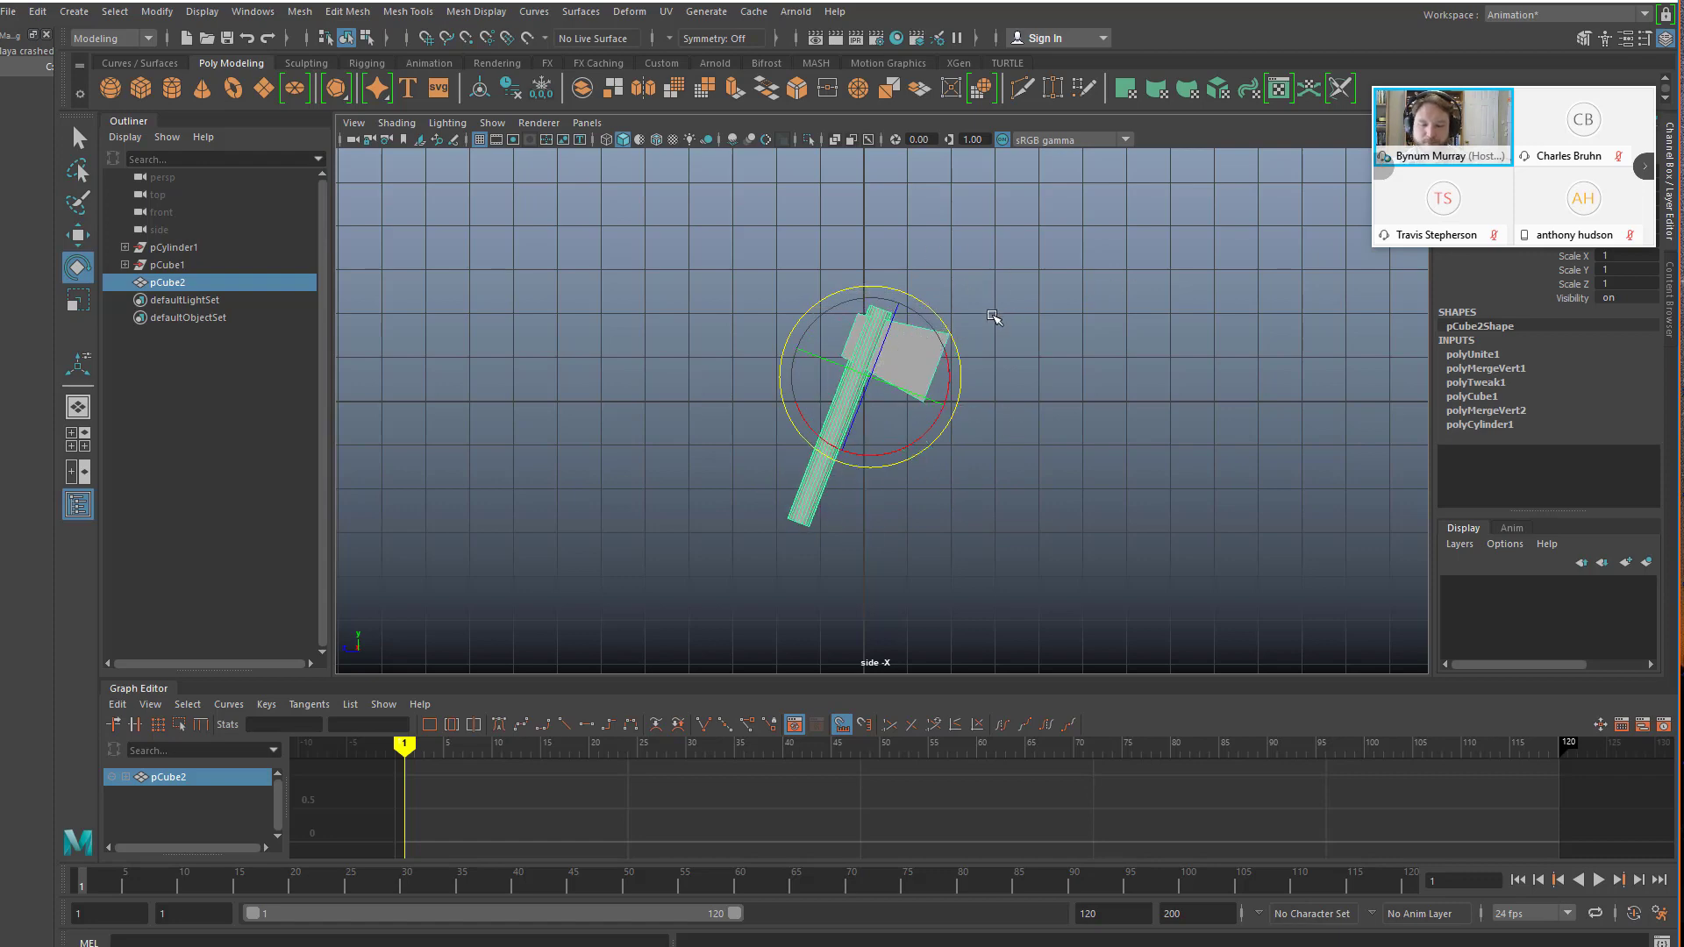
{"action": "key", "text": "ctrl+z"}
{"action": "left_click", "coordinate": [618, 398]}
{"action": "scroll", "coordinate": [950, 342], "scroll_direction": "up", "scroll_amount": 2}
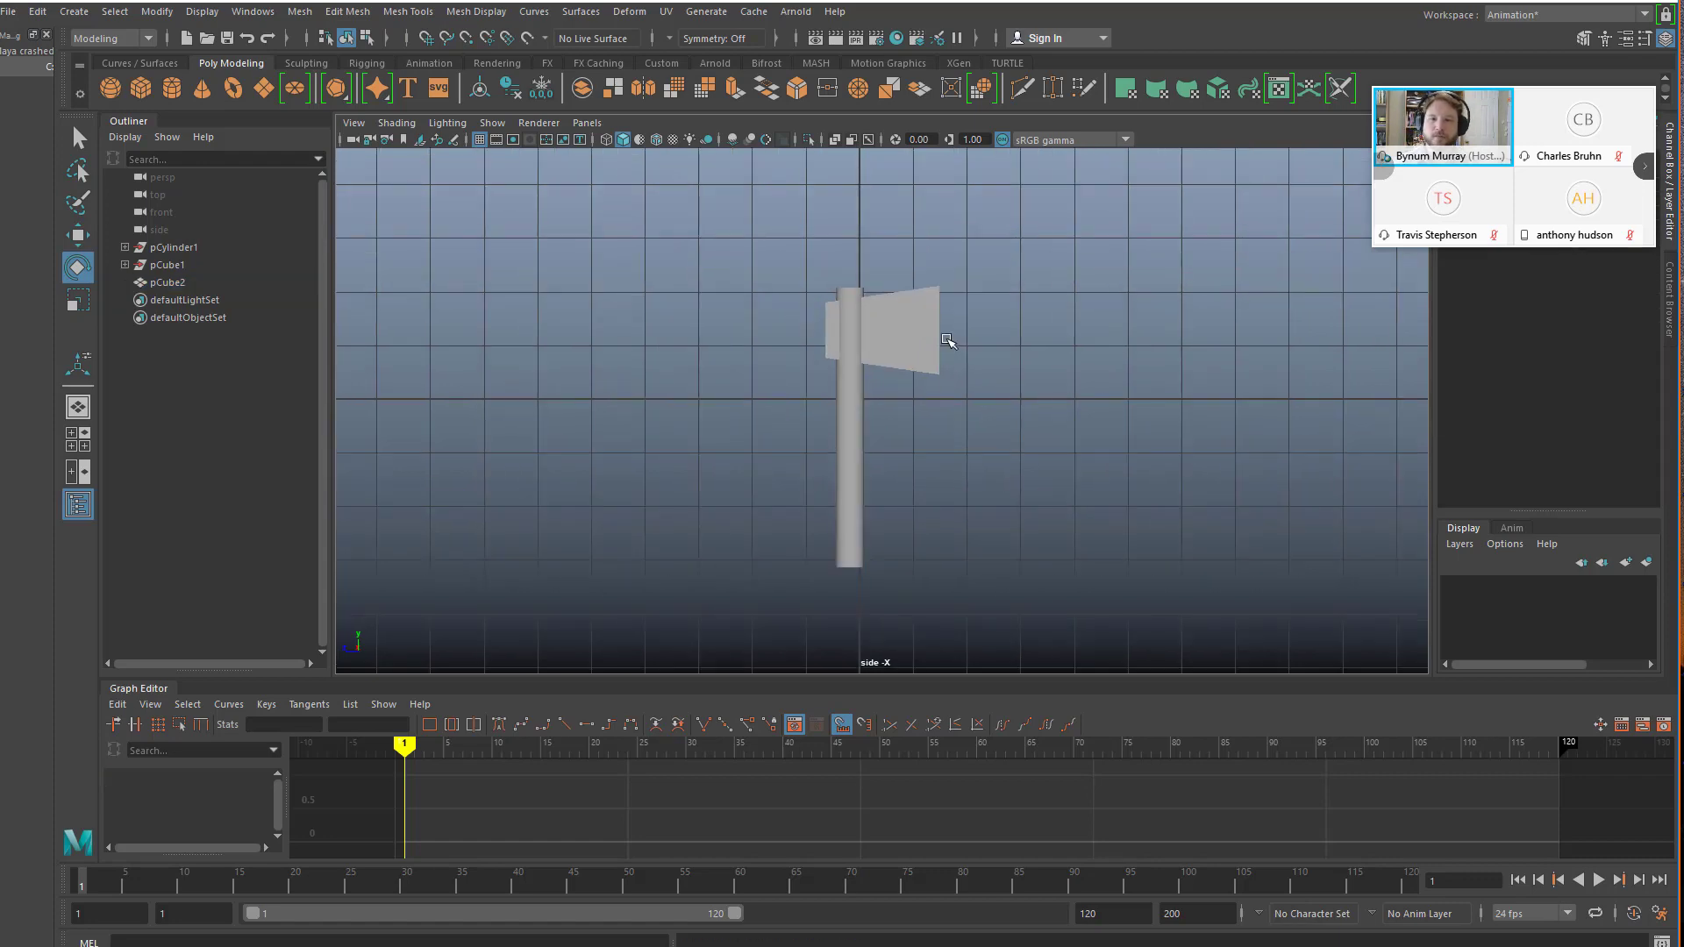
- Move the axe away from the origin in the positive Z direction and deselect it
{"action": "left_click", "coordinate": [905, 352]}
{"action": "key", "text": "space"}
{"action": "key", "text": "q"}
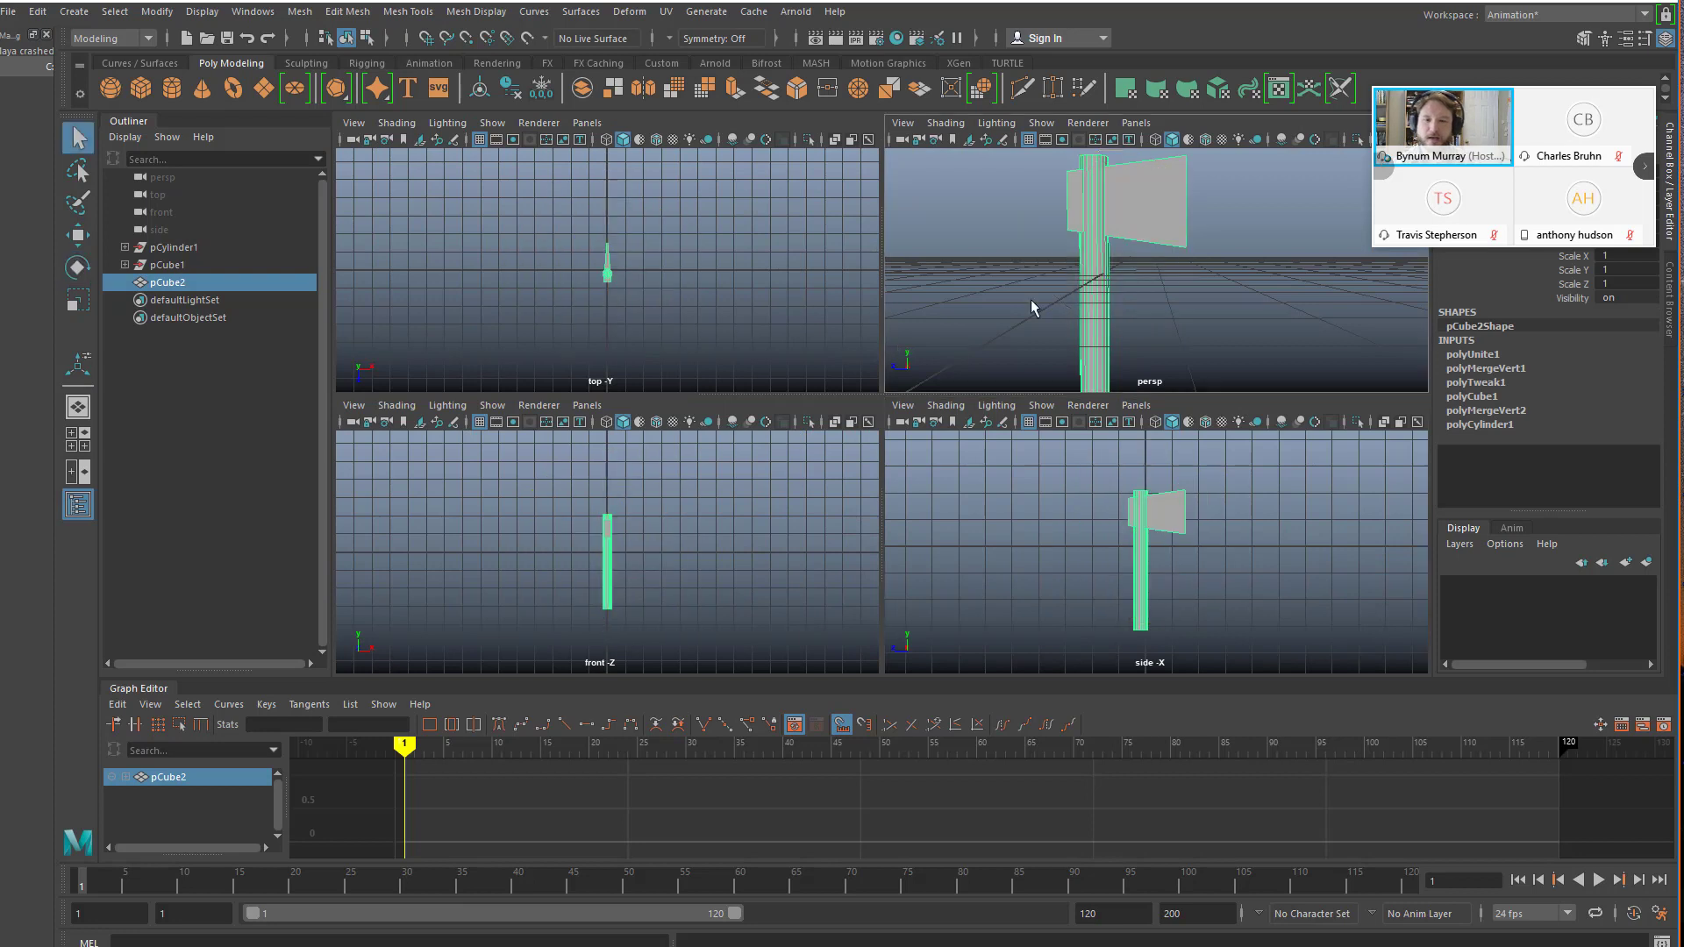
{"action": "scroll", "coordinate": [1090, 278], "scroll_direction": "down", "scroll_amount": 6}
{"action": "left_click_drag", "start_coordinate": [1008, 309], "coordinate": [1049, 308], "text": "alt"}
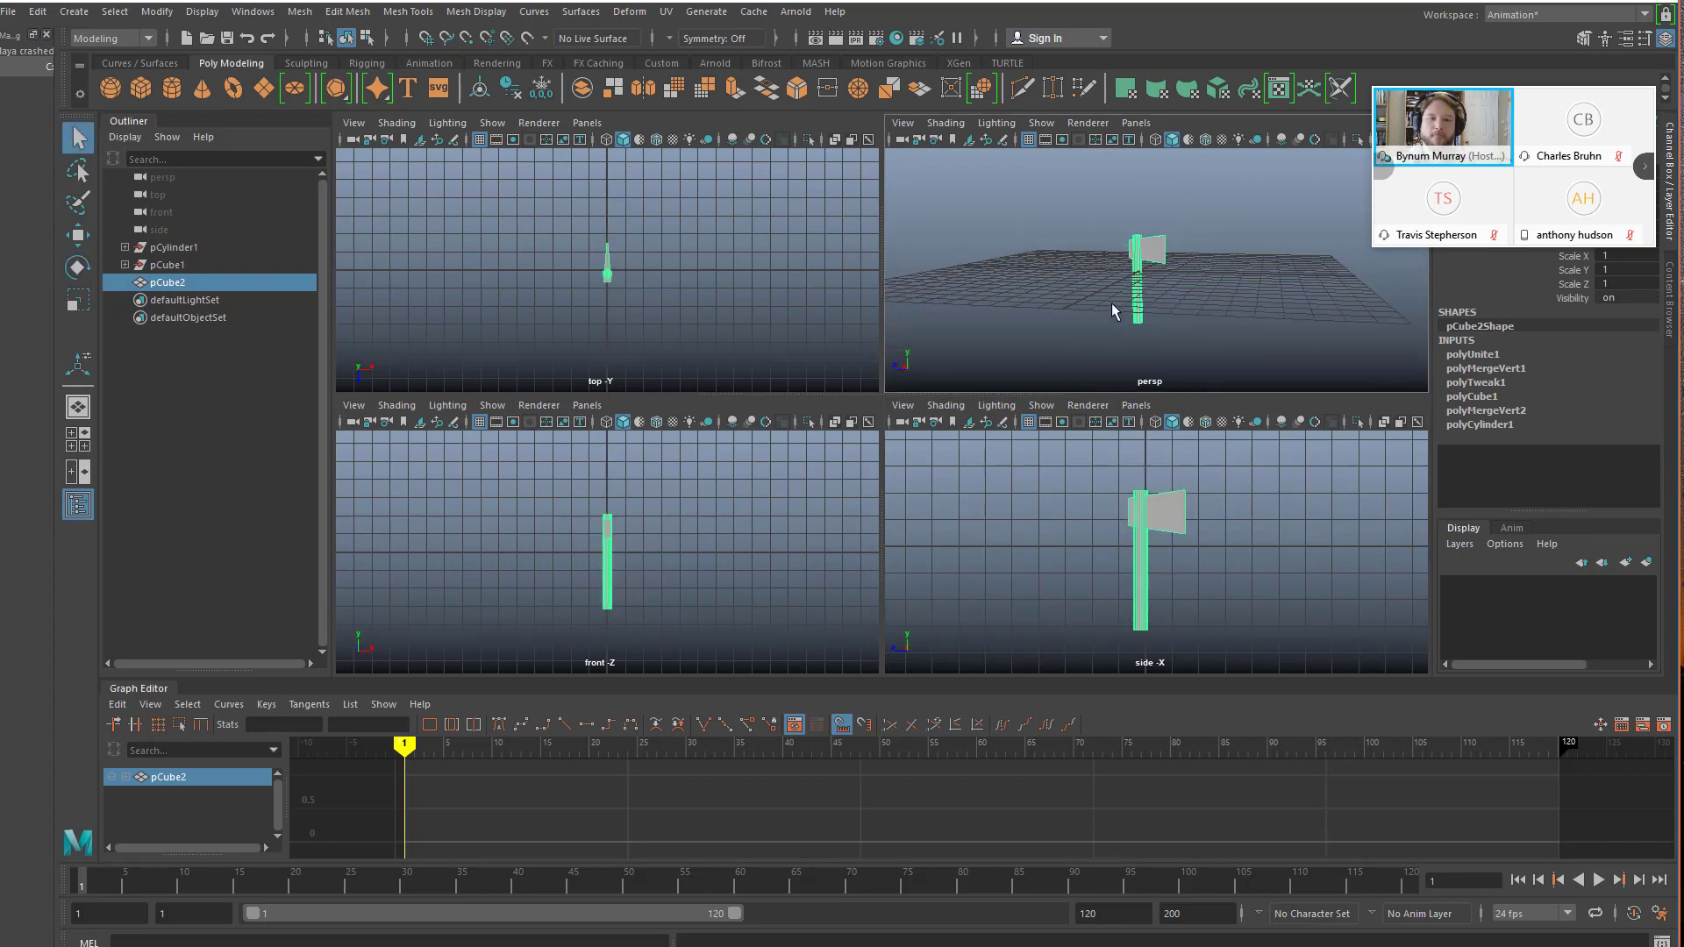
{"action": "scroll", "coordinate": [1107, 285], "scroll_direction": "up", "scroll_amount": 5}
{"action": "left_click", "coordinate": [1099, 261]}
{"action": "left_click", "coordinate": [1122, 331]}
{"action": "key", "text": "w"}
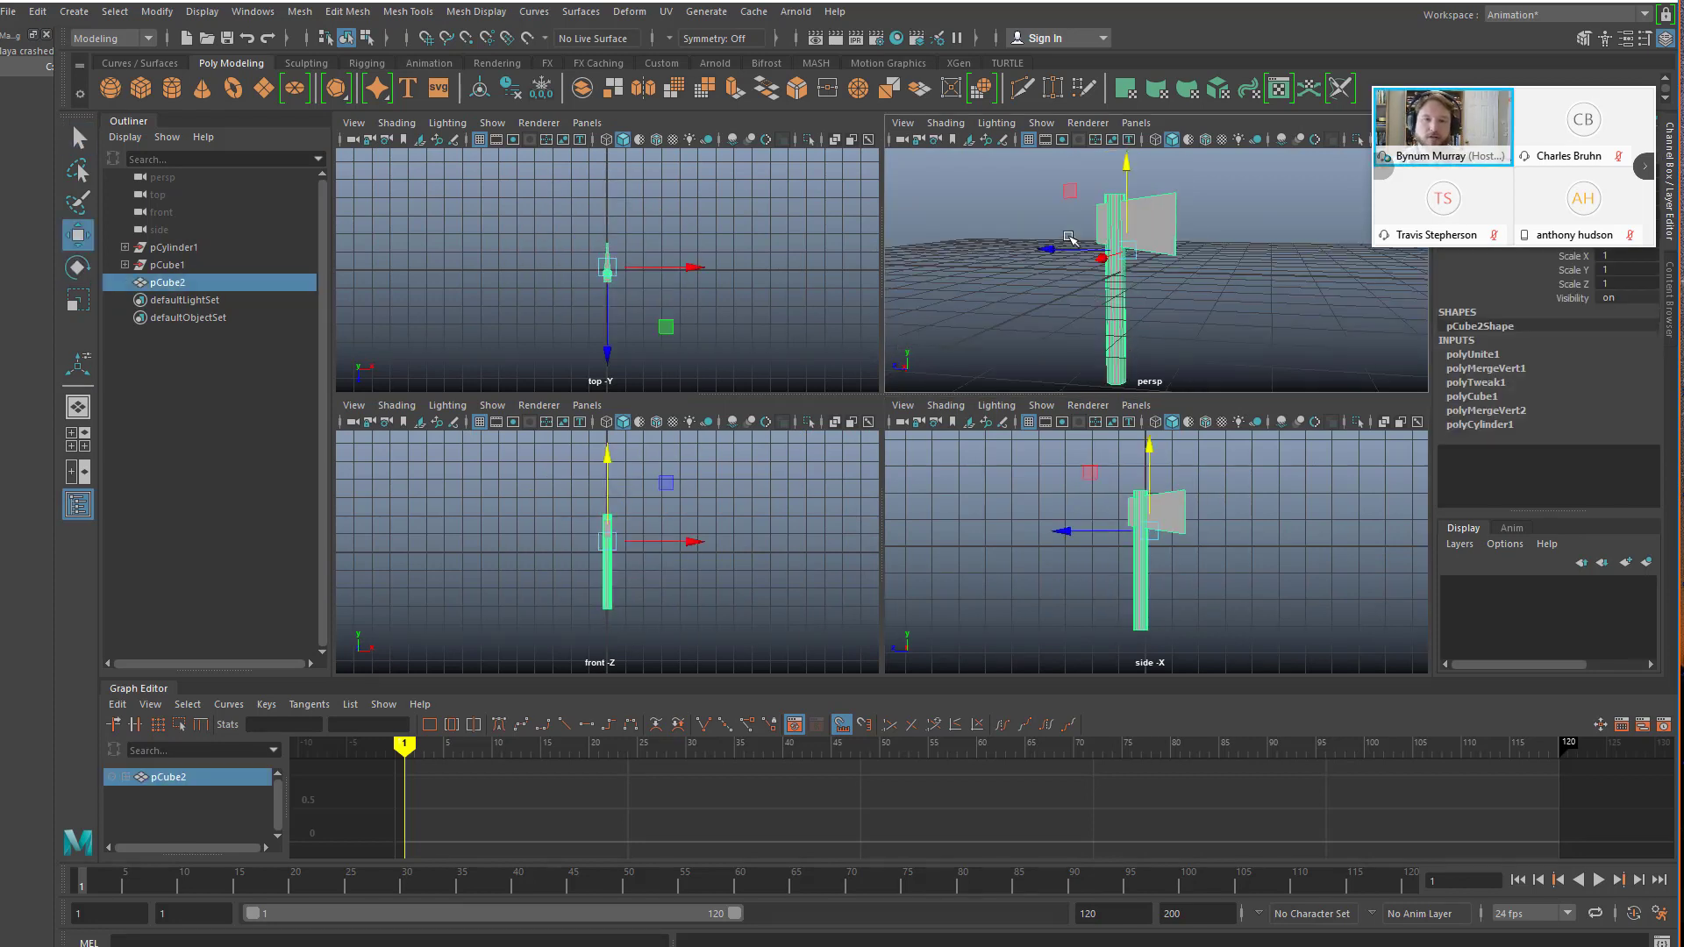
{"action": "left_click_drag", "start_coordinate": [1069, 238], "coordinate": [1126, 282]}
{"action": "scroll", "coordinate": [1014, 285], "scroll_direction": "down", "scroll_amount": 4}
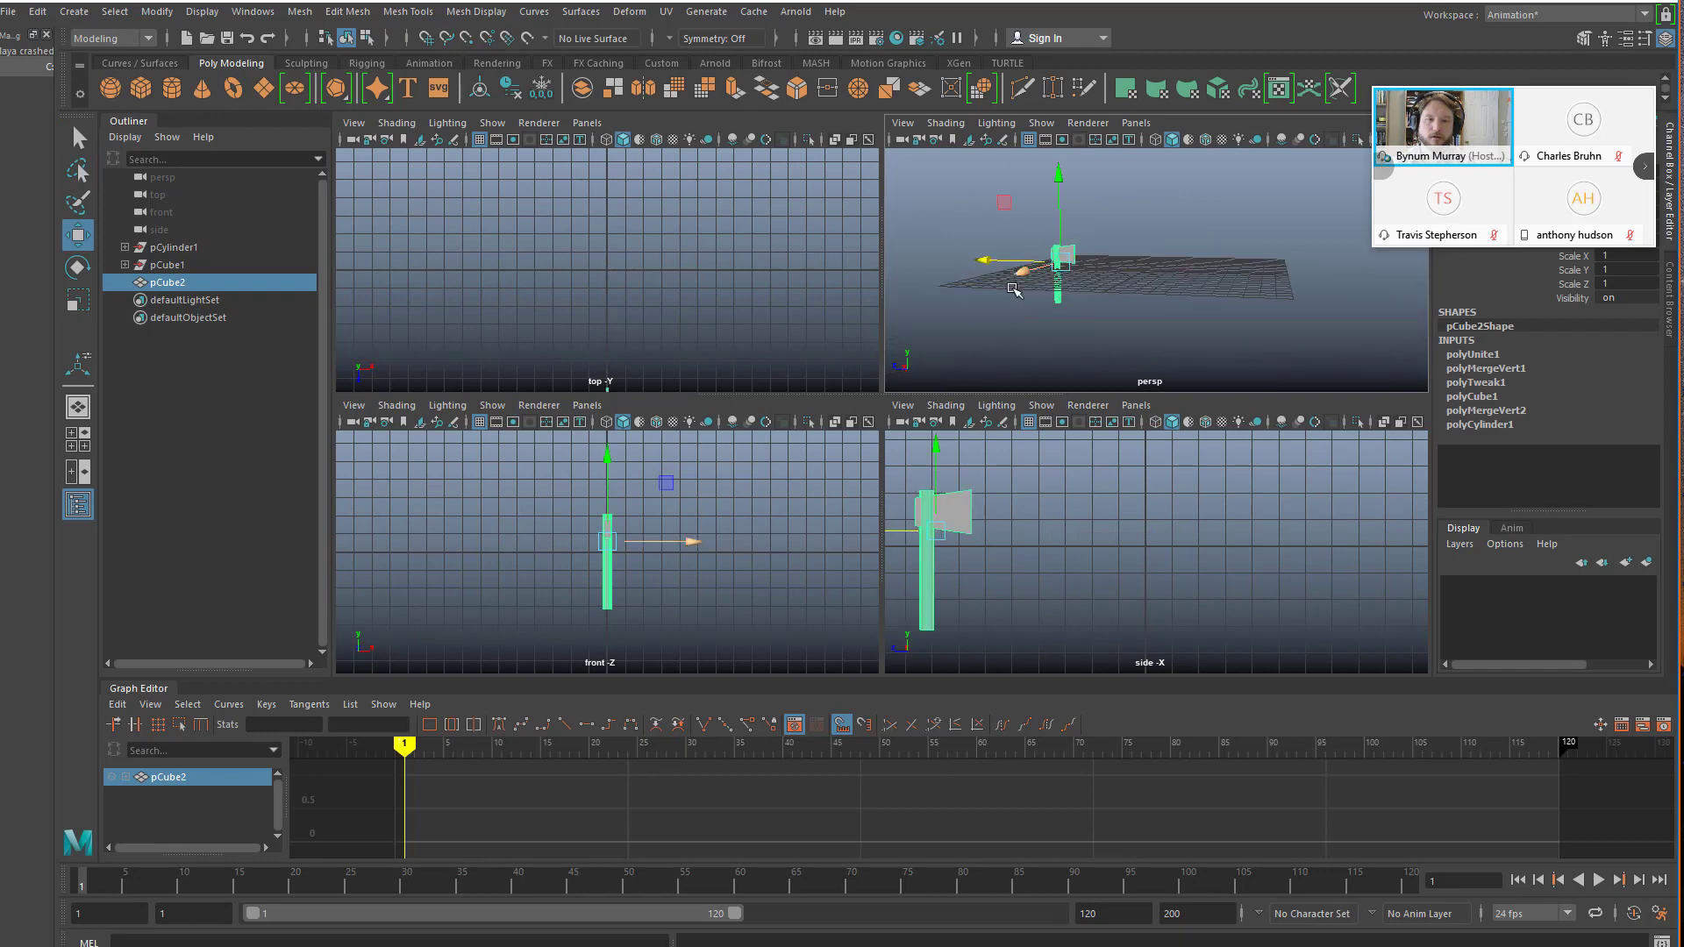
{"action": "left_click_drag", "start_coordinate": [1015, 290], "coordinate": [1097, 330], "text": "alt"}
{"action": "left_click", "coordinate": [1094, 301]}
{"action": "scroll", "coordinate": [1069, 298], "scroll_direction": "up", "scroll_amount": 4}
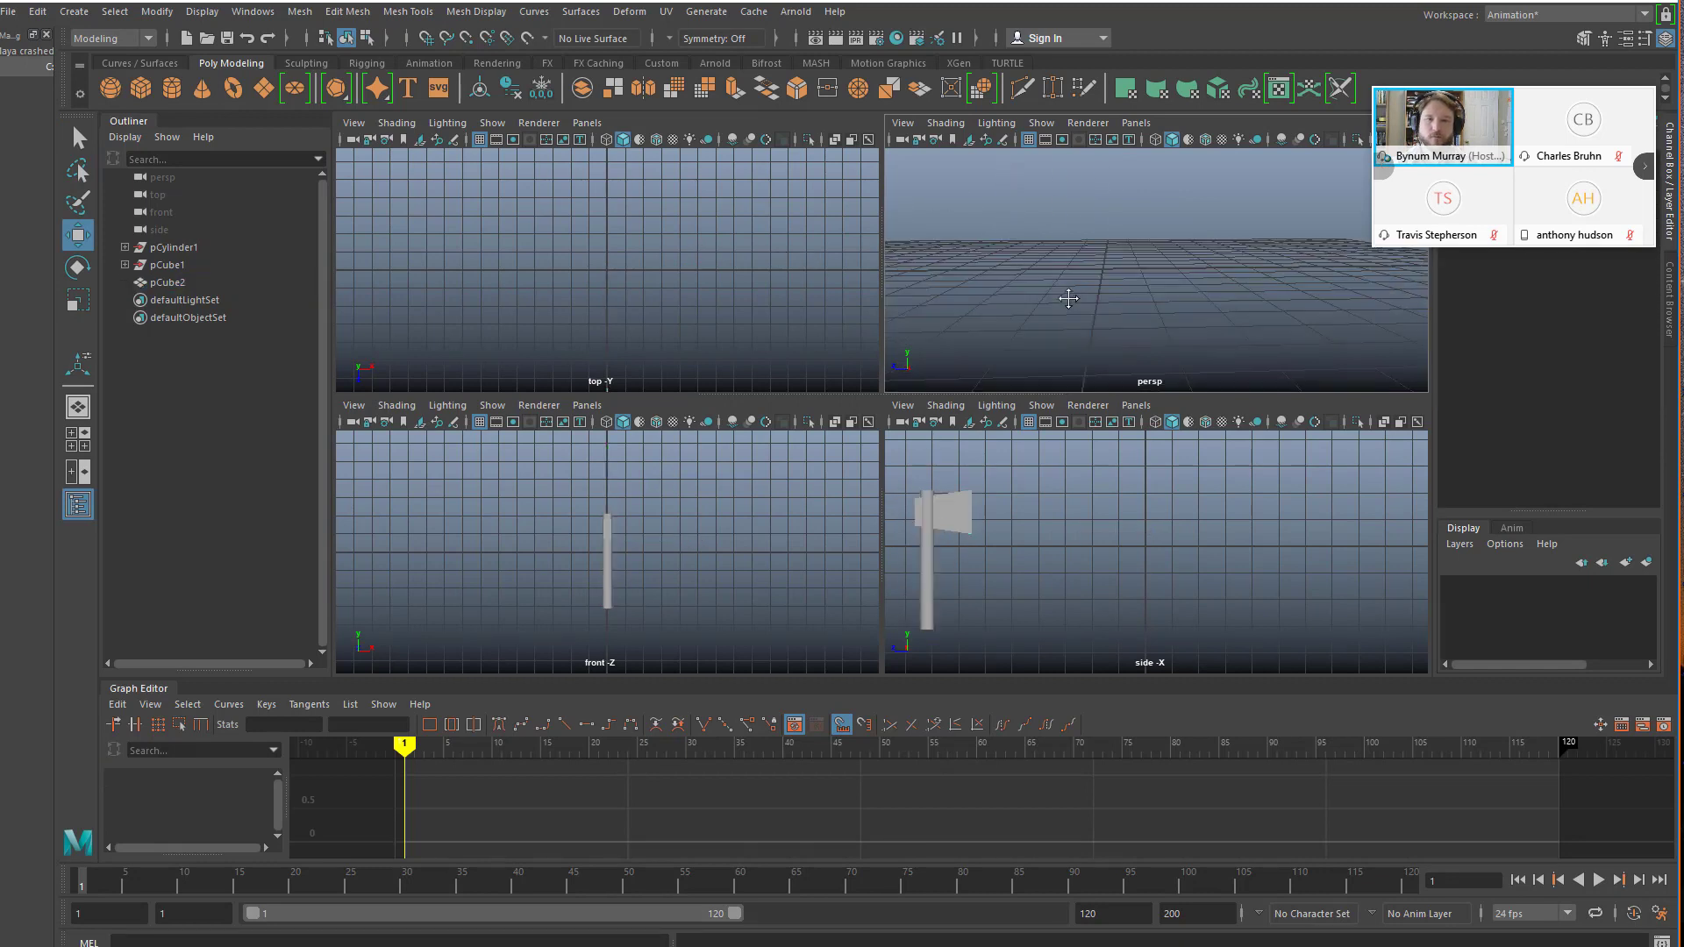
{"action": "scroll", "coordinate": [1053, 291], "scroll_direction": "down", "scroll_amount": 2}
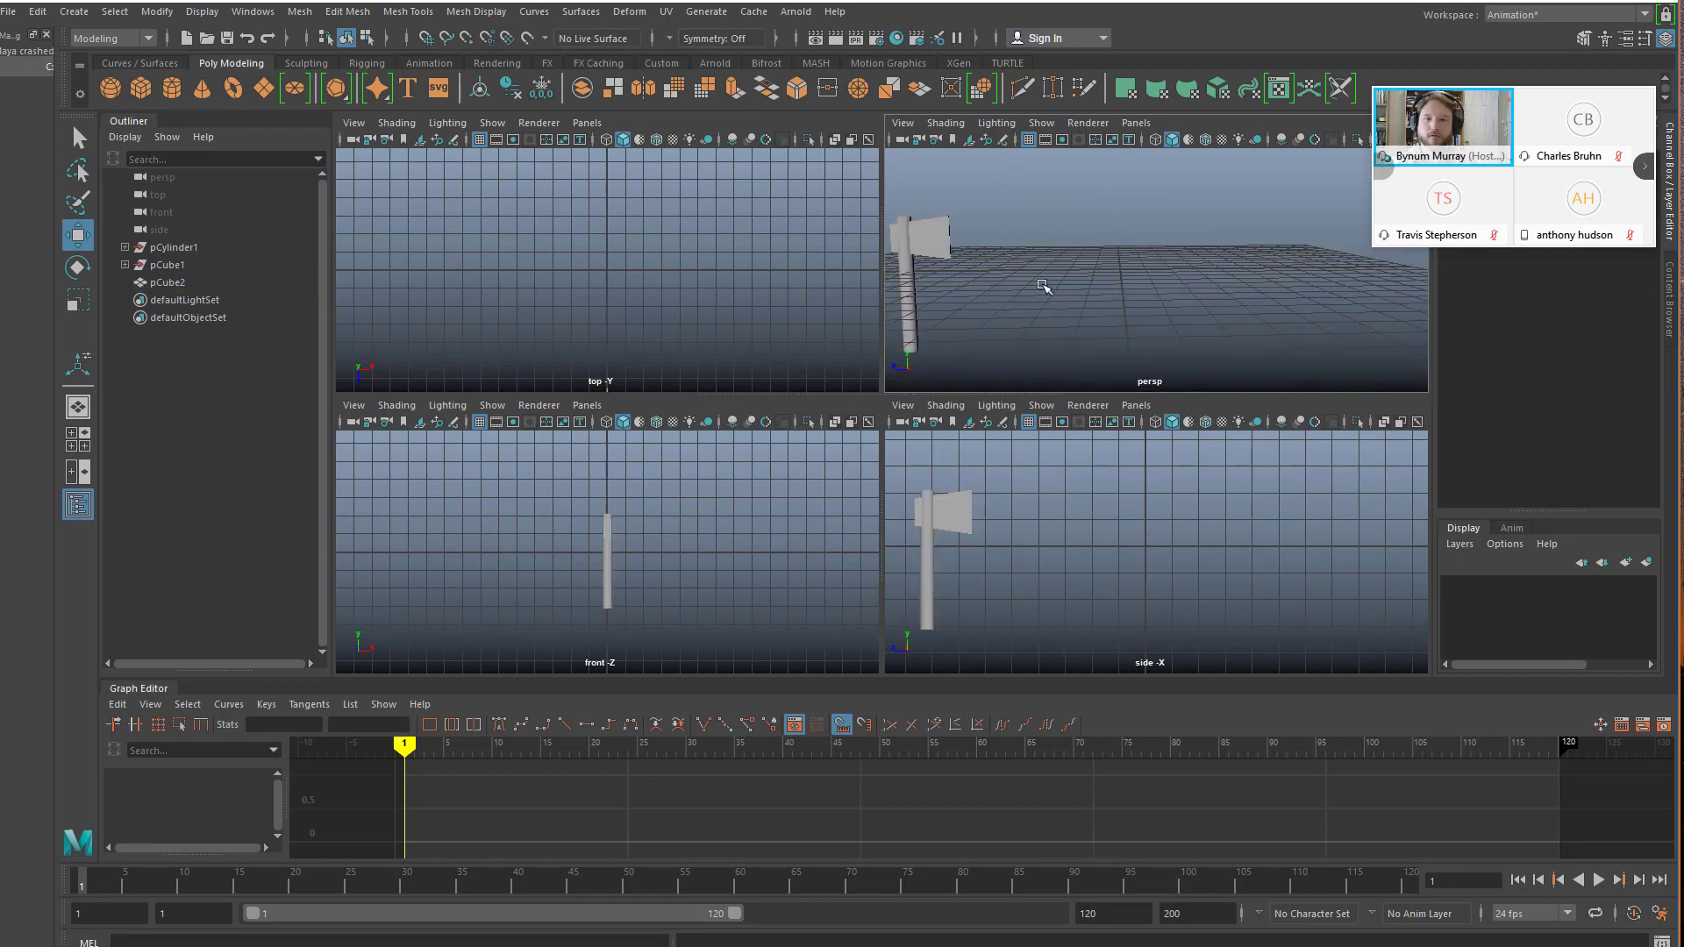
- Create a polygon cylinder at the origin and rotate it onto its side so its flat caps face along the Z axis
{"action": "left_click", "coordinate": [172, 88]}
{"action": "scroll", "coordinate": [1186, 331], "scroll_direction": "up", "scroll_amount": 5}
{"action": "key", "text": "e"}
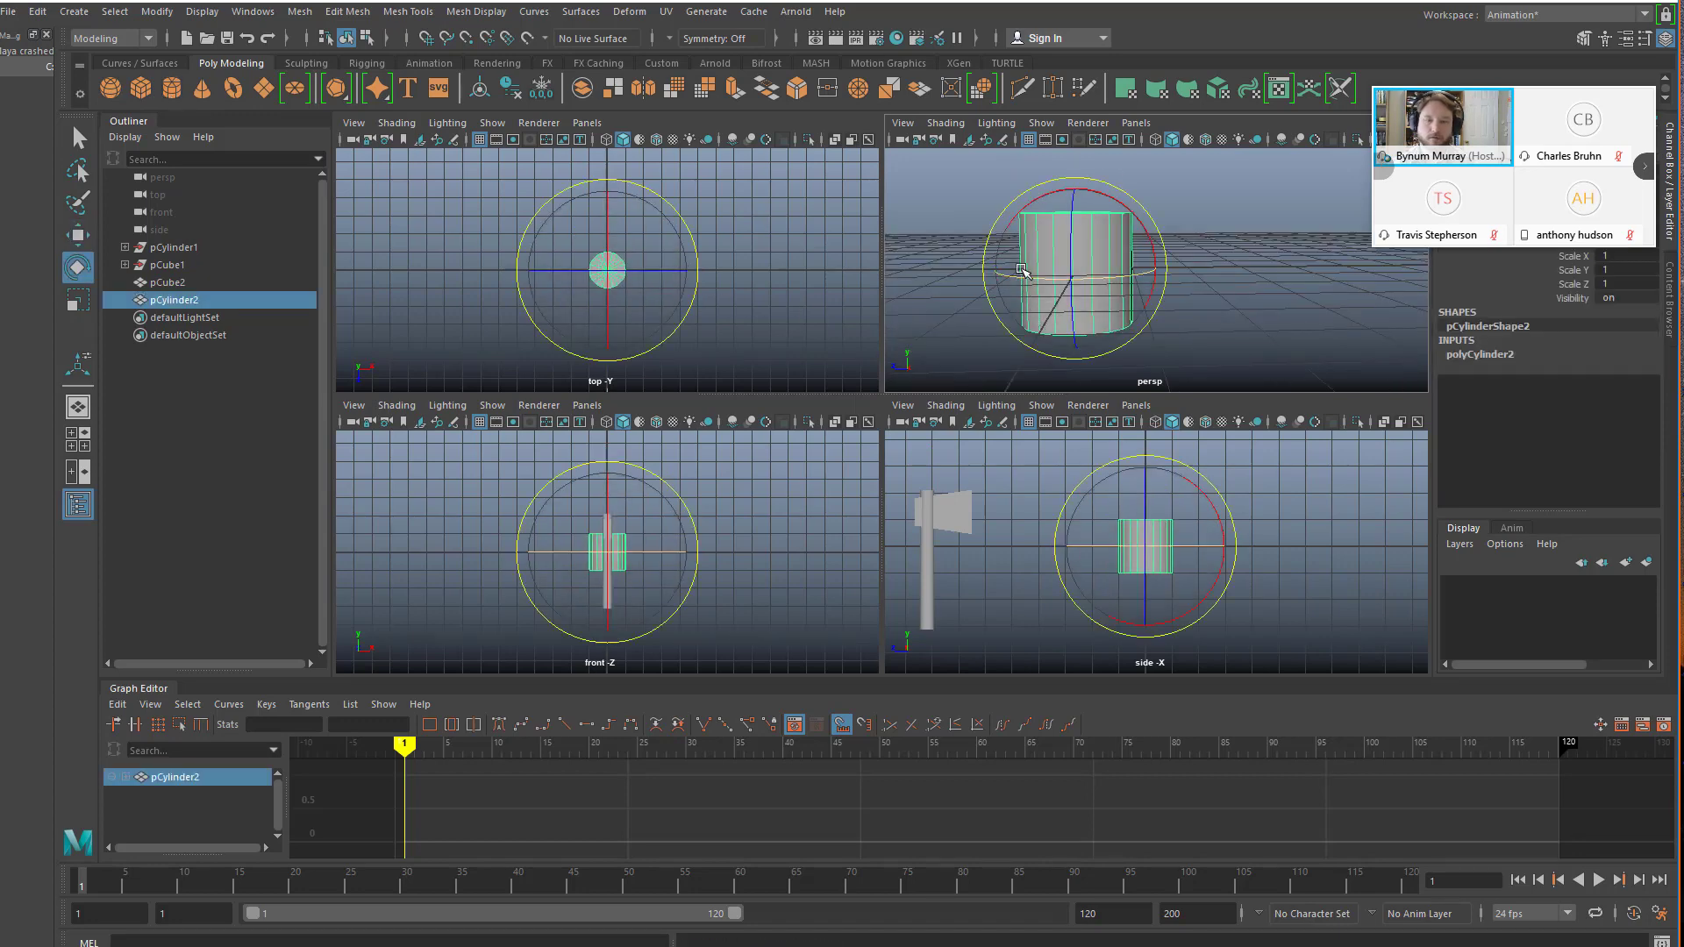
{"action": "left_click_drag", "start_coordinate": [1038, 196], "coordinate": [1066, 270]}
- Flatten the new cylinder into a thin disc with a Scale Y of 0.132
{"action": "key", "text": "r"}
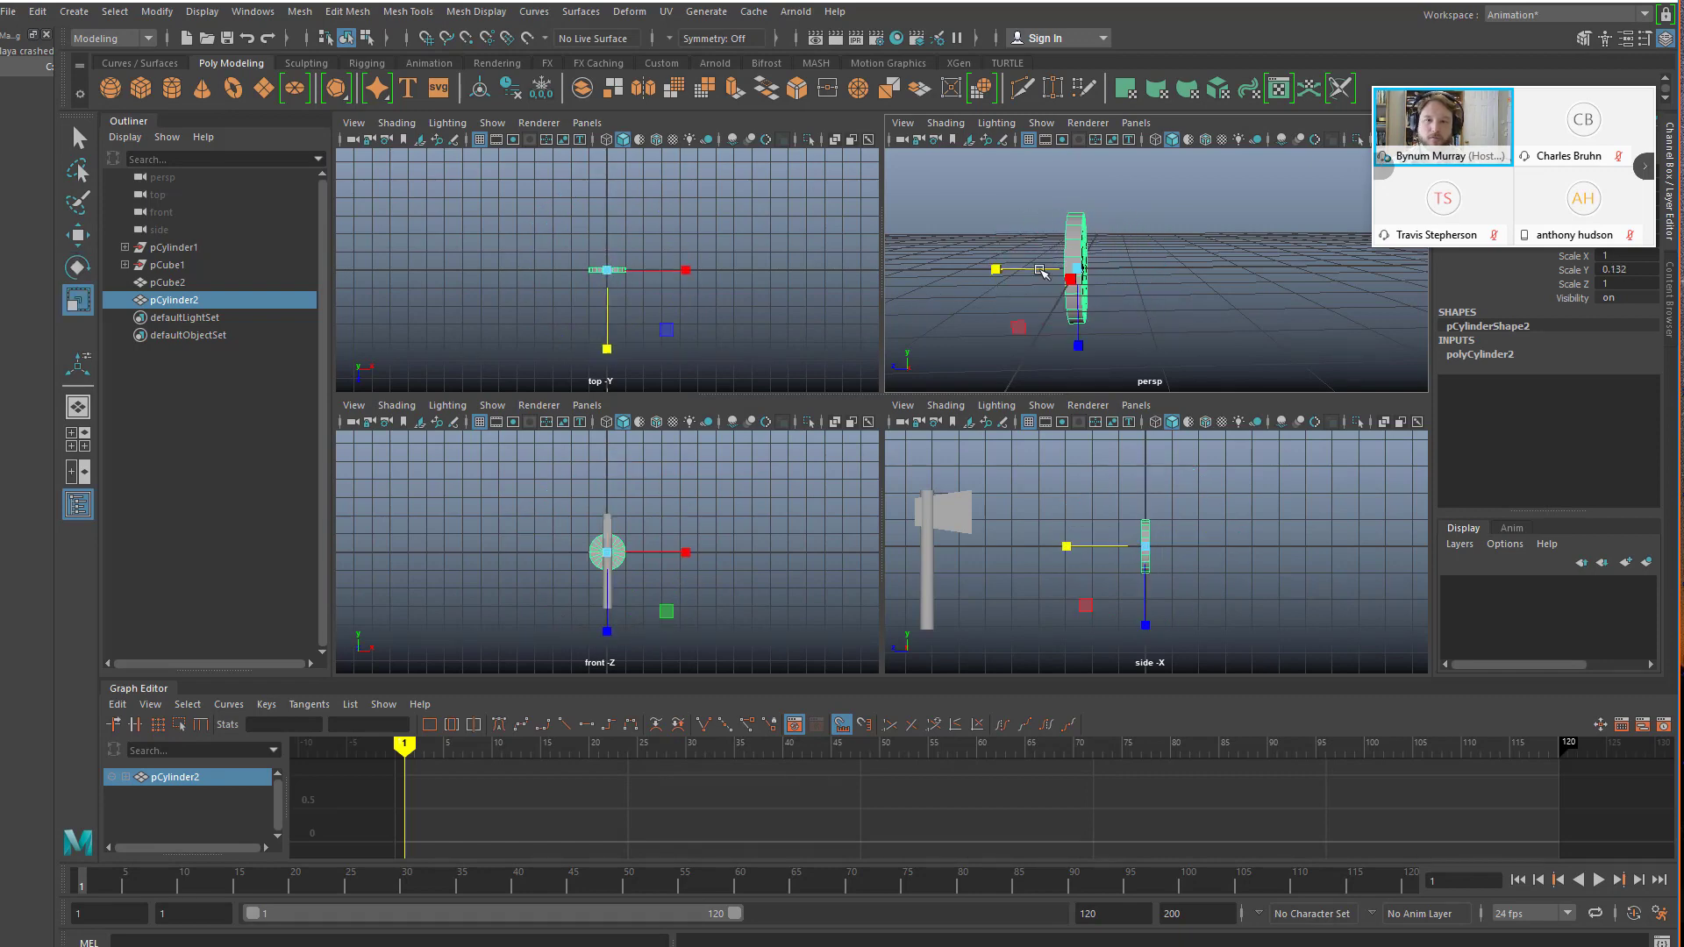
{"action": "left_click", "coordinate": [965, 310]}
{"action": "left_click_drag", "start_coordinate": [965, 310], "coordinate": [1083, 309], "text": "alt"}
{"action": "scroll", "coordinate": [1085, 308], "scroll_direction": "down", "scroll_amount": 4}
{"action": "left_click", "coordinate": [1112, 277]}
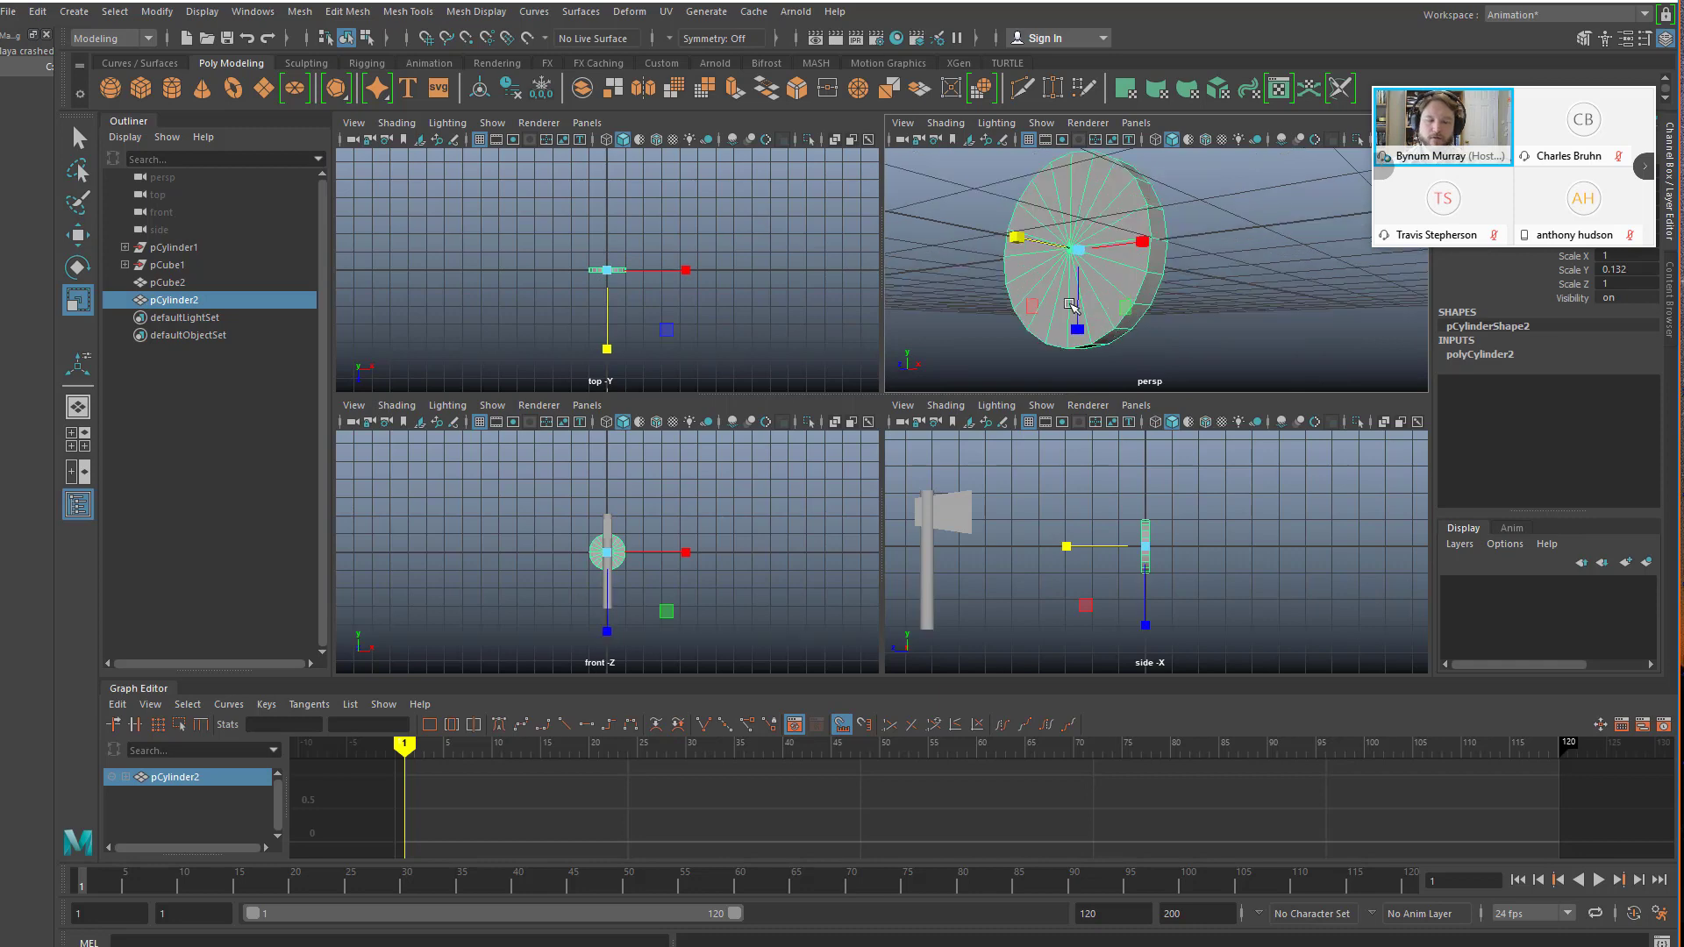
- Tilt the disc slightly backward in the enlarged perspective view
{"action": "key", "text": "q"}
{"action": "scroll", "coordinate": [1070, 316], "scroll_direction": "up", "scroll_amount": 3}
{"action": "scroll", "coordinate": [1096, 332], "scroll_direction": "down", "scroll_amount": 4}
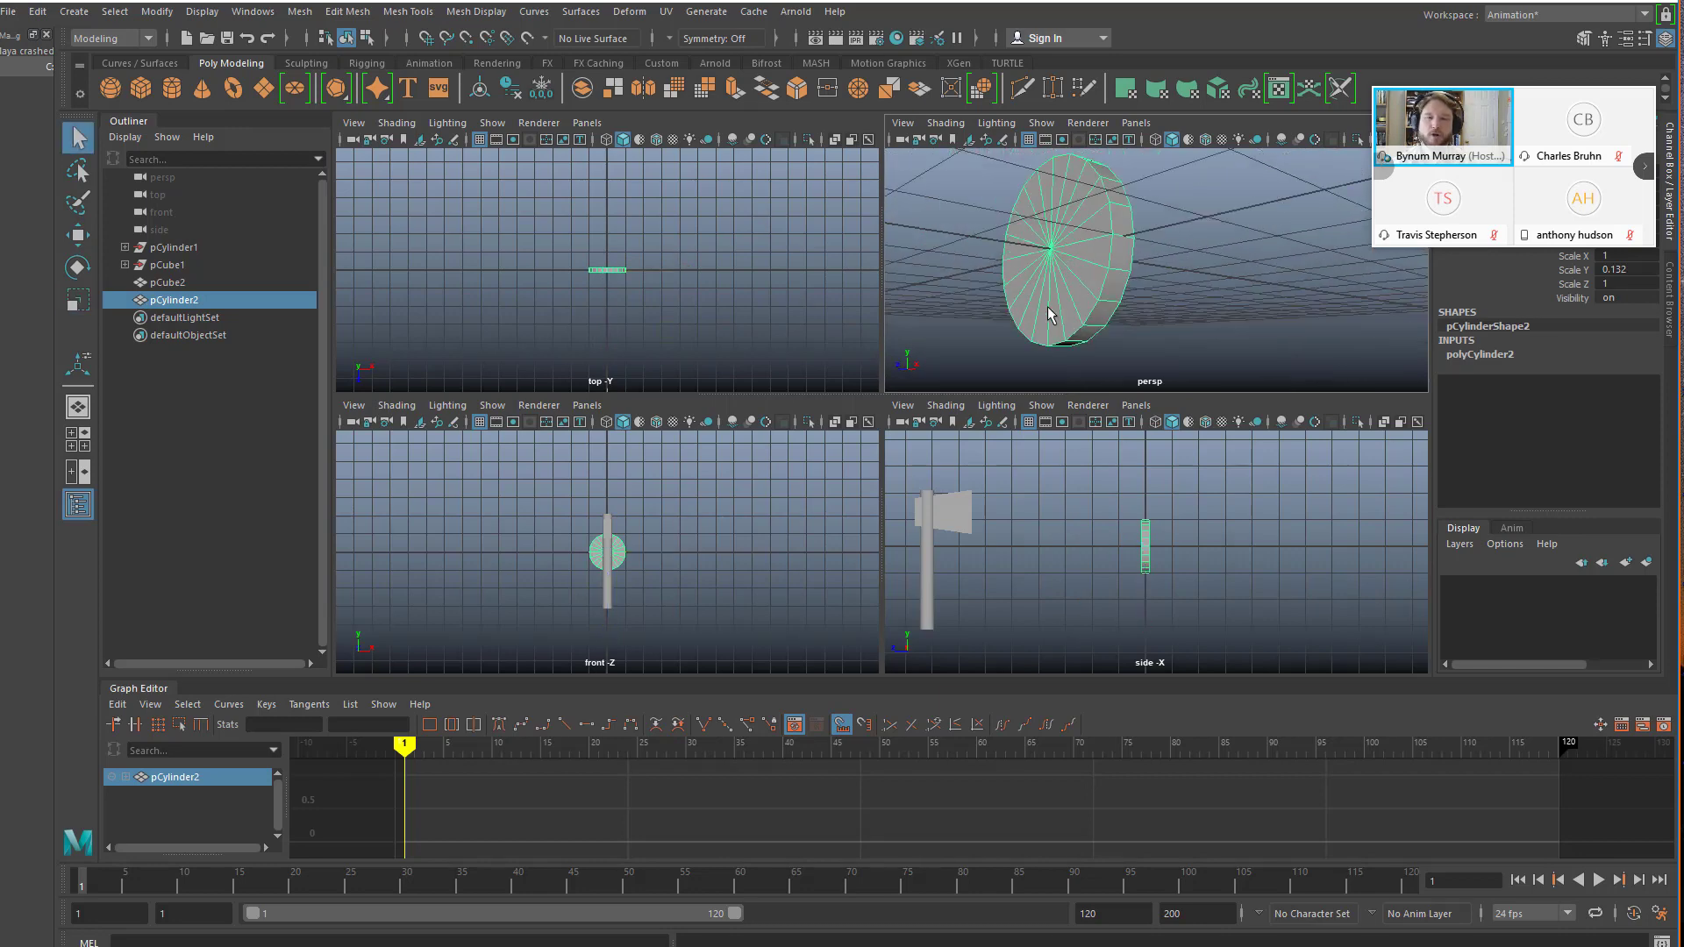
{"action": "key", "text": "space"}
{"action": "left_click_drag", "start_coordinate": [739, 519], "coordinate": [697, 526], "text": "alt"}
{"action": "left_click_drag", "start_coordinate": [880, 542], "coordinate": [765, 304], "text": "alt"}
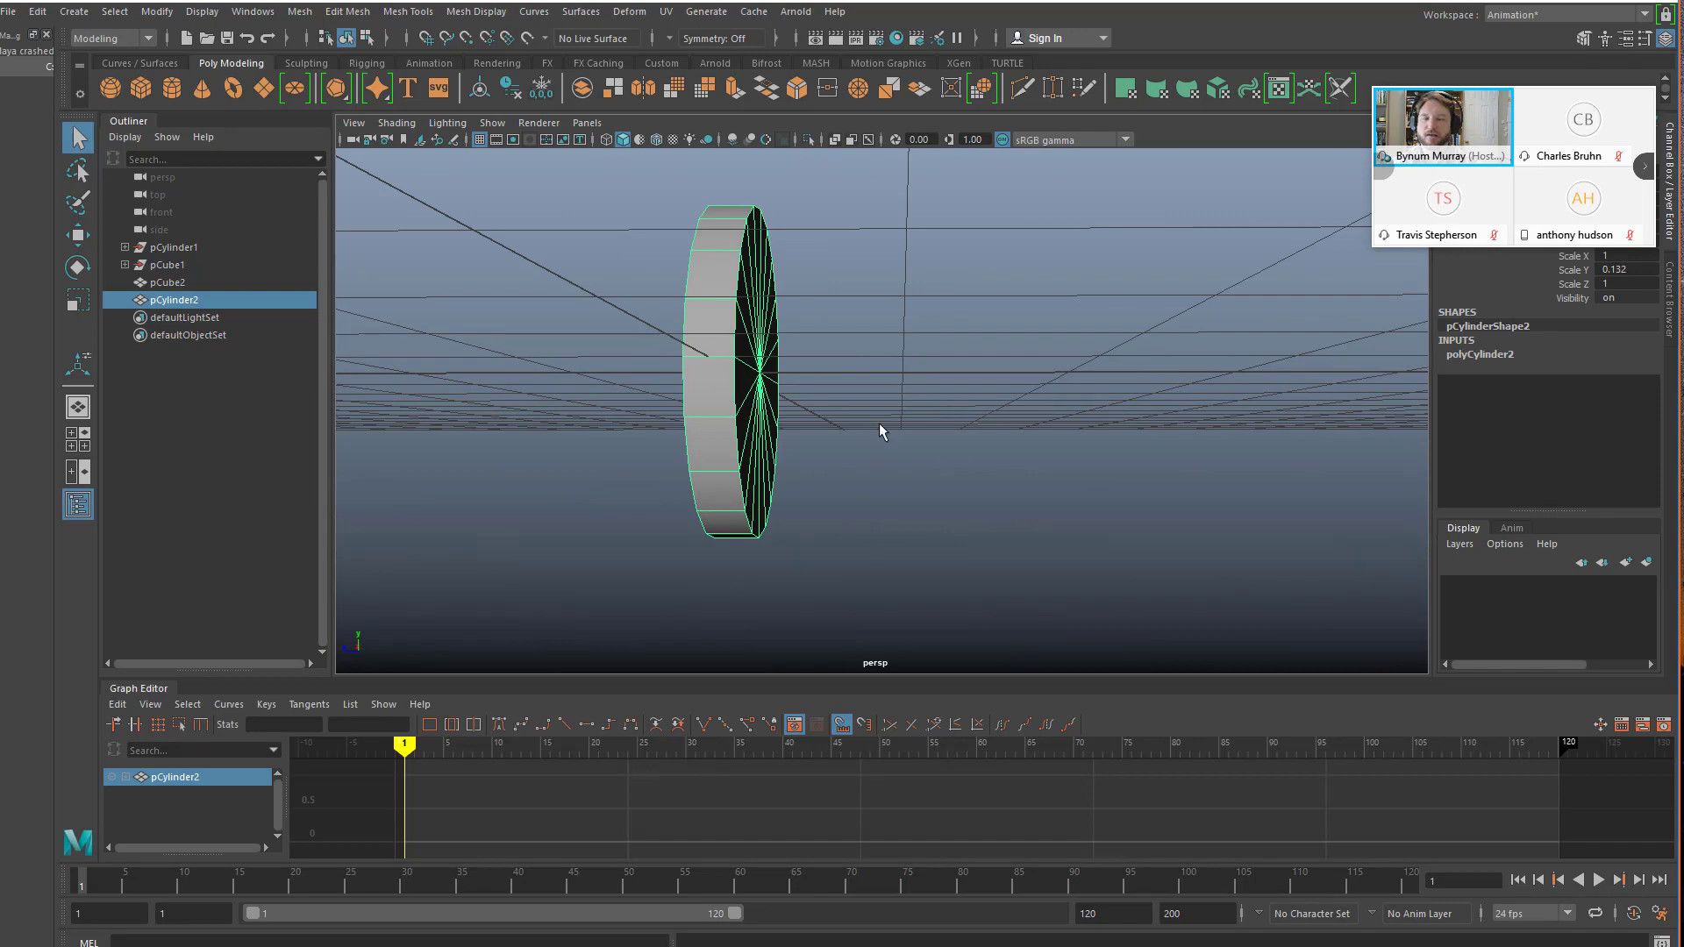
{"action": "mouse_move", "coordinate": [881, 431]}
{"action": "left_mouse_down", "text": "alt"}
{"action": "mouse_move", "coordinate": [913, 429]}
{"action": "mouse_move", "coordinate": [882, 435]}
{"action": "left_mouse_up", "text": "alt"}
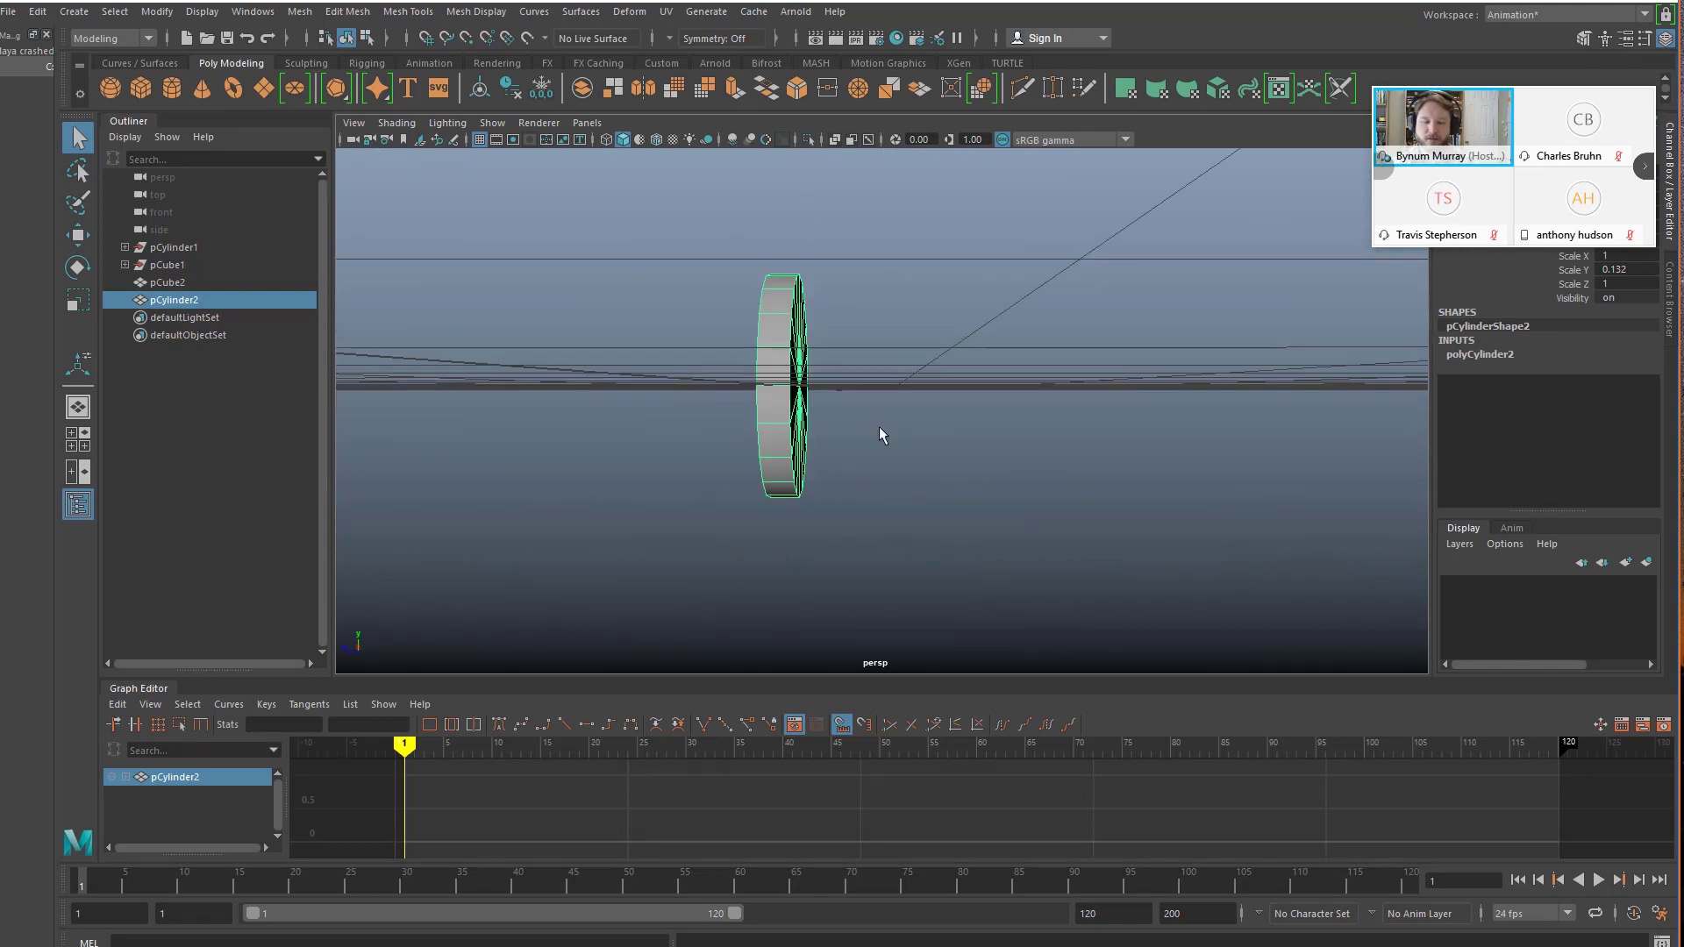
{"action": "key", "text": "e"}
{"action": "left_click_drag", "start_coordinate": [842, 338], "coordinate": [844, 342]}
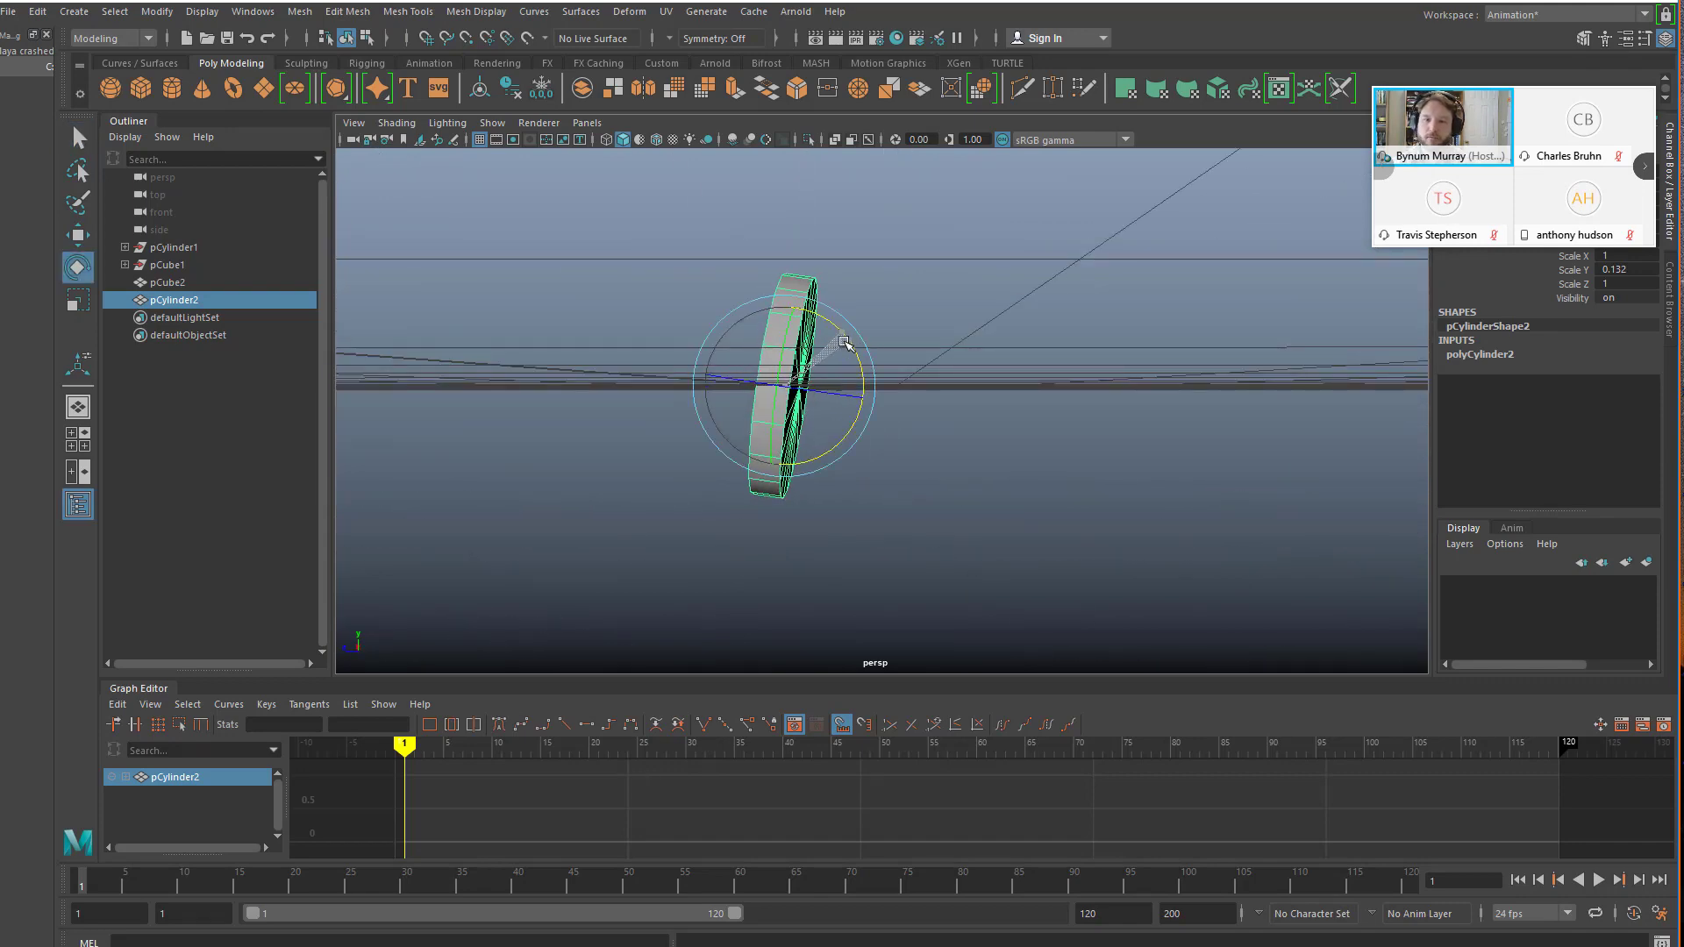
- Scale the disc up uniformly to about 4.432 in X and Z and 0.587 in Y
{"action": "left_click_drag", "start_coordinate": [1021, 415], "coordinate": [1004, 470], "text": "alt"}
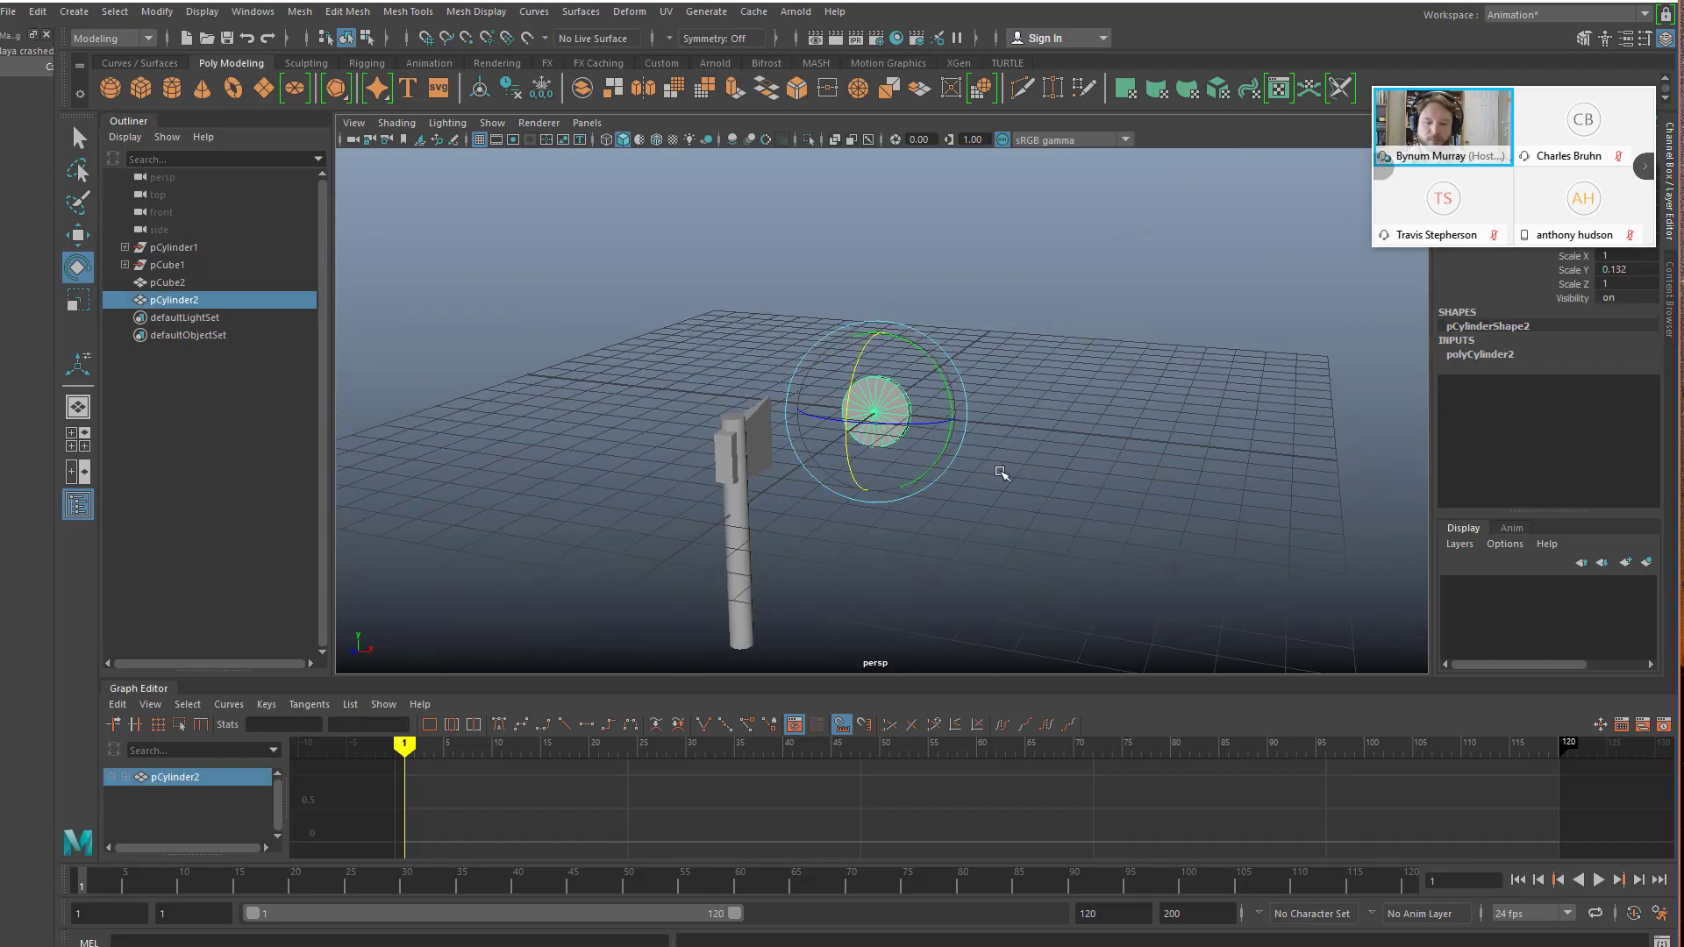
{"action": "key", "text": "r"}
{"action": "left_click_drag", "start_coordinate": [876, 414], "coordinate": [1042, 445]}
{"action": "scroll", "coordinate": [1057, 454], "scroll_direction": "down", "scroll_amount": 3}
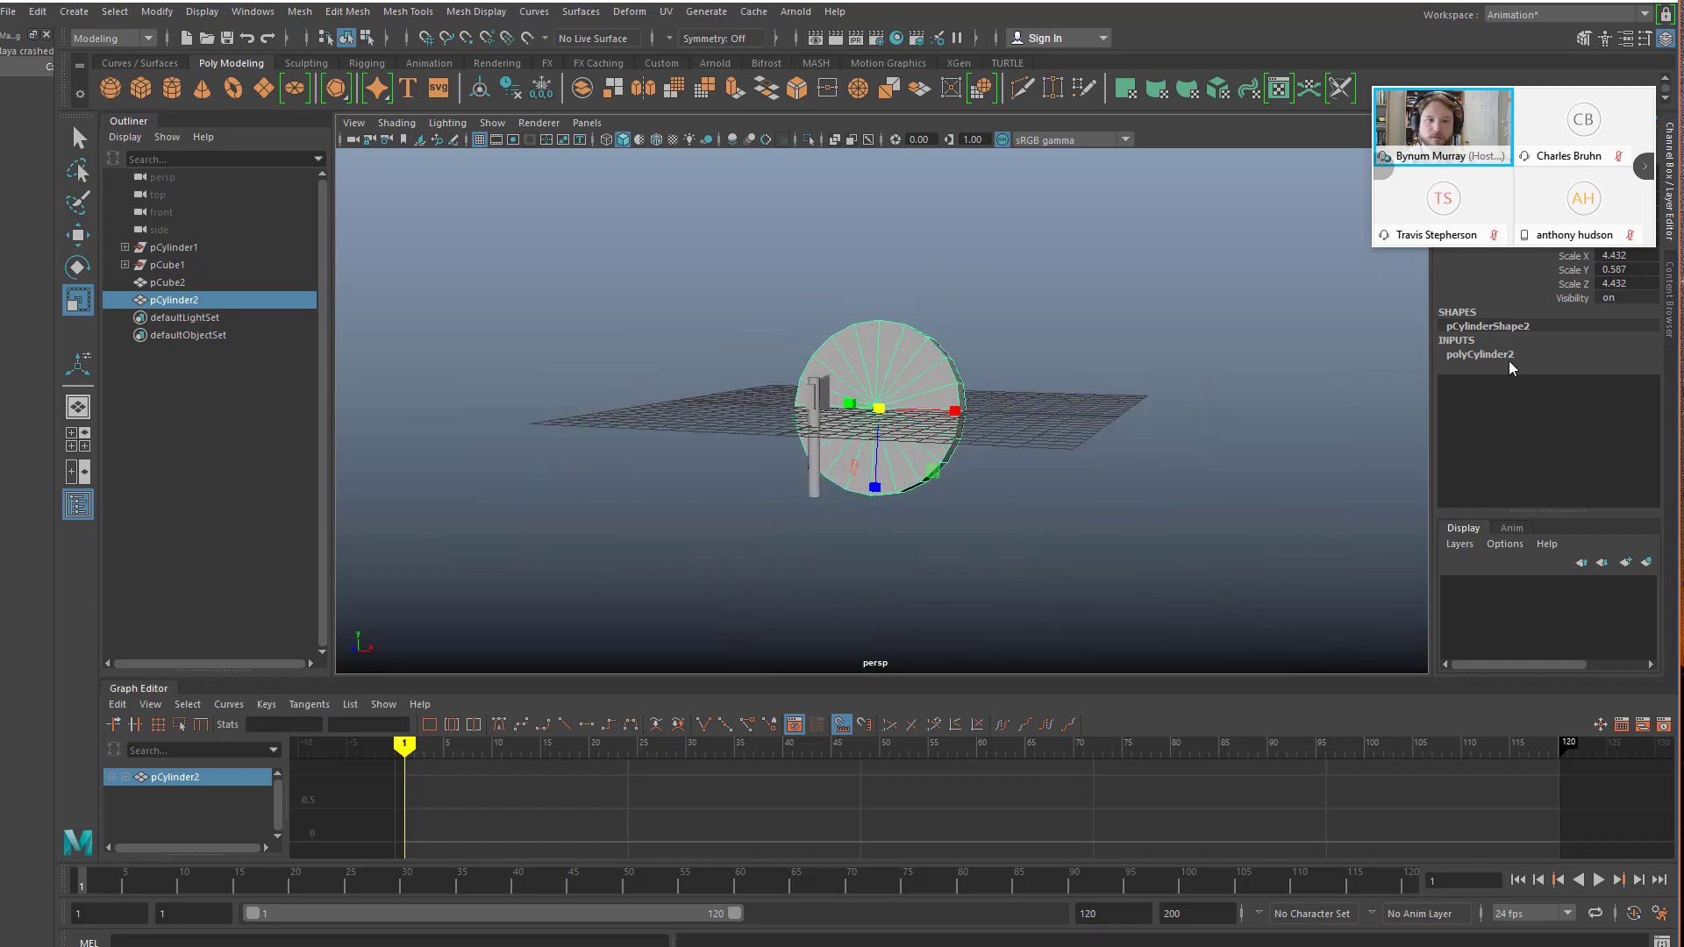
- Set the disc's Subdivisions Caps to 5 and deselect it
{"action": "left_click", "coordinate": [1496, 355]}
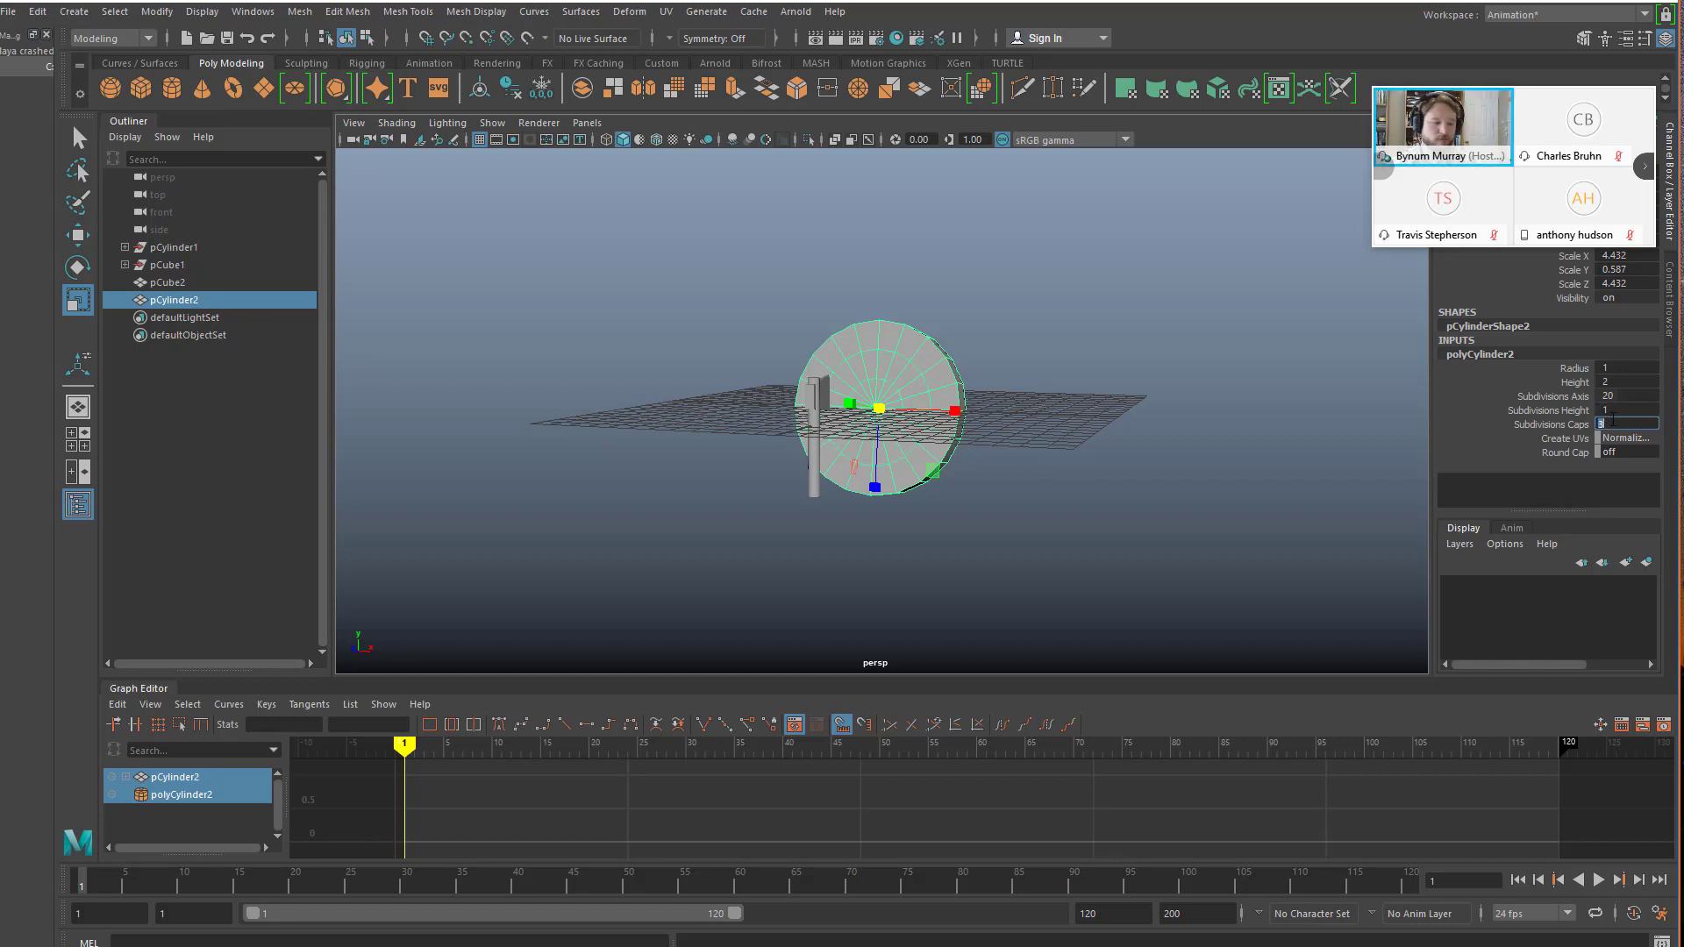
{"action": "left_click", "coordinate": [1022, 532]}
{"action": "scroll", "coordinate": [1008, 526], "scroll_direction": "up", "scroll_amount": 3}
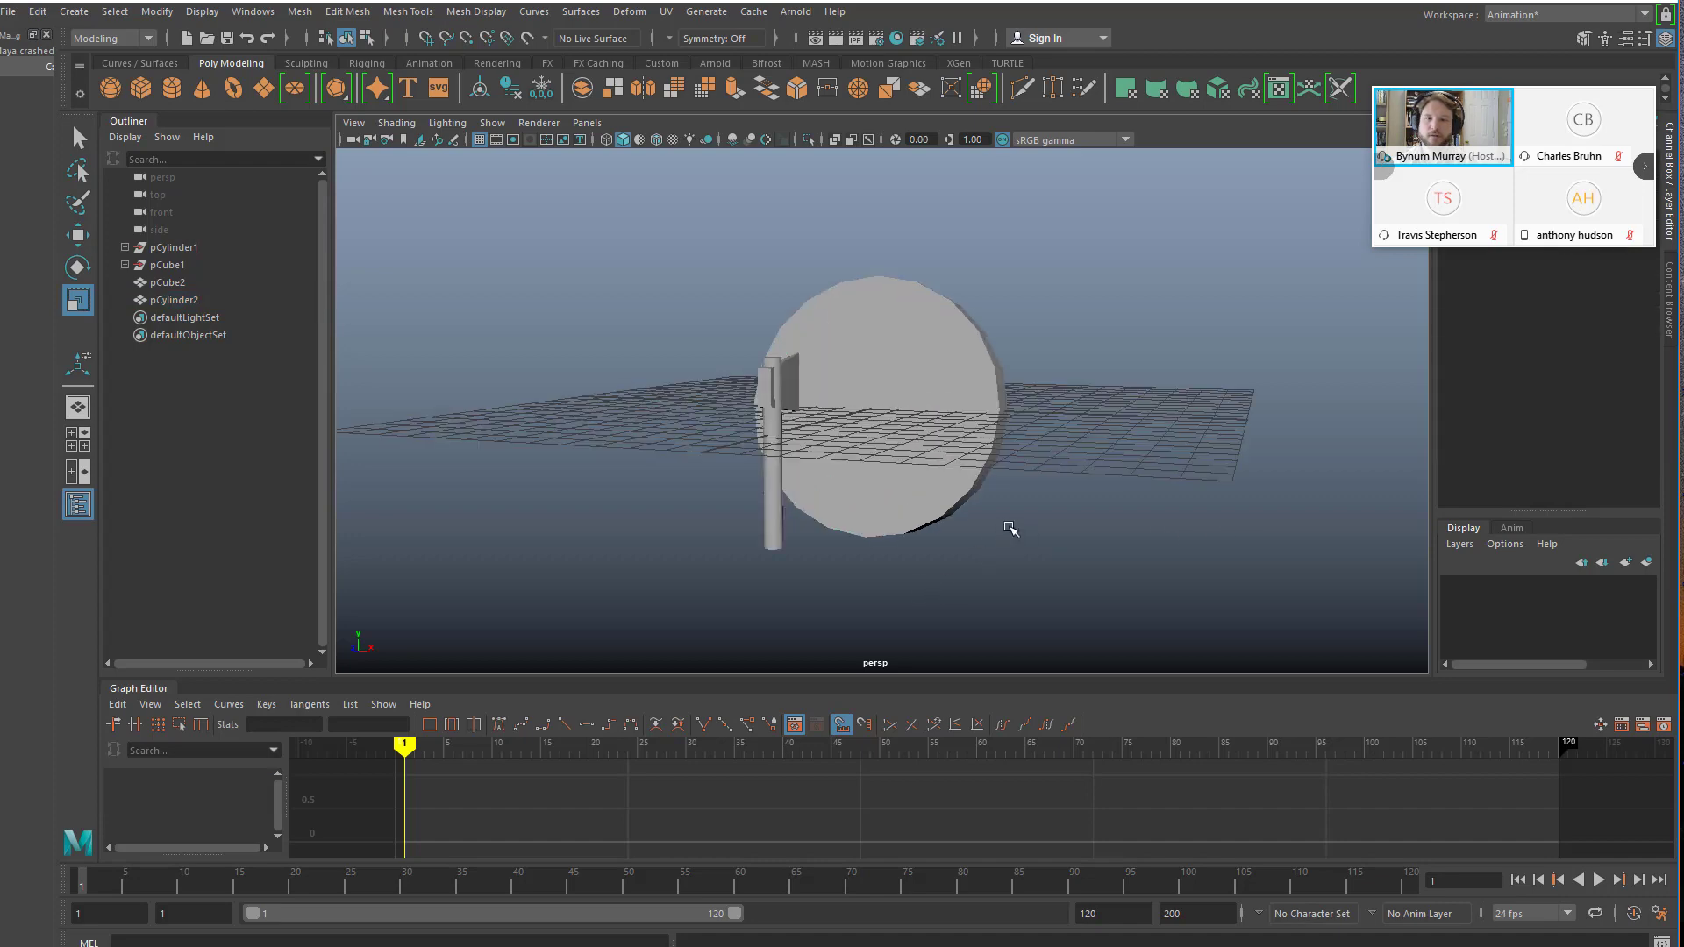
- Select the faces of alternating rings on the disc's front cap: the centre, the middle ring and the outermost ring
{"action": "left_click", "coordinate": [937, 484]}
{"action": "scroll", "coordinate": [863, 514], "scroll_direction": "up", "scroll_amount": 4}
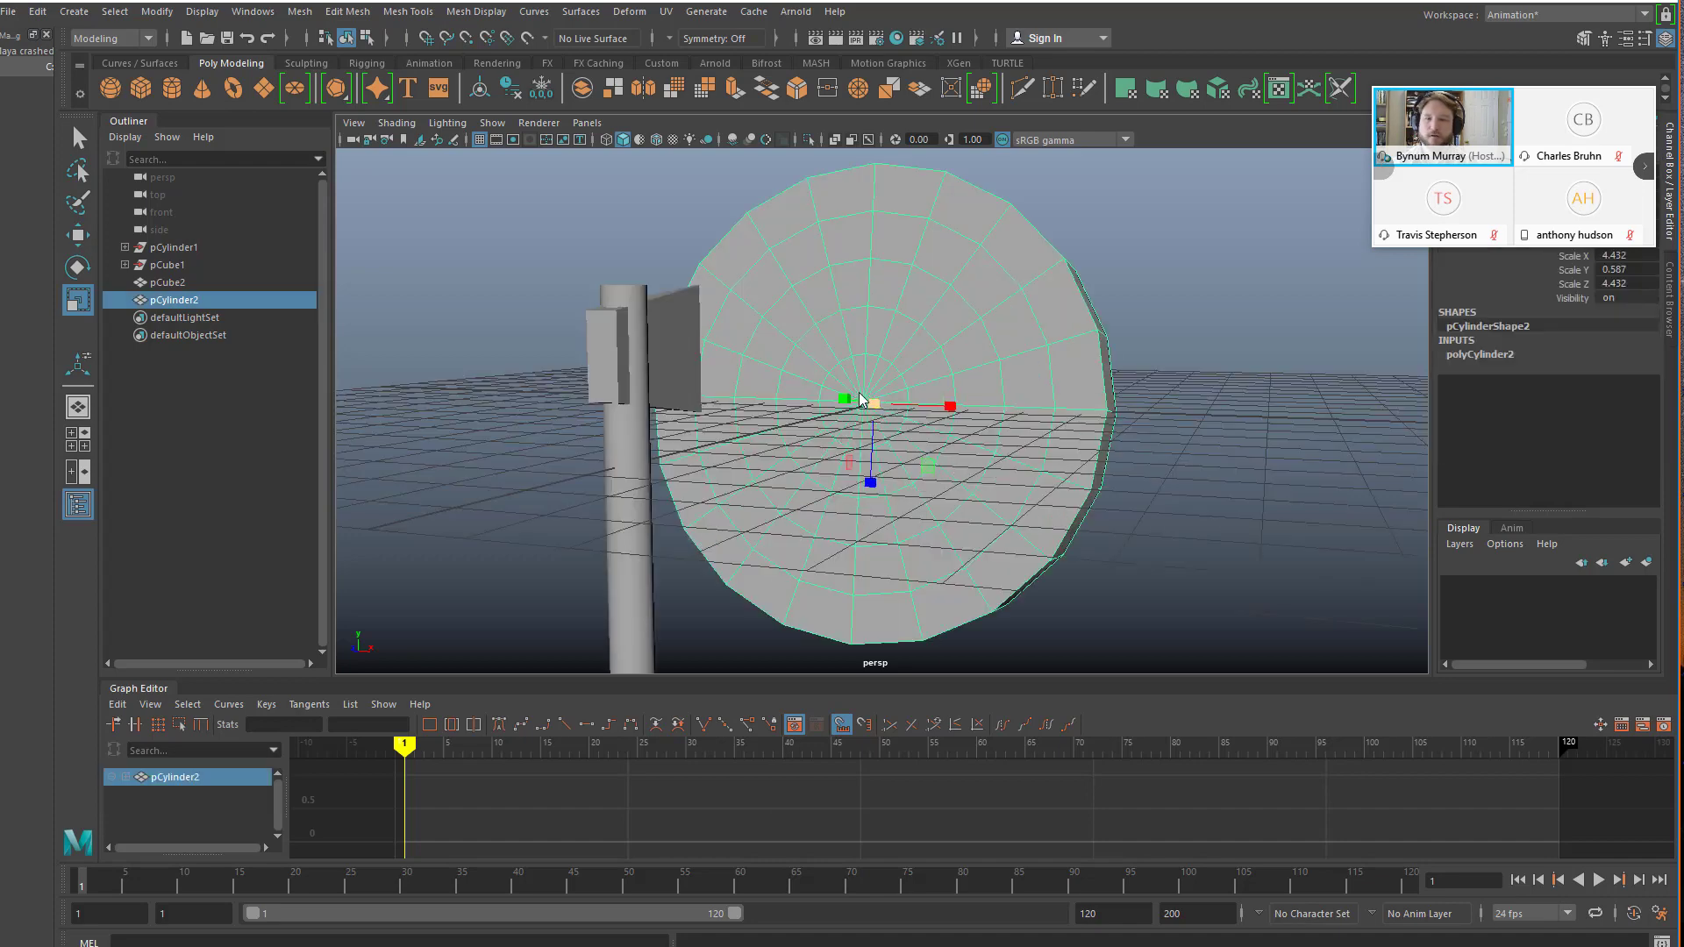
{"action": "right_click_drag", "start_coordinate": [859, 400], "coordinate": [857, 444]}
{"action": "scroll", "coordinate": [842, 429], "scroll_direction": "up", "scroll_amount": 3}
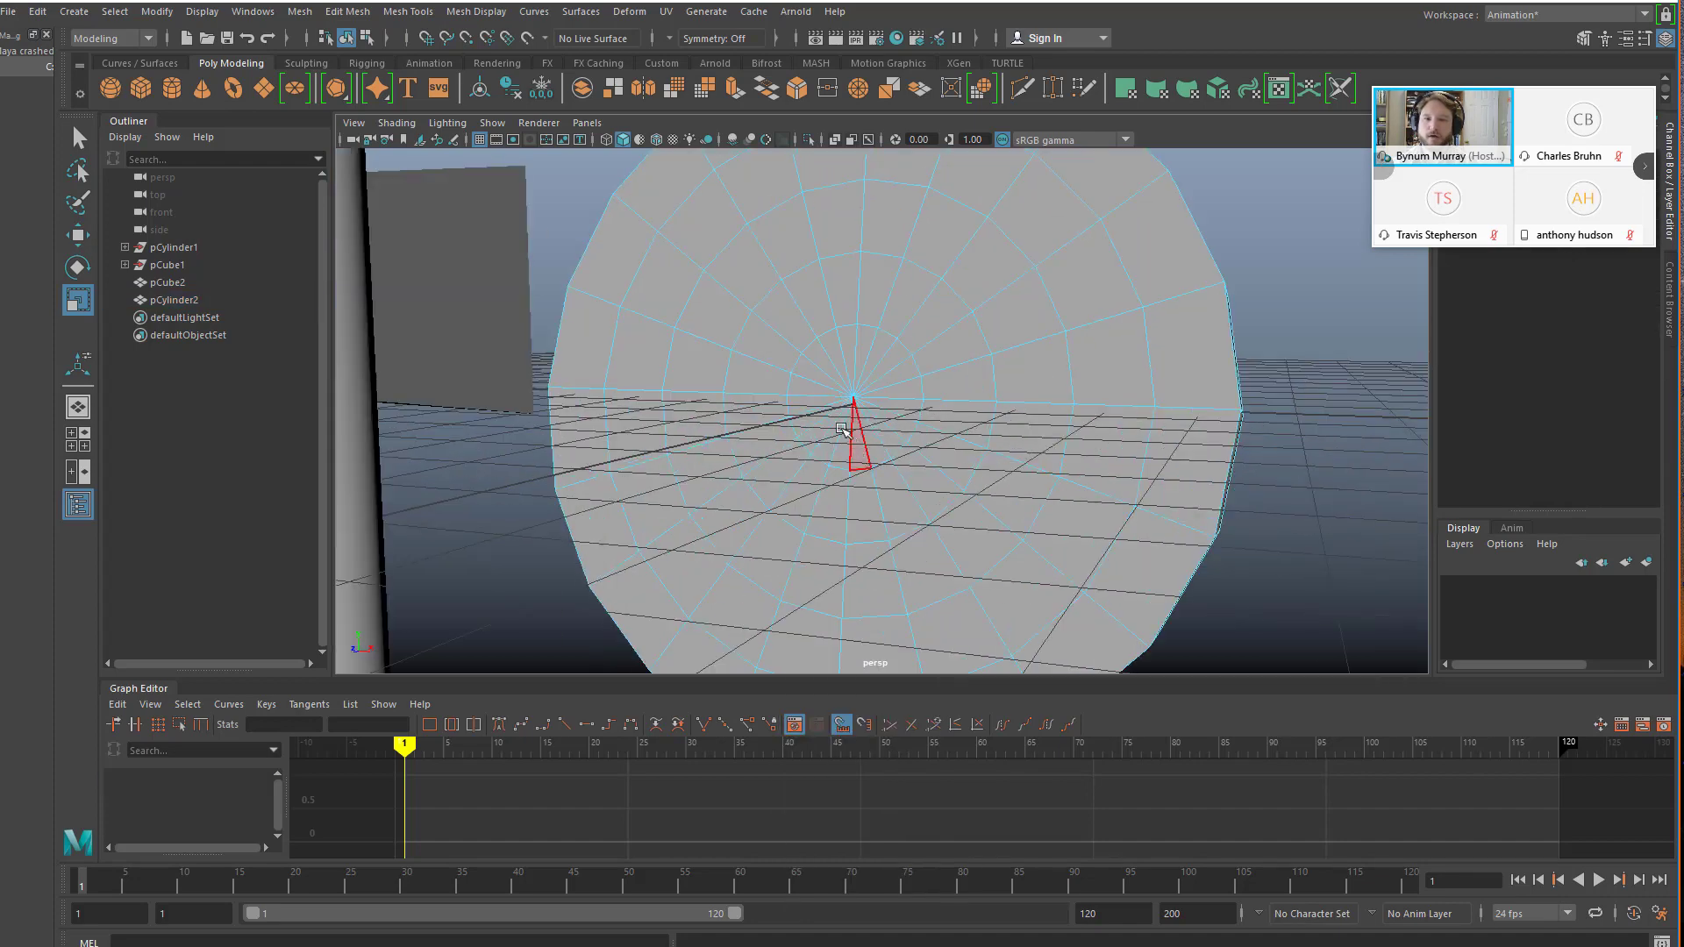
{"action": "mouse_move", "coordinate": [820, 382]}
{"action": "left_mouse_down"}
{"action": "mouse_move", "coordinate": [873, 347]}
{"action": "mouse_move", "coordinate": [912, 413]}
{"action": "mouse_move", "coordinate": [819, 436]}
{"action": "mouse_move", "coordinate": [823, 391]}
{"action": "left_mouse_up"}
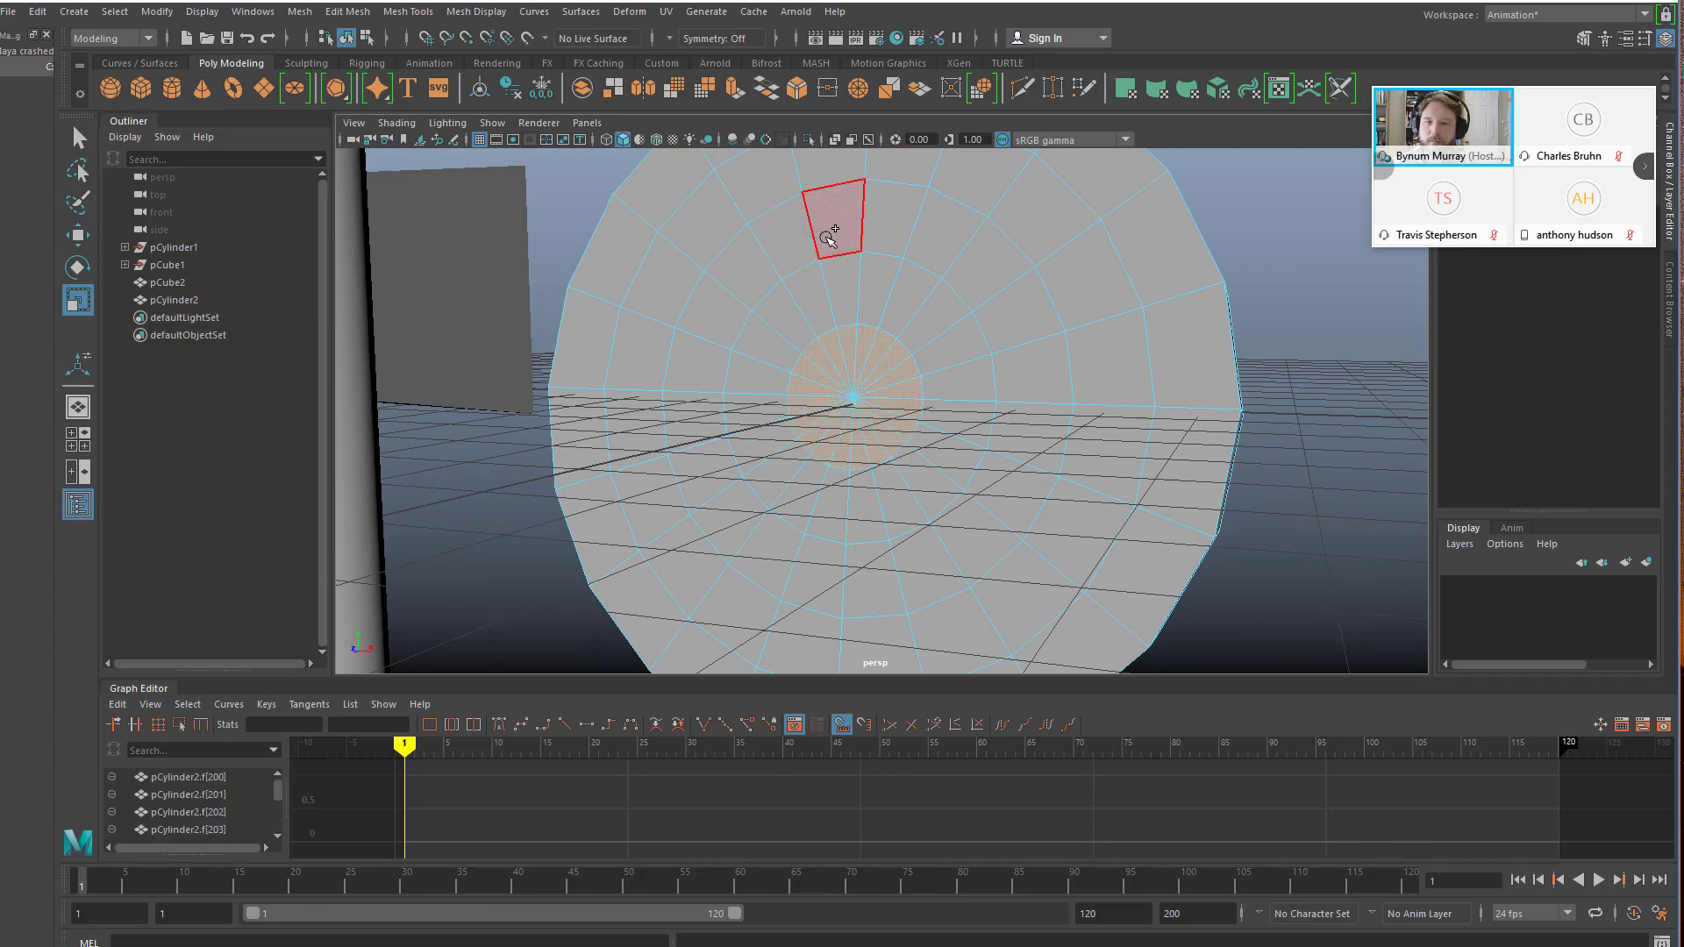
{"action": "left_click", "coordinate": [830, 233], "text": "shift"}
{"action": "mouse_move", "coordinate": [806, 238]}
{"action": "left_mouse_down", "text": "shift"}
{"action": "mouse_move", "coordinate": [745, 294]}
{"action": "mouse_move", "coordinate": [699, 387]}
{"action": "mouse_move", "coordinate": [725, 489]}
{"action": "mouse_move", "coordinate": [866, 582]}
{"action": "mouse_move", "coordinate": [1022, 465]}
{"action": "mouse_move", "coordinate": [985, 265]}
{"action": "mouse_move", "coordinate": [804, 193]}
{"action": "mouse_move", "coordinate": [707, 288]}
{"action": "left_mouse_up", "text": "shift"}
{"action": "scroll", "coordinate": [637, 314], "scroll_direction": "down", "scroll_amount": 3}
{"action": "mouse_move", "coordinate": [675, 380]}
{"action": "left_mouse_down", "text": "shift"}
{"action": "mouse_move", "coordinate": [693, 492]}
{"action": "mouse_move", "coordinate": [746, 575]}
{"action": "left_mouse_up", "text": "shift"}
{"action": "mouse_move", "coordinate": [873, 620]}
{"action": "left_mouse_down", "text": "shift"}
{"action": "mouse_move", "coordinate": [971, 586]}
{"action": "mouse_move", "coordinate": [1044, 518]}
{"action": "mouse_move", "coordinate": [1063, 468]}
{"action": "mouse_move", "coordinate": [1063, 300]}
{"action": "mouse_move", "coordinate": [987, 219]}
{"action": "mouse_move", "coordinate": [743, 181]}
{"action": "left_mouse_up", "text": "shift"}
{"action": "scroll", "coordinate": [1301, 375], "scroll_direction": "up", "scroll_amount": 2}
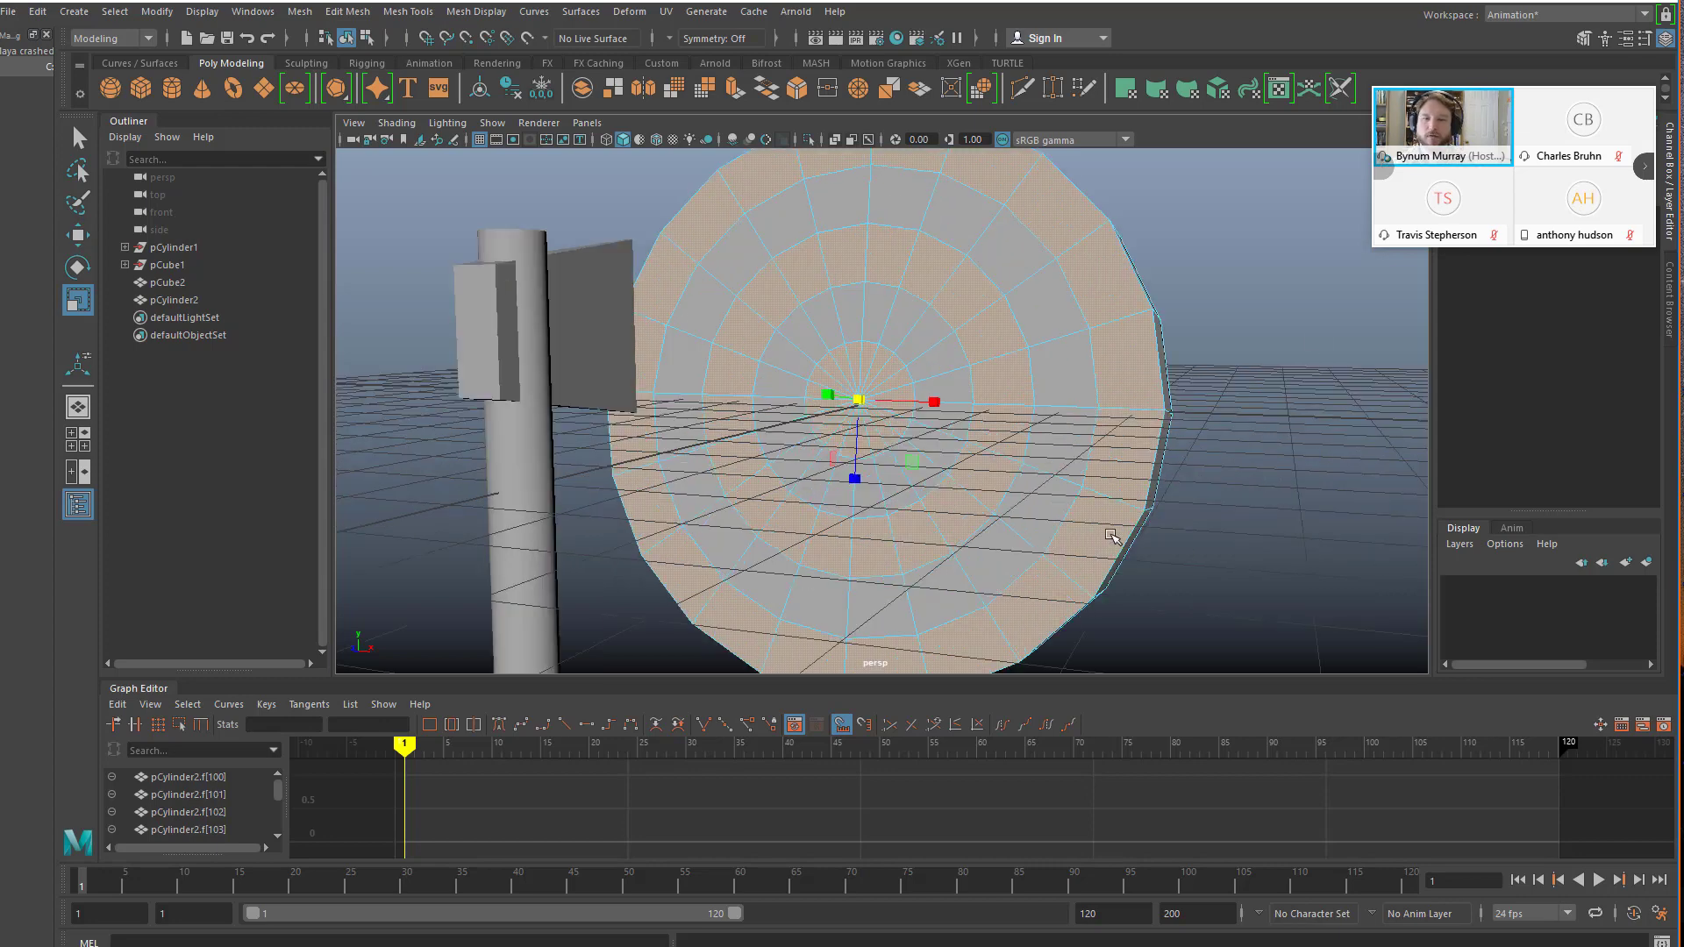
- Assign a new red Lambert material to the selected ring faces, return to object mode and deselect the disc
{"action": "right_click", "coordinate": [994, 336]}
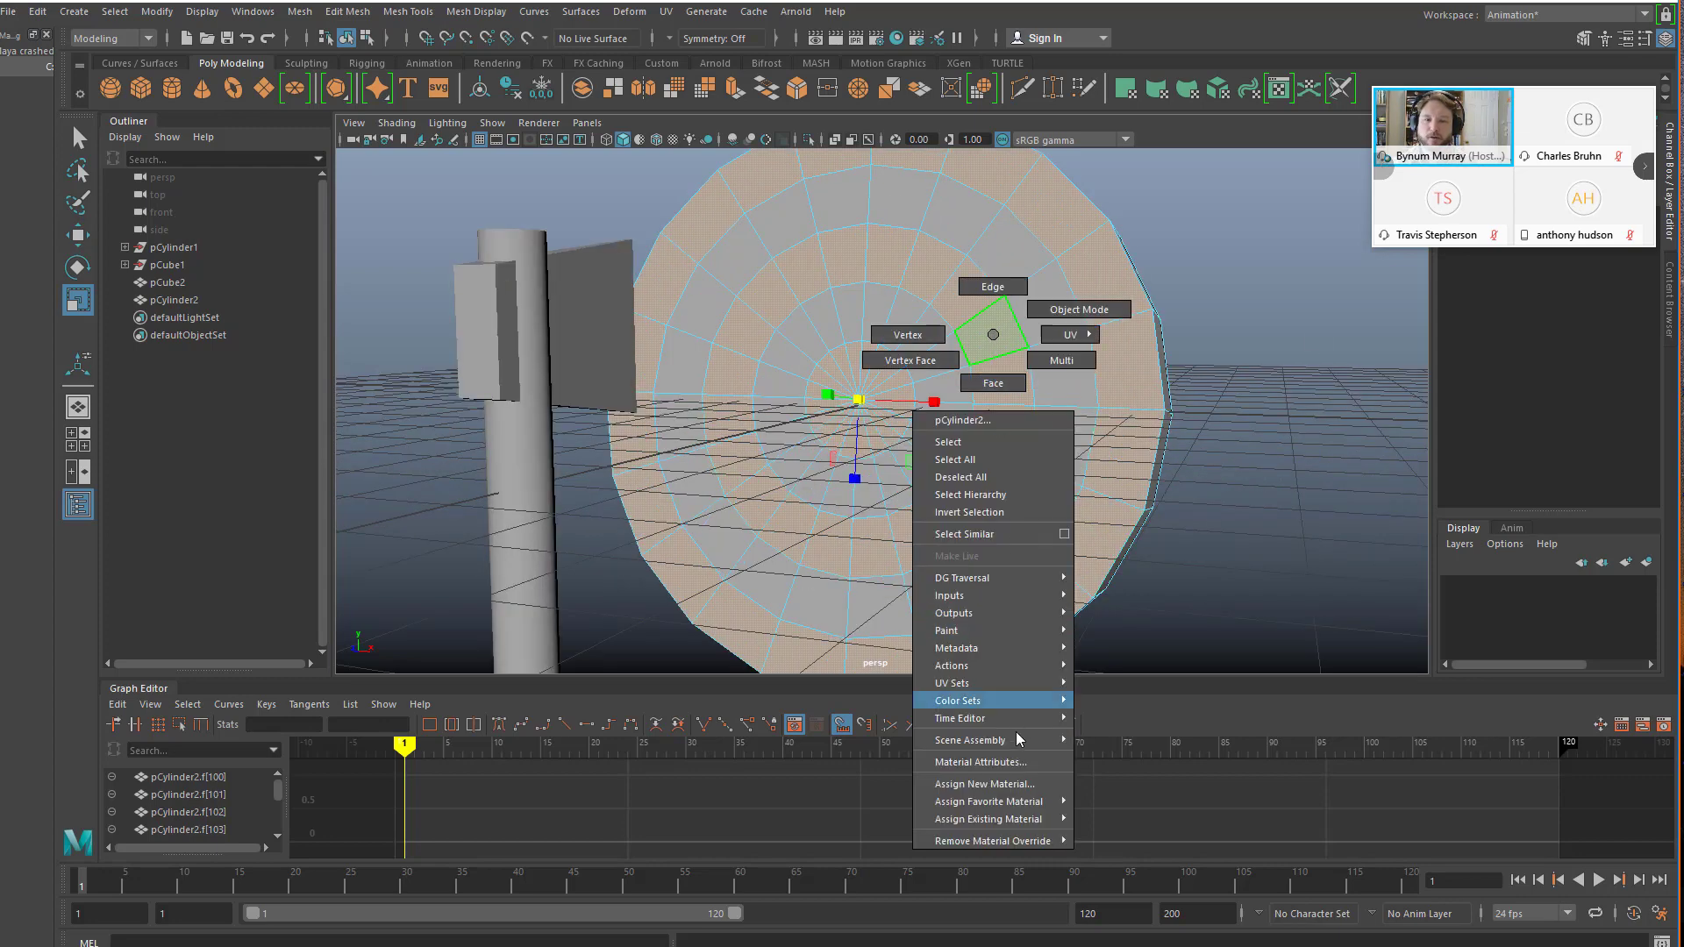
{"action": "mouse_move", "coordinate": [1018, 819]}
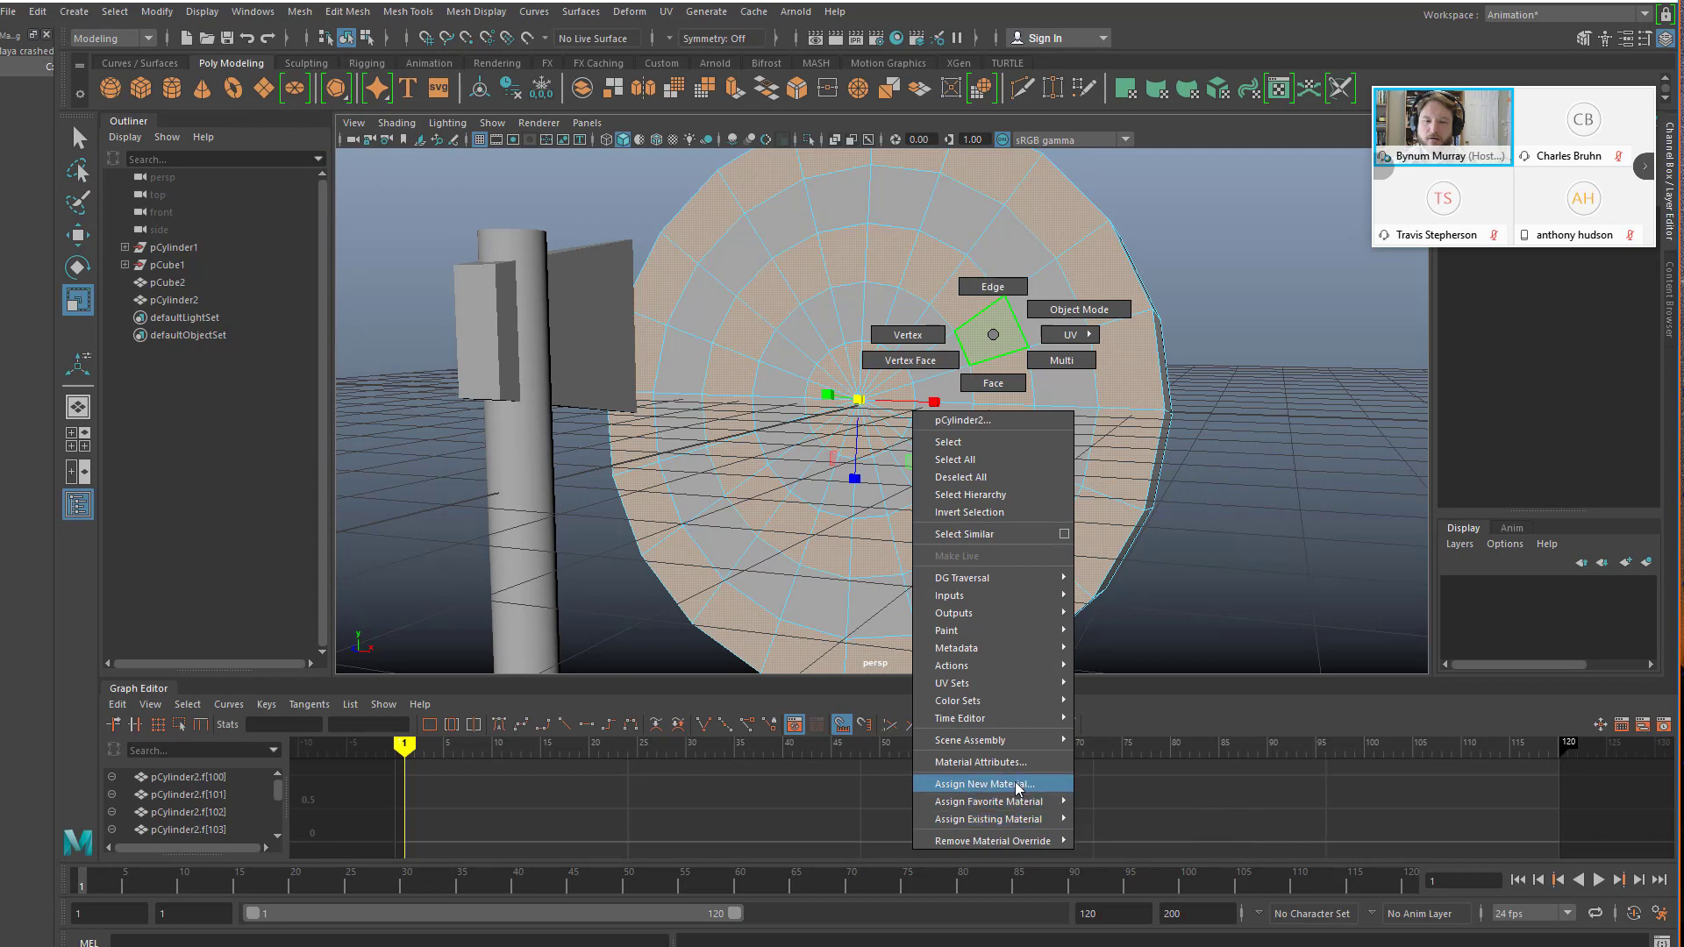
{"action": "left_click", "coordinate": [1013, 785]}
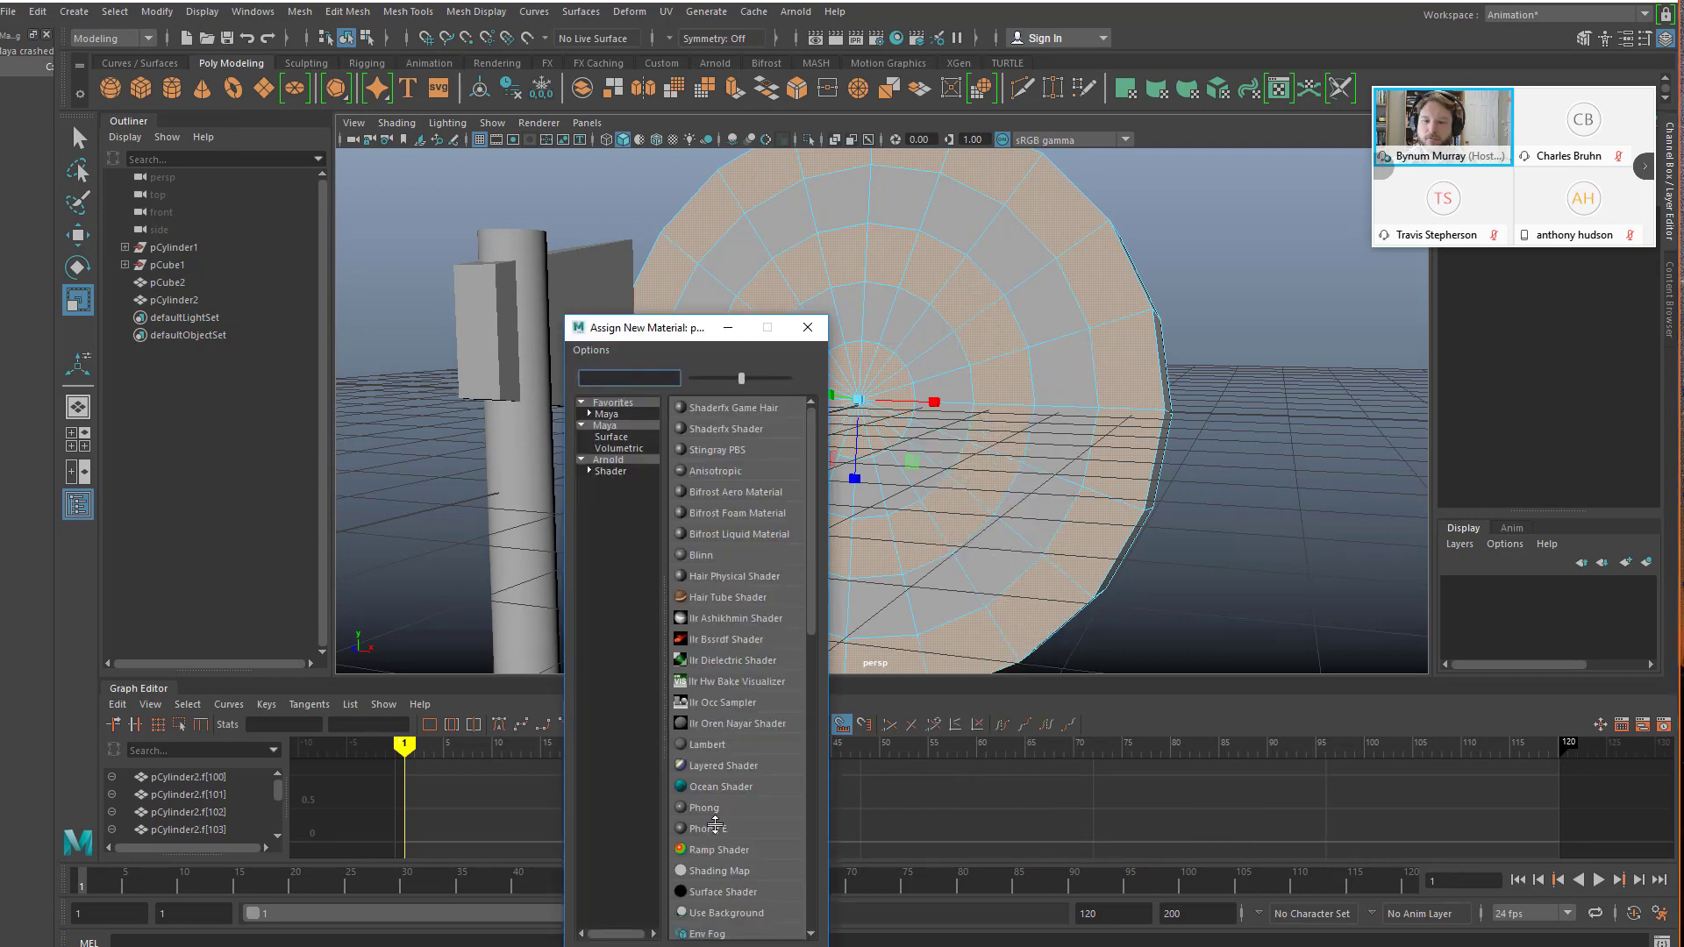
{"action": "left_click", "coordinate": [702, 744]}
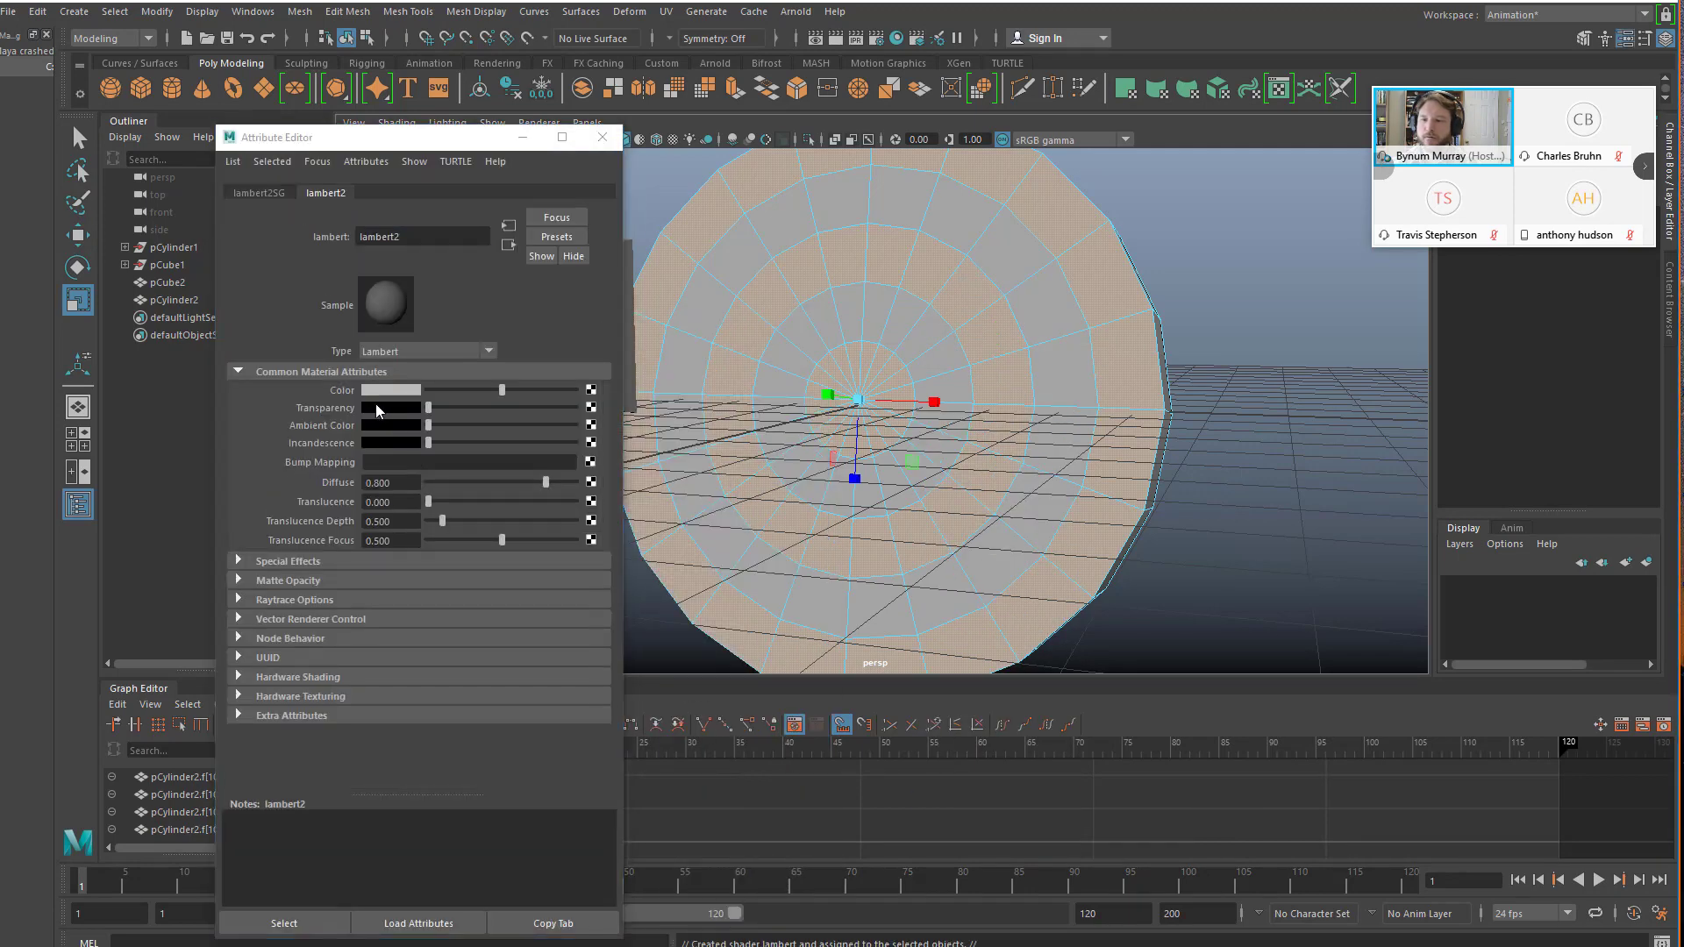
{"action": "left_click", "coordinate": [412, 390]}
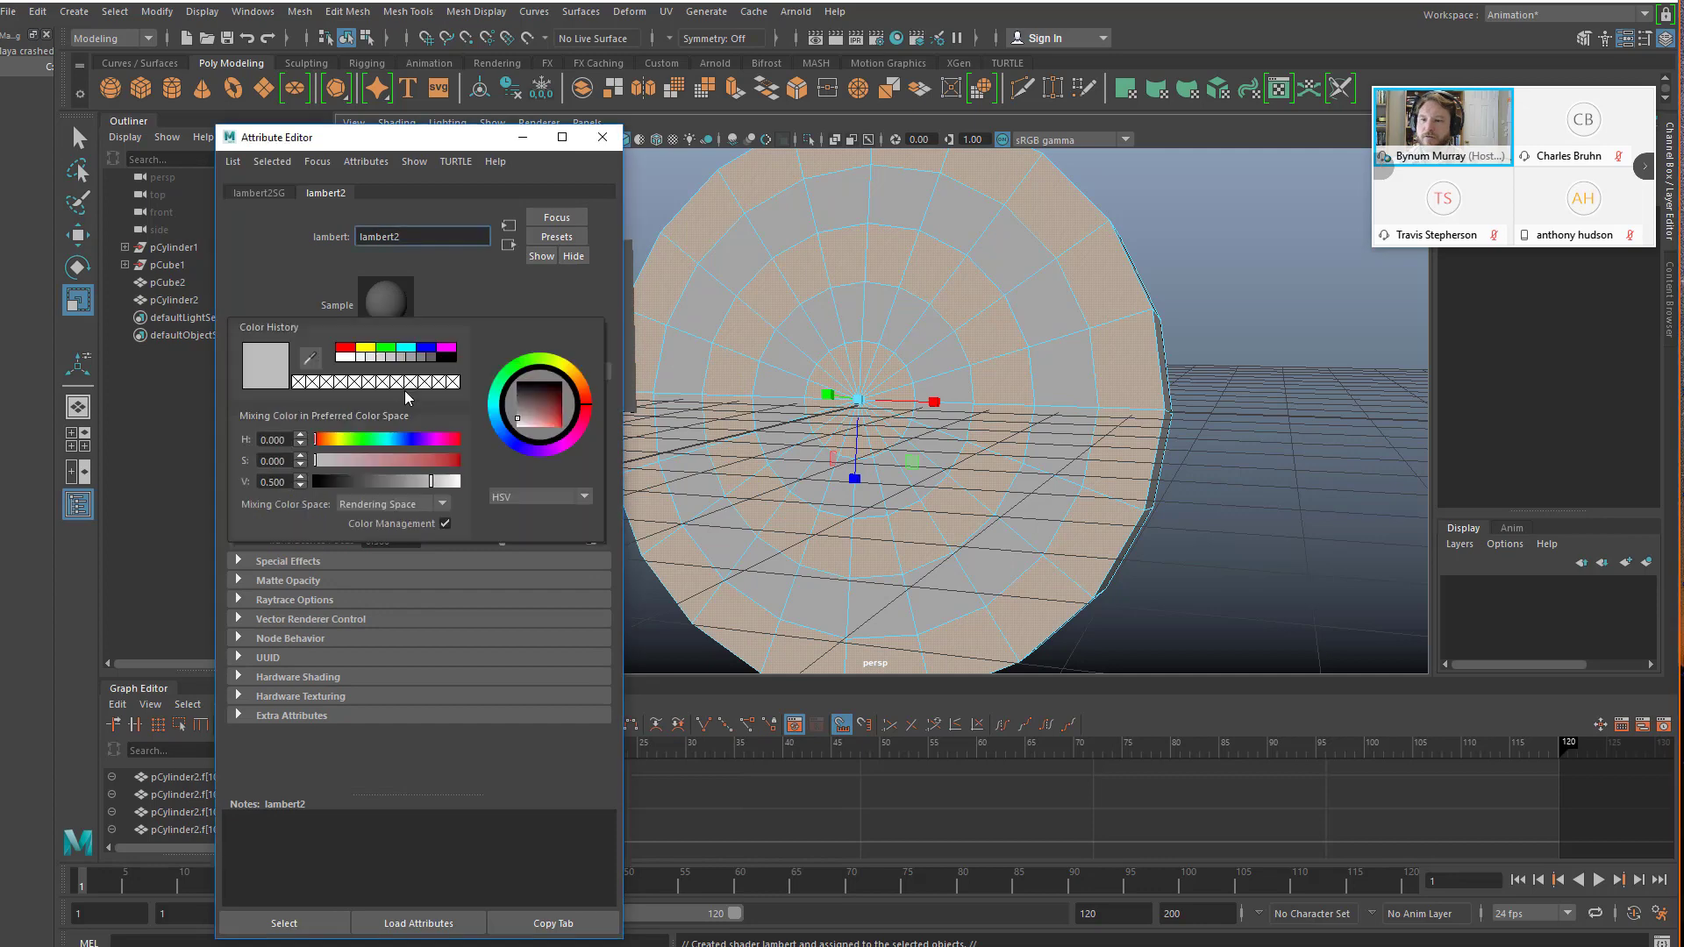
{"action": "left_click", "coordinate": [342, 349]}
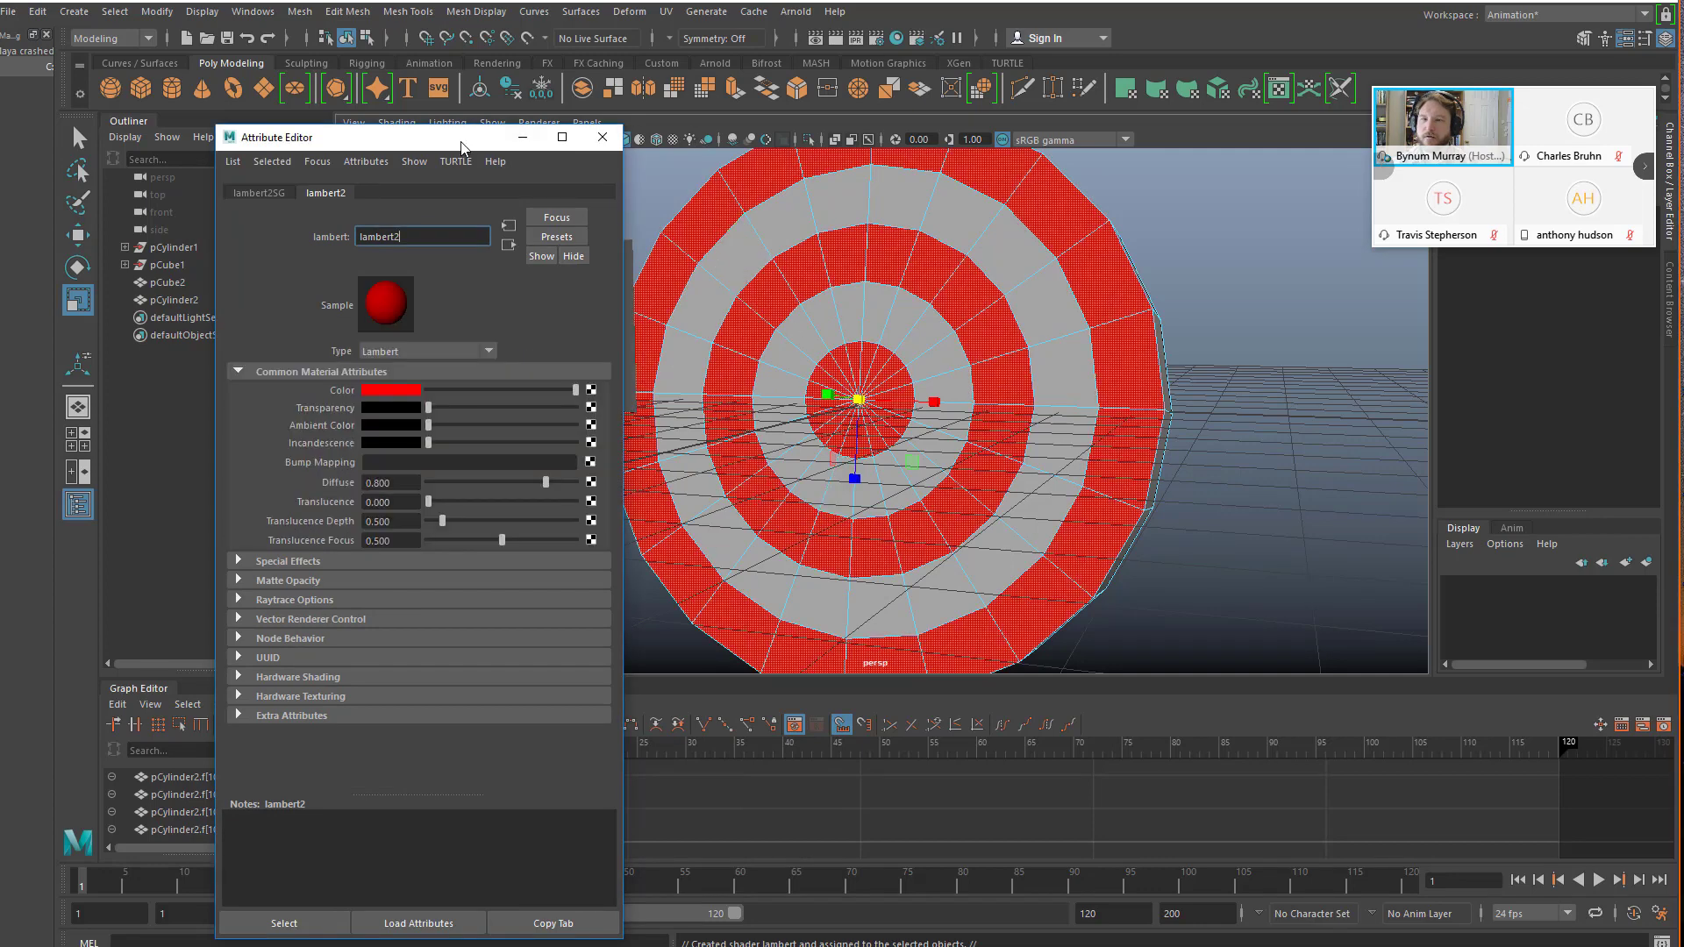
{"action": "left_click", "coordinate": [603, 137]}
{"action": "right_click_drag", "start_coordinate": [877, 230], "coordinate": [961, 206]}
{"action": "left_click", "coordinate": [1248, 432]}
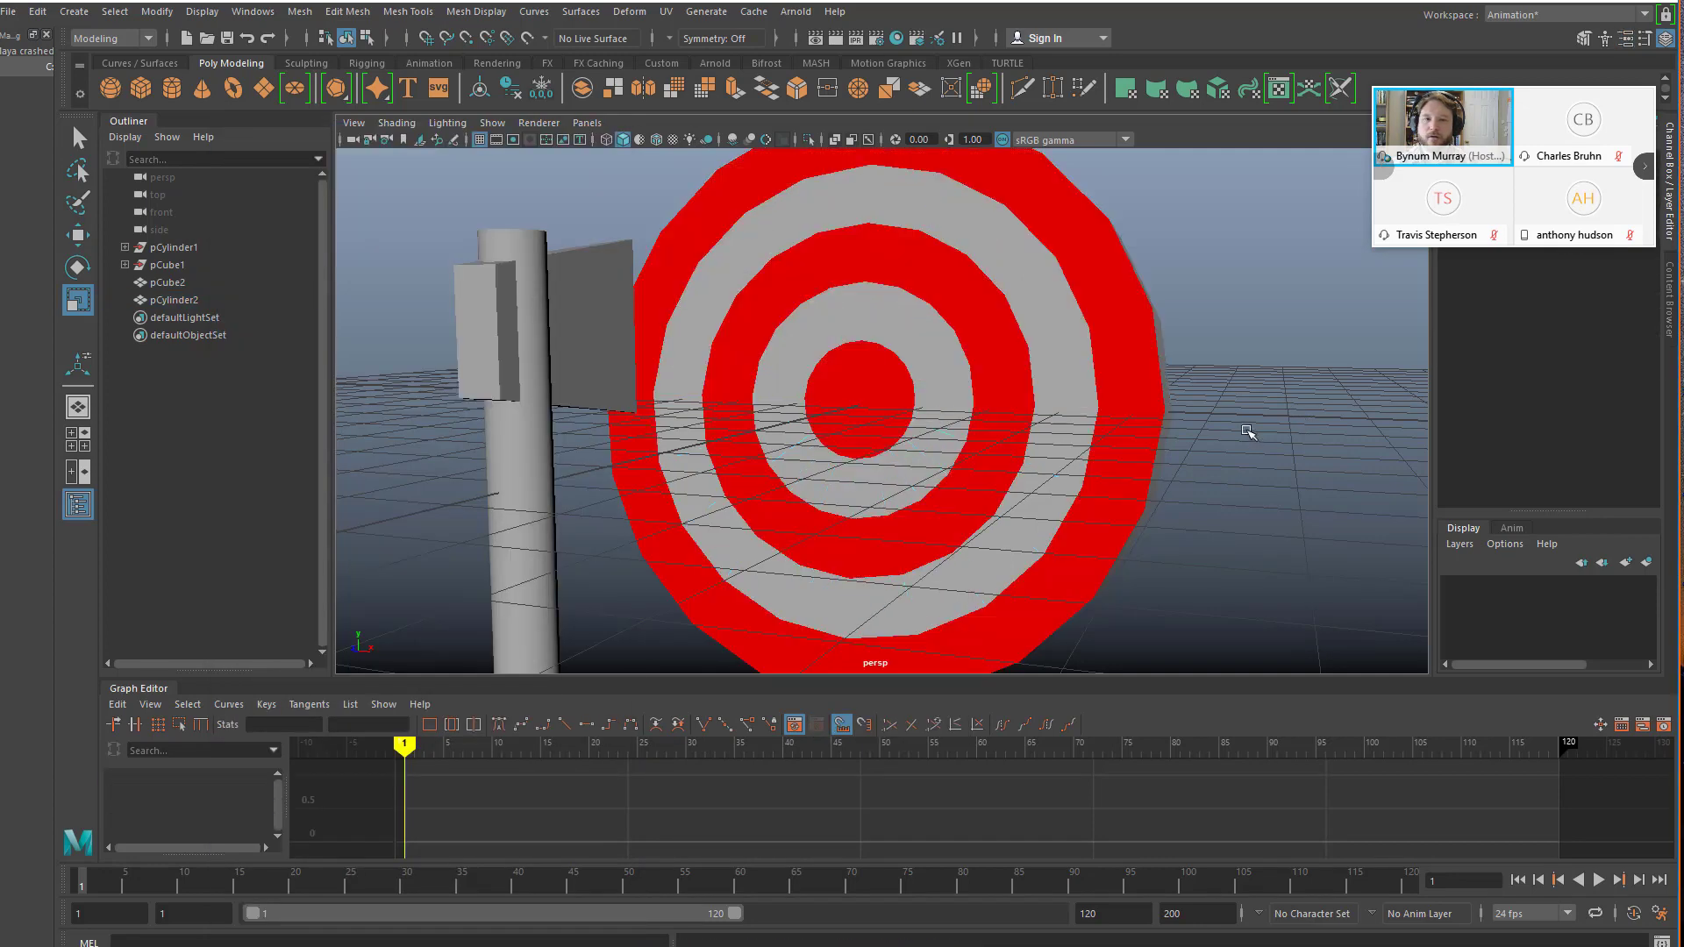
- Move the target disc along negative Z, well beyond the edge of the grid away from the axe, and deselect it
{"action": "scroll", "coordinate": [978, 444], "scroll_direction": "down", "scroll_amount": 10}
{"action": "left_click_drag", "start_coordinate": [905, 470], "coordinate": [856, 469], "text": "alt"}
{"action": "left_click", "coordinate": [855, 408]}
{"action": "left_click_drag", "start_coordinate": [823, 524], "coordinate": [783, 536], "text": "alt"}
{"action": "key", "text": "w"}
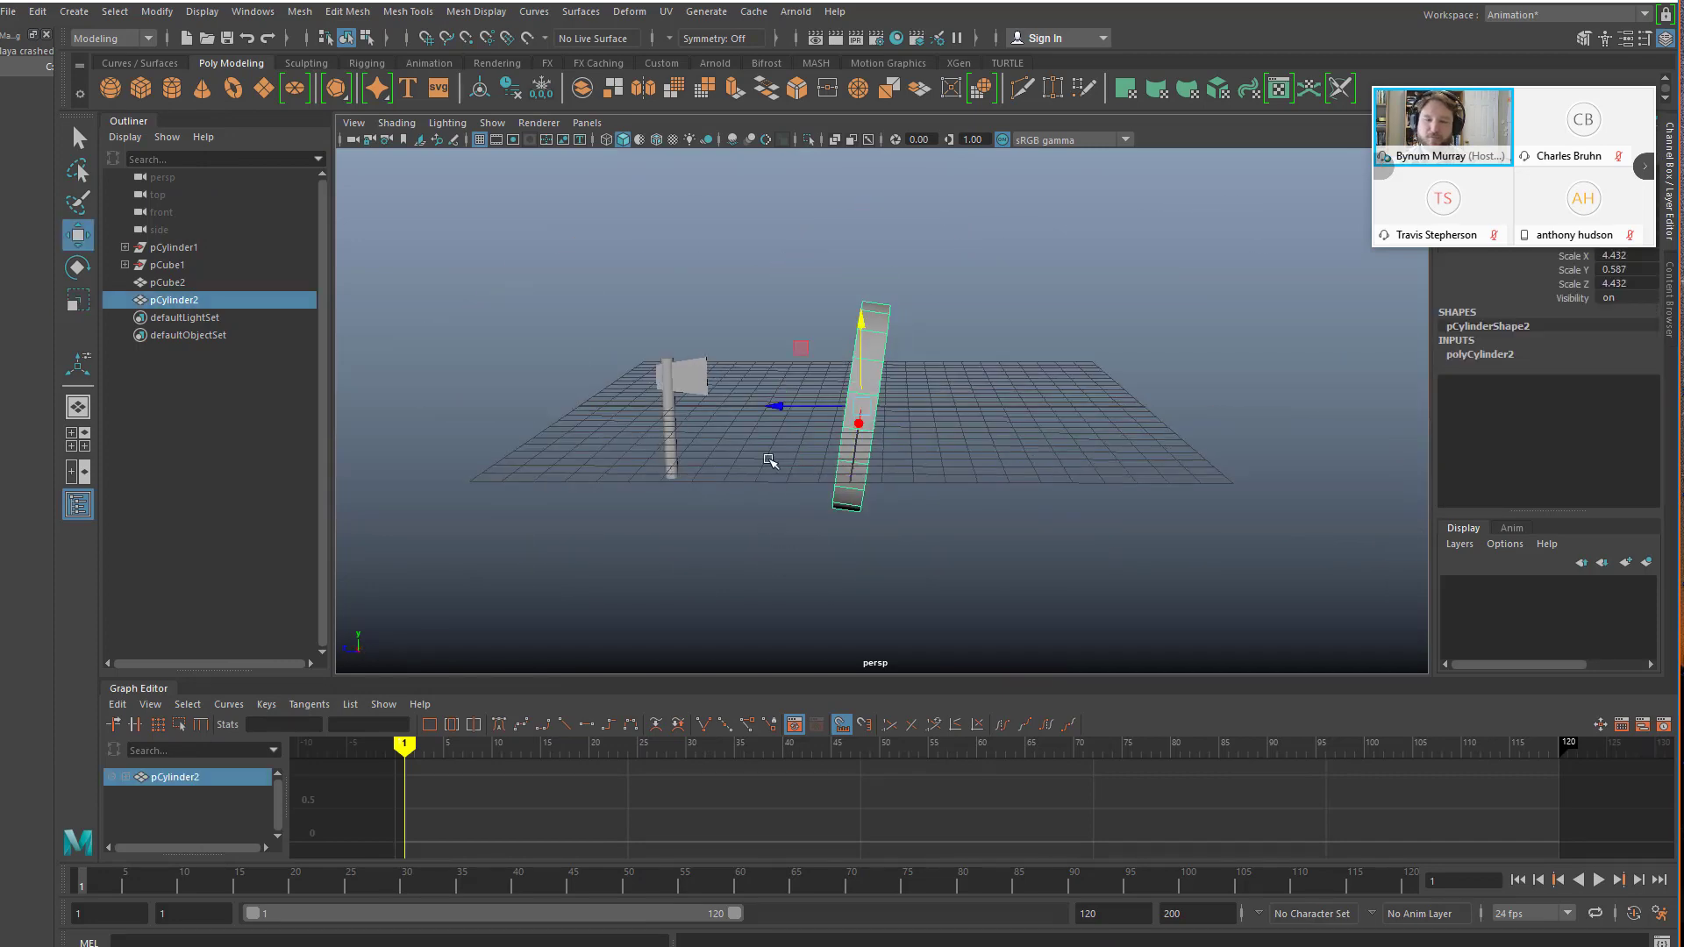
{"action": "left_click_drag", "start_coordinate": [778, 406], "coordinate": [1268, 396]}
{"action": "scroll", "coordinate": [1268, 397], "scroll_direction": "down", "scroll_amount": 6}
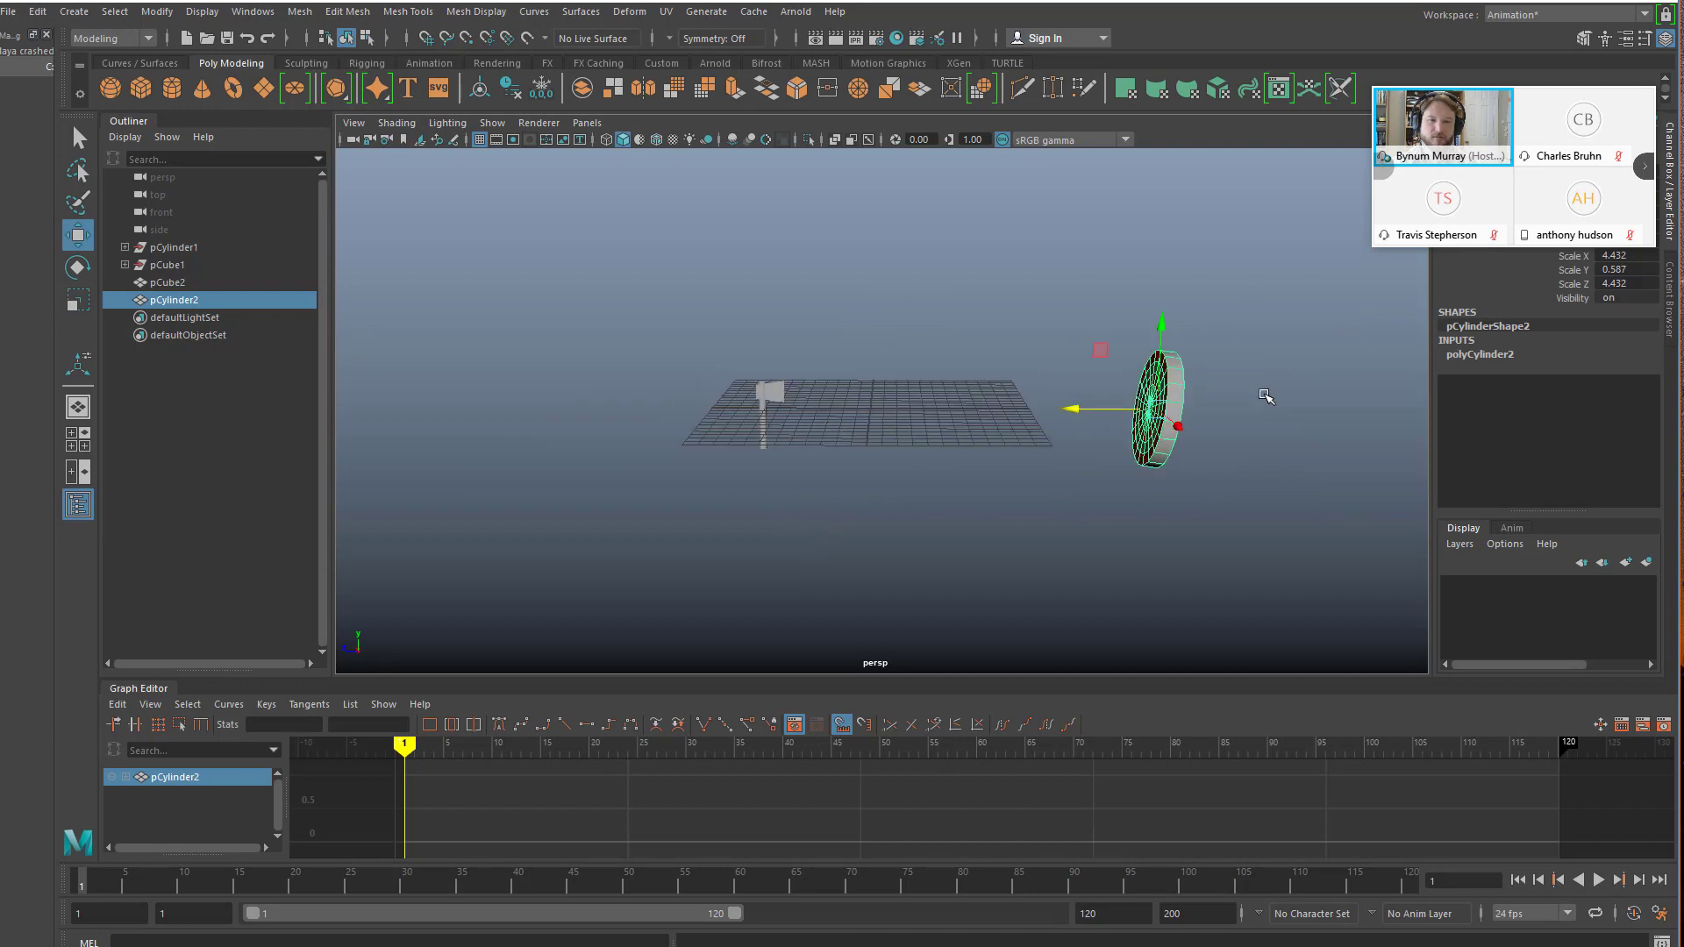
{"action": "left_click_drag", "start_coordinate": [1012, 409], "coordinate": [1065, 445]}
{"action": "left_click", "coordinate": [624, 475]}
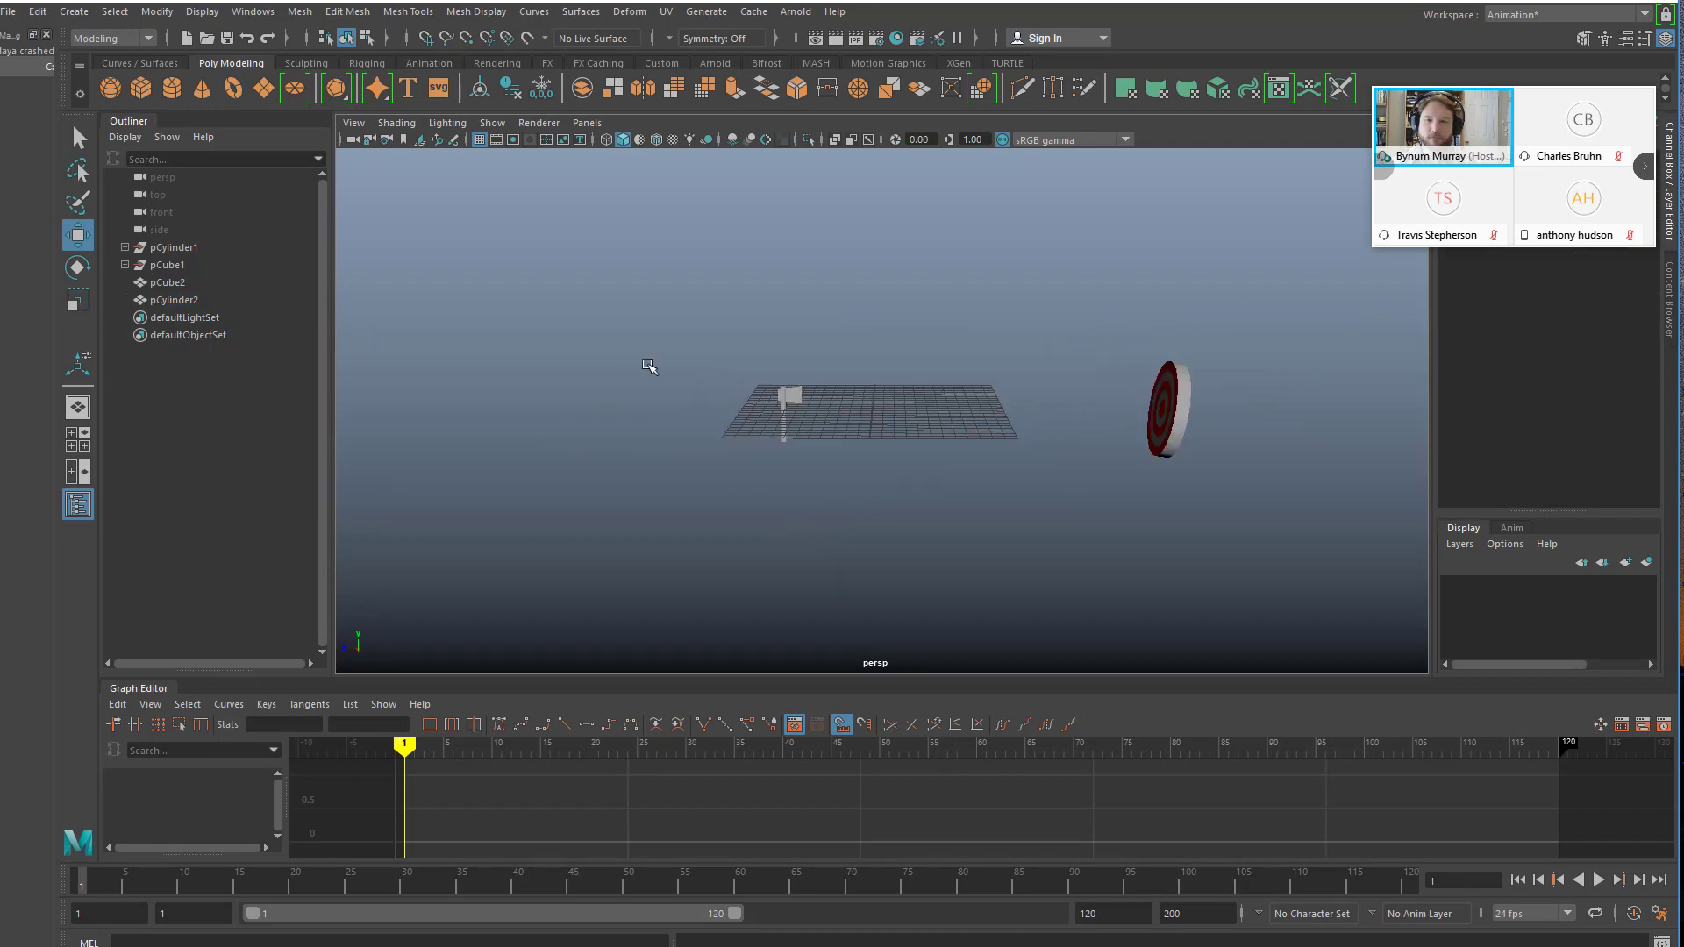
- Move the axe farther along positive Z, beyond the grid's edge opposite the target, and deselect it
{"action": "left_click_drag", "start_coordinate": [726, 321], "coordinate": [813, 444]}
{"action": "left_click_drag", "start_coordinate": [711, 407], "coordinate": [593, 432]}
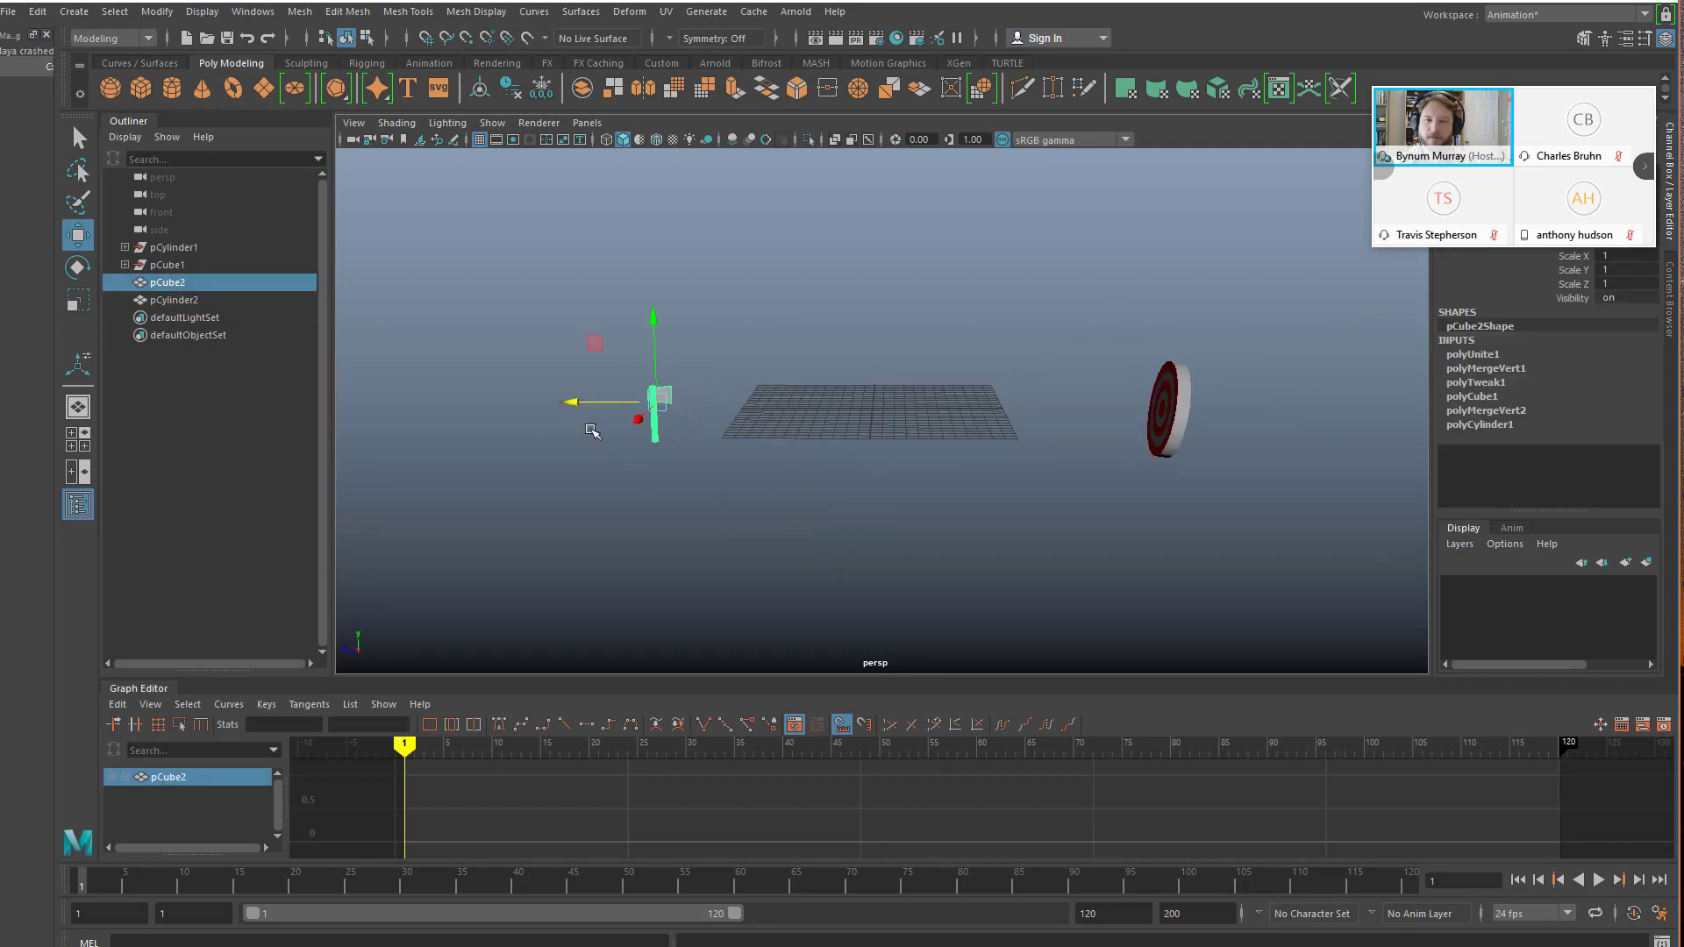
{"action": "left_click", "coordinate": [744, 552]}
{"action": "left_click_drag", "start_coordinate": [744, 552], "coordinate": [583, 436], "text": "alt"}
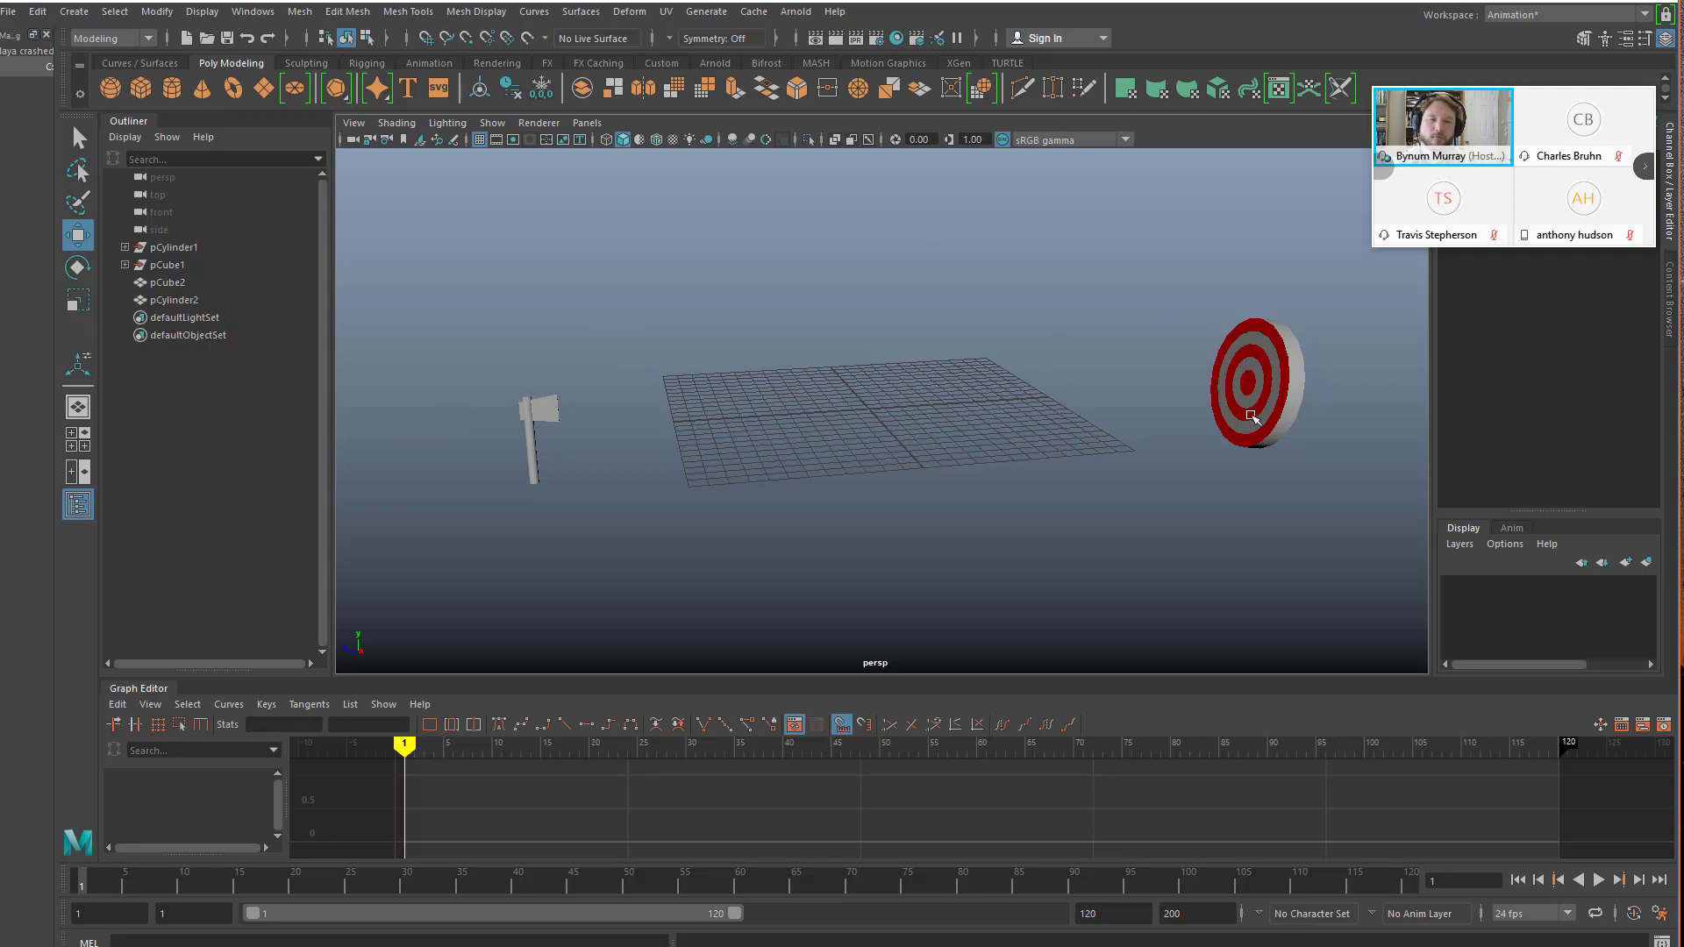
{"action": "left_click_drag", "start_coordinate": [1252, 415], "coordinate": [1243, 344], "text": "alt"}
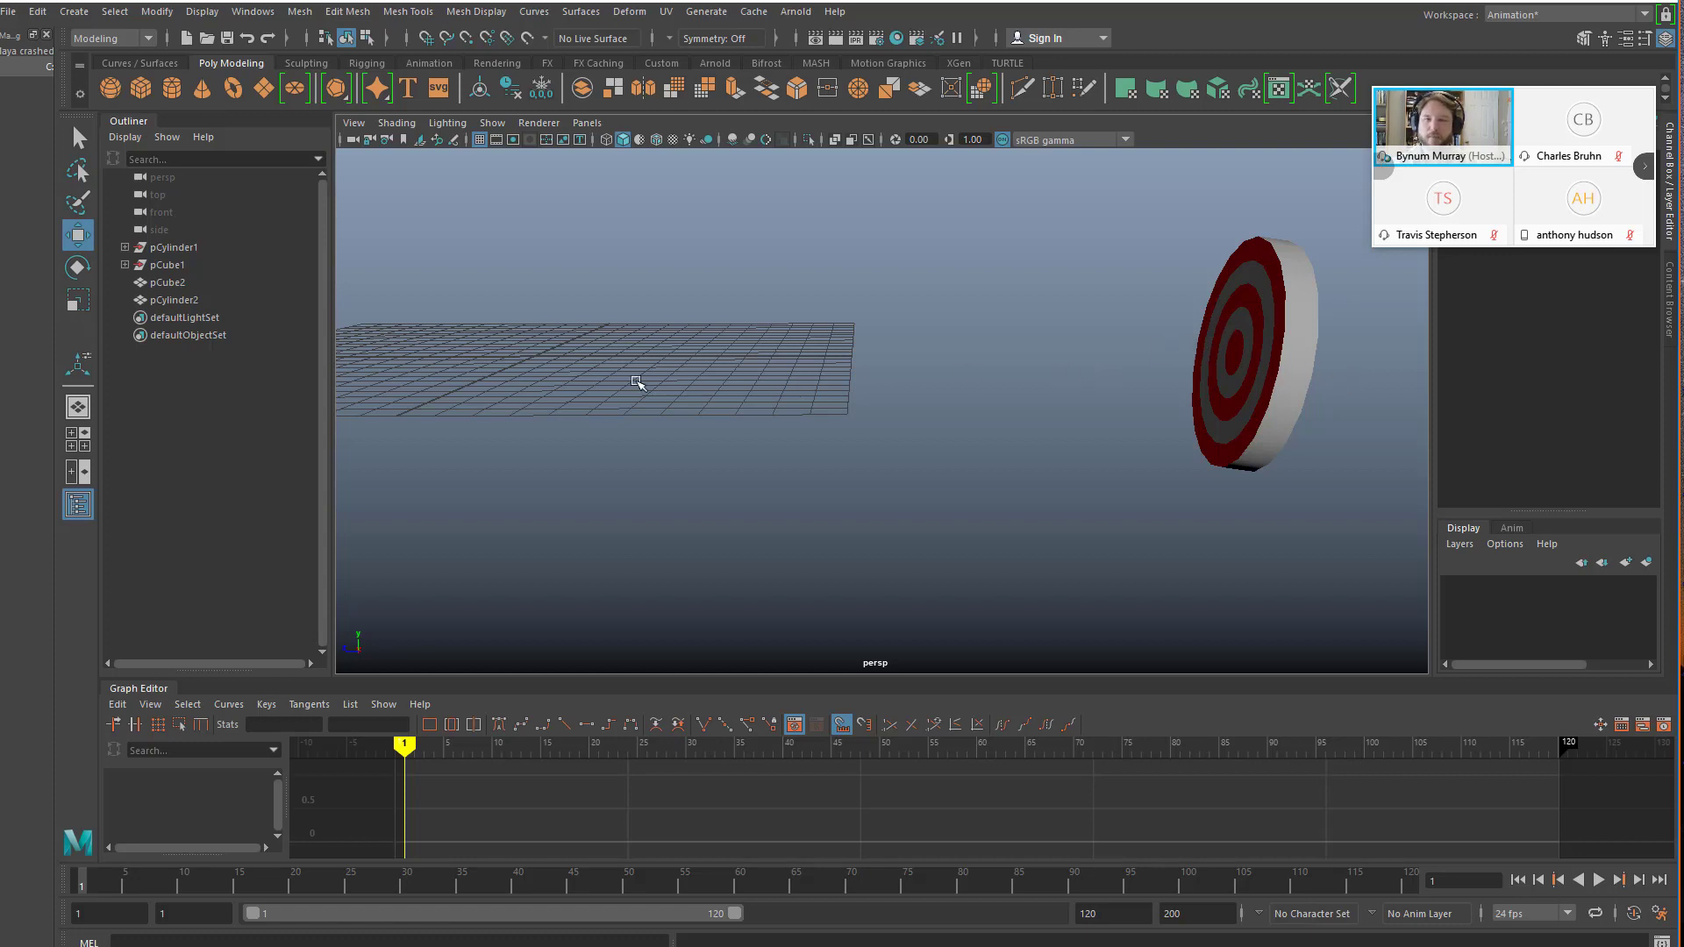
{"action": "left_click_drag", "start_coordinate": [614, 382], "coordinate": [780, 388], "text": "alt"}
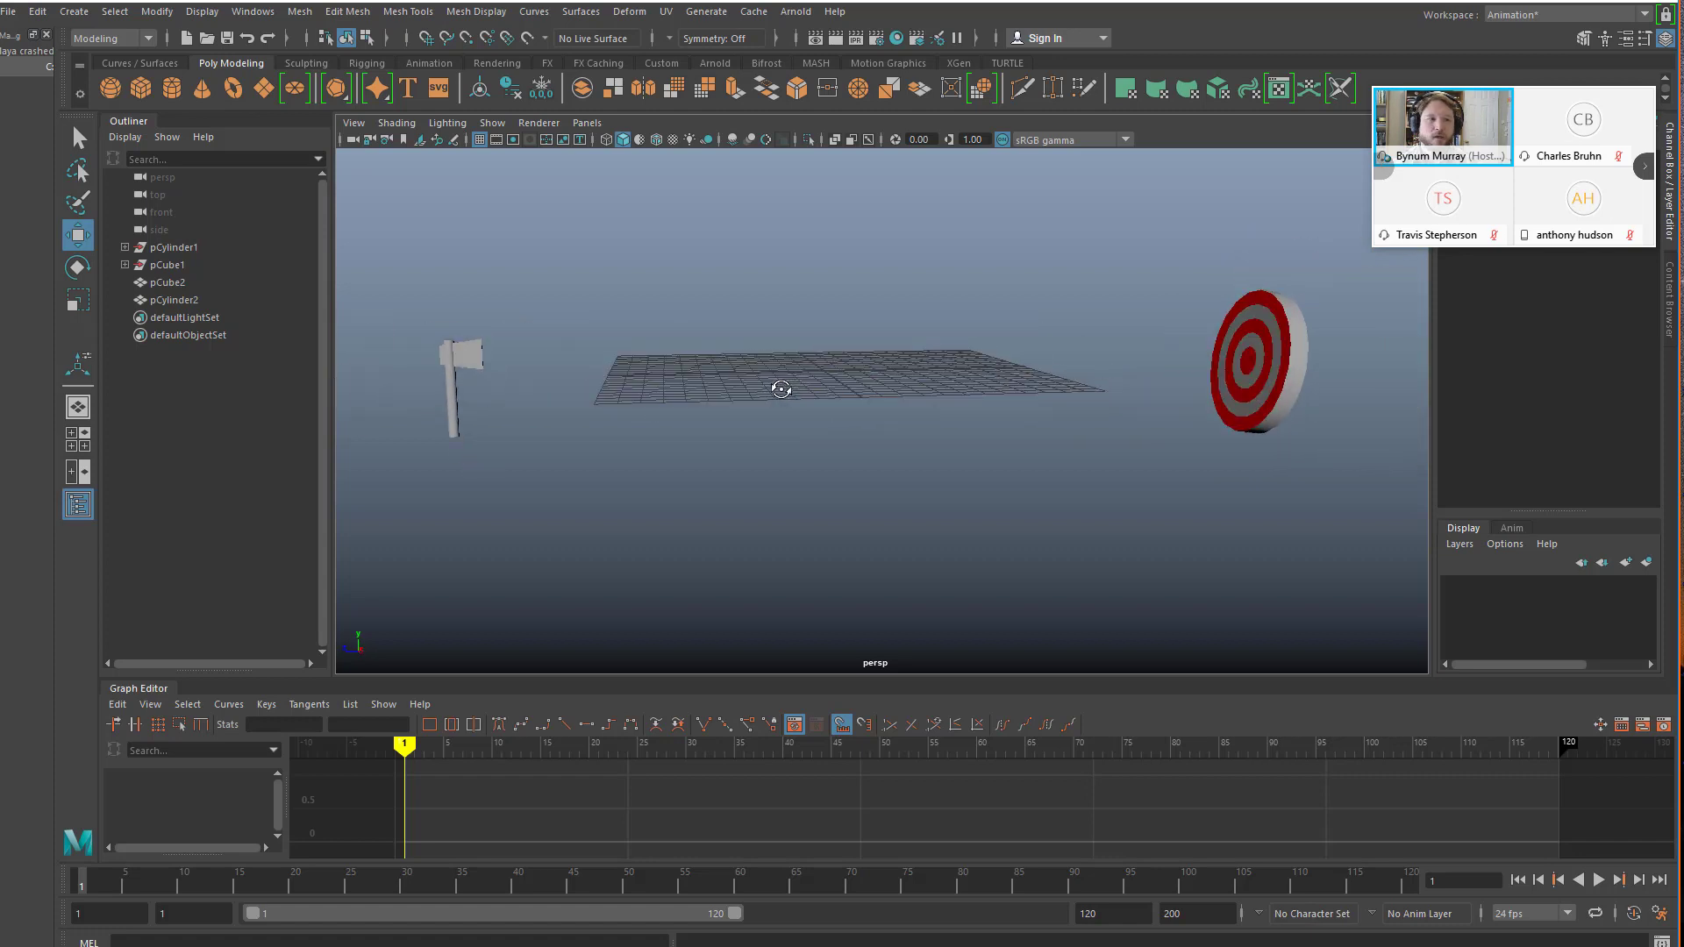
{"action": "left_click_drag", "start_coordinate": [680, 429], "coordinate": [647, 367], "text": "alt"}
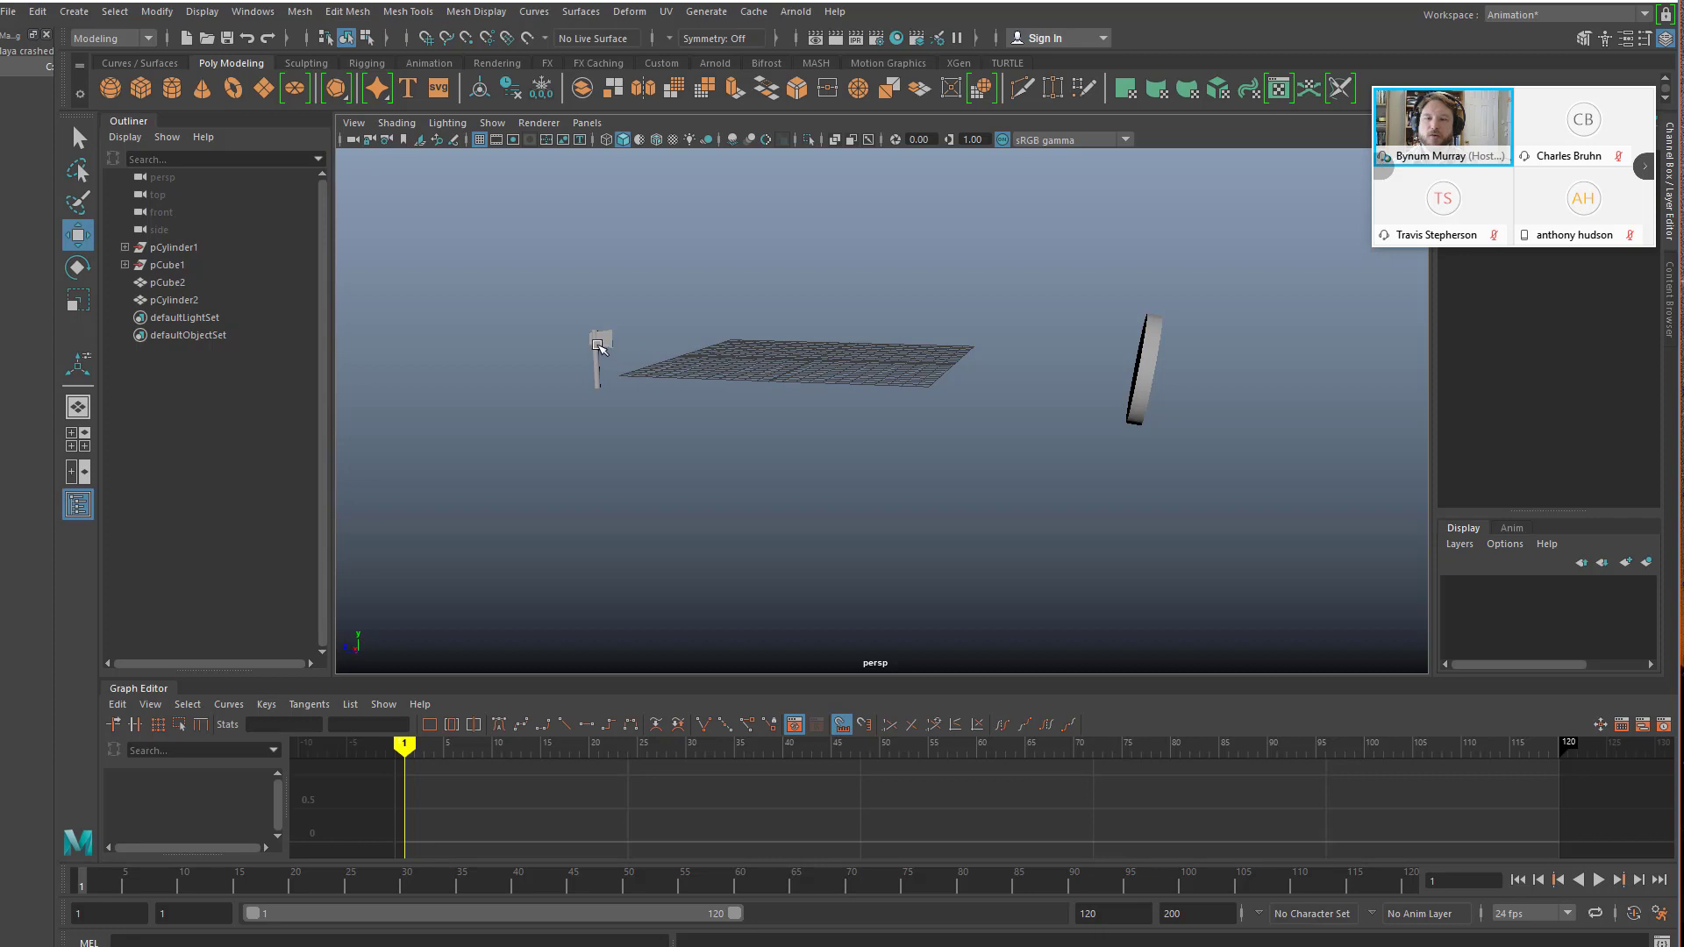
{"action": "left_click", "coordinate": [599, 345]}
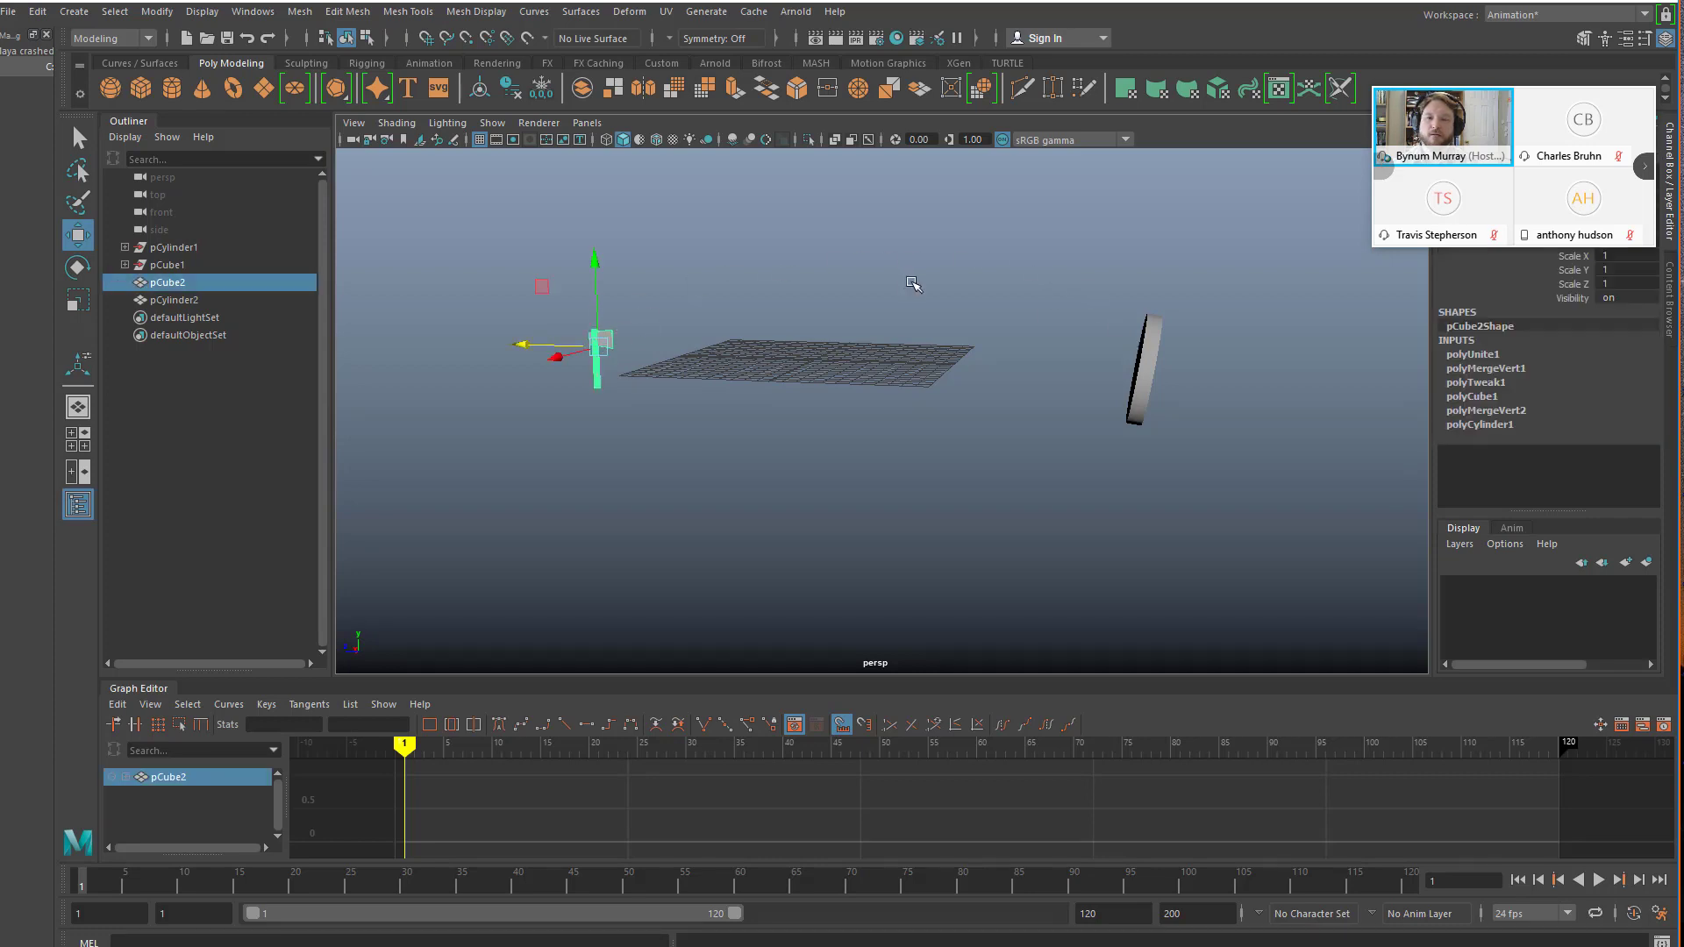
{"action": "left_click", "coordinate": [835, 381]}
{"action": "left_click_drag", "start_coordinate": [872, 369], "coordinate": [770, 318], "text": "alt"}
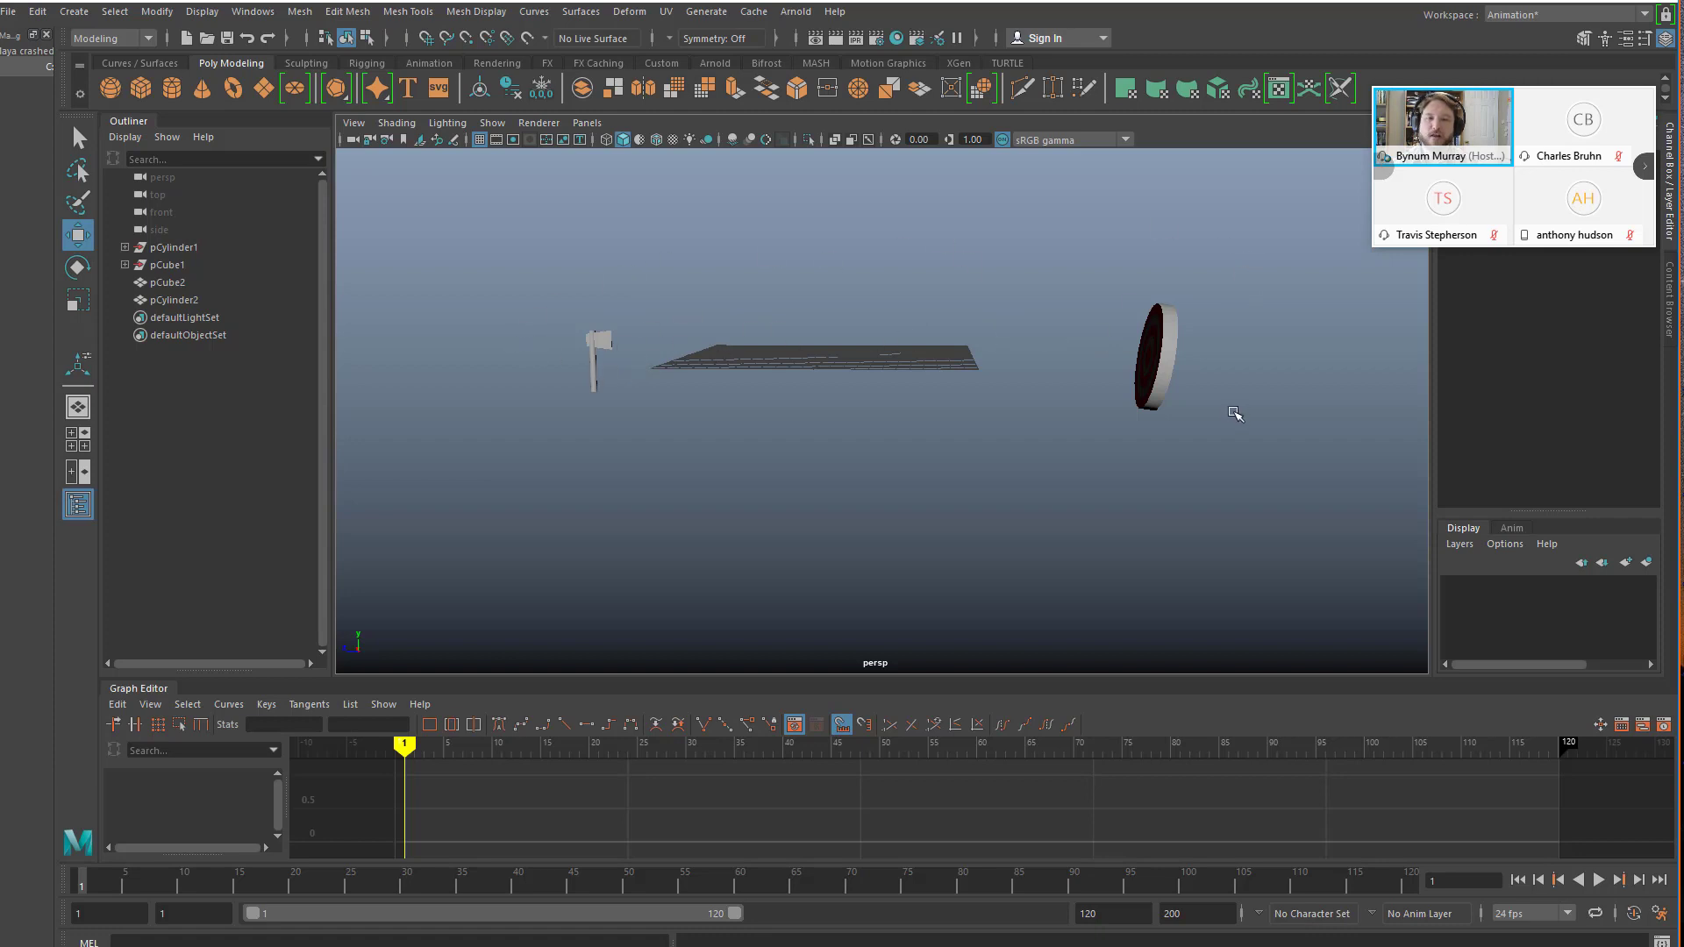
{"action": "scroll", "coordinate": [895, 397], "scroll_direction": "up", "scroll_amount": 4}
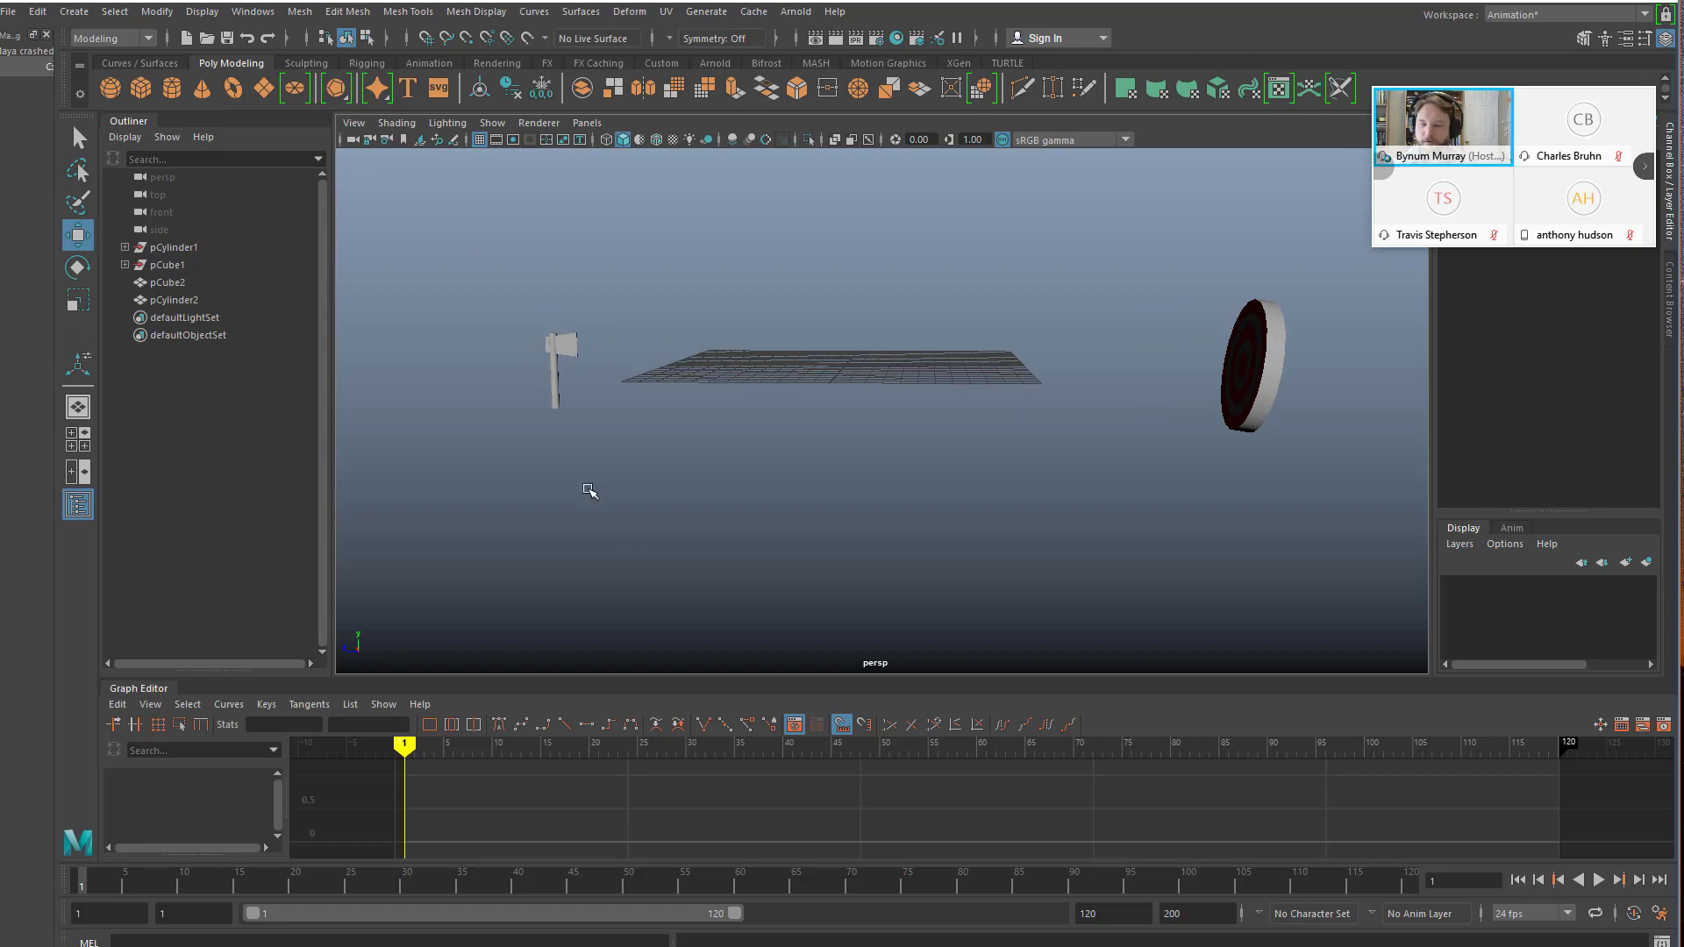
- Draw a three-point EP curve in the side view, arcing from behind the axe over a mid-air peak to the target's face
{"action": "key", "text": "space"}
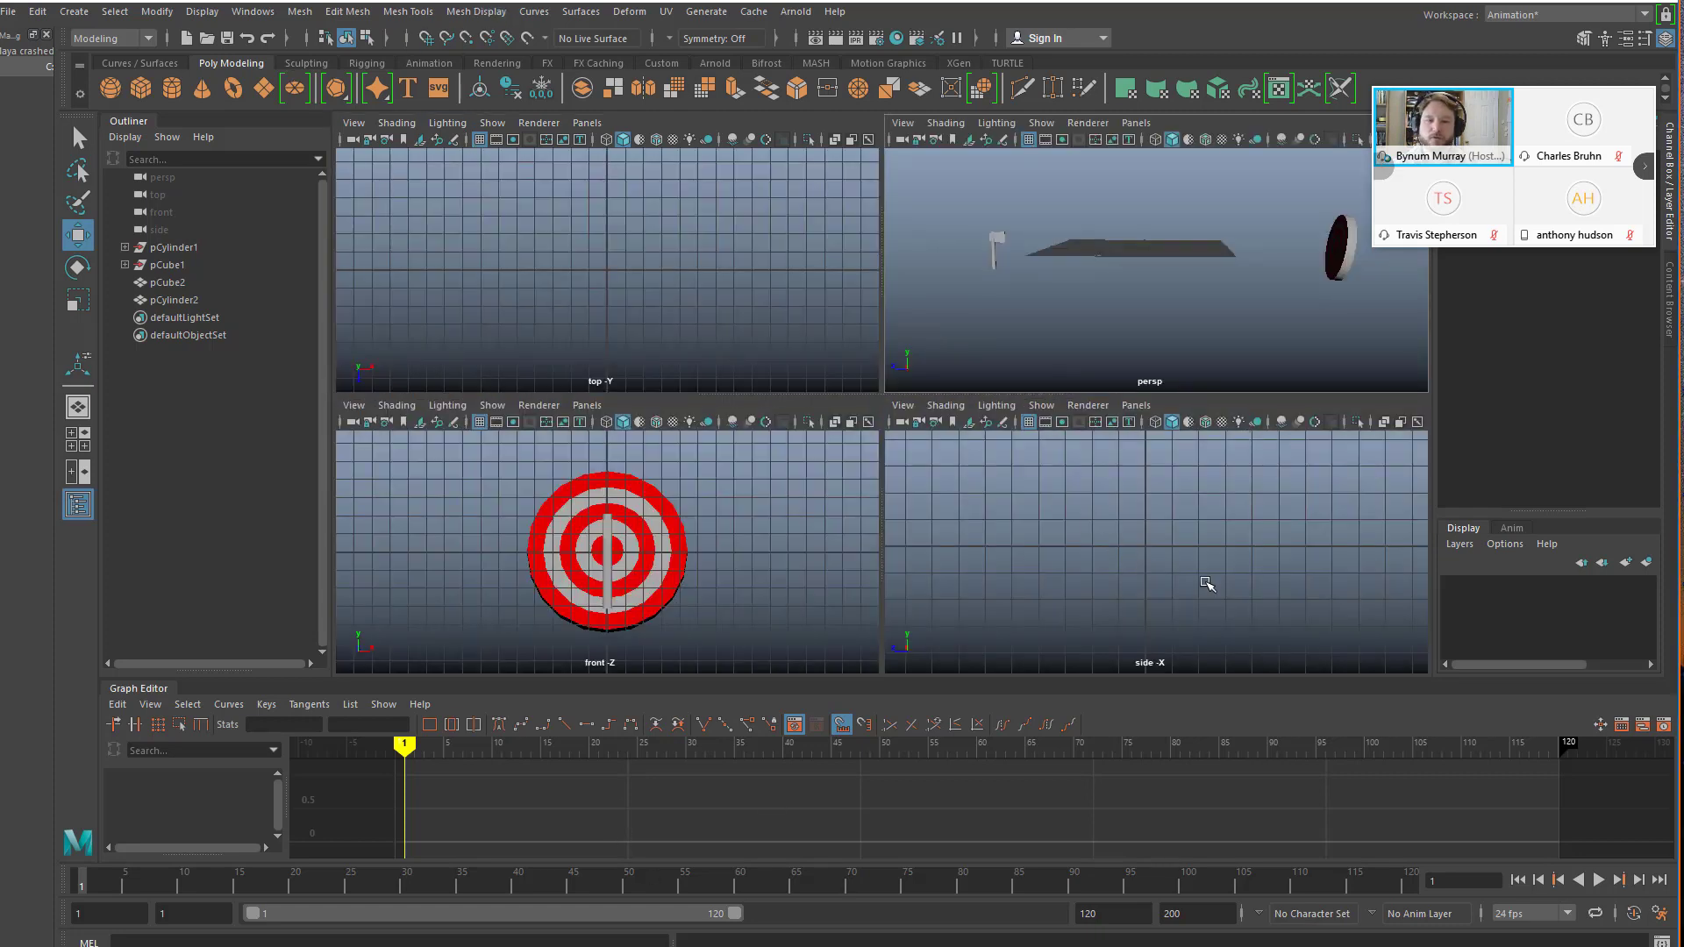
{"action": "key", "text": "space"}
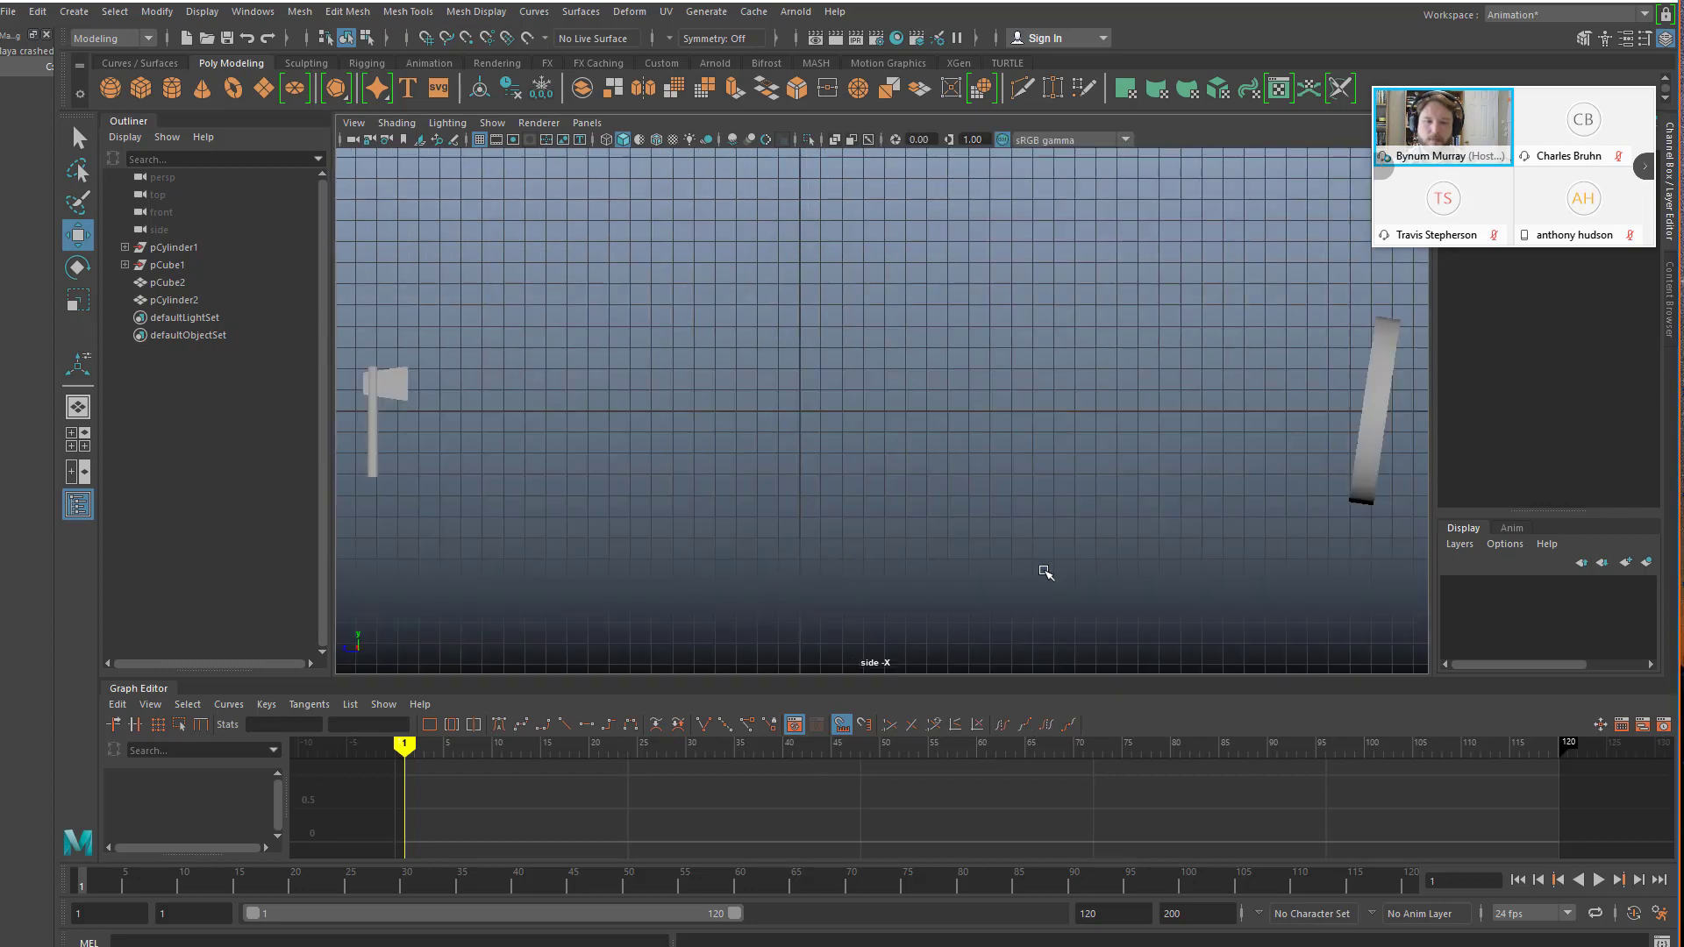
{"action": "scroll", "coordinate": [883, 459], "scroll_direction": "down", "scroll_amount": 3}
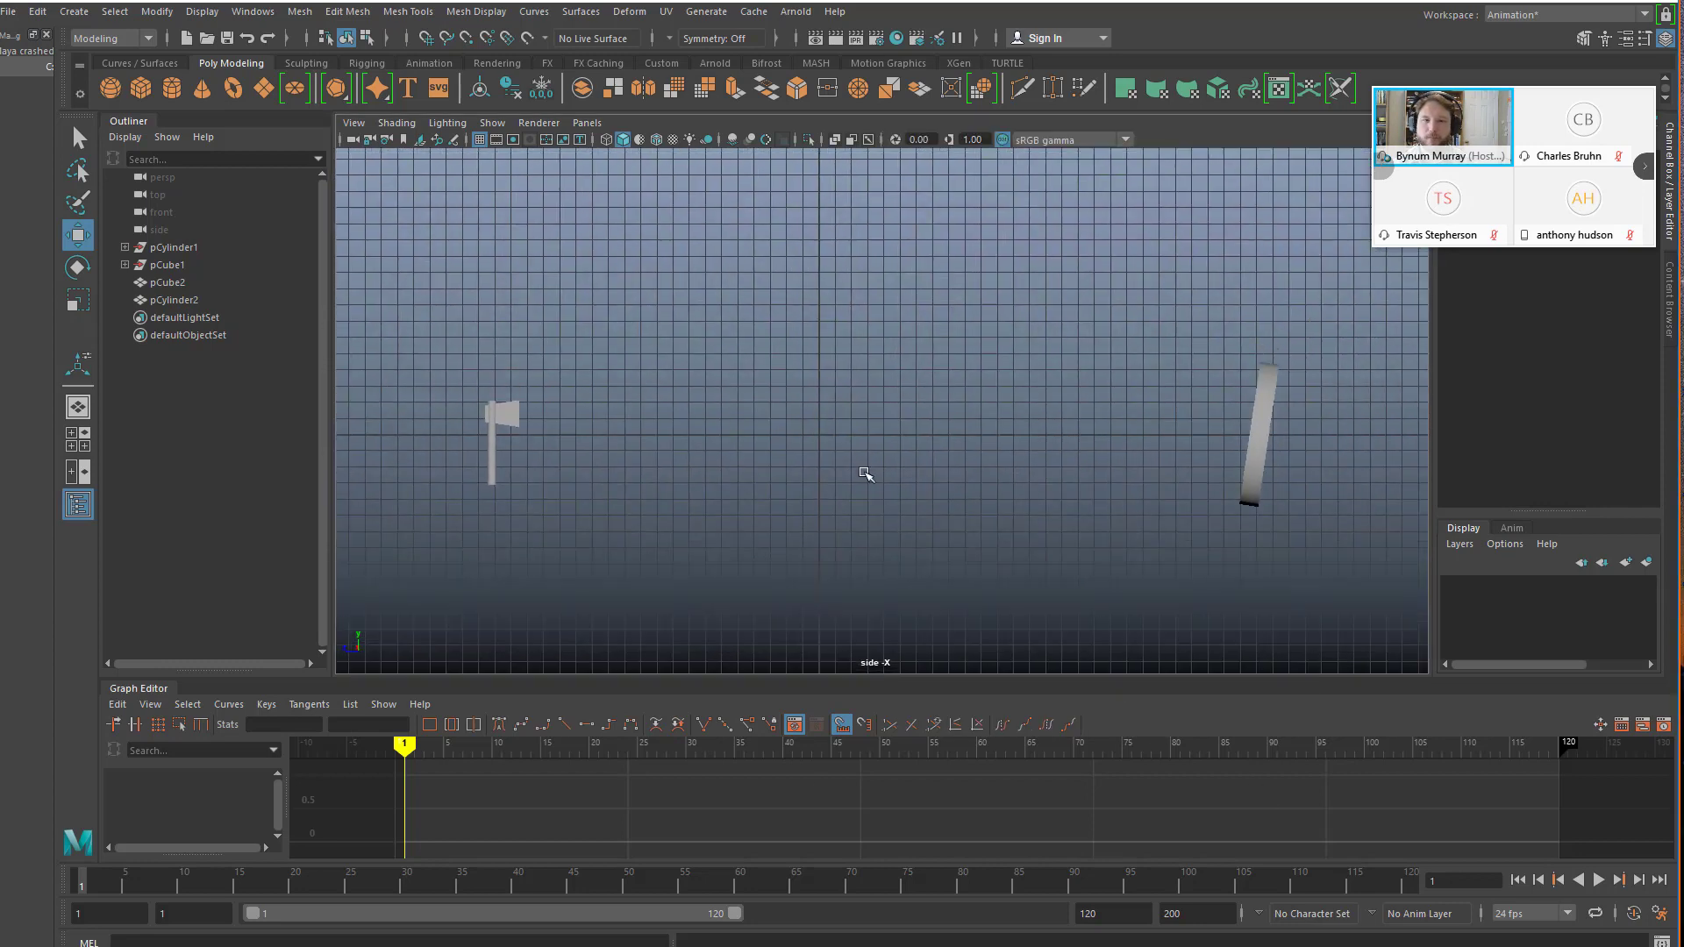
{"action": "left_click", "coordinate": [158, 63]}
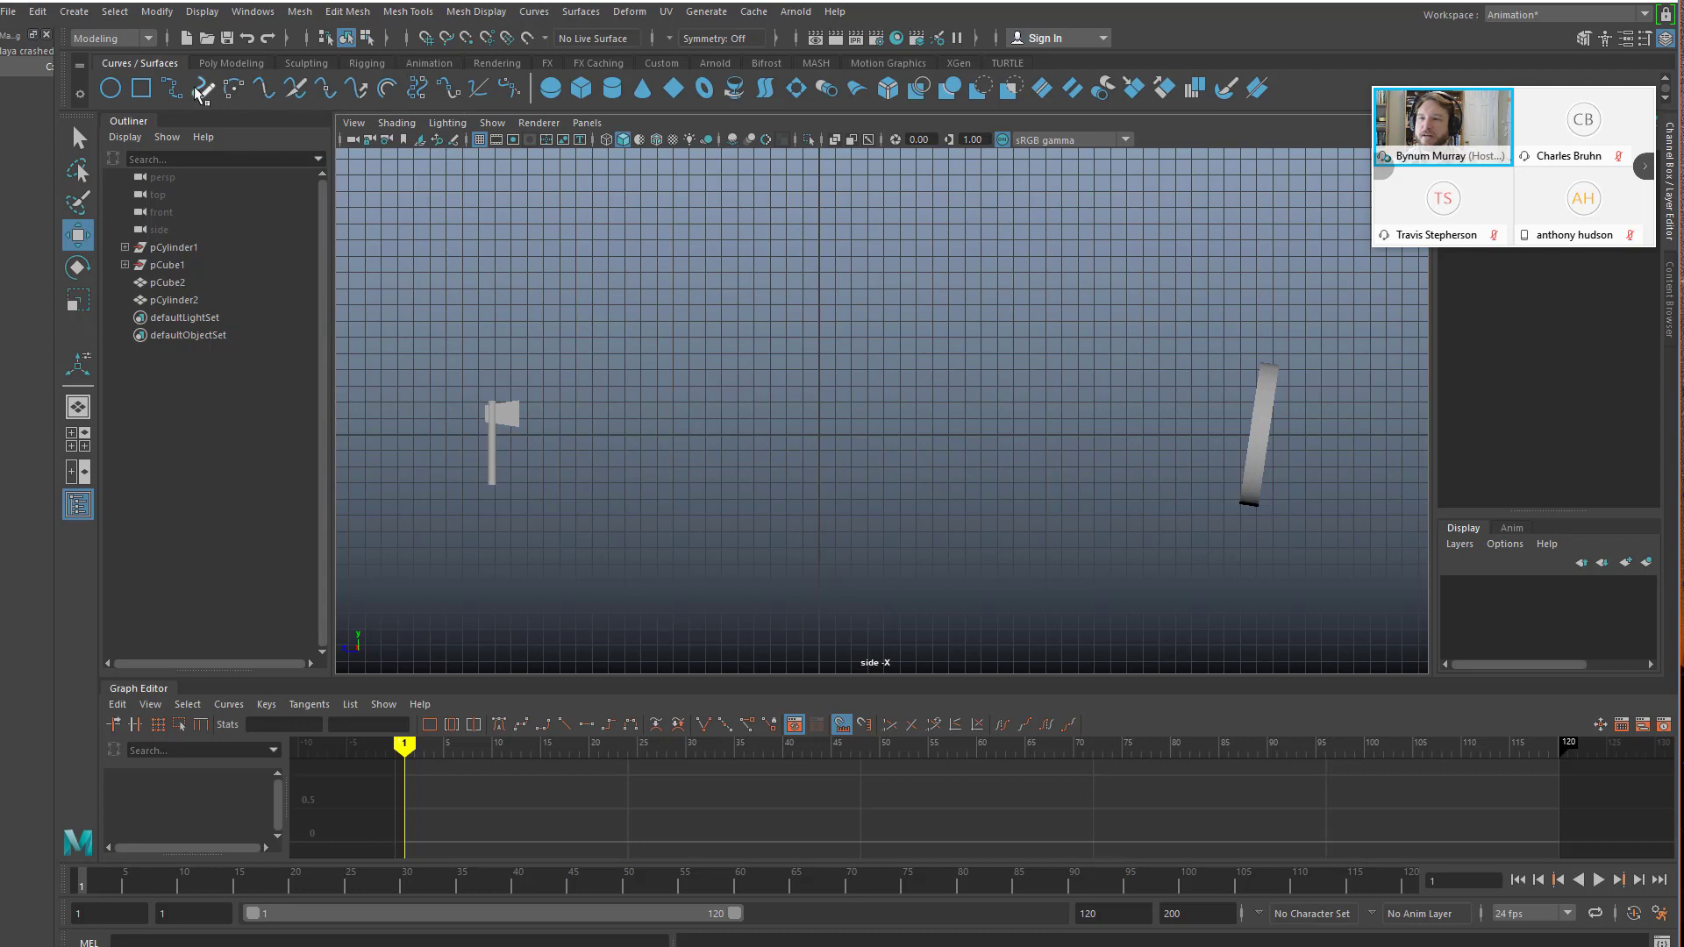
{"action": "left_click", "coordinate": [177, 93]}
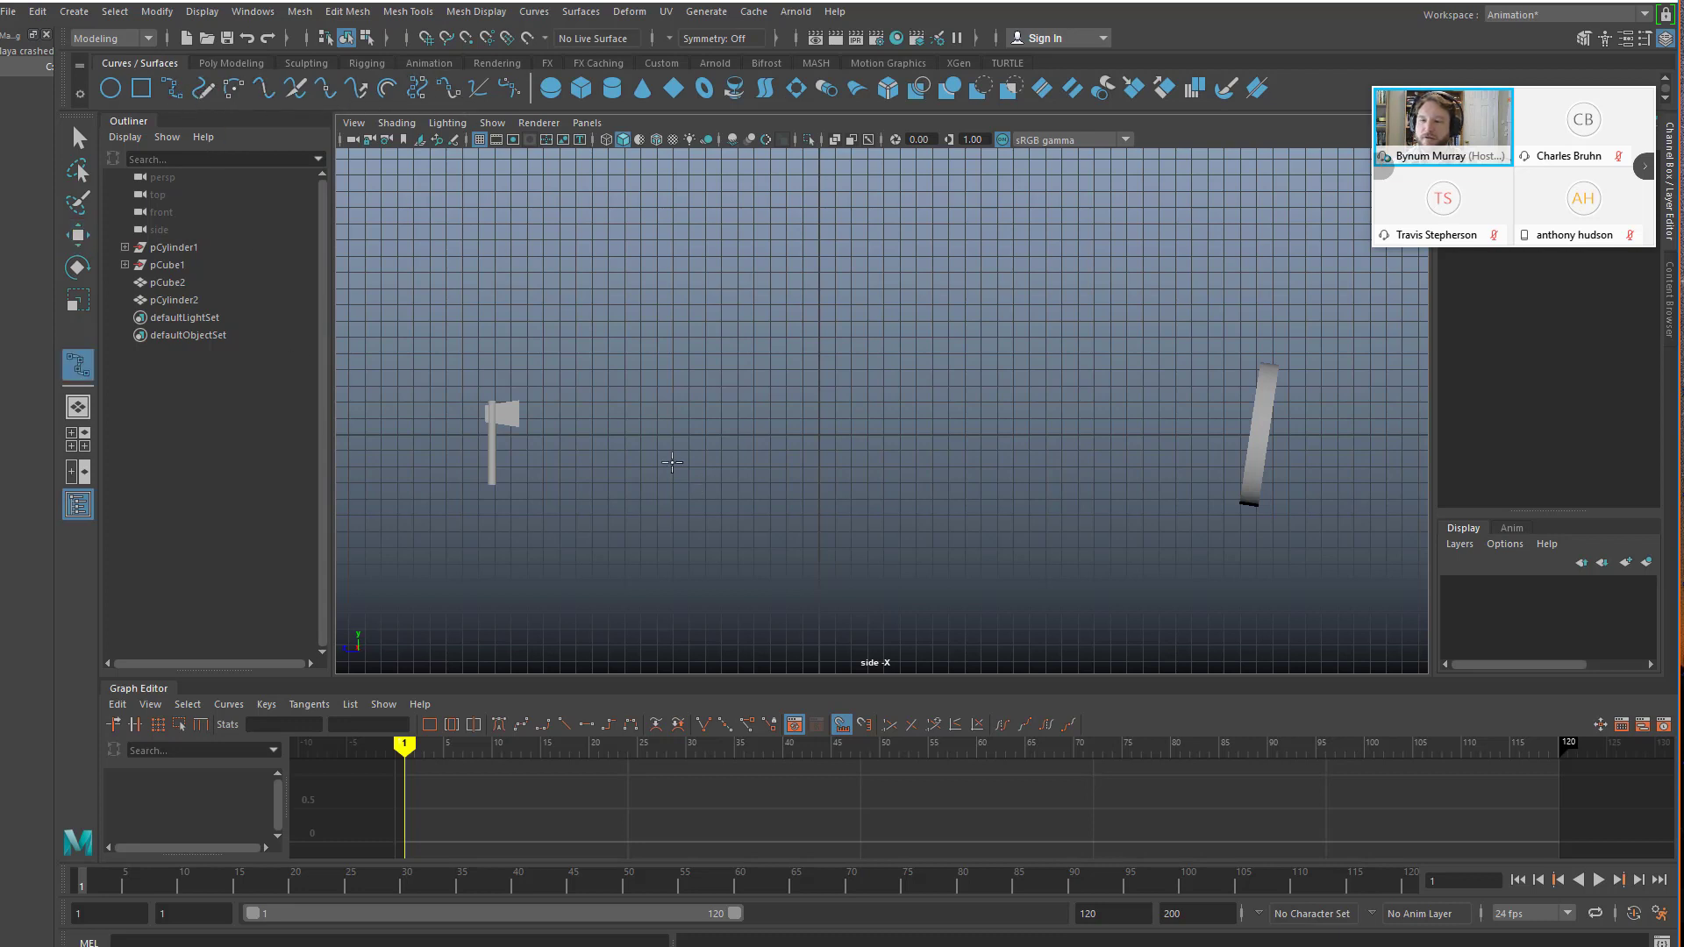
{"action": "left_click", "coordinate": [441, 424]}
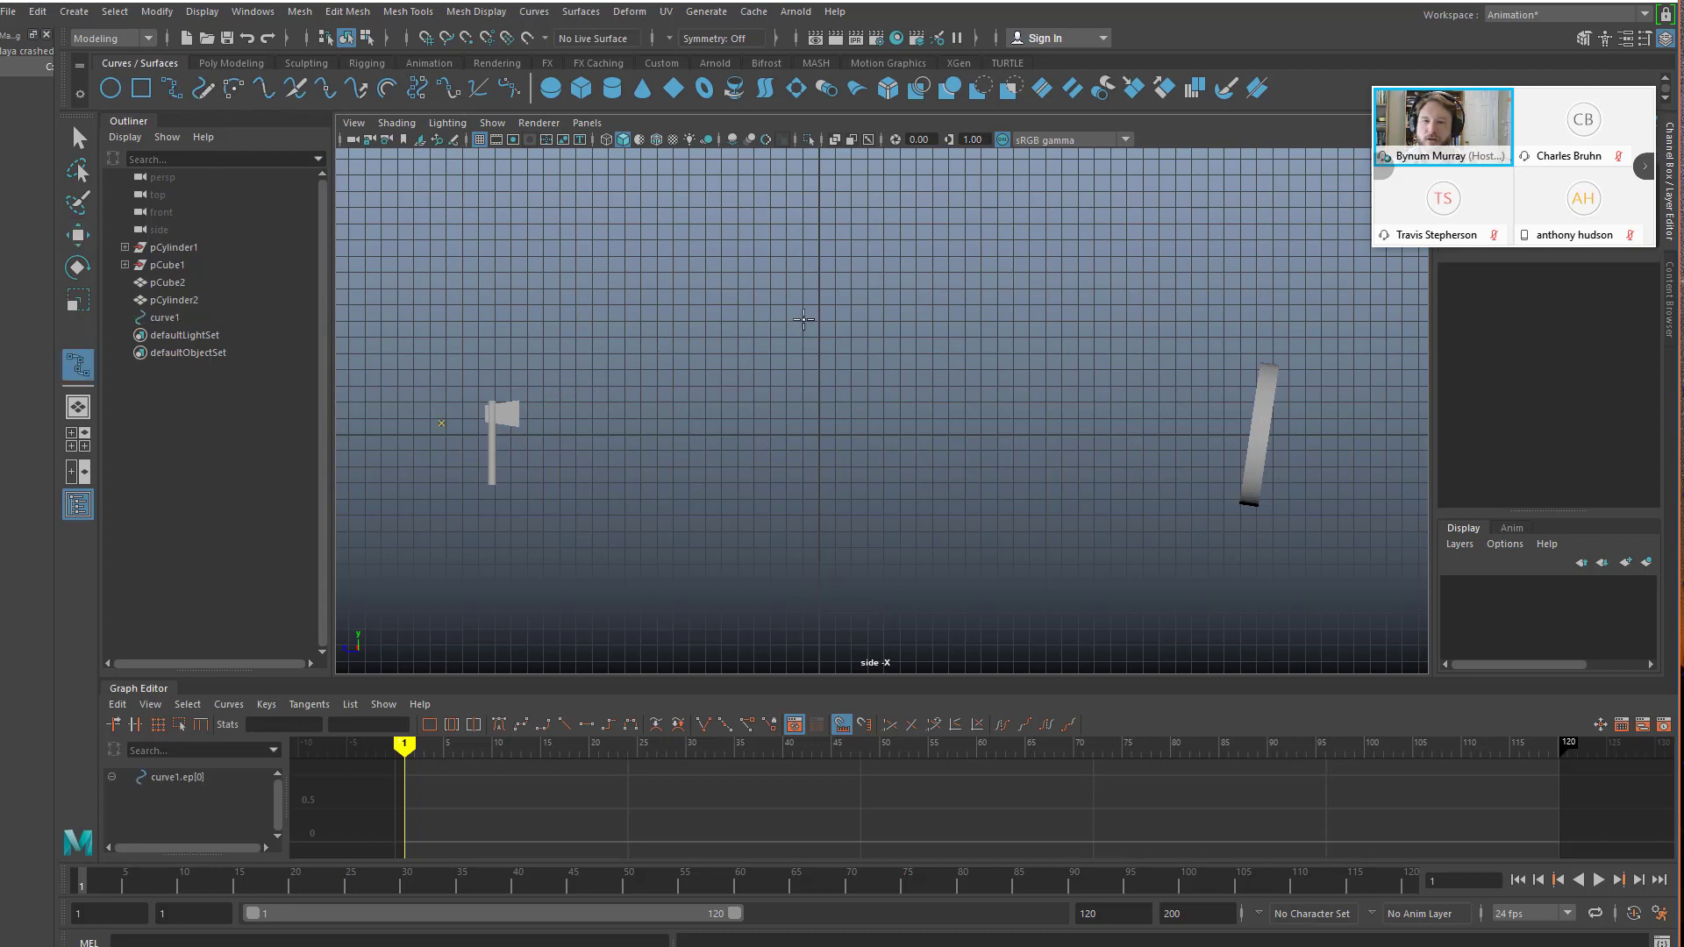
{"action": "left_click", "coordinate": [904, 312]}
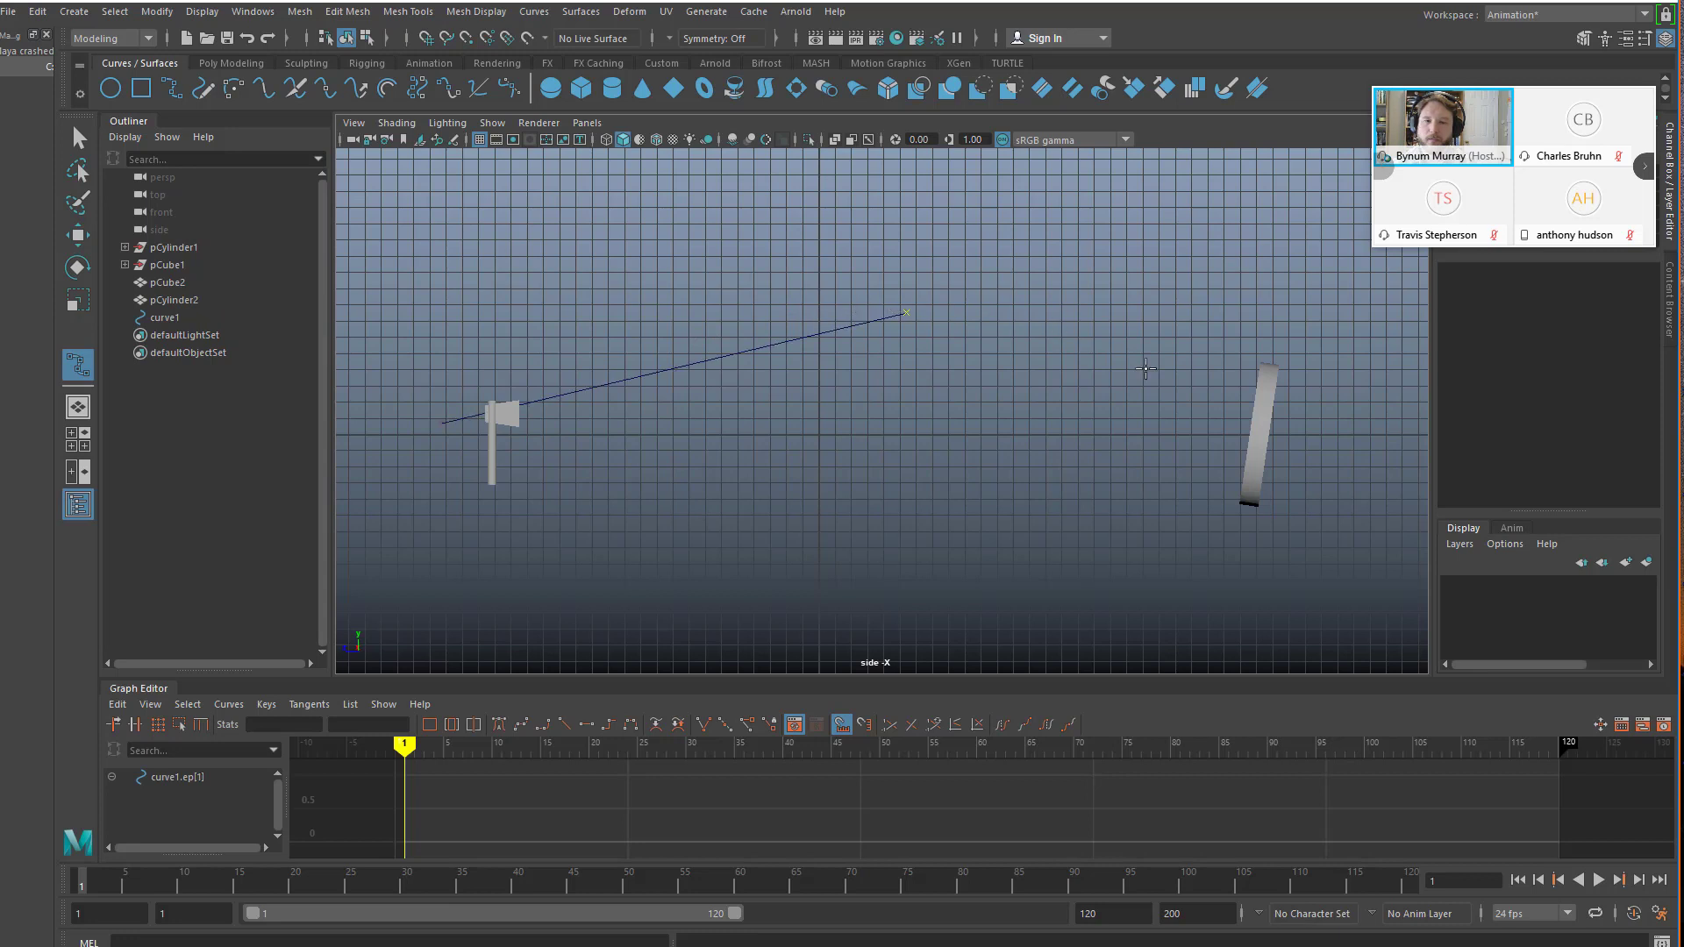
{"action": "left_click", "coordinate": [1236, 421]}
{"action": "scroll", "coordinate": [1001, 454], "scroll_direction": "up", "scroll_amount": 1}
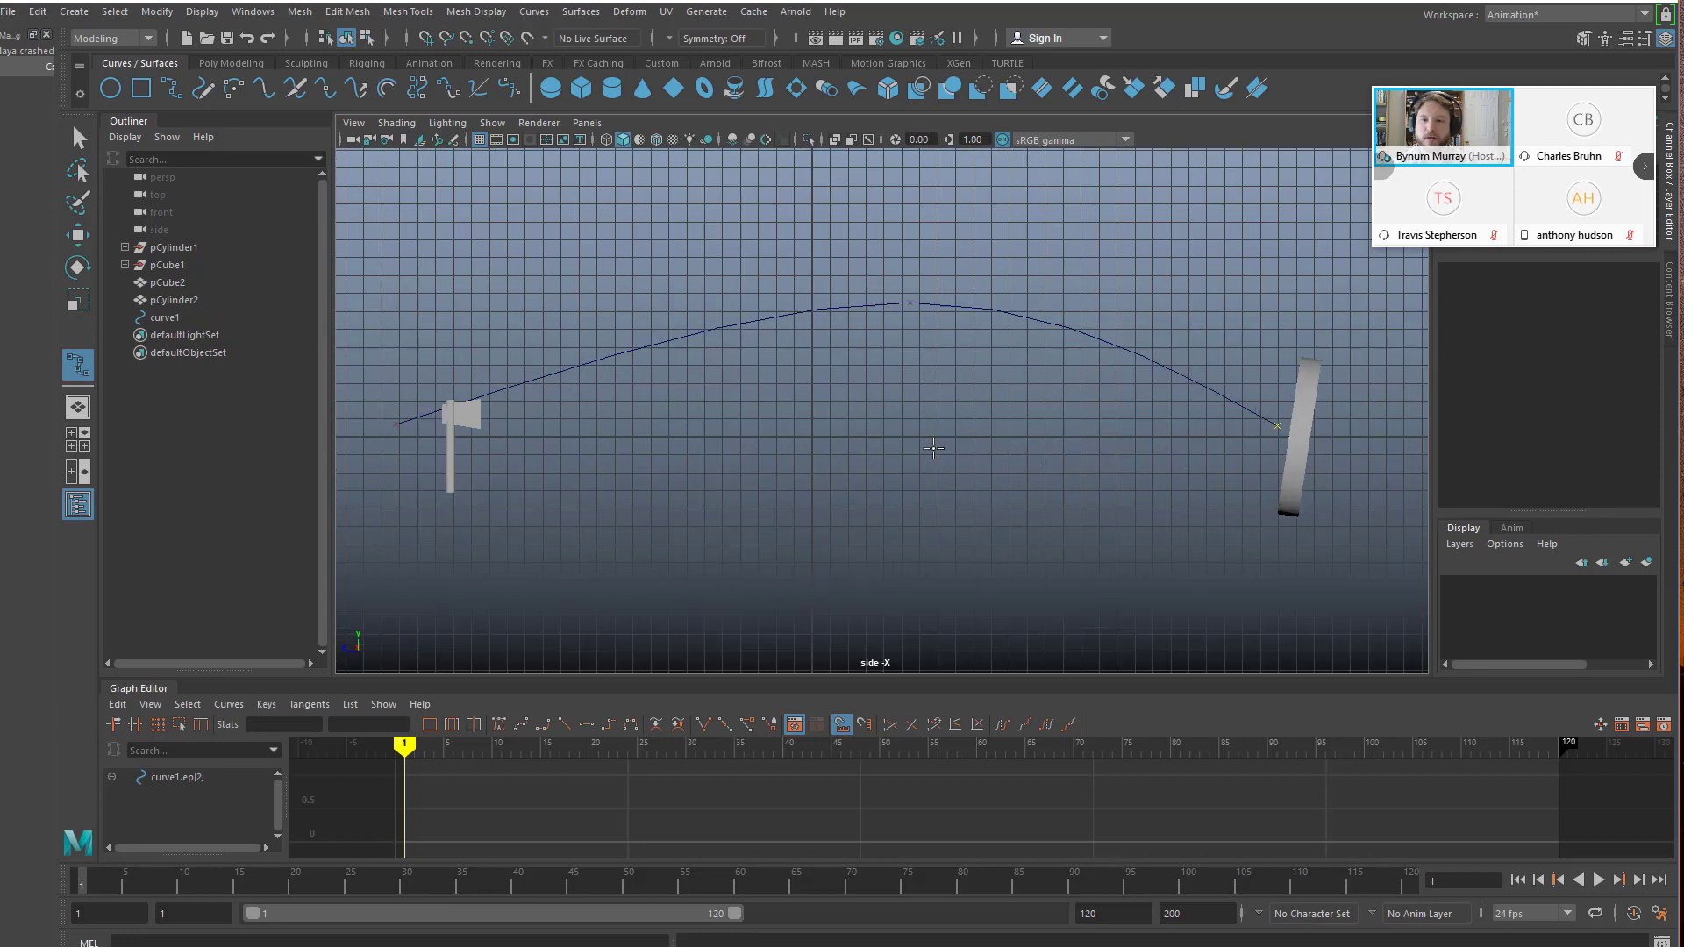
{"action": "key", "text": "q"}
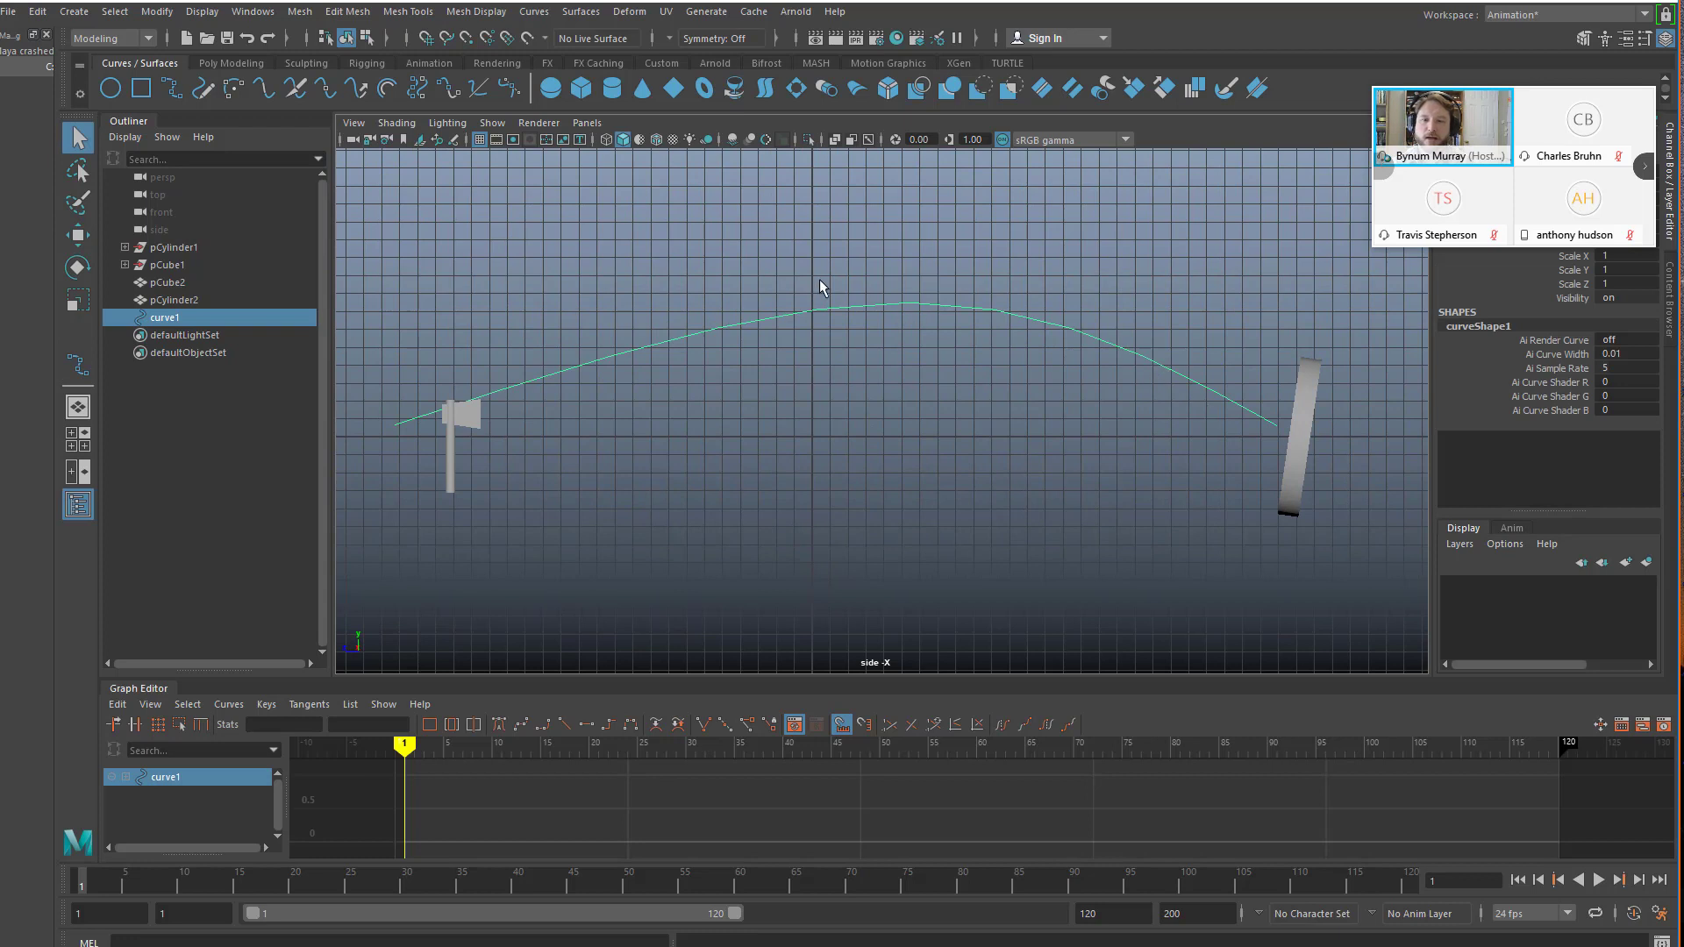
- Move the curve's end control vertex slightly forward and up so it touches the target's front face
{"action": "key", "text": "w"}
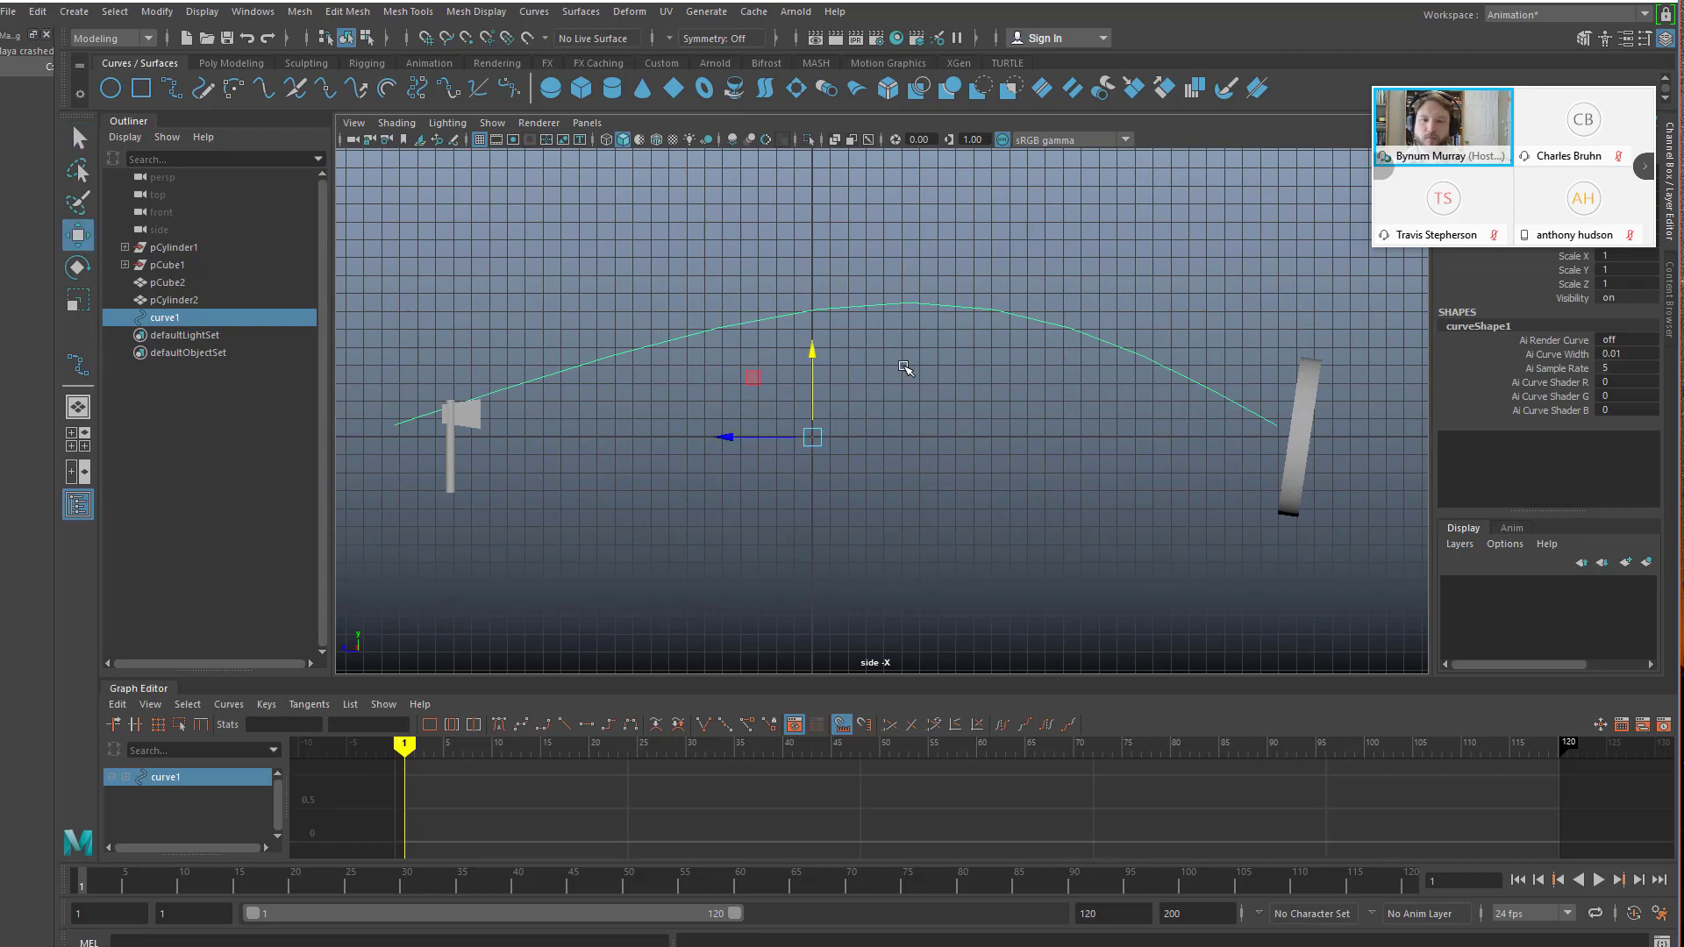
{"action": "right_click_drag", "start_coordinate": [847, 308], "coordinate": [750, 309]}
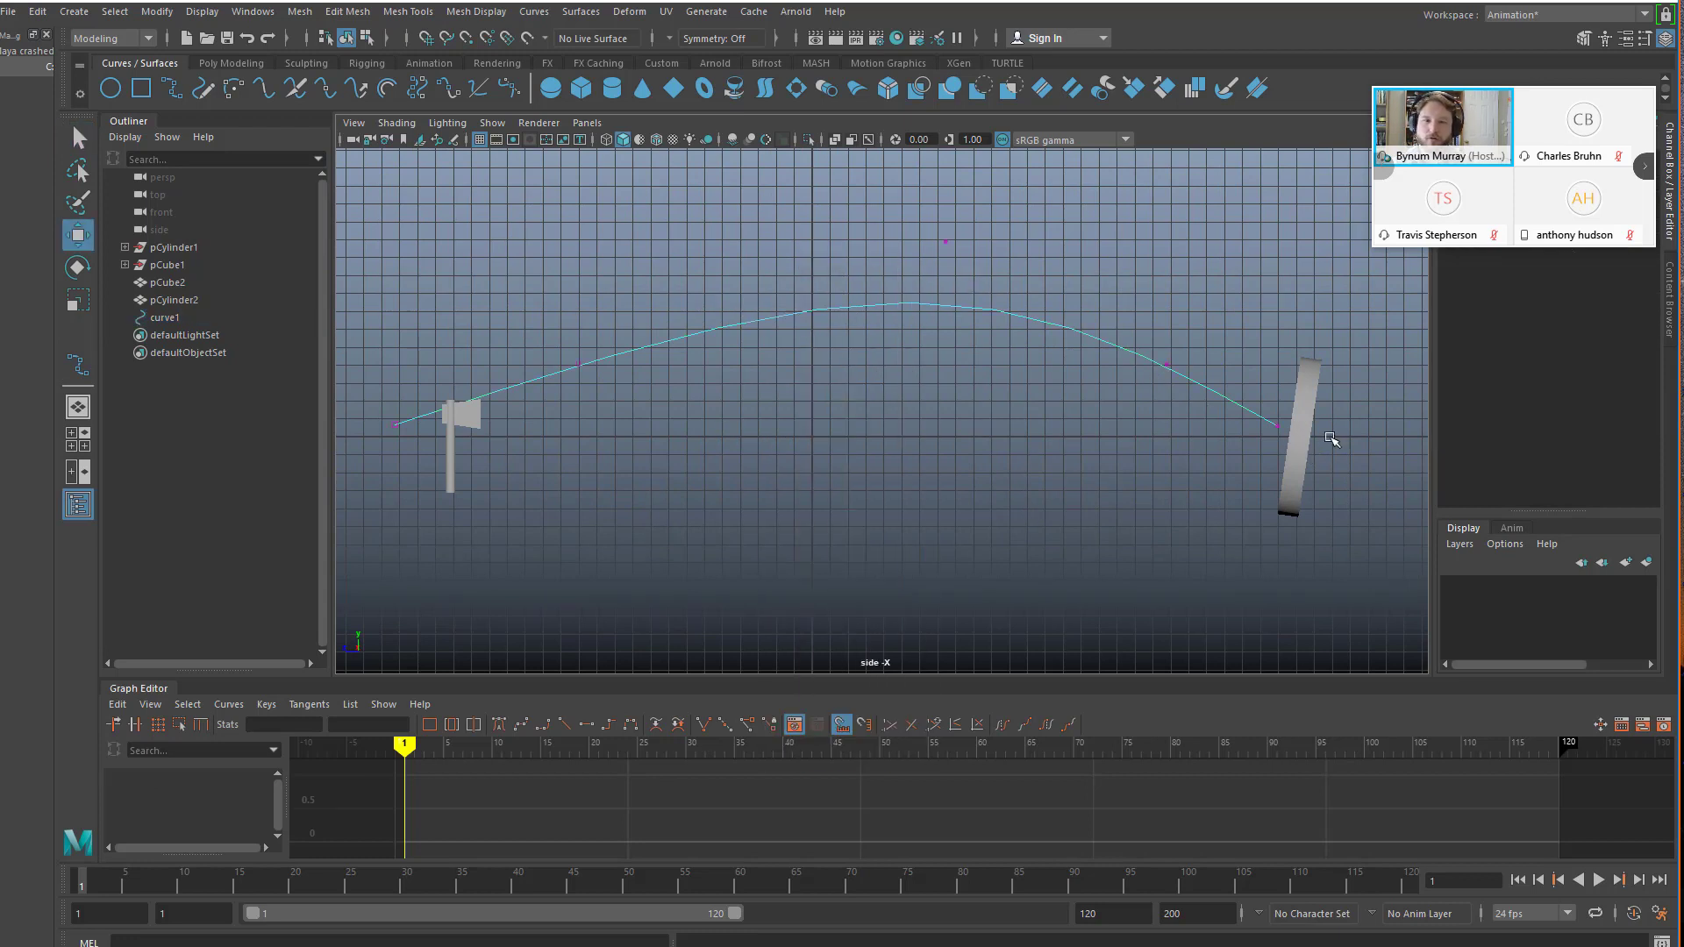
{"action": "left_click_drag", "start_coordinate": [1224, 382], "coordinate": [1297, 468]}
{"action": "scroll", "coordinate": [1261, 447], "scroll_direction": "up", "scroll_amount": 2}
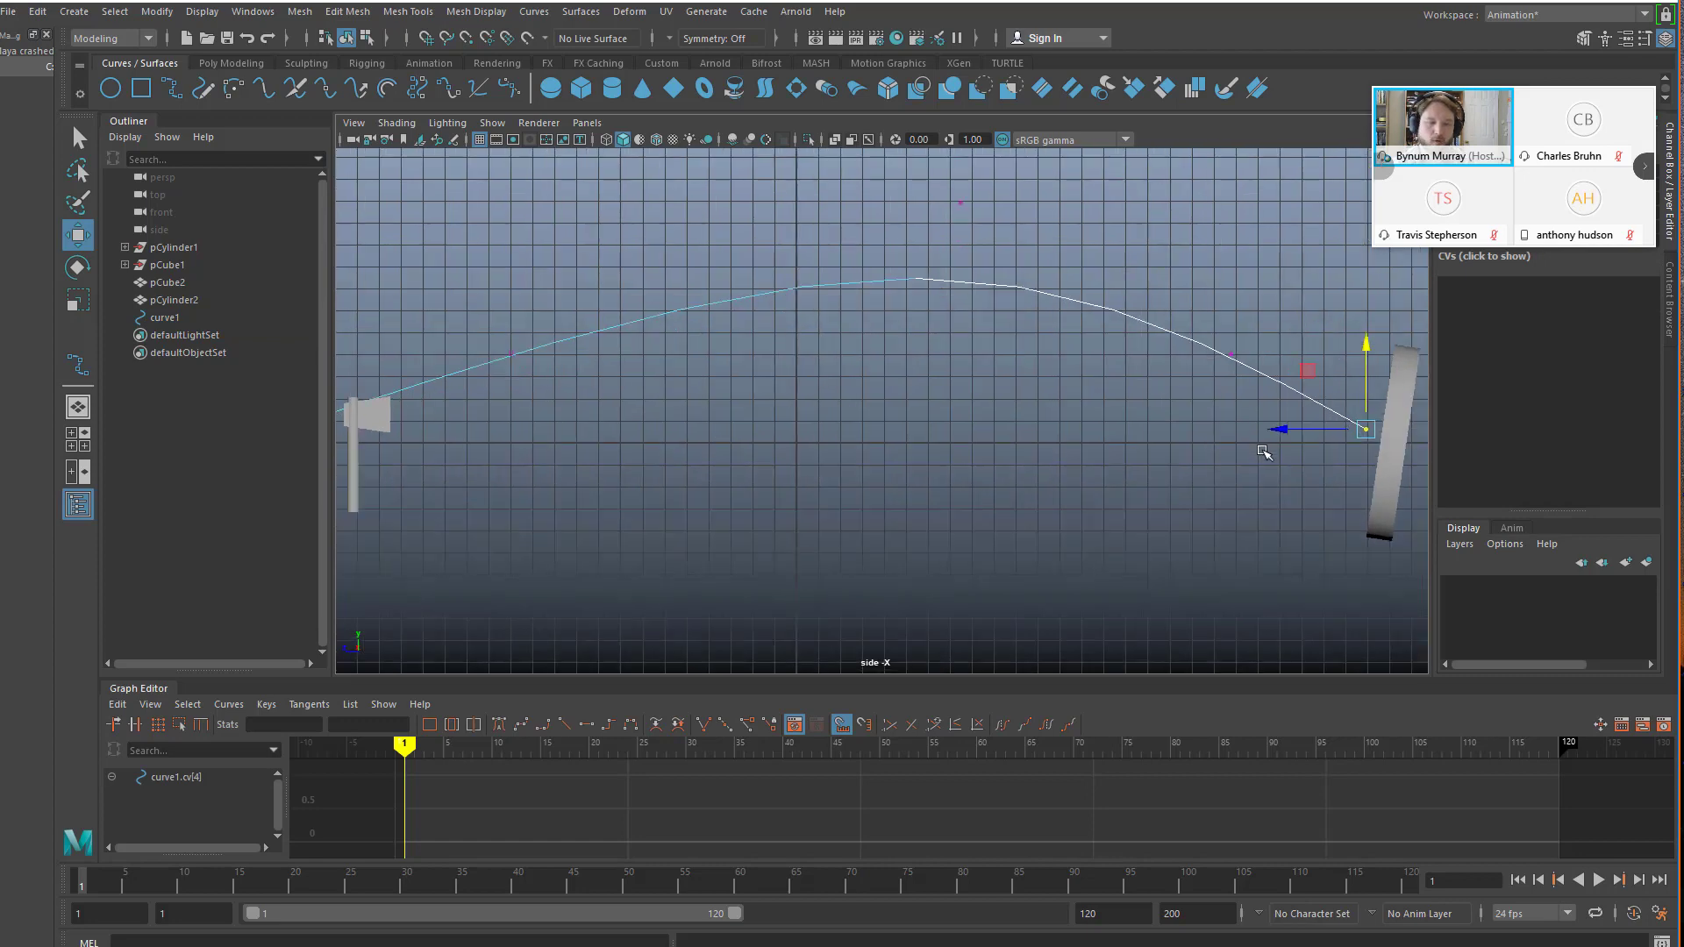
{"action": "key", "text": "space"}
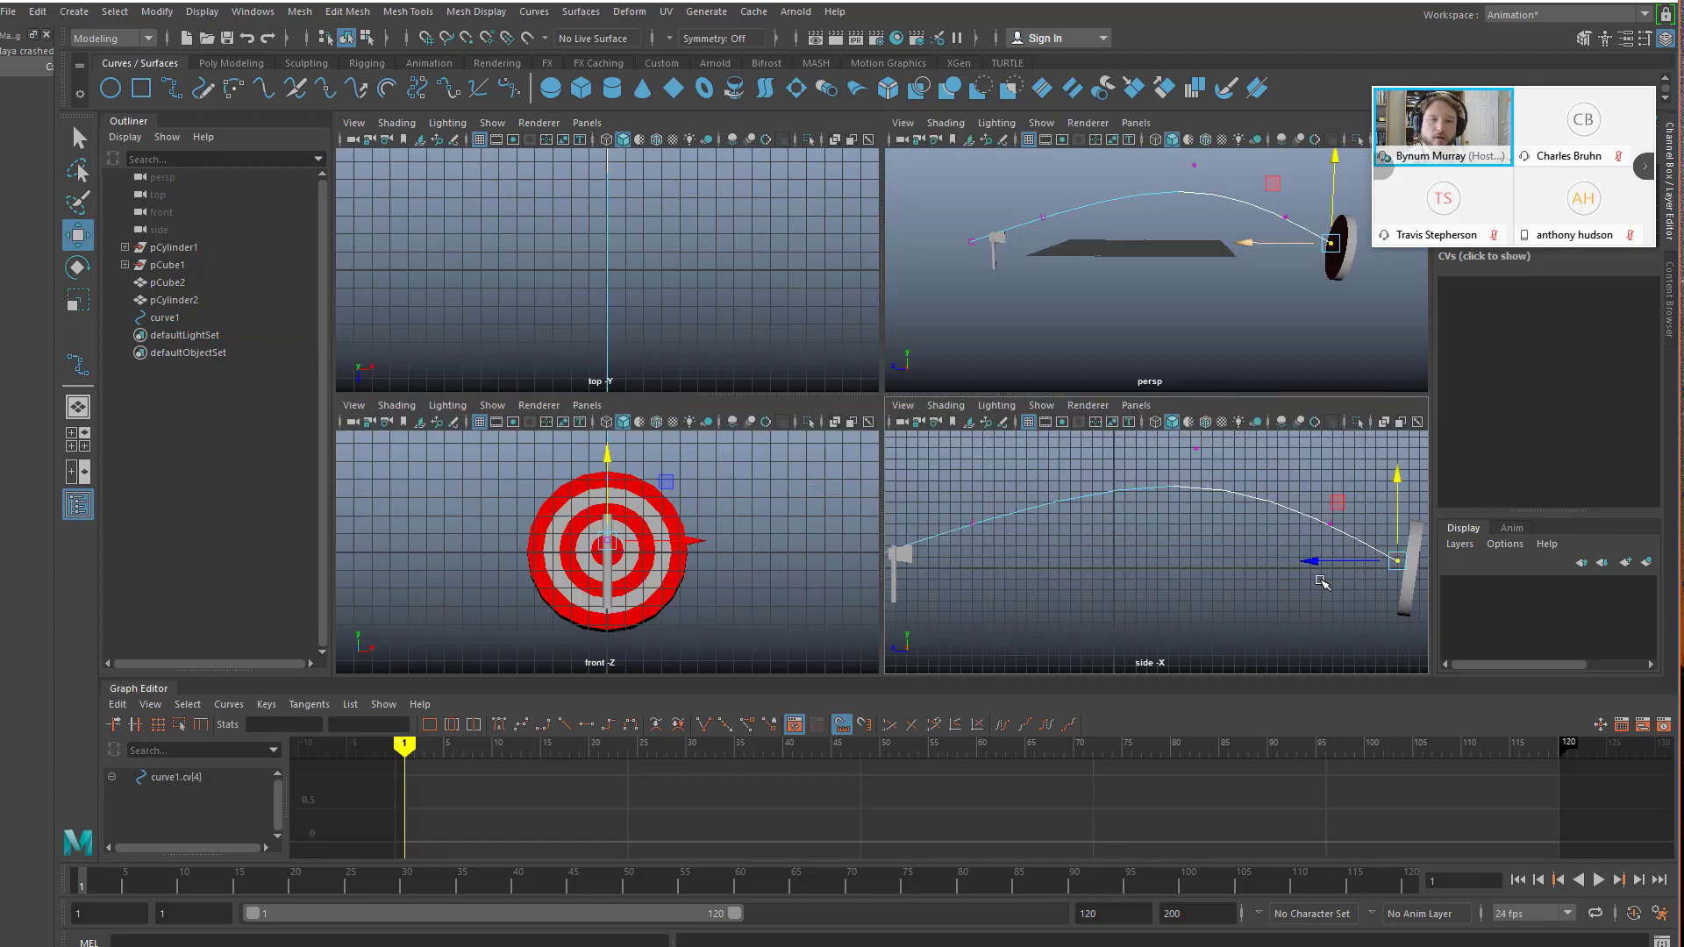
{"action": "key", "text": "space"}
{"action": "scroll", "coordinate": [1216, 546], "scroll_direction": "up", "scroll_amount": 2}
{"action": "middle_click_drag", "start_coordinate": [1289, 465], "coordinate": [697, 387], "text": "alt"}
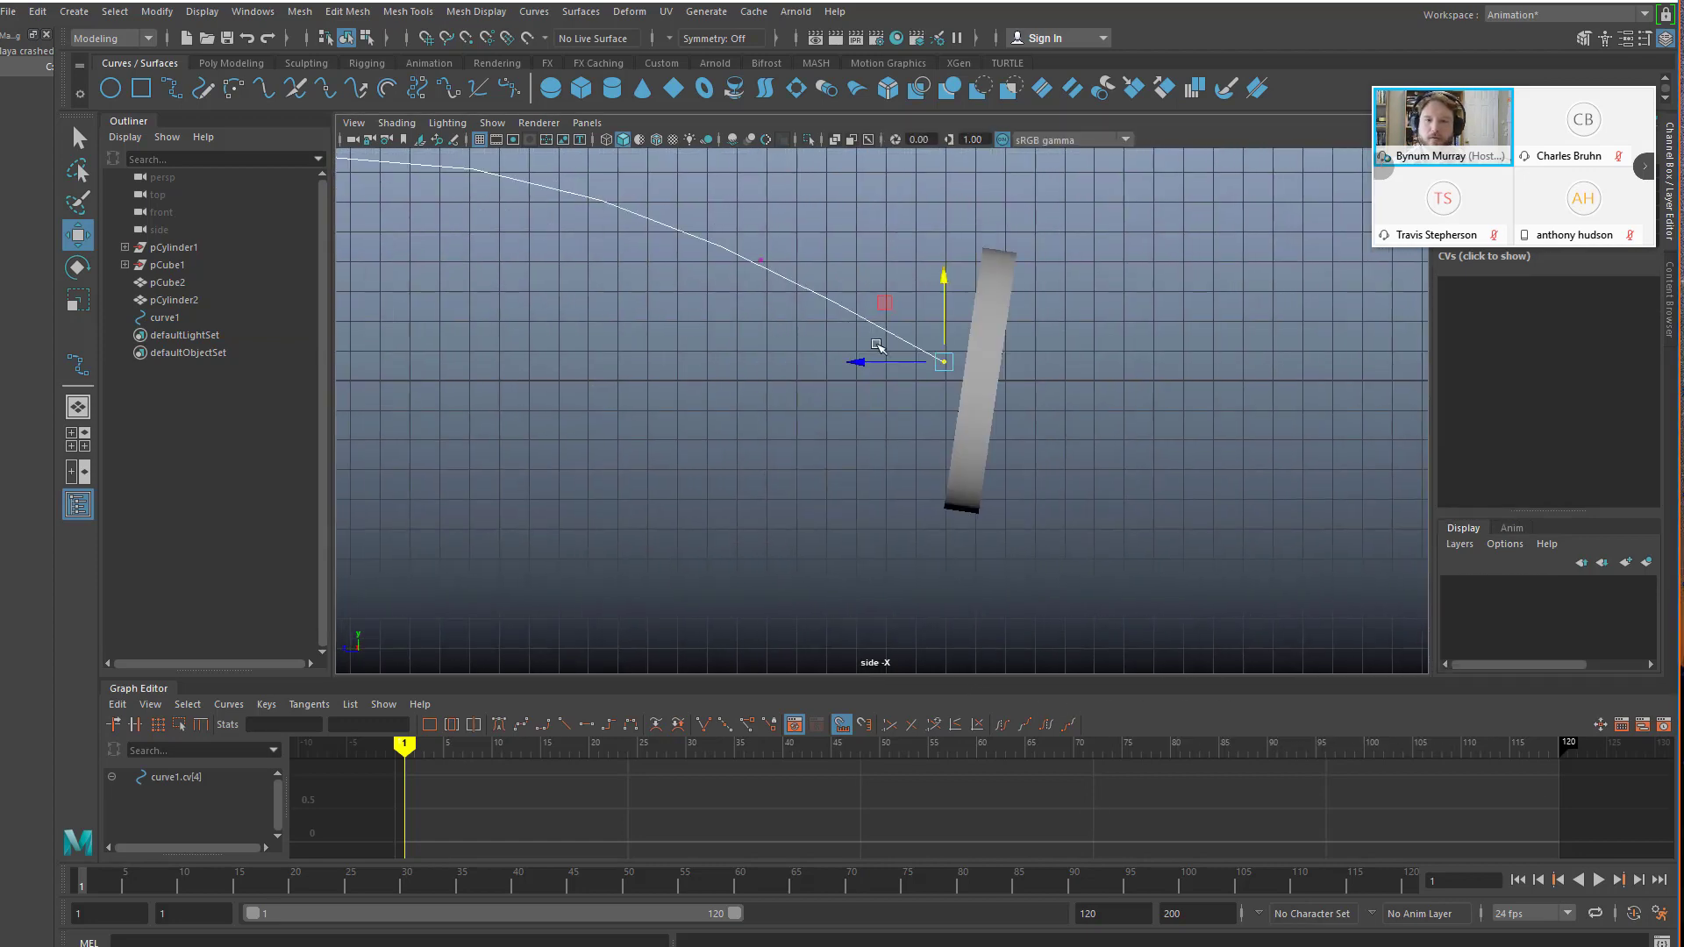
{"action": "mouse_move", "coordinate": [949, 360]}
{"action": "left_mouse_down"}
{"action": "mouse_move", "coordinate": [965, 376]}
{"action": "mouse_move", "coordinate": [969, 355]}
{"action": "left_mouse_up"}
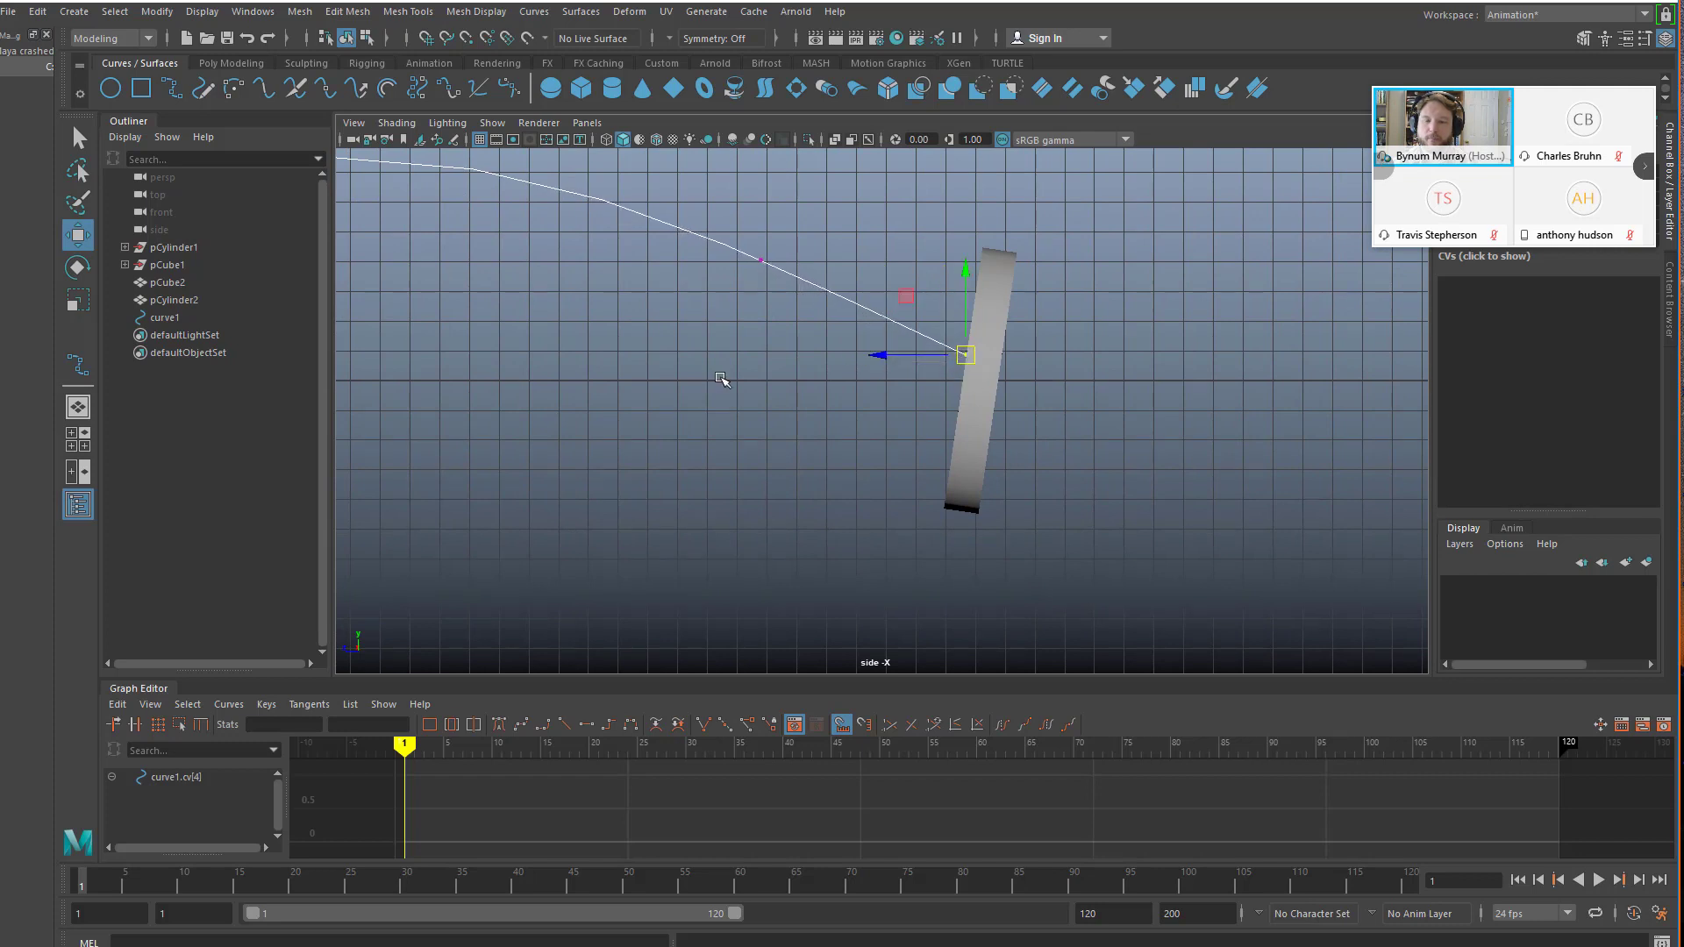
- Reshape the curve's peak by moving the control vertex before the target up and back, and the middle one back and down
{"action": "middle_click_drag", "start_coordinate": [725, 379], "coordinate": [1327, 439], "text": "alt"}
{"action": "scroll", "coordinate": [719, 232], "scroll_direction": "down", "scroll_amount": 1}
{"action": "left_click_drag", "start_coordinate": [1148, 298], "coordinate": [1259, 361]}
{"action": "left_click_drag", "start_coordinate": [1180, 274], "coordinate": [985, 228]}
{"action": "scroll", "coordinate": [895, 213], "scroll_direction": "down", "scroll_amount": 2}
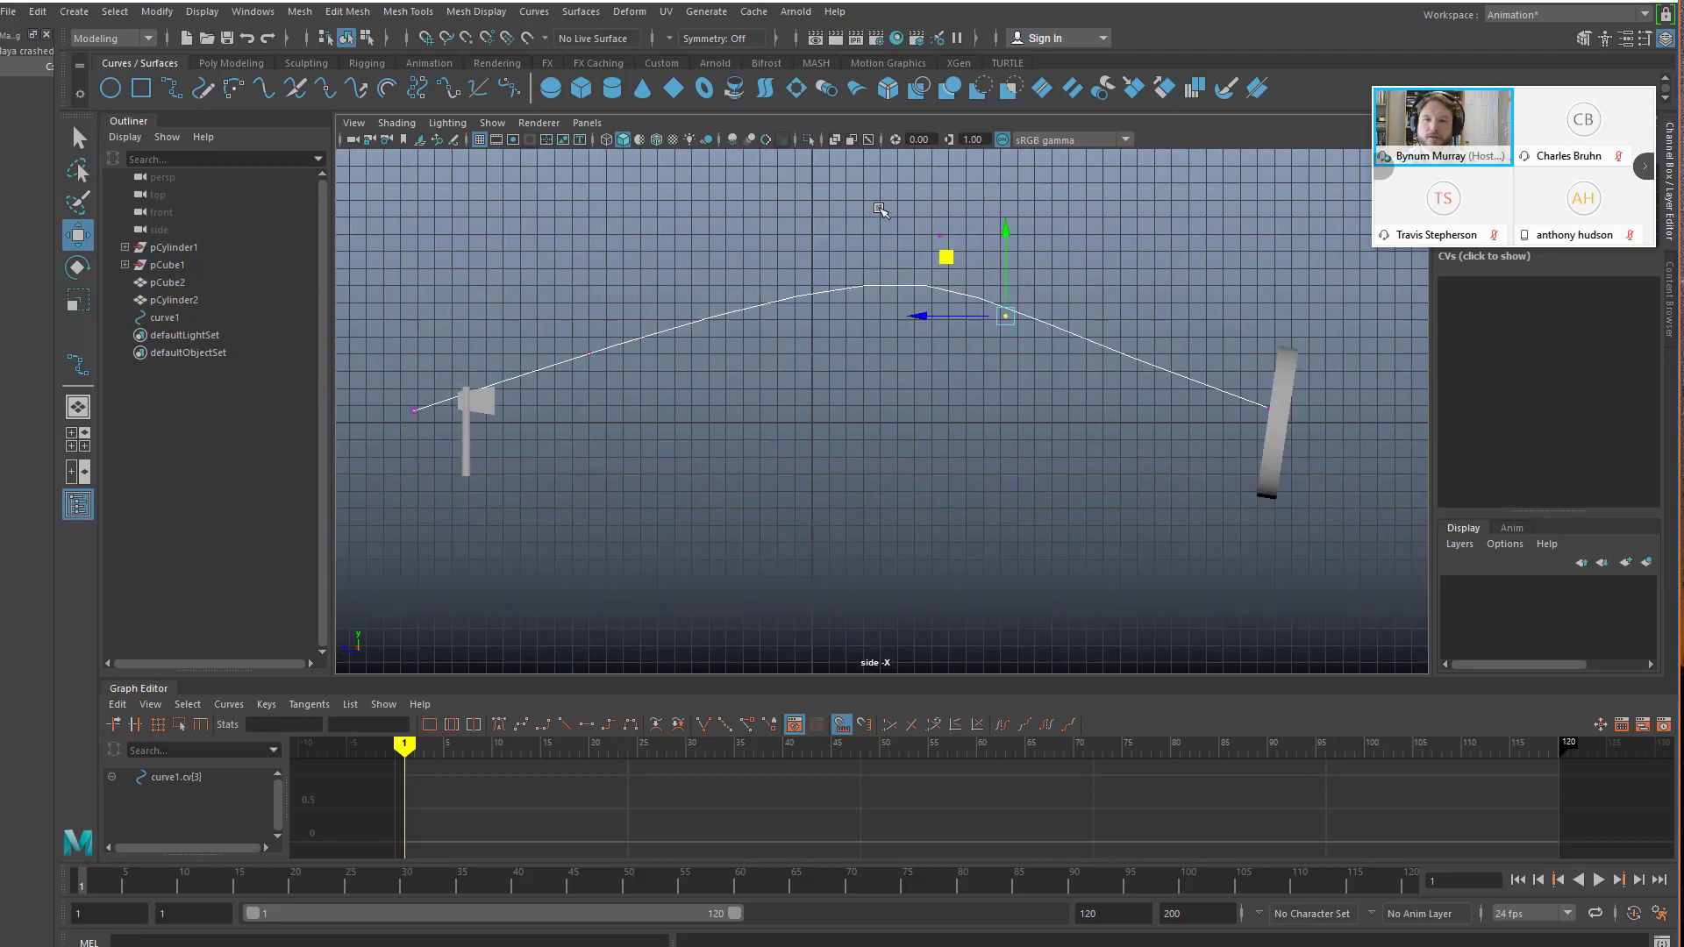
{"action": "left_click_drag", "start_coordinate": [882, 206], "coordinate": [979, 267]}
{"action": "left_click_drag", "start_coordinate": [882, 180], "coordinate": [788, 260]}
- Move the control vertex near the axe back and slightly down, and extend the curve's start point farther behind the axe
{"action": "middle_click_drag", "start_coordinate": [912, 322], "coordinate": [1316, 265], "text": "alt"}
{"action": "left_click_drag", "start_coordinate": [869, 248], "coordinate": [1016, 355]}
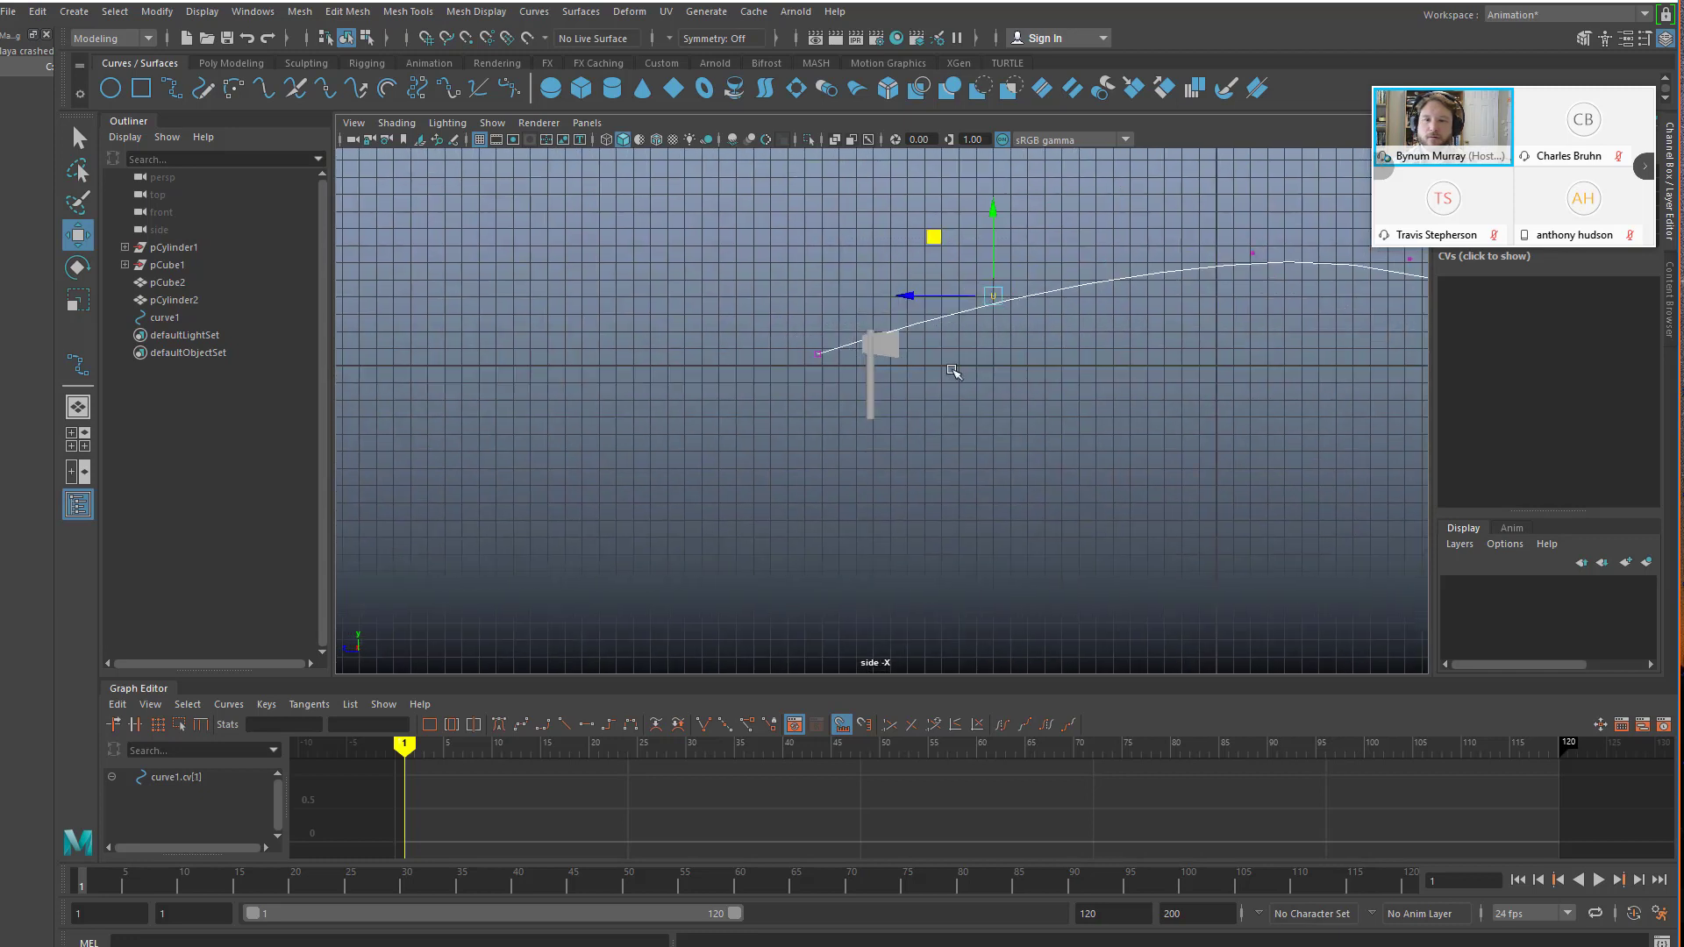
{"action": "left_click_drag", "start_coordinate": [928, 235], "coordinate": [861, 255]}
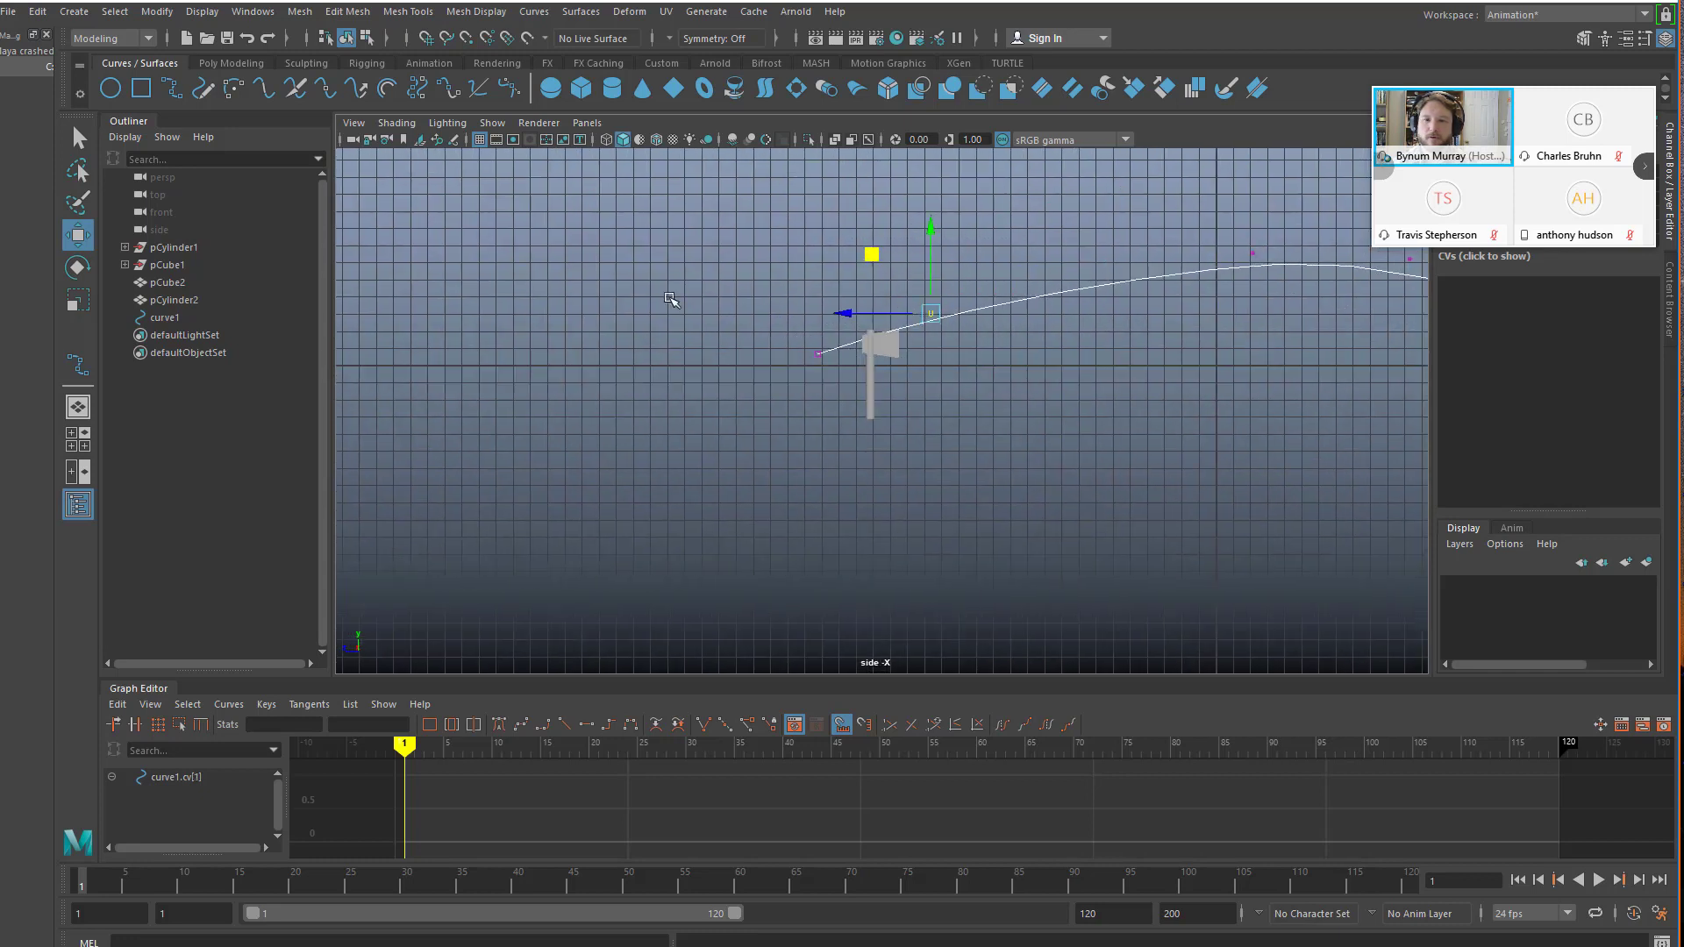
{"action": "left_click_drag", "start_coordinate": [736, 300], "coordinate": [858, 397]}
{"action": "left_click_drag", "start_coordinate": [746, 293], "coordinate": [601, 314]}
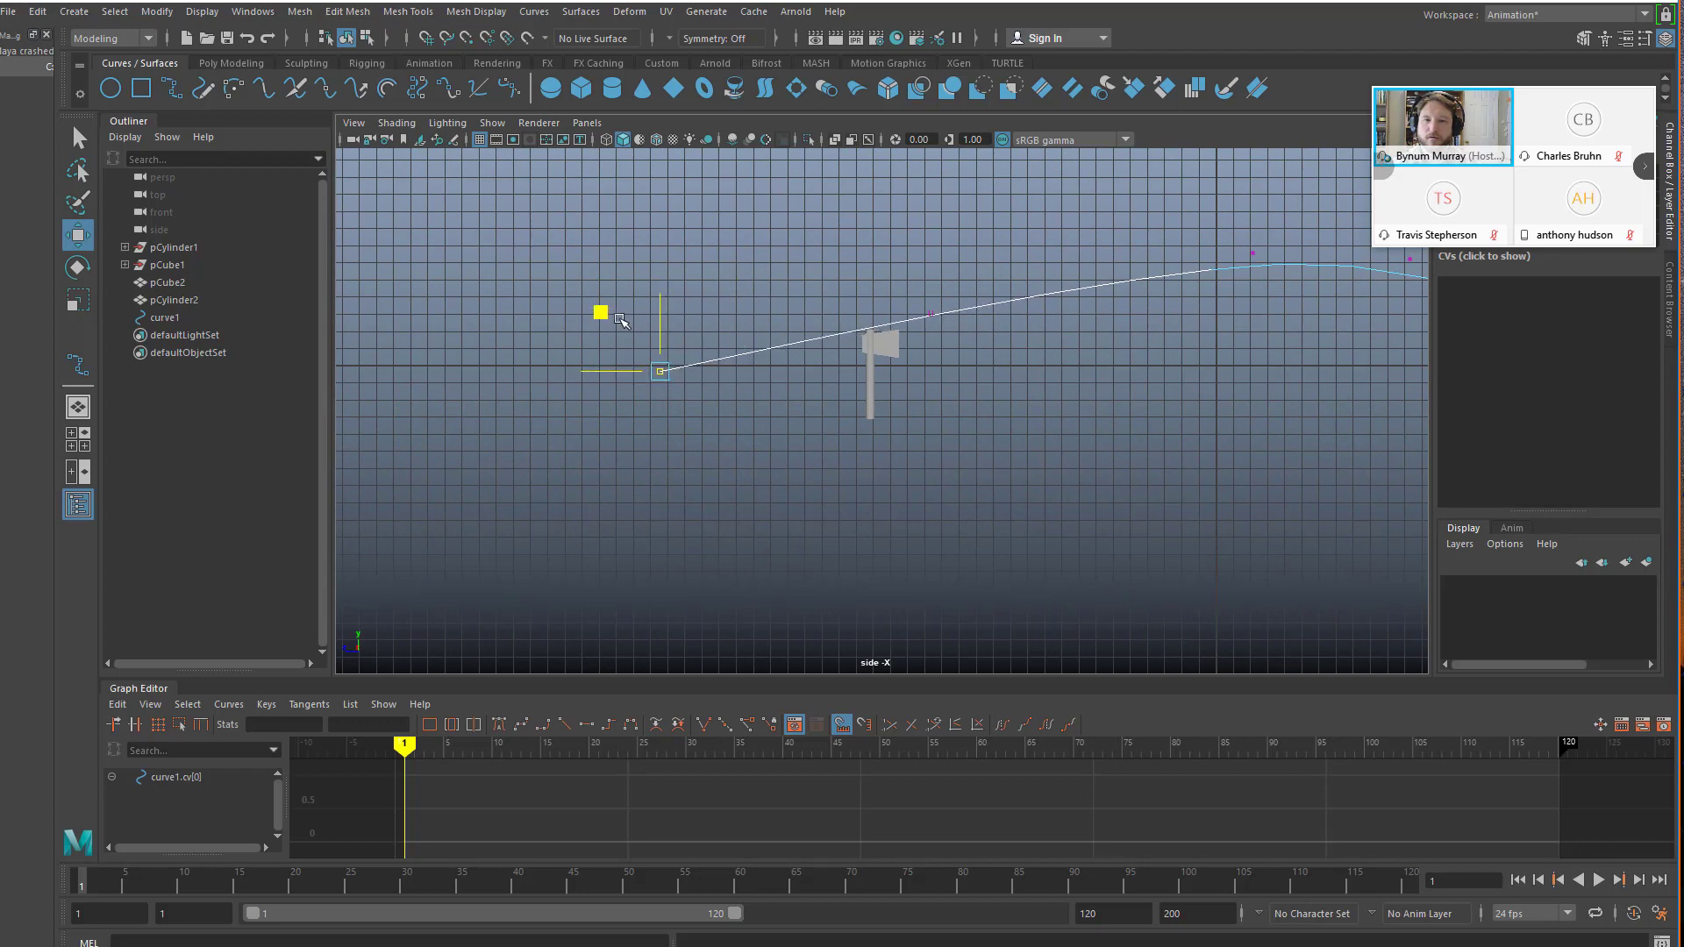
- Lower the two control vertices at the curve's peak slightly, return to object mode and deselect the curve
{"action": "middle_click_drag", "start_coordinate": [1172, 243], "coordinate": [853, 230], "text": "alt"}
{"action": "left_click_drag", "start_coordinate": [869, 207], "coordinate": [1056, 262]}
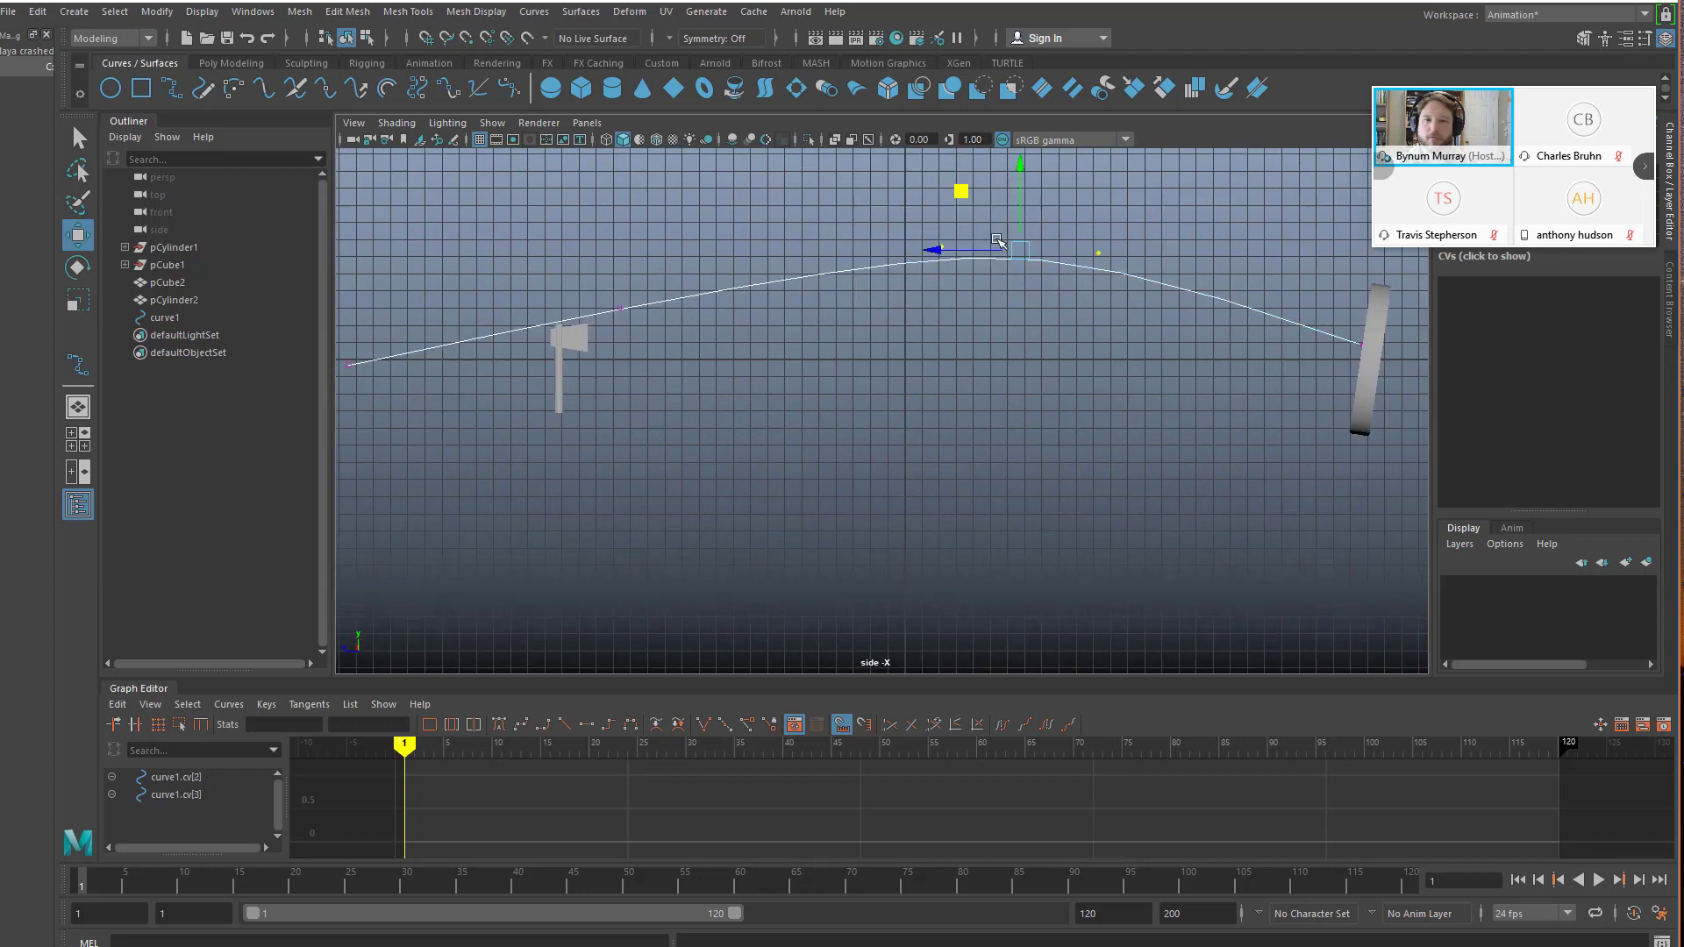
{"action": "left_click_drag", "start_coordinate": [1009, 166], "coordinate": [1022, 197]}
{"action": "left_click", "coordinate": [857, 444]}
{"action": "middle_click_drag", "start_coordinate": [857, 444], "coordinate": [1045, 359], "text": "alt"}
{"action": "right_click_drag", "start_coordinate": [1040, 320], "coordinate": [1128, 294]}
{"action": "middle_click_drag", "start_coordinate": [1184, 478], "coordinate": [901, 492], "text": "alt"}
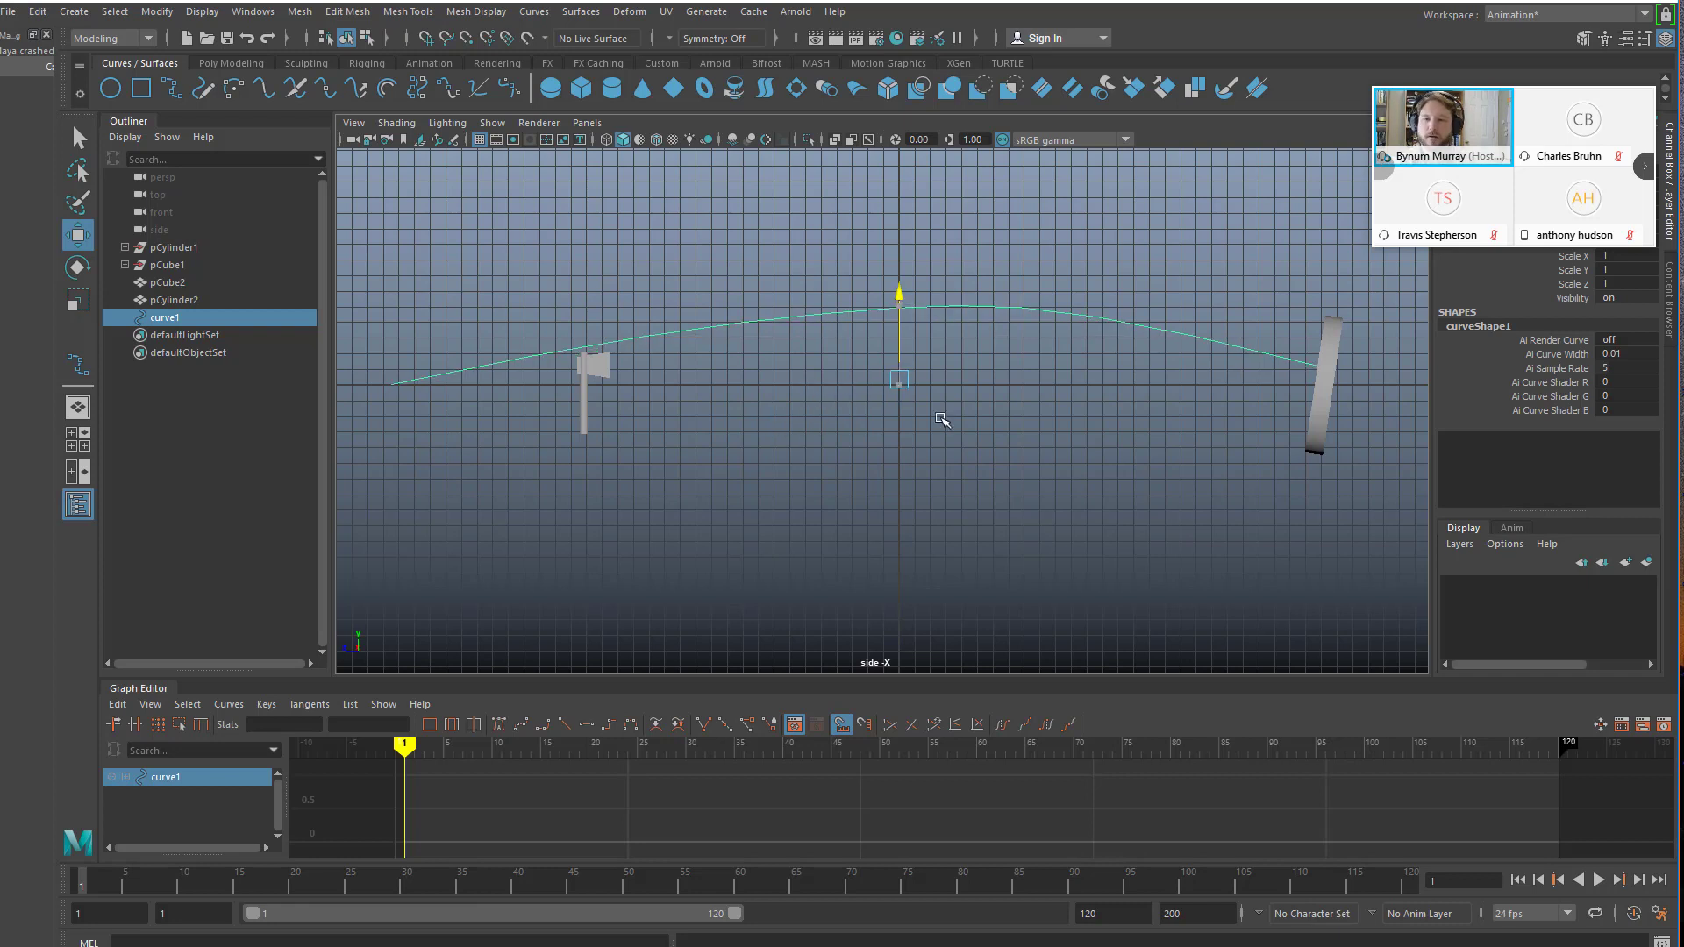
{"action": "left_click", "coordinate": [932, 454]}
- Rename the axe object pCube2 to Axe
{"action": "middle_click_drag", "start_coordinate": [846, 444], "coordinate": [932, 392], "text": "alt"}
{"action": "right_click_drag", "start_coordinate": [933, 392], "coordinate": [927, 333], "text": "alt"}
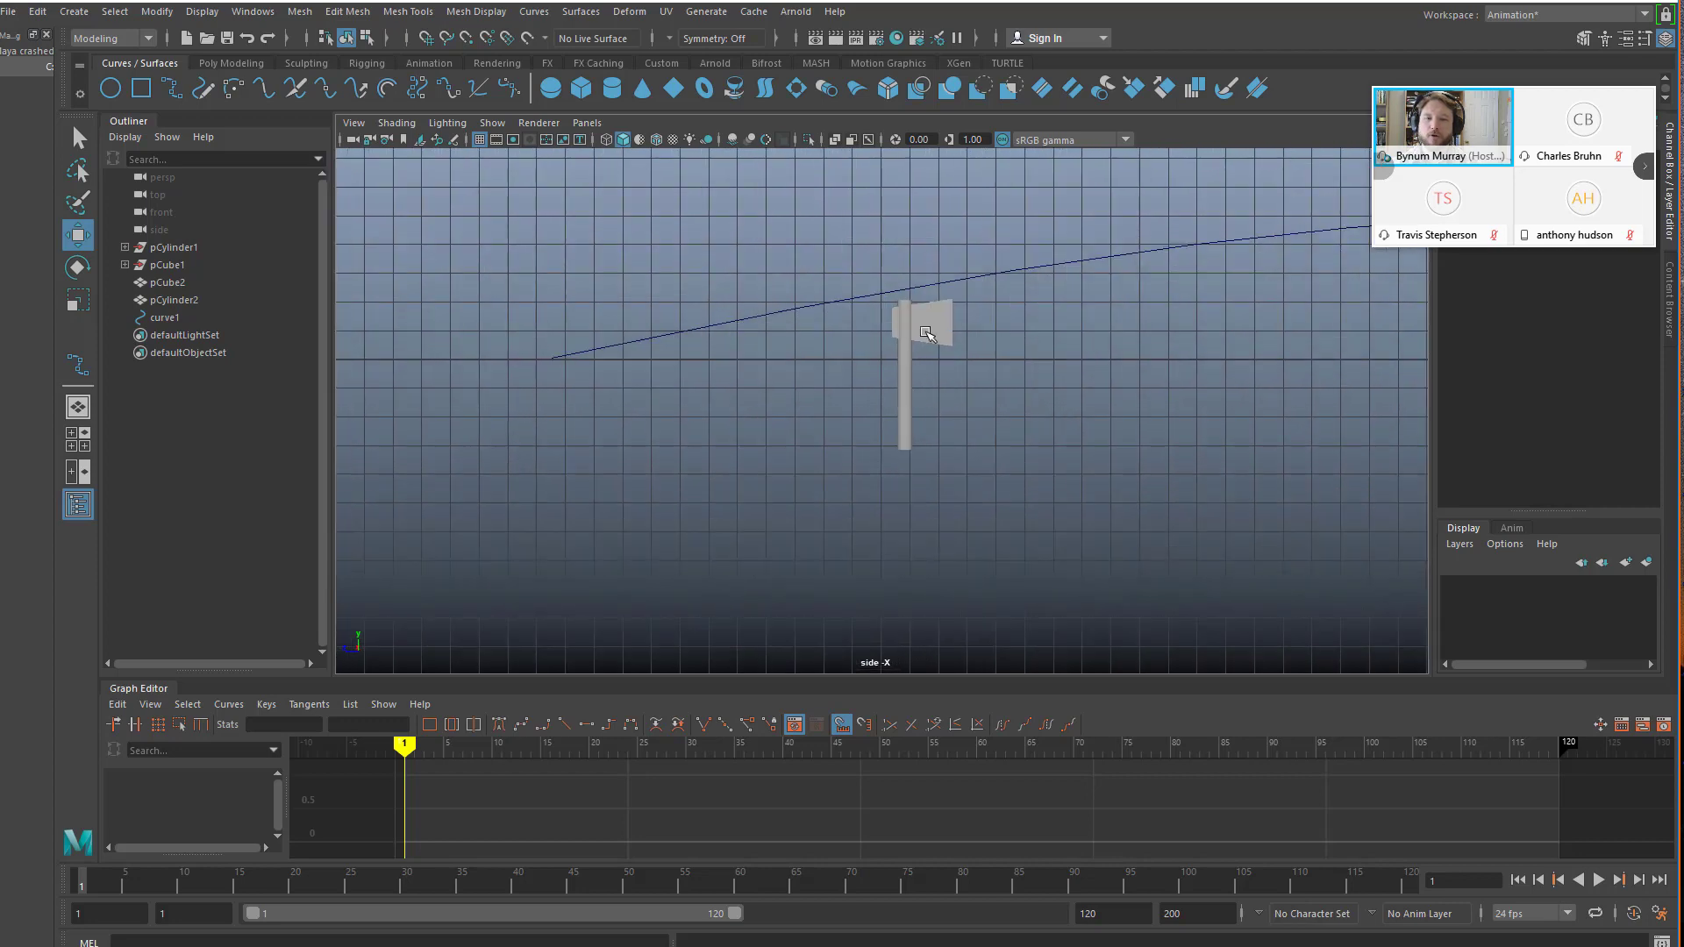
{"action": "left_click", "coordinate": [913, 348]}
{"action": "middle_click_drag", "start_coordinate": [987, 386], "coordinate": [955, 431], "text": "alt"}
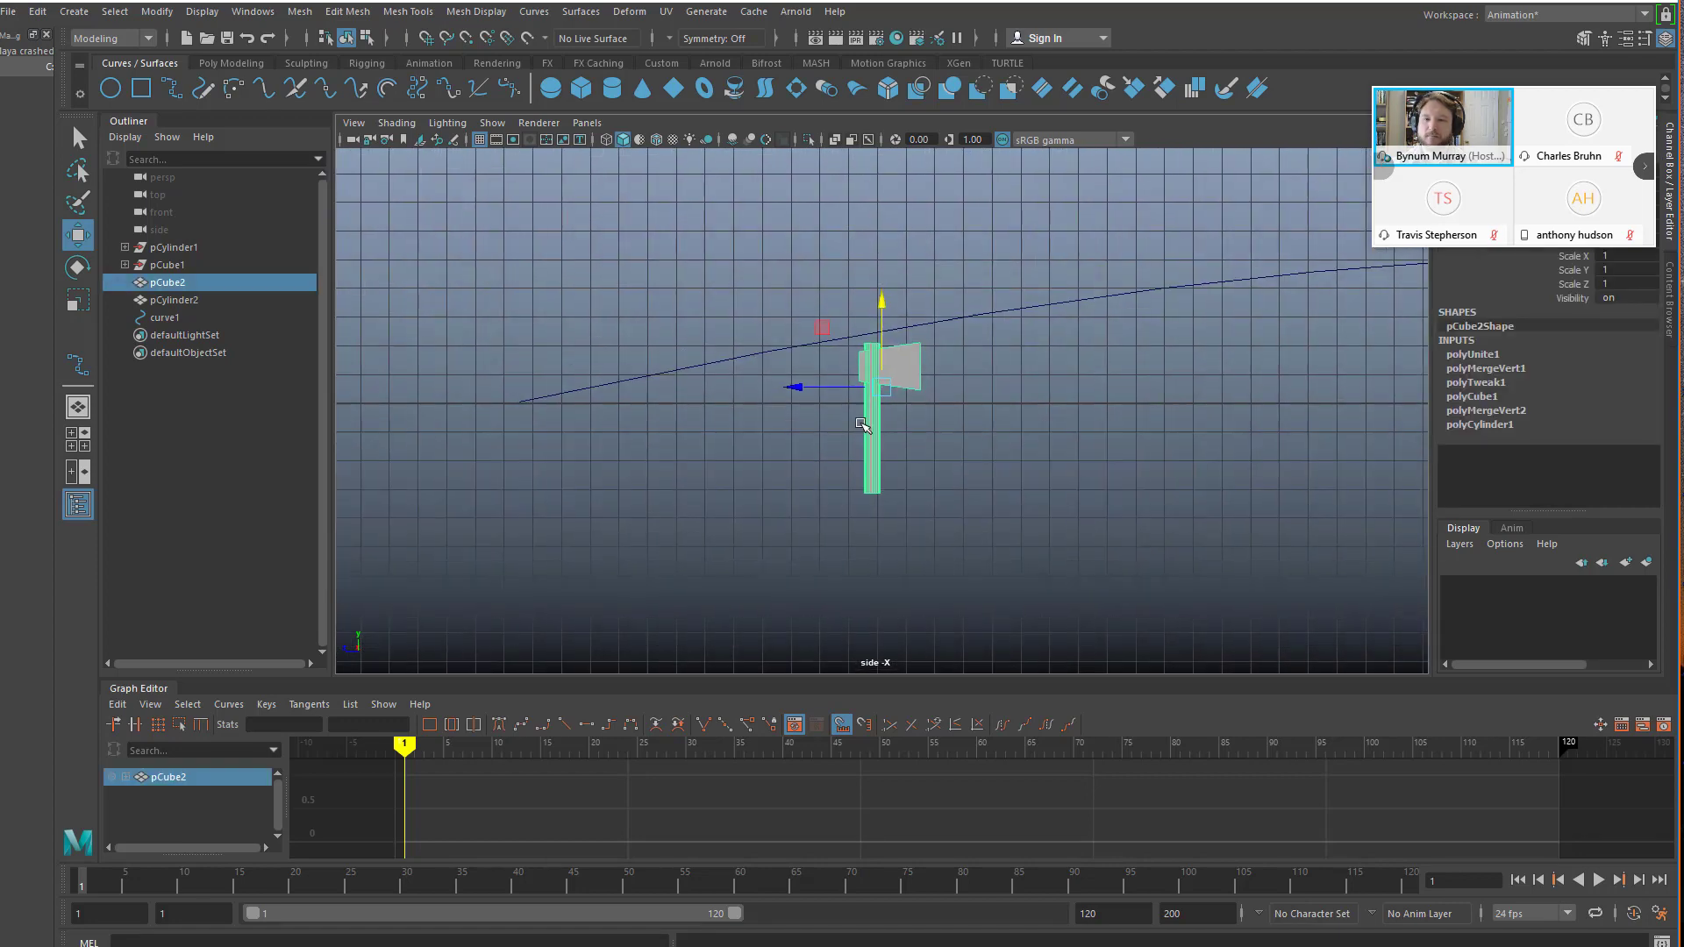
{"action": "left_click", "coordinate": [812, 436]}
{"action": "left_click", "coordinate": [880, 393]}
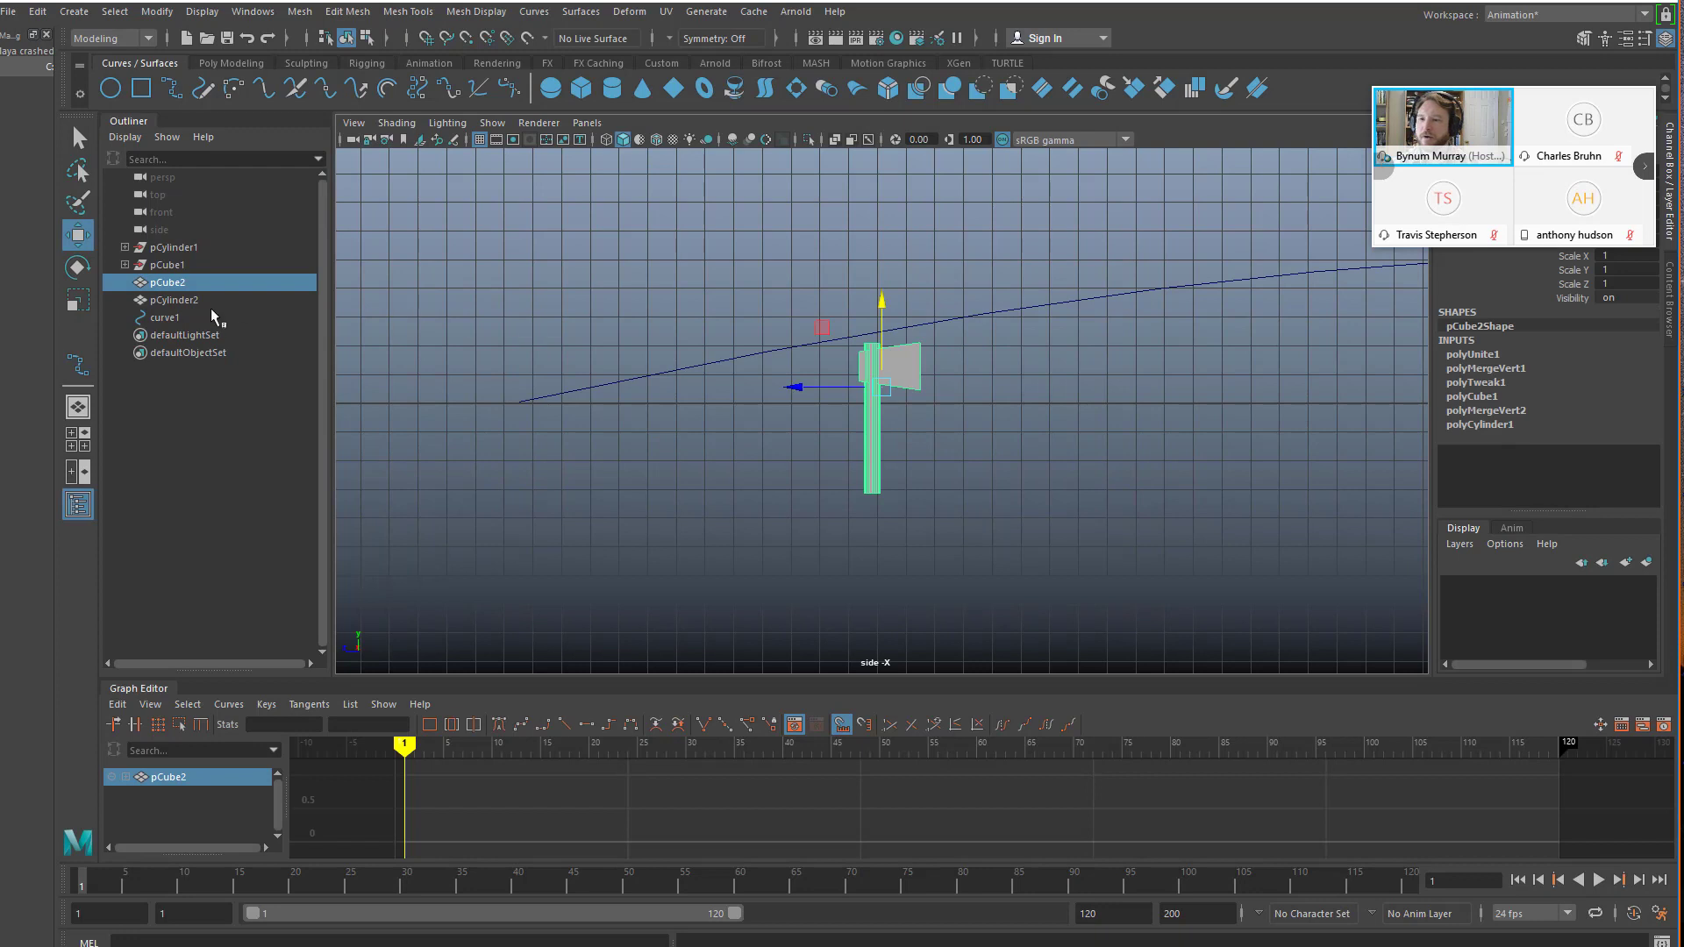
{"action": "double_click", "coordinate": [166, 282]}
{"action": "type", "text": "Axe"}
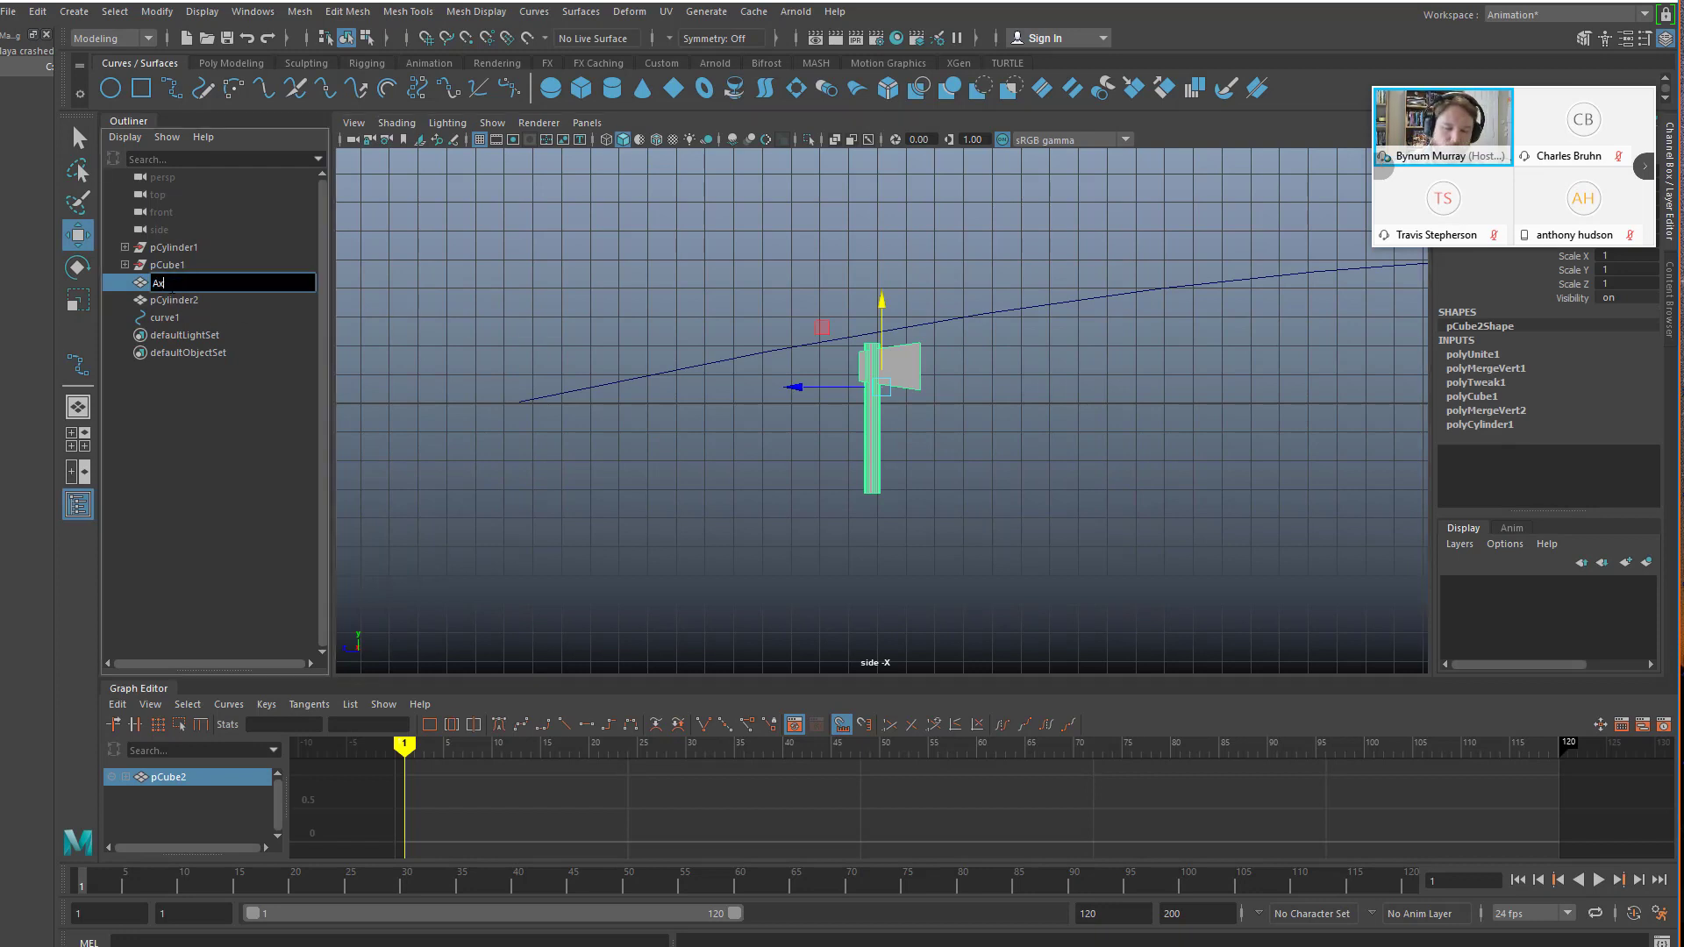
{"action": "key", "text": "Return"}
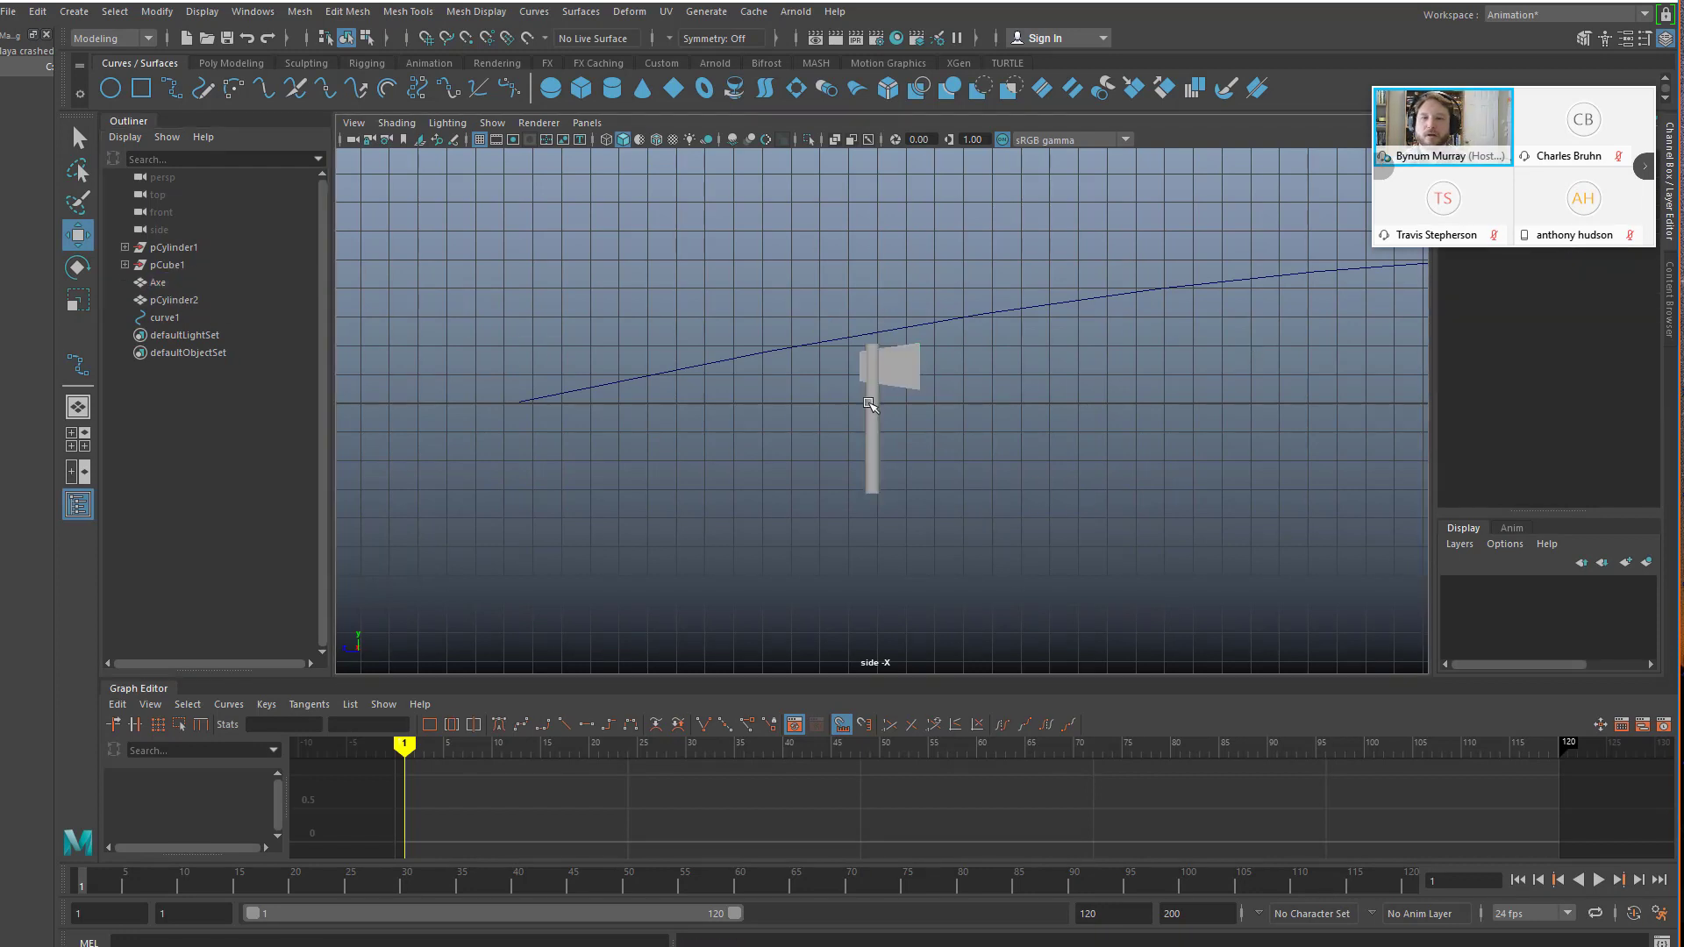
- Attach the axe to the flight curve as a motion path, using the Animation menu set
{"action": "left_click", "coordinate": [1009, 313], "text": "shift"}
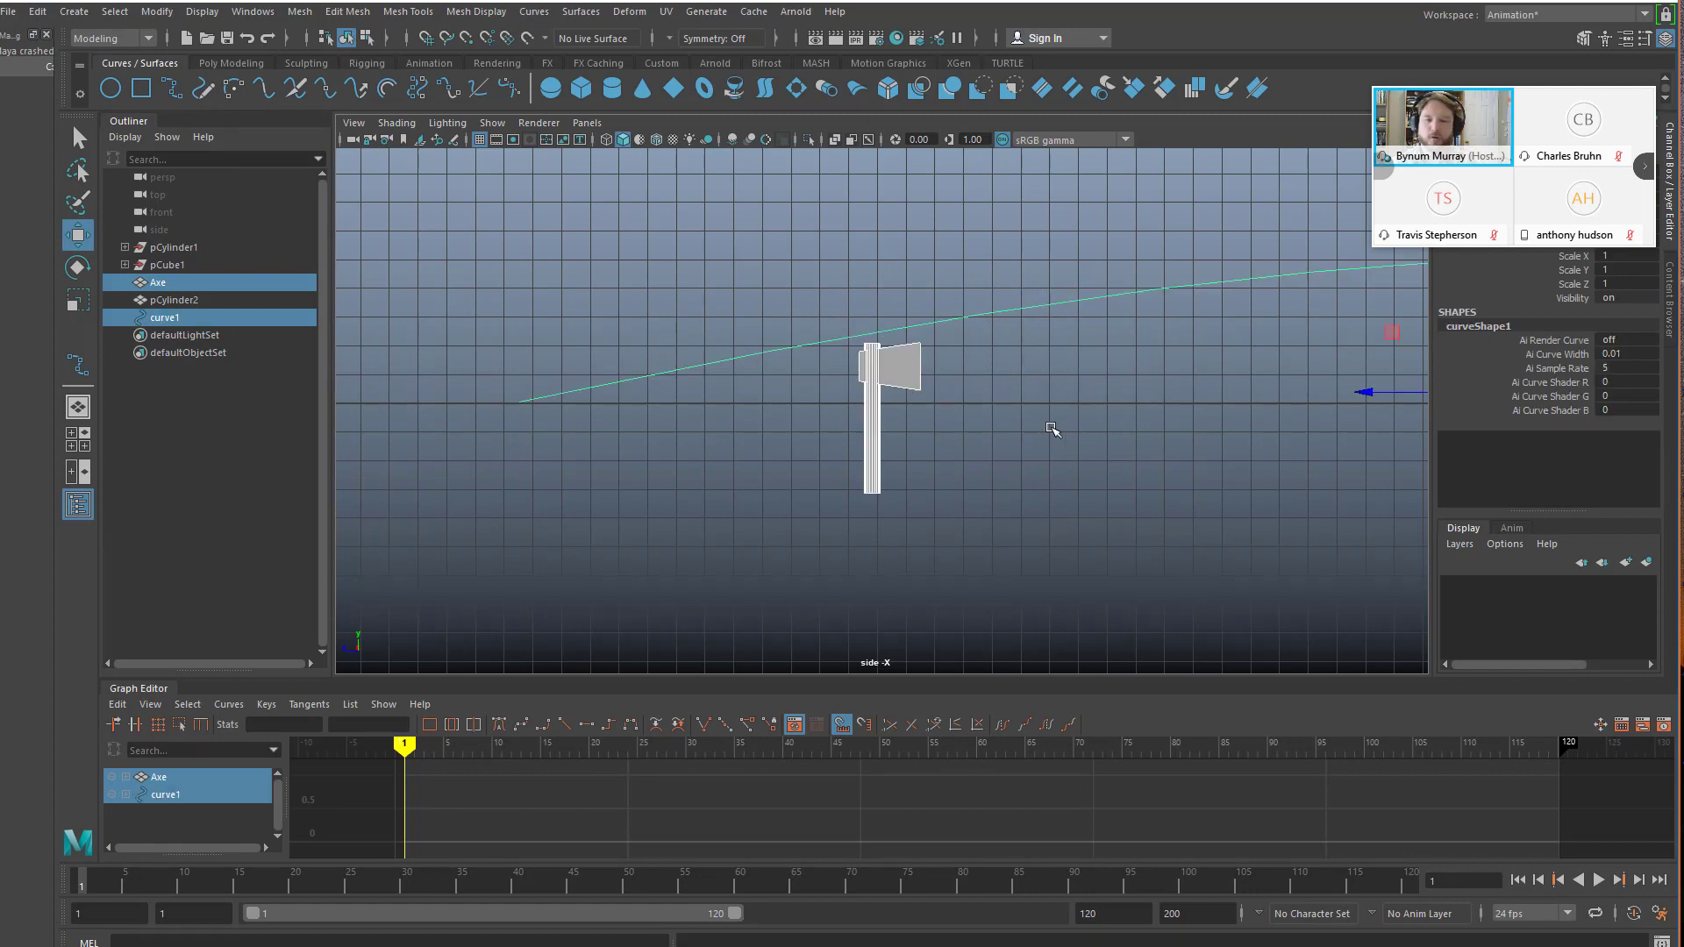
{"action": "middle_click_drag", "start_coordinate": [1053, 430], "coordinate": [775, 450], "text": "alt"}
{"action": "left_click", "coordinate": [100, 37]}
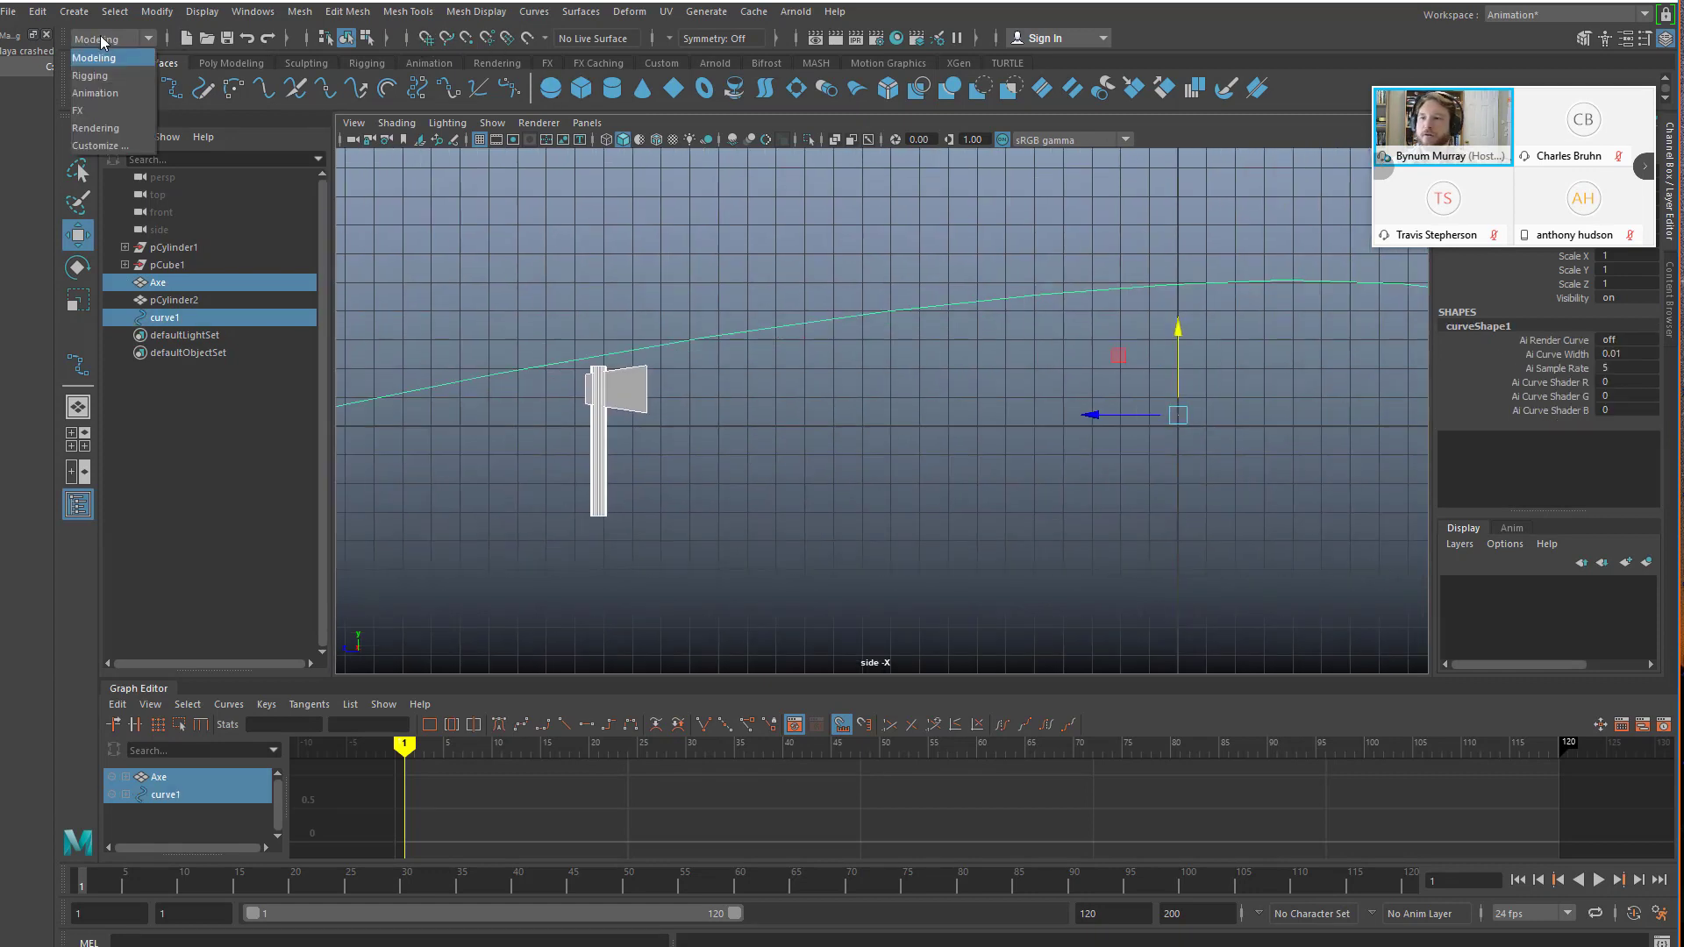
{"action": "left_click", "coordinate": [95, 92]}
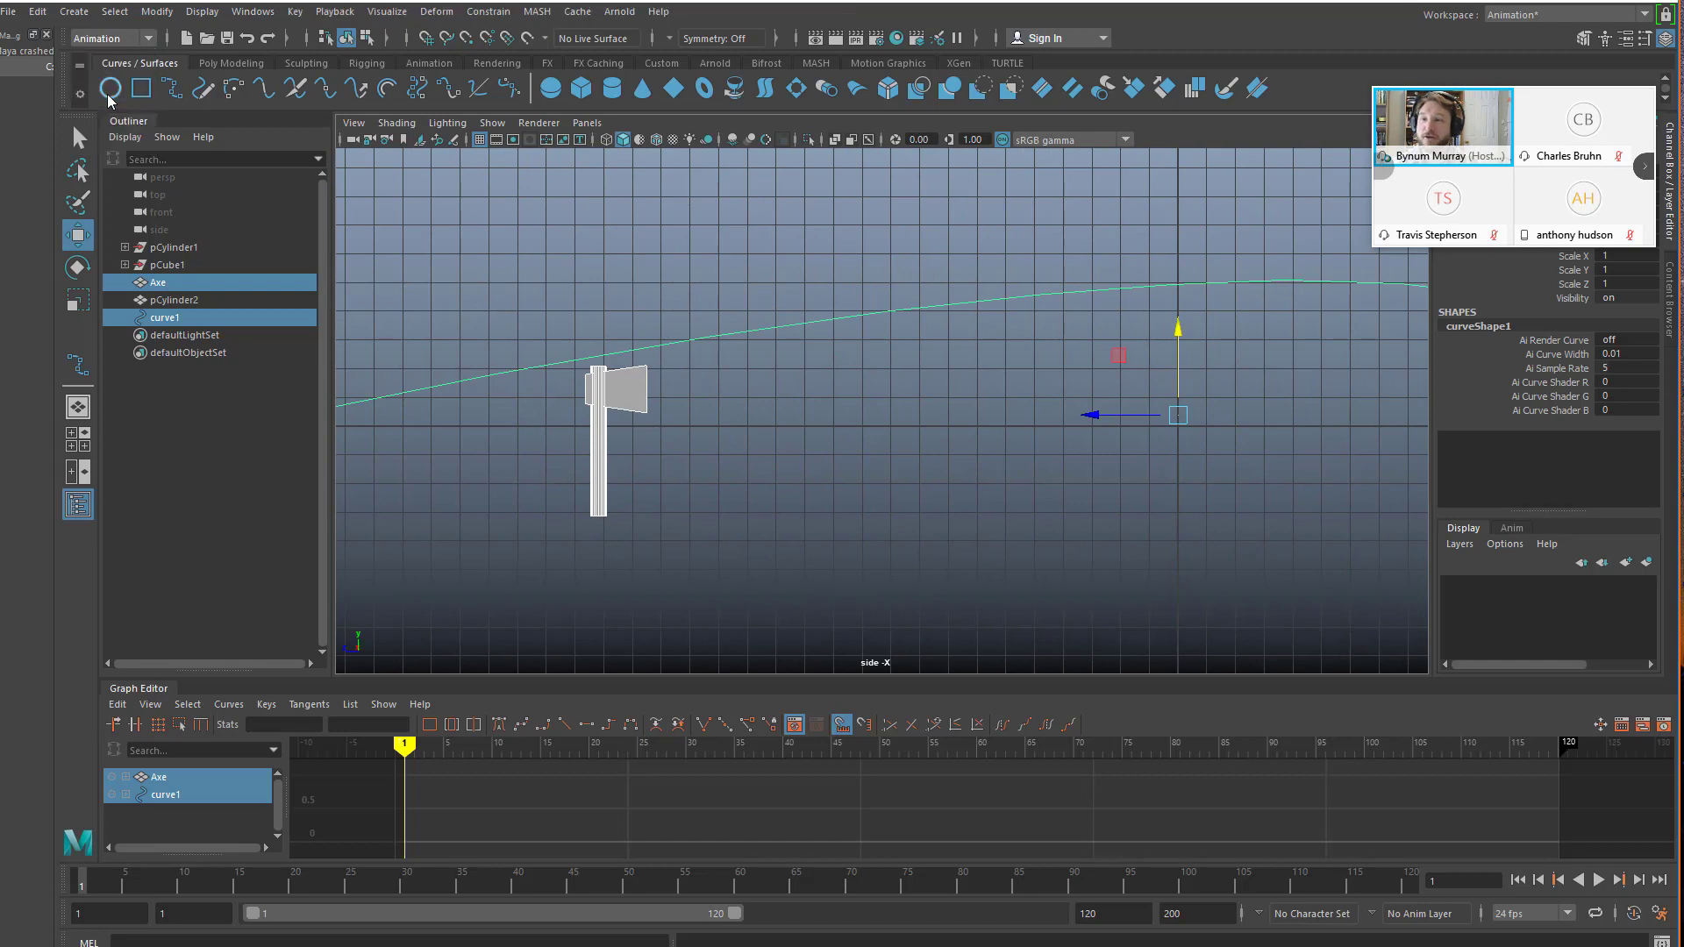
{"action": "left_click", "coordinate": [488, 12]}
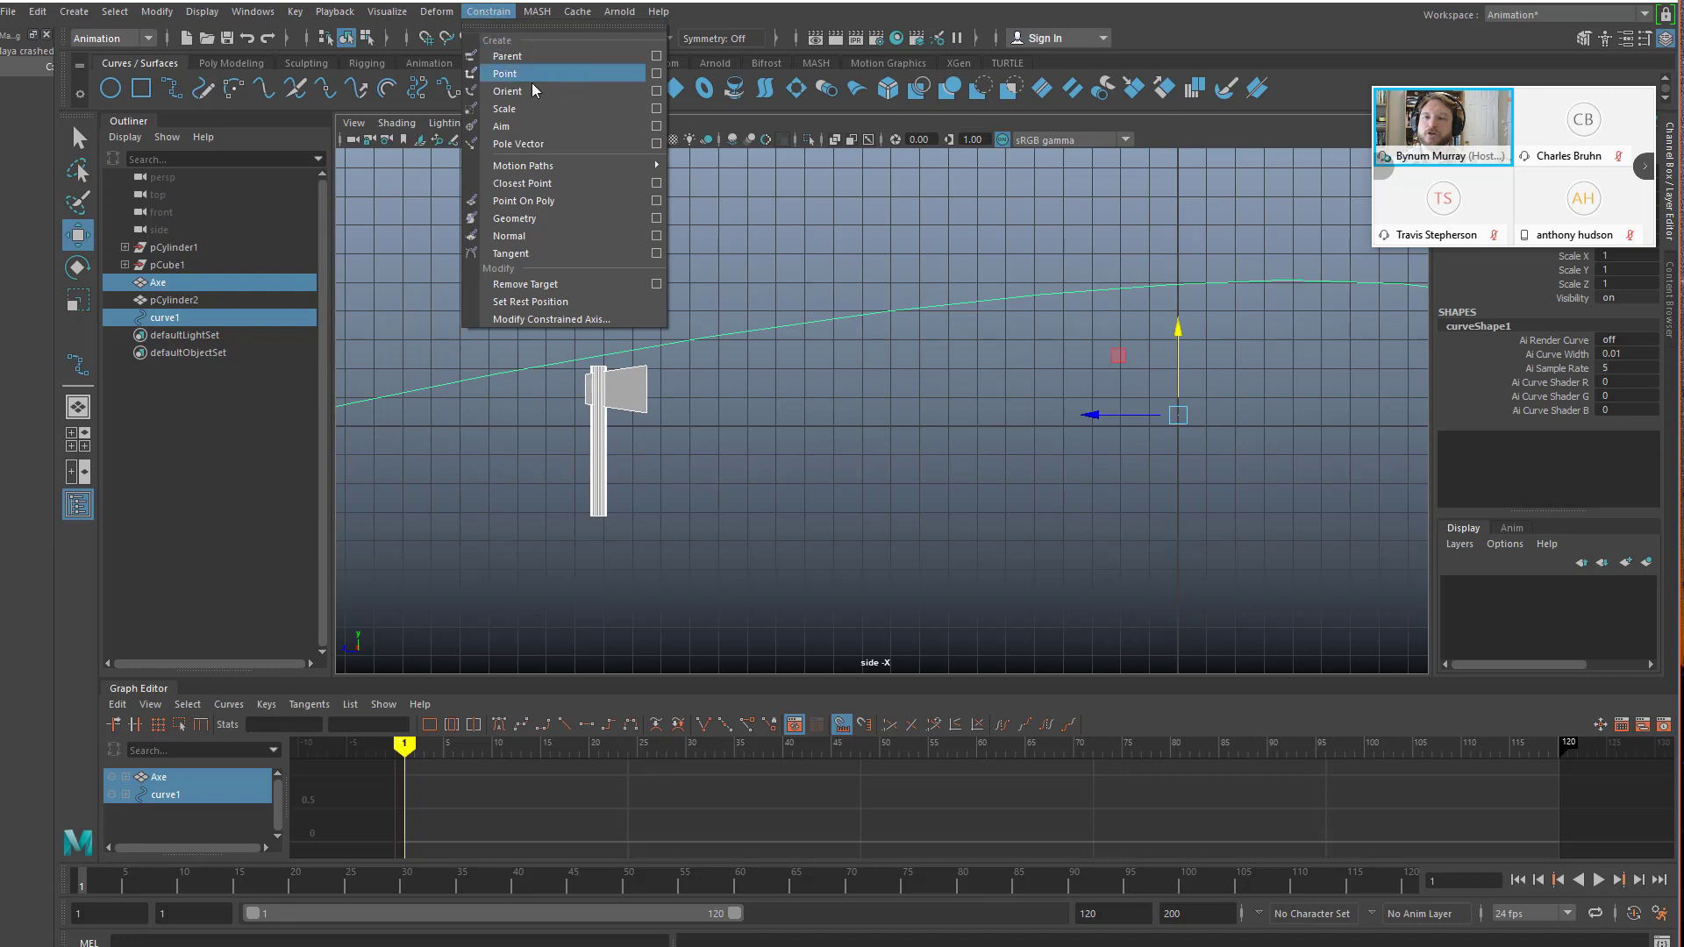
{"action": "mouse_move", "coordinate": [562, 163]}
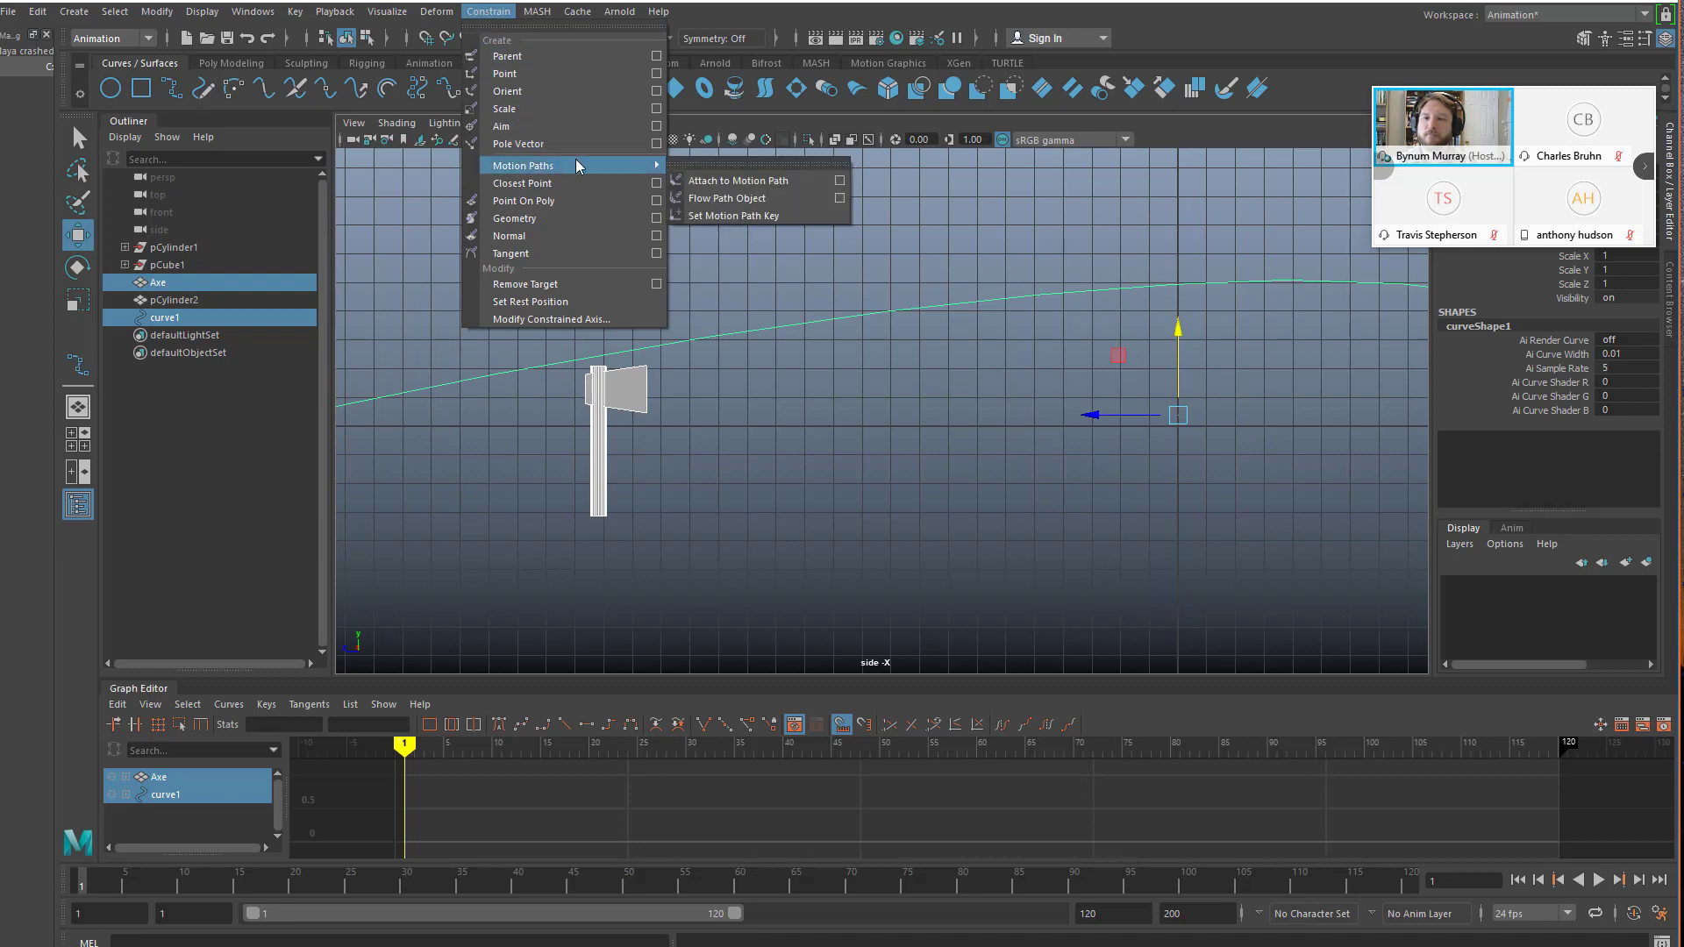
{"action": "left_click", "coordinate": [729, 180]}
{"action": "scroll", "coordinate": [964, 416], "scroll_direction": "down", "scroll_amount": 2}
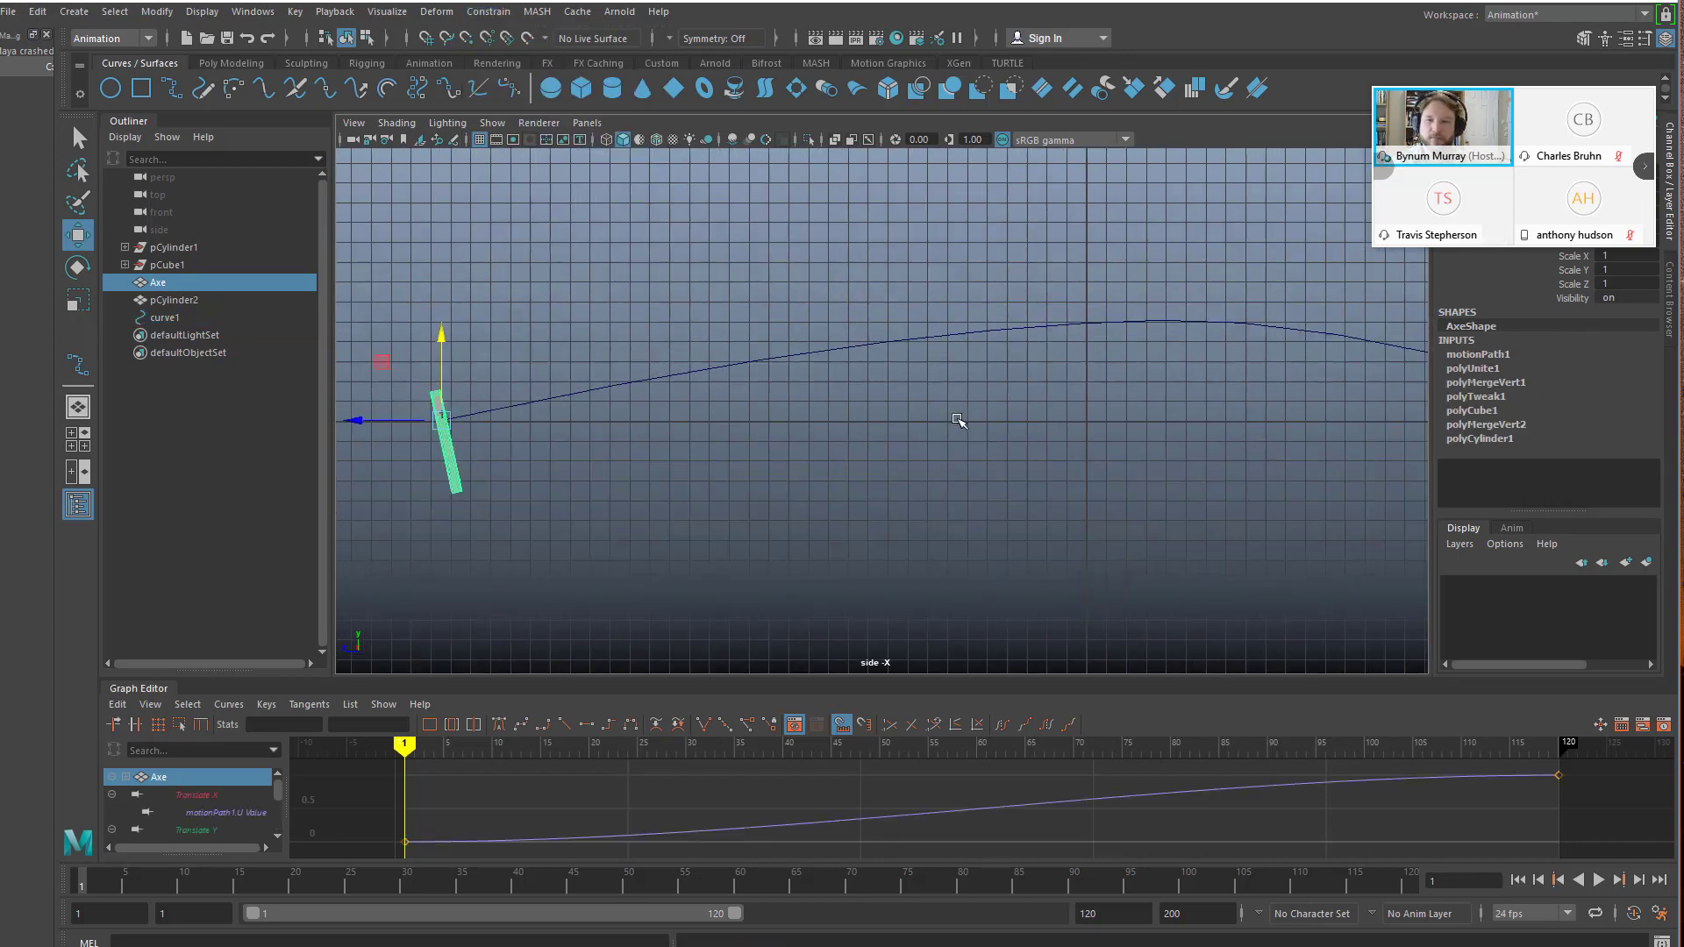
- Examine the axe's orientation at the start of the path in the side and perspective views
{"action": "middle_click_drag", "start_coordinate": [541, 447], "coordinate": [861, 422], "text": "alt"}
{"action": "scroll", "coordinate": [921, 400], "scroll_direction": "up", "scroll_amount": 4}
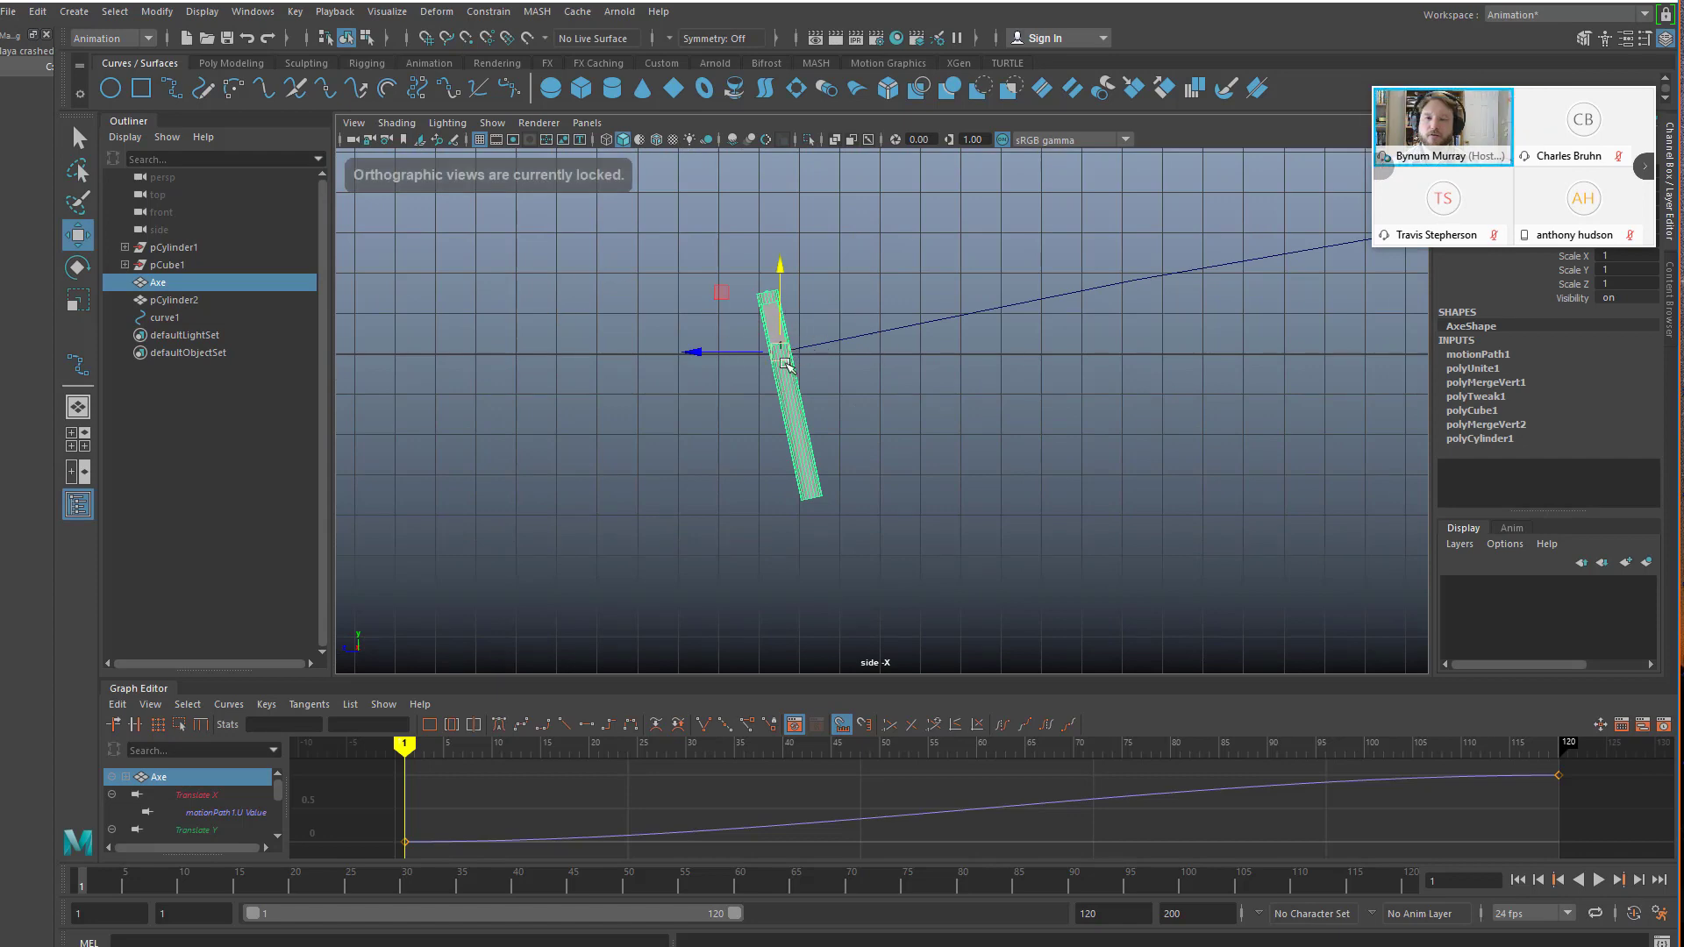
{"action": "key", "text": "space"}
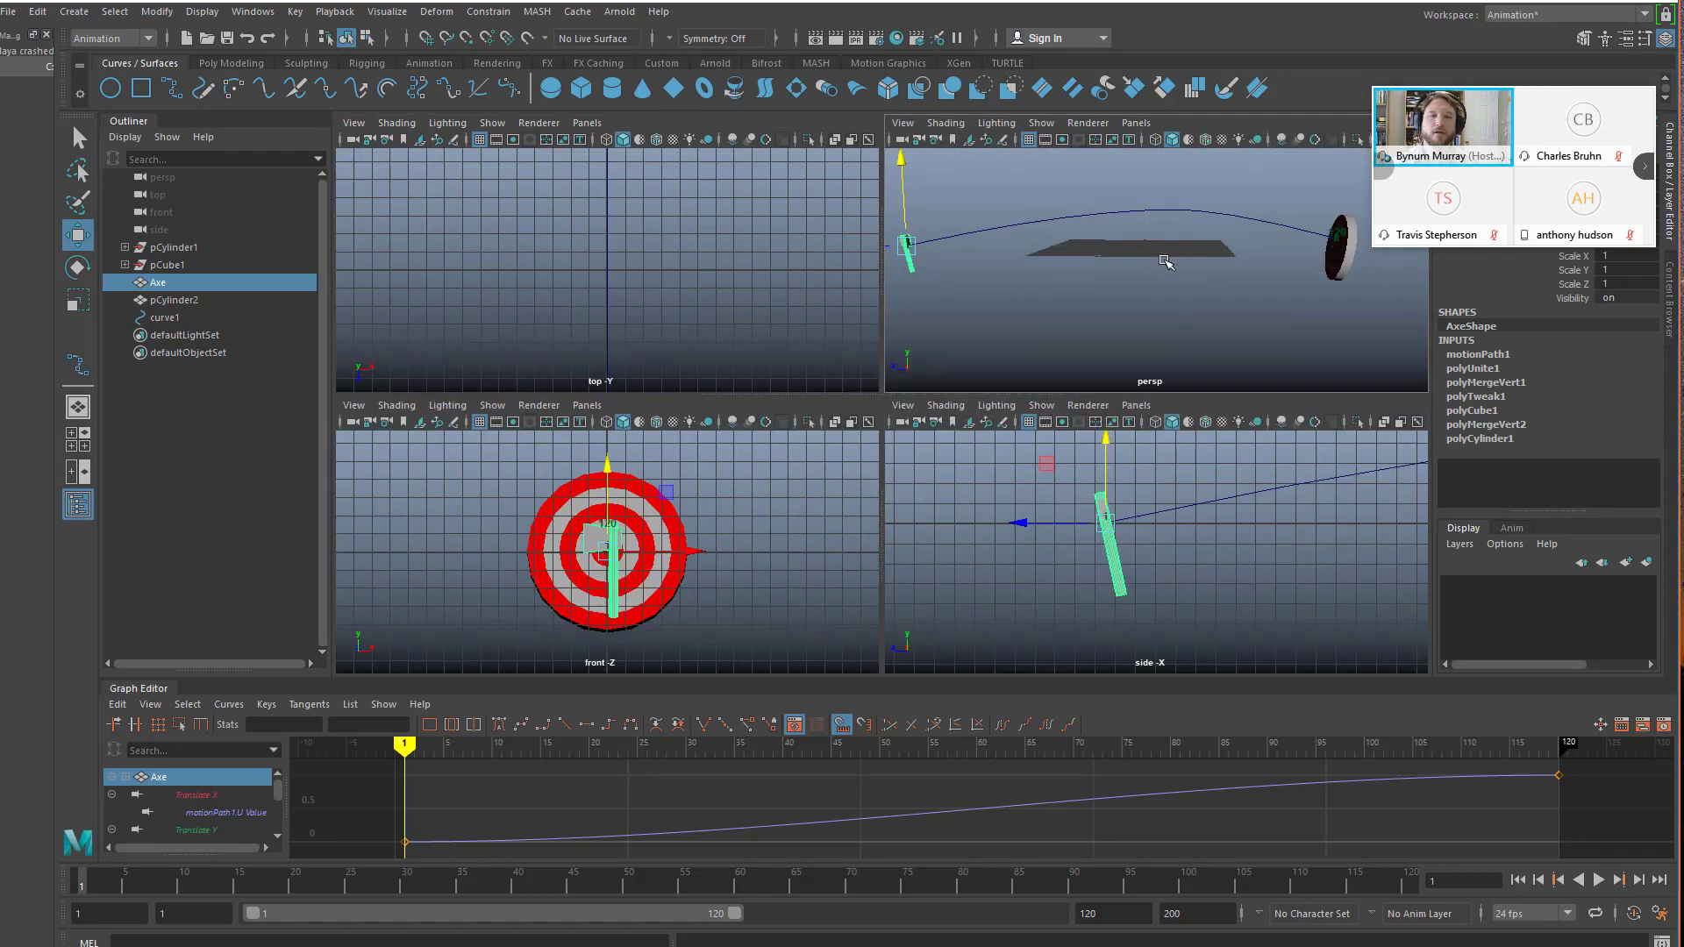
{"action": "key", "text": "space"}
{"action": "left_click_drag", "start_coordinate": [833, 415], "coordinate": [745, 394], "text": "alt"}
{"action": "left_click", "coordinate": [708, 340]}
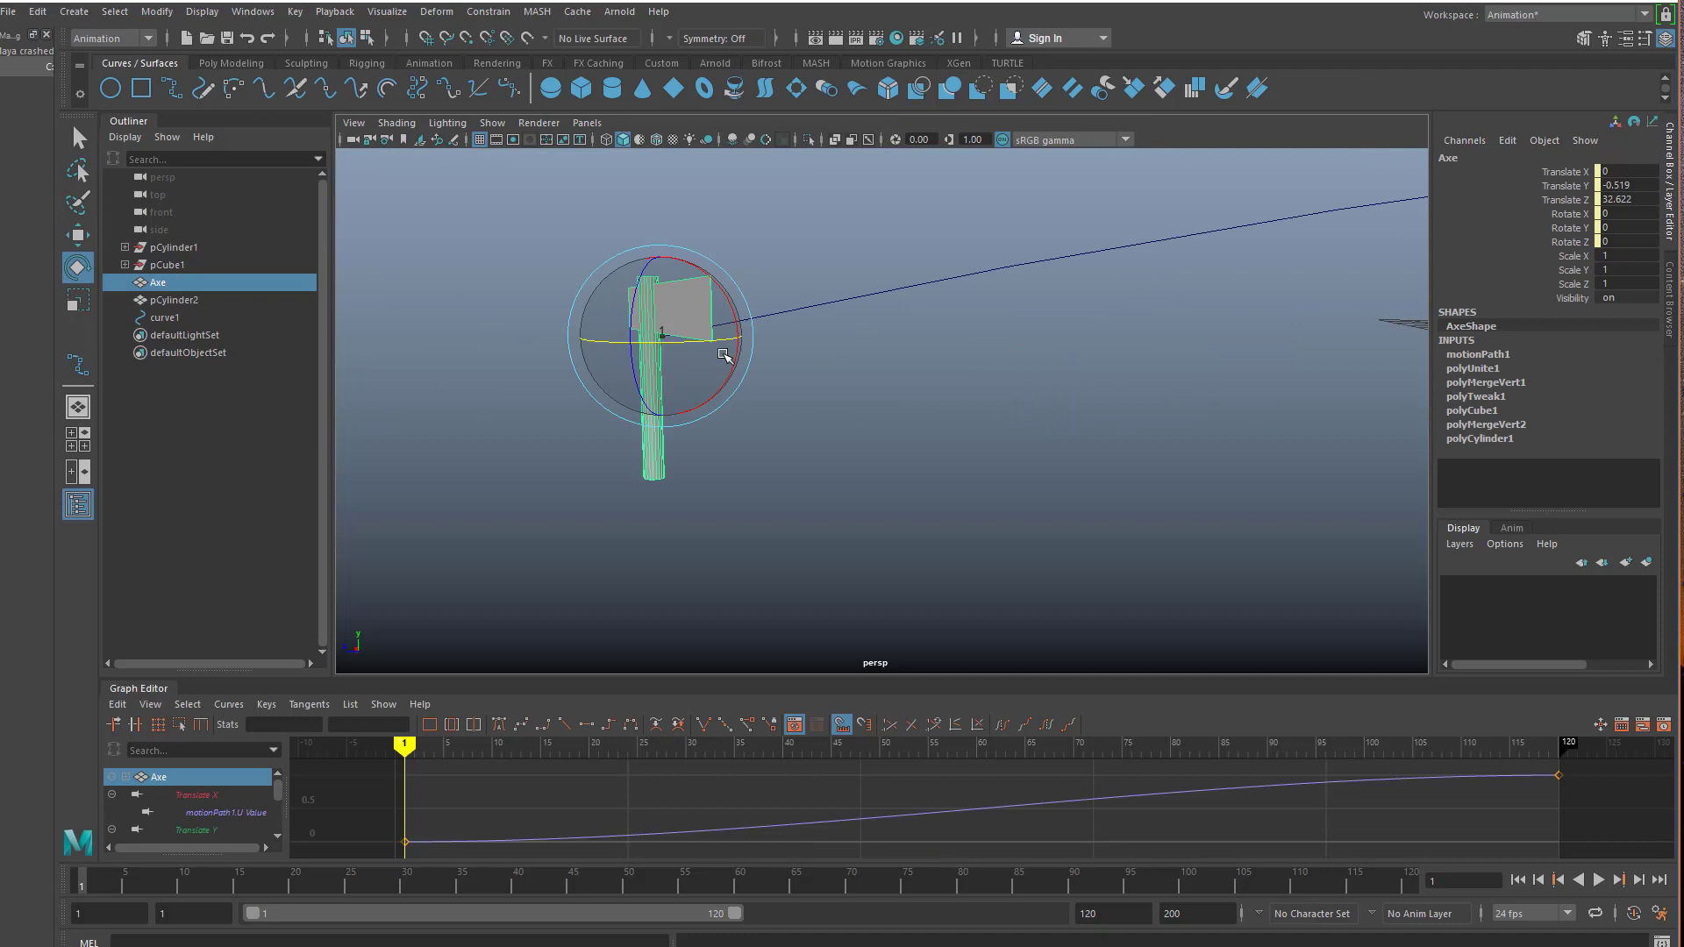
{"action": "scroll", "coordinate": [740, 376], "scroll_direction": "down", "scroll_amount": 8}
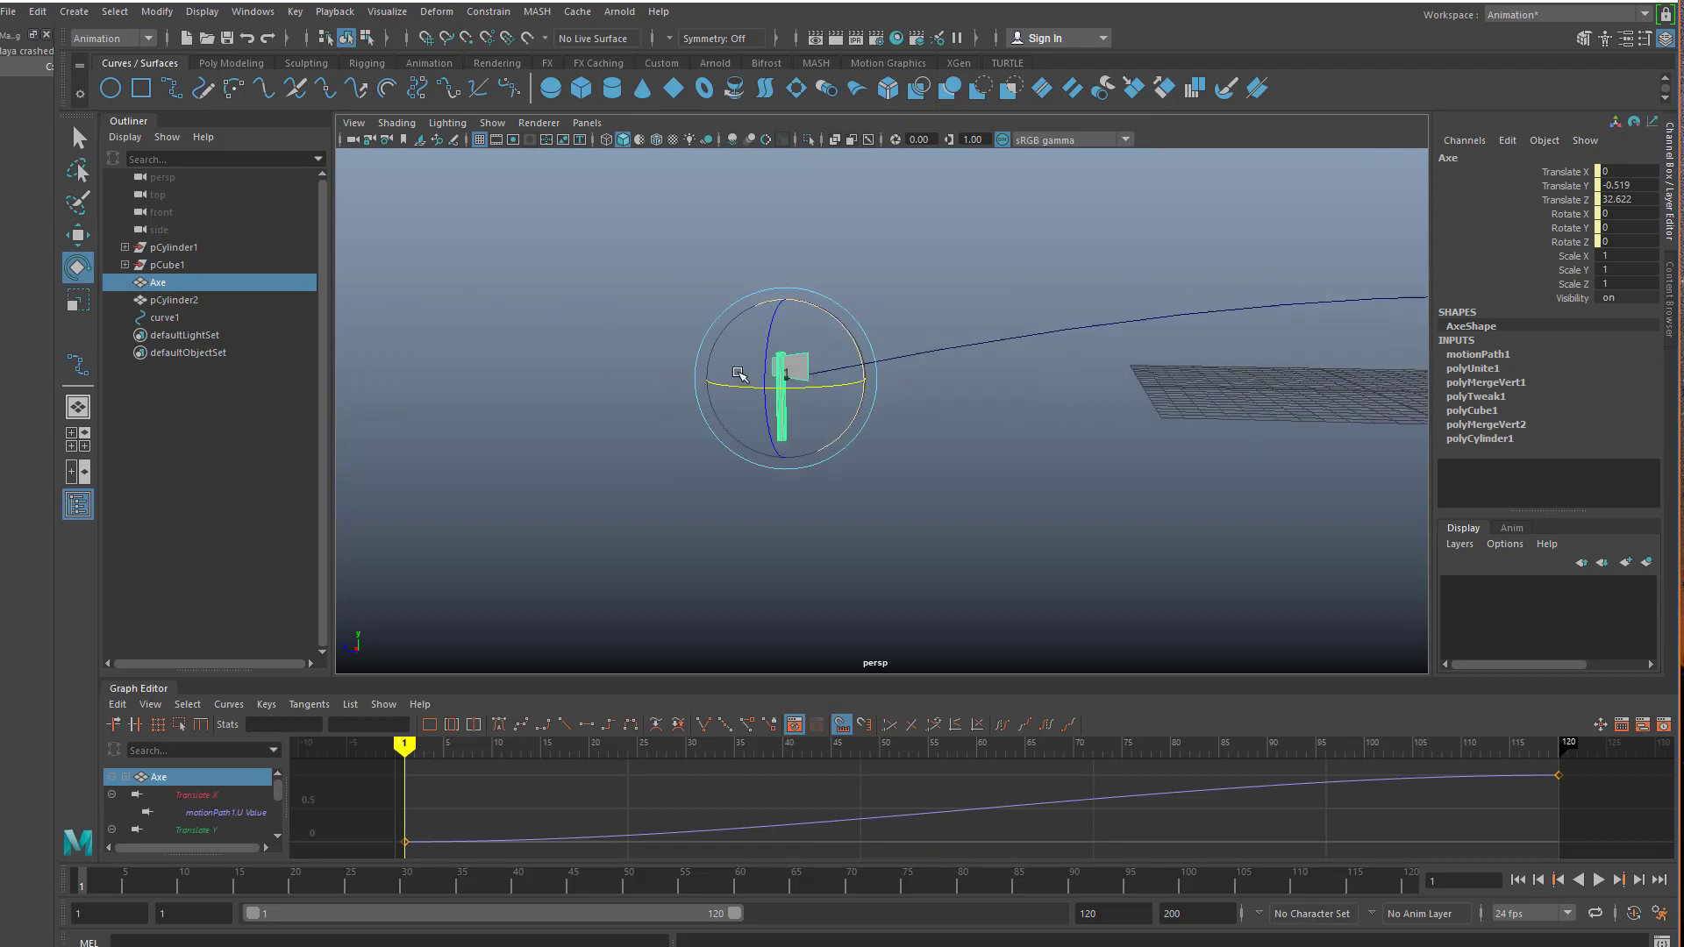
{"action": "middle_click_drag", "start_coordinate": [974, 386], "coordinate": [787, 405], "text": "alt"}
{"action": "scroll", "coordinate": [850, 535], "scroll_direction": "up", "scroll_amount": 3}
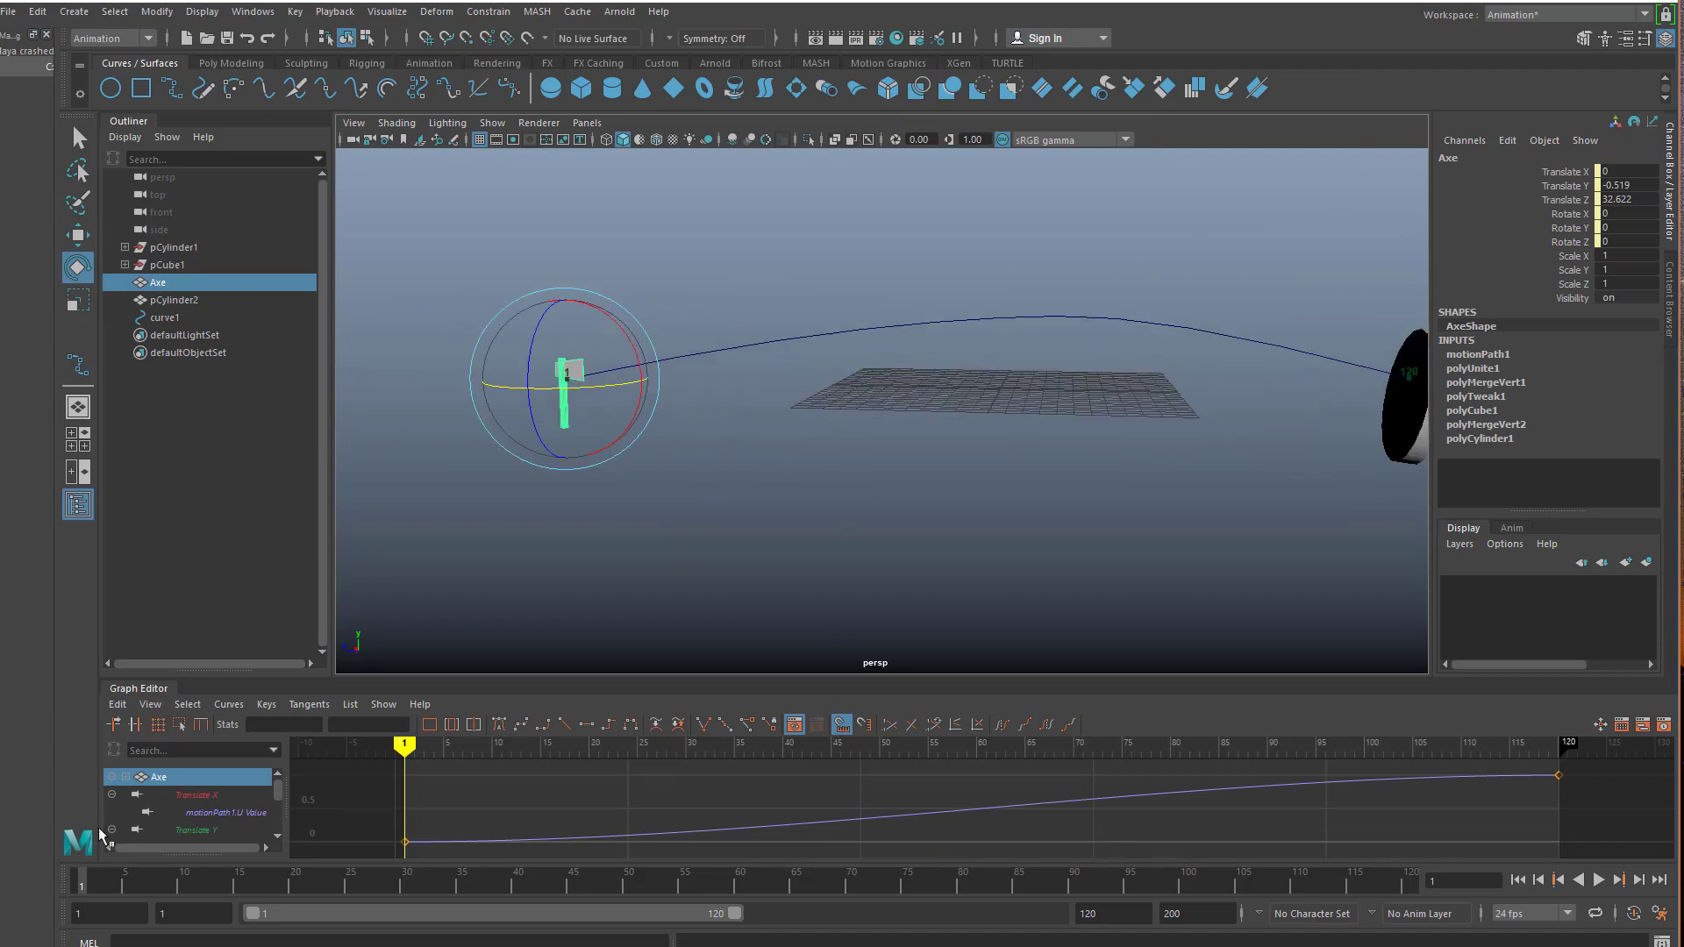
- Enlarge the Graph Editor to show the axe's full motion path animation curve
{"action": "left_click_drag", "start_coordinate": [609, 673], "coordinate": [535, 494]}
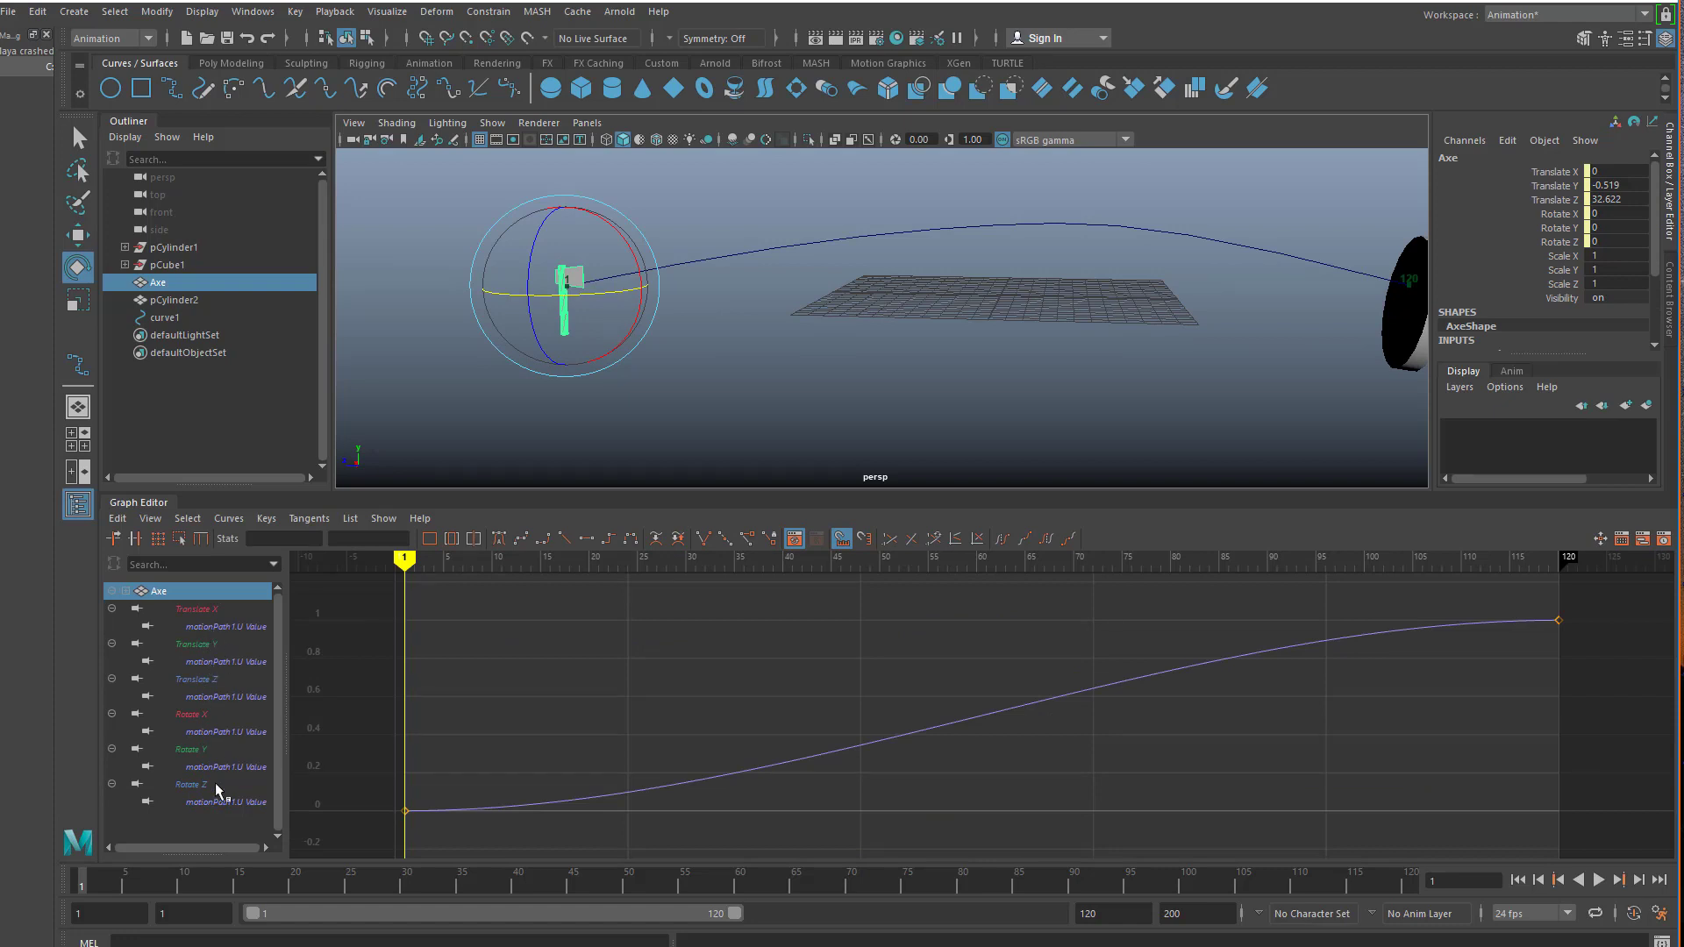
{"action": "left_click", "coordinate": [707, 670]}
{"action": "scroll", "coordinate": [660, 687], "scroll_direction": "down", "scroll_amount": 2}
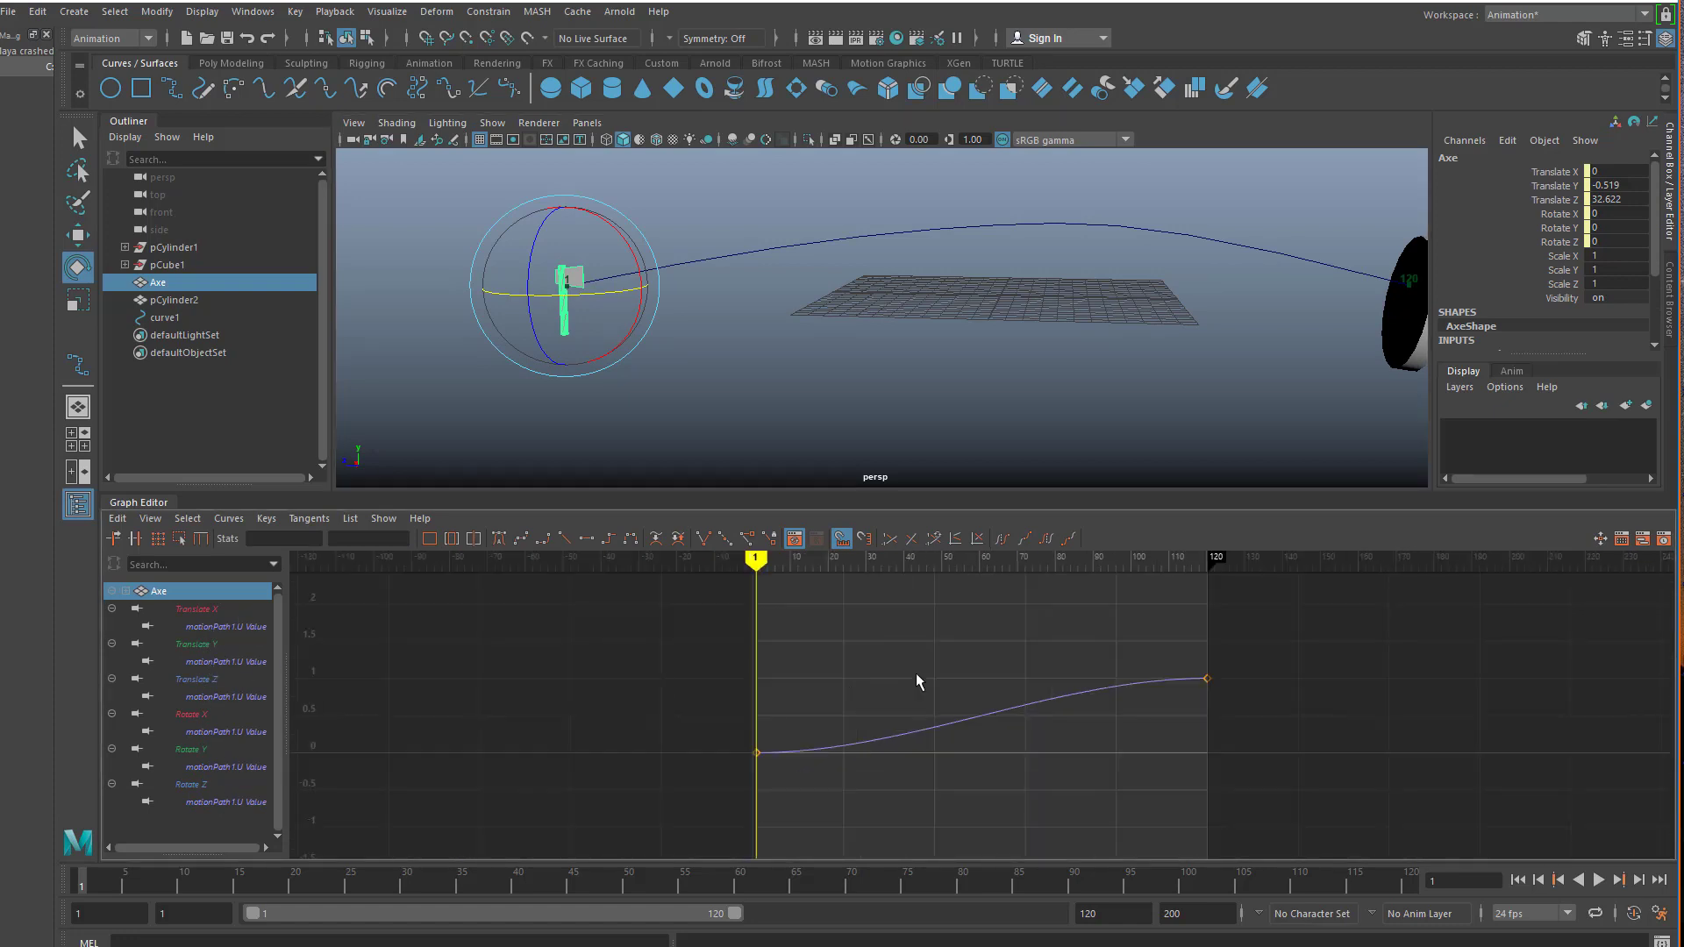
{"action": "scroll", "coordinate": [790, 620], "scroll_direction": "up", "scroll_amount": 1}
- Play back the axe's flight along the path from before frame 1, and stop it near the target
{"action": "mouse_move", "coordinate": [613, 559]}
{"action": "left_mouse_down"}
{"action": "mouse_move", "coordinate": [1338, 586]}
{"action": "mouse_move", "coordinate": [613, 654]}
{"action": "mouse_move", "coordinate": [1278, 647]}
{"action": "mouse_move", "coordinate": [714, 676]}
{"action": "mouse_move", "coordinate": [970, 676]}
{"action": "mouse_move", "coordinate": [614, 676]}
{"action": "left_mouse_up"}
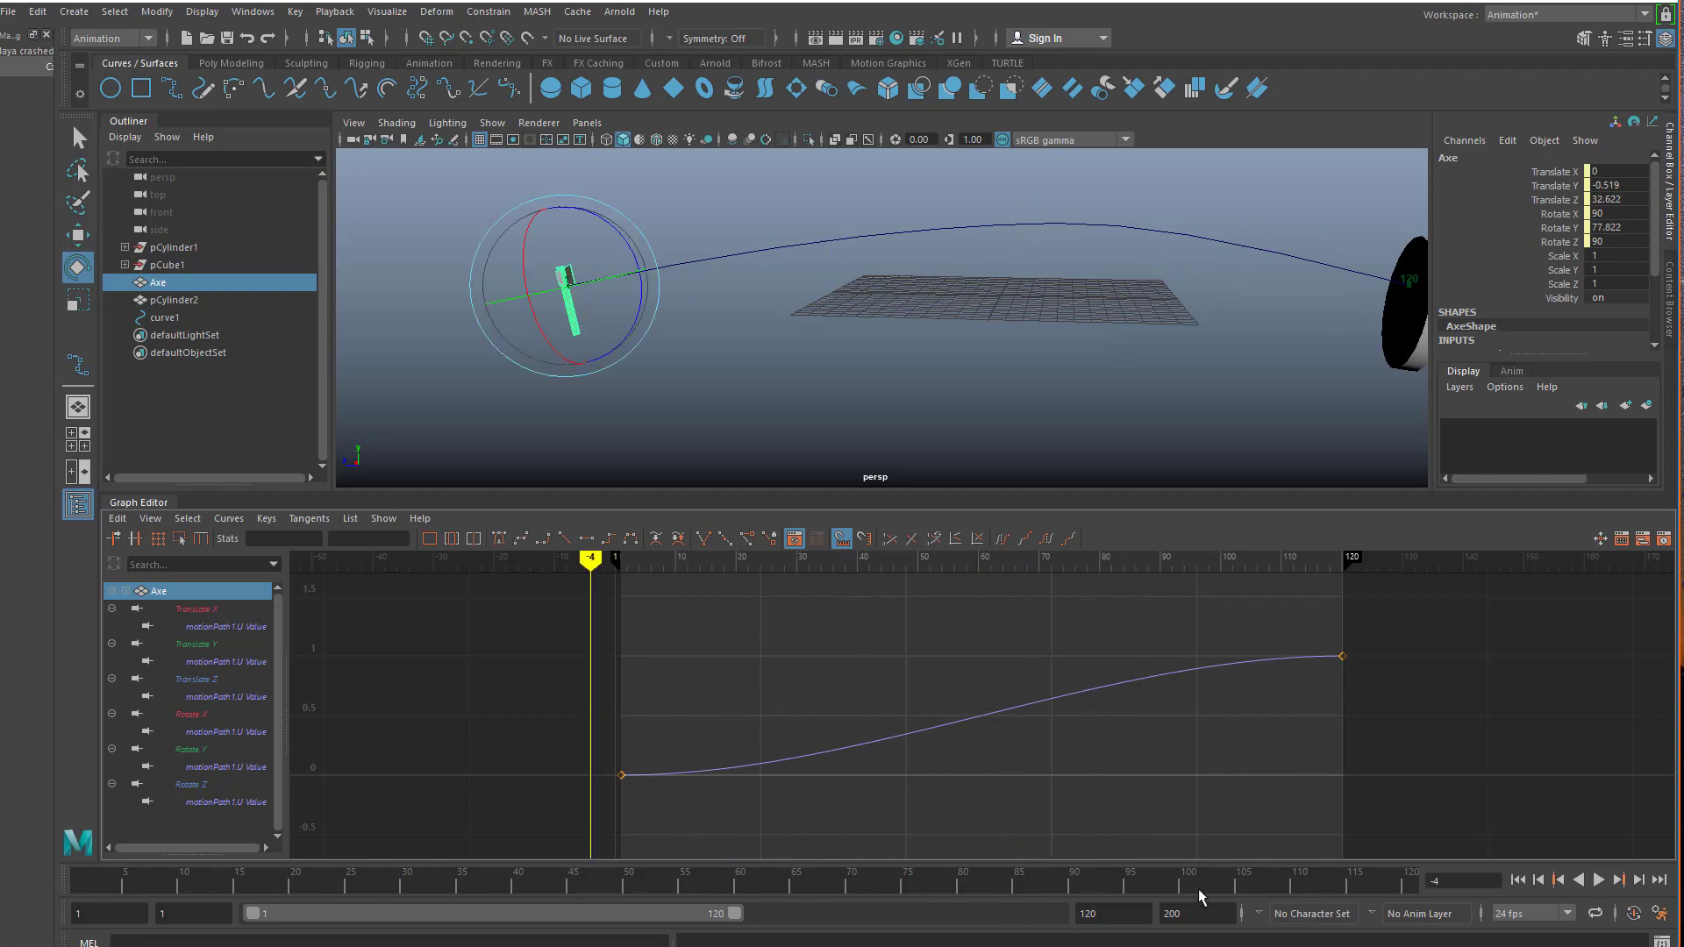
{"action": "left_click", "coordinate": [1599, 881]}
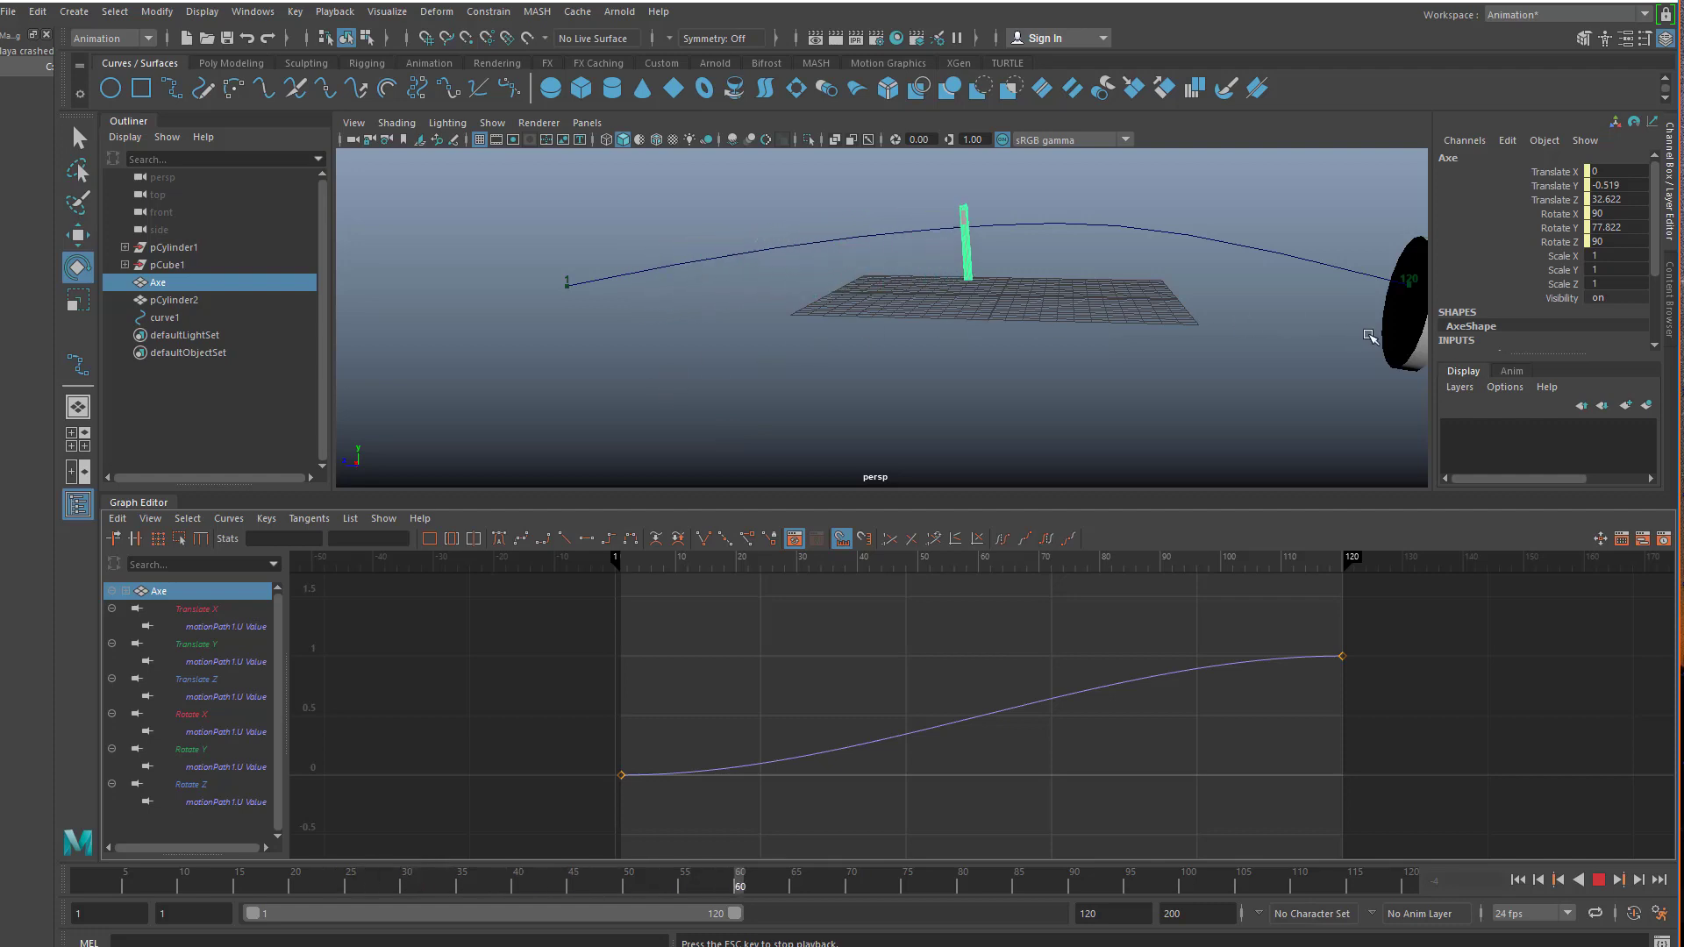
{"action": "left_click", "coordinate": [1597, 880]}
{"action": "key", "text": "f"}
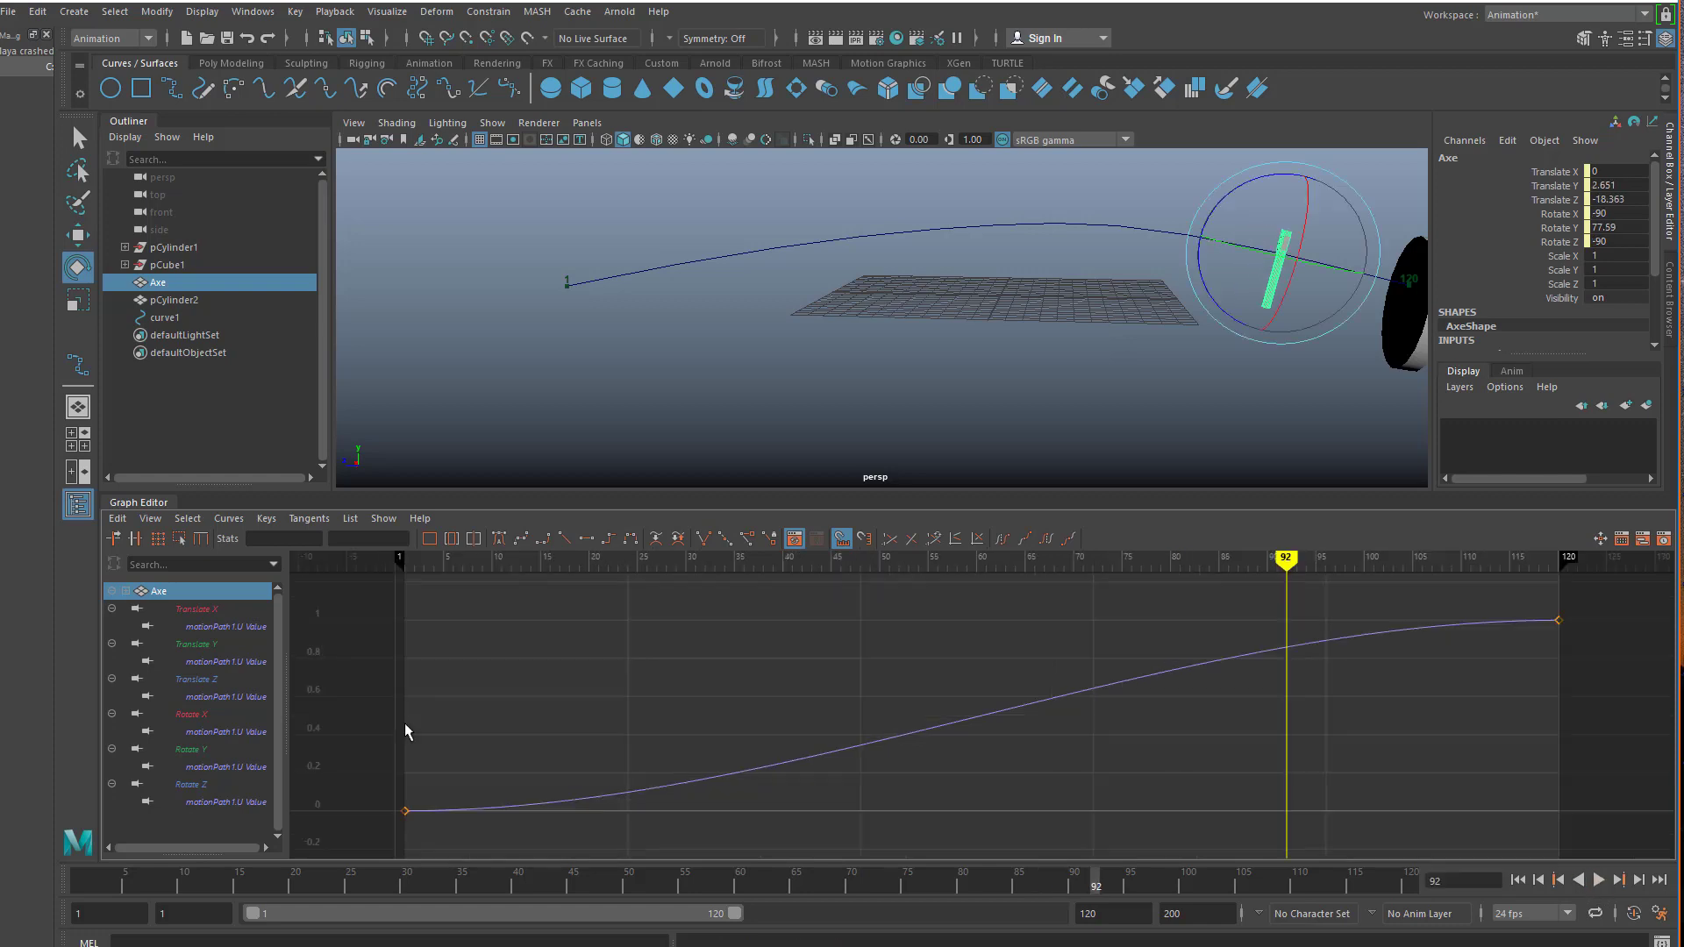
- Try to raise the first key of the axe's motion path animation curve, and undo the change
{"action": "scroll", "coordinate": [392, 749], "scroll_direction": "down", "scroll_amount": 4}
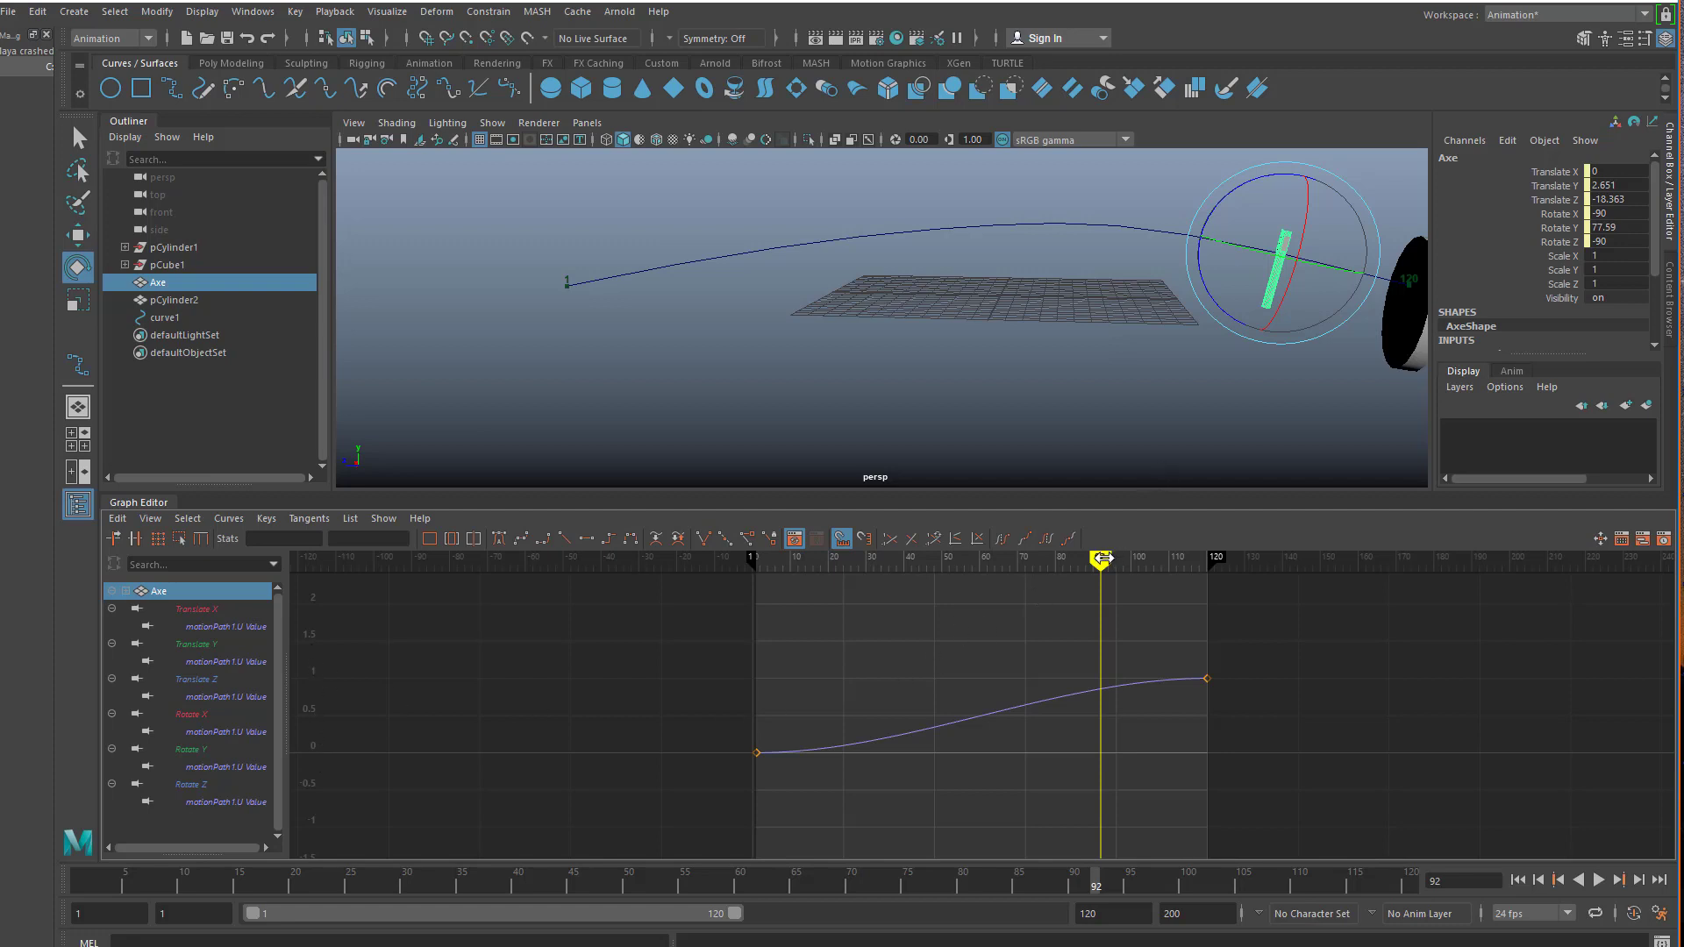
{"action": "mouse_move", "coordinate": [1100, 558]}
{"action": "left_mouse_down"}
{"action": "mouse_move", "coordinate": [778, 557]}
{"action": "mouse_move", "coordinate": [793, 558]}
{"action": "left_mouse_up"}
{"action": "left_click_drag", "start_coordinate": [733, 677], "coordinate": [787, 774]}
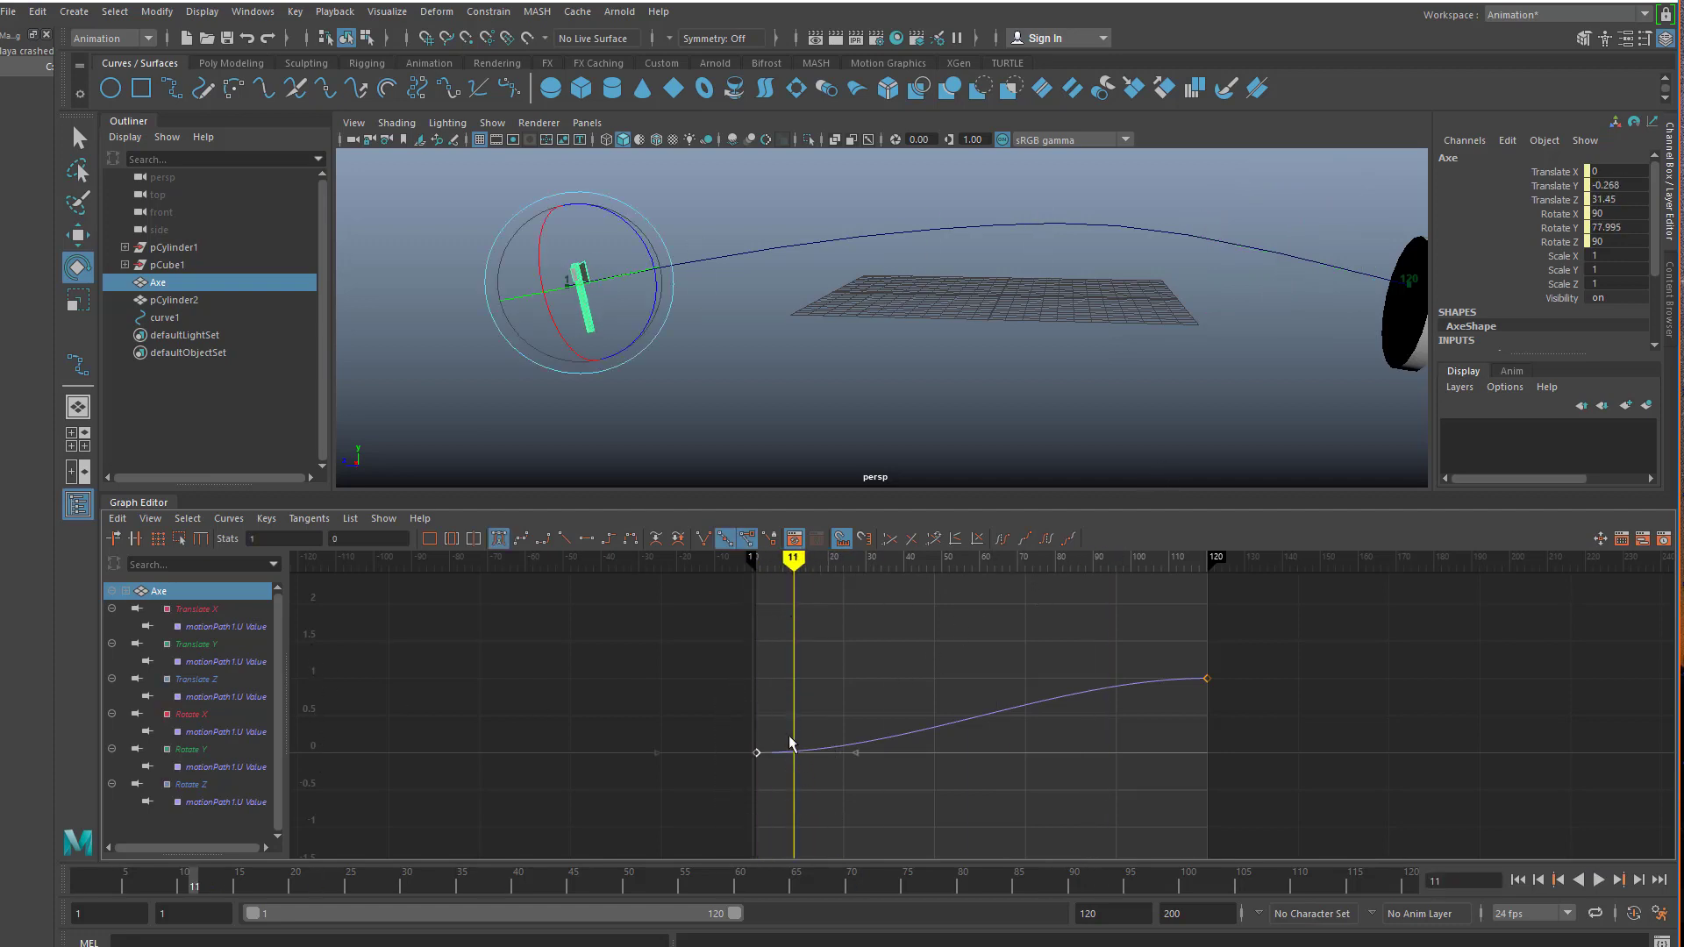
{"action": "mouse_move", "coordinate": [770, 739]}
{"action": "middle_mouse_down", "text": "shift"}
{"action": "mouse_move", "coordinate": [770, 661]}
{"action": "mouse_move", "coordinate": [778, 721]}
{"action": "middle_mouse_up", "text": "shift"}
{"action": "key", "text": "ctrl+z"}
- Go to frame 1 and raise the motion path animation curve's first key to a value of about 0.083
{"action": "scroll", "coordinate": [797, 747], "scroll_direction": "up", "scroll_amount": 3}
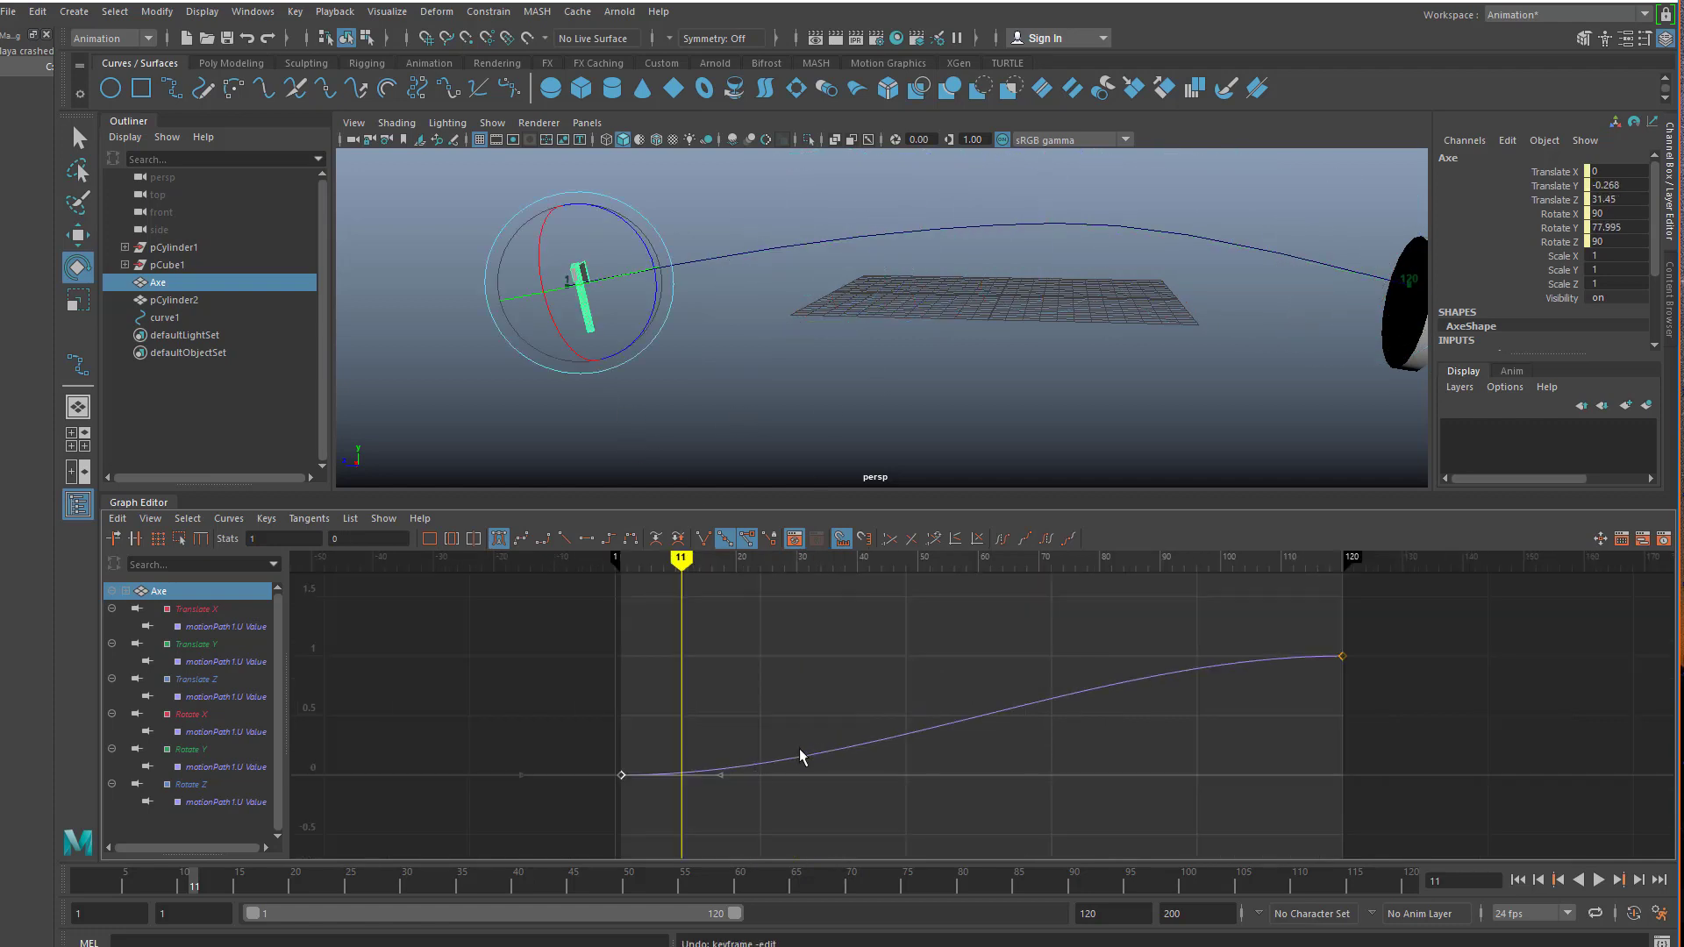
{"action": "middle_click_drag", "start_coordinate": [797, 749], "coordinate": [1018, 691], "text": "alt"}
{"action": "scroll", "coordinate": [908, 689], "scroll_direction": "up", "scroll_amount": 6}
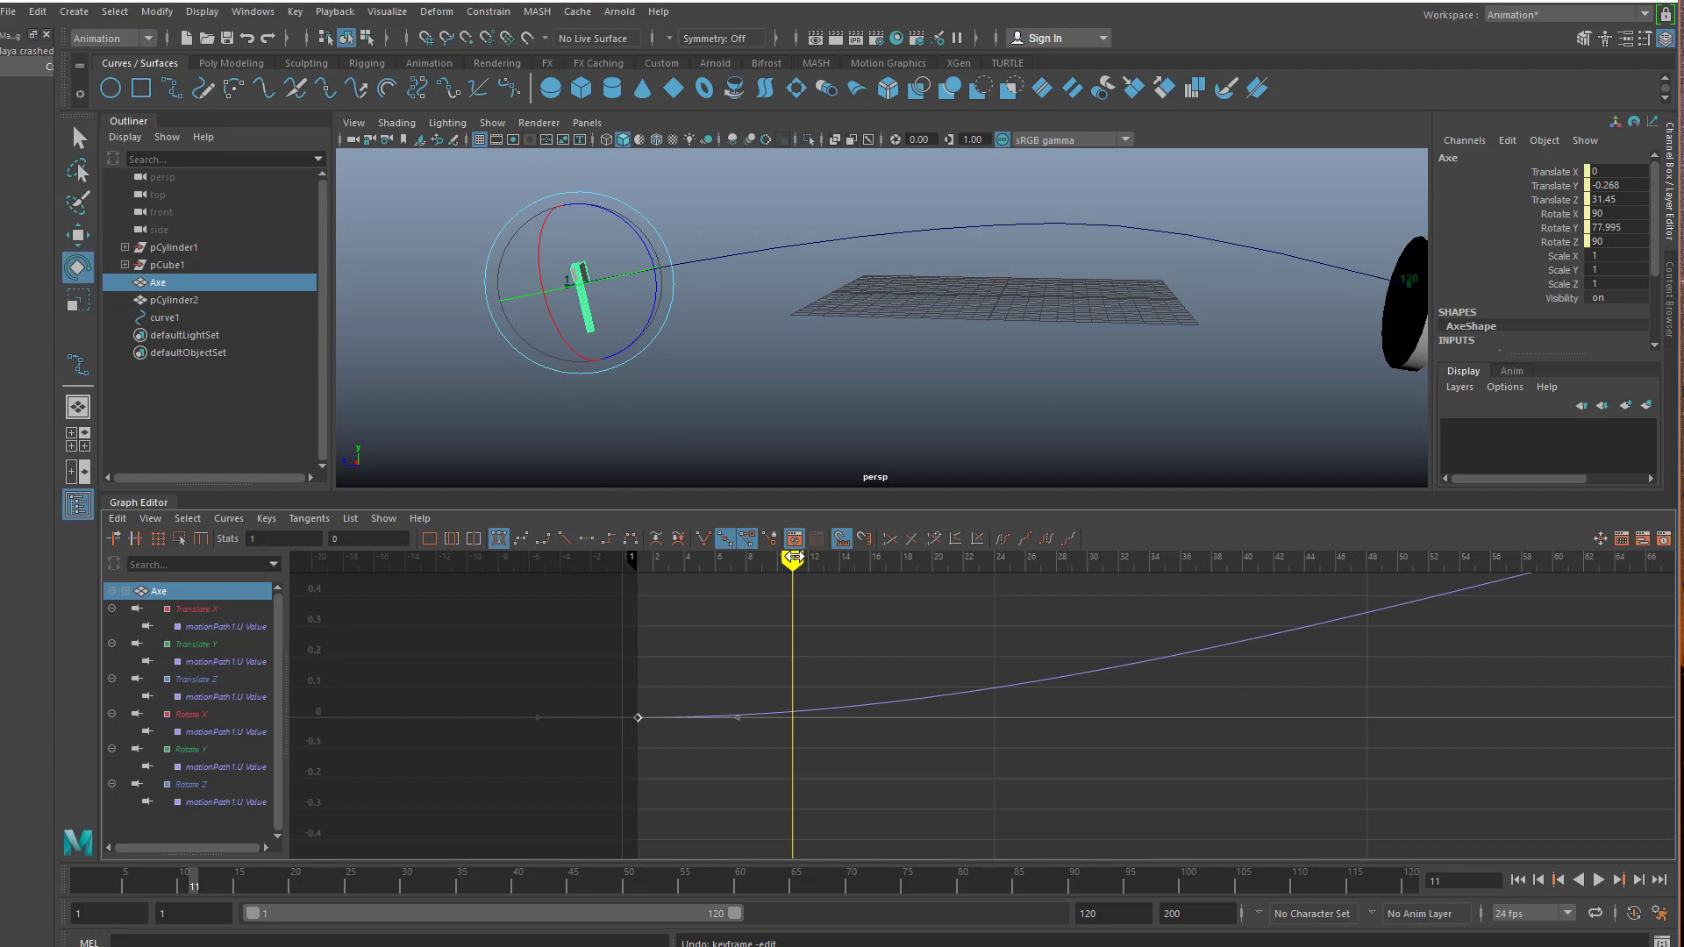
{"action": "left_click_drag", "start_coordinate": [793, 556], "coordinate": [637, 565]}
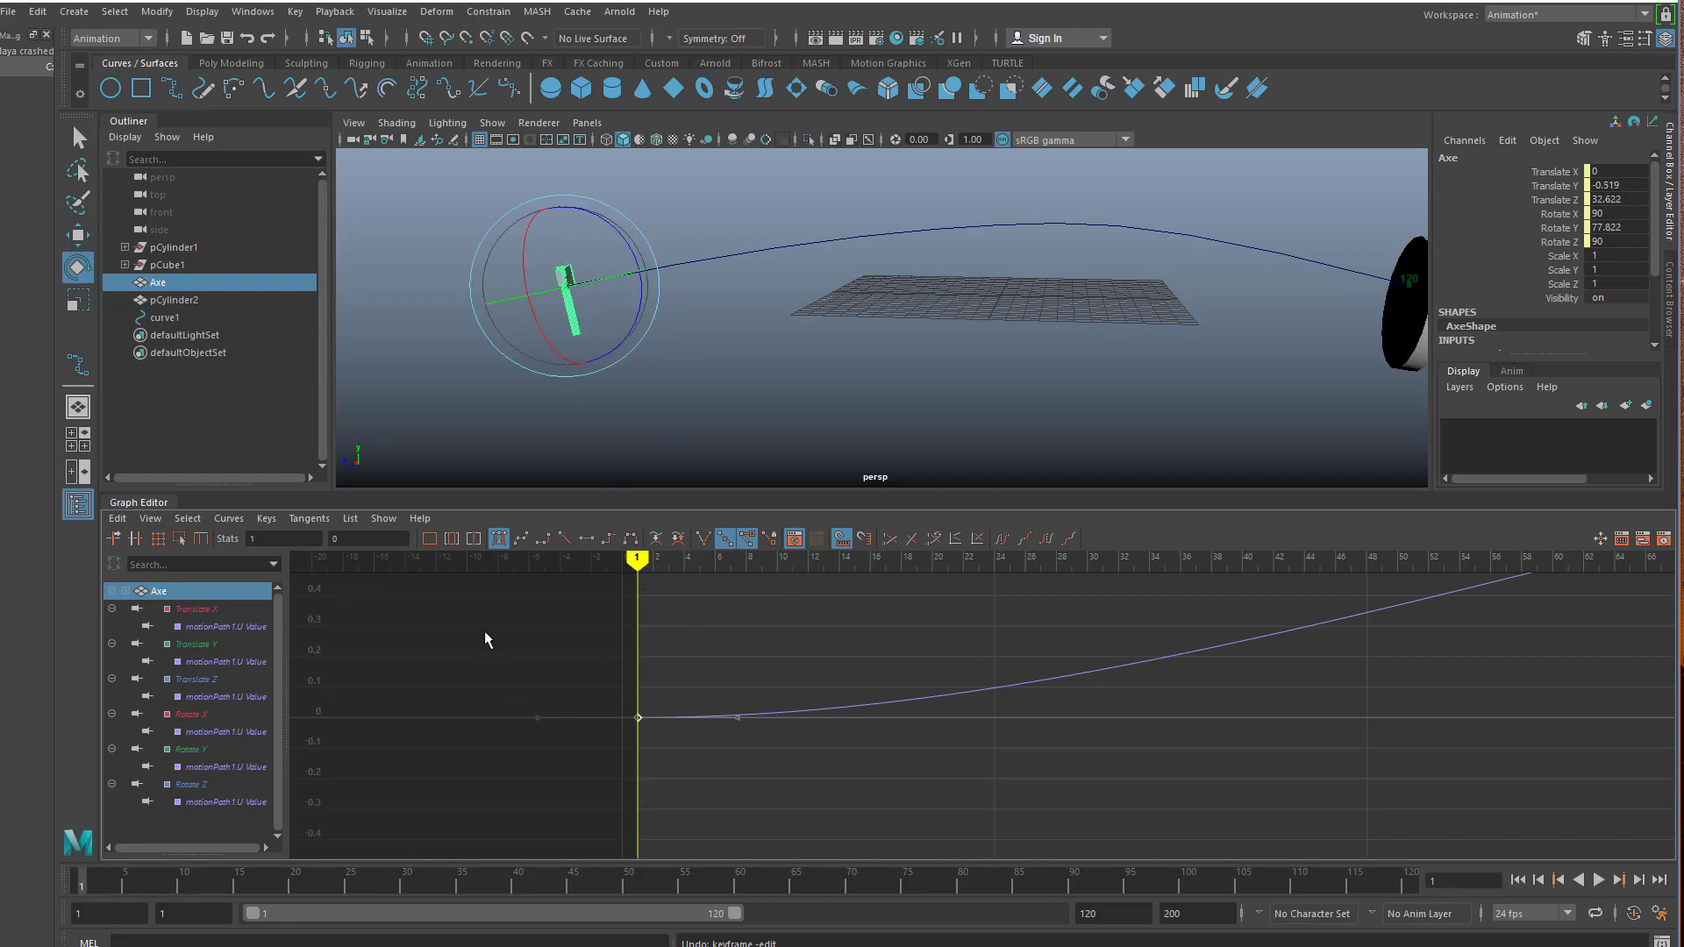
{"action": "left_click_drag", "start_coordinate": [611, 699], "coordinate": [649, 747]}
{"action": "middle_click_drag", "start_coordinate": [698, 692], "coordinate": [700, 655]}
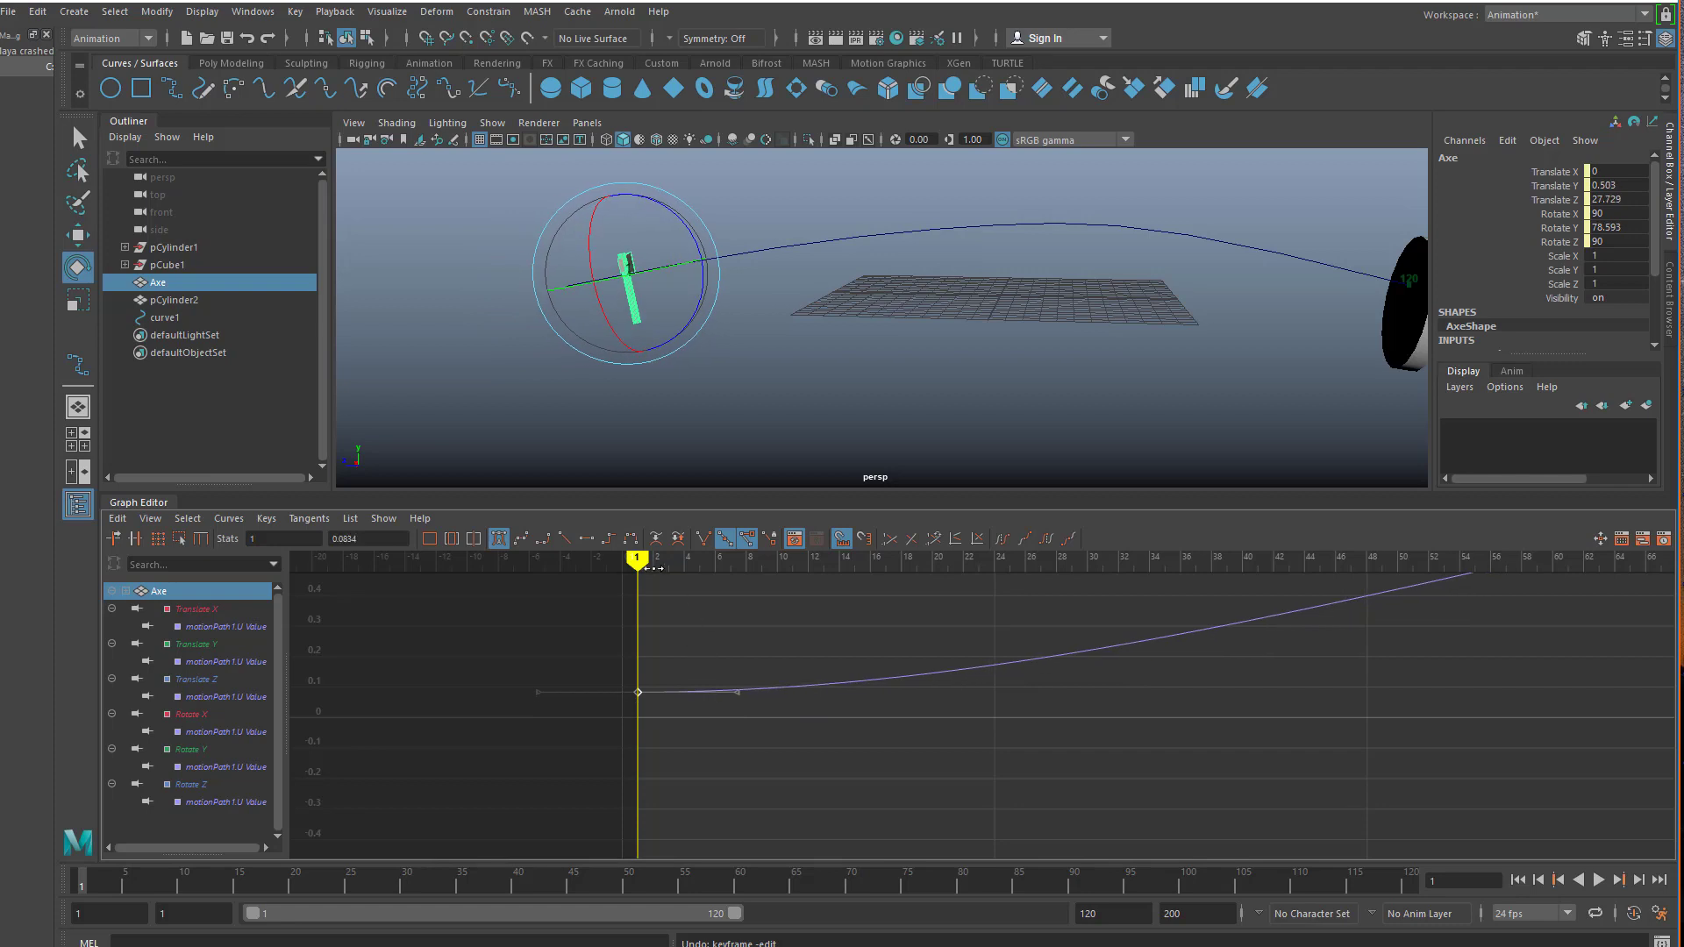
- Insert a key at frame 12 on the axe's motion path animation curve
{"action": "left_click_drag", "start_coordinate": [653, 568], "coordinate": [777, 579]}
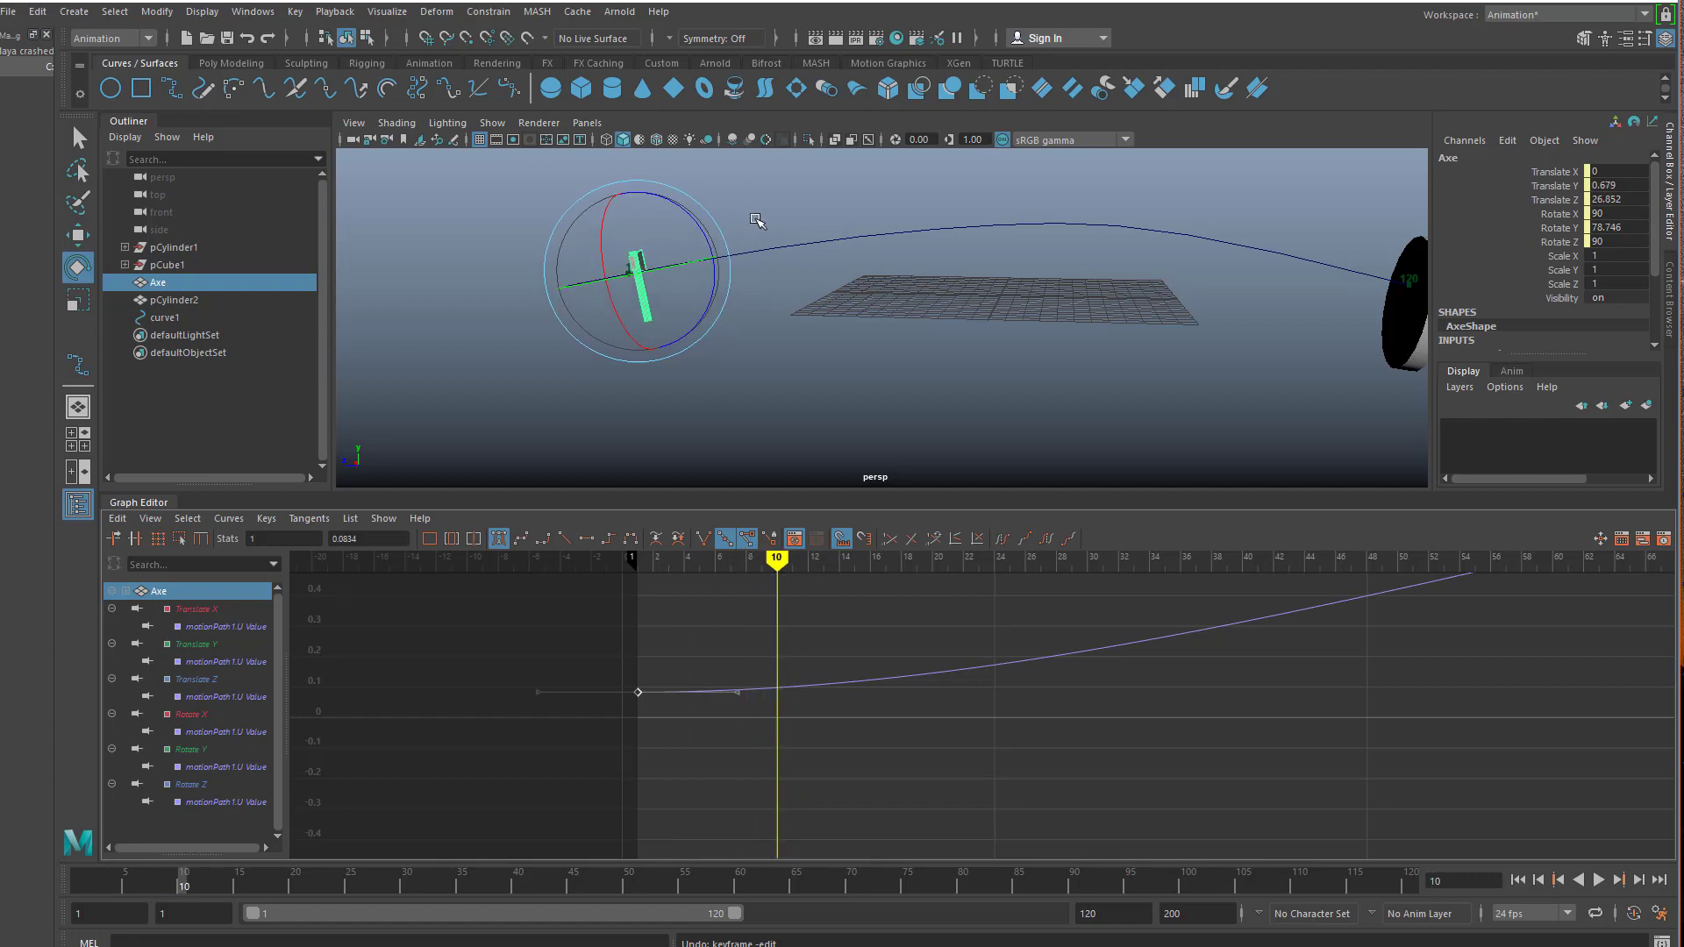
{"action": "middle_click_drag", "start_coordinate": [798, 359], "coordinate": [1030, 361], "text": "alt"}
{"action": "mouse_move", "coordinate": [777, 561]}
{"action": "left_mouse_down"}
{"action": "mouse_move", "coordinate": [742, 559]}
{"action": "mouse_move", "coordinate": [809, 551]}
{"action": "left_mouse_up"}
{"action": "scroll", "coordinate": [892, 367], "scroll_direction": "up", "scroll_amount": 3}
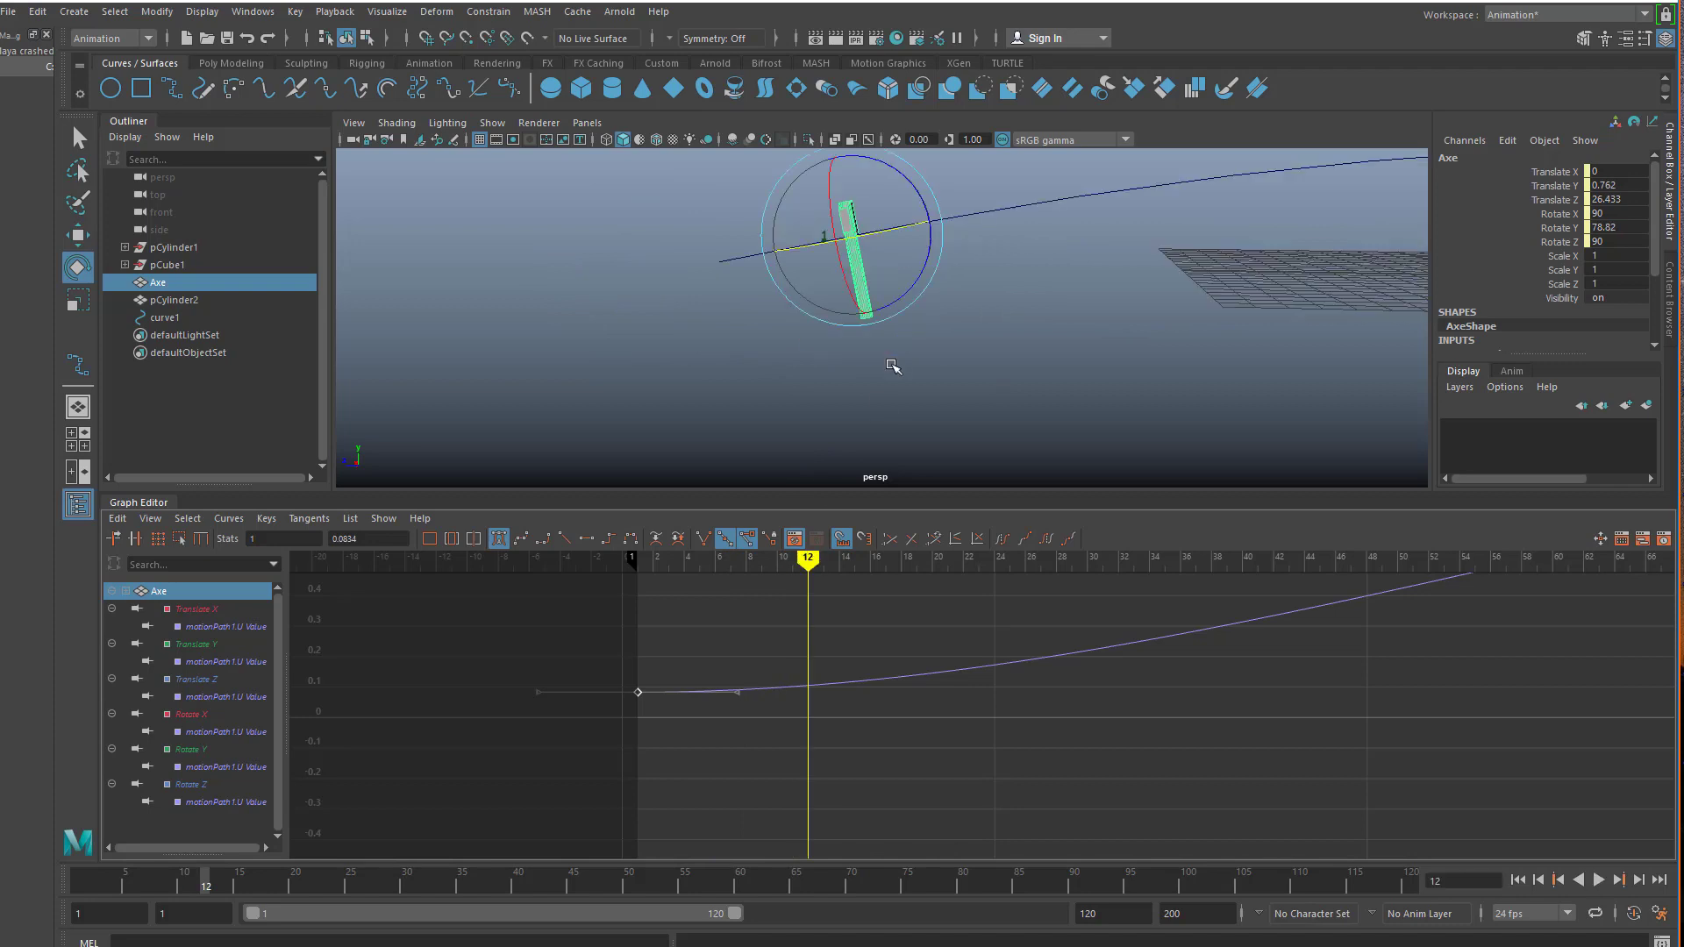
{"action": "scroll", "coordinate": [892, 366], "scroll_direction": "up", "scroll_amount": 3}
{"action": "middle_click_drag", "start_coordinate": [1042, 276], "coordinate": [1072, 351], "text": "alt"}
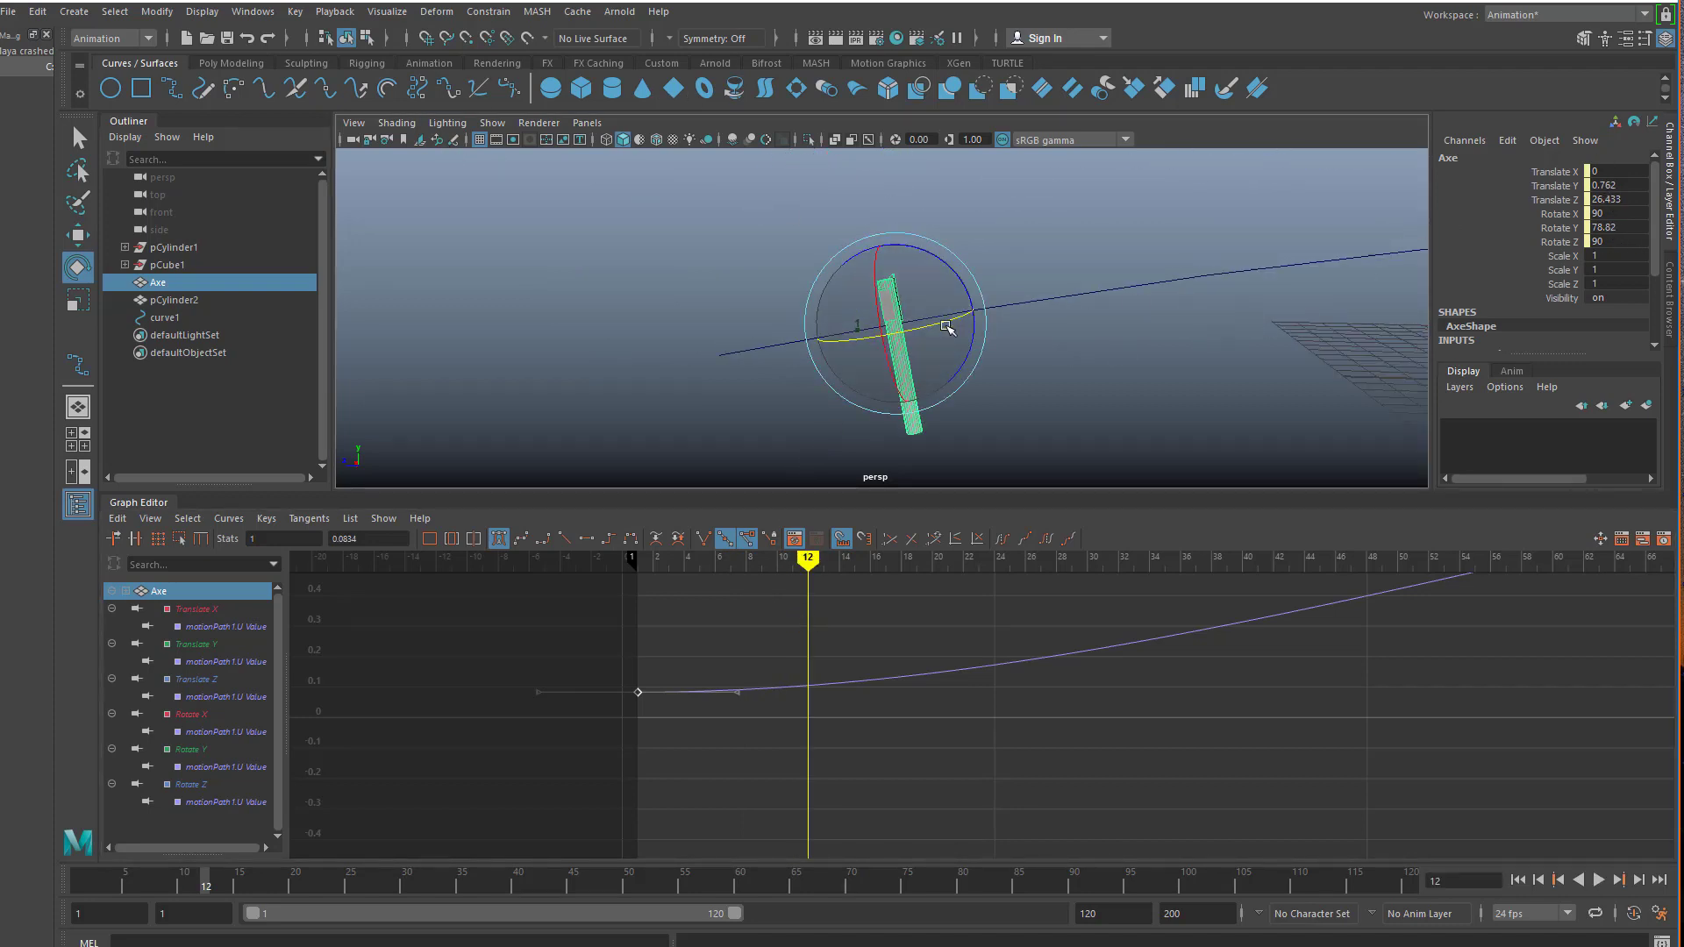
{"action": "right_click", "coordinate": [810, 689]}
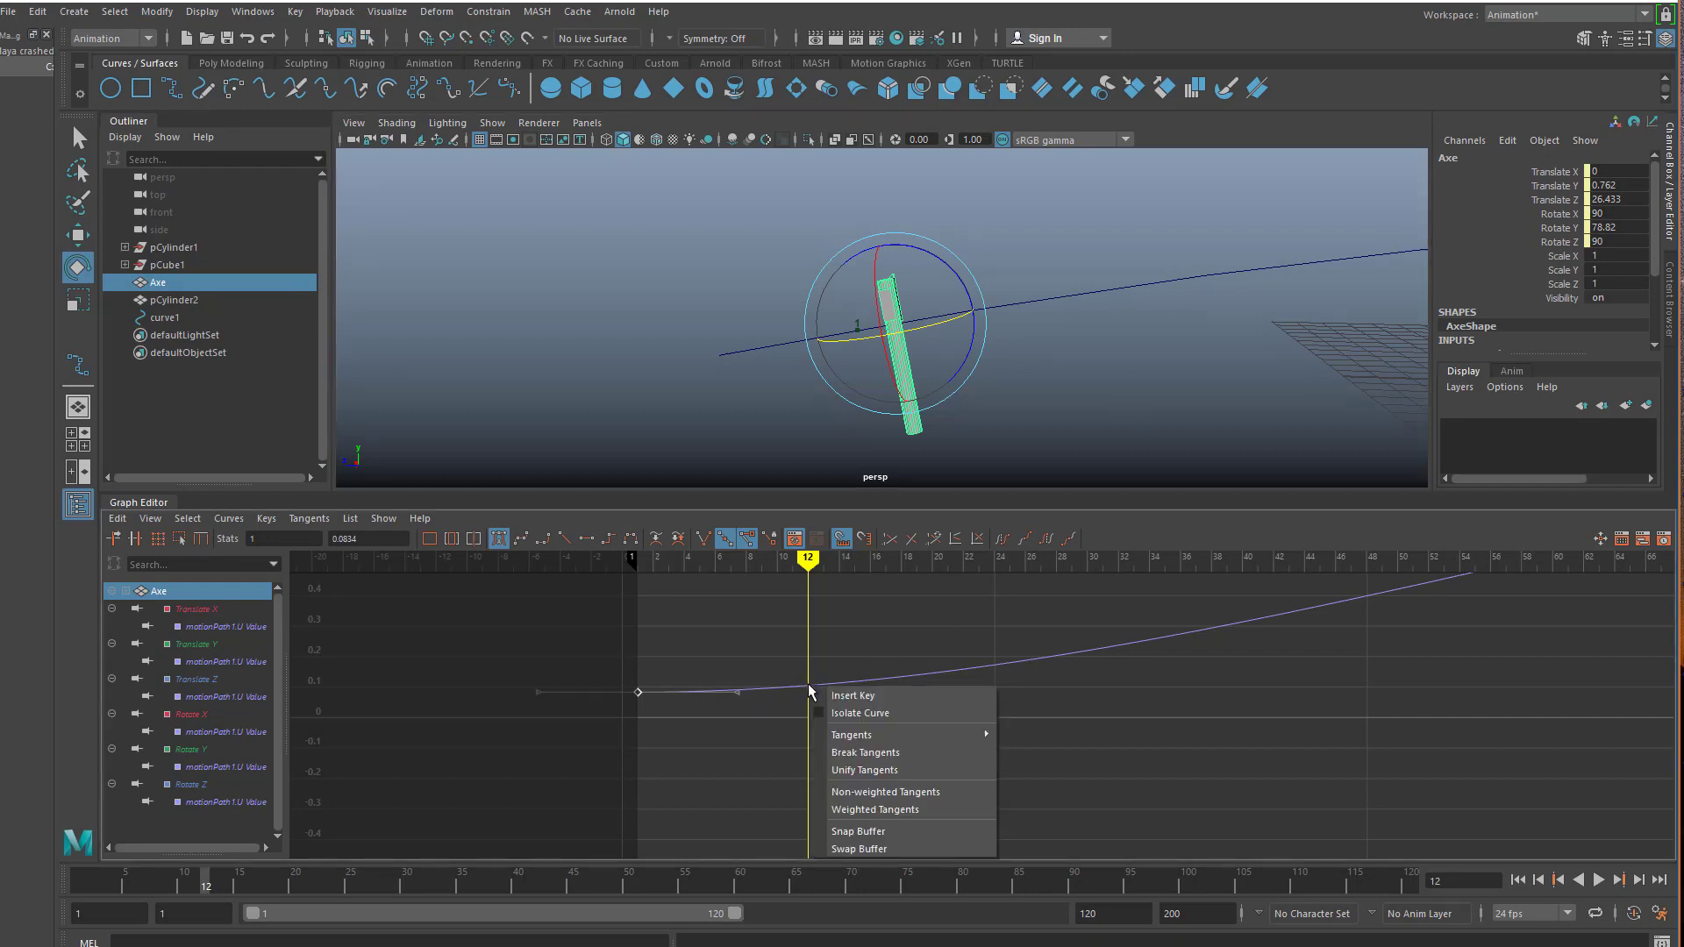
{"action": "left_click", "coordinate": [842, 697]}
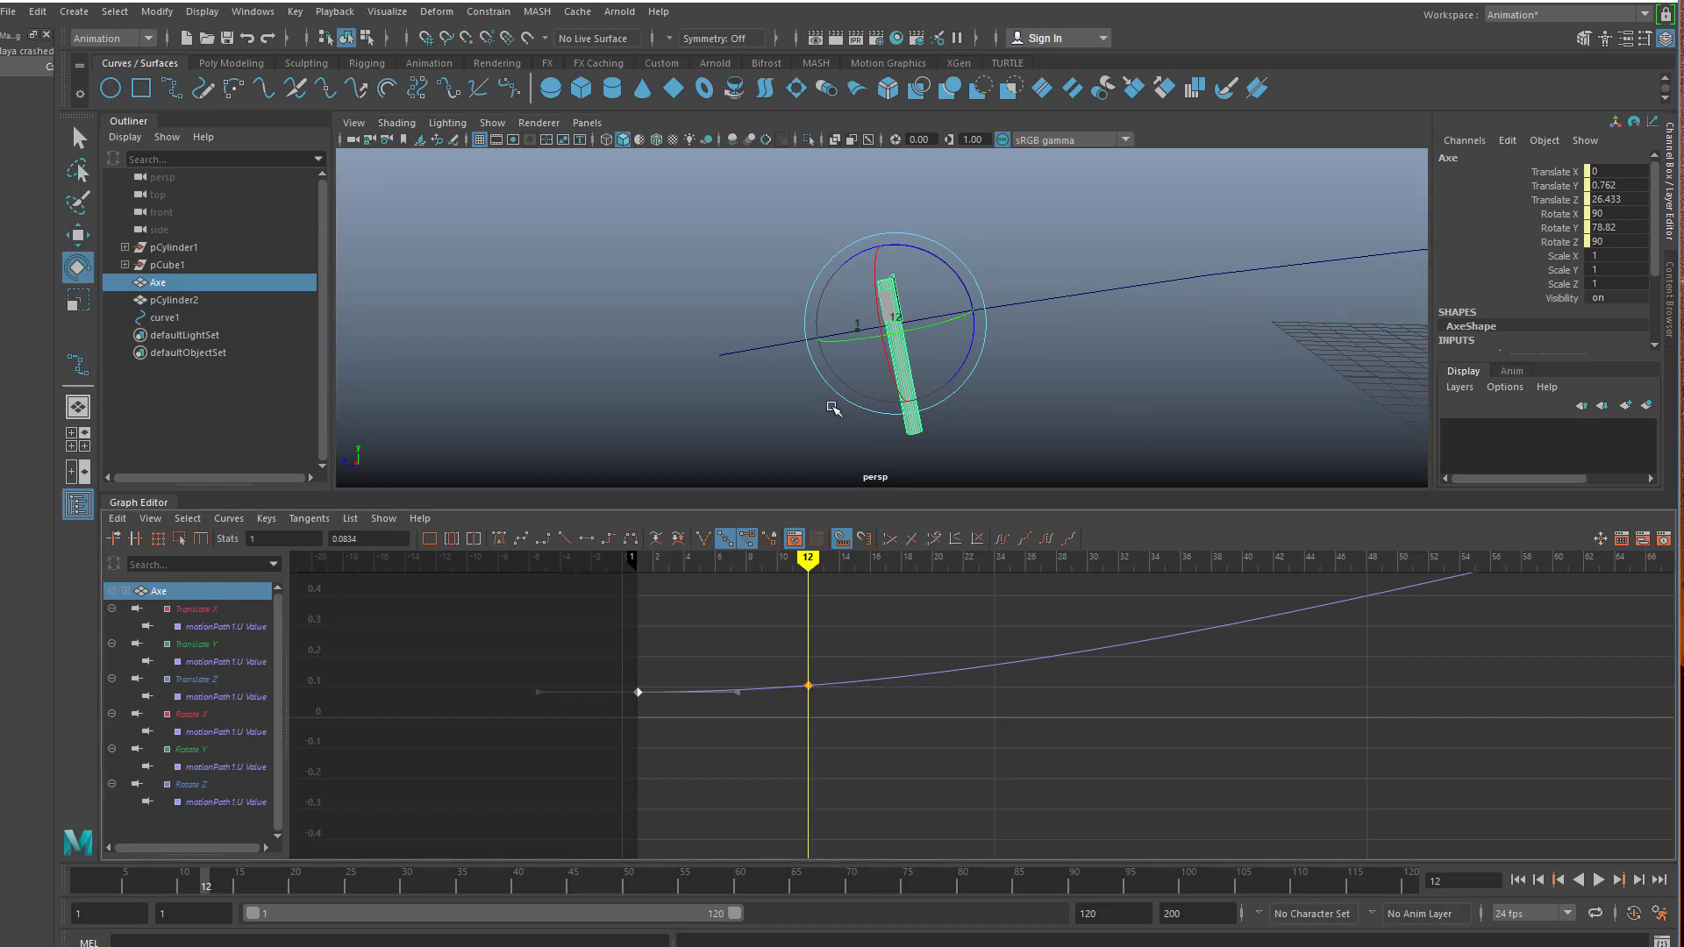
- Set the value of the frame 12 key to 0 so the axe pulls back to the curve's start
{"action": "left_click_drag", "start_coordinate": [834, 711], "coordinate": [828, 713]}
{"action": "middle_click_drag", "start_coordinate": [827, 711], "coordinate": [830, 699], "text": "alt"}
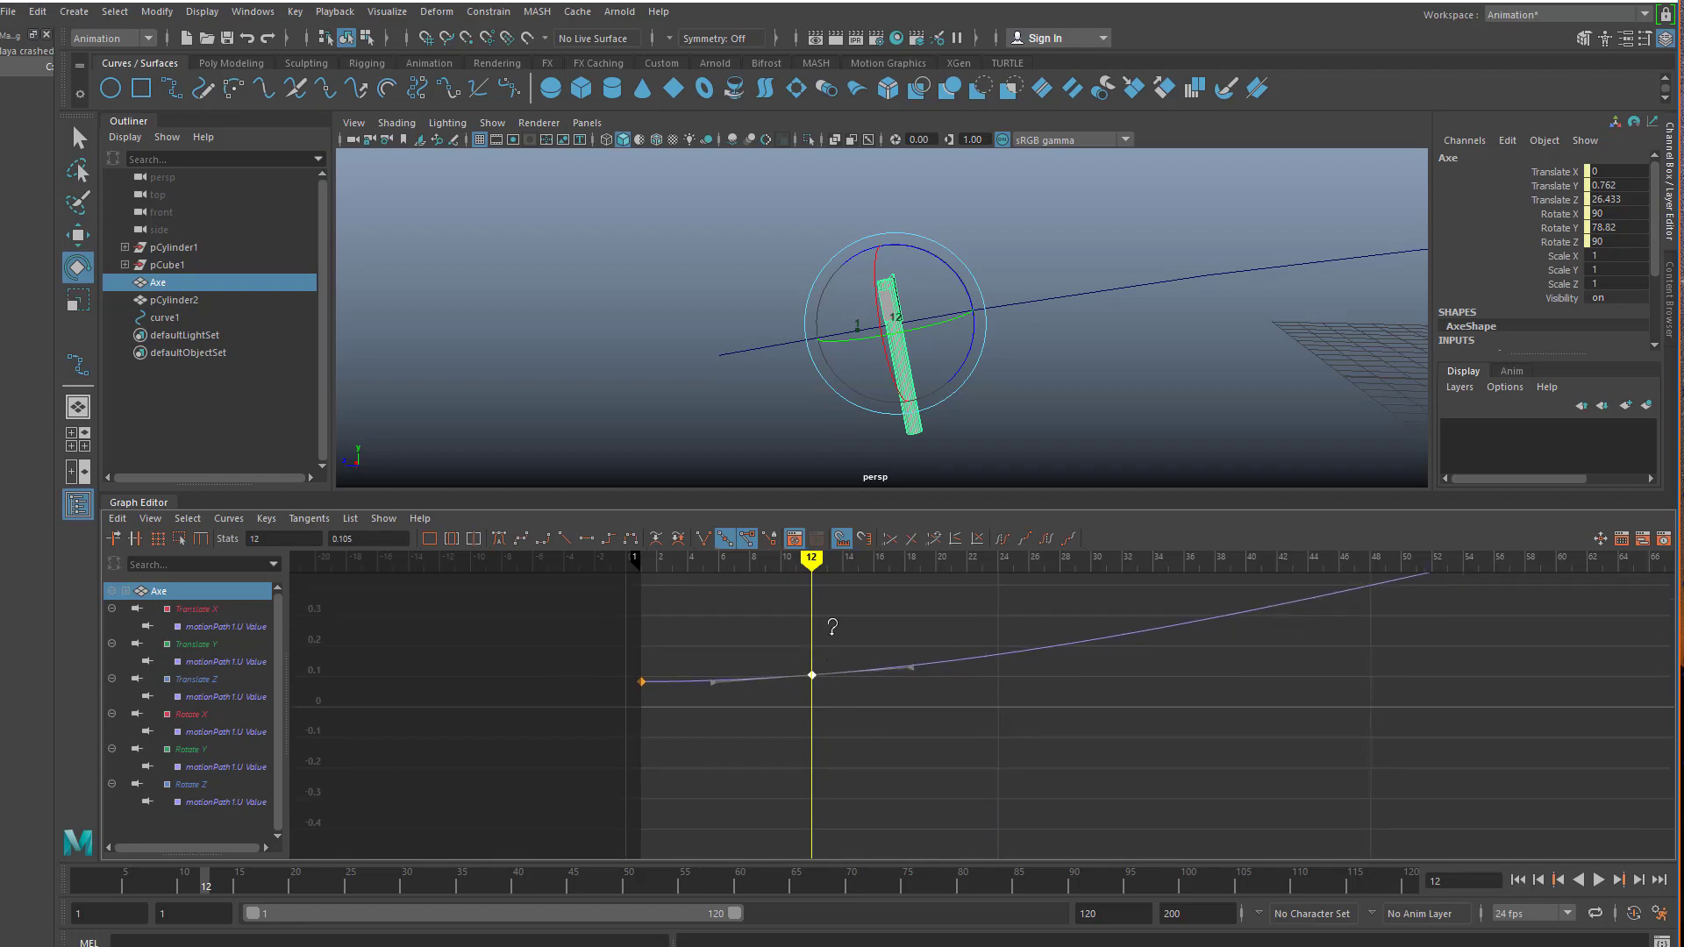
{"action": "middle_click_drag", "start_coordinate": [833, 626], "coordinate": [834, 665]}
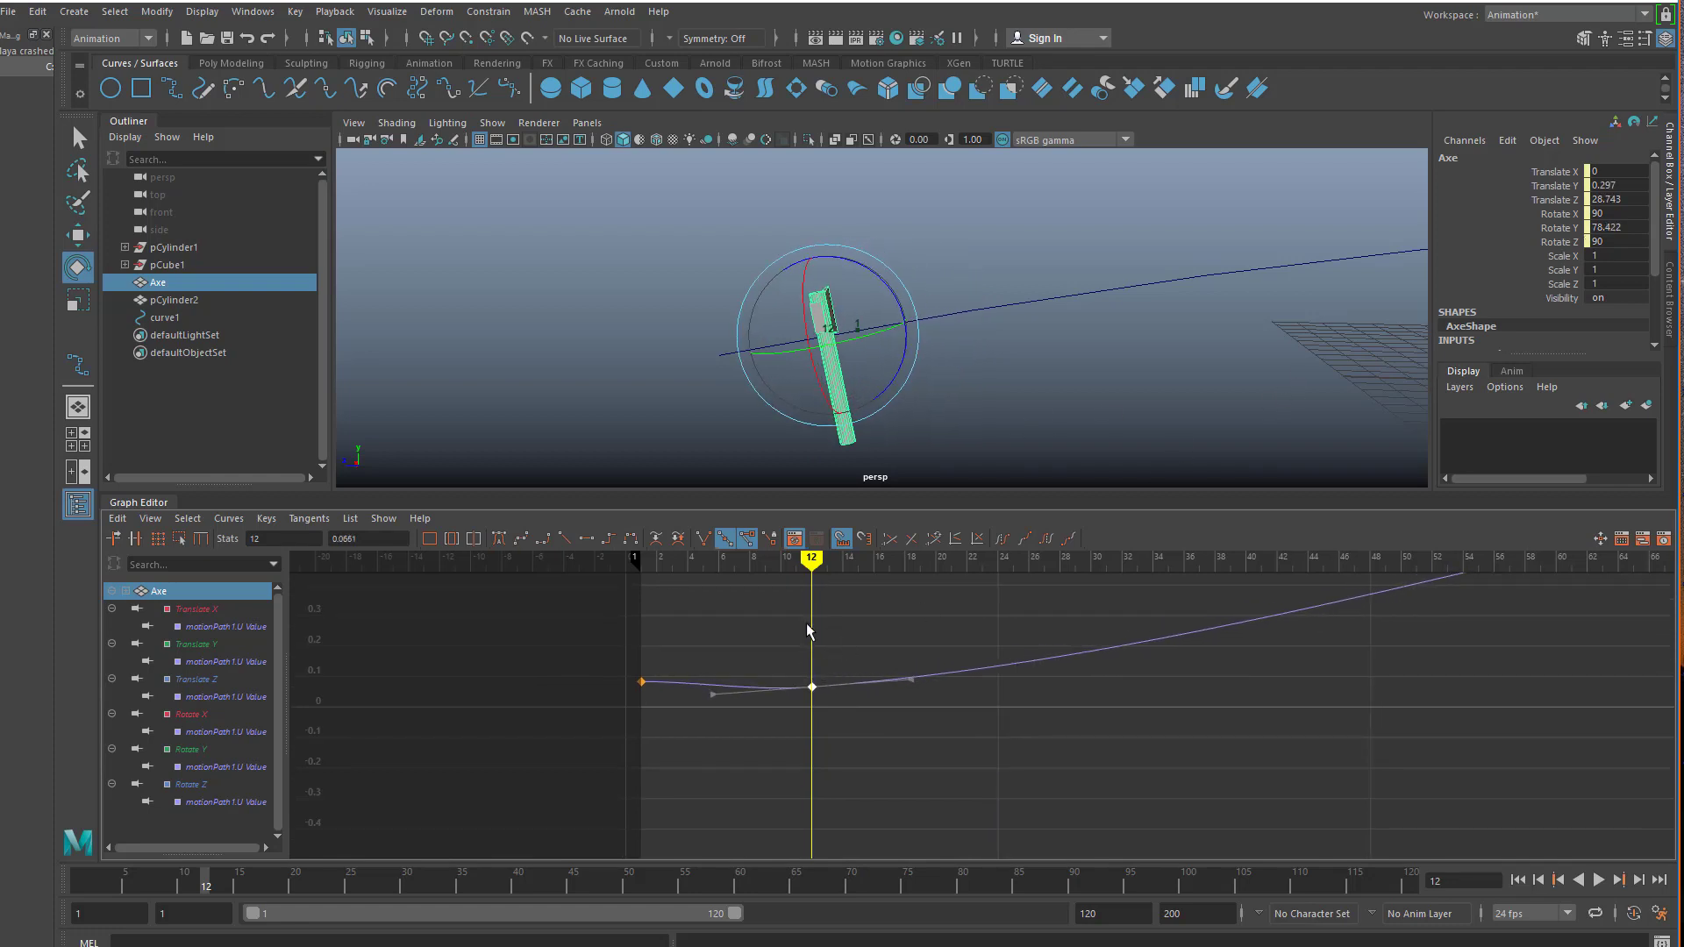
{"action": "double_click", "coordinate": [277, 538]}
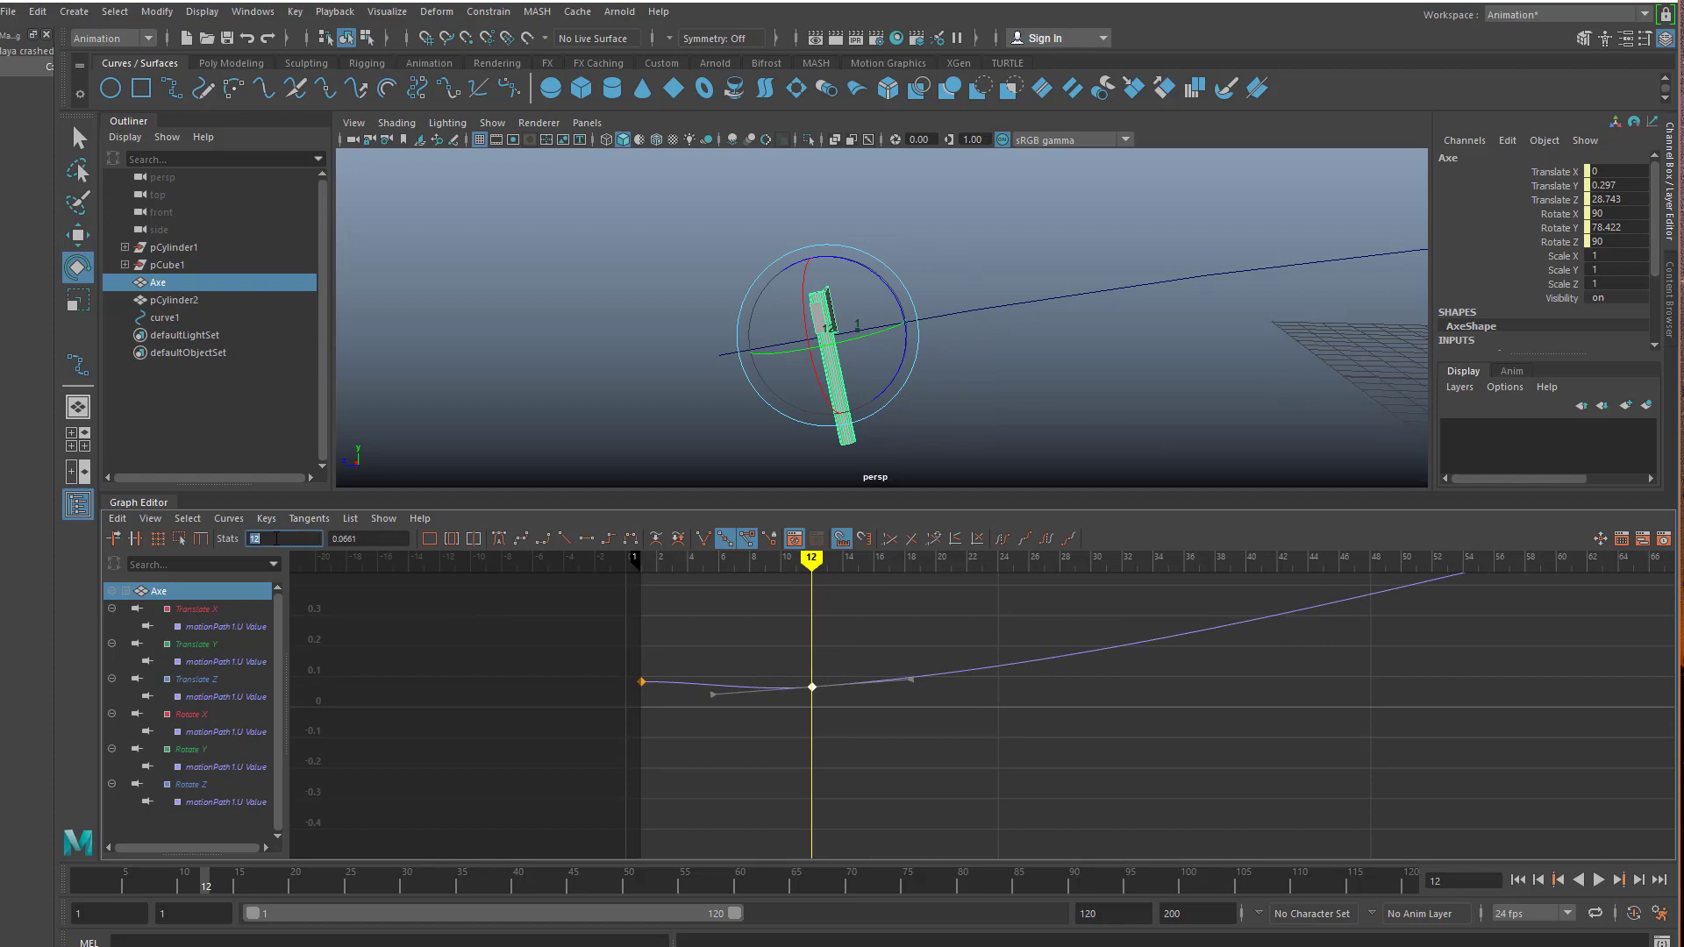
{"action": "left_click", "coordinate": [366, 538]}
{"action": "key", "text": "Return"}
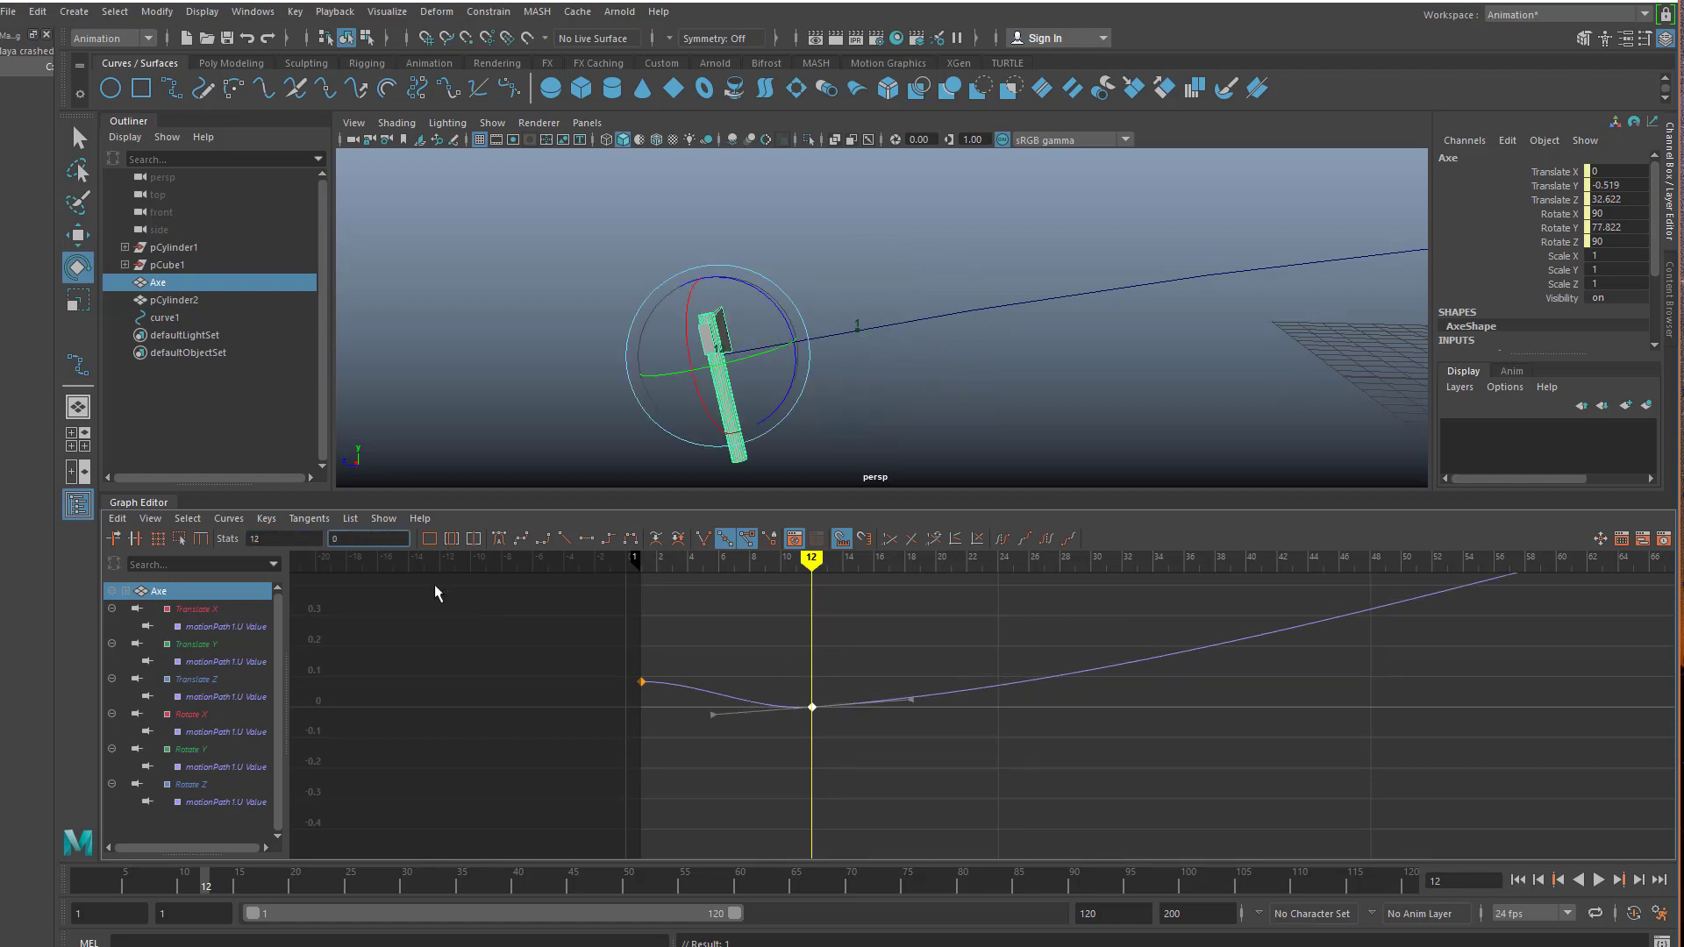
- Scrub from frame 12 to the end of the animation and examine the axe's travel along the path
{"action": "left_click", "coordinate": [712, 698]}
{"action": "key", "text": "f"}
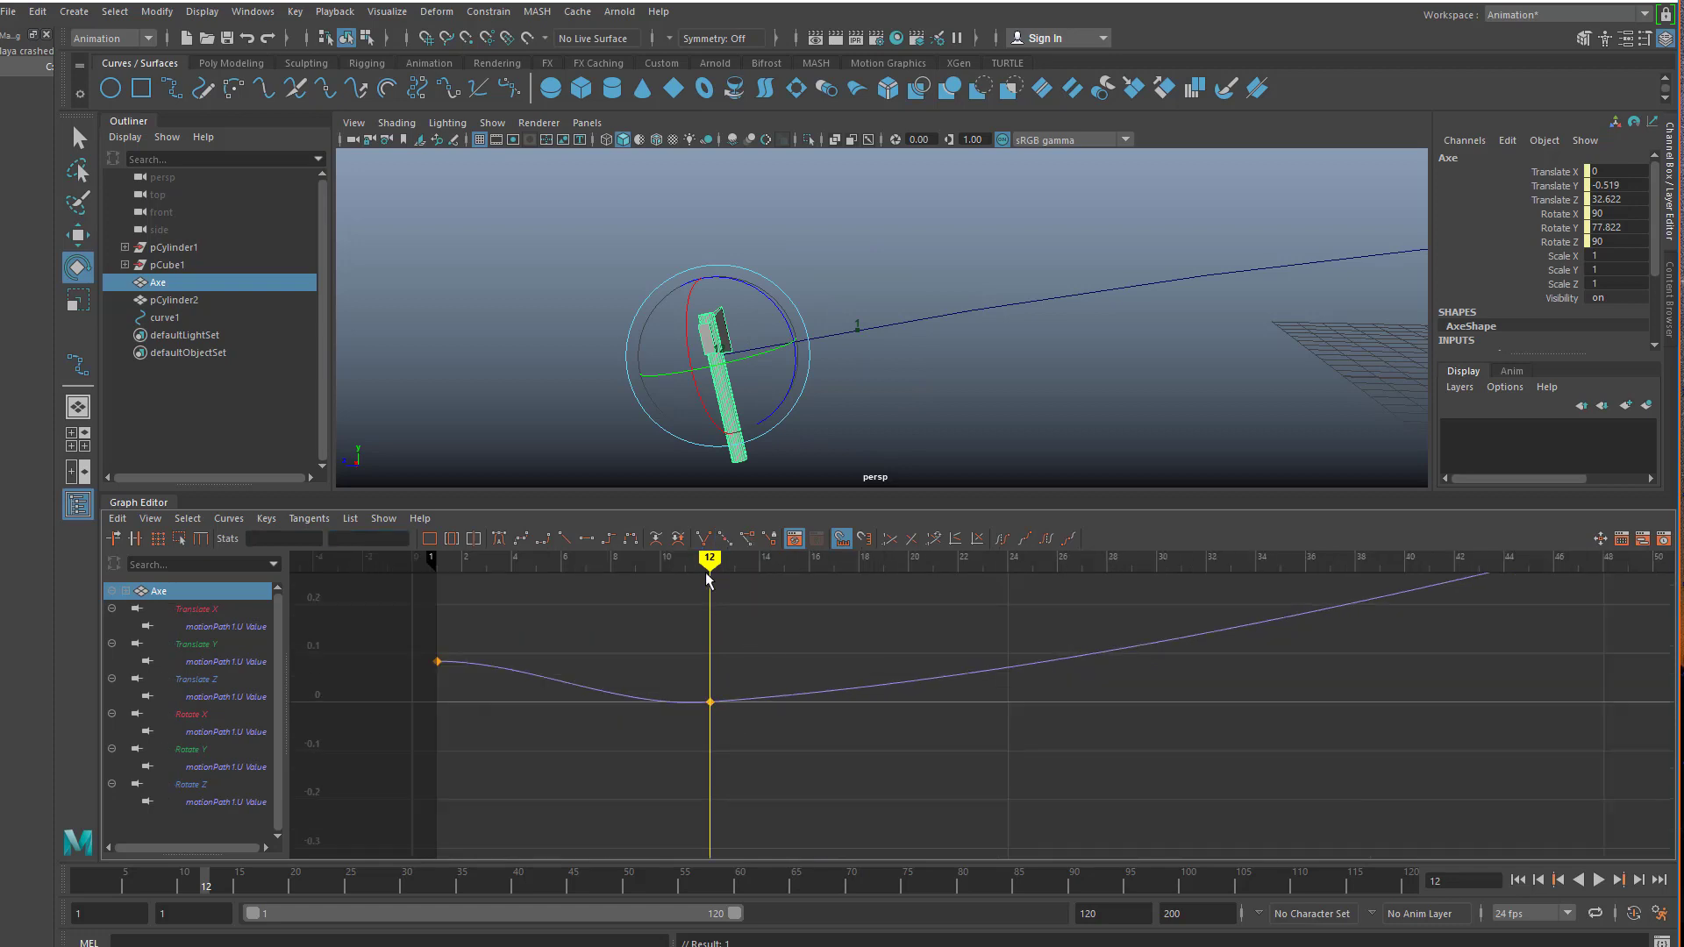
{"action": "mouse_move", "coordinate": [709, 579]}
{"action": "left_mouse_down"}
{"action": "mouse_move", "coordinate": [624, 566]}
{"action": "mouse_move", "coordinate": [432, 586]}
{"action": "mouse_move", "coordinate": [712, 617]}
{"action": "mouse_move", "coordinate": [1401, 605]}
{"action": "mouse_move", "coordinate": [1146, 642]}
{"action": "mouse_move", "coordinate": [1395, 659]}
{"action": "left_mouse_up"}
{"action": "scroll", "coordinate": [1397, 679], "scroll_direction": "down", "scroll_amount": 10}
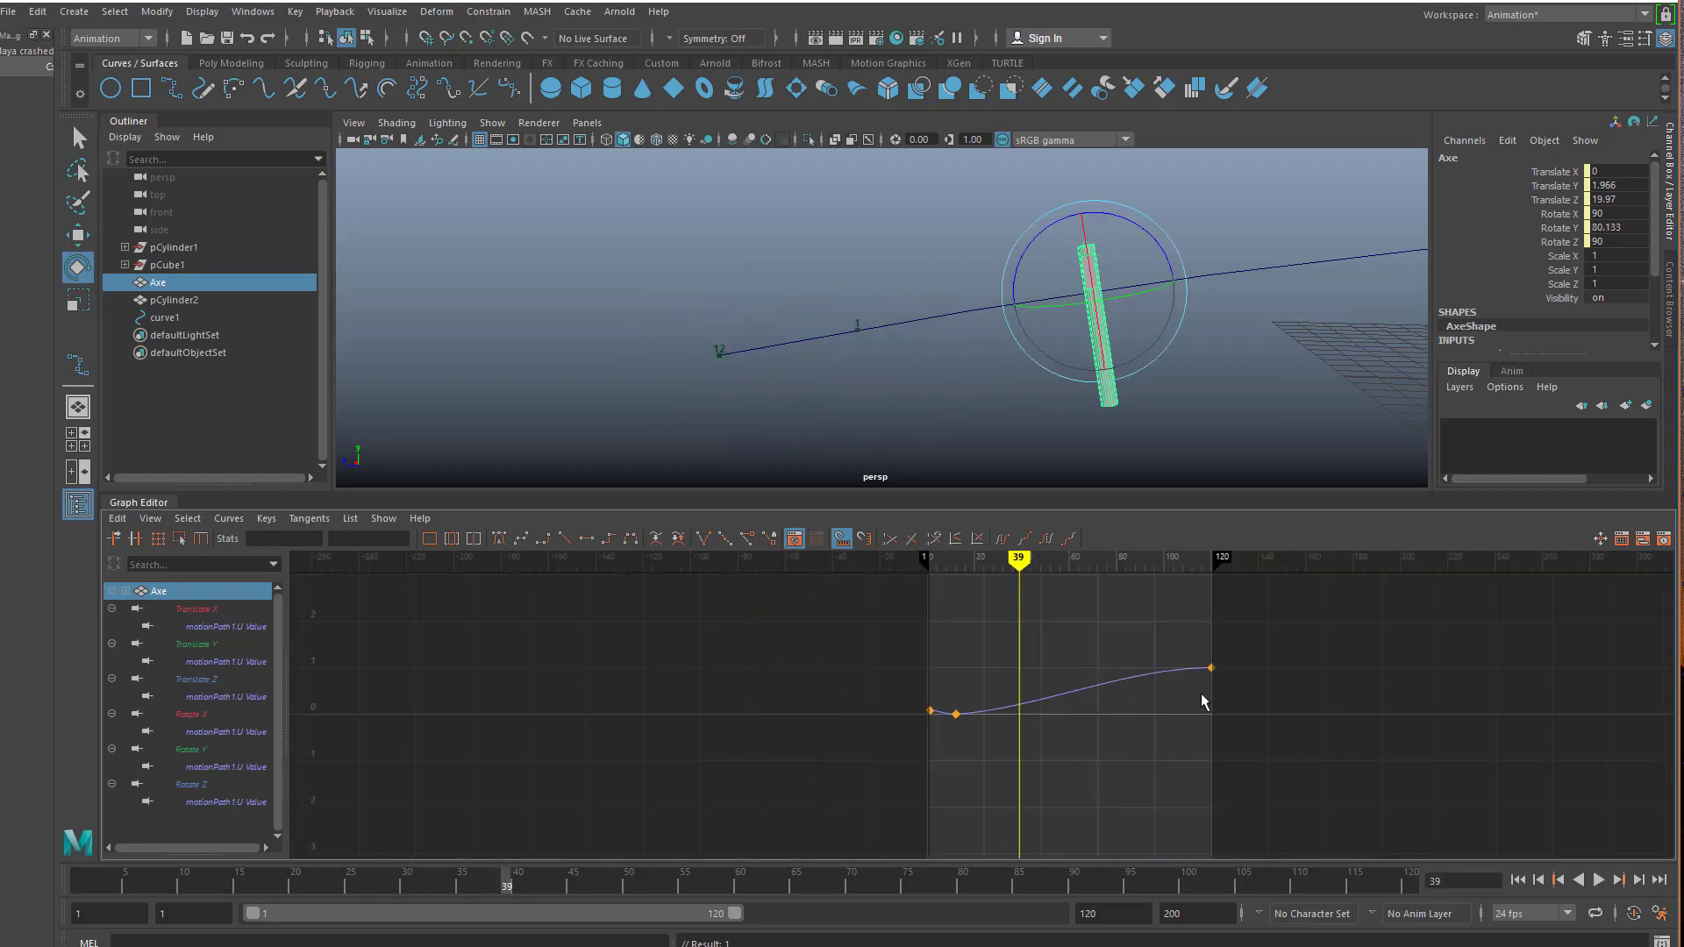
{"action": "scroll", "coordinate": [1201, 695], "scroll_direction": "up", "scroll_amount": 6}
{"action": "middle_click_drag", "start_coordinate": [1200, 701], "coordinate": [962, 753], "text": "alt"}
{"action": "scroll", "coordinate": [961, 753], "scroll_direction": "down", "scroll_amount": 3}
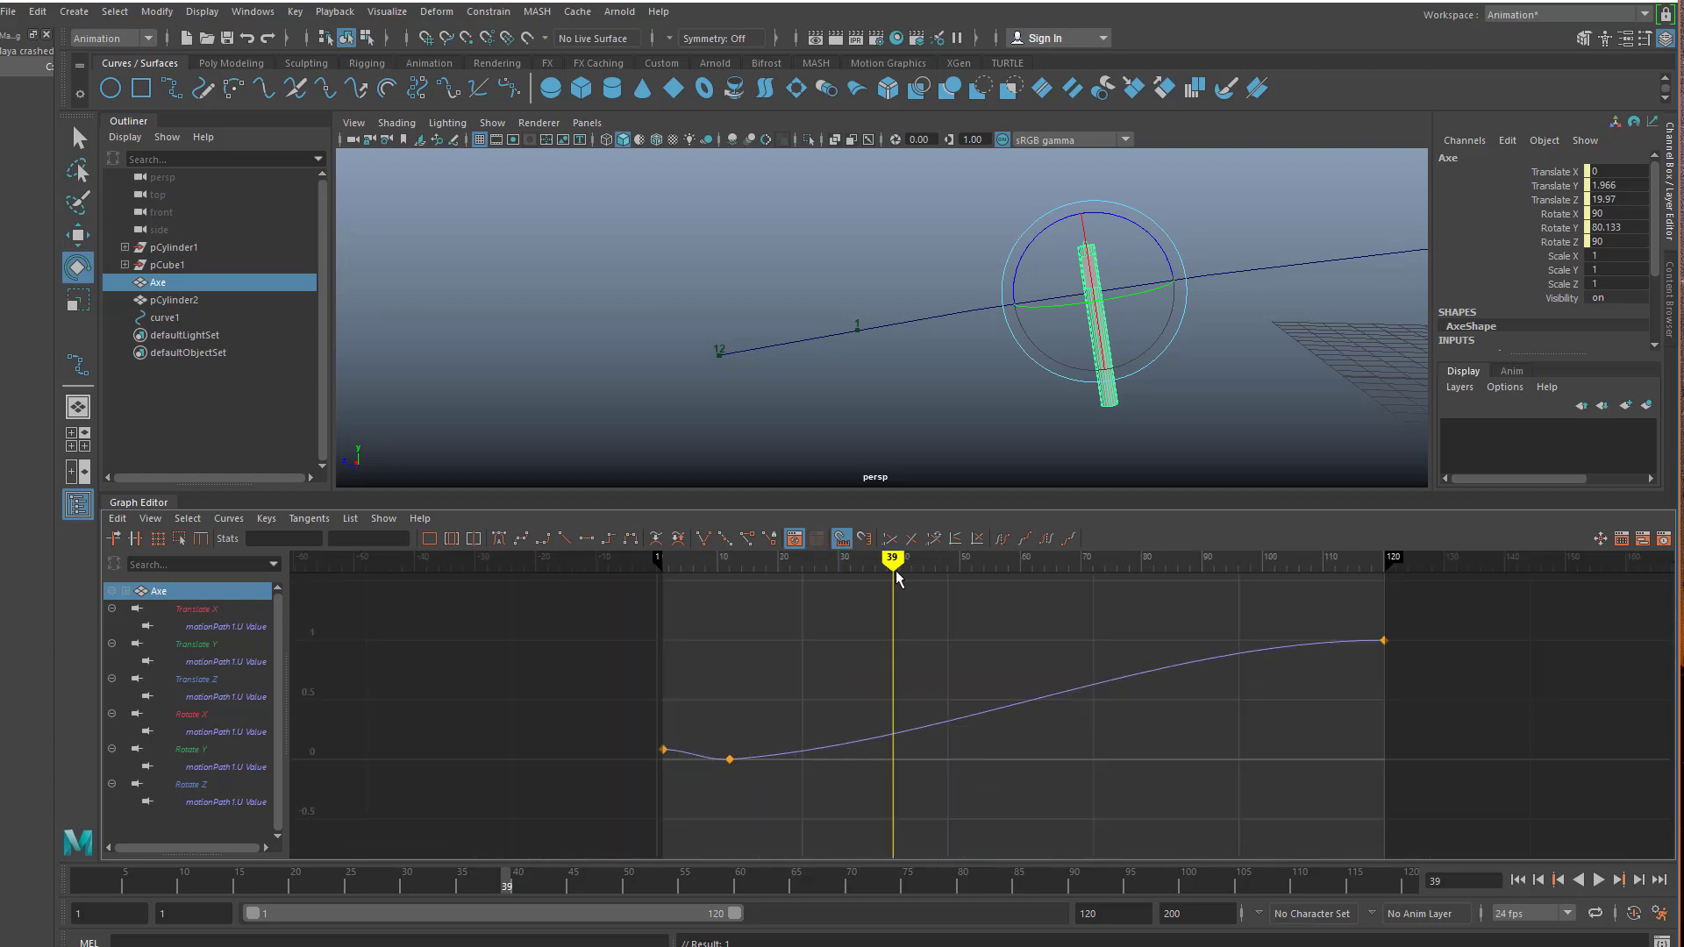
{"action": "left_click_drag", "start_coordinate": [896, 578], "coordinate": [1390, 565]}
{"action": "mouse_move", "coordinate": [1289, 345]}
{"action": "right_mouse_down", "text": "alt"}
{"action": "mouse_move", "coordinate": [1195, 409]}
{"action": "mouse_move", "coordinate": [1167, 383]}
{"action": "mouse_move", "coordinate": [1272, 376]}
{"action": "right_mouse_up", "text": "alt"}
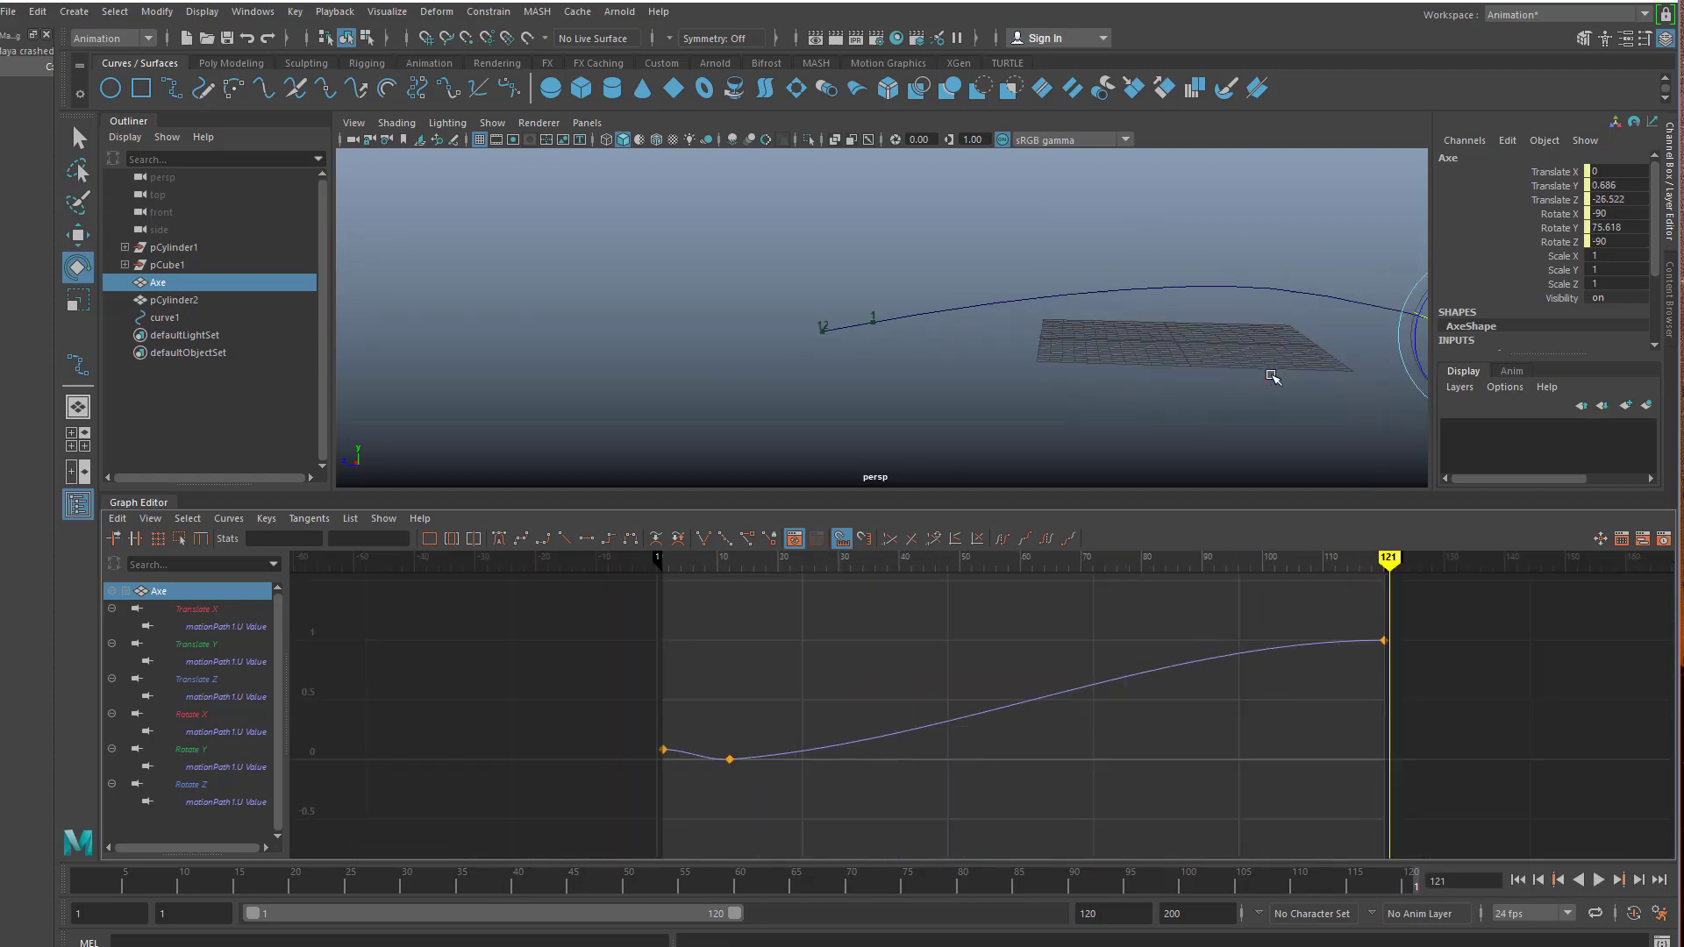
- Move the last key of the axe's motion path curve to frame 30 and go to that frame
{"action": "left_click_drag", "start_coordinate": [1278, 365], "coordinate": [1222, 391], "text": "alt"}
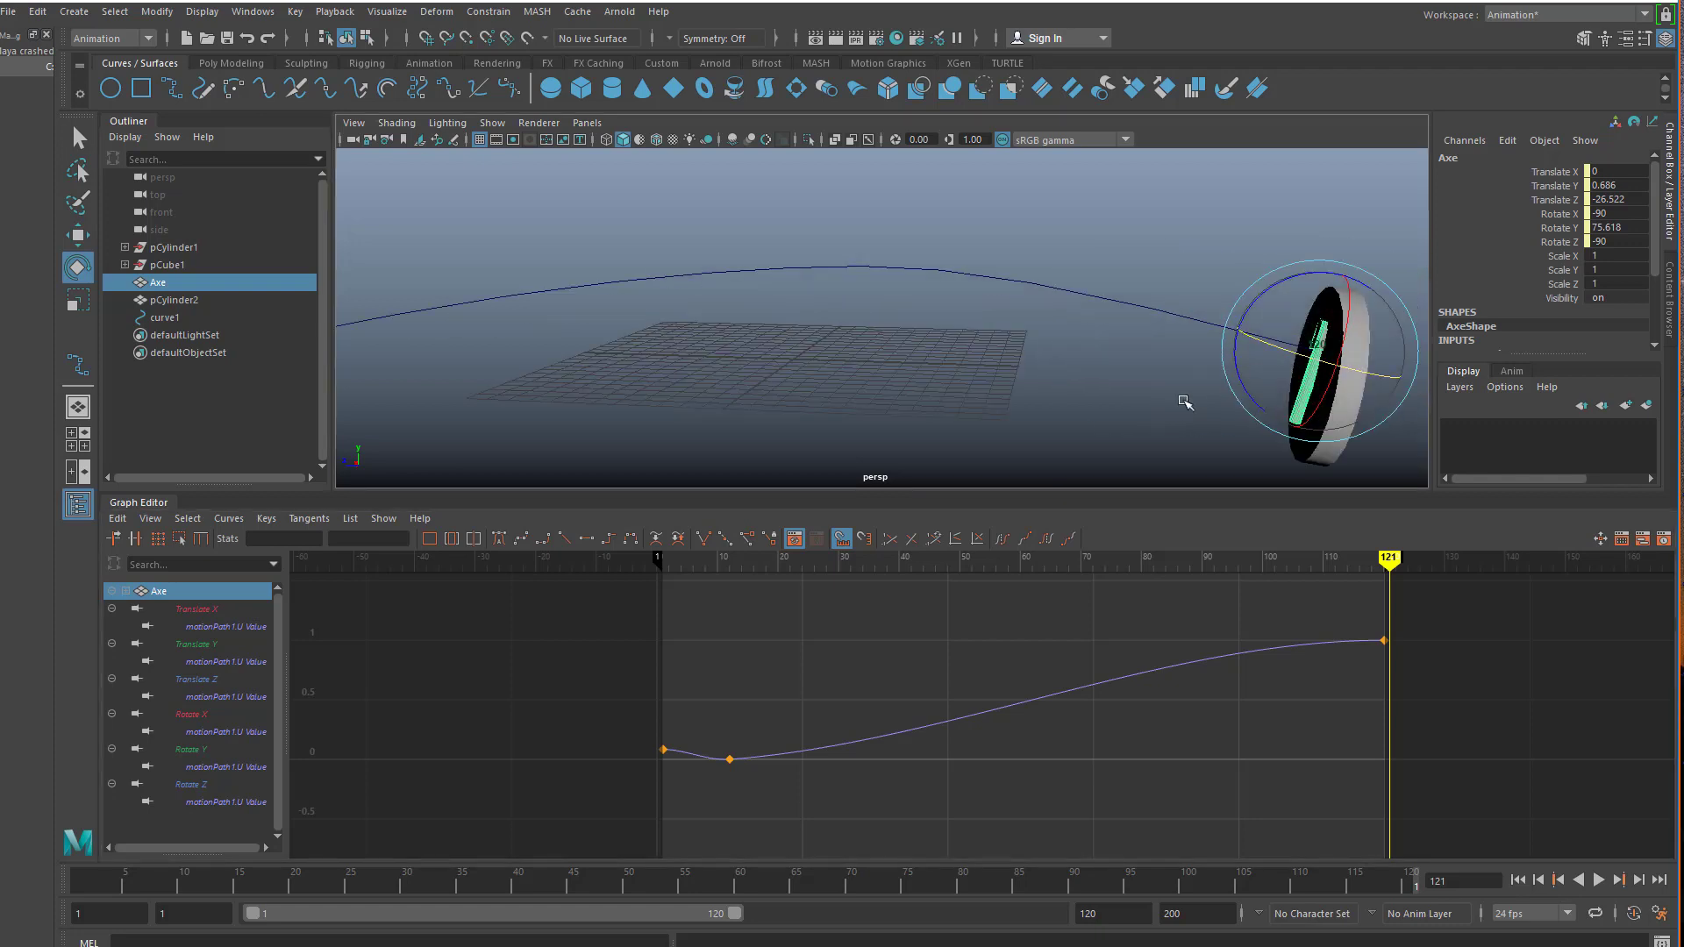
{"action": "middle_click_drag", "start_coordinate": [948, 431], "coordinate": [1160, 403], "text": "alt"}
{"action": "scroll", "coordinate": [1298, 374], "scroll_direction": "down", "scroll_amount": 2}
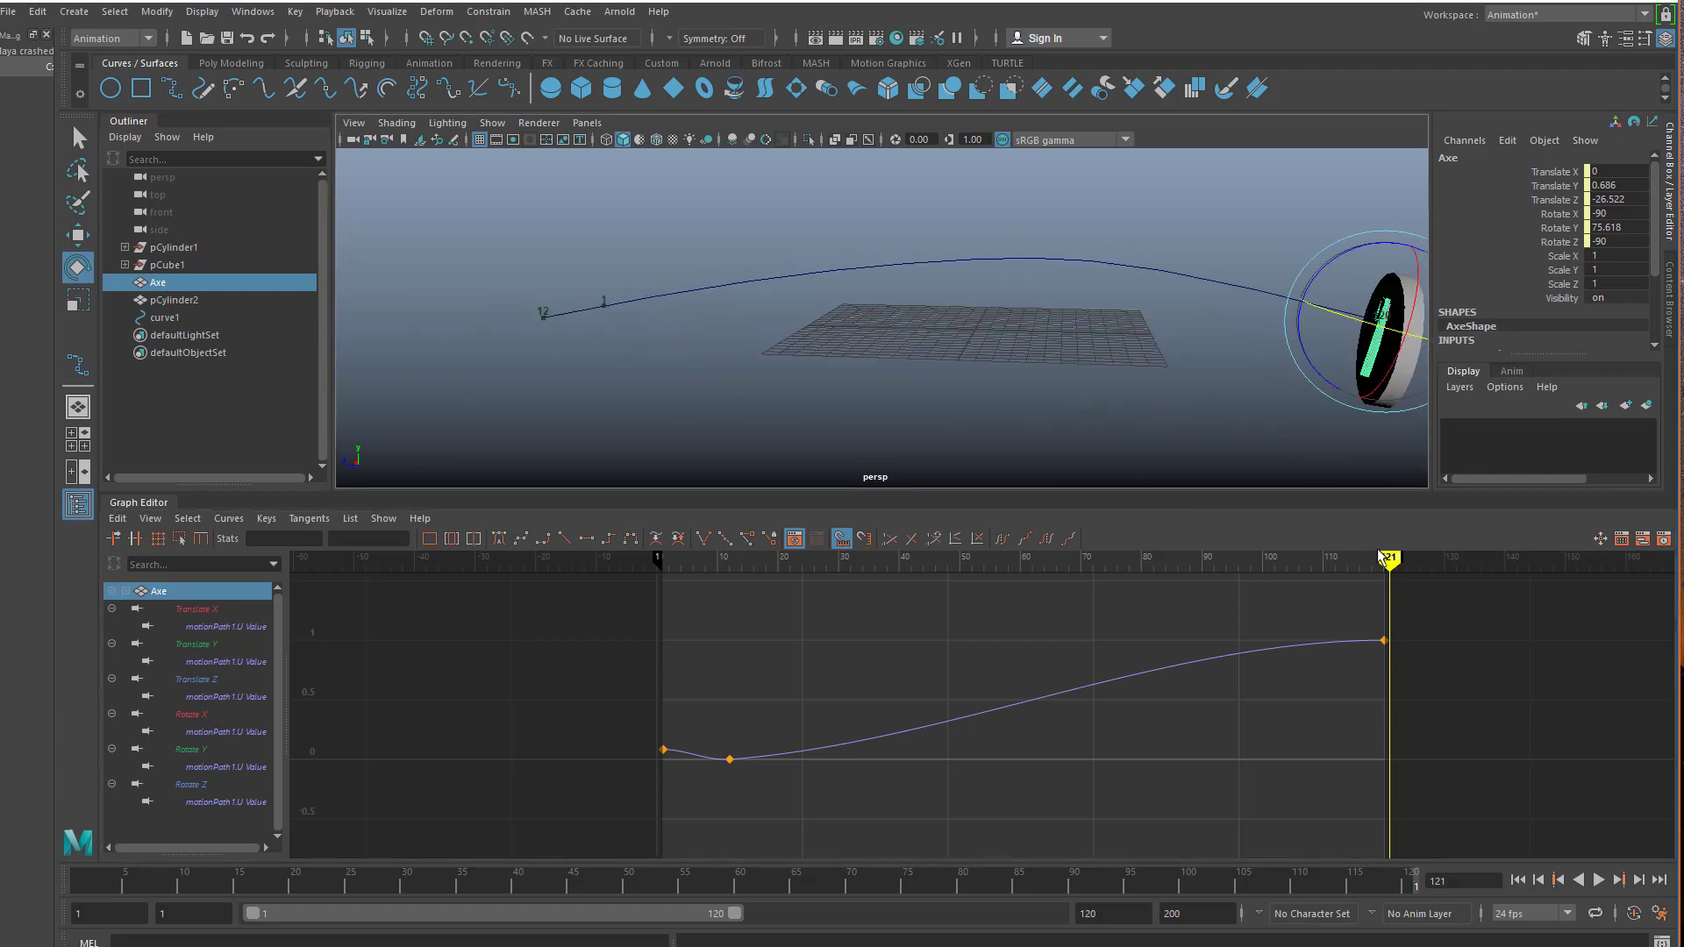
{"action": "left_click_drag", "start_coordinate": [1385, 560], "coordinate": [880, 621]}
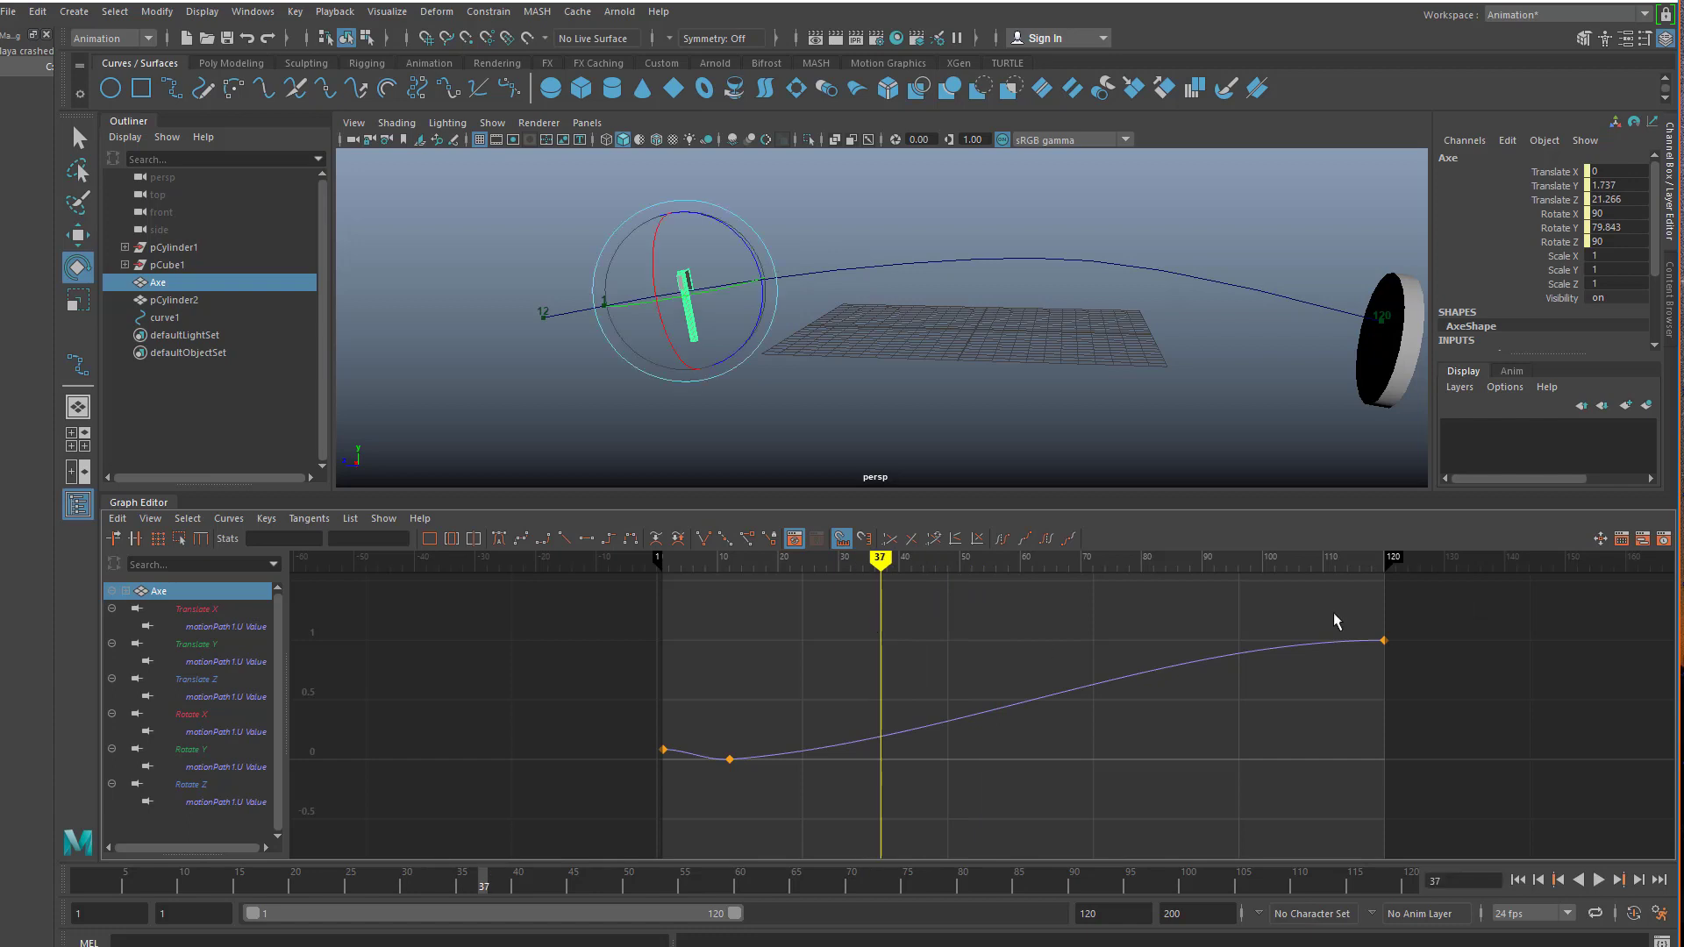
{"action": "left_click_drag", "start_coordinate": [1267, 603], "coordinate": [1421, 680]}
{"action": "mouse_move", "coordinate": [1364, 669]}
{"action": "middle_mouse_down", "text": "shift"}
{"action": "mouse_move", "coordinate": [790, 669]}
{"action": "mouse_move", "coordinate": [806, 670]}
{"action": "middle_mouse_up", "text": "shift"}
{"action": "mouse_move", "coordinate": [883, 566]}
{"action": "left_mouse_down"}
{"action": "mouse_move", "coordinate": [700, 571]}
{"action": "mouse_move", "coordinate": [837, 587]}
{"action": "left_mouse_up"}
- Steepen the tangent of the frame 30 key so the axe stops easing out before it reaches the target
{"action": "scroll", "coordinate": [802, 693], "scroll_direction": "up", "scroll_amount": 5}
{"action": "middle_click_drag", "start_coordinate": [996, 721], "coordinate": [1438, 724], "text": "alt"}
{"action": "middle_click_drag", "start_coordinate": [1017, 679], "coordinate": [1014, 747], "text": "alt"}
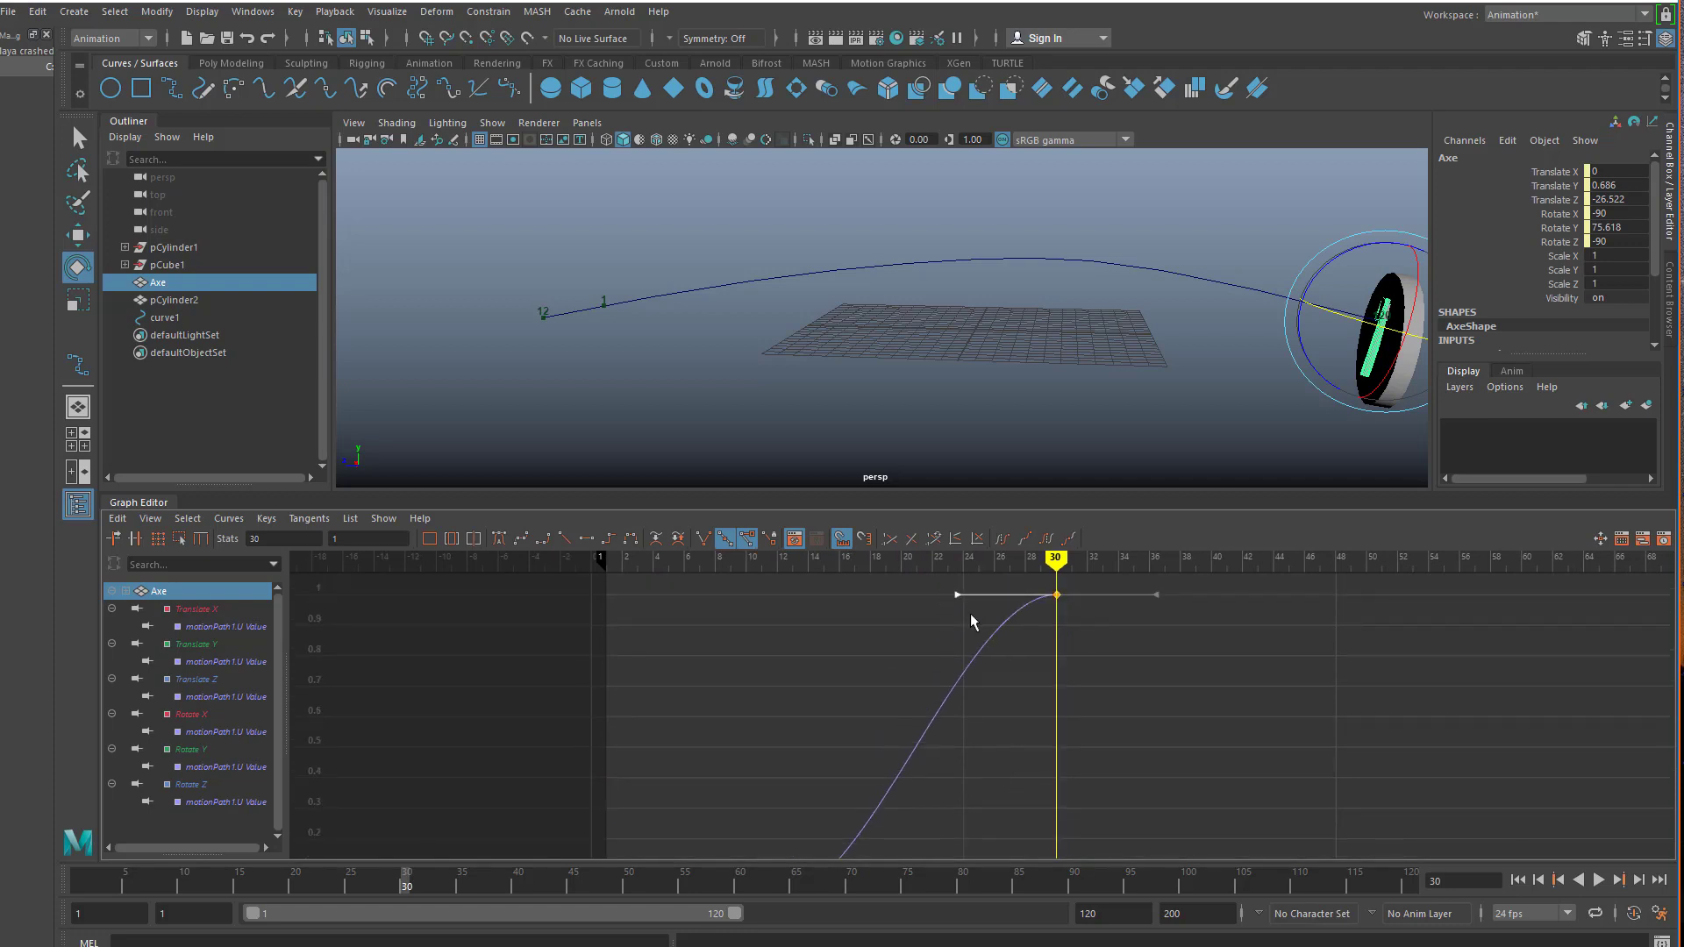
{"action": "middle_click_drag", "start_coordinate": [970, 615], "coordinate": [1034, 568]}
{"action": "middle_click_drag", "start_coordinate": [1015, 709], "coordinate": [1086, 674], "text": "alt"}
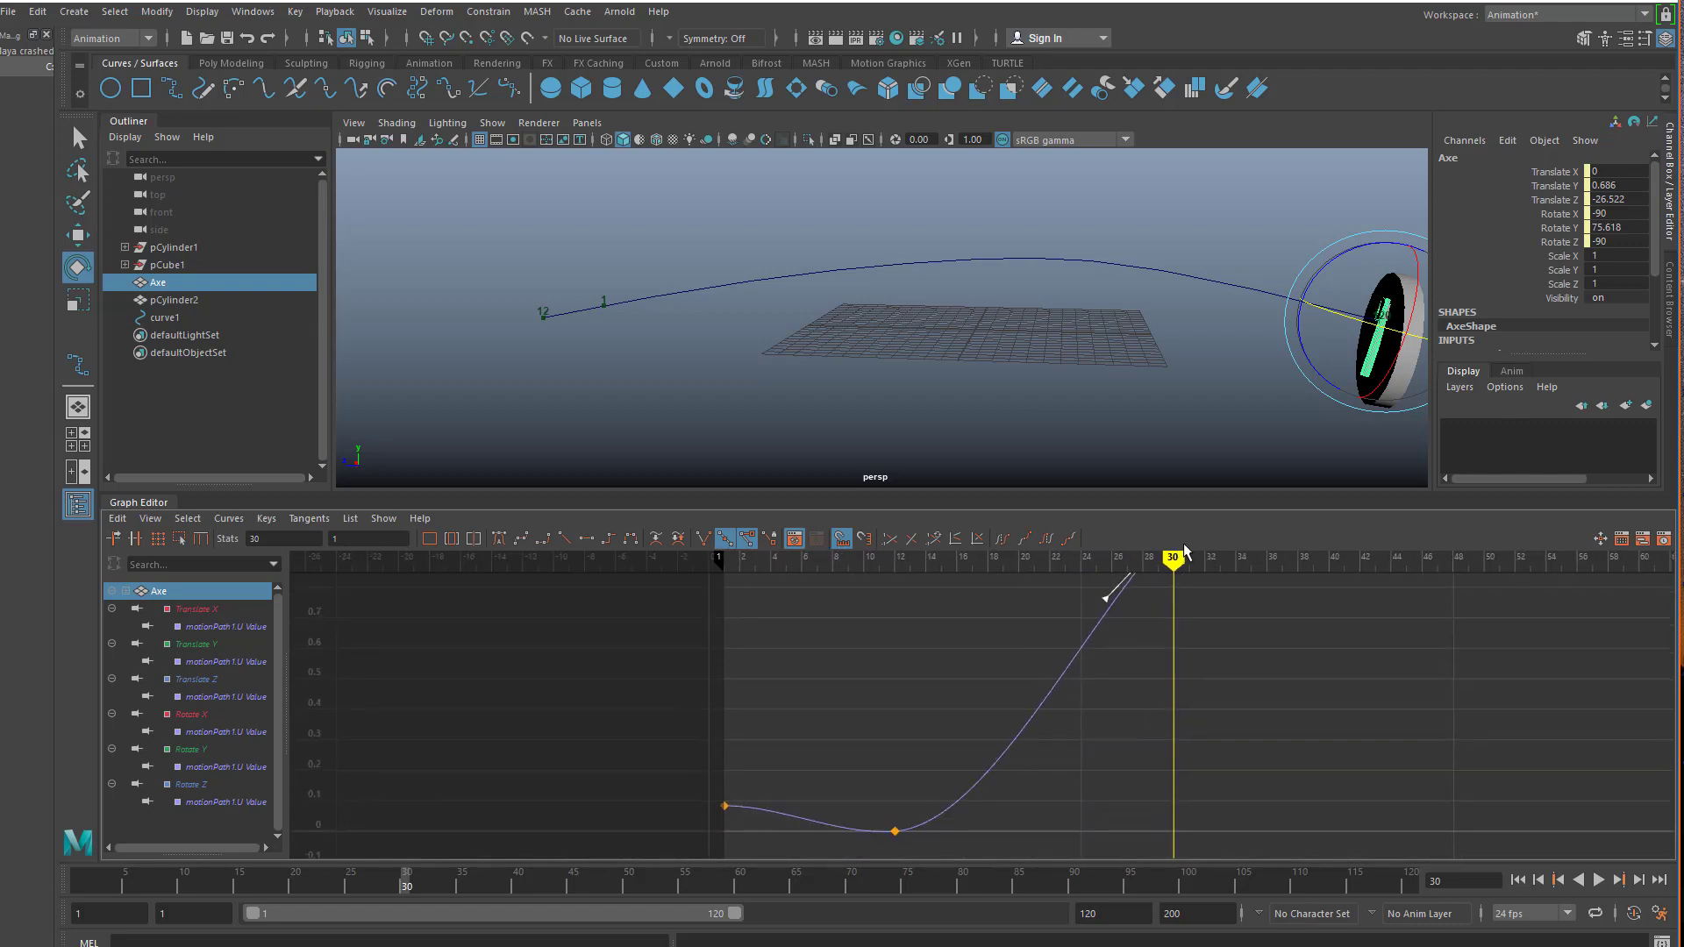
- Play the animation from frame 1 and check the speed of the throw
{"action": "mouse_move", "coordinate": [1177, 568]}
{"action": "left_mouse_down"}
{"action": "mouse_move", "coordinate": [725, 593]}
{"action": "mouse_move", "coordinate": [741, 600]}
{"action": "left_mouse_up"}
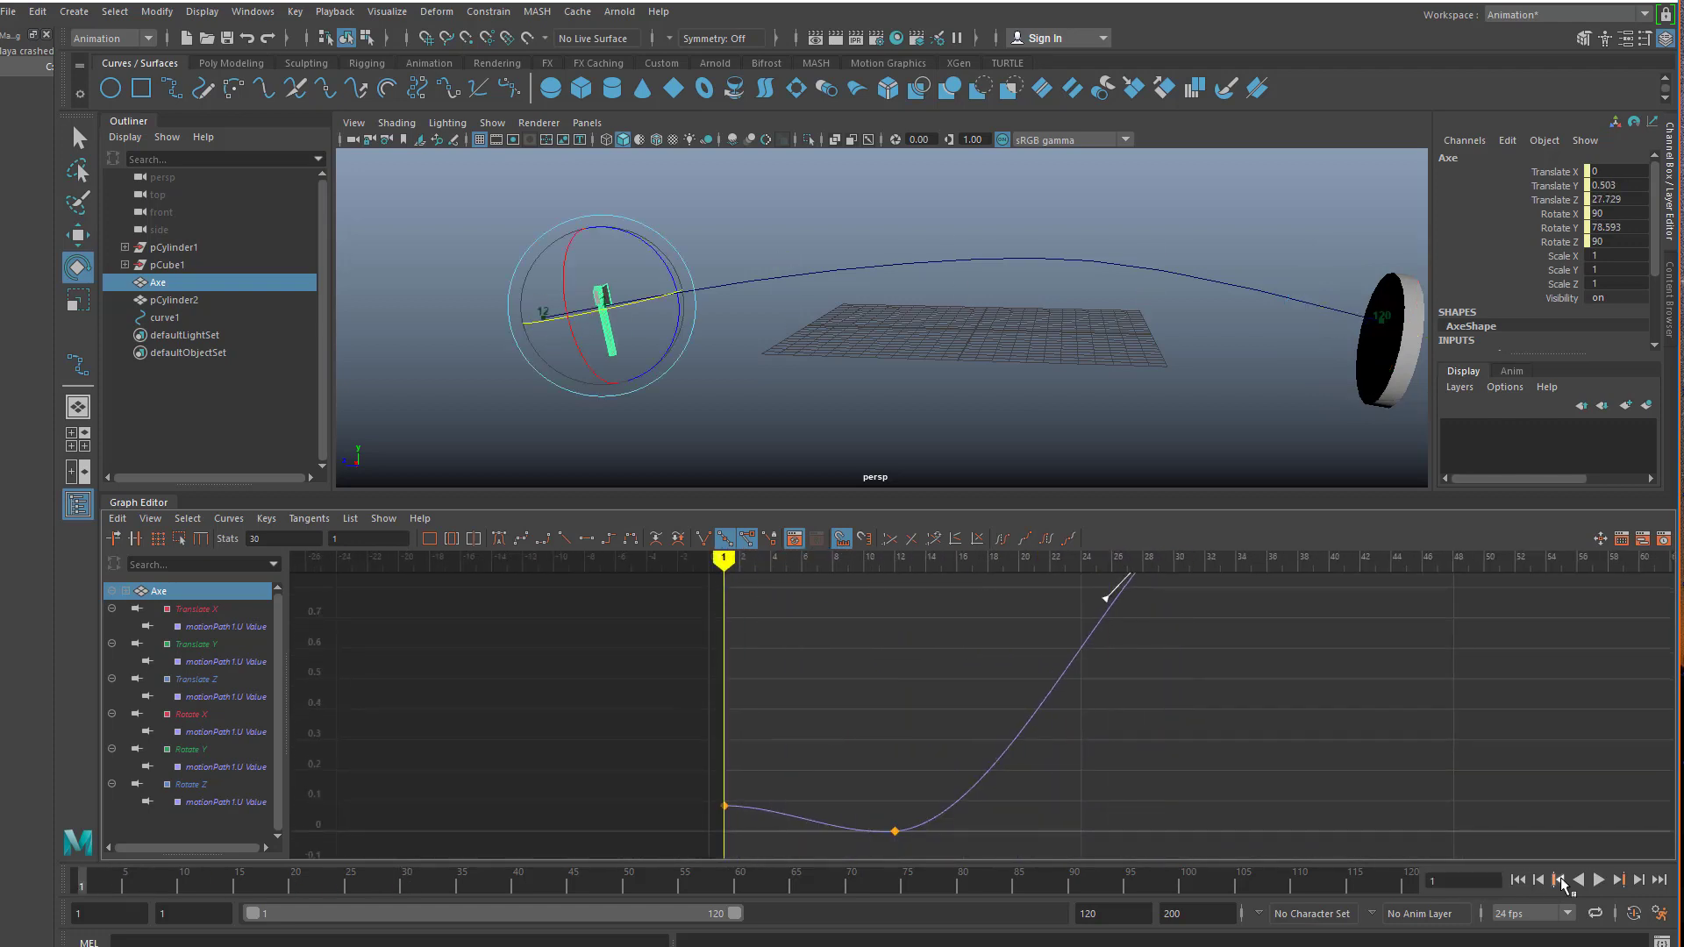
{"action": "left_click", "coordinate": [1599, 881]}
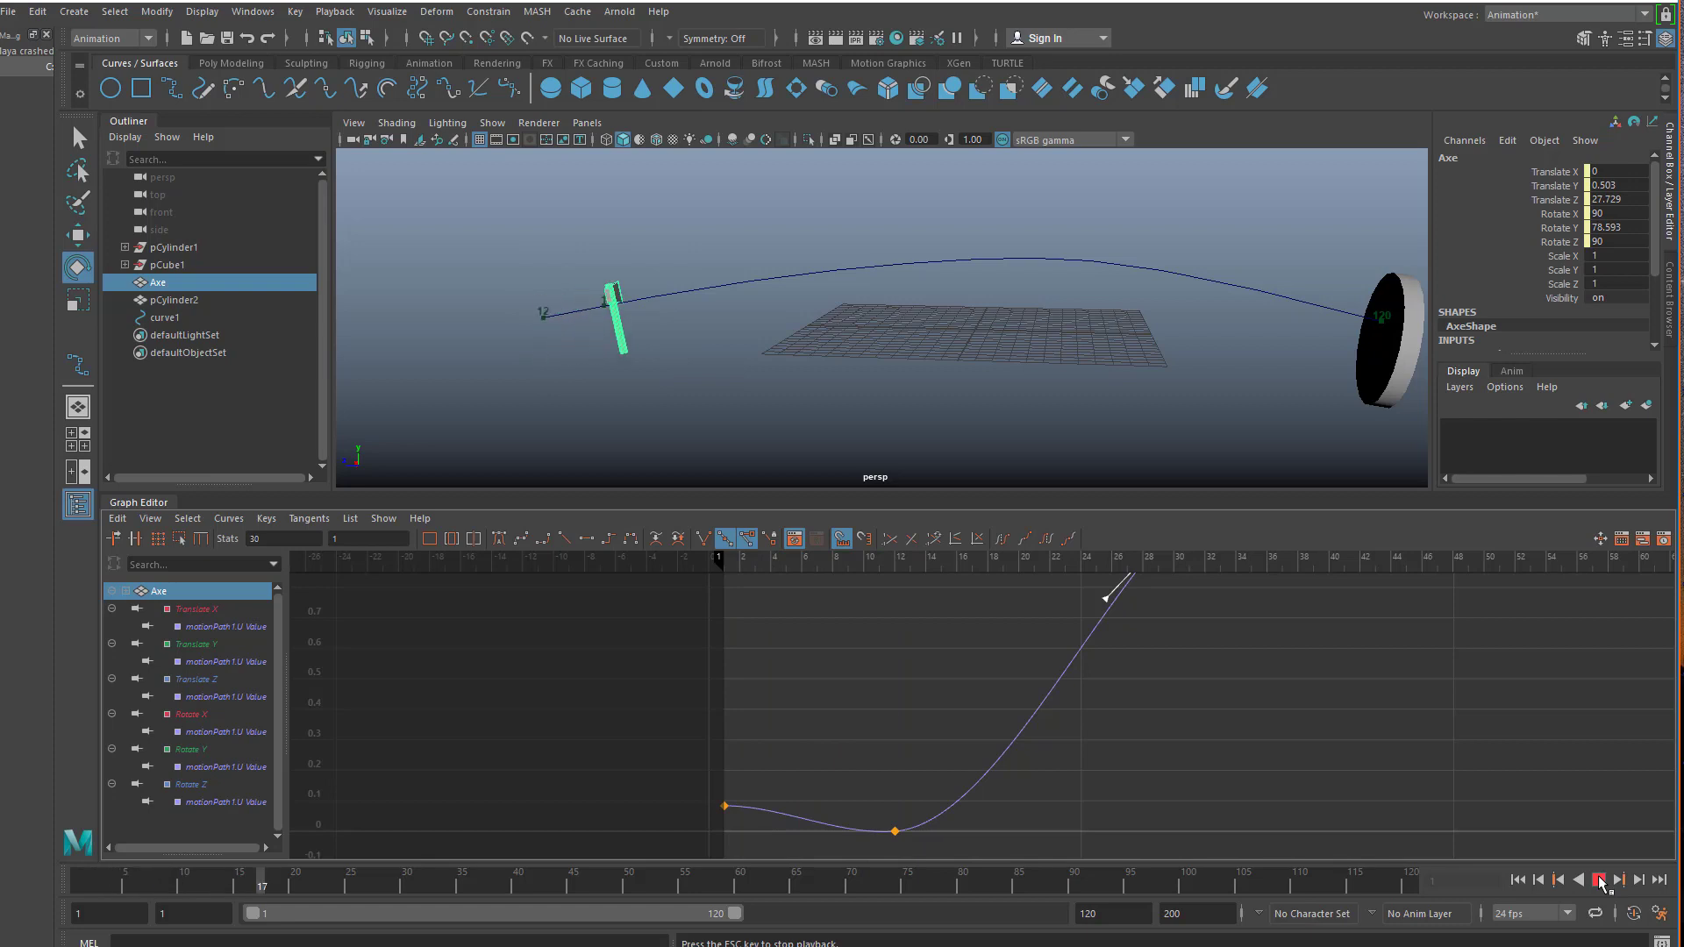
{"action": "left_click", "coordinate": [1599, 881]}
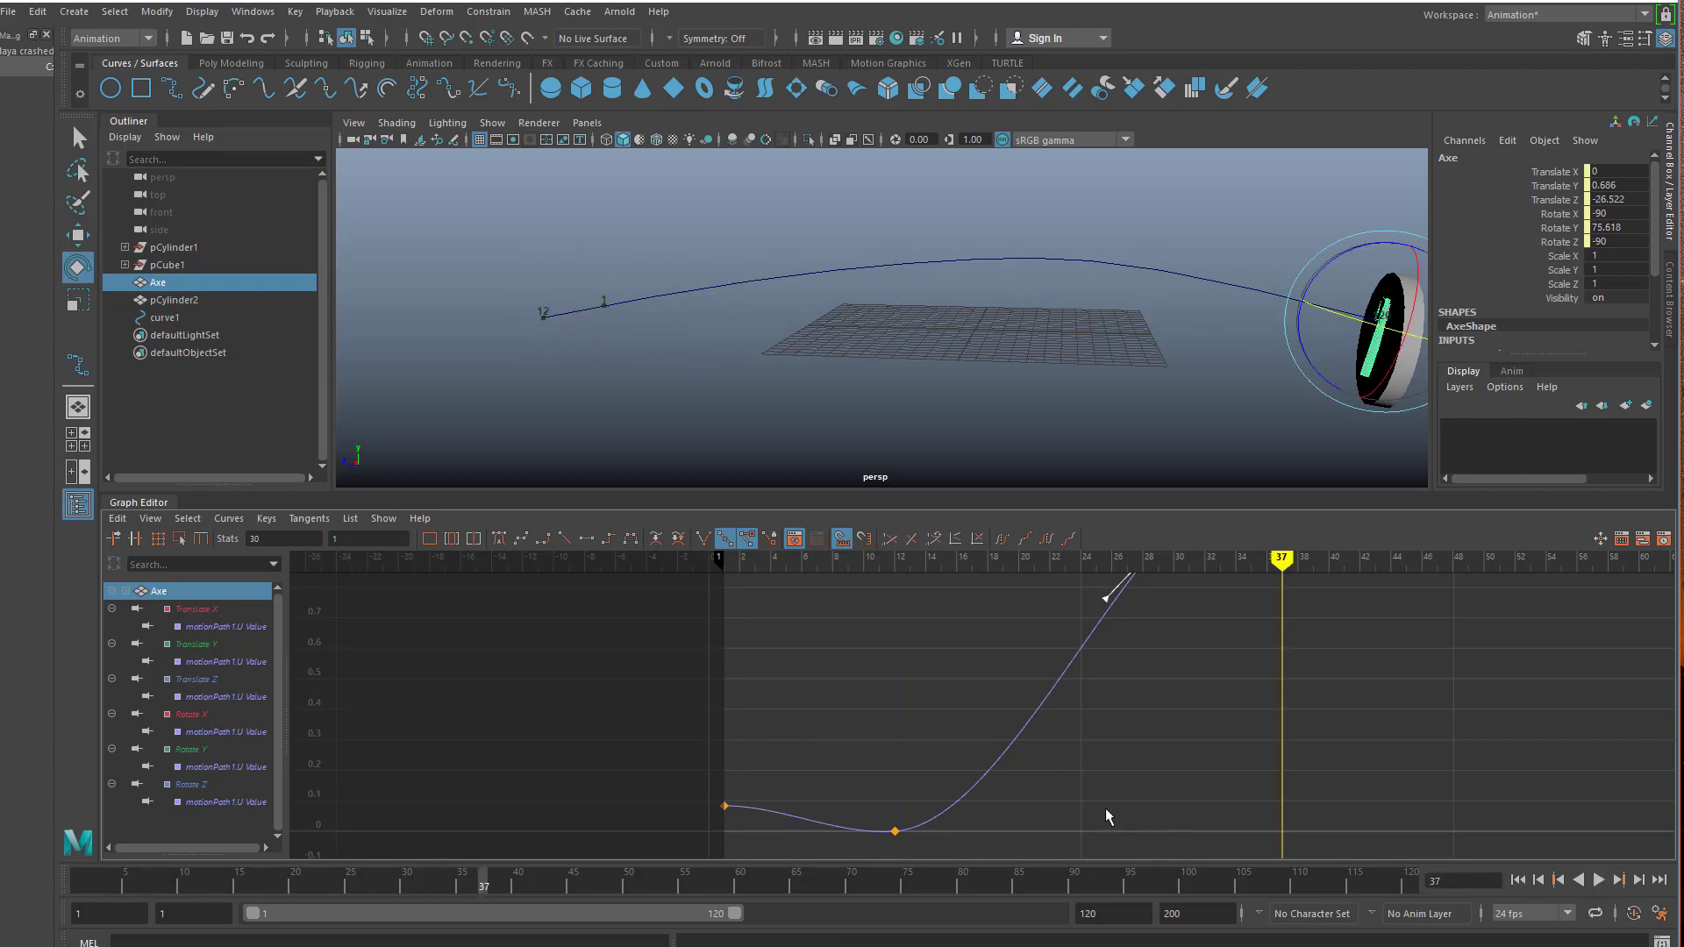
- Move the final key of the motion path curve to frame 20 to speed up the throw
{"action": "scroll", "coordinate": [1068, 753], "scroll_direction": "down", "scroll_amount": 4}
{"action": "left_click", "coordinate": [1057, 642]}
{"action": "middle_click_drag", "start_coordinate": [1060, 715], "coordinate": [998, 715], "text": "shift"}
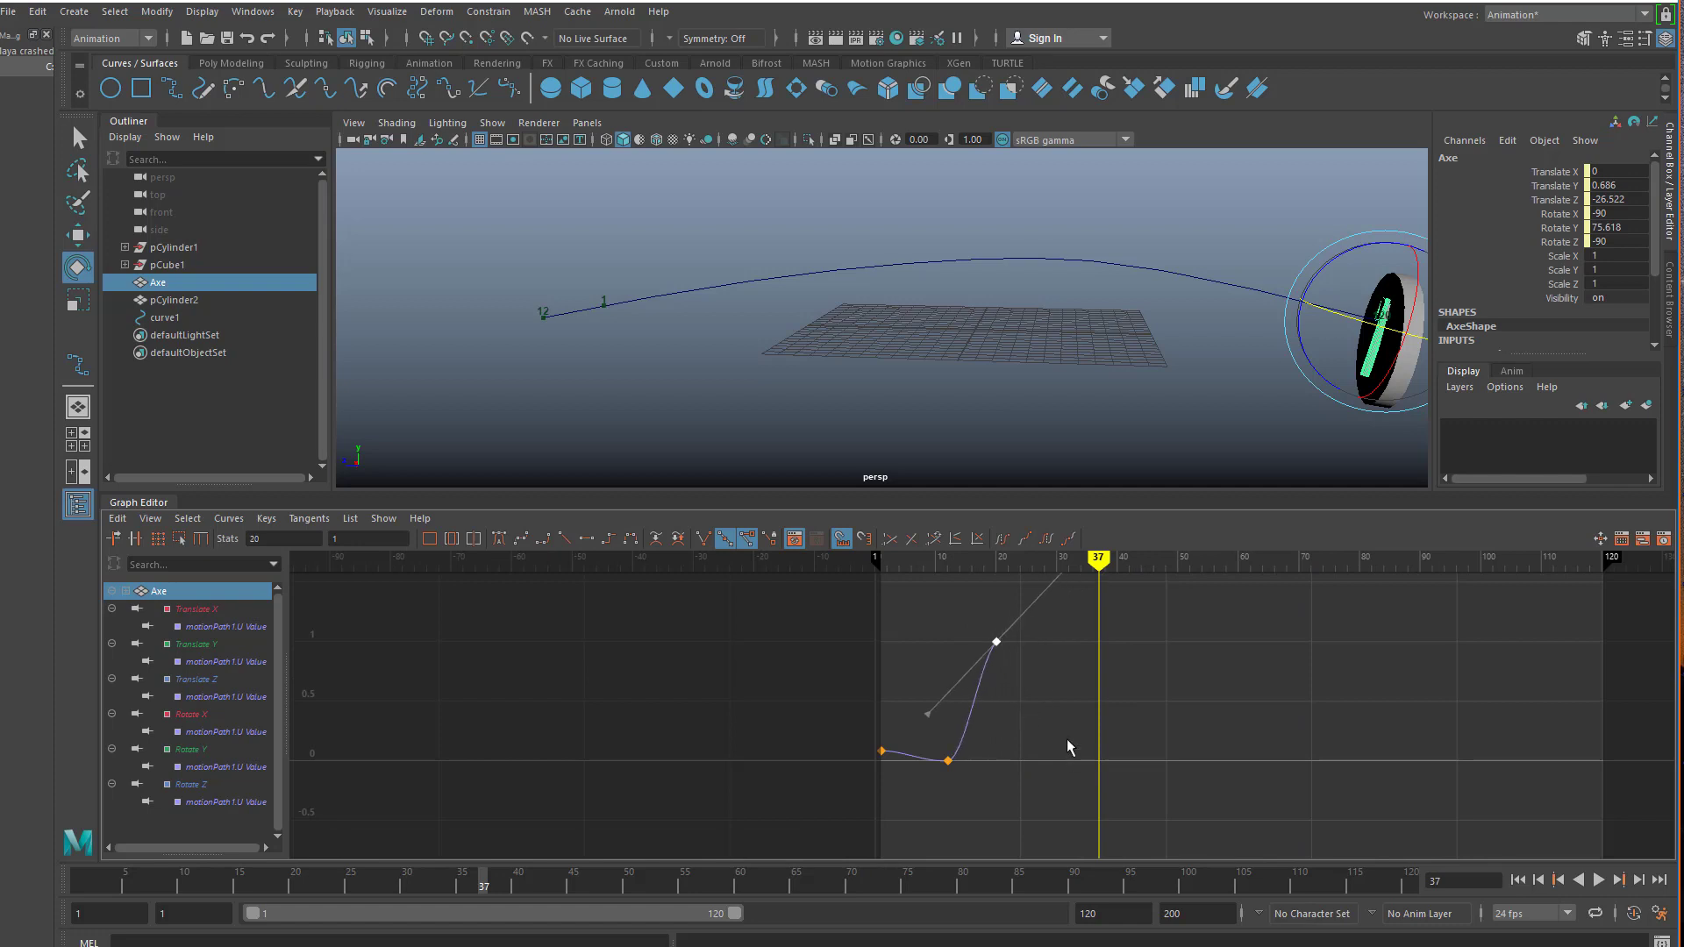
{"action": "key", "text": "f"}
{"action": "scroll", "coordinate": [1061, 728], "scroll_direction": "down", "scroll_amount": 4}
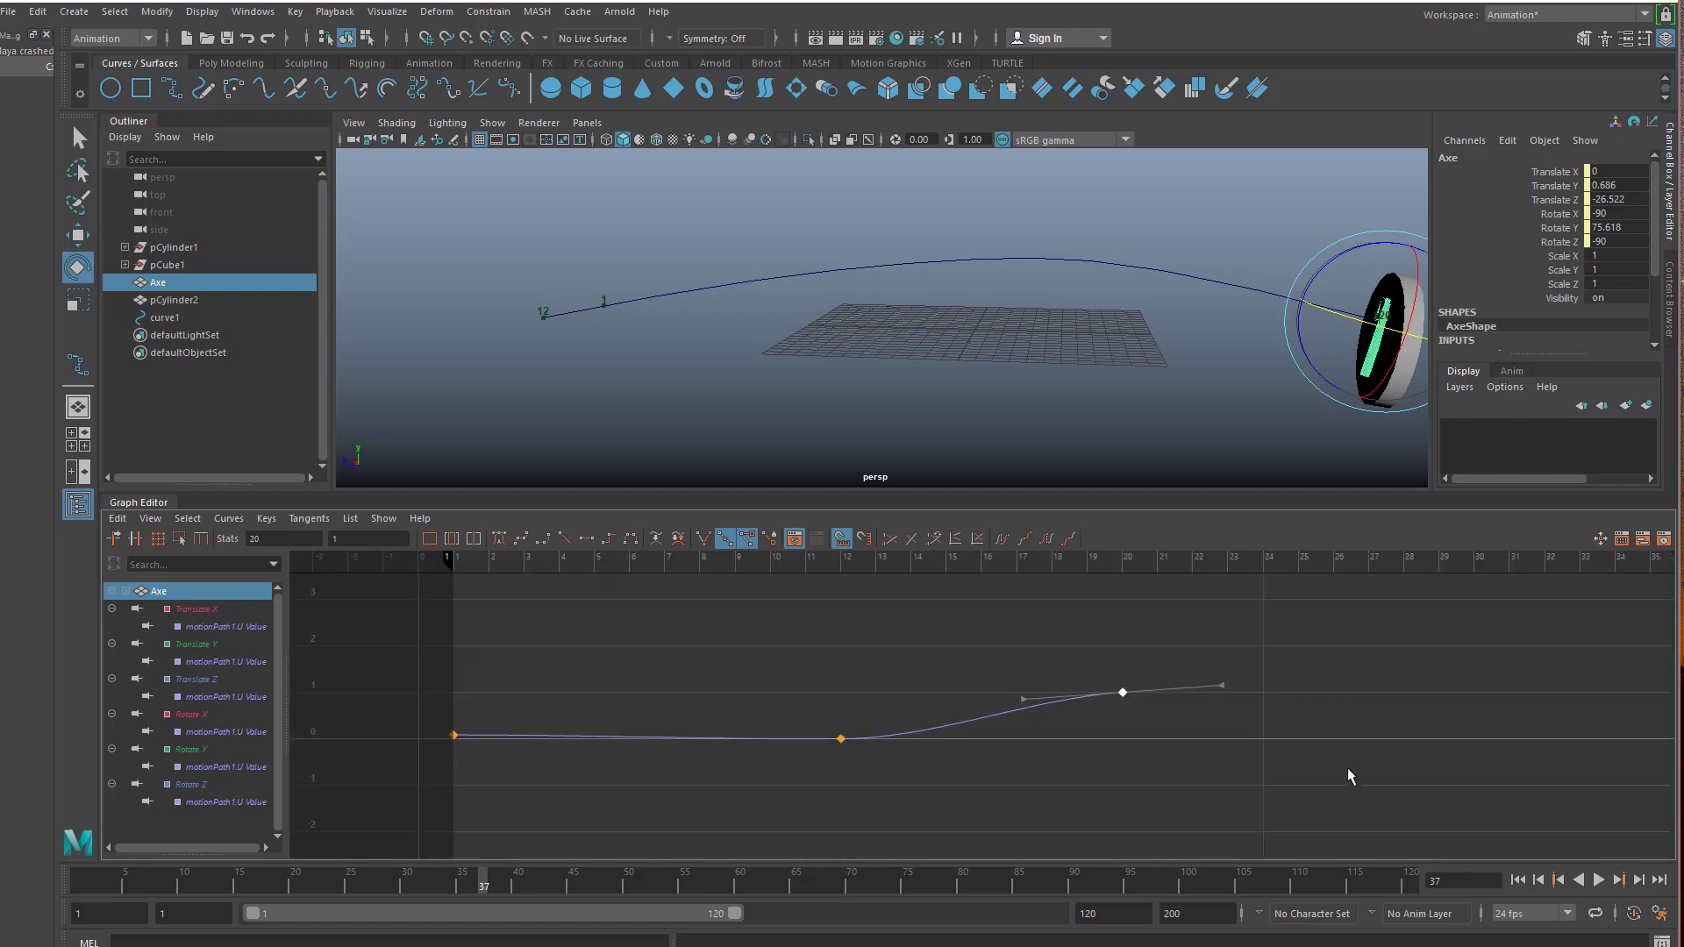
- Set the animation's end time to frame 30
{"action": "left_click", "coordinate": [1598, 879]}
{"action": "left_click", "coordinate": [1211, 921]}
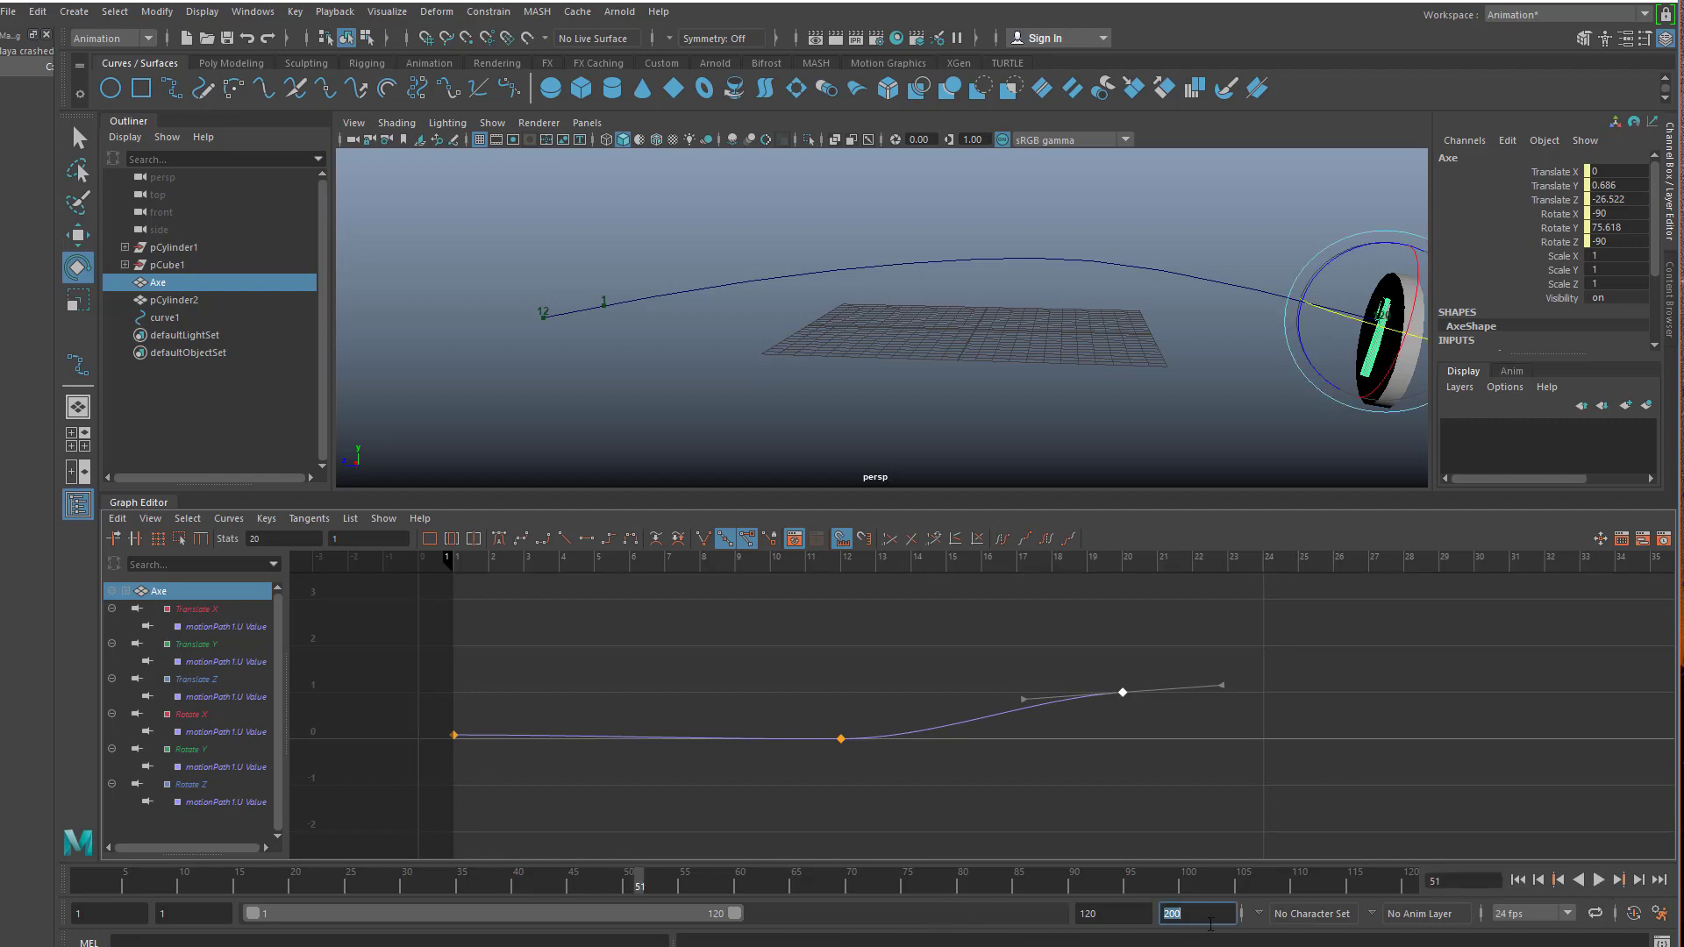
{"action": "type", "text": "30"}
{"action": "key", "text": "Return"}
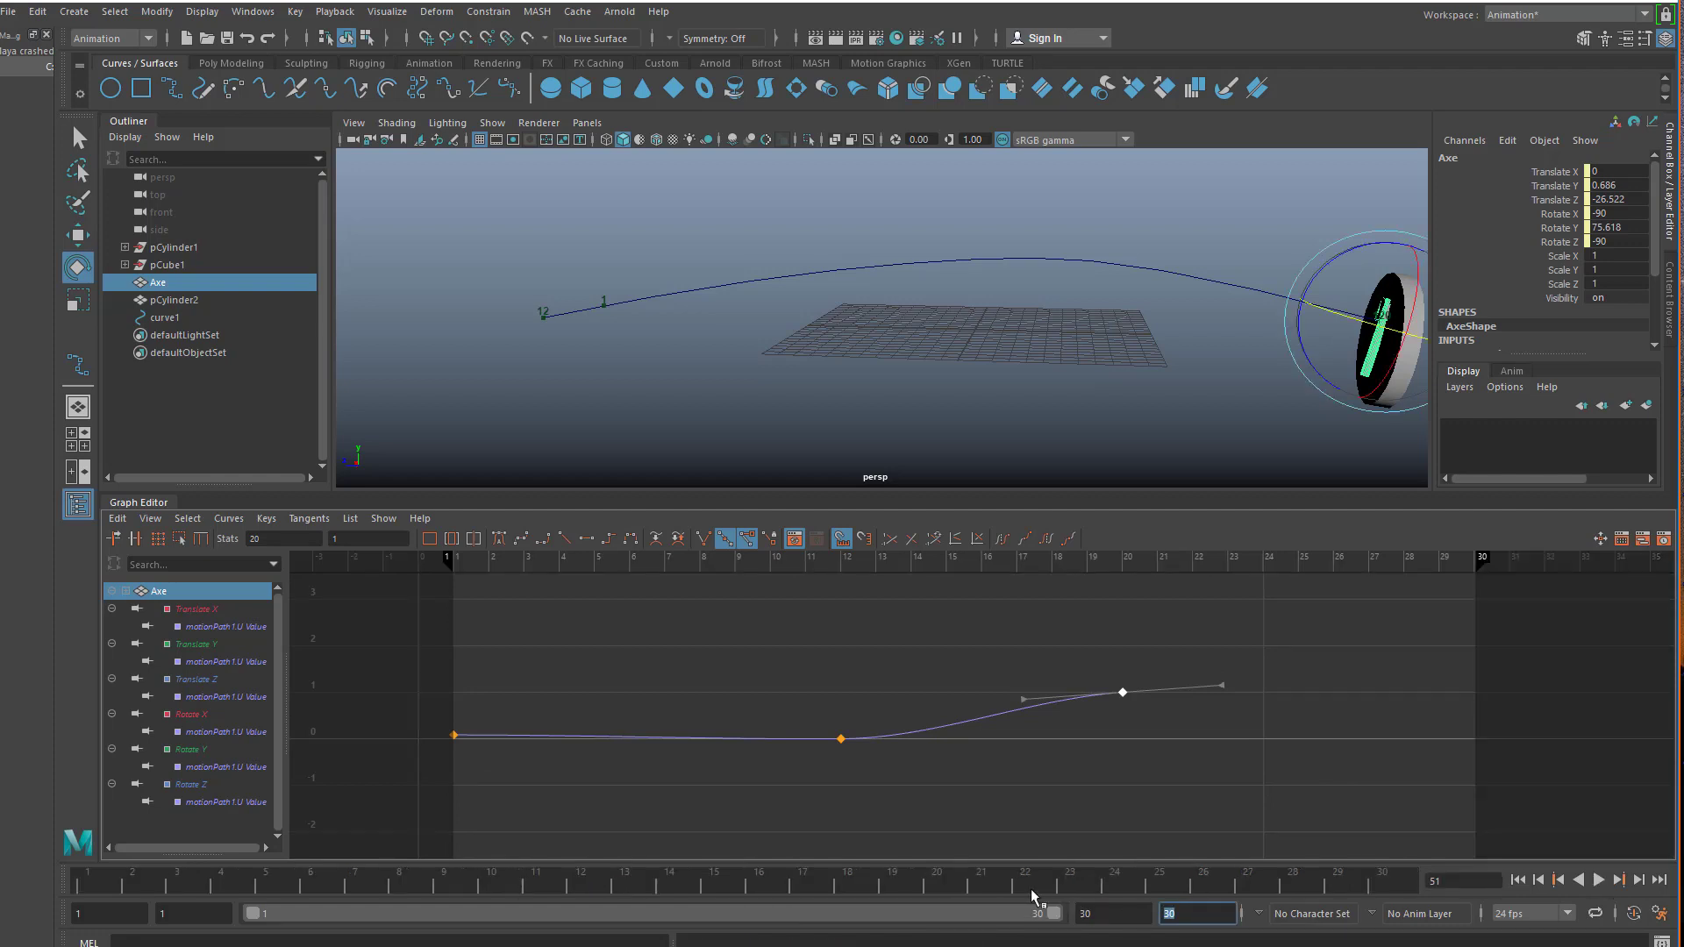
- Play the shortened animation, then examine the axe close up beside the target around frame 19
{"action": "left_click", "coordinate": [1598, 879]}
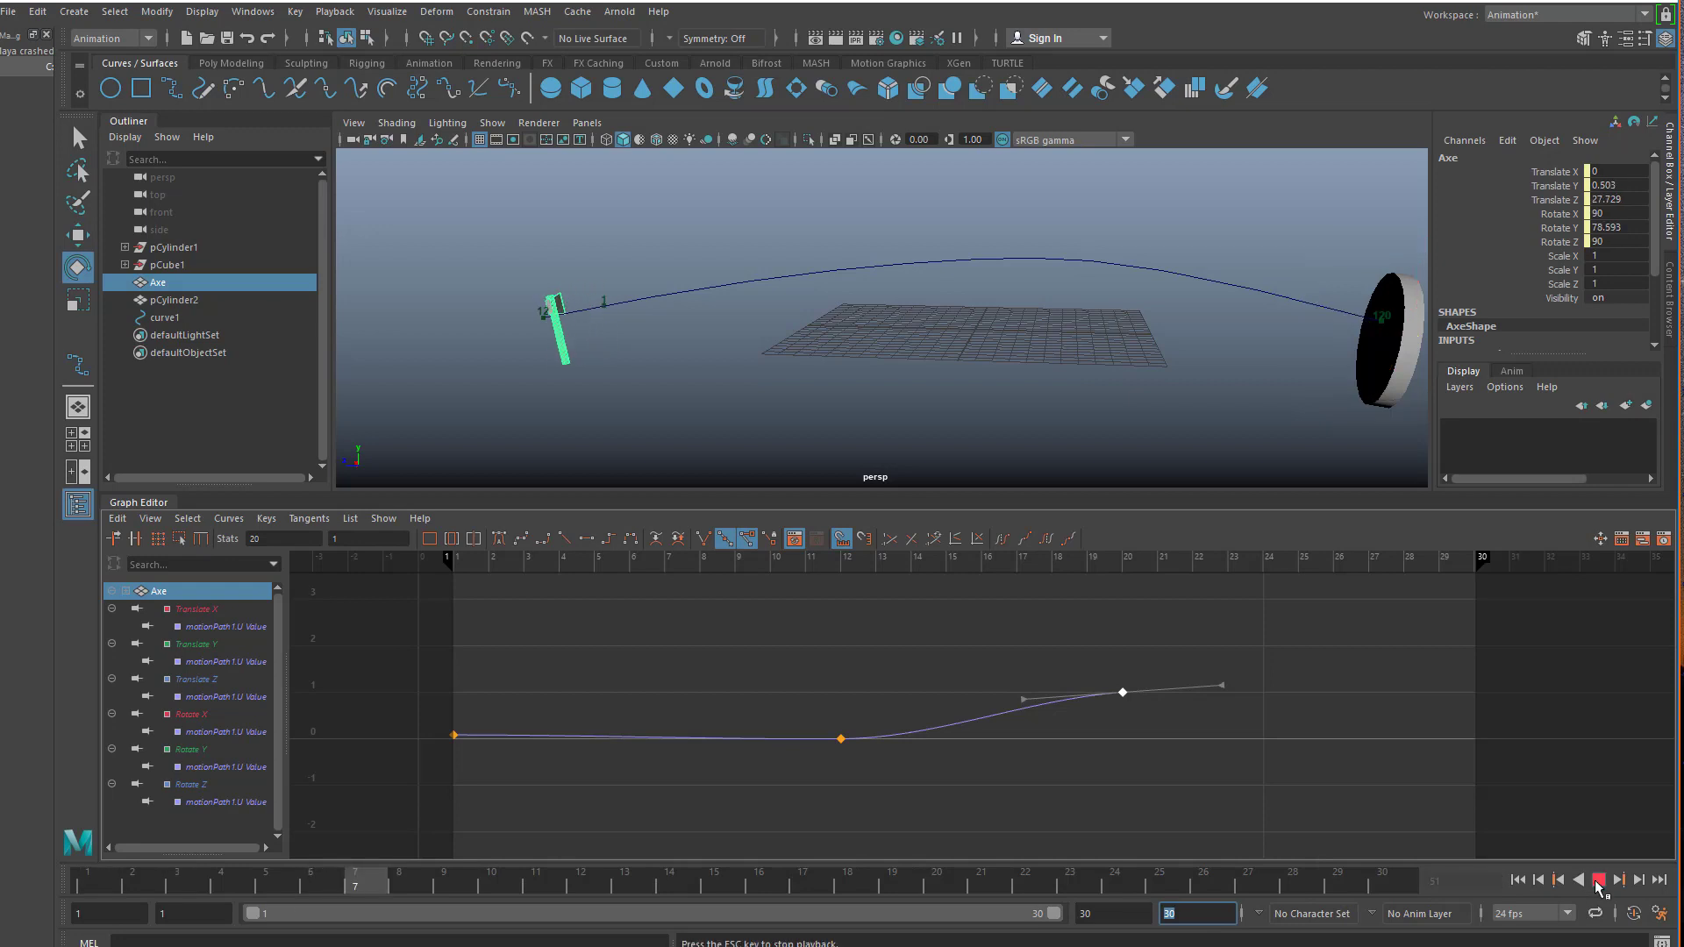
{"action": "left_click", "coordinate": [1598, 879]}
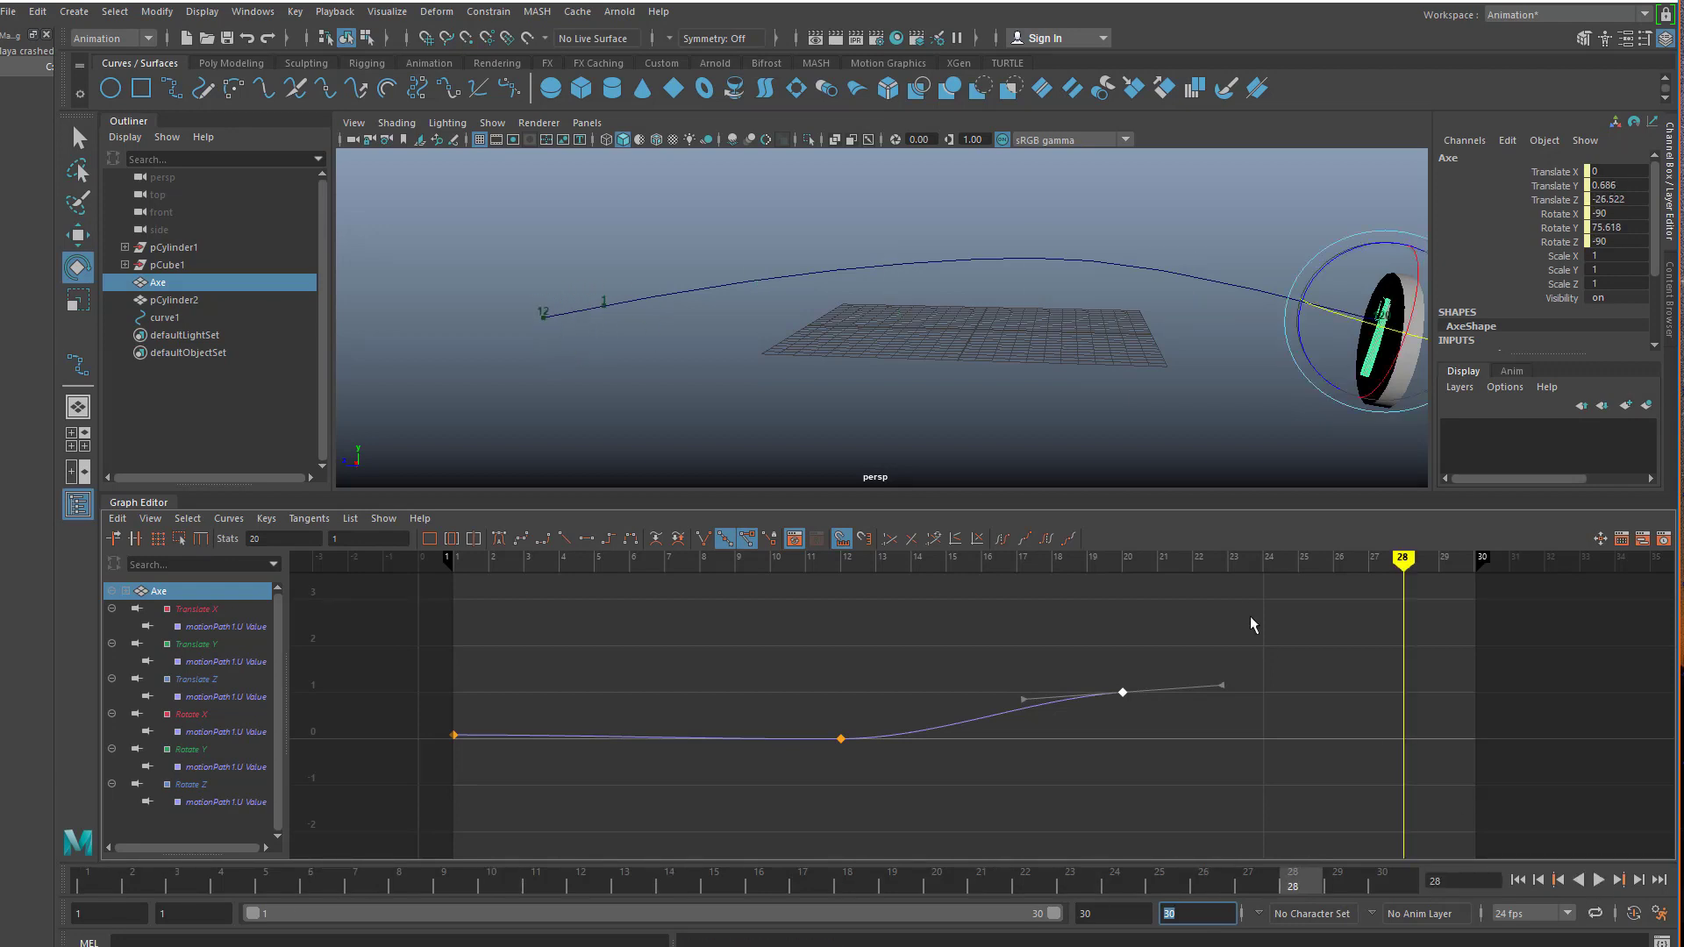
{"action": "left_click_drag", "start_coordinate": [1403, 568], "coordinate": [1090, 580]}
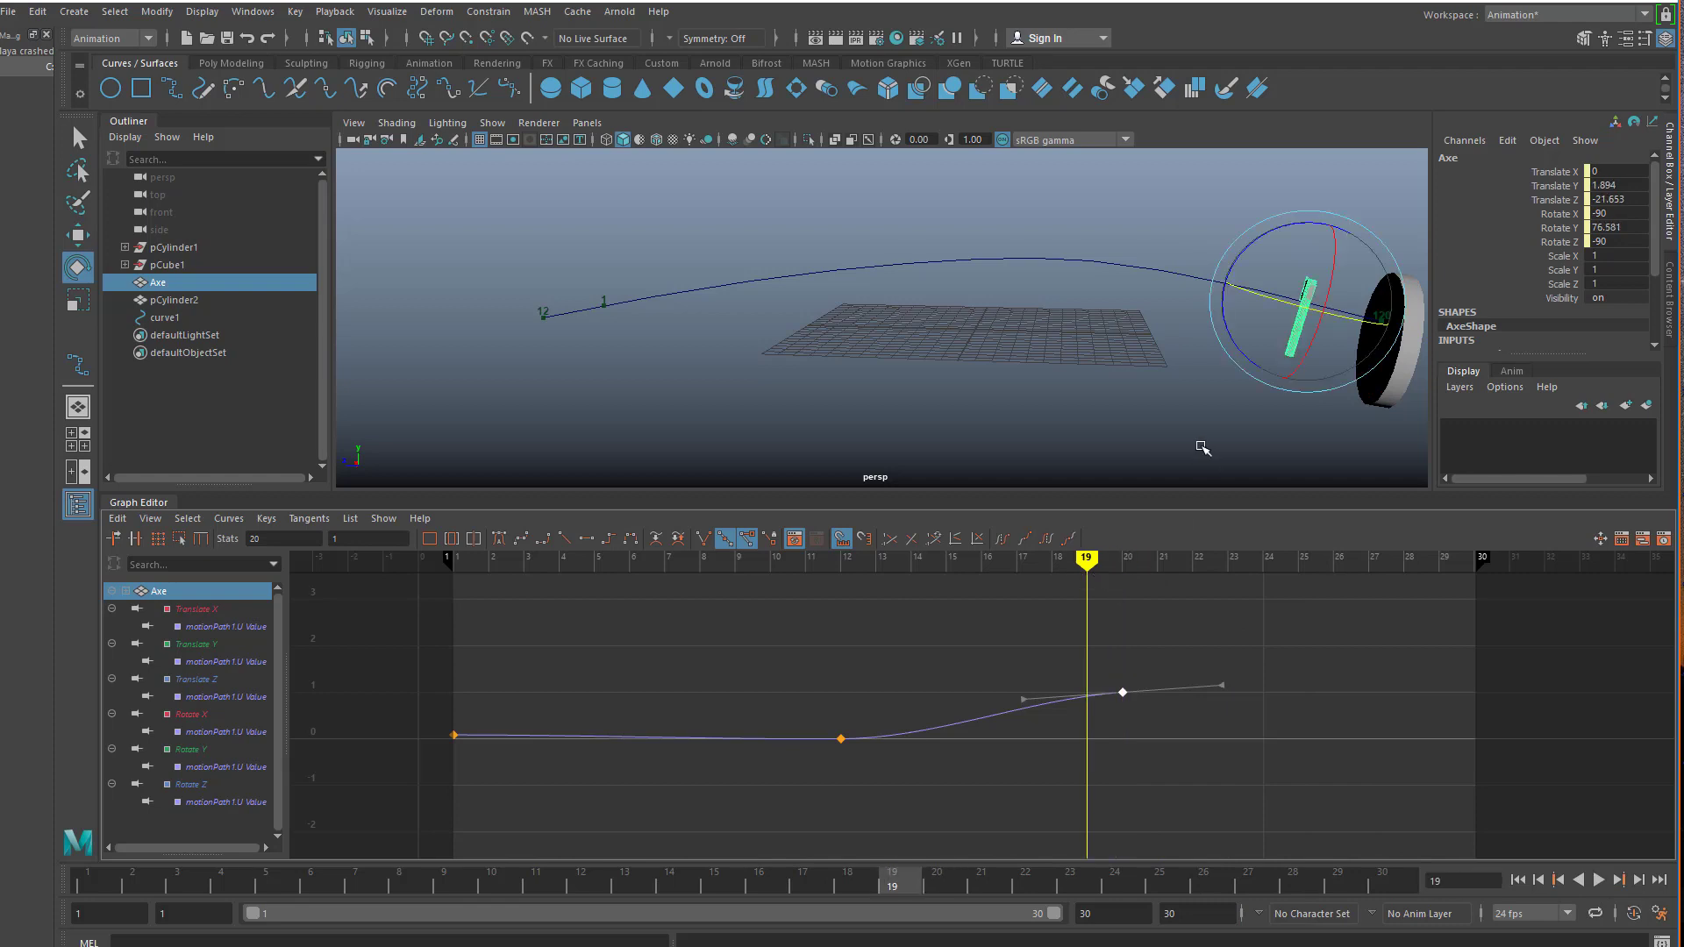
{"action": "scroll", "coordinate": [1208, 448], "scroll_direction": "up", "scroll_amount": 2}
{"action": "key", "text": "f"}
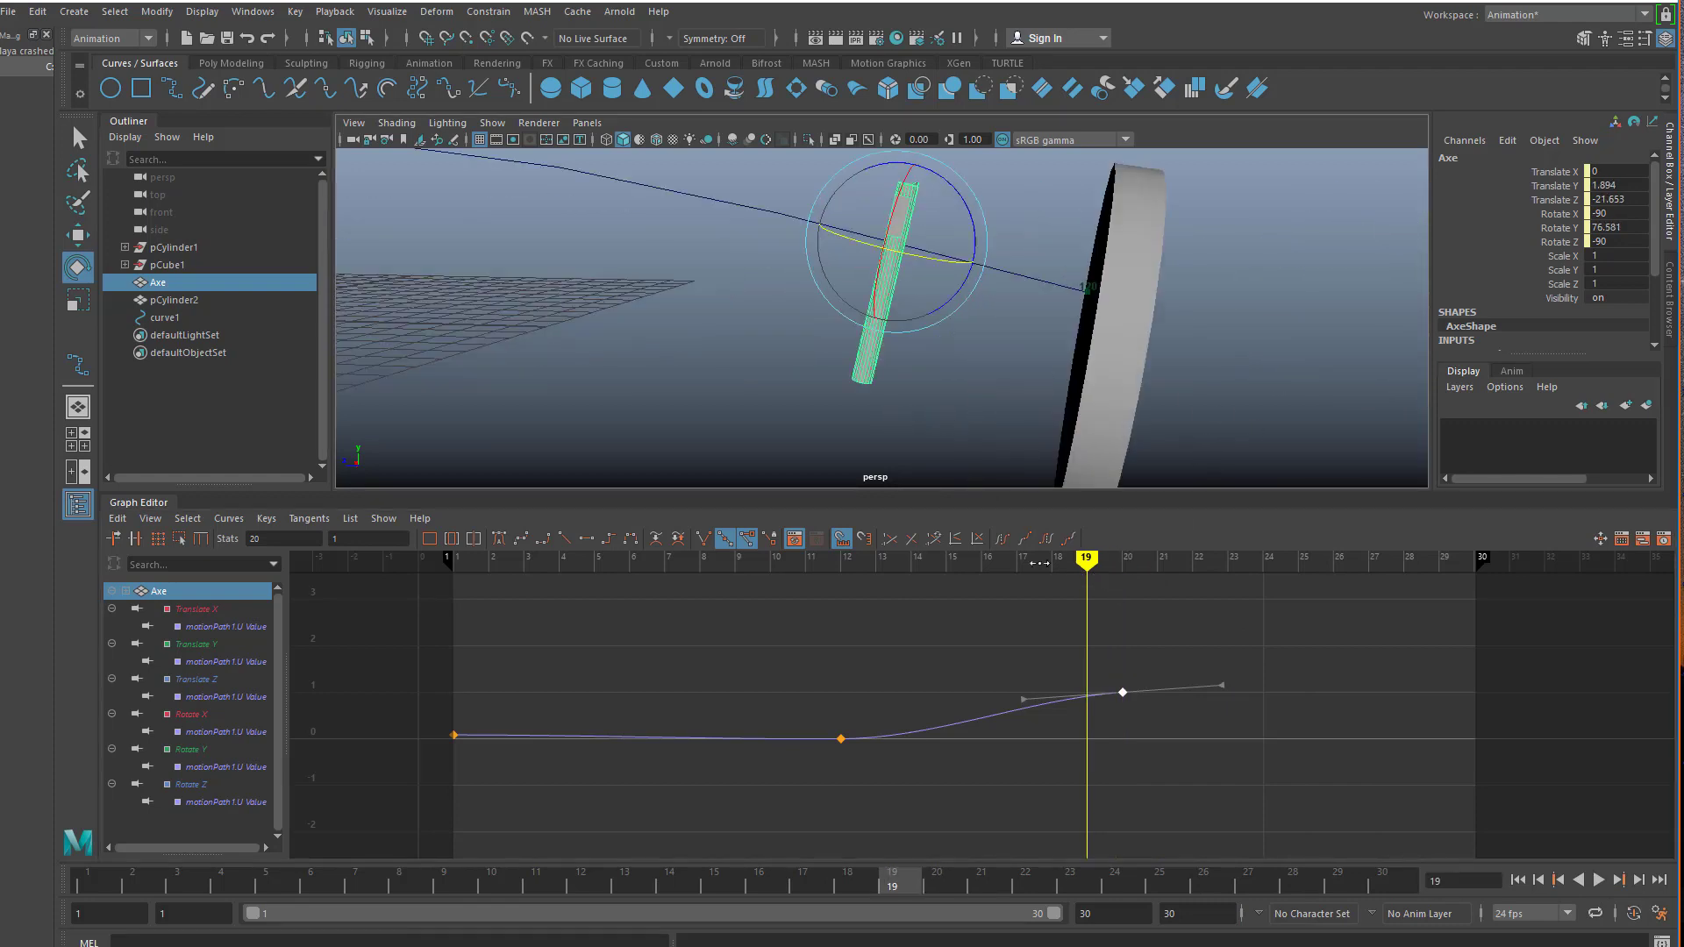
- Go to frame 20 and set that key's value to 0.95 so the axe stops short of the target
{"action": "mouse_move", "coordinate": [1088, 566]}
{"action": "left_mouse_down"}
{"action": "mouse_move", "coordinate": [1156, 570]}
{"action": "mouse_move", "coordinate": [1122, 570]}
{"action": "left_mouse_up"}
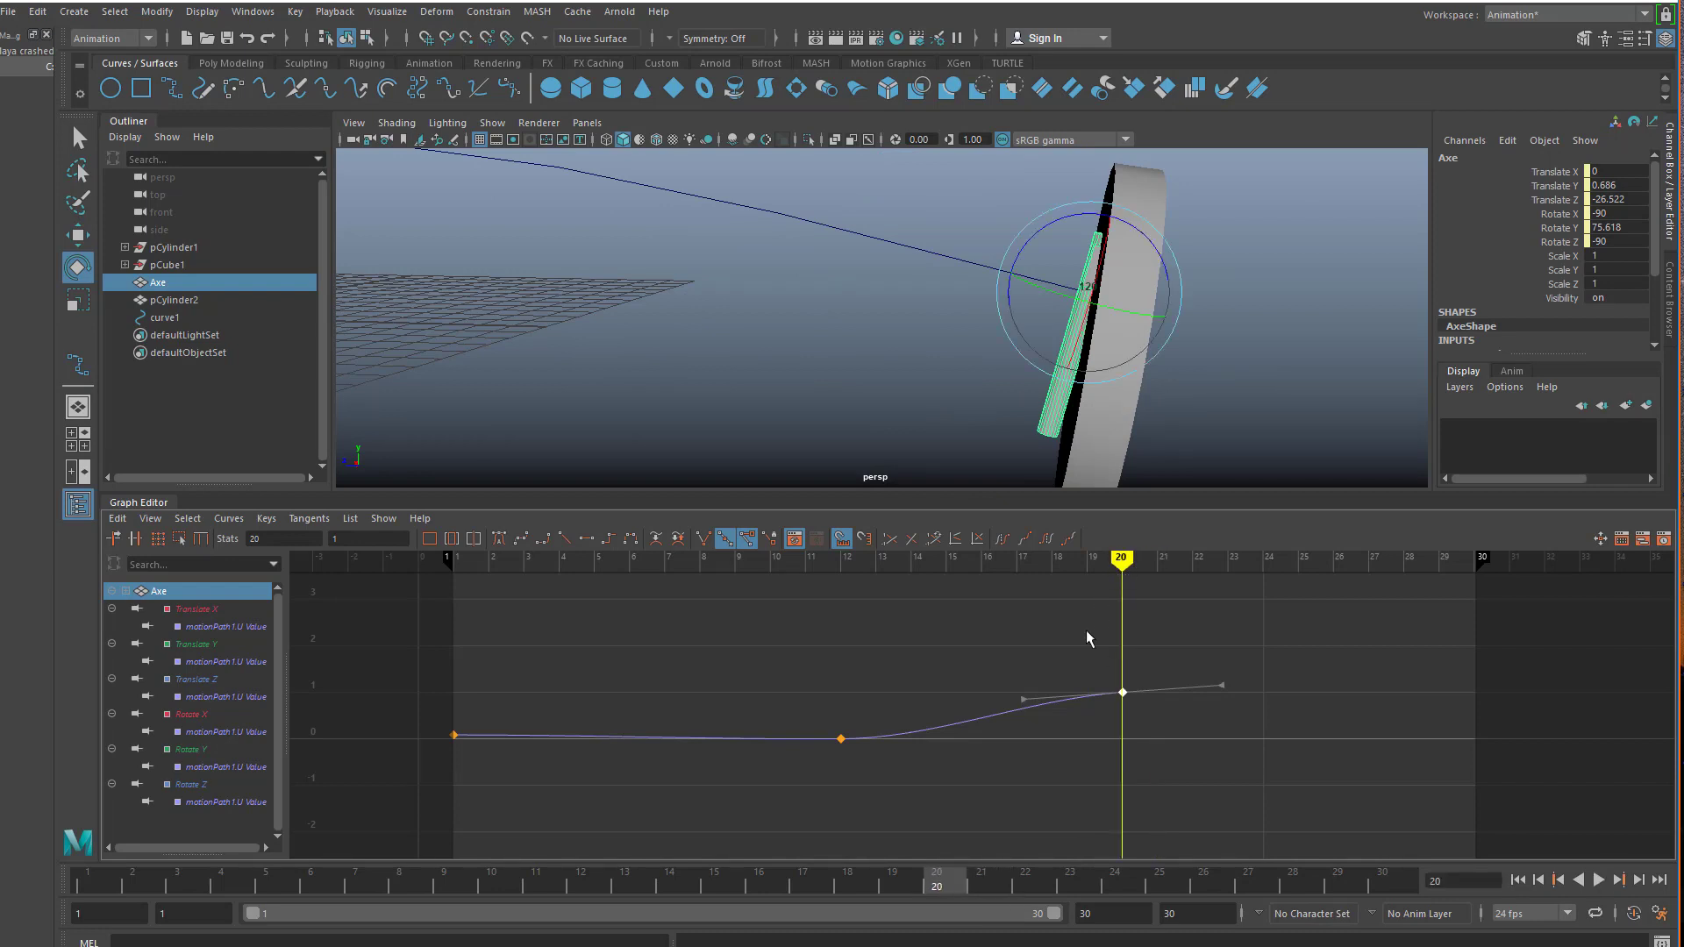
{"action": "left_click", "coordinate": [361, 539]}
{"action": "key", "text": "Return"}
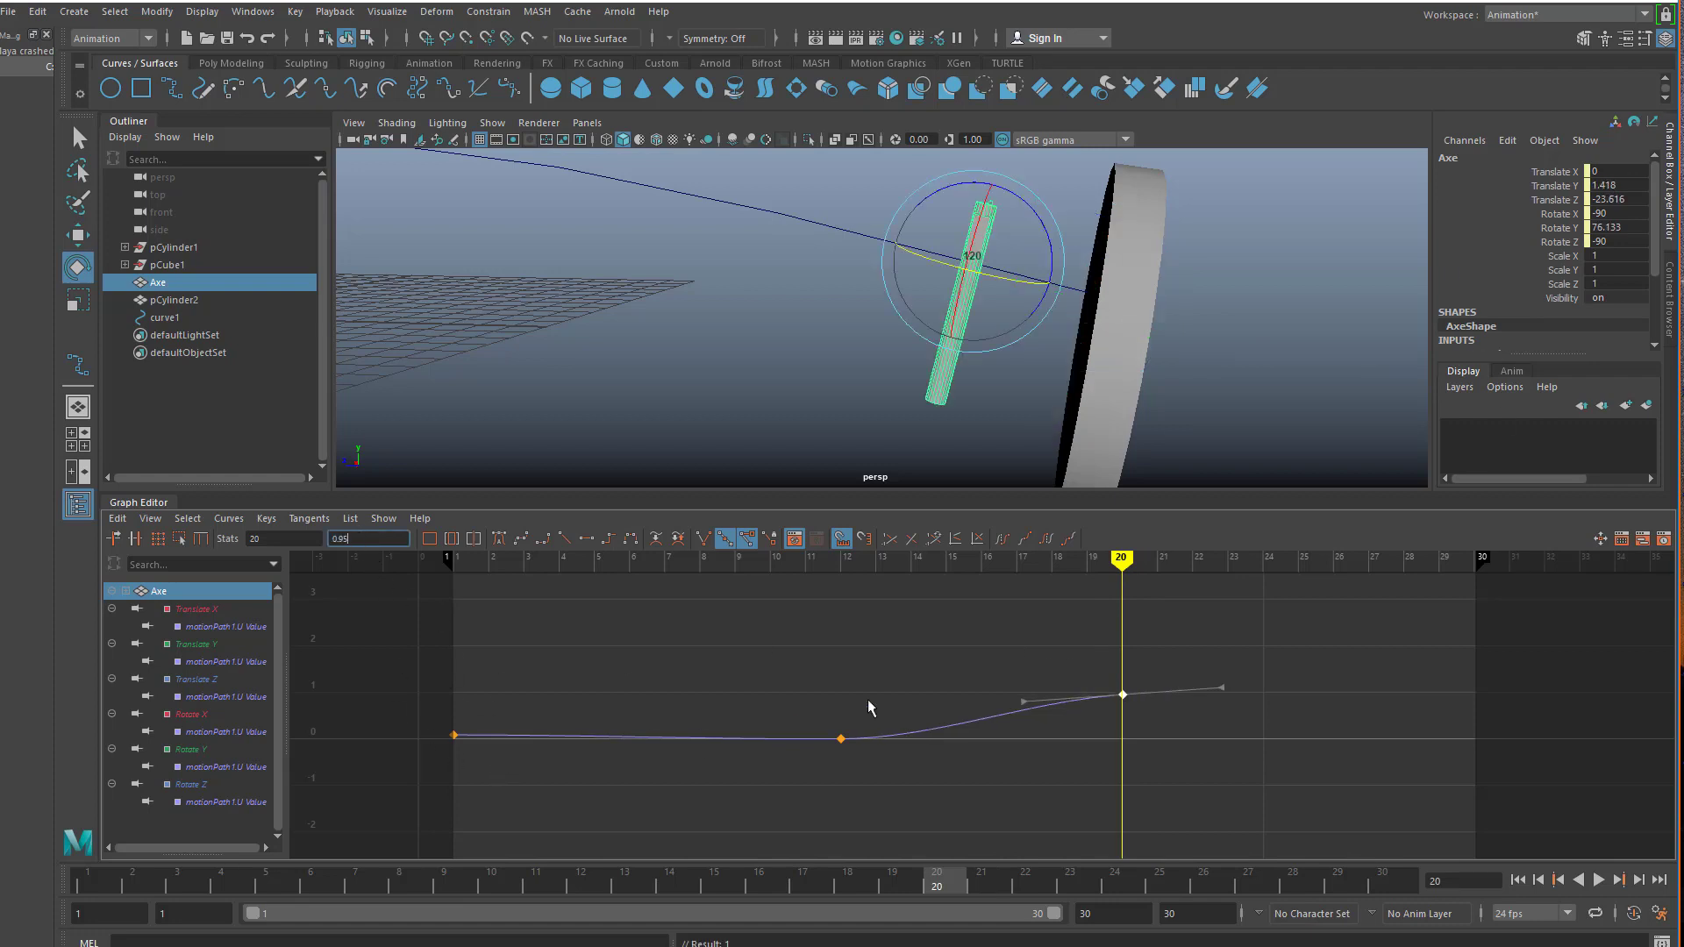
- Insert a key at frame 21 on the motion path curve and set its value to 1
{"action": "mouse_move", "coordinate": [1124, 561]}
{"action": "left_mouse_down"}
{"action": "mouse_move", "coordinate": [1187, 567]}
{"action": "mouse_move", "coordinate": [1158, 566]}
{"action": "left_mouse_up"}
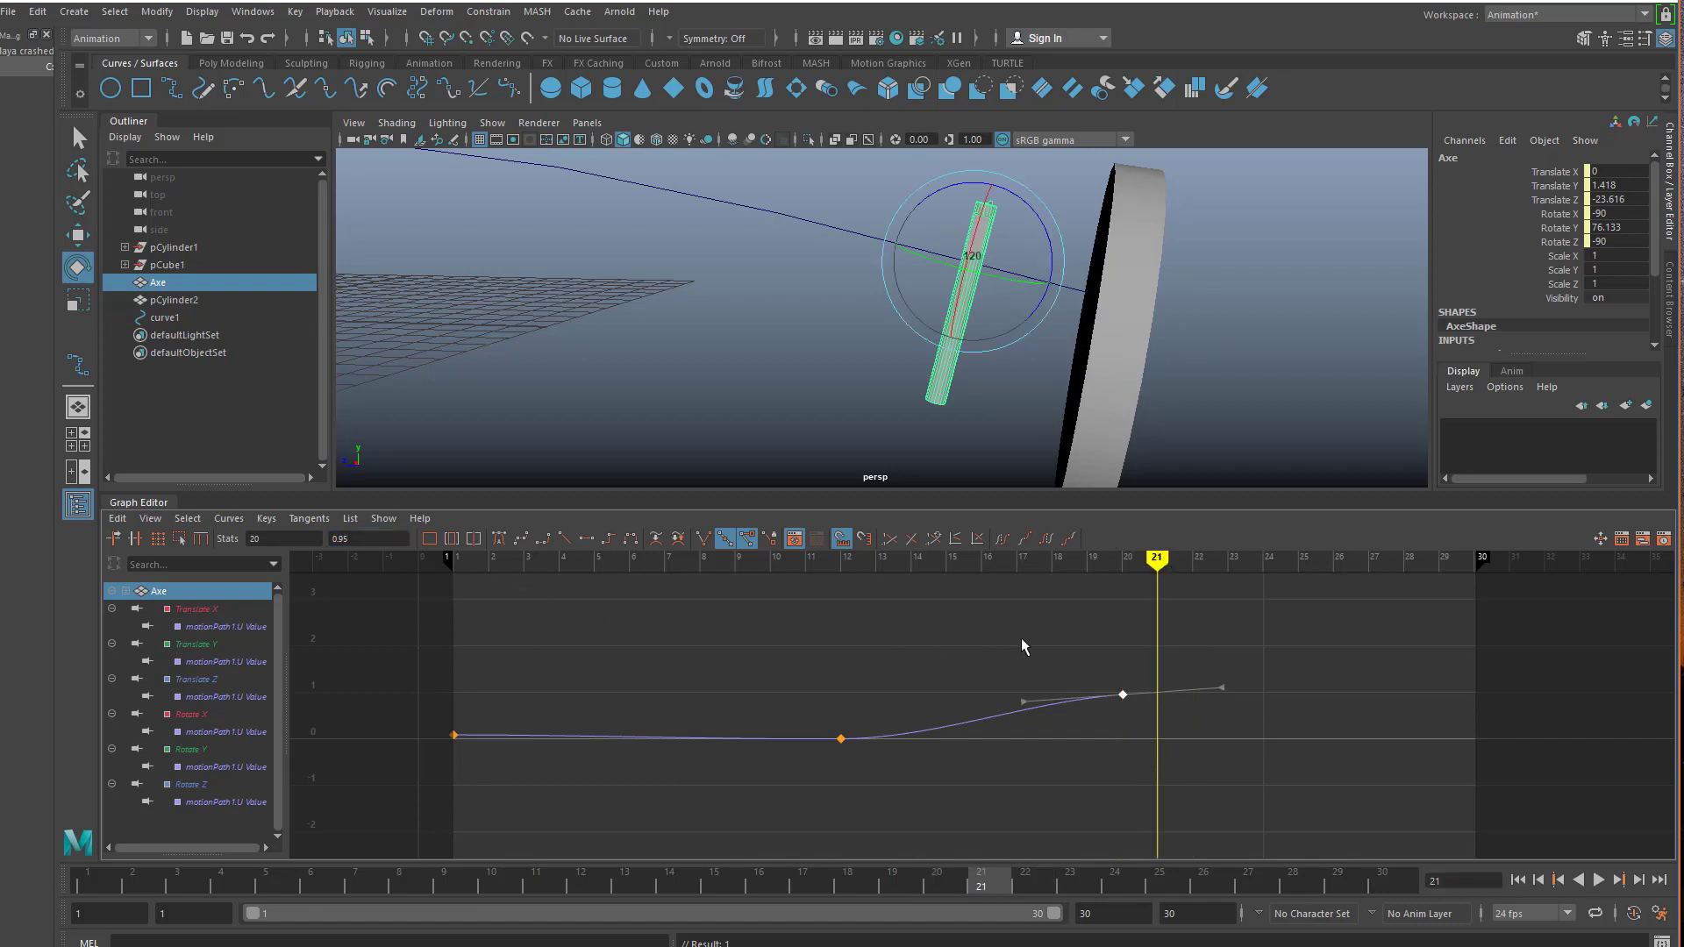
{"action": "right_click_drag", "start_coordinate": [1160, 699], "coordinate": [1186, 716]}
{"action": "left_click", "coordinate": [1160, 698]}
{"action": "left_click_drag", "start_coordinate": [365, 540], "coordinate": [319, 547]}
{"action": "type", "text": "1"}
{"action": "key", "text": "Return"}
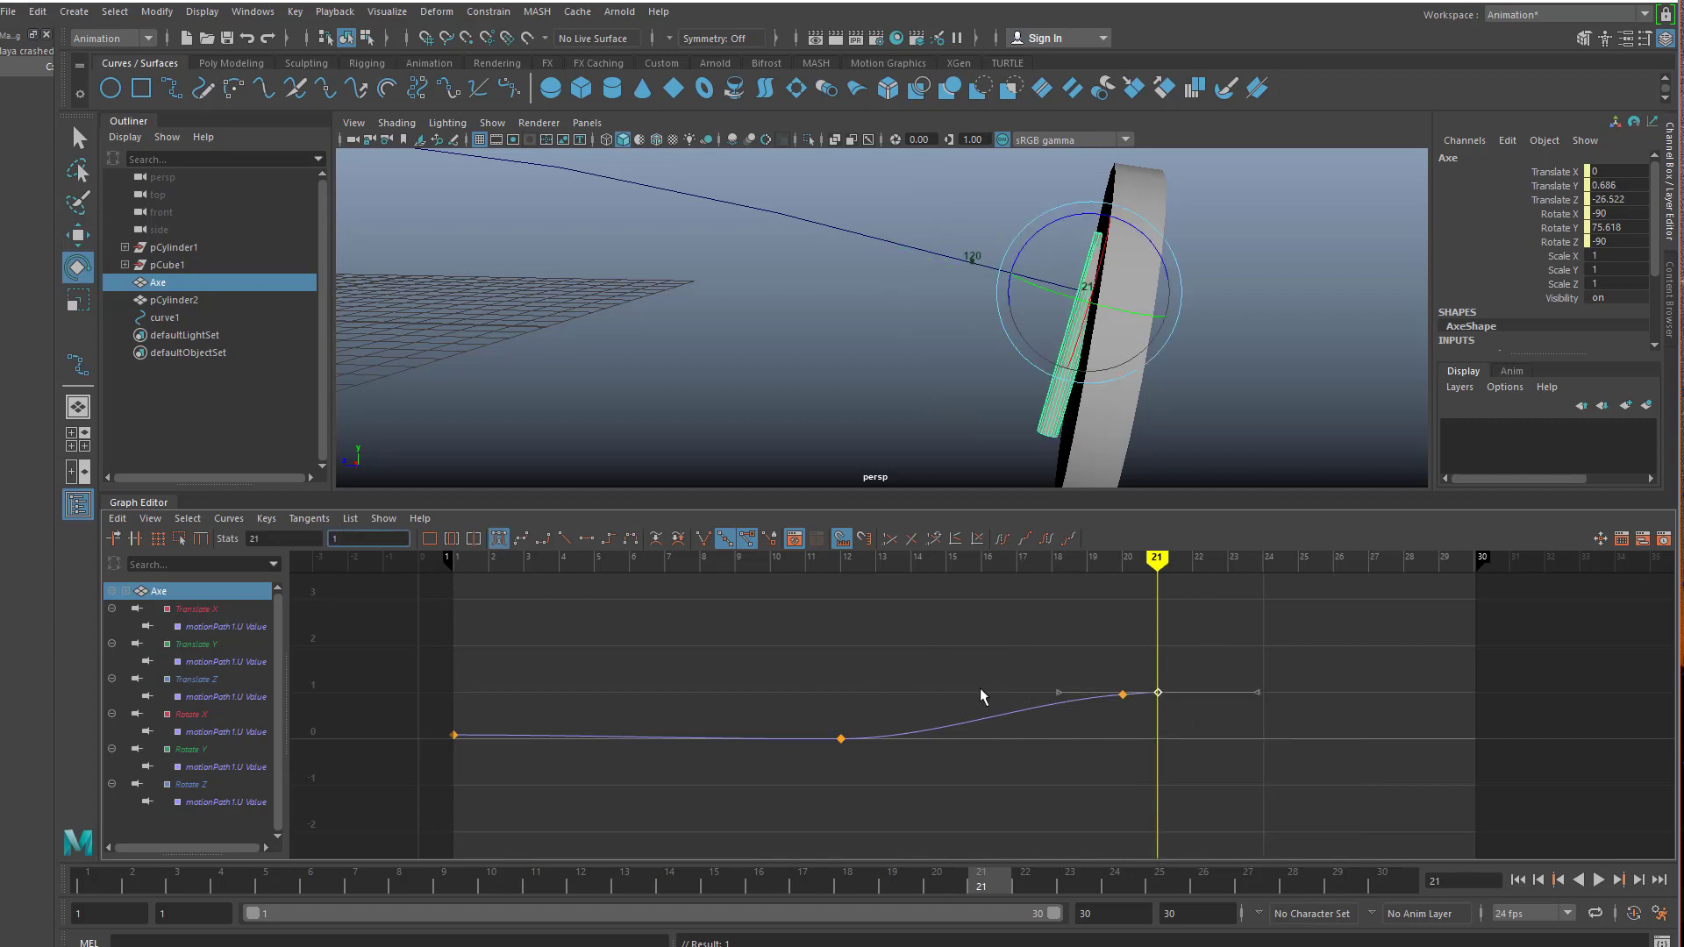
- Insert a key at frame 19 on the axe's motion path curve
{"action": "left_click_drag", "start_coordinate": [1158, 558], "coordinate": [1191, 559]}
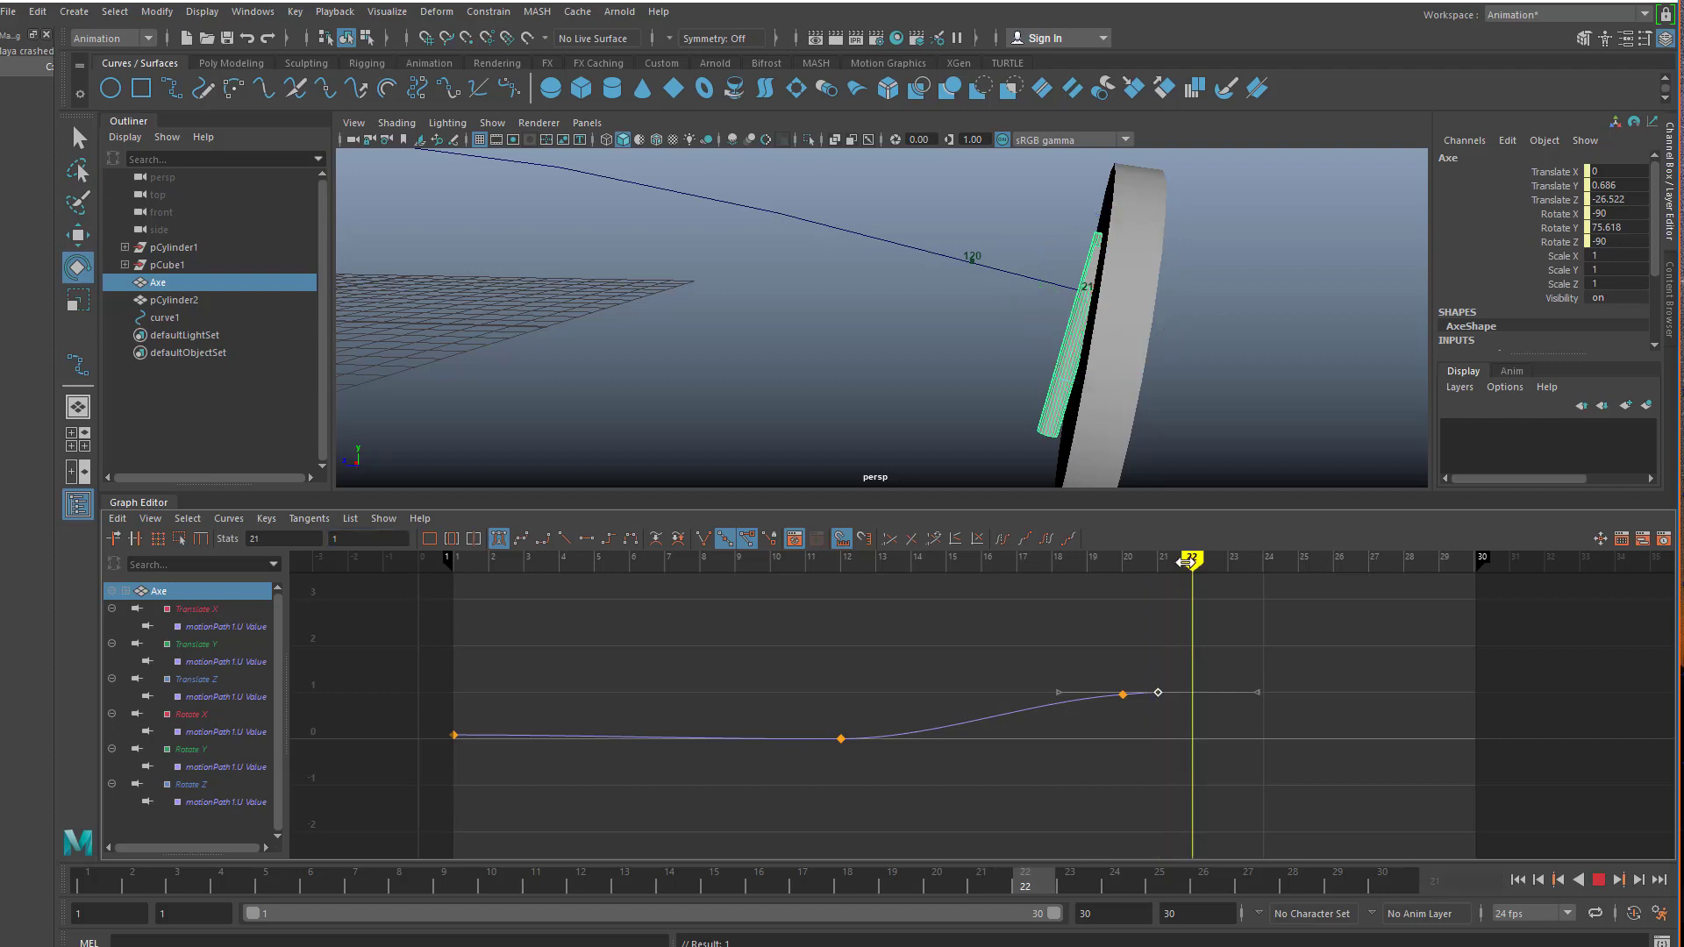
{"action": "left_click", "coordinate": [1197, 704]}
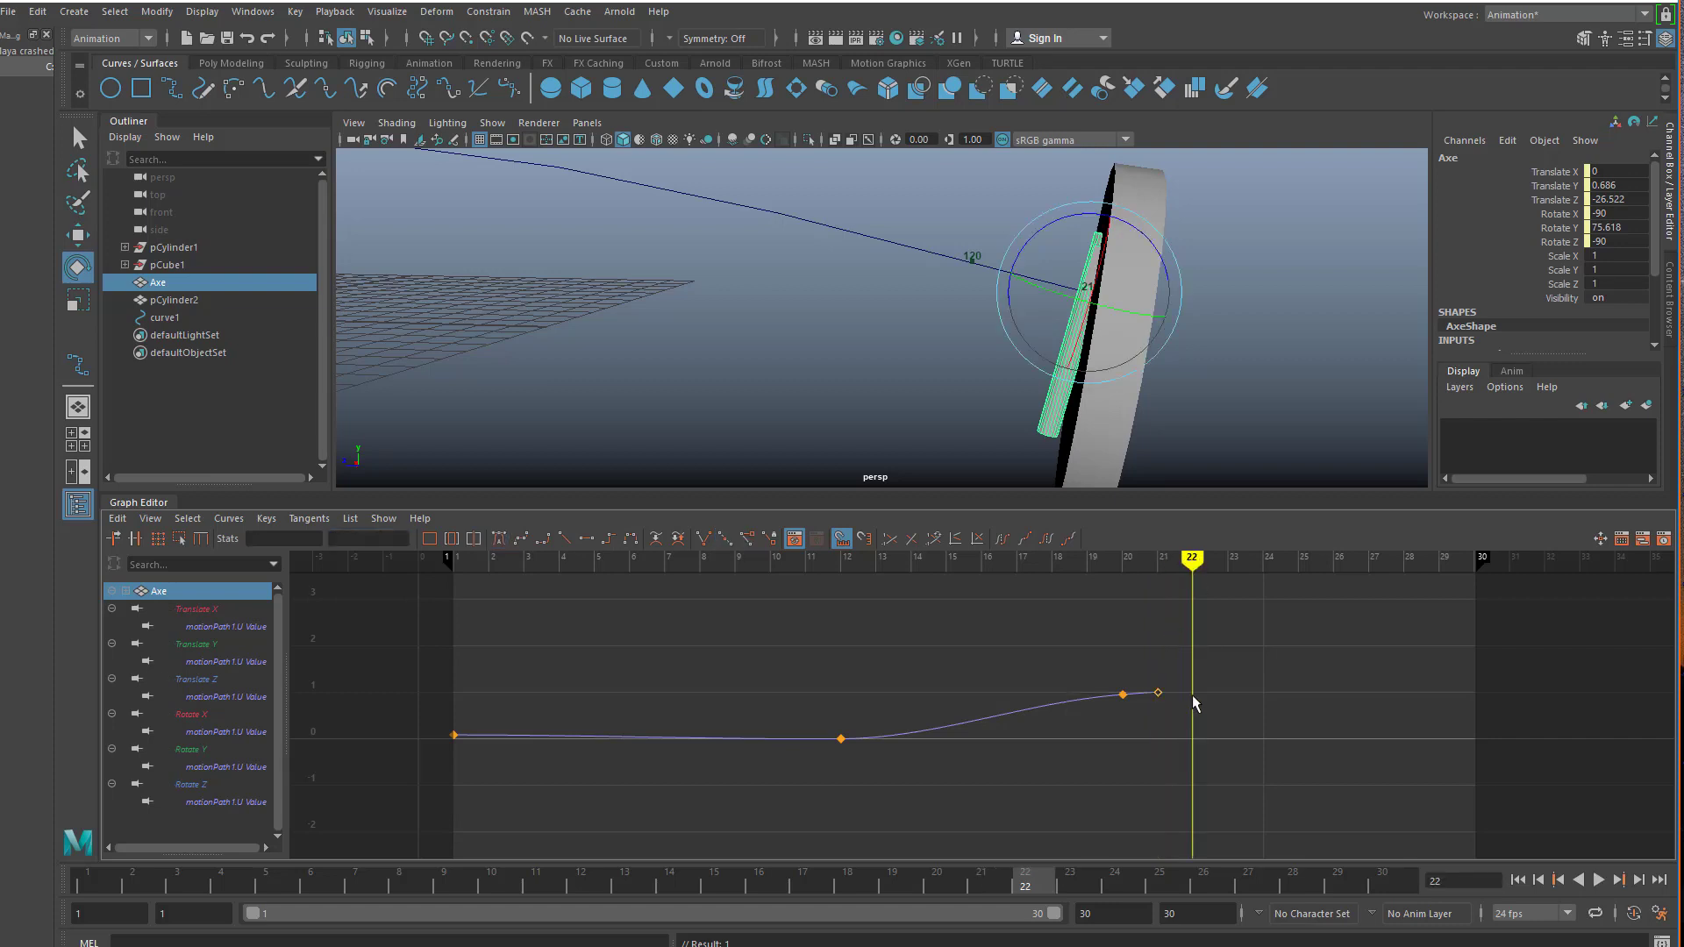
{"action": "left_click_drag", "start_coordinate": [1195, 570], "coordinate": [1086, 561]}
{"action": "left_click", "coordinate": [1086, 693]}
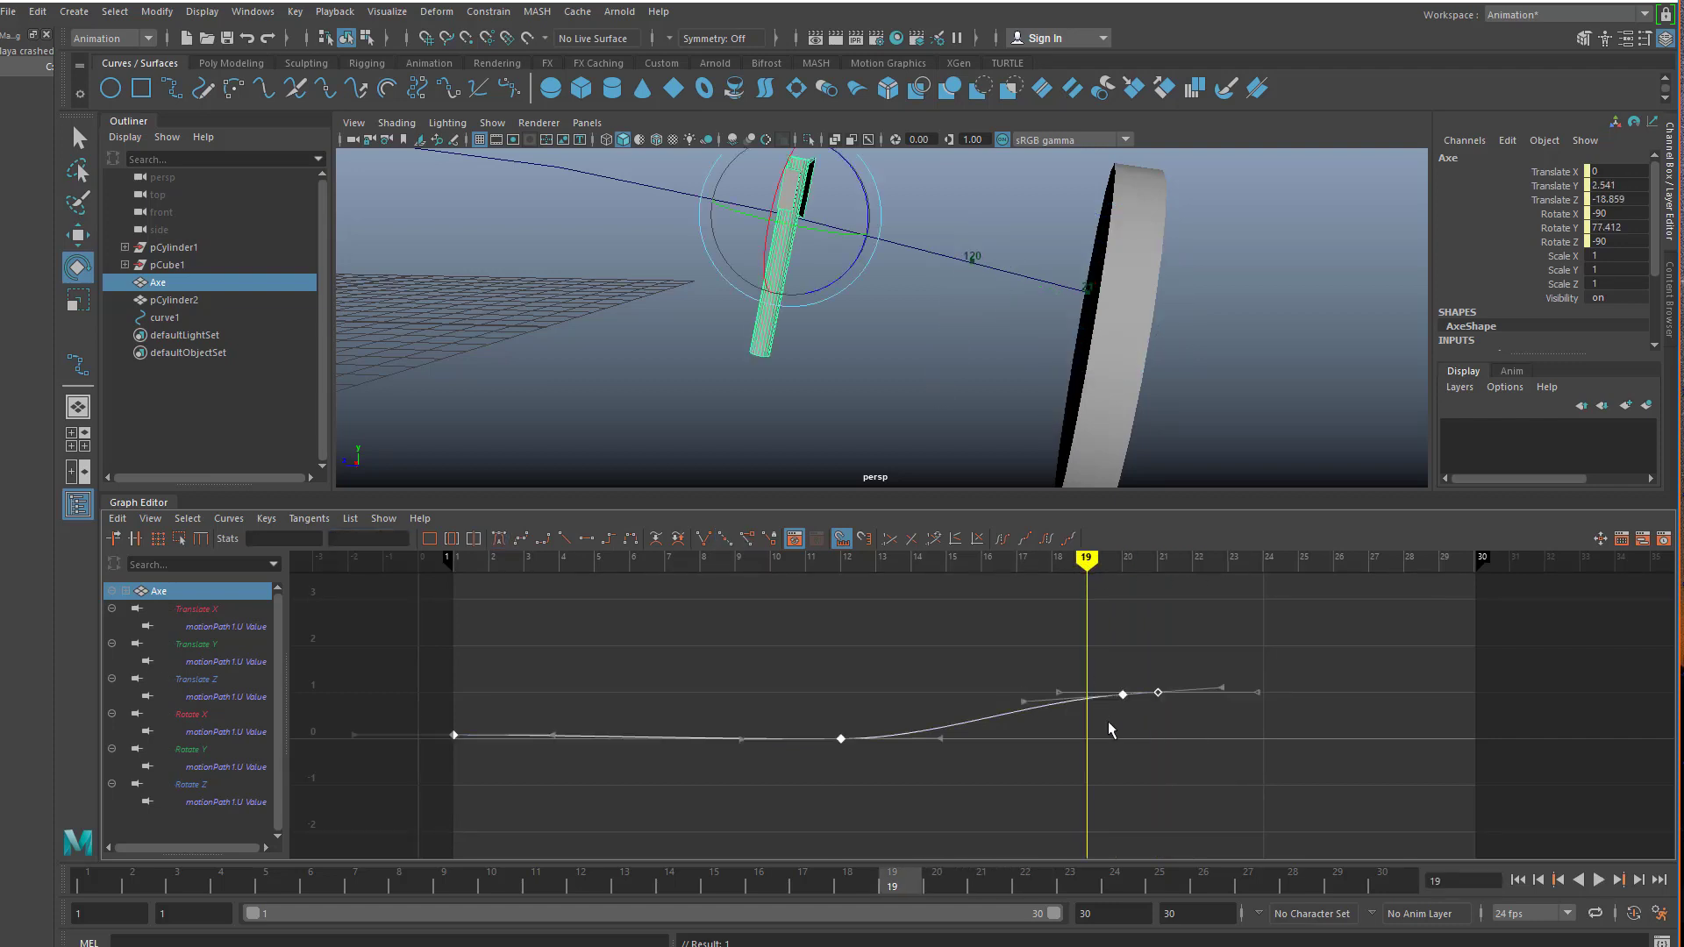
{"action": "right_click", "coordinate": [1094, 702]}
{"action": "left_click", "coordinate": [1111, 712]}
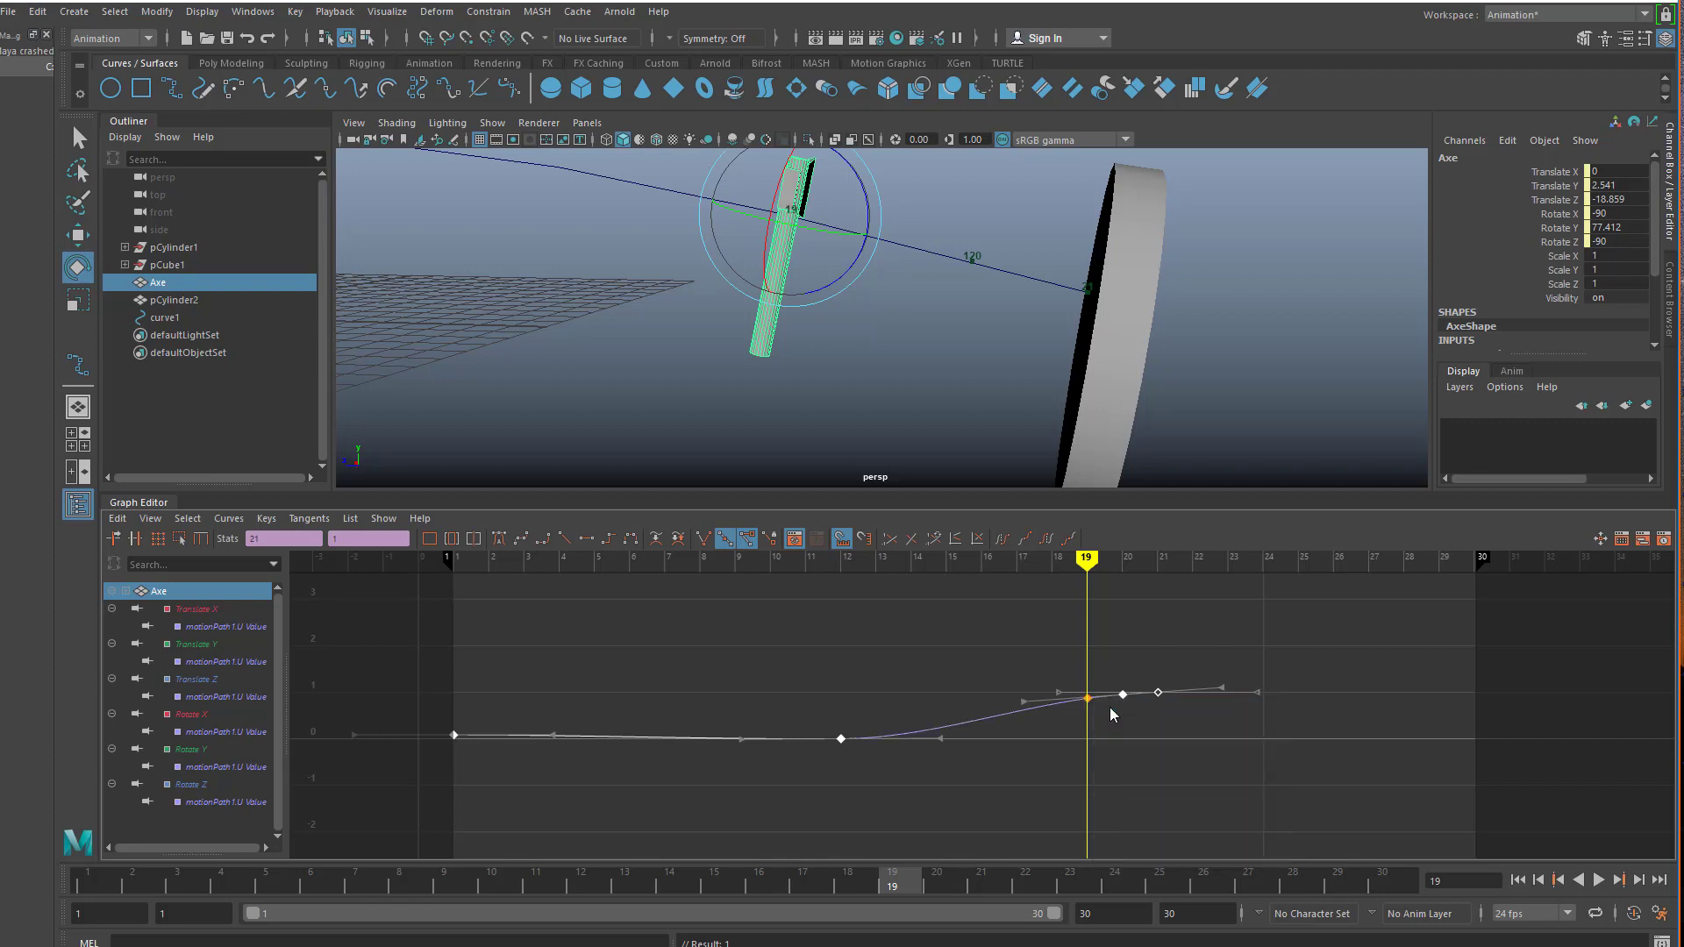
- Shift the keys at frames 19, 20 and 21 one frame later, to frames 20, 21 and 22
{"action": "left_click_drag", "start_coordinate": [1049, 648], "coordinate": [1167, 734]}
{"action": "scroll", "coordinate": [1110, 653], "scroll_direction": "up", "scroll_amount": 4}
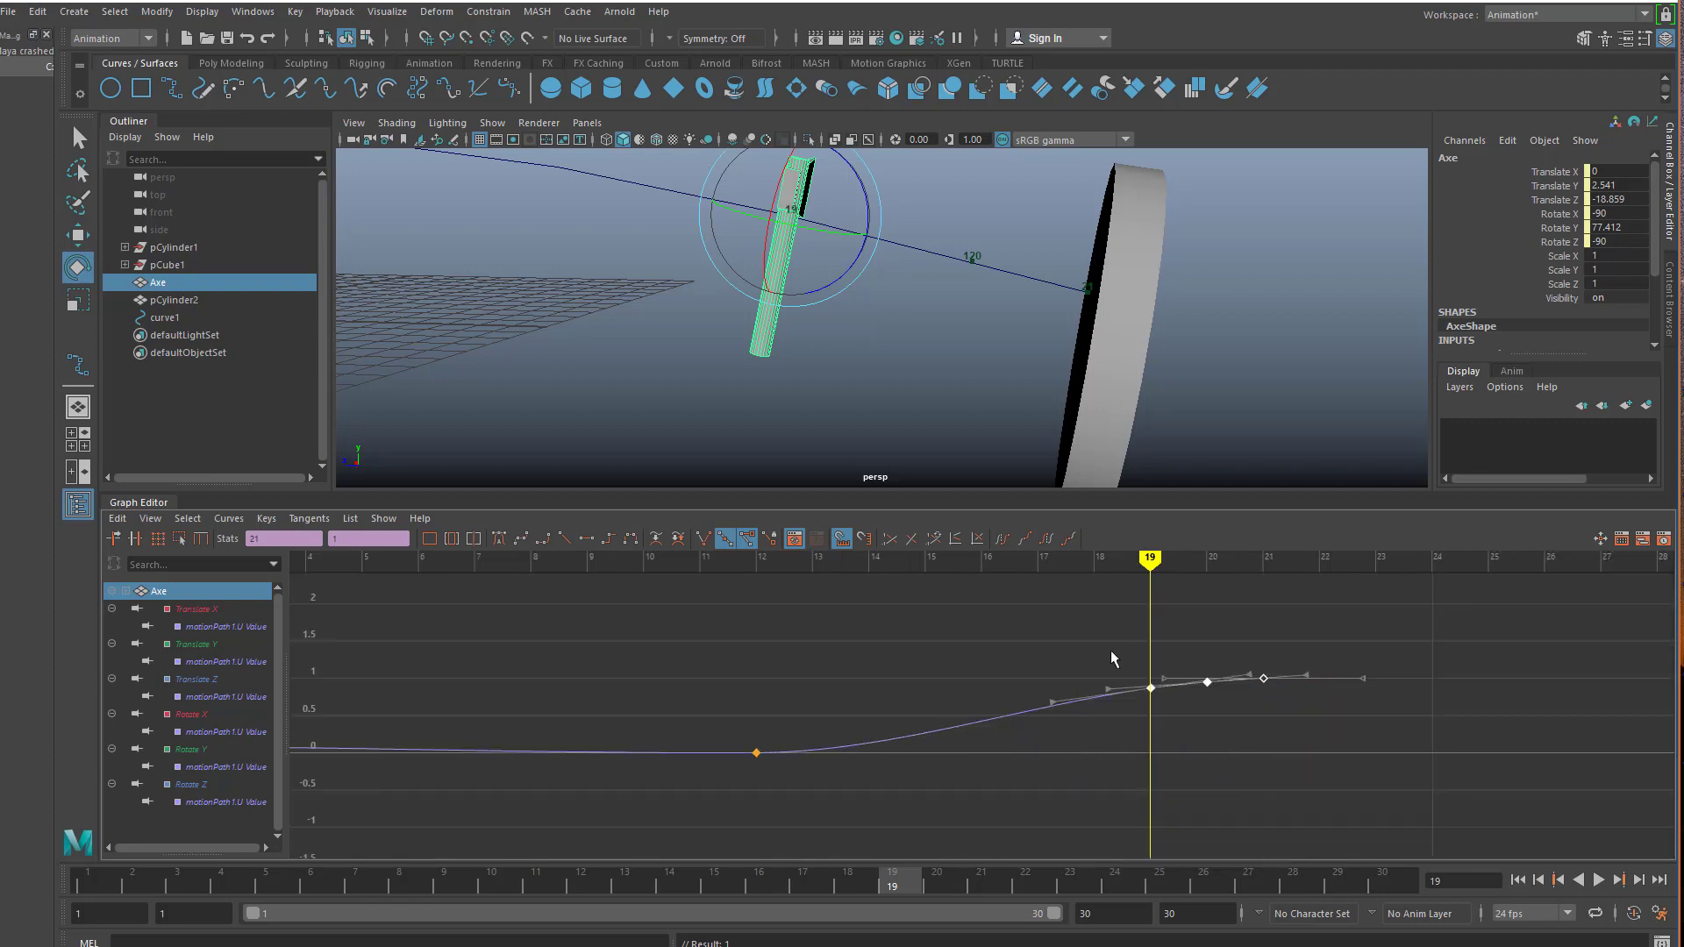
{"action": "middle_click_drag", "start_coordinate": [1339, 718], "coordinate": [1189, 764], "text": "alt"}
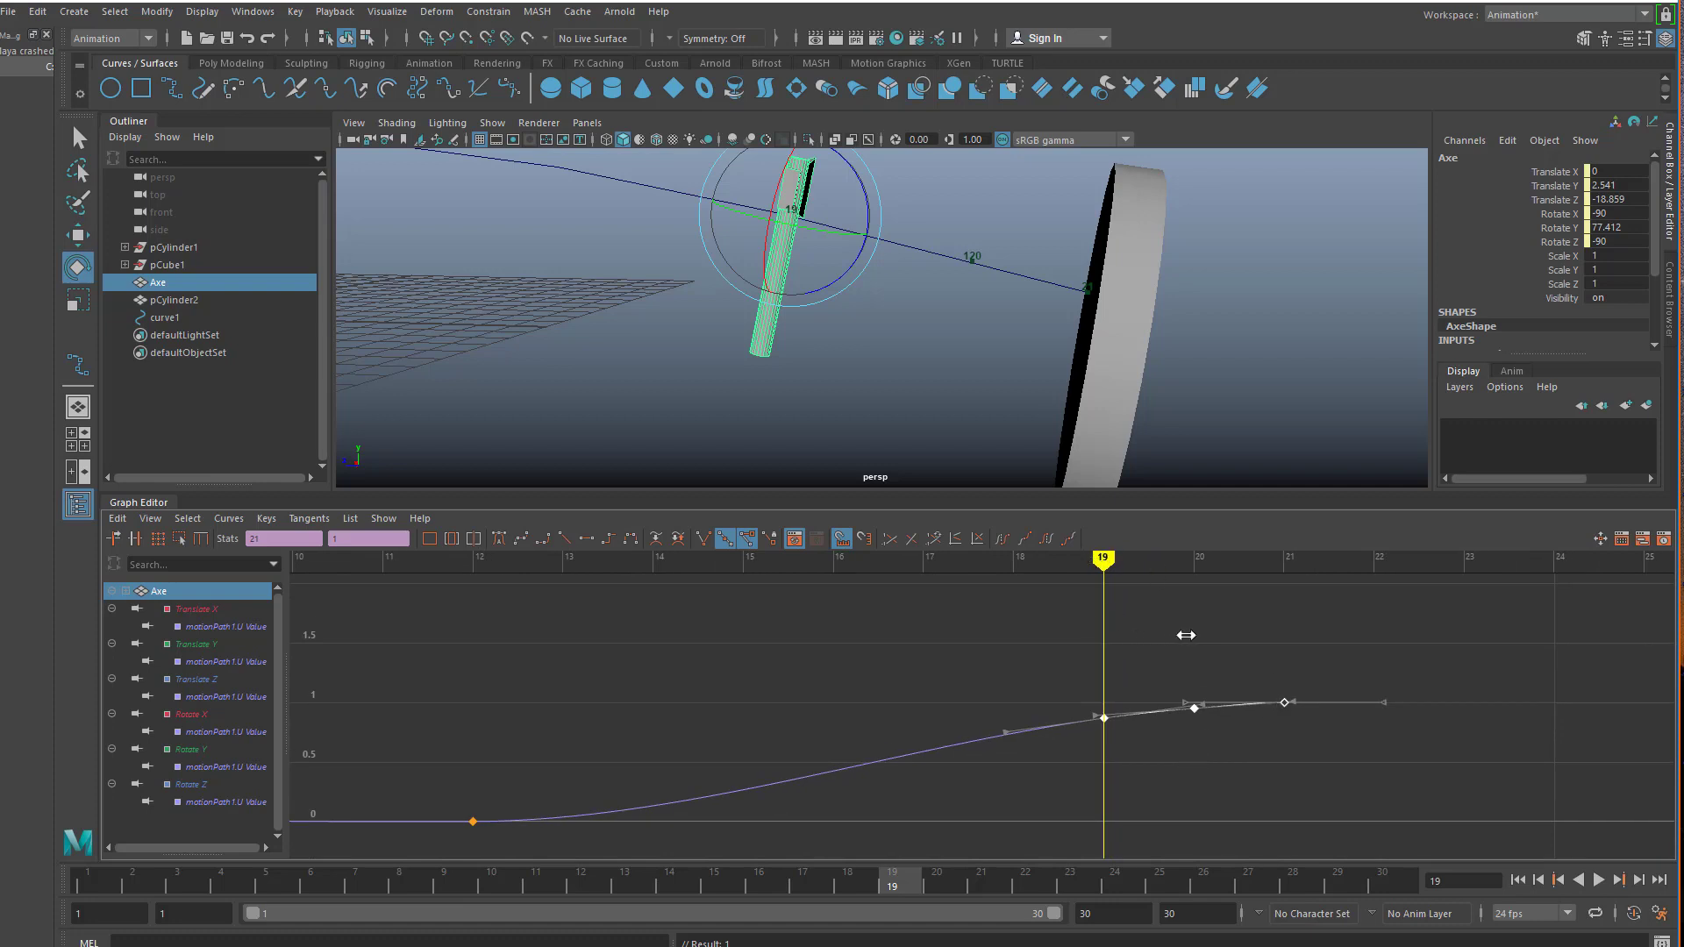
{"action": "middle_click_drag", "start_coordinate": [1186, 635], "coordinate": [1203, 639], "text": "shift"}
{"action": "middle_click_drag", "start_coordinate": [1465, 628], "coordinate": [1346, 629], "text": "alt"}
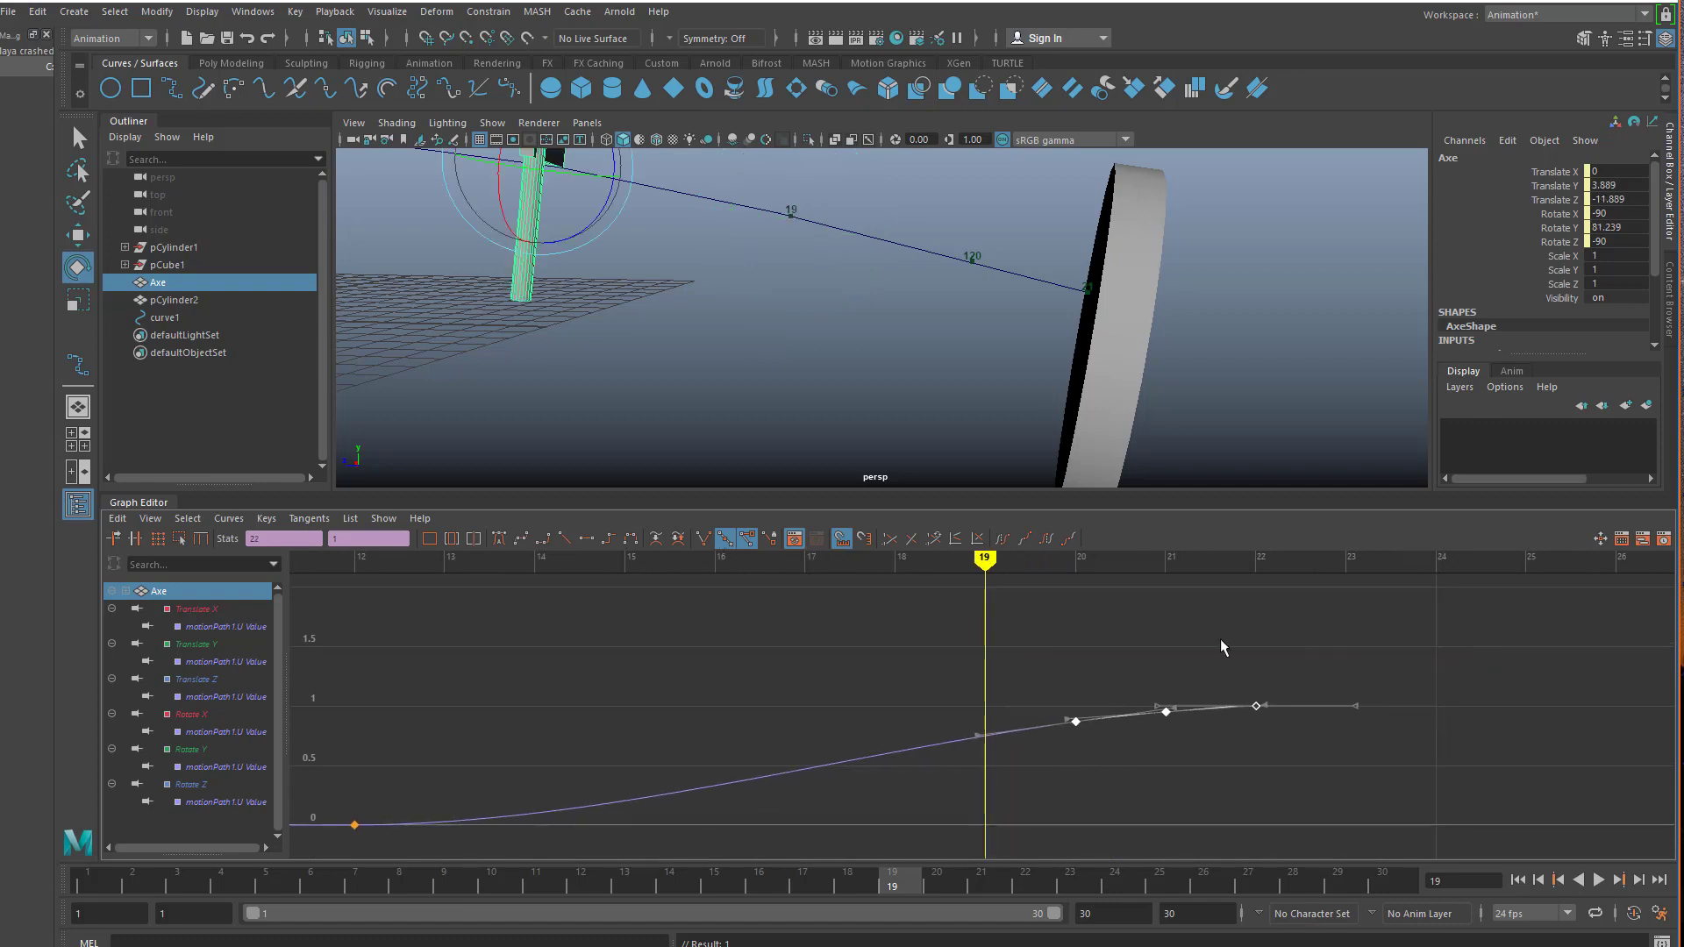
- Set the value of the frame 22 key to 0.95 and scrub to frame 22
{"action": "left_click_drag", "start_coordinate": [1293, 658], "coordinate": [1225, 736]}
{"action": "left_click", "coordinate": [352, 538]}
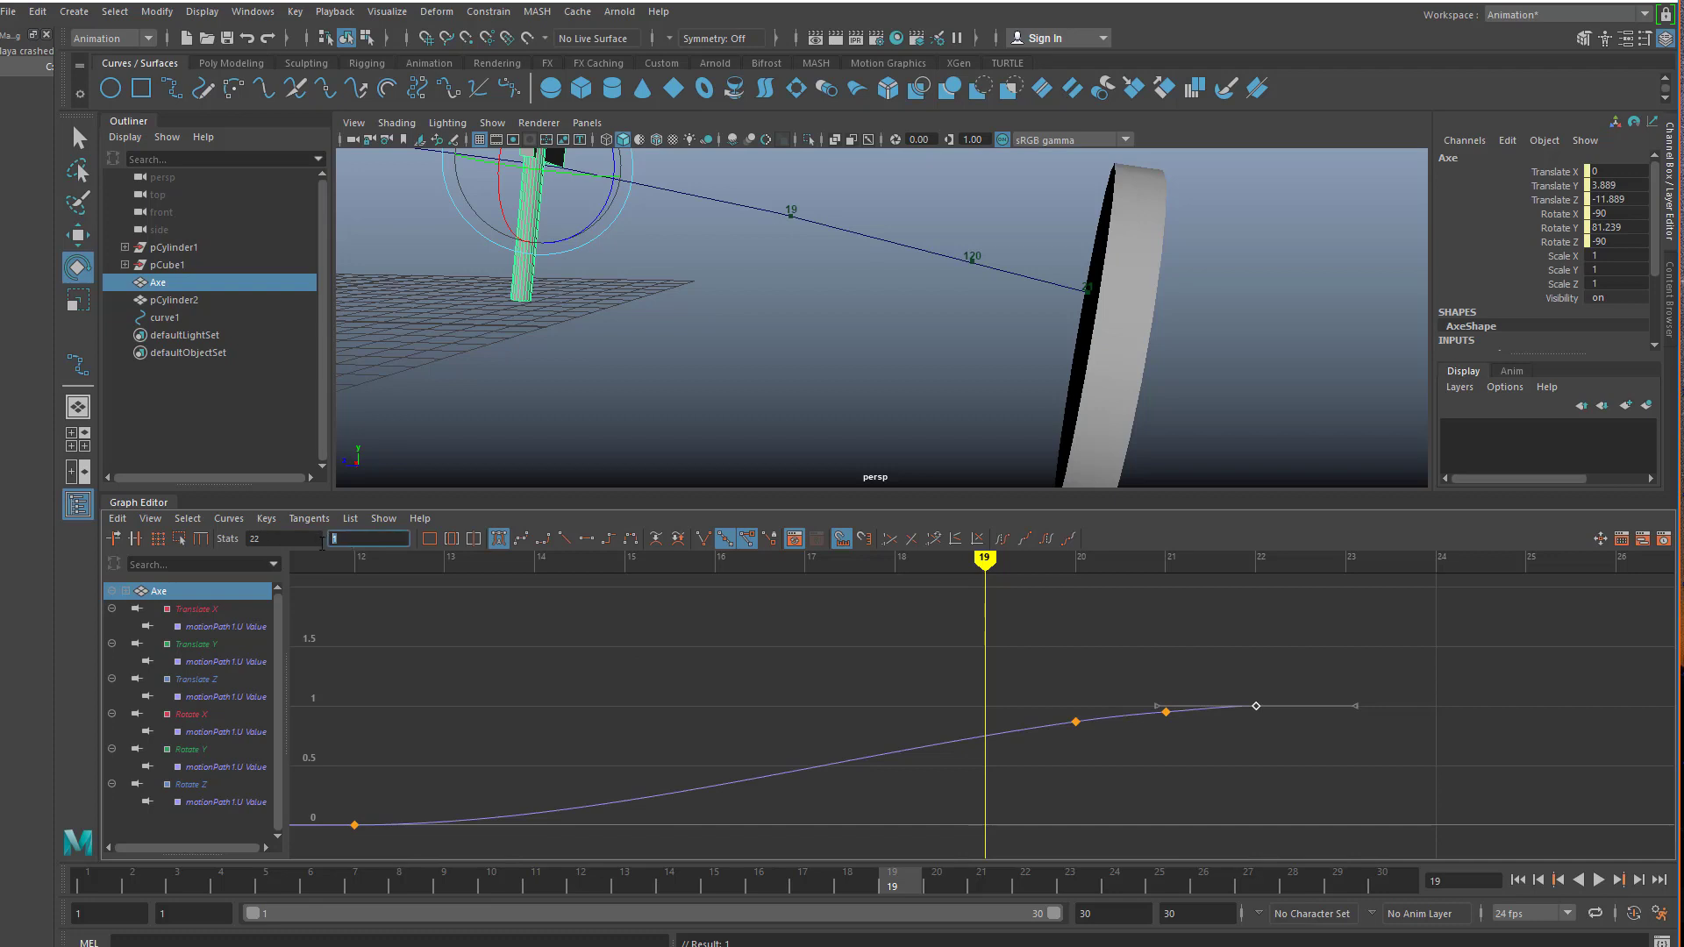
{"action": "type", "text": ".95"}
{"action": "key", "text": "Return"}
{"action": "key", "text": "alt+v"}
{"action": "left_click_drag", "start_coordinate": [1028, 568], "coordinate": [1245, 582]}
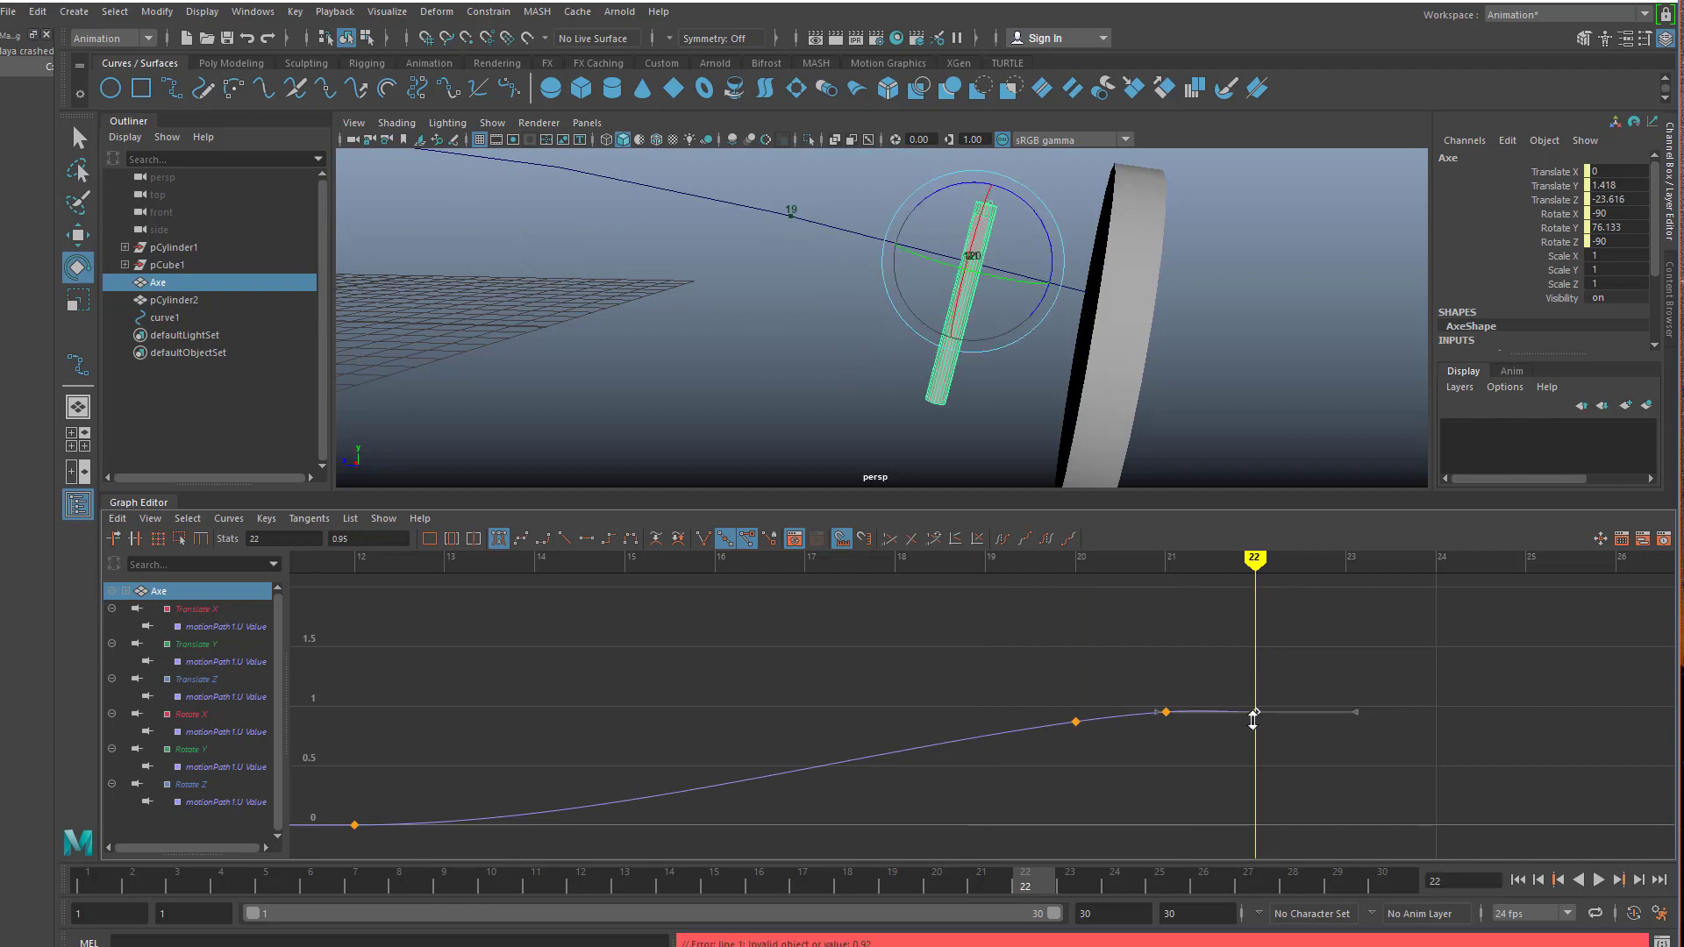
- Raise the frame 20 key of the motion path curve to a value of about 0.935
{"action": "left_click_drag", "start_coordinate": [1028, 654], "coordinate": [1118, 777]}
{"action": "left_click_drag", "start_coordinate": [1037, 688], "coordinate": [1085, 731]}
{"action": "middle_click_drag", "start_coordinate": [1085, 733], "coordinate": [1085, 730], "text": "shift"}
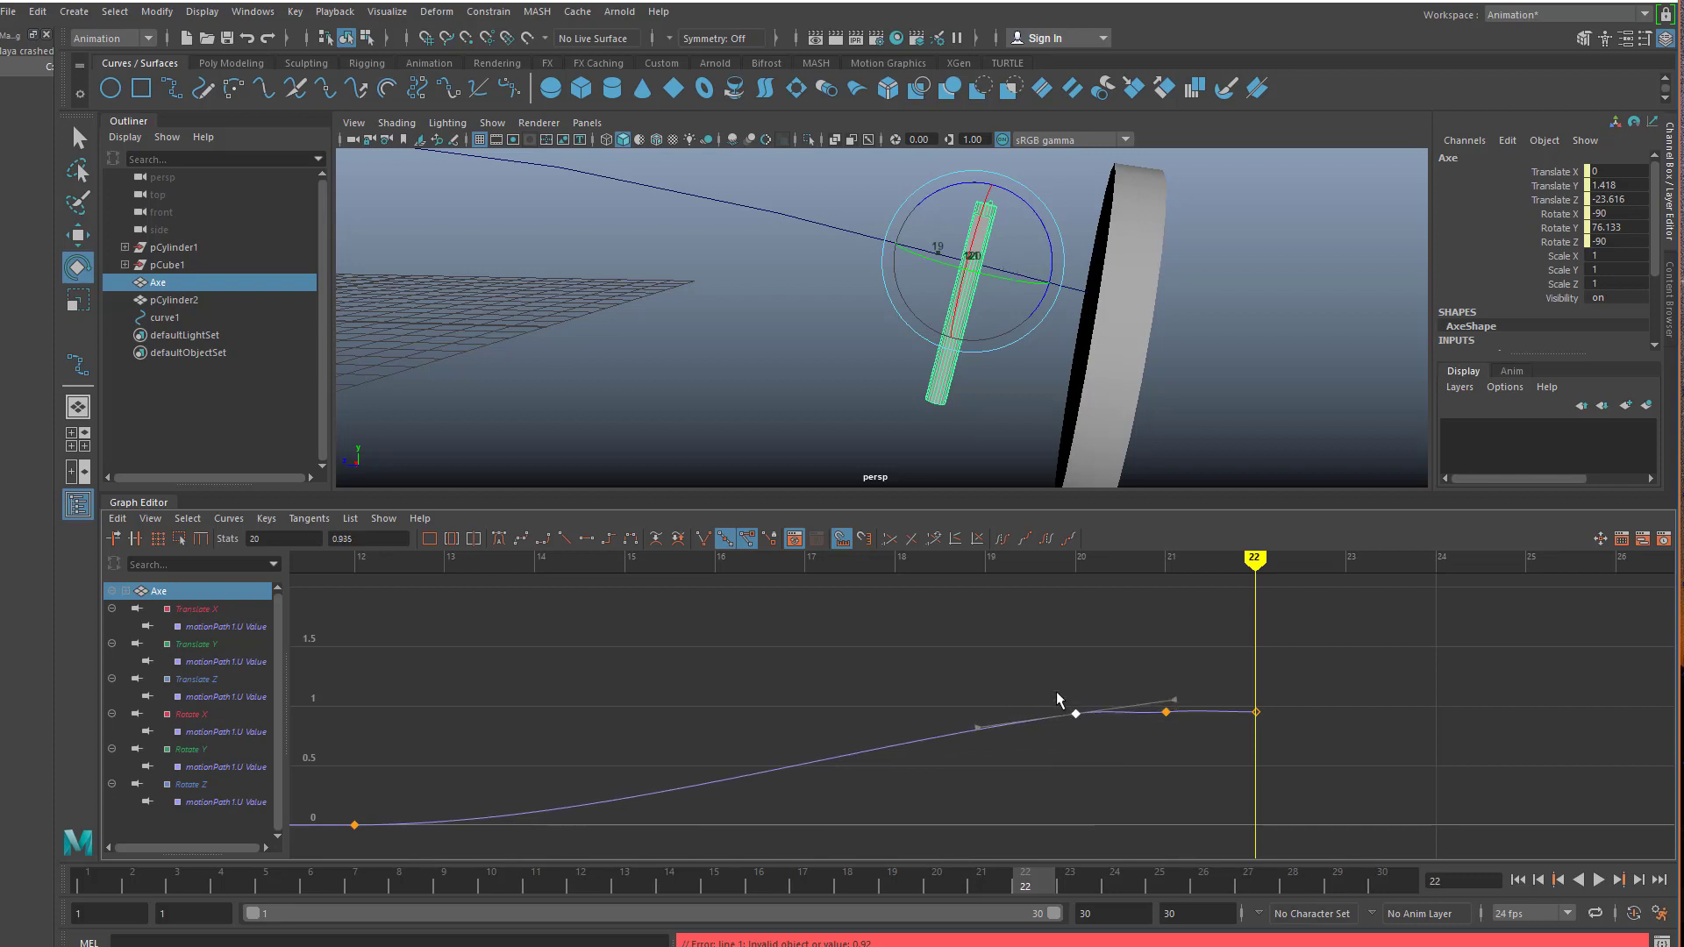
{"action": "left_click_drag", "start_coordinate": [1042, 679], "coordinate": [1103, 752]}
- Go to frame 21 and set that key's value to 1 so the axe hits the target there
{"action": "left_click_drag", "start_coordinate": [1255, 578], "coordinate": [1149, 590]}
{"action": "left_click", "coordinate": [1165, 713]}
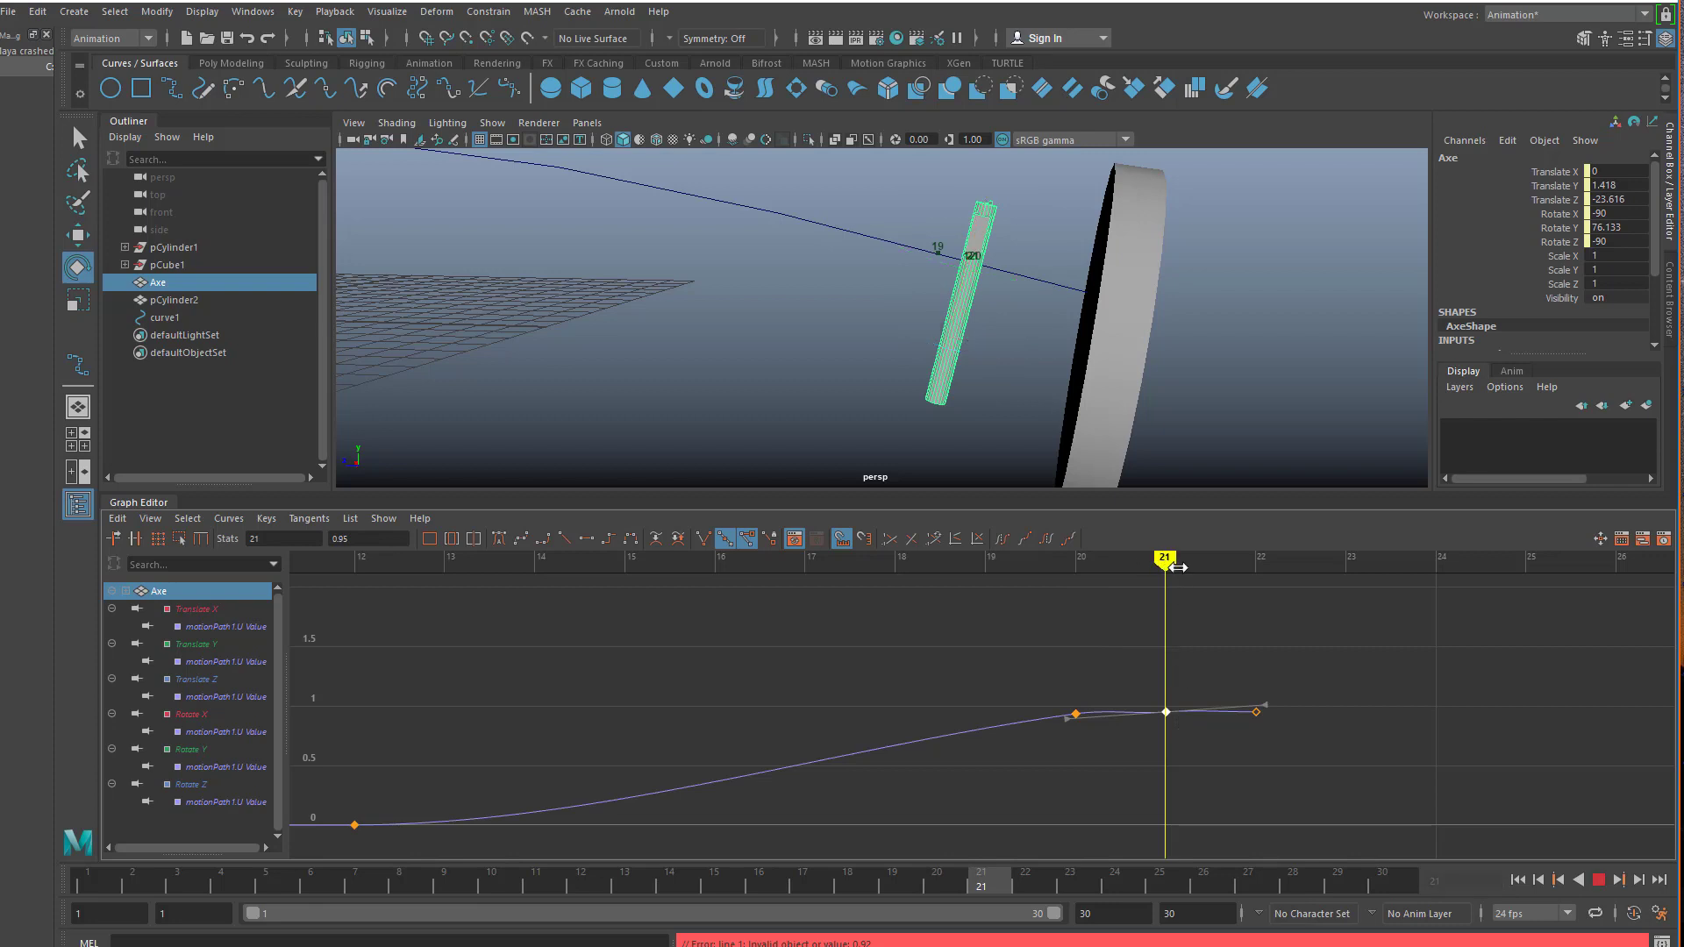
{"action": "left_click", "coordinate": [362, 538]}
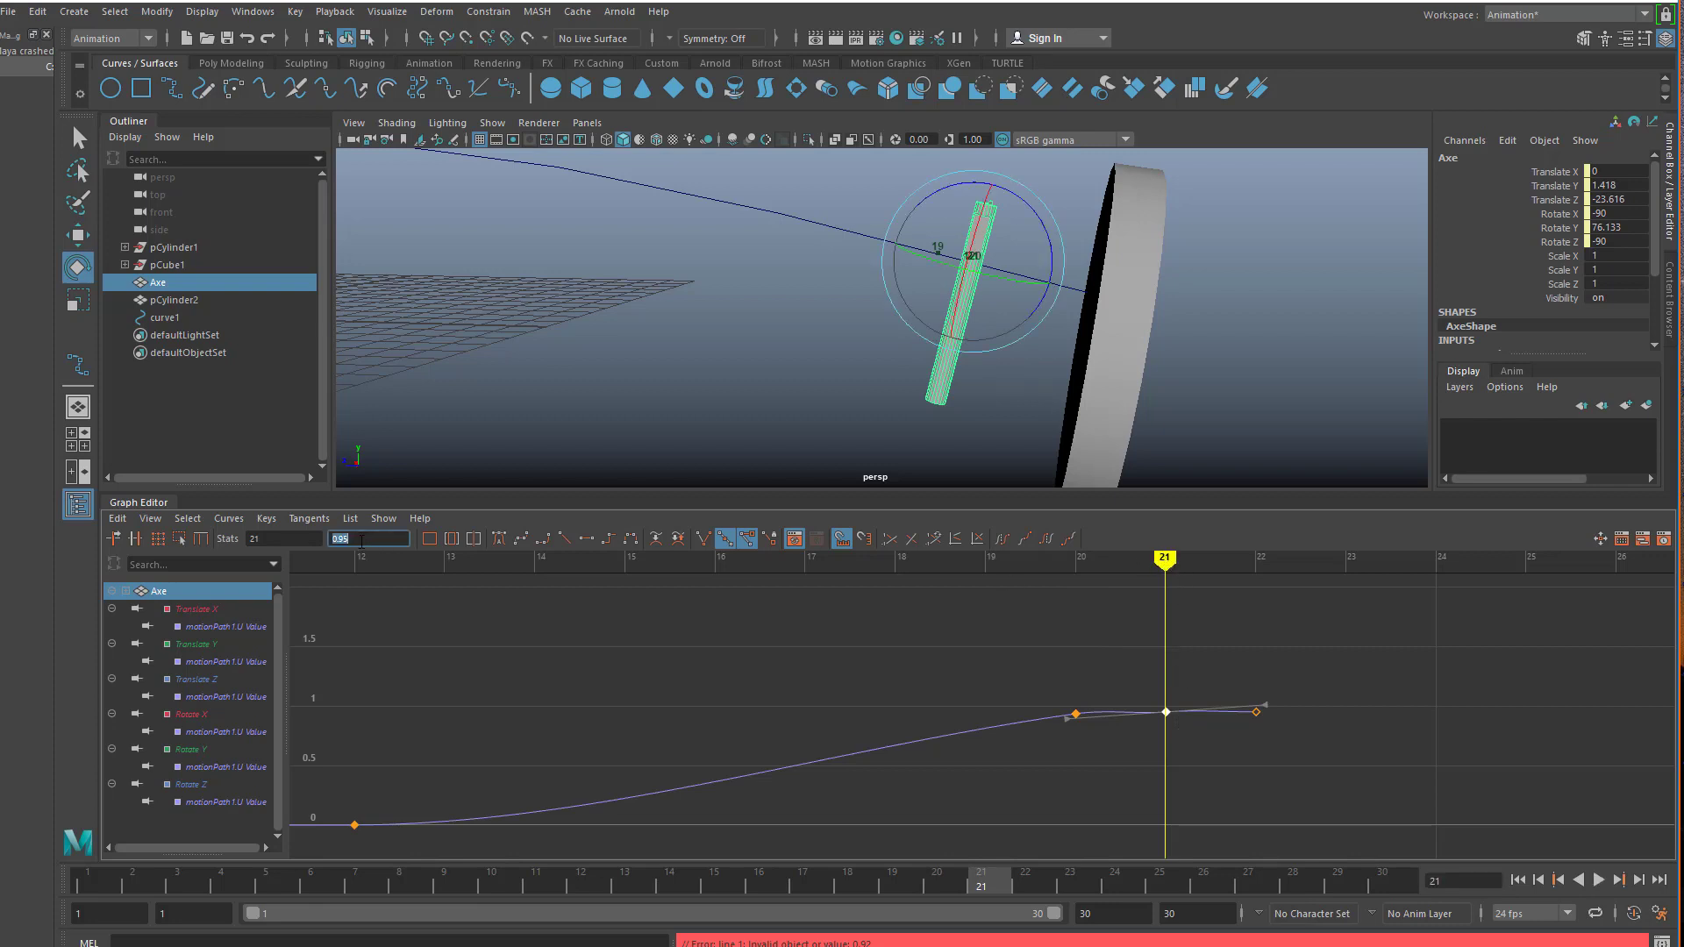
{"action": "key", "text": "Return"}
- Set the frame 20 key of the motion path curve to 0.98 and move the current time to frame 20
{"action": "left_click", "coordinate": [1076, 714]}
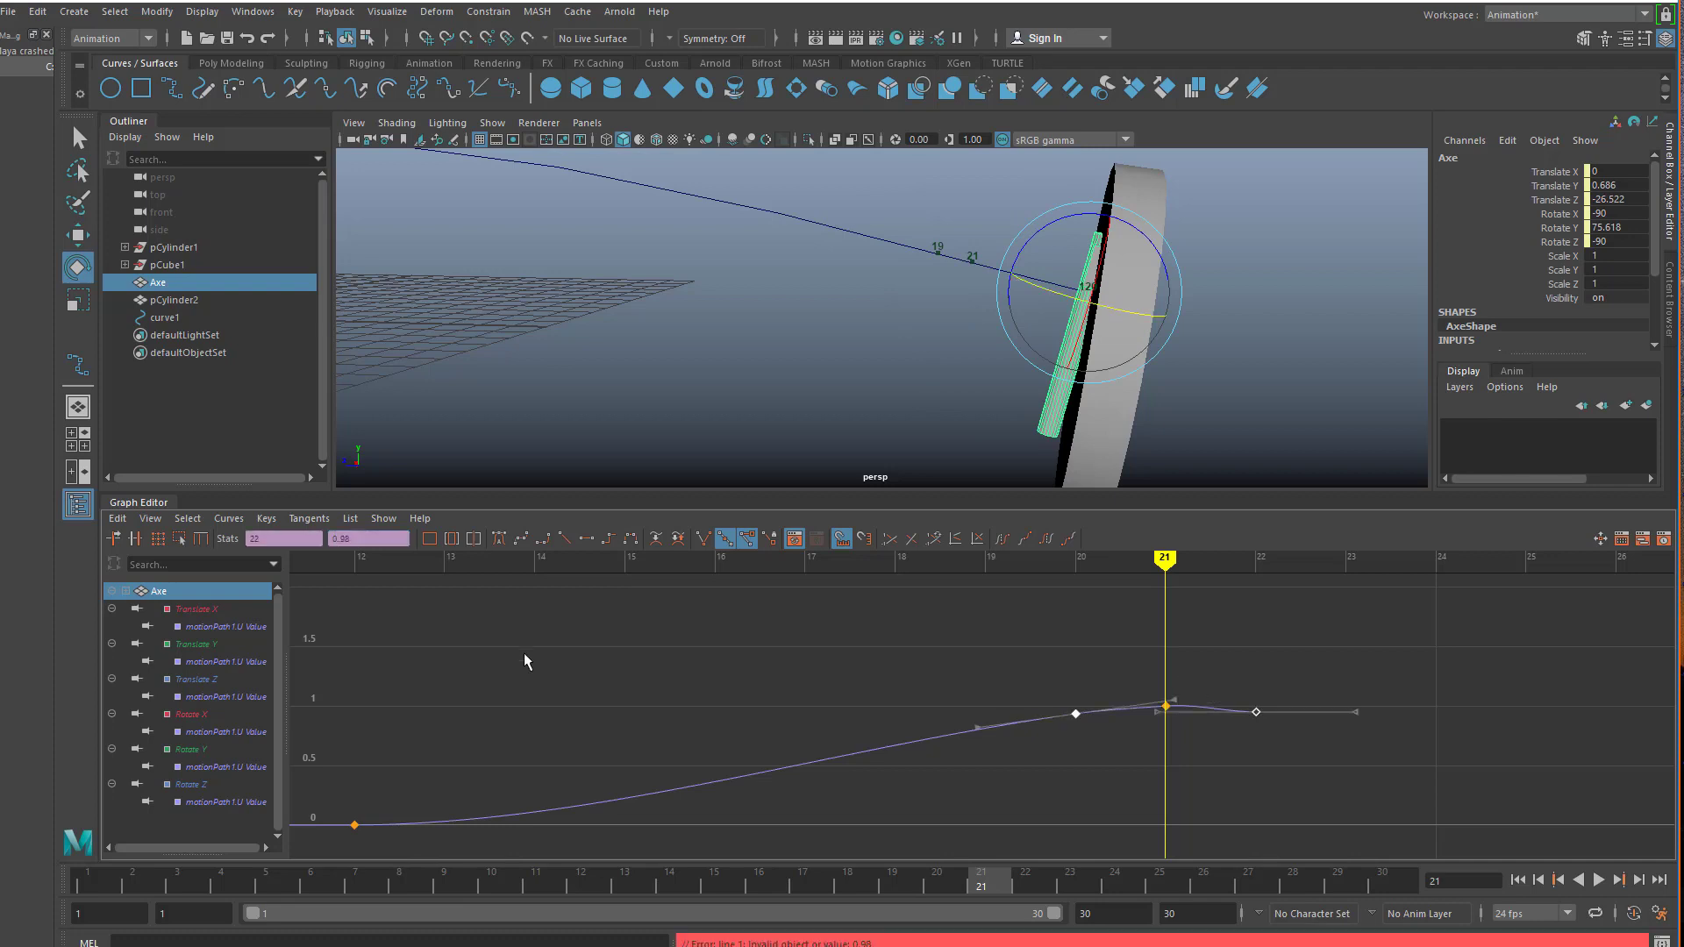
{"action": "left_click", "coordinate": [527, 660]}
{"action": "scroll", "coordinate": [1092, 702], "scroll_direction": "up", "scroll_amount": 5}
{"action": "middle_click_drag", "start_coordinate": [1131, 695], "coordinate": [976, 683], "text": "alt"}
{"action": "left_click_drag", "start_coordinate": [1008, 675], "coordinate": [1181, 769]}
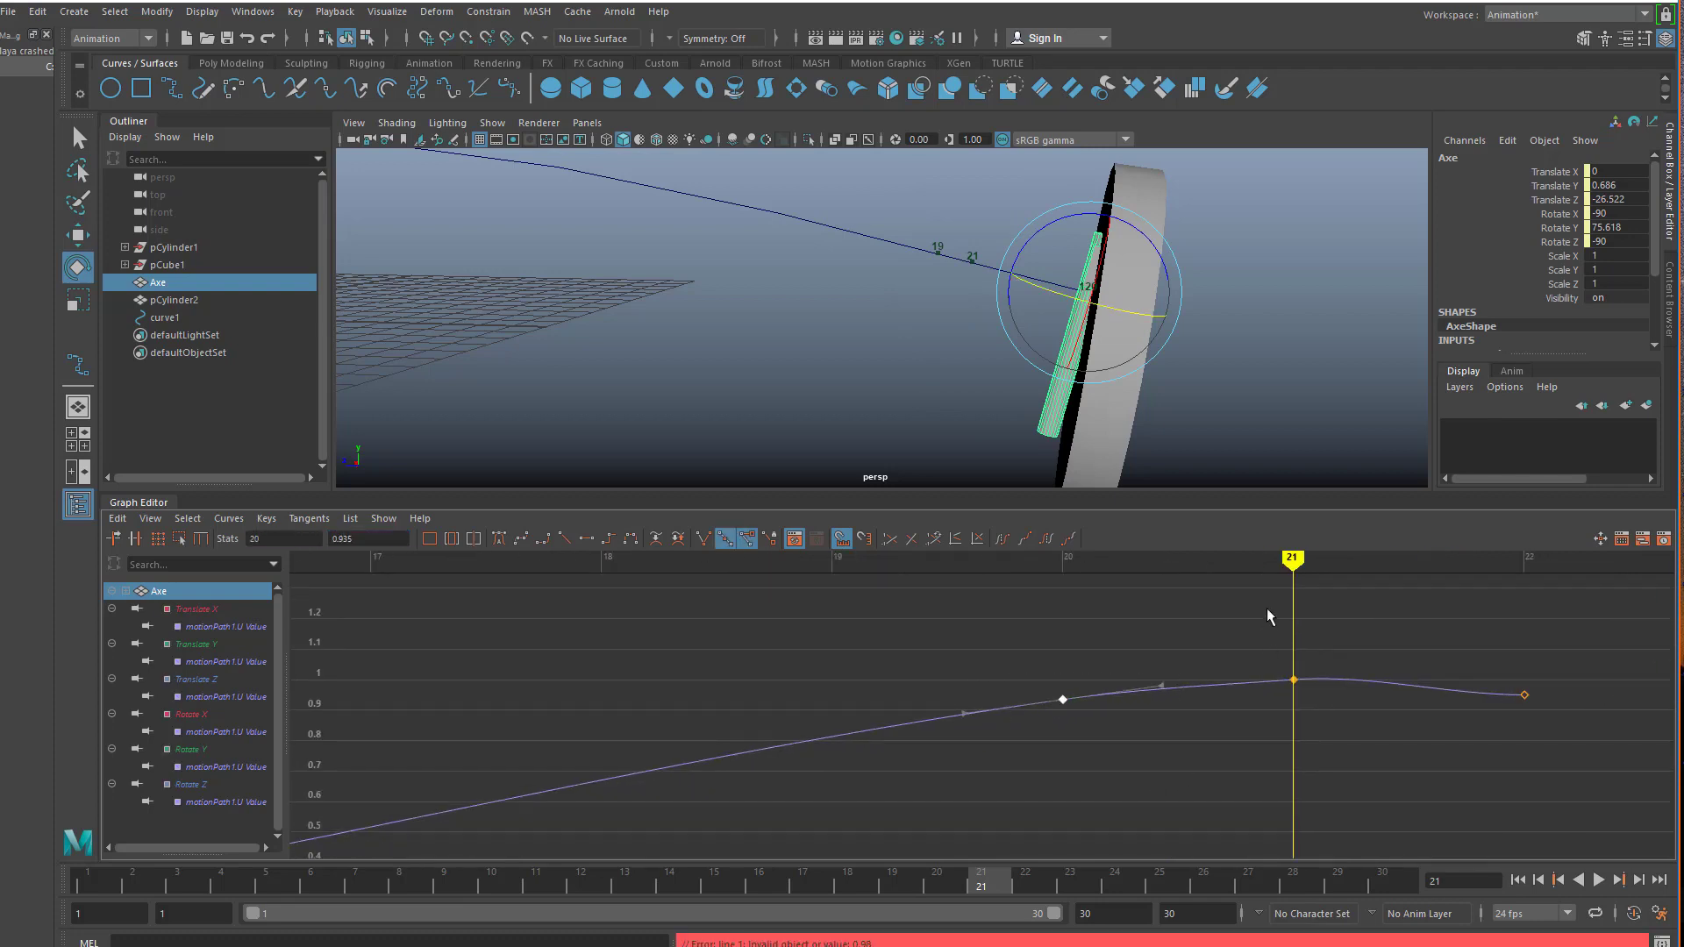
{"action": "left_click_drag", "start_coordinate": [1282, 562], "coordinate": [1062, 563]}
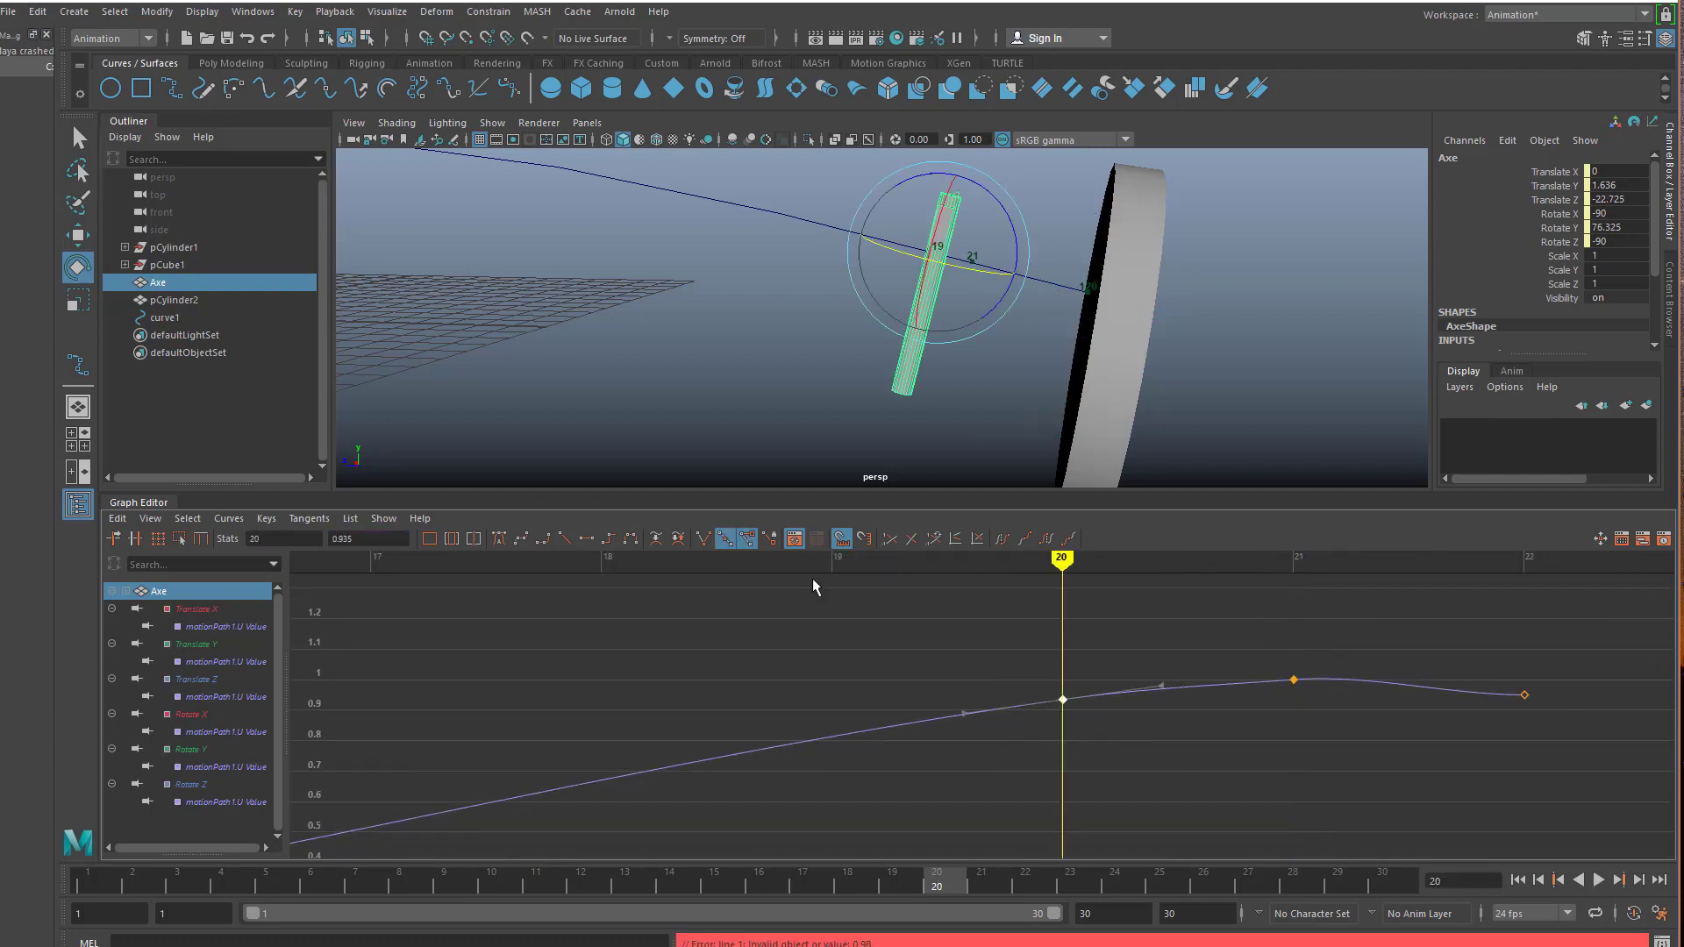
{"action": "left_click", "coordinate": [369, 538]}
{"action": "key", "text": "Return"}
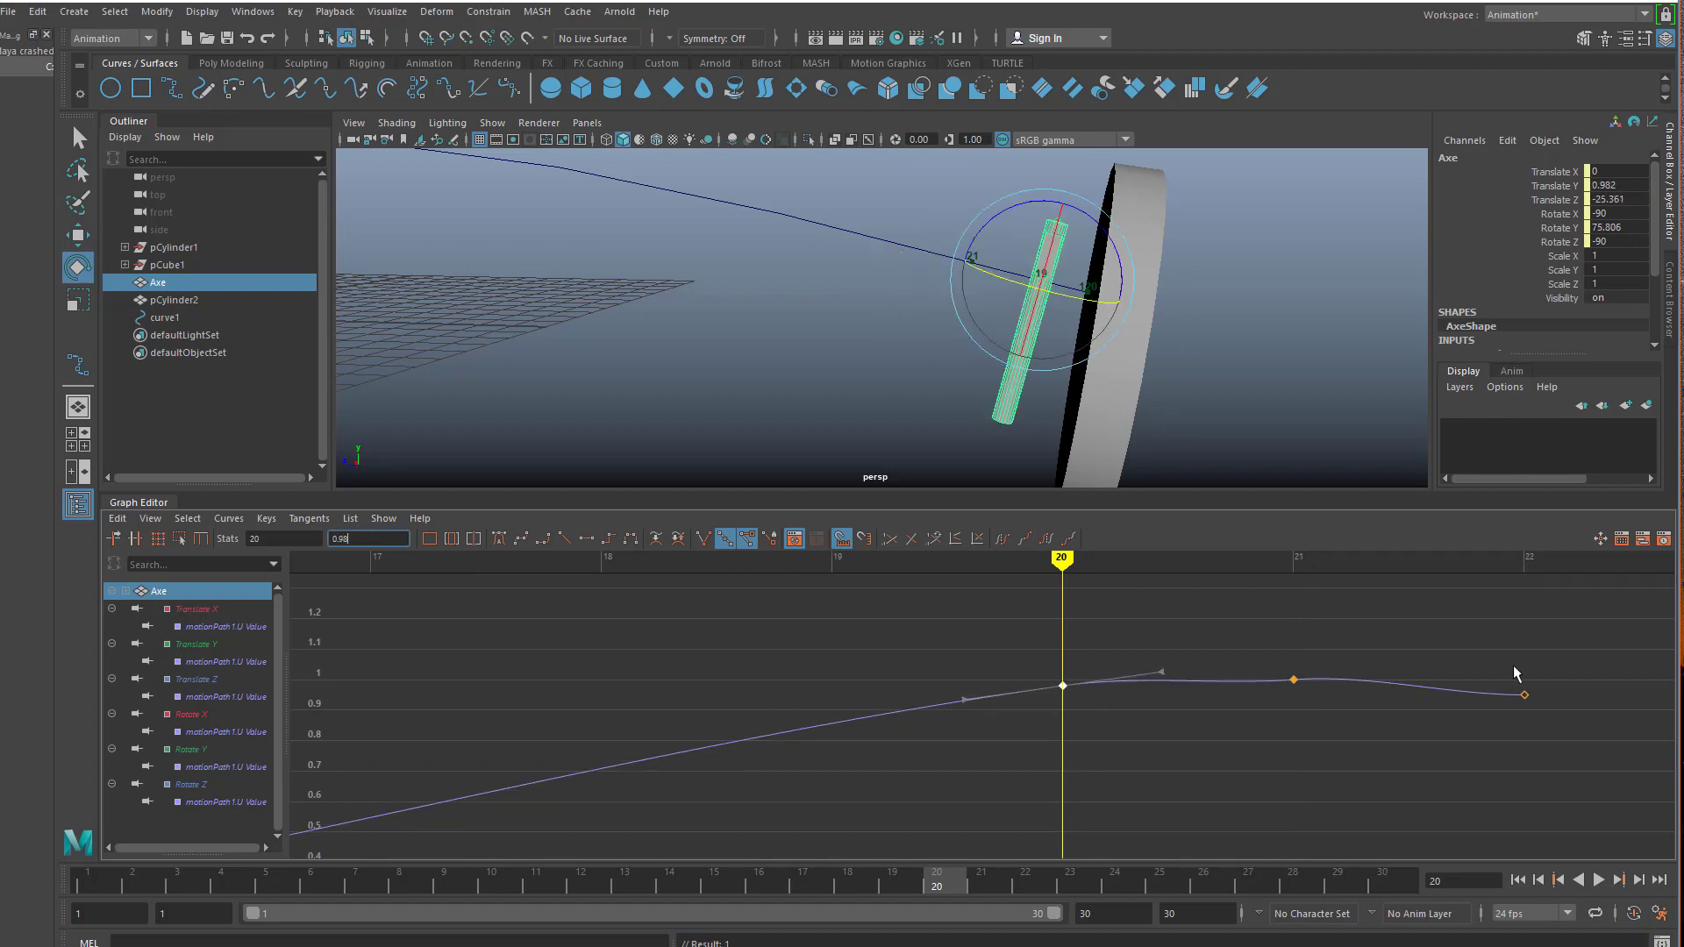
- Set the frame 22 key to a value of 0.98 and scrub between frames 20 and 22 to check the recoil
{"action": "left_click", "coordinate": [1525, 695]}
{"action": "left_click_drag", "start_coordinate": [1066, 561], "coordinate": [1523, 559]}
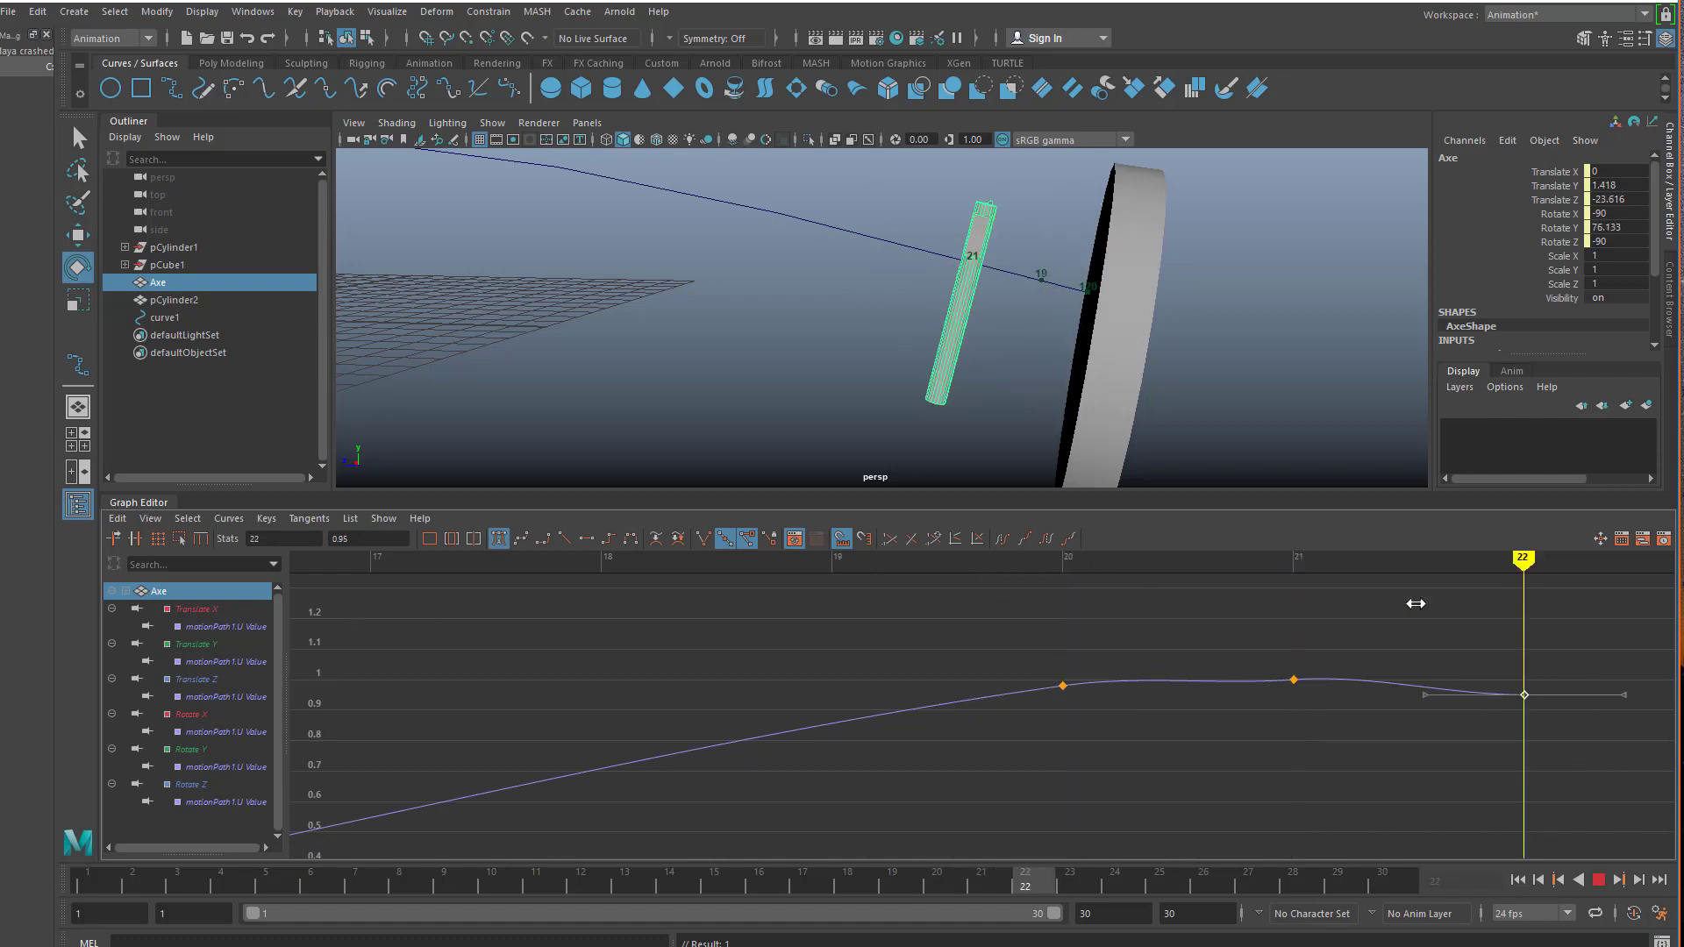
{"action": "double_click", "coordinate": [355, 540]}
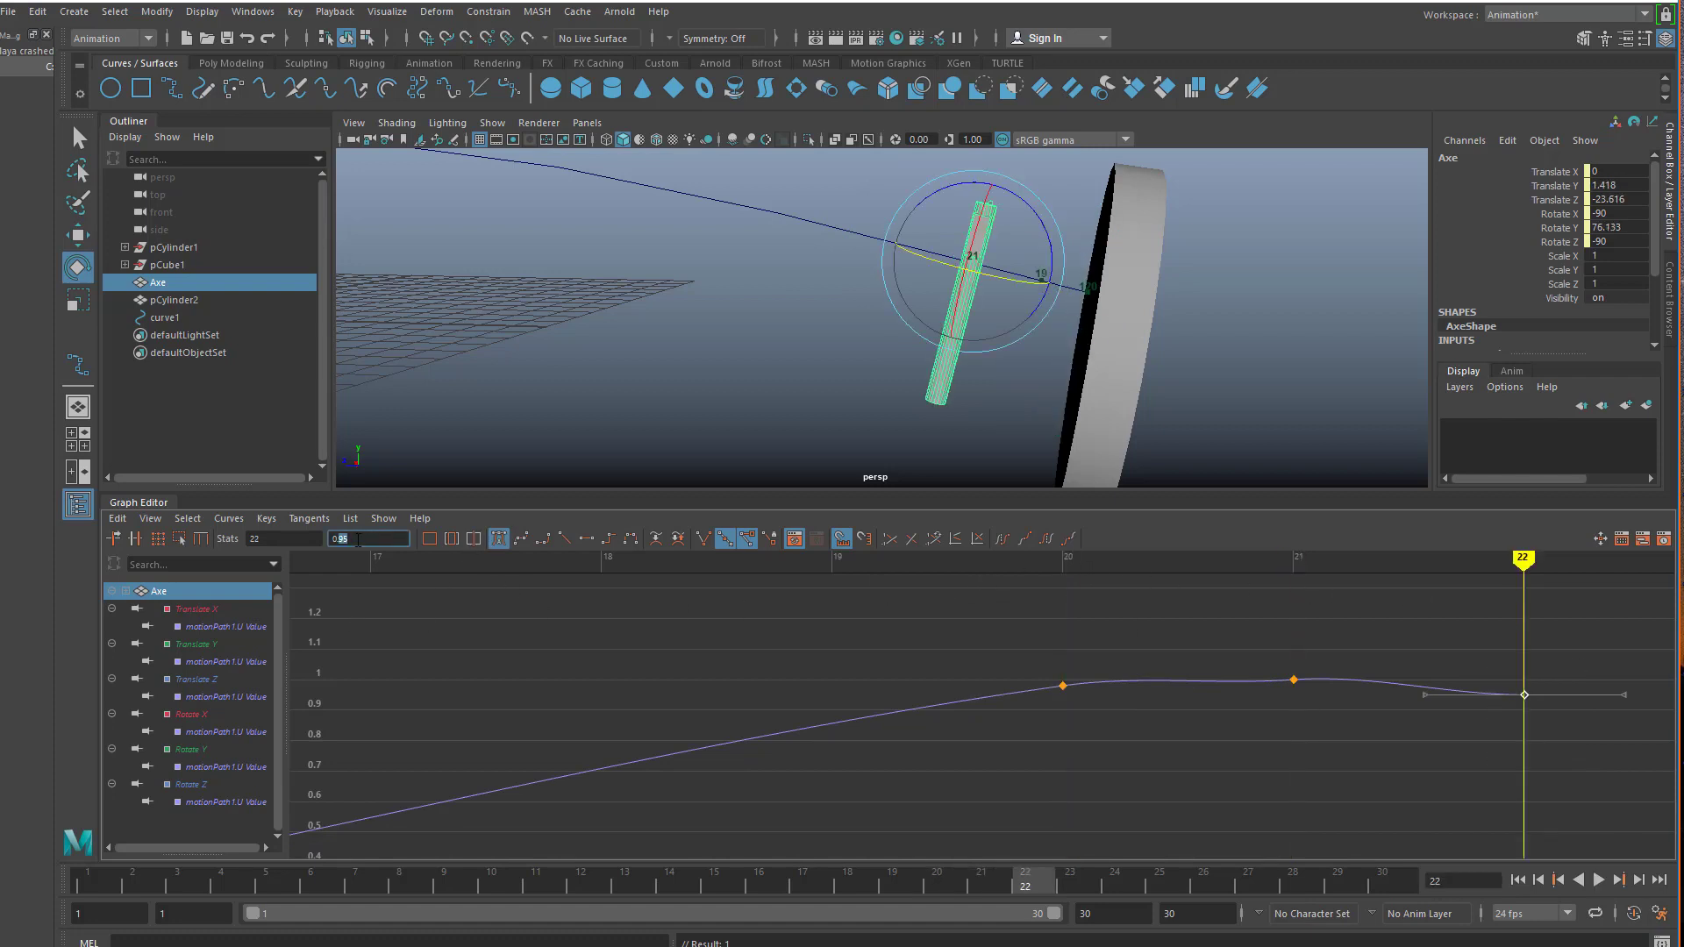
{"action": "key", "text": "Return"}
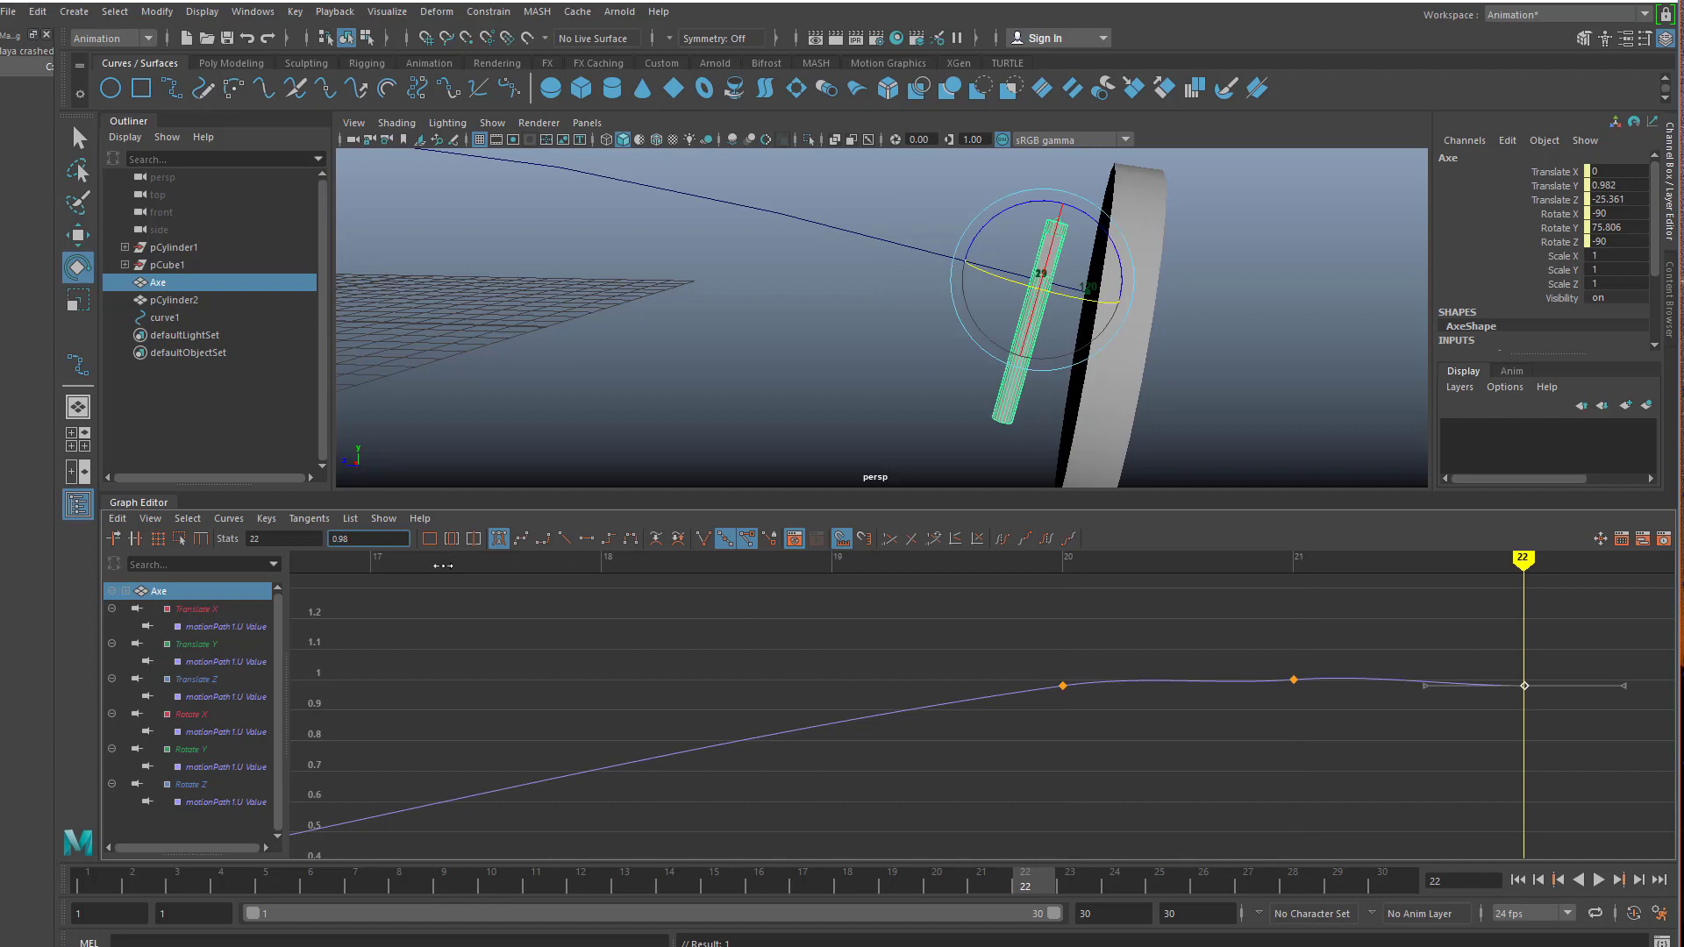
{"action": "mouse_move", "coordinate": [1517, 553]}
{"action": "left_mouse_down"}
{"action": "mouse_move", "coordinate": [989, 602]}
{"action": "mouse_move", "coordinate": [1071, 631]}
{"action": "mouse_move", "coordinate": [1284, 638]}
{"action": "mouse_move", "coordinate": [1128, 658]}
{"action": "mouse_move", "coordinate": [1096, 684]}
{"action": "mouse_move", "coordinate": [500, 766]}
{"action": "mouse_move", "coordinate": [1093, 721]}
{"action": "left_mouse_up"}
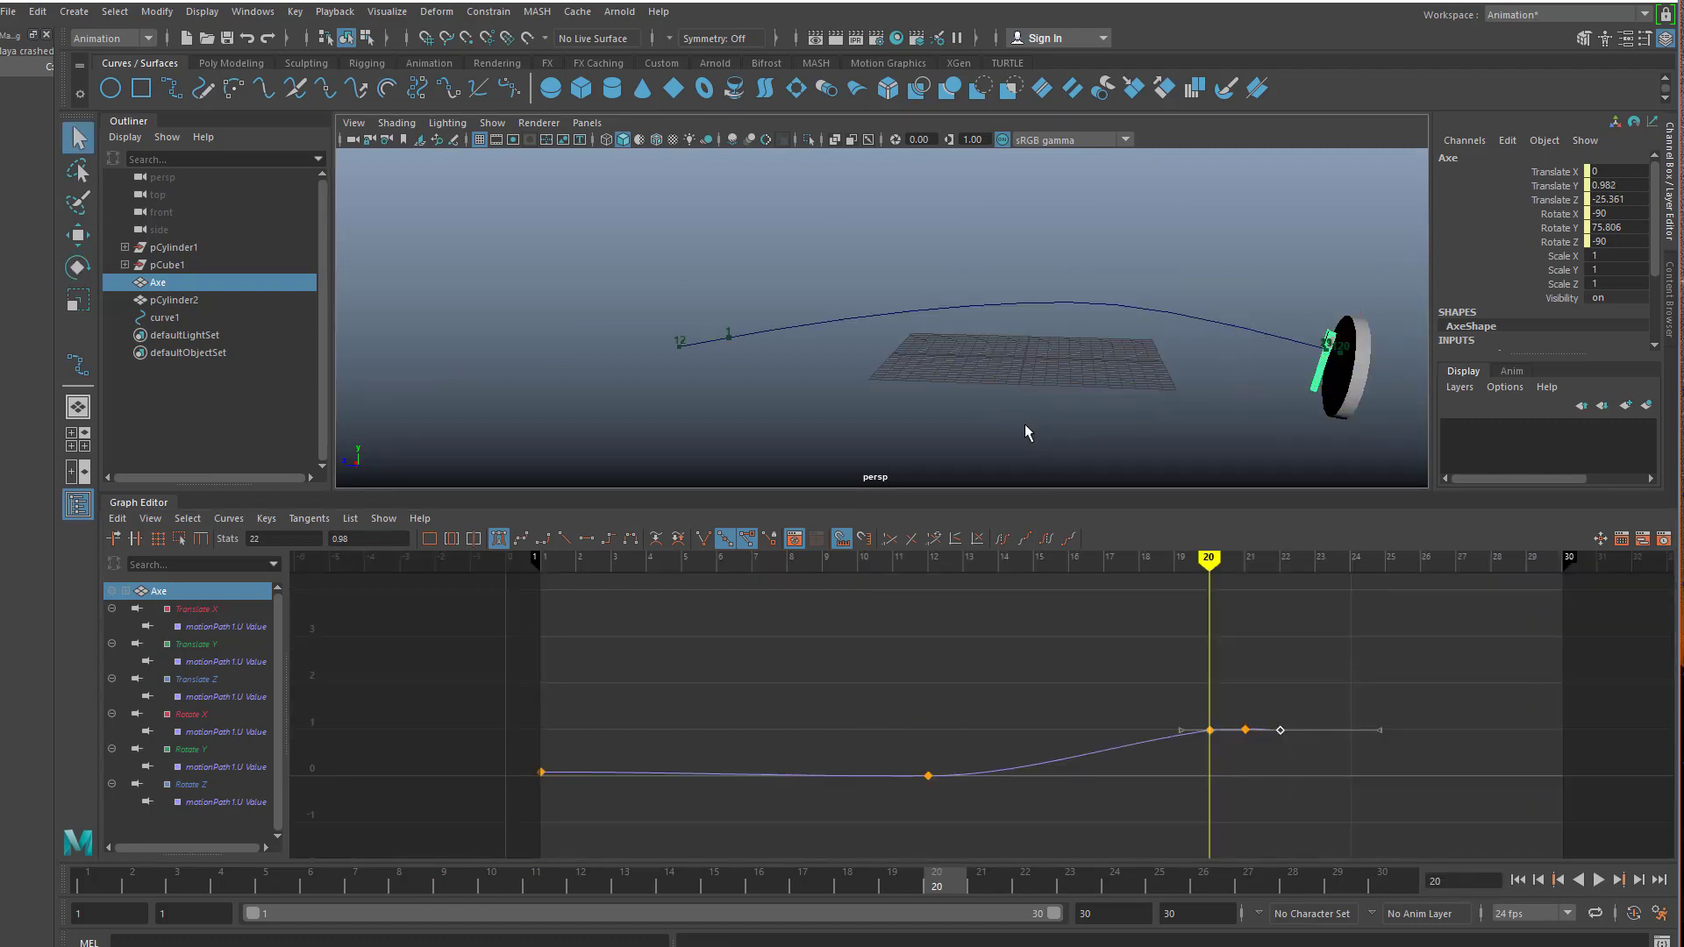
- Try moving the middle control vertex of the motion path curve far upward to make a high arc
{"action": "mouse_move", "coordinate": [509, 881]}
{"action": "left_mouse_down"}
{"action": "mouse_move", "coordinate": [87, 882]}
{"action": "mouse_move", "coordinate": [579, 880]}
{"action": "mouse_move", "coordinate": [1145, 838]}
{"action": "mouse_move", "coordinate": [374, 862]}
{"action": "mouse_move", "coordinate": [763, 853]}
{"action": "mouse_move", "coordinate": [847, 880]}
{"action": "left_mouse_up"}
{"action": "left_click_drag", "start_coordinate": [966, 244], "coordinate": [1172, 479]}
{"action": "scroll", "coordinate": [967, 244], "scroll_direction": "up", "scroll_amount": 5}
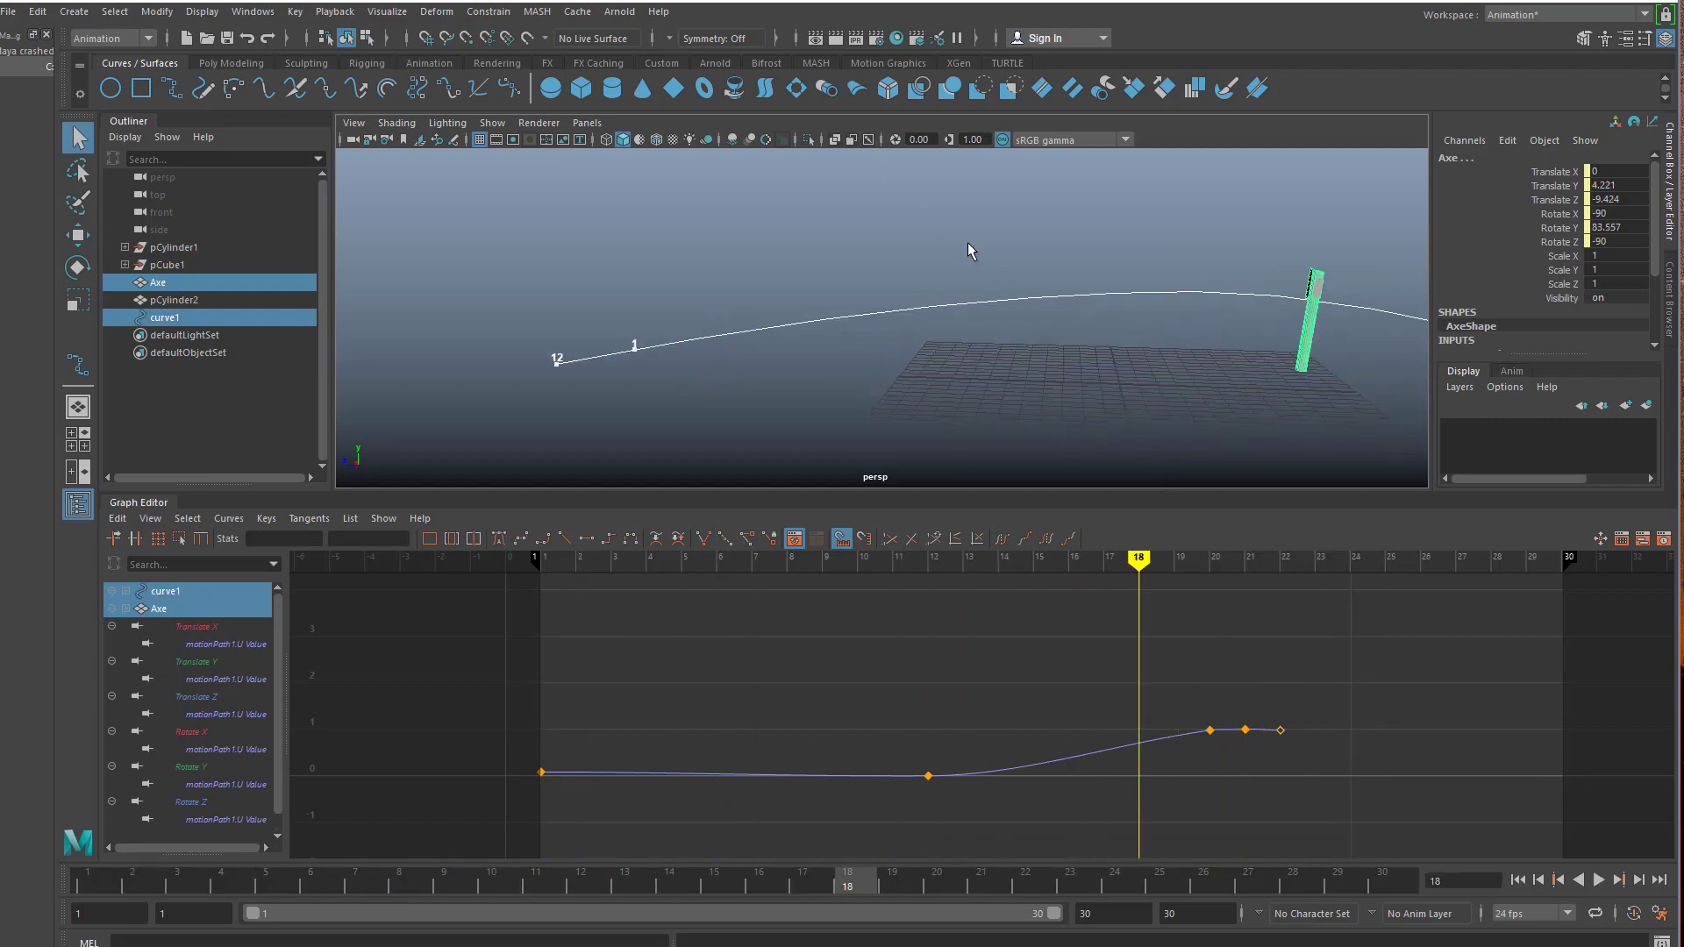
{"action": "right_click_drag", "start_coordinate": [1009, 303], "coordinate": [1017, 247]}
{"action": "left_click_drag", "start_coordinate": [1026, 234], "coordinate": [1214, 398]}
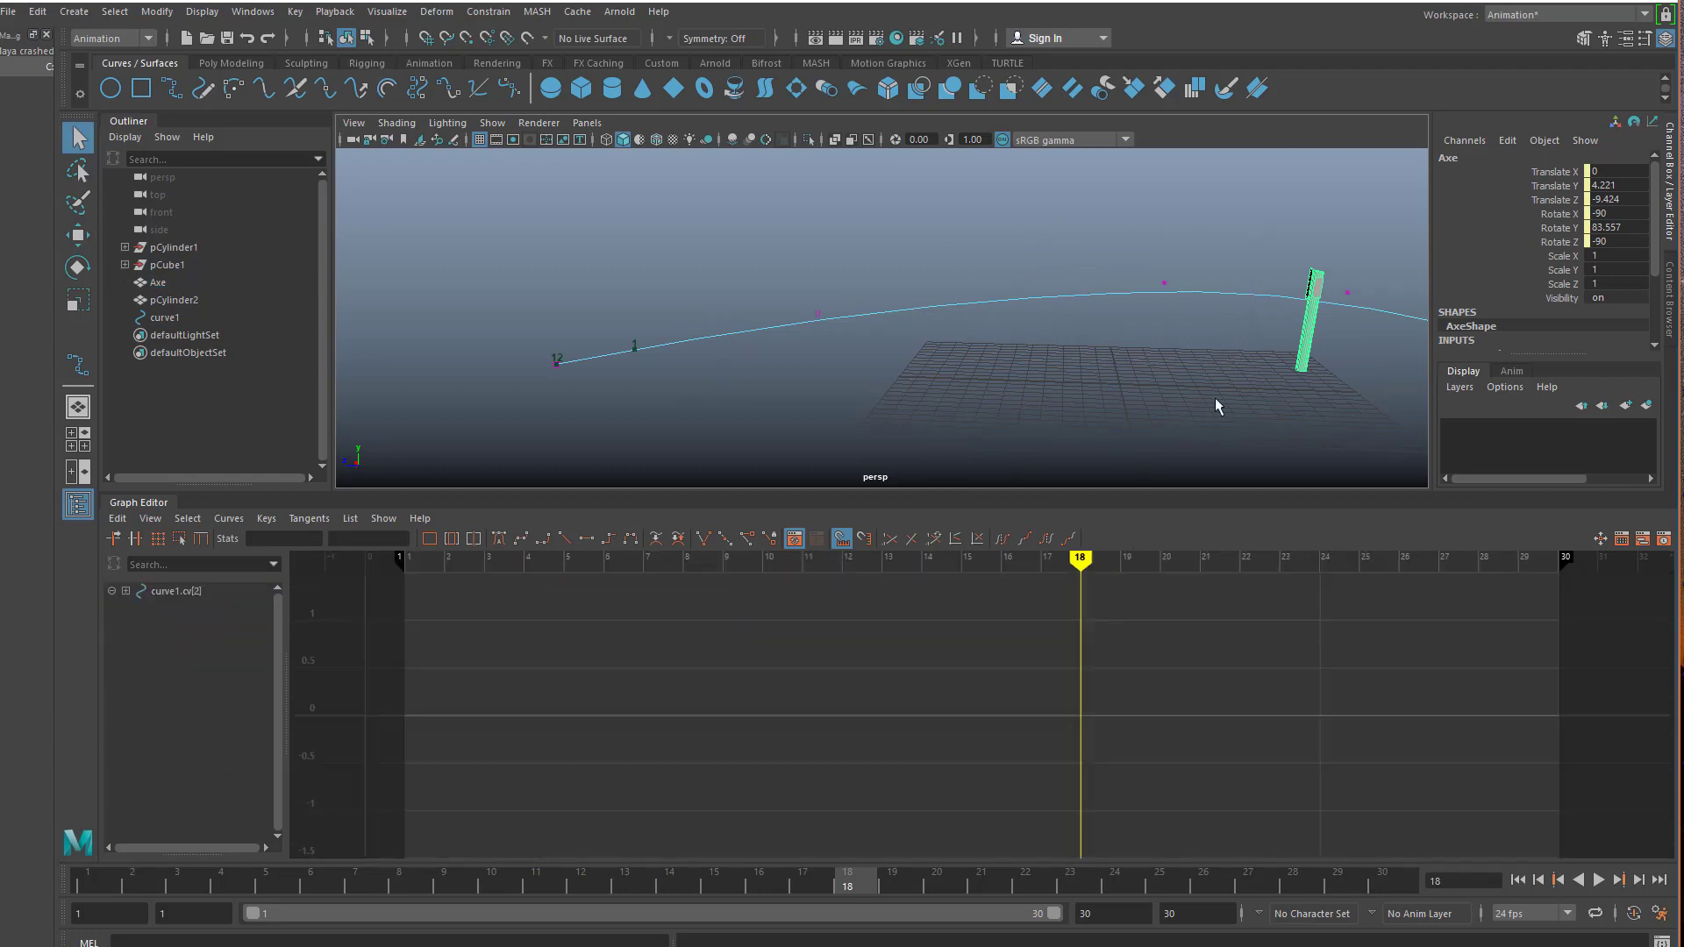
{"action": "middle_click_drag", "start_coordinate": [1214, 398], "coordinate": [916, 451], "text": "alt"}
{"action": "scroll", "coordinate": [917, 450], "scroll_direction": "down", "scroll_amount": 3}
{"action": "key", "text": "w"}
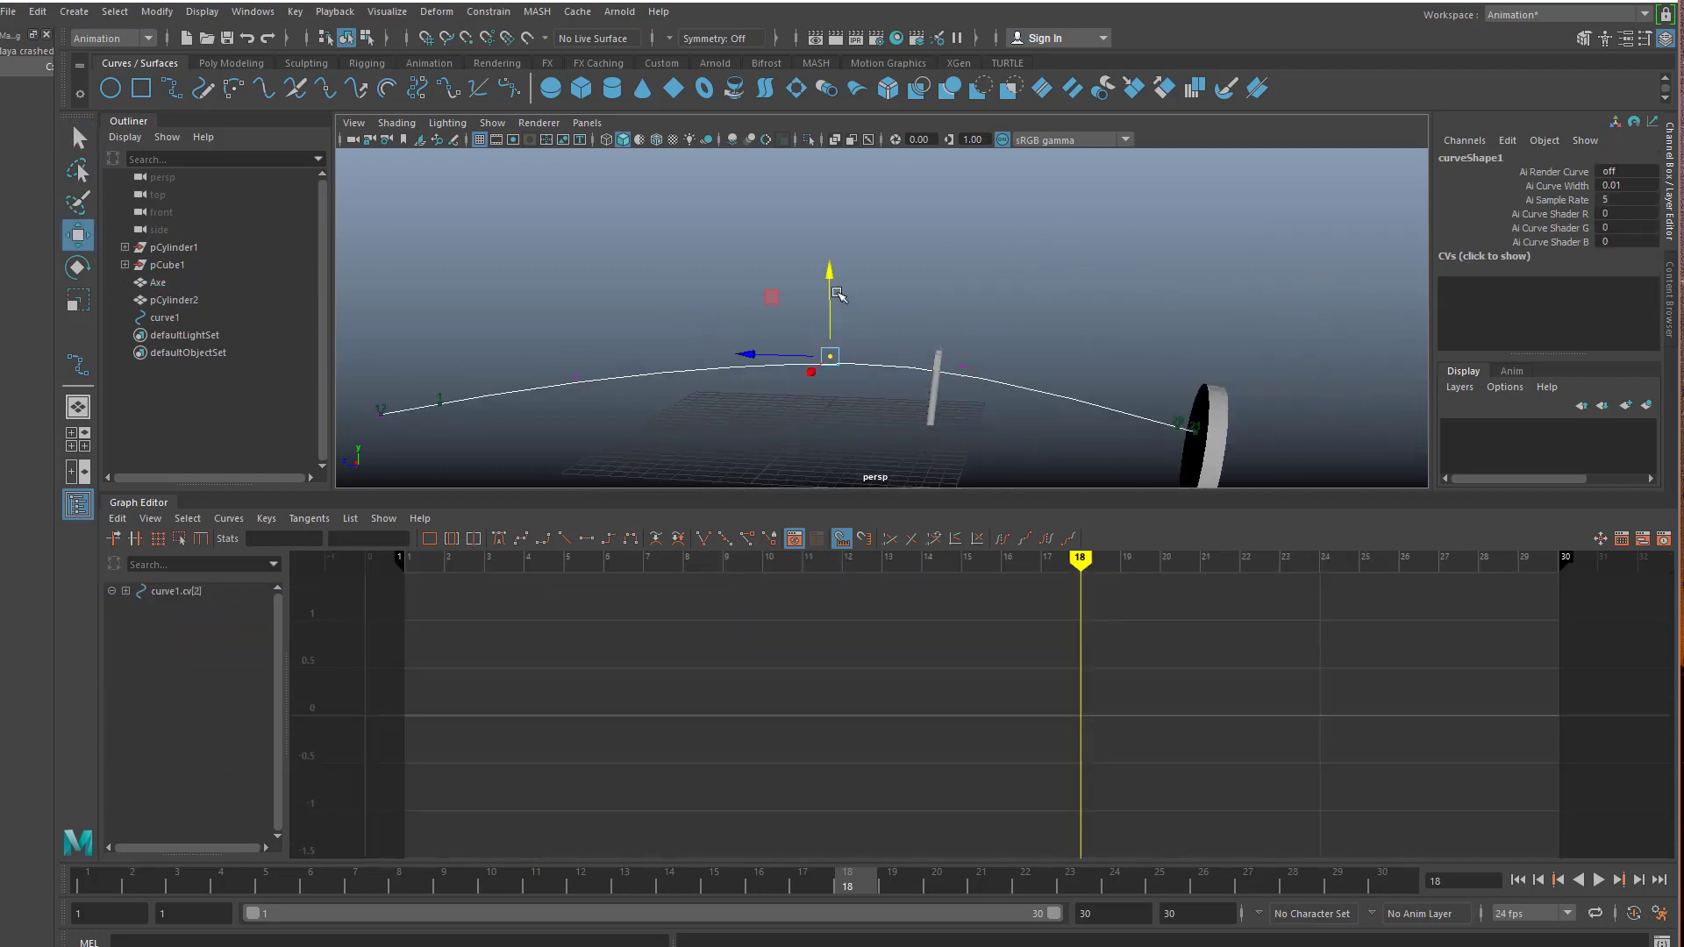
{"action": "left_click_drag", "start_coordinate": [828, 277], "coordinate": [831, 1]}
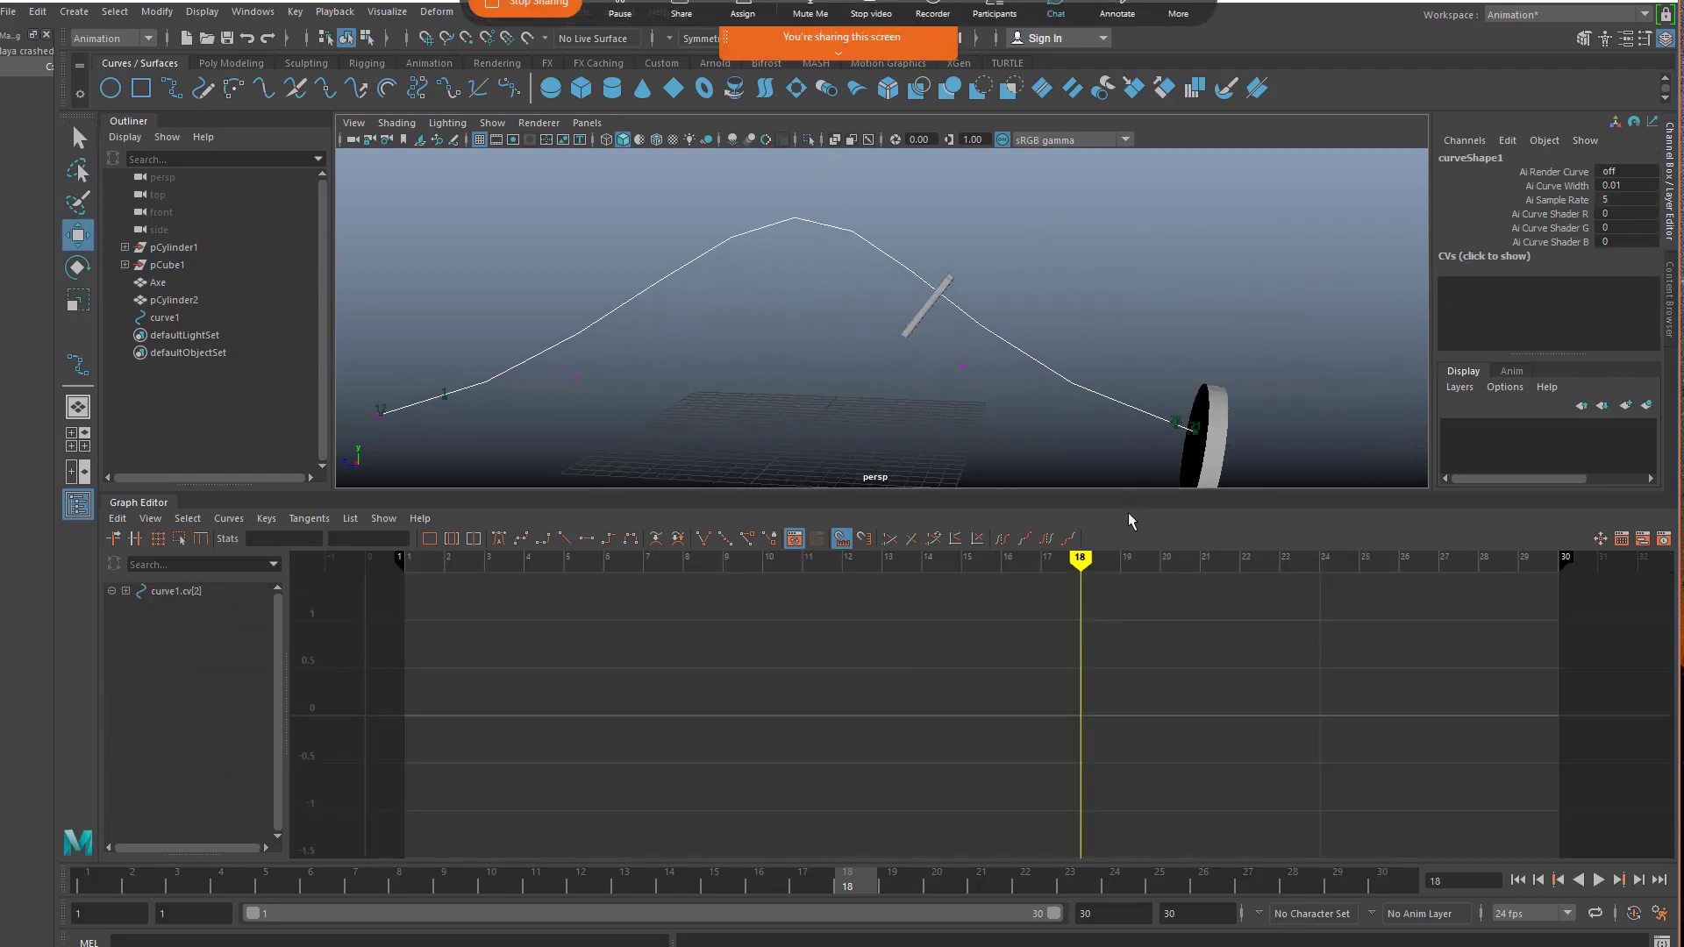
- Play the animation along the raised path and undo the control vertex move
{"action": "key", "text": "alt+v"}
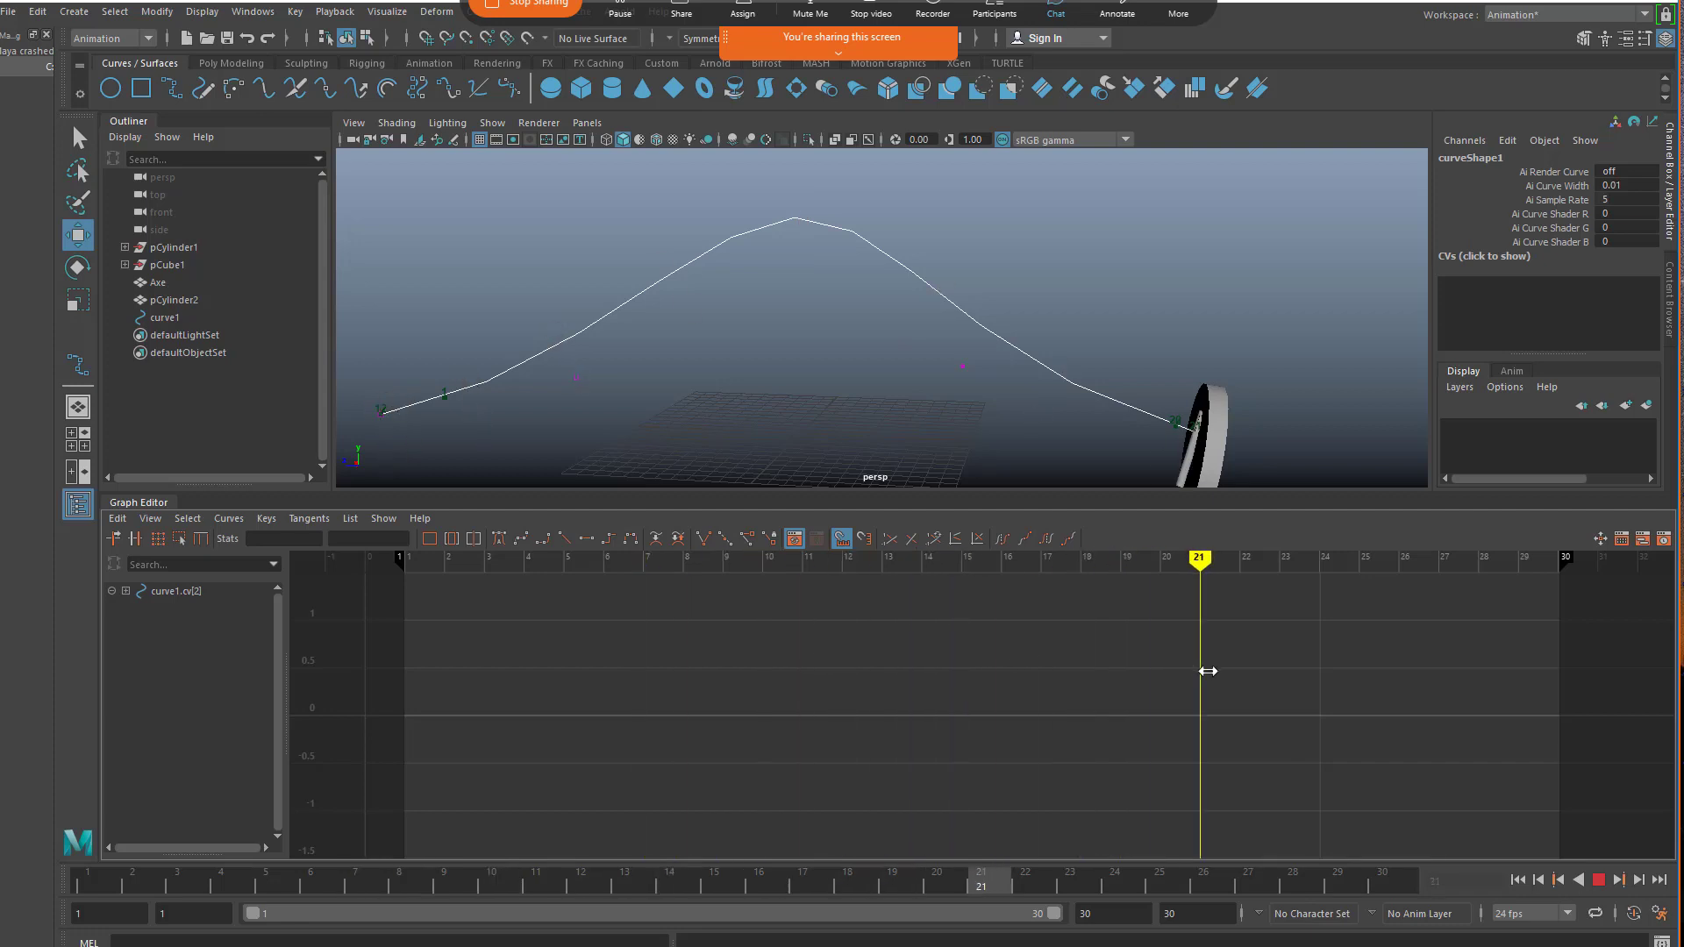
{"action": "key", "text": "alt+v"}
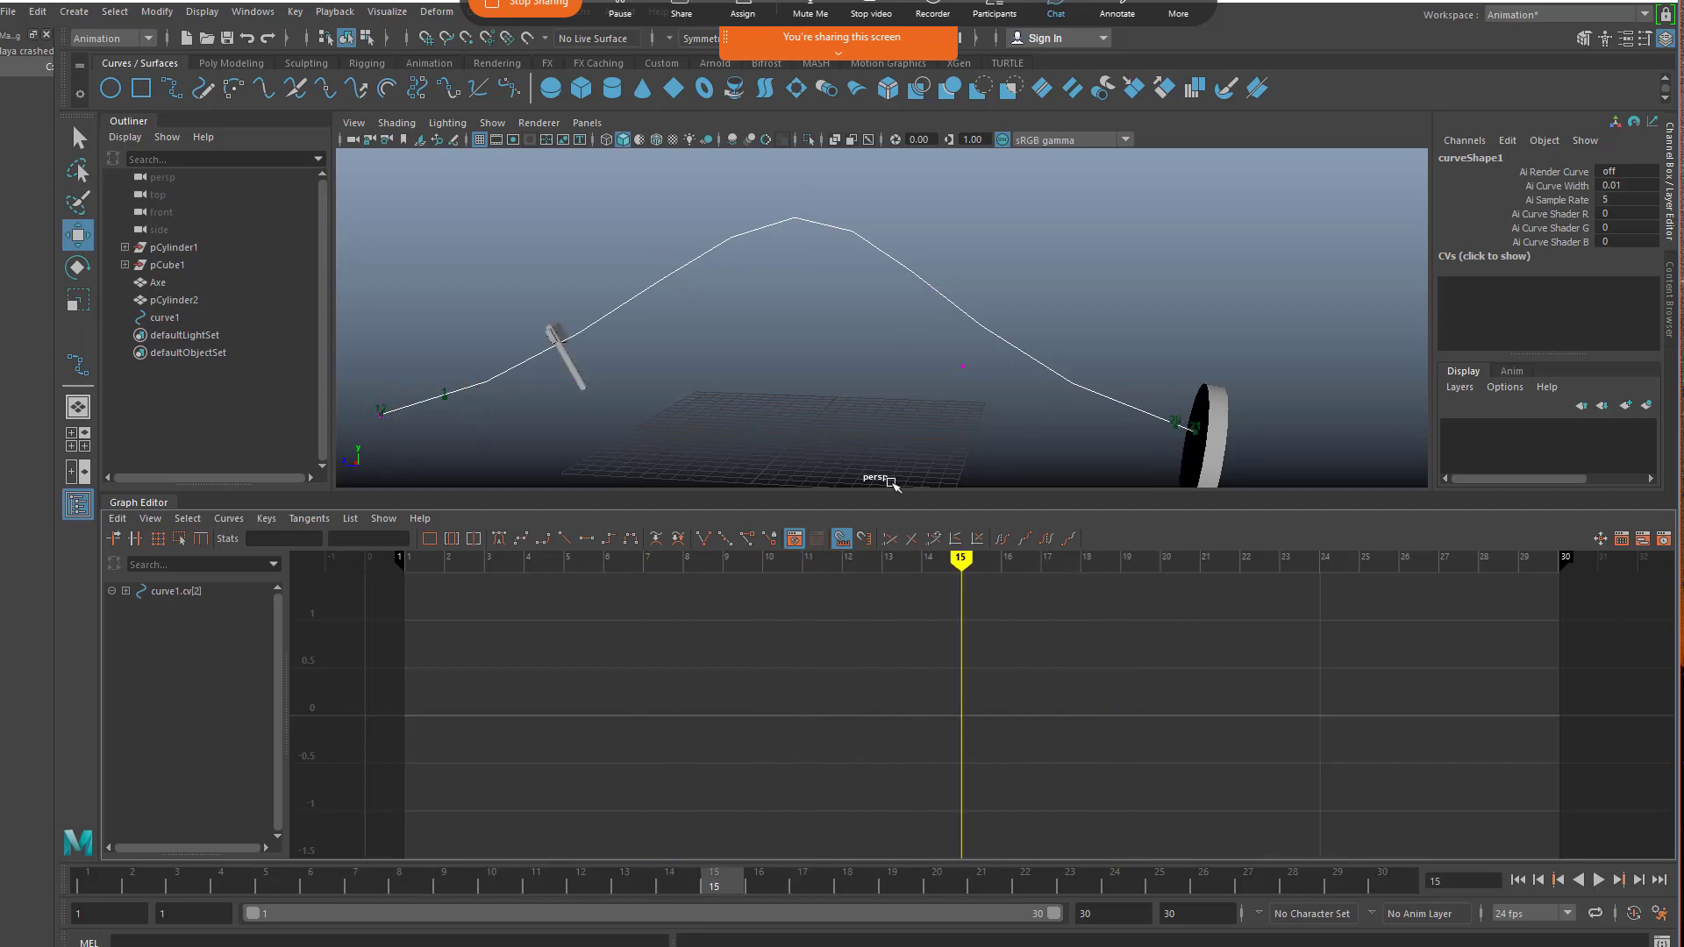
{"action": "key", "text": "ctrl+z"}
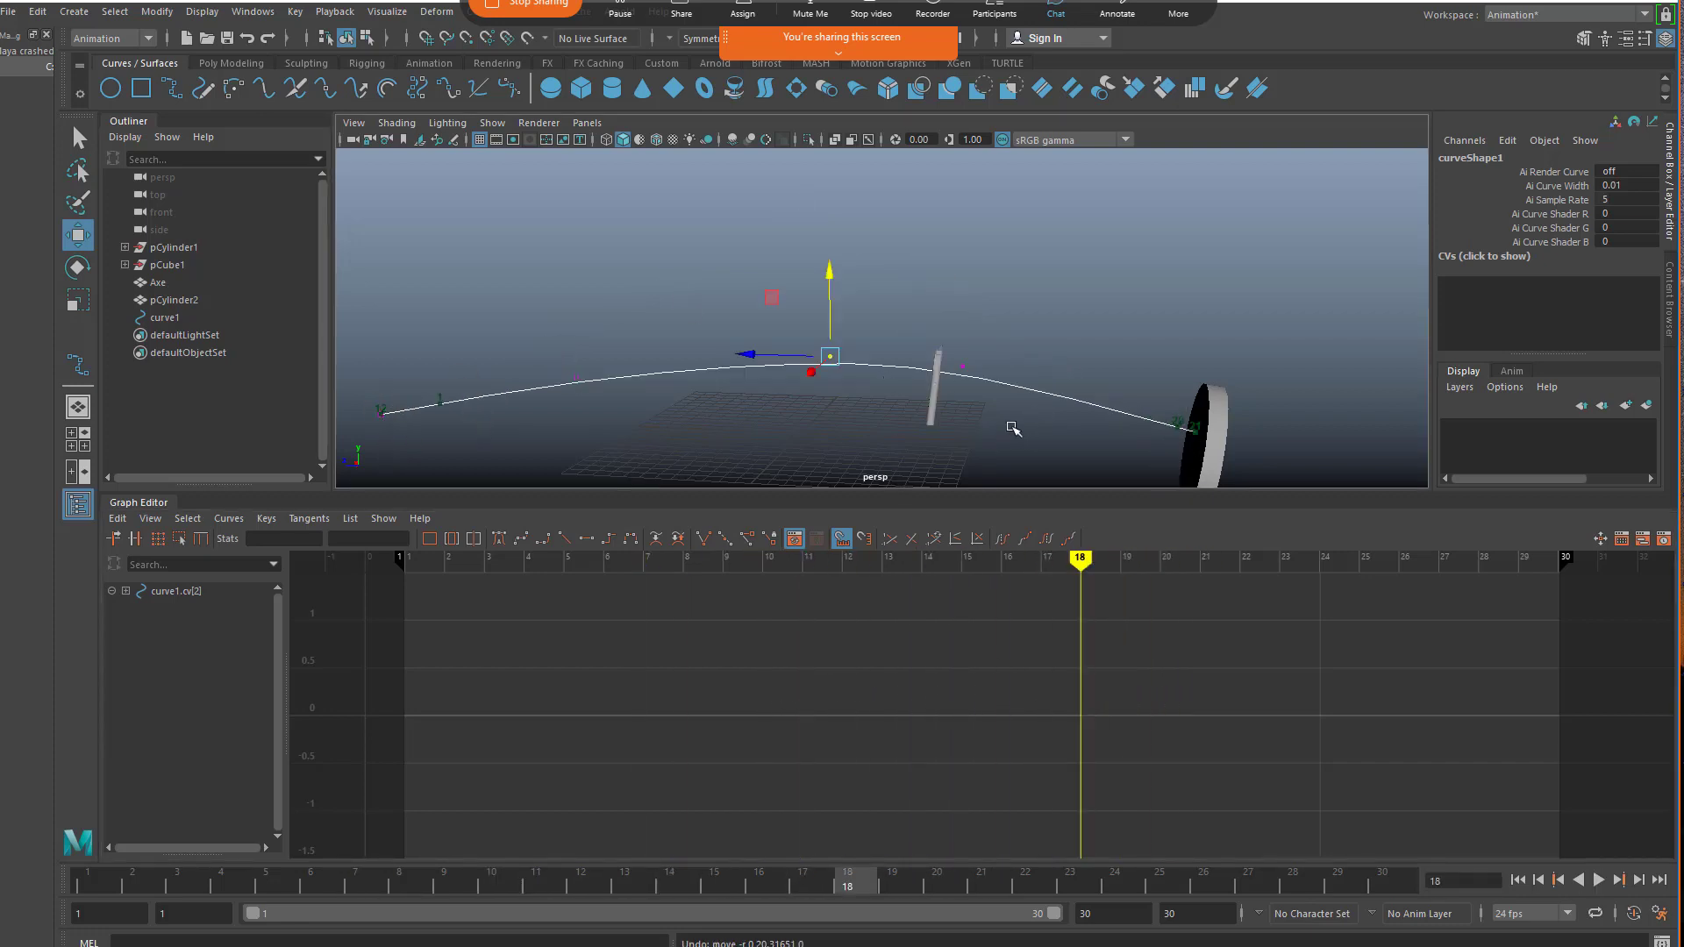
- Go to frame 1 and break the motion path connections on the axe's Rotate X, Rotate Y and Rotate Z channels
{"action": "scroll", "coordinate": [1013, 428], "scroll_direction": "down", "scroll_amount": 2}
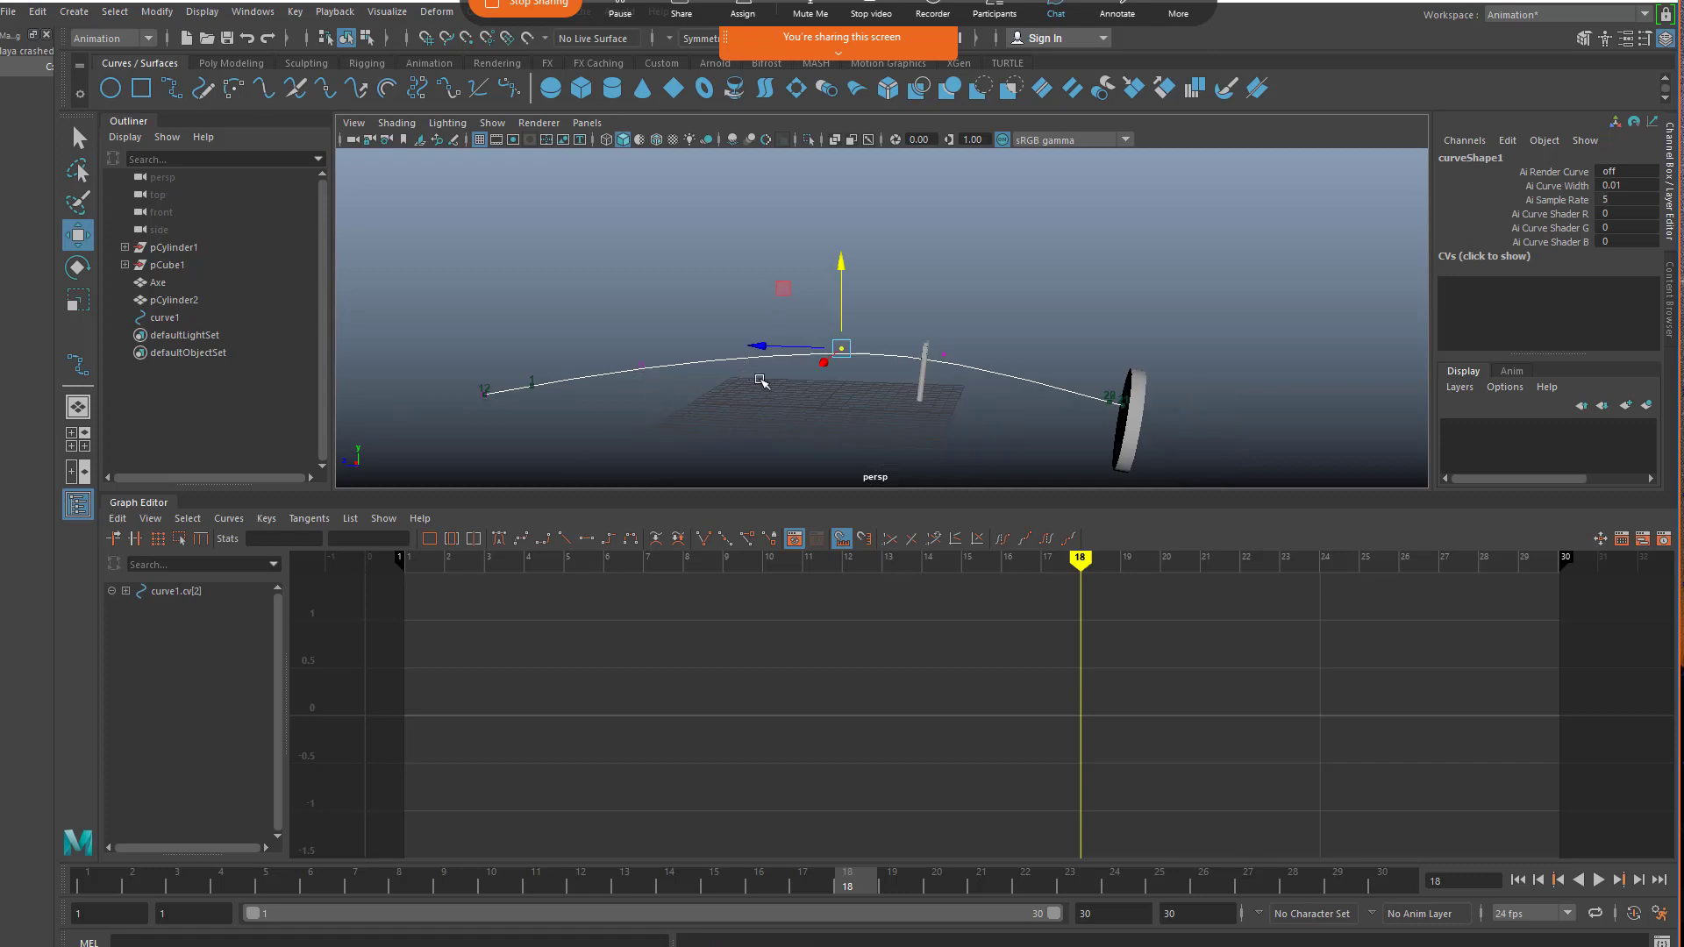
{"action": "left_click_drag", "start_coordinate": [659, 360], "coordinate": [838, 372], "text": "alt"}
{"action": "scroll", "coordinate": [839, 372], "scroll_direction": "up", "scroll_amount": 1}
{"action": "scroll", "coordinate": [757, 386], "scroll_direction": "up", "scroll_amount": 3}
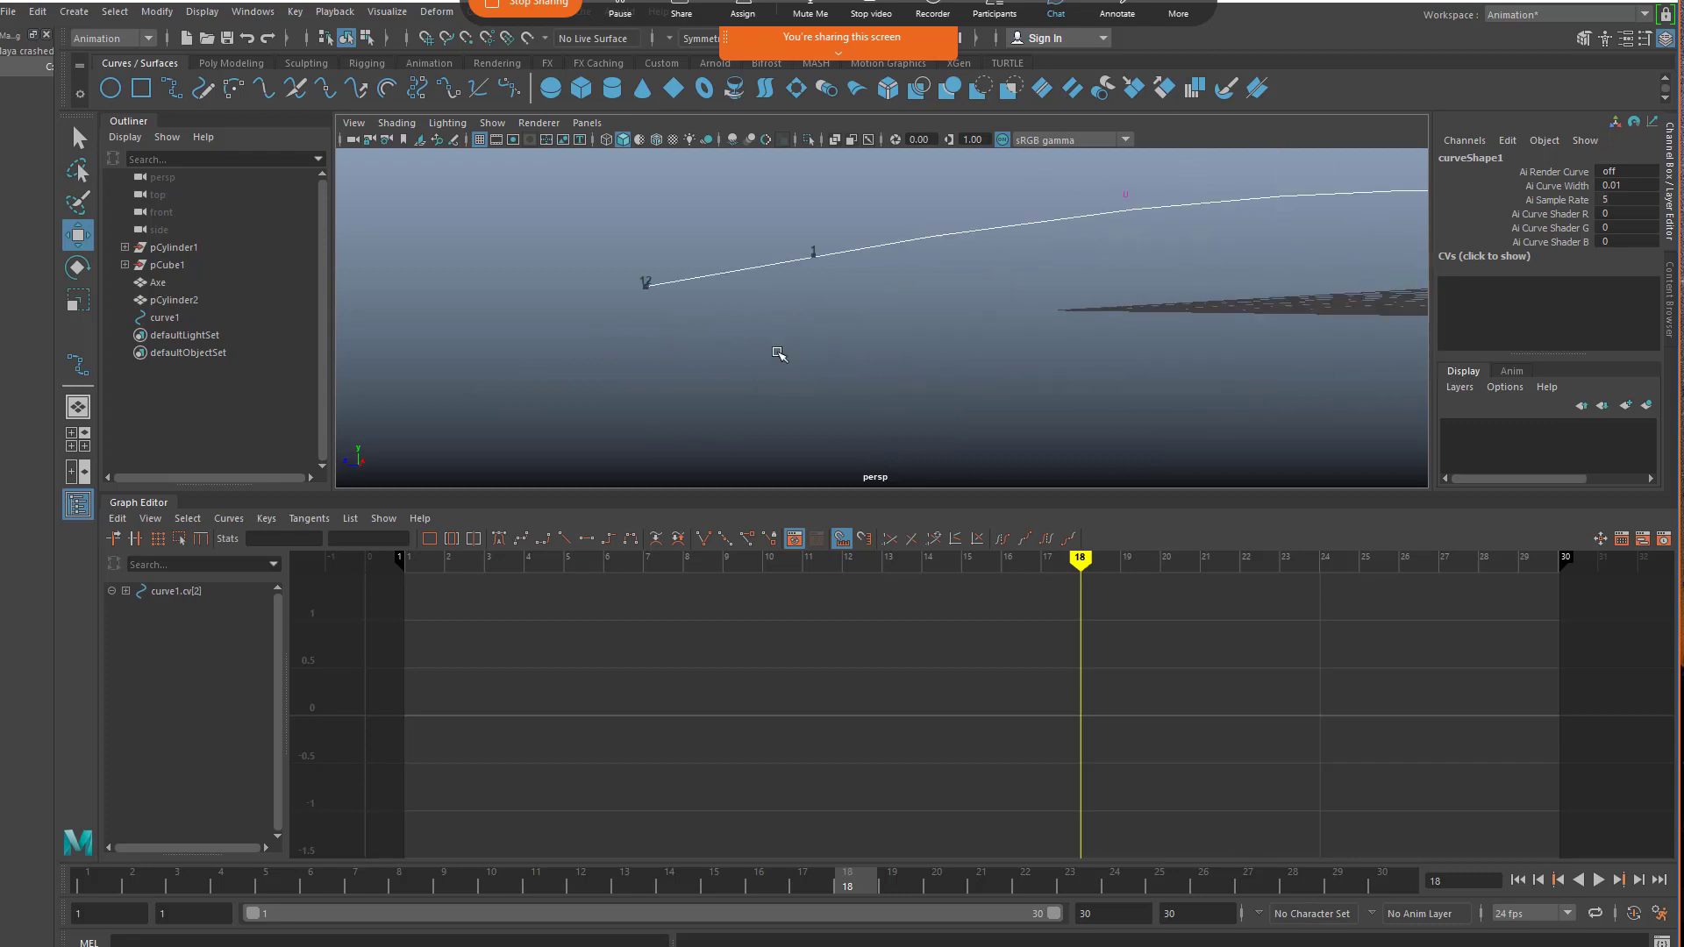
{"action": "middle_click_drag", "start_coordinate": [778, 353], "coordinate": [753, 443], "text": "alt"}
{"action": "left_click_drag", "start_coordinate": [1080, 558], "coordinate": [405, 558]}
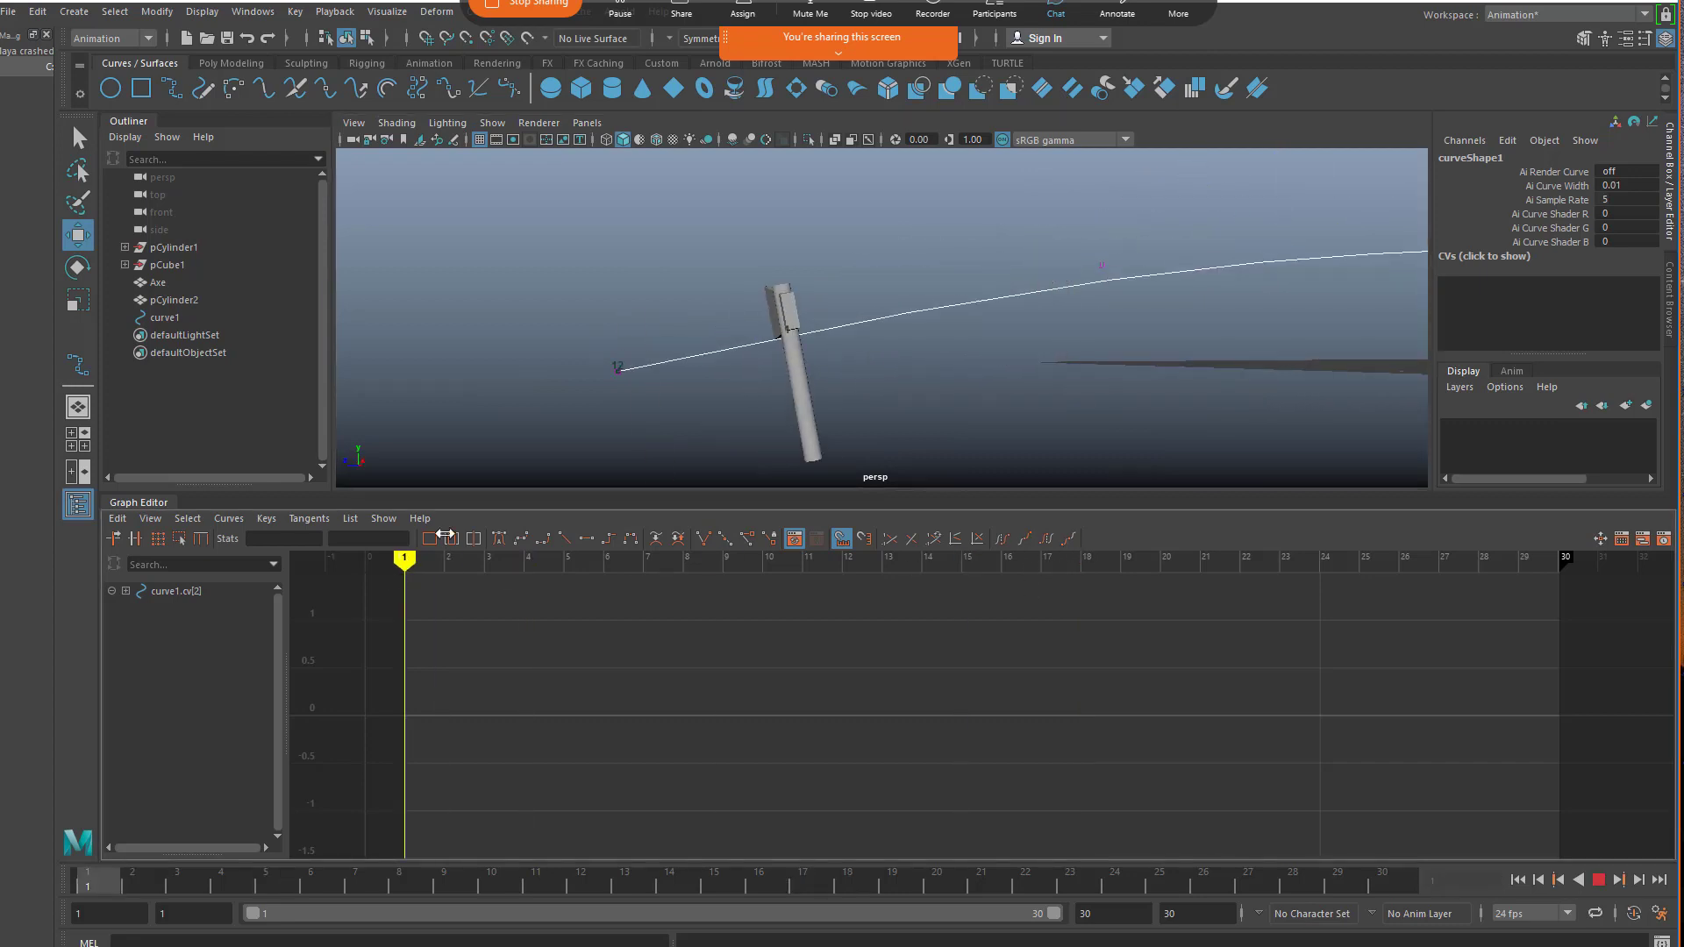
{"action": "left_click", "coordinate": [683, 316]}
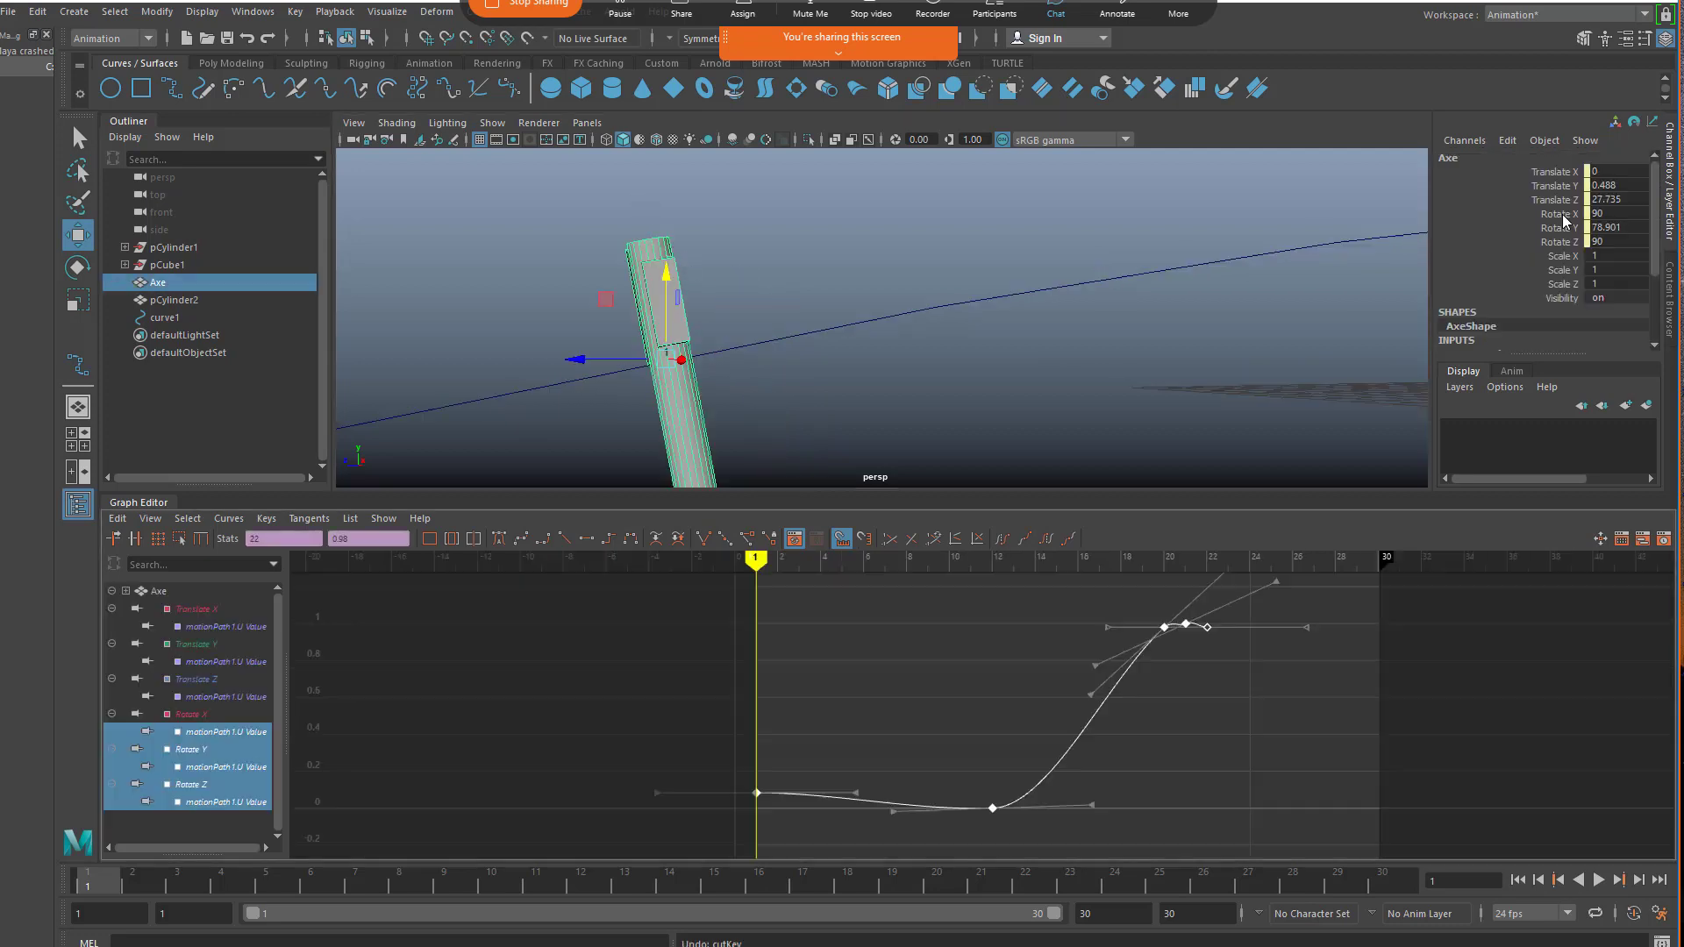
{"action": "left_click", "coordinate": [1565, 215]}
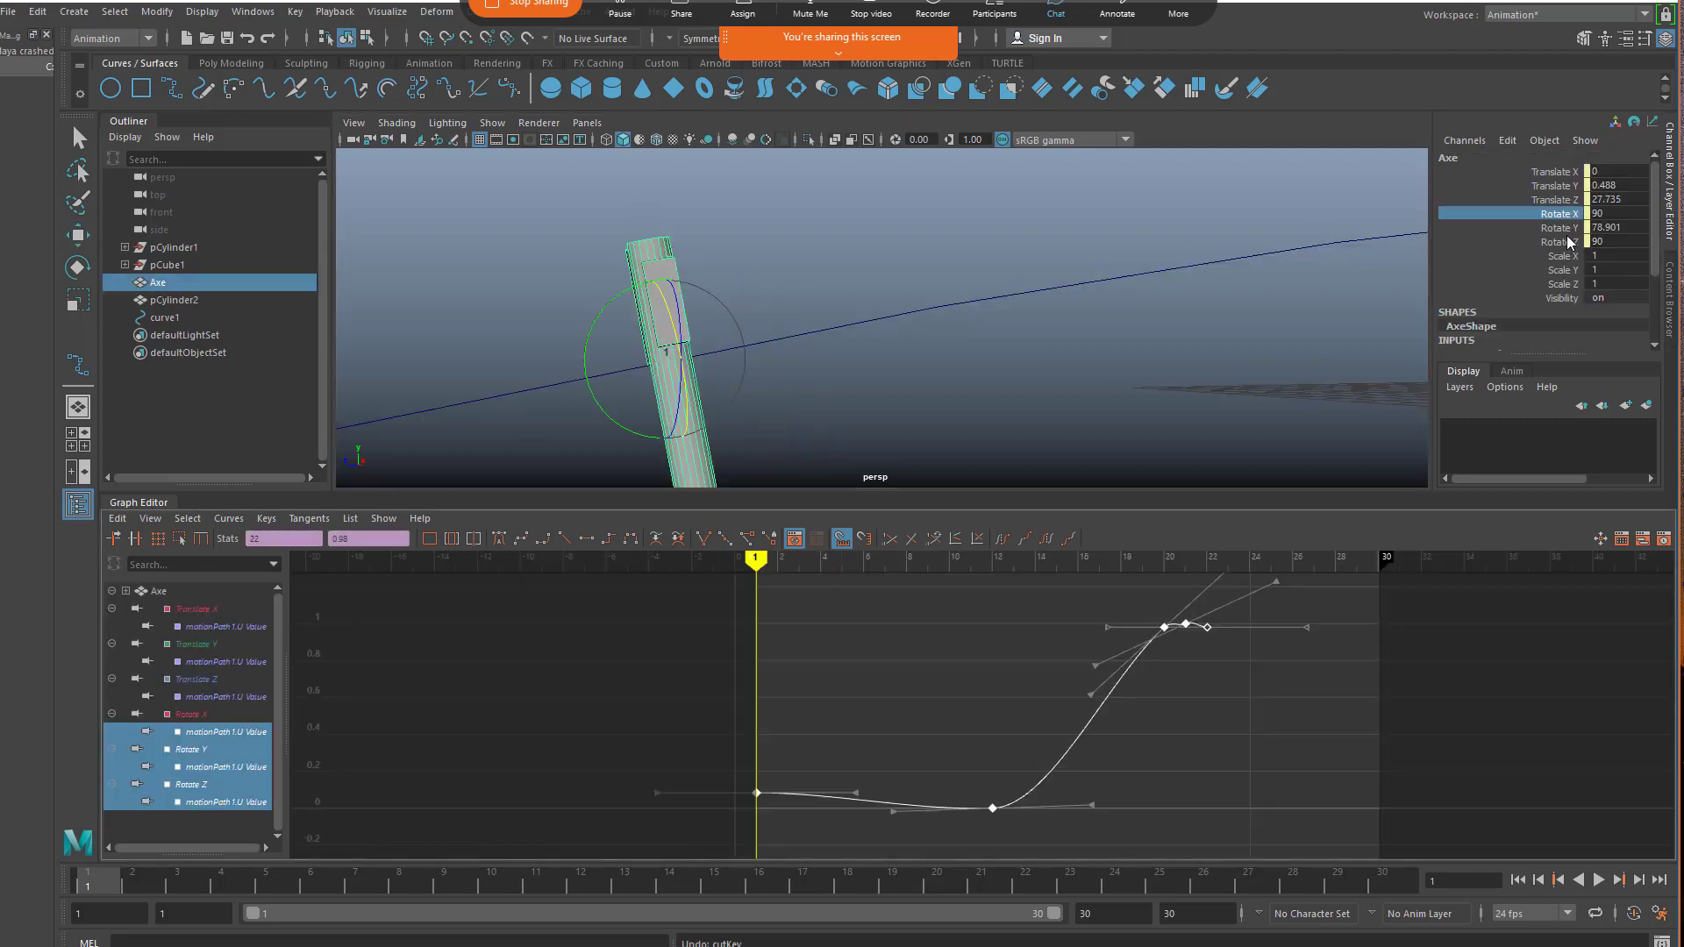
{"action": "left_click", "coordinate": [1568, 241], "text": "shift"}
{"action": "right_click", "coordinate": [1570, 240]}
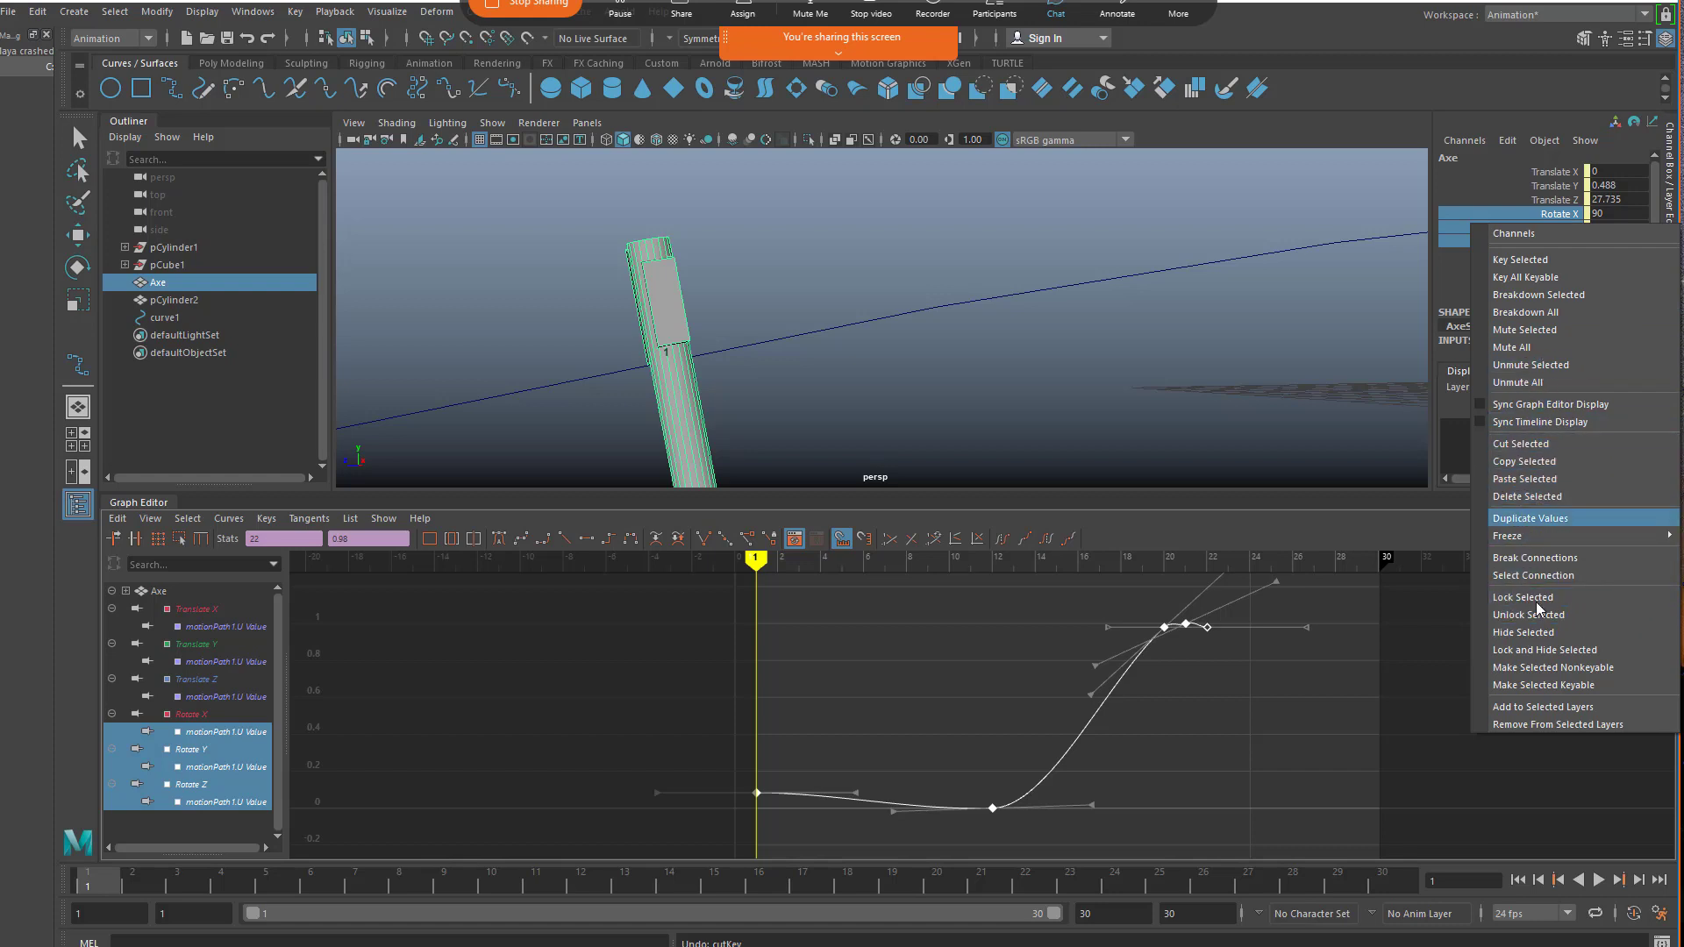
{"action": "left_click", "coordinate": [1540, 565]}
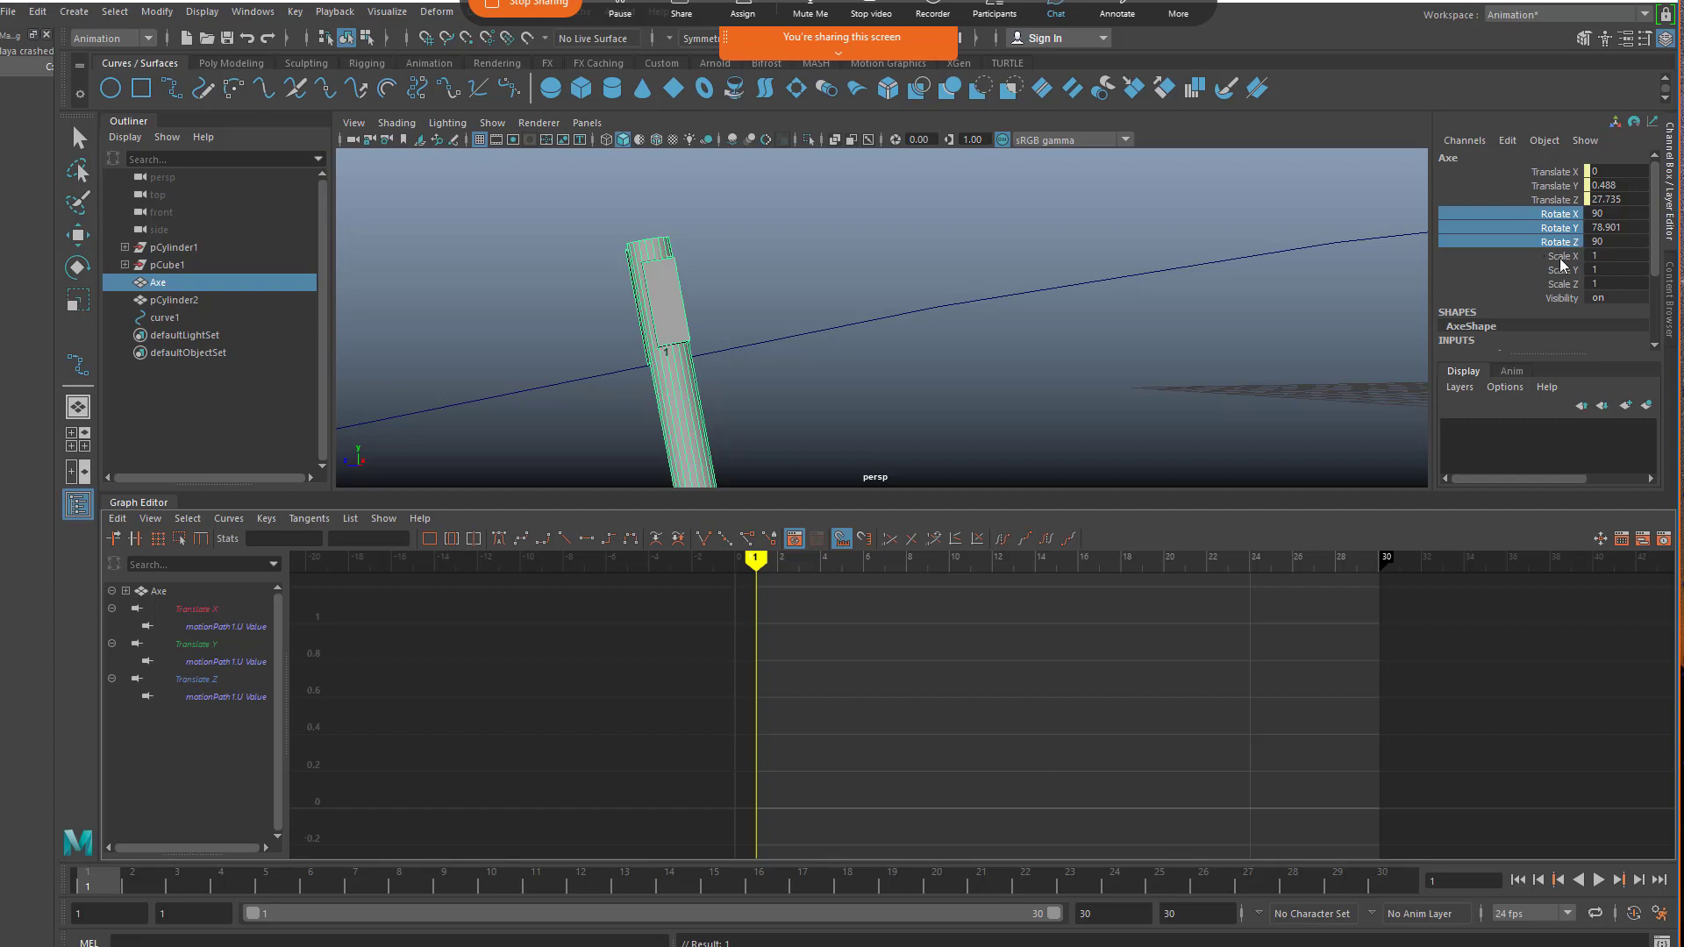
- Reselect the axe and set its Rotate X, Rotate Y and Rotate Z values to 0
{"action": "key", "text": "w"}
{"action": "left_click", "coordinate": [733, 308]}
{"action": "left_click", "coordinate": [680, 312]}
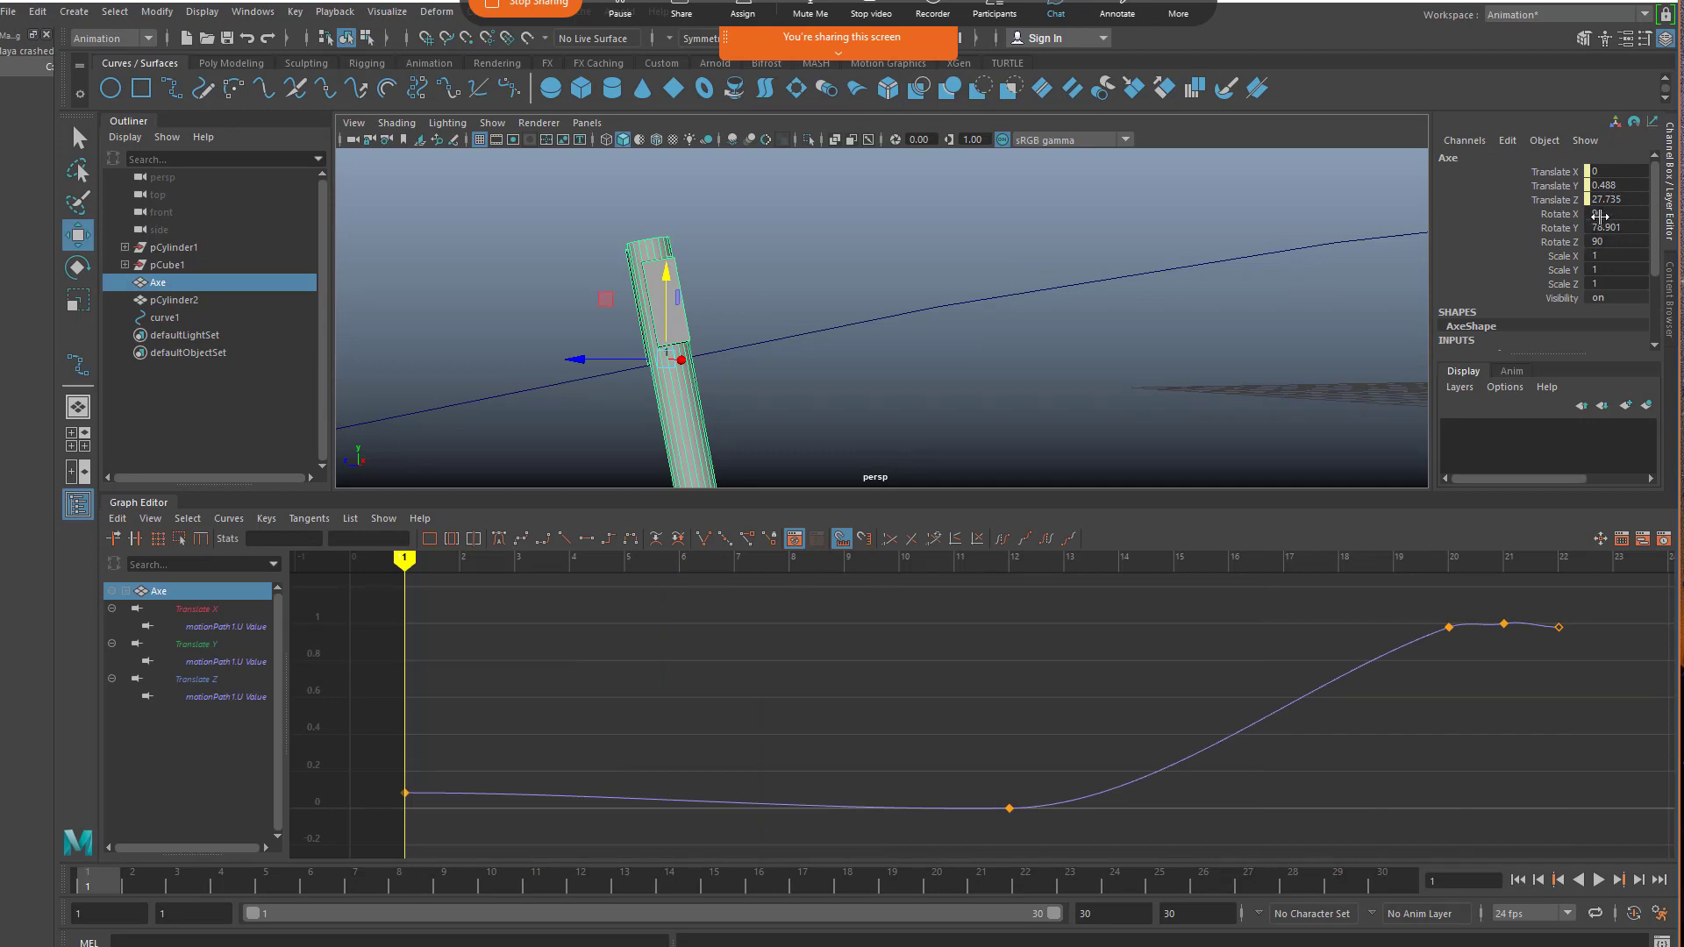
{"action": "double_click", "coordinate": [1617, 213]}
{"action": "type", "text": "0"}
{"action": "key", "text": "Return"}
{"action": "left_click", "coordinate": [1618, 230]}
{"action": "type", "text": "0"}
{"action": "key", "text": "Return"}
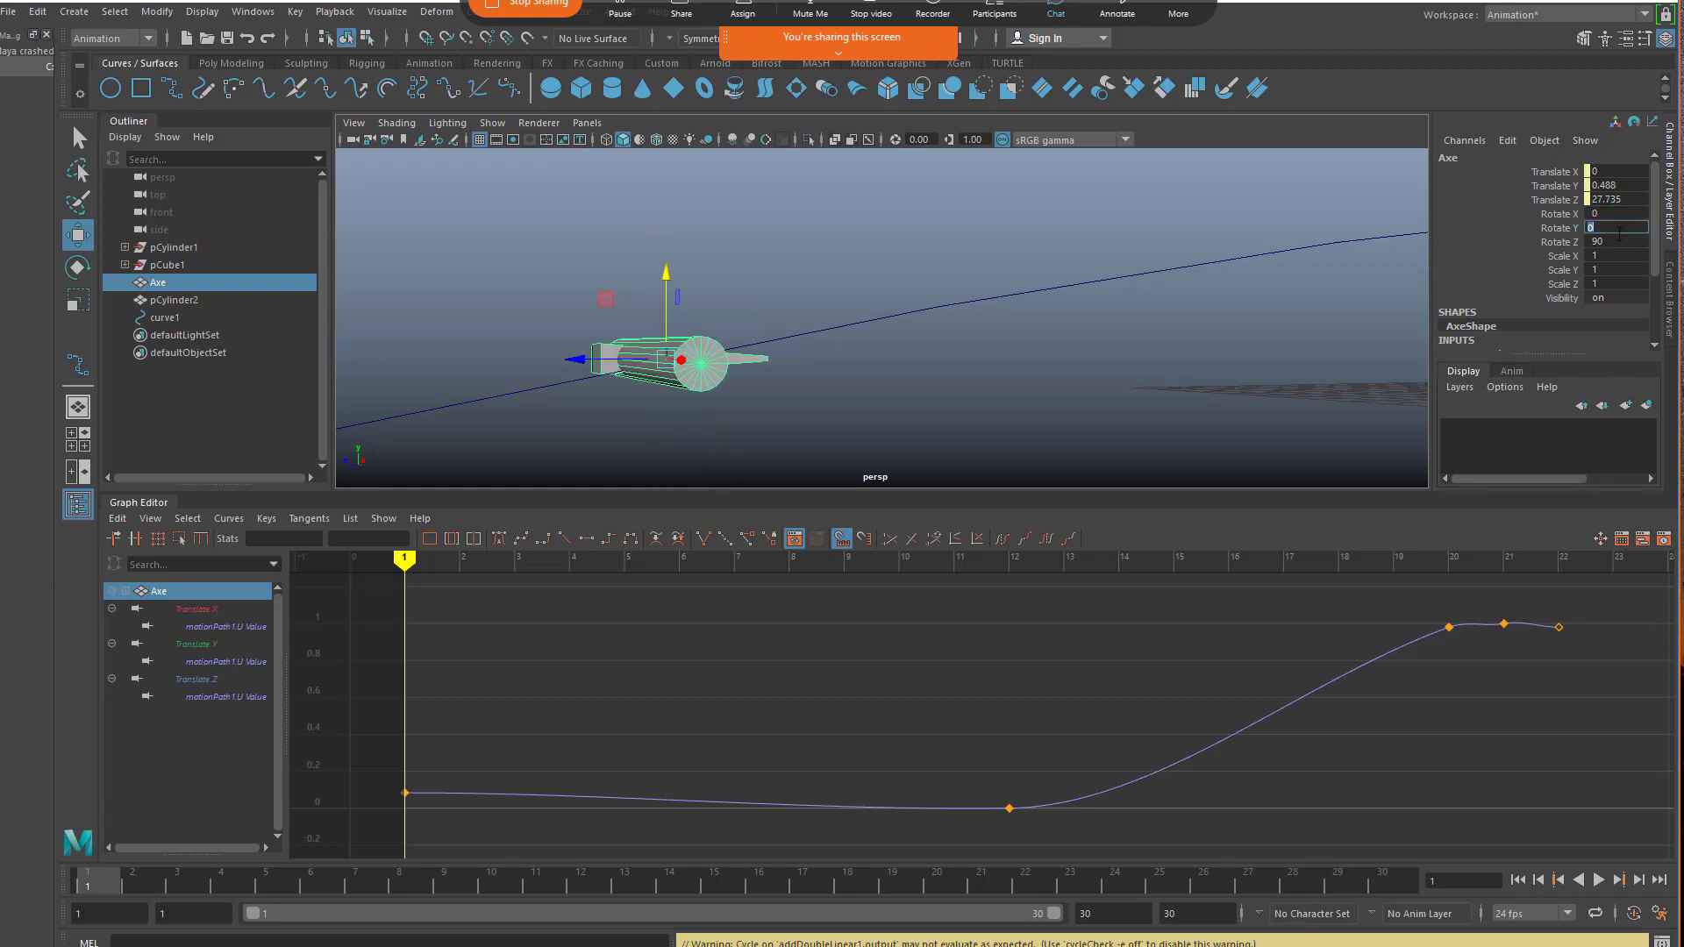
{"action": "left_click", "coordinate": [1618, 243]}
{"action": "type", "text": "0"}
{"action": "key", "text": "Return"}
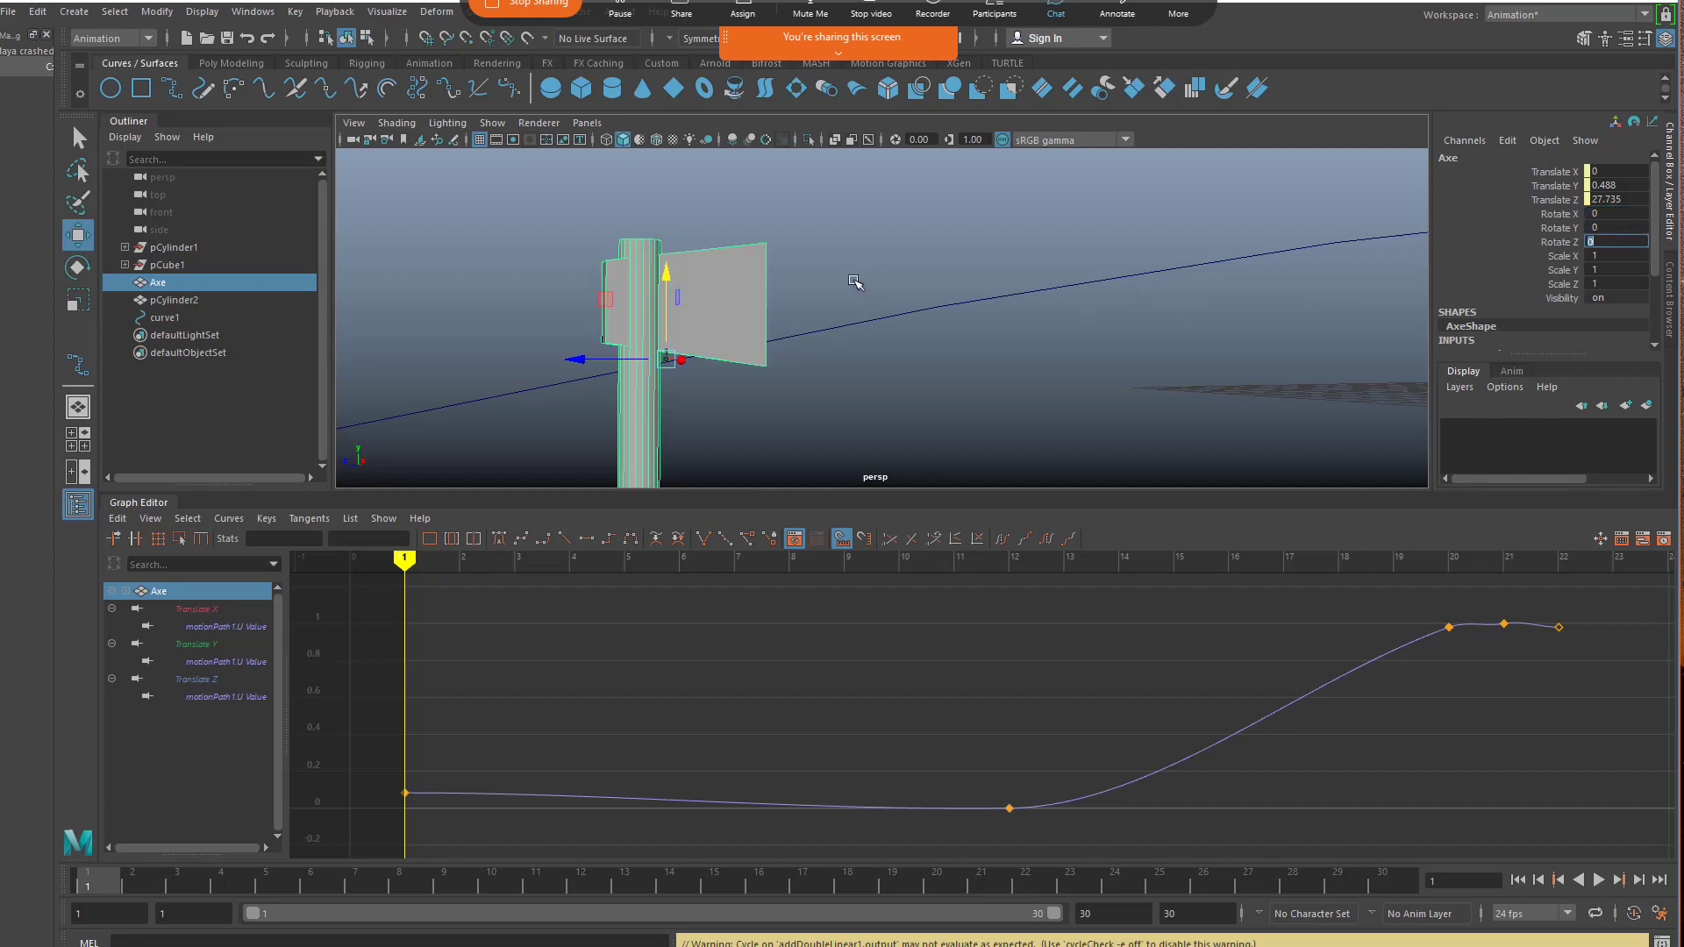
- Try tilting the axe about -8.6 degrees in Rotate X at frame 1, and undo the rotation
{"action": "scroll", "coordinate": [855, 286], "scroll_direction": "down", "scroll_amount": 5}
{"action": "mouse_move", "coordinate": [903, 360]}
{"action": "left_mouse_down", "text": "alt"}
{"action": "mouse_move", "coordinate": [931, 355]}
{"action": "mouse_move", "coordinate": [899, 360]}
{"action": "left_mouse_up", "text": "alt"}
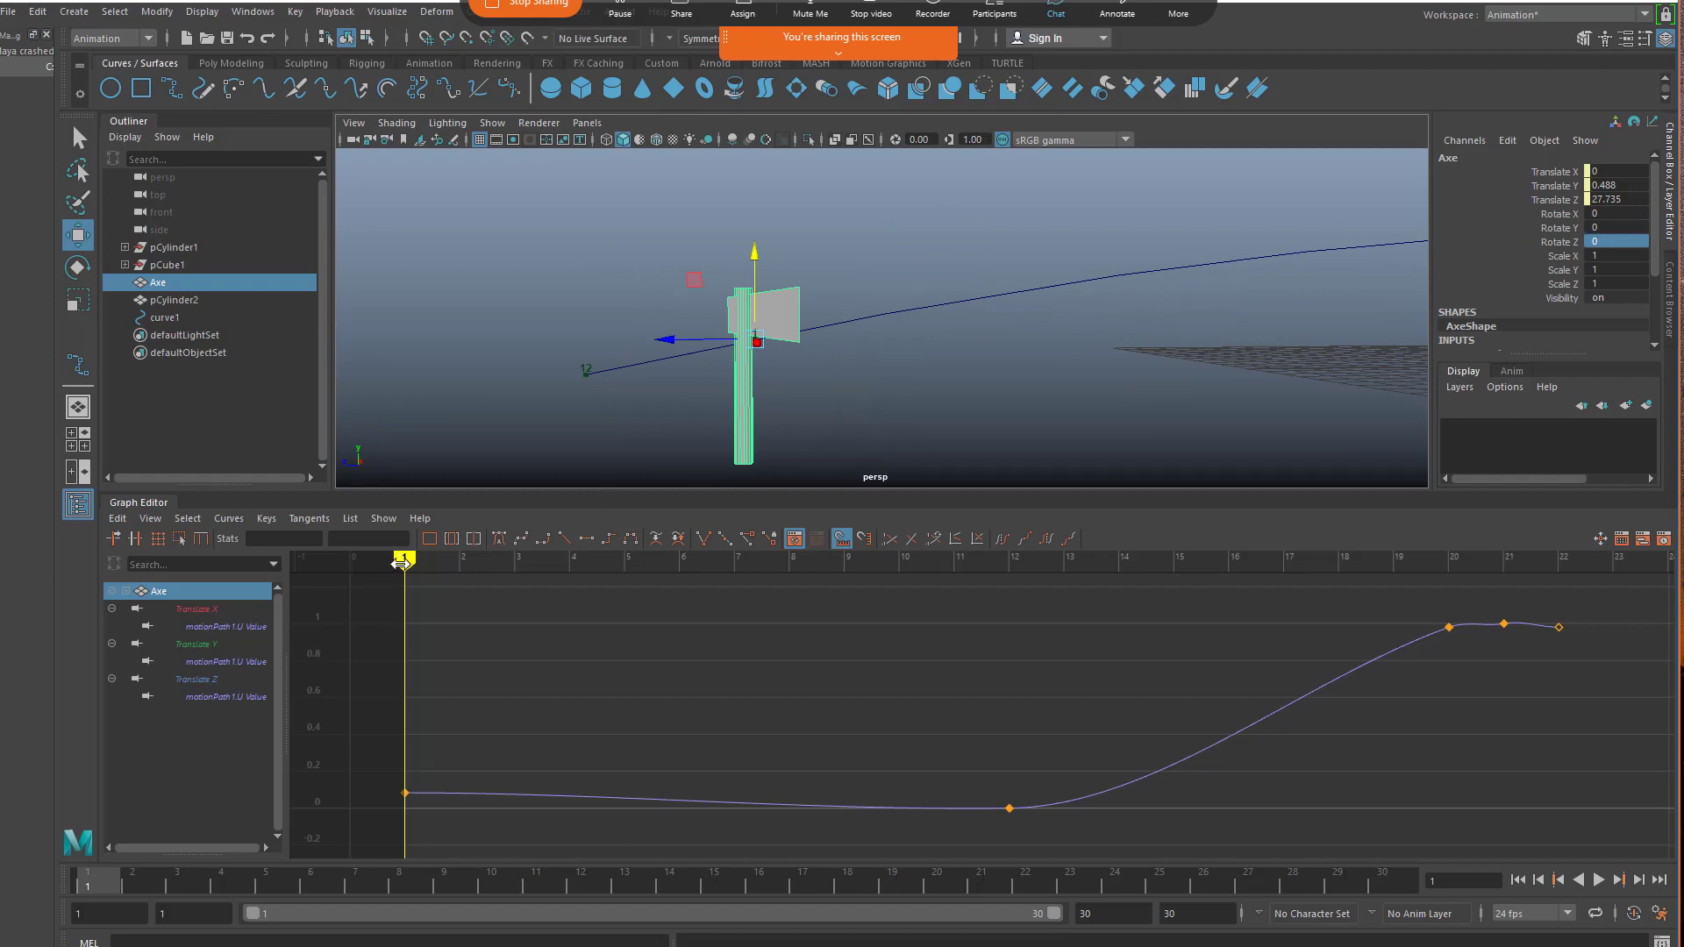
{"action": "left_click_drag", "start_coordinate": [882, 333], "coordinate": [916, 325], "text": "alt"}
{"action": "key", "text": "f"}
{"action": "scroll", "coordinate": [935, 362], "scroll_direction": "down", "scroll_amount": 3}
{"action": "middle_click_drag", "start_coordinate": [1007, 316], "coordinate": [983, 343], "text": "alt"}
{"action": "left_click_drag", "start_coordinate": [1558, 216], "coordinate": [1563, 245]}
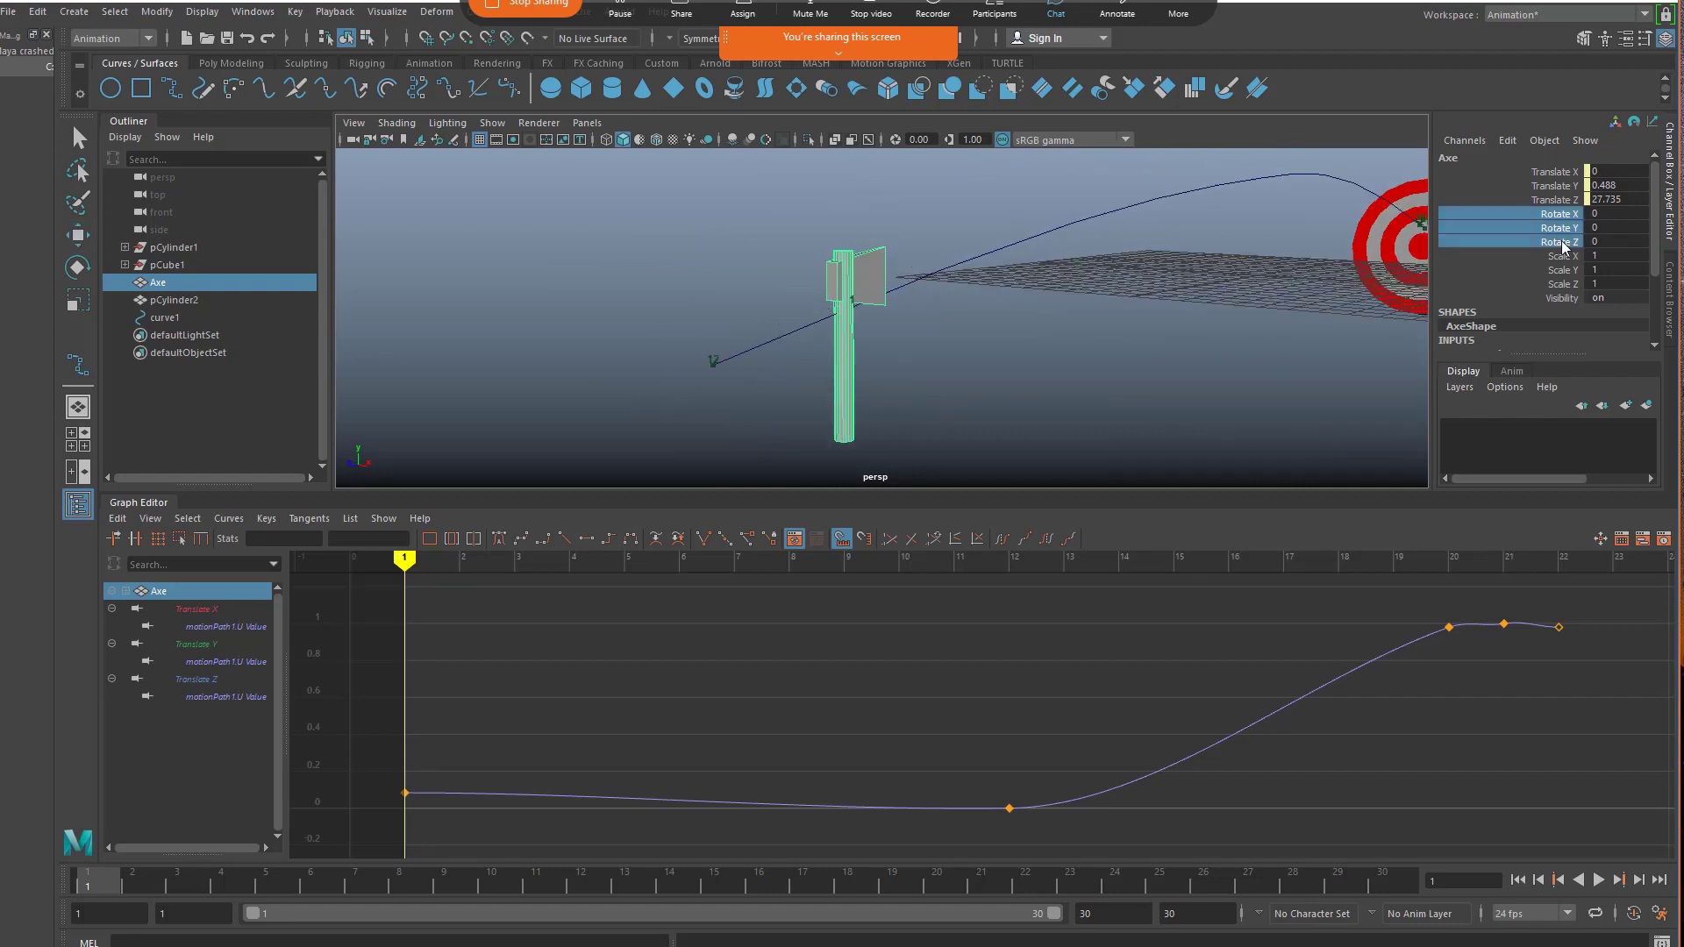
{"action": "left_click", "coordinate": [964, 375]}
{"action": "left_click", "coordinate": [866, 285]}
{"action": "key", "text": "w"}
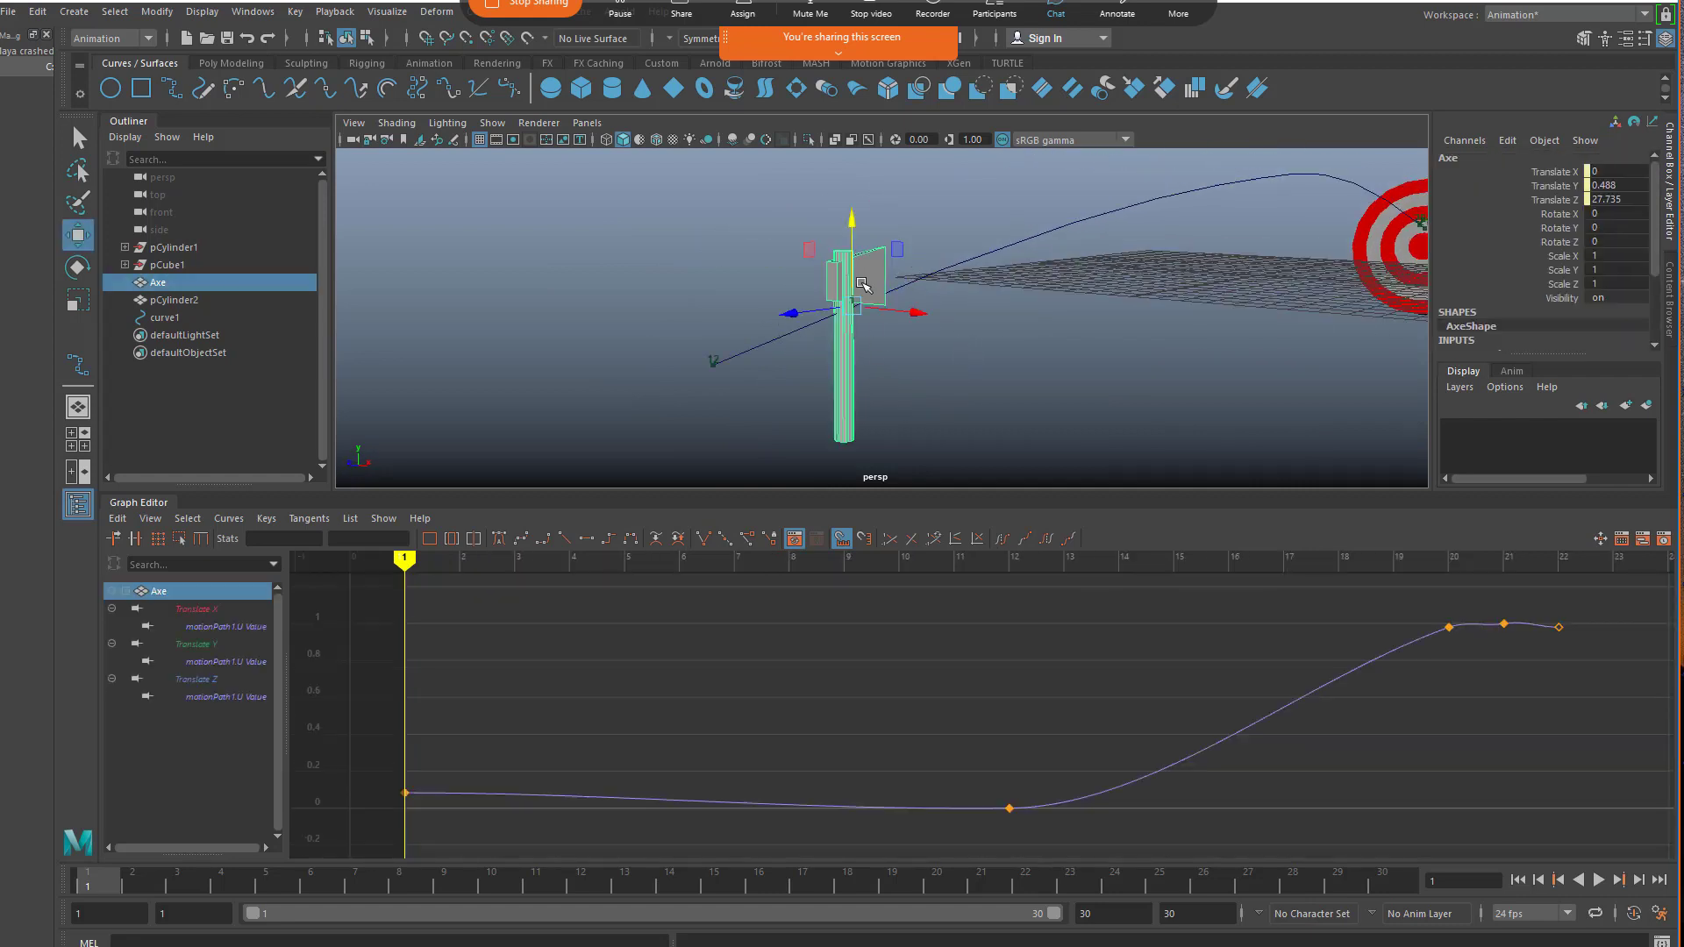
{"action": "key", "text": "e"}
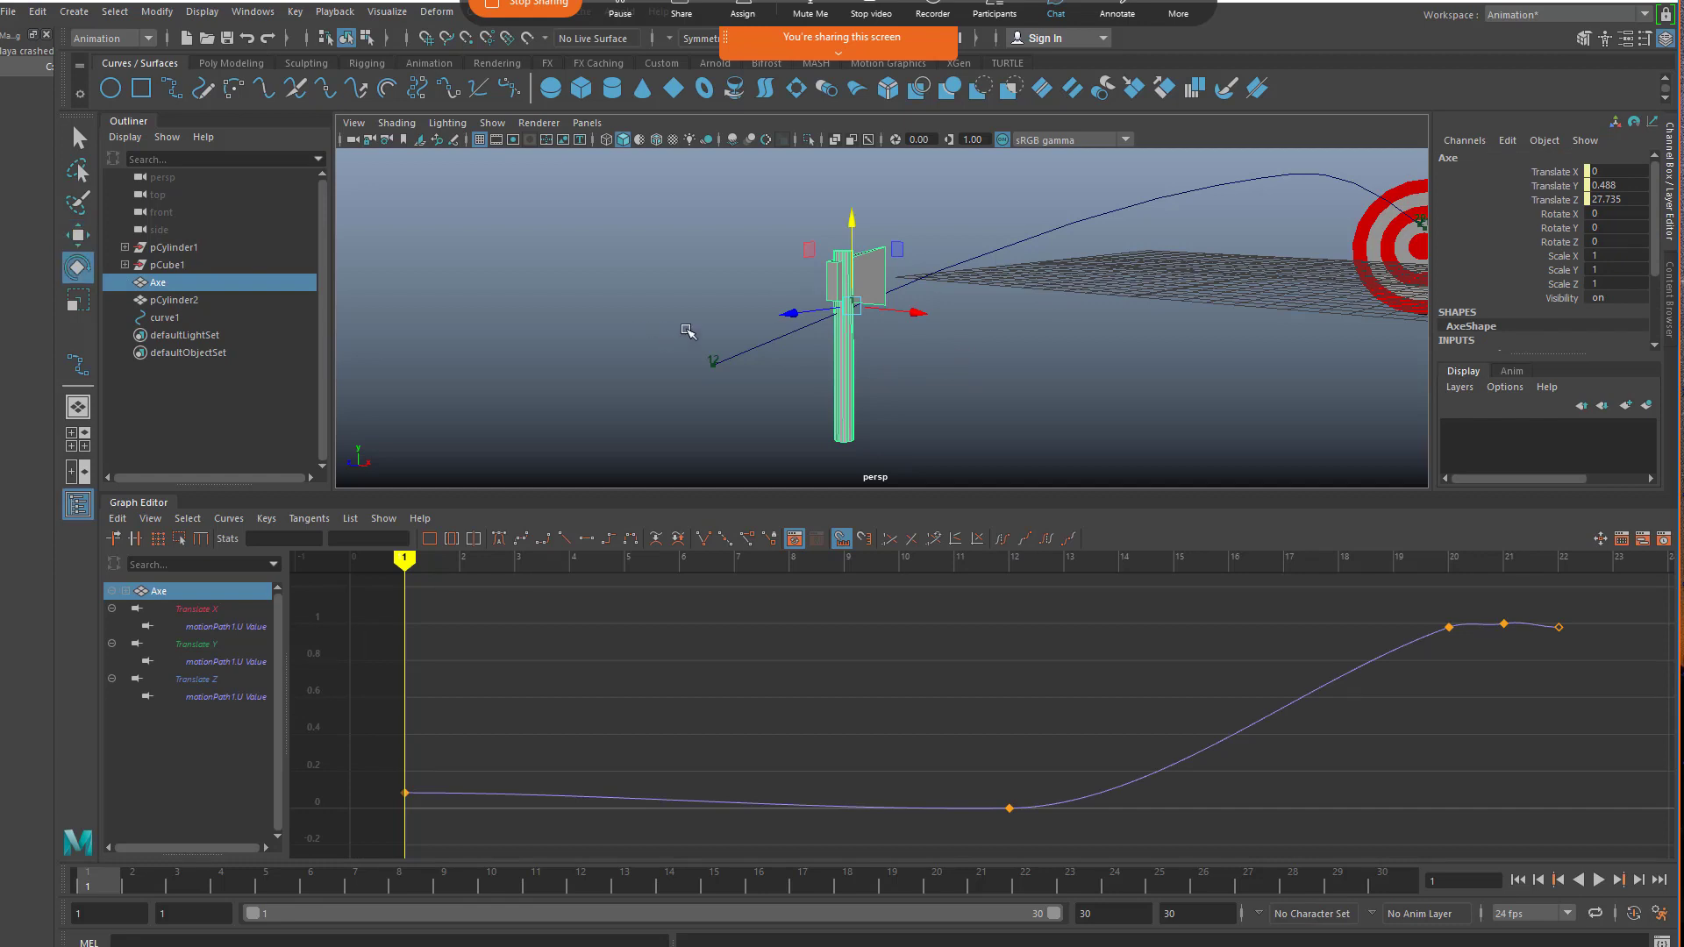
{"action": "mouse_move", "coordinate": [794, 289]}
{"action": "left_mouse_down"}
{"action": "mouse_move", "coordinate": [800, 269]}
{"action": "mouse_move", "coordinate": [800, 295]}
{"action": "left_mouse_up"}
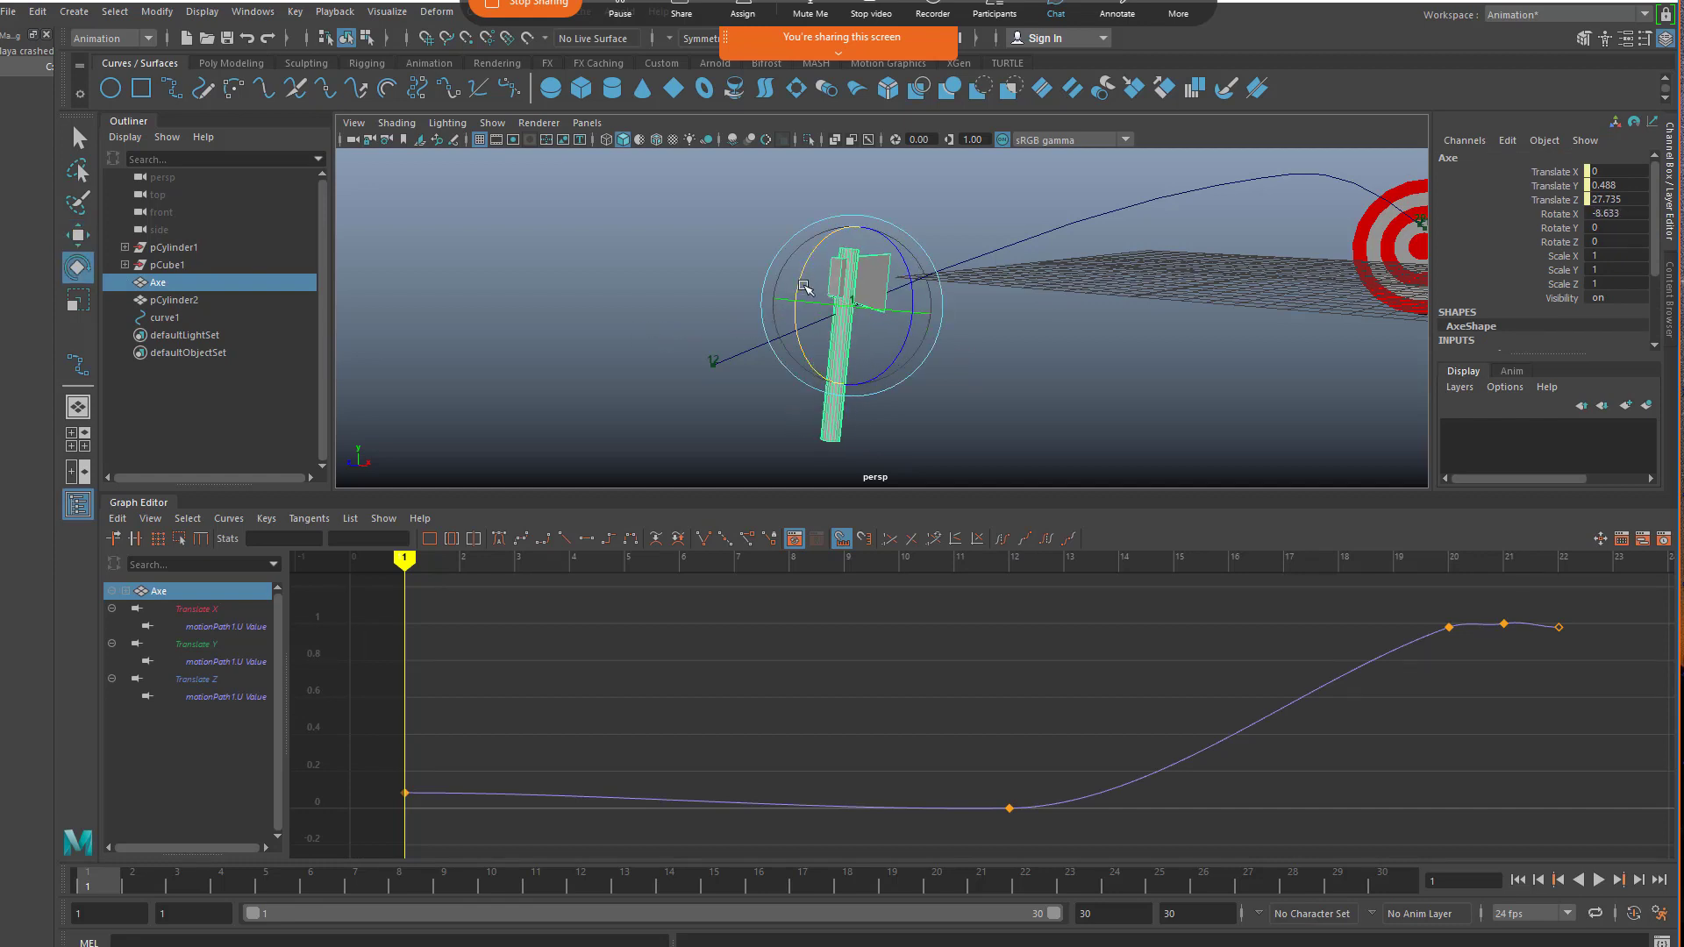
{"action": "key", "text": "ctrl+z"}
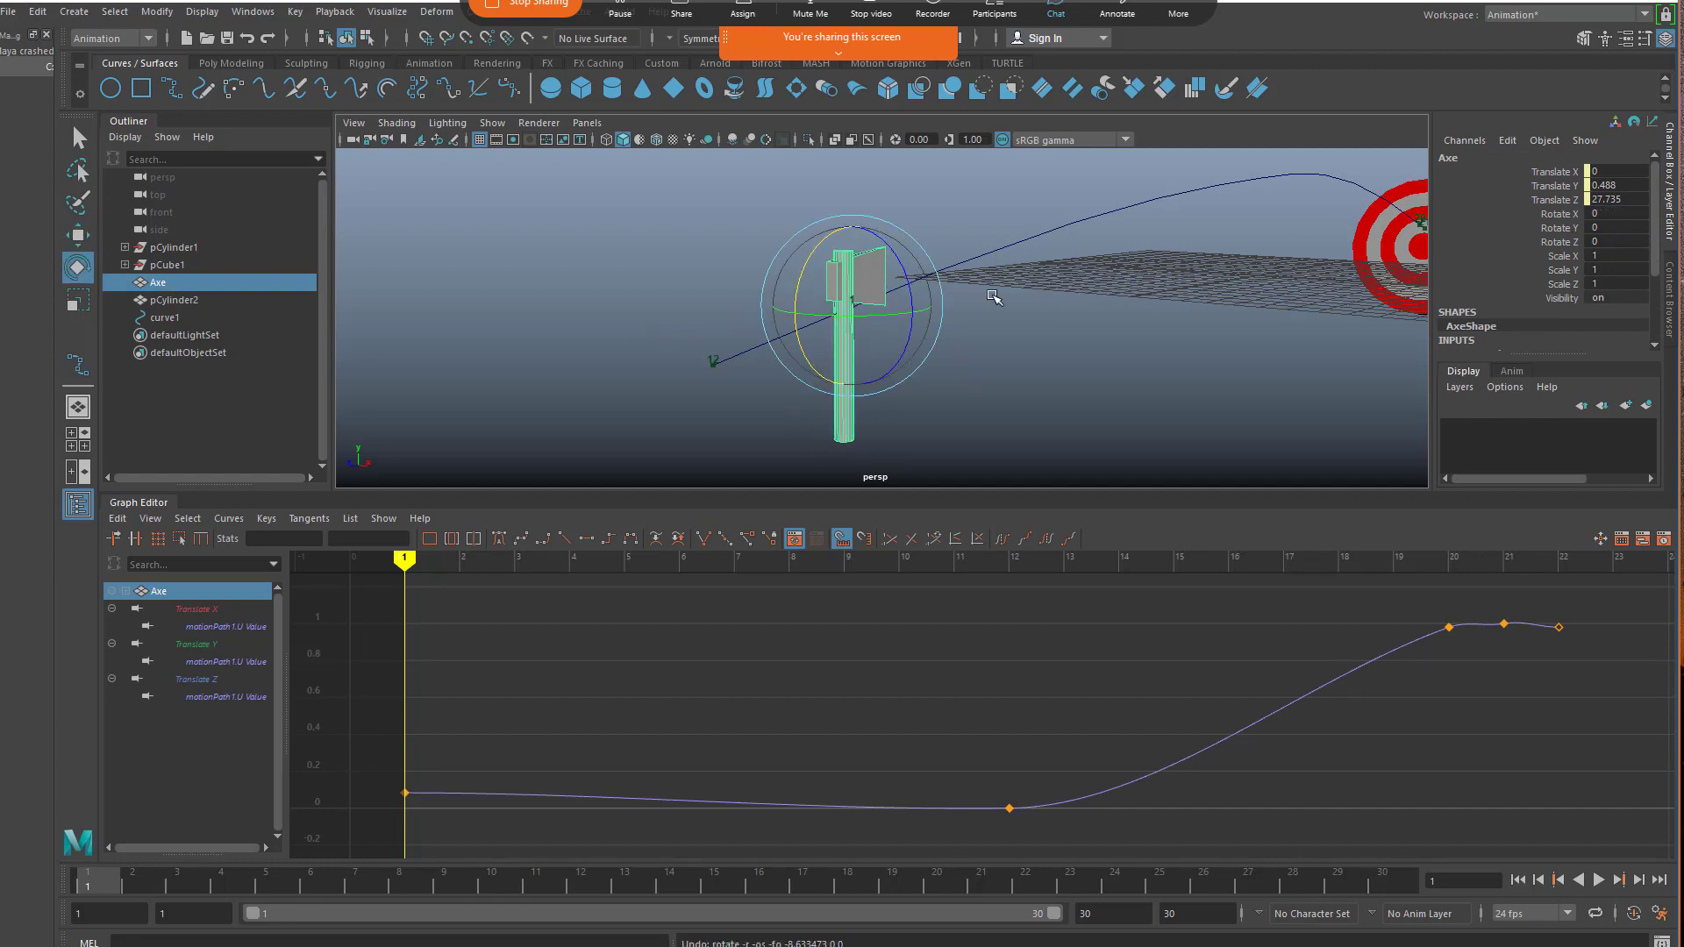
- Try rotating the axe freely from a side view, undo its deletion and the rotation, and reselect the axe
{"action": "left_click_drag", "start_coordinate": [994, 299], "coordinate": [1438, 296], "text": "alt"}
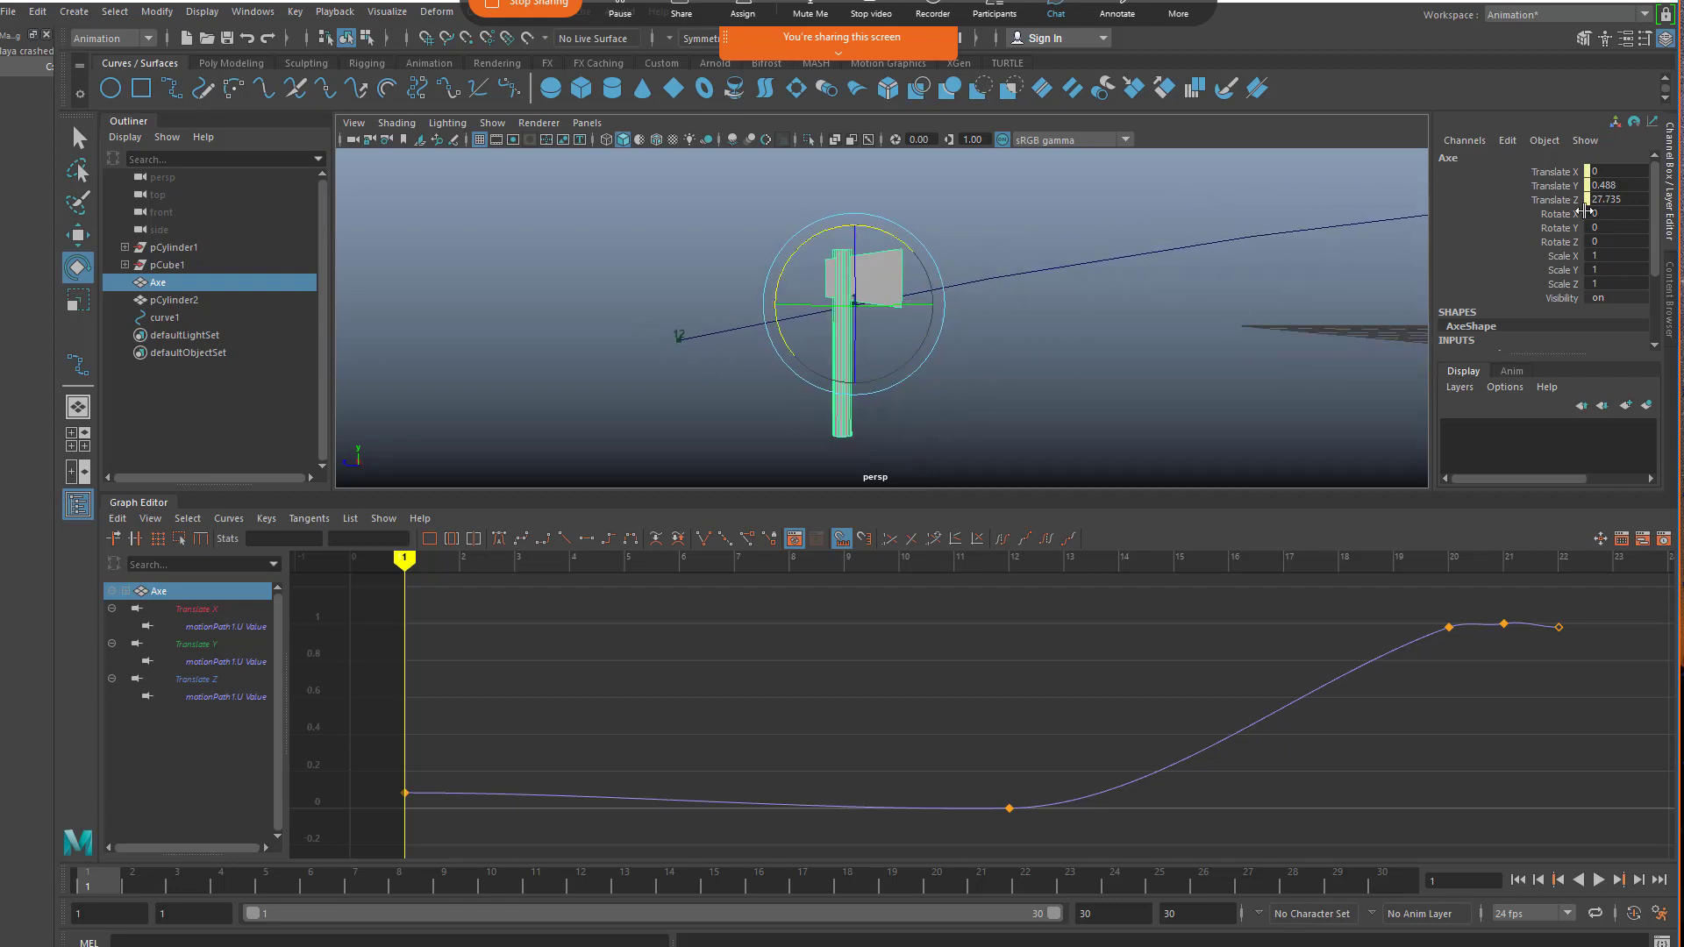
{"action": "left_click_drag", "start_coordinate": [944, 250], "coordinate": [947, 267]}
{"action": "key", "text": "Delete"}
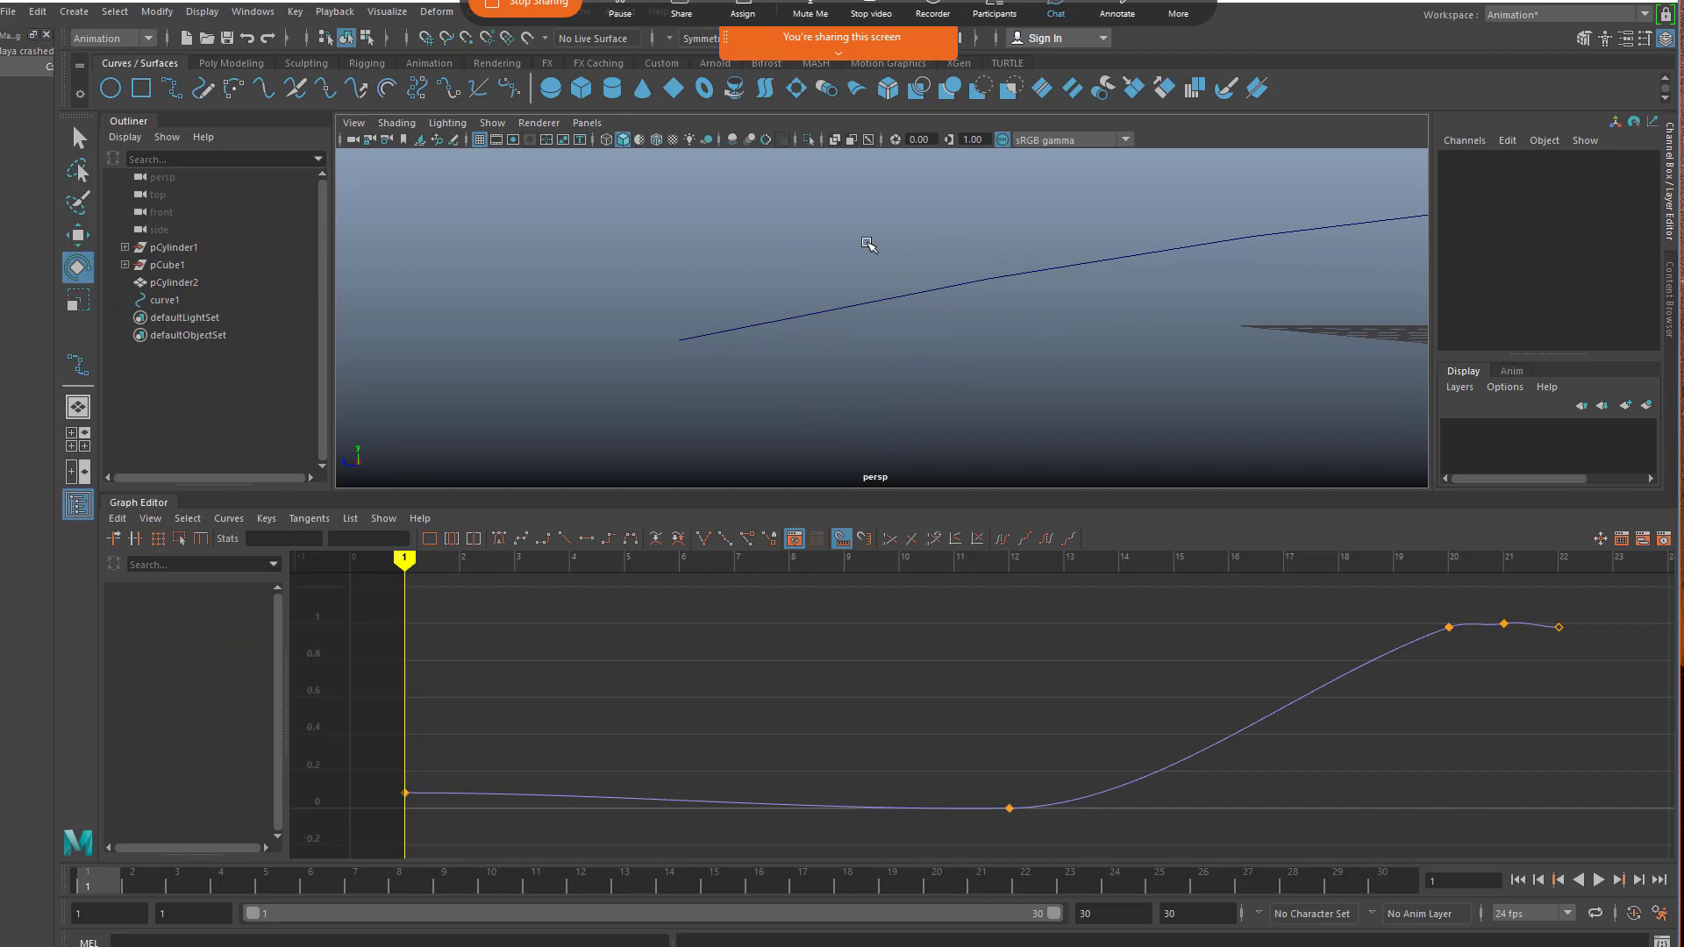
{"action": "key", "text": "ctrl+z"}
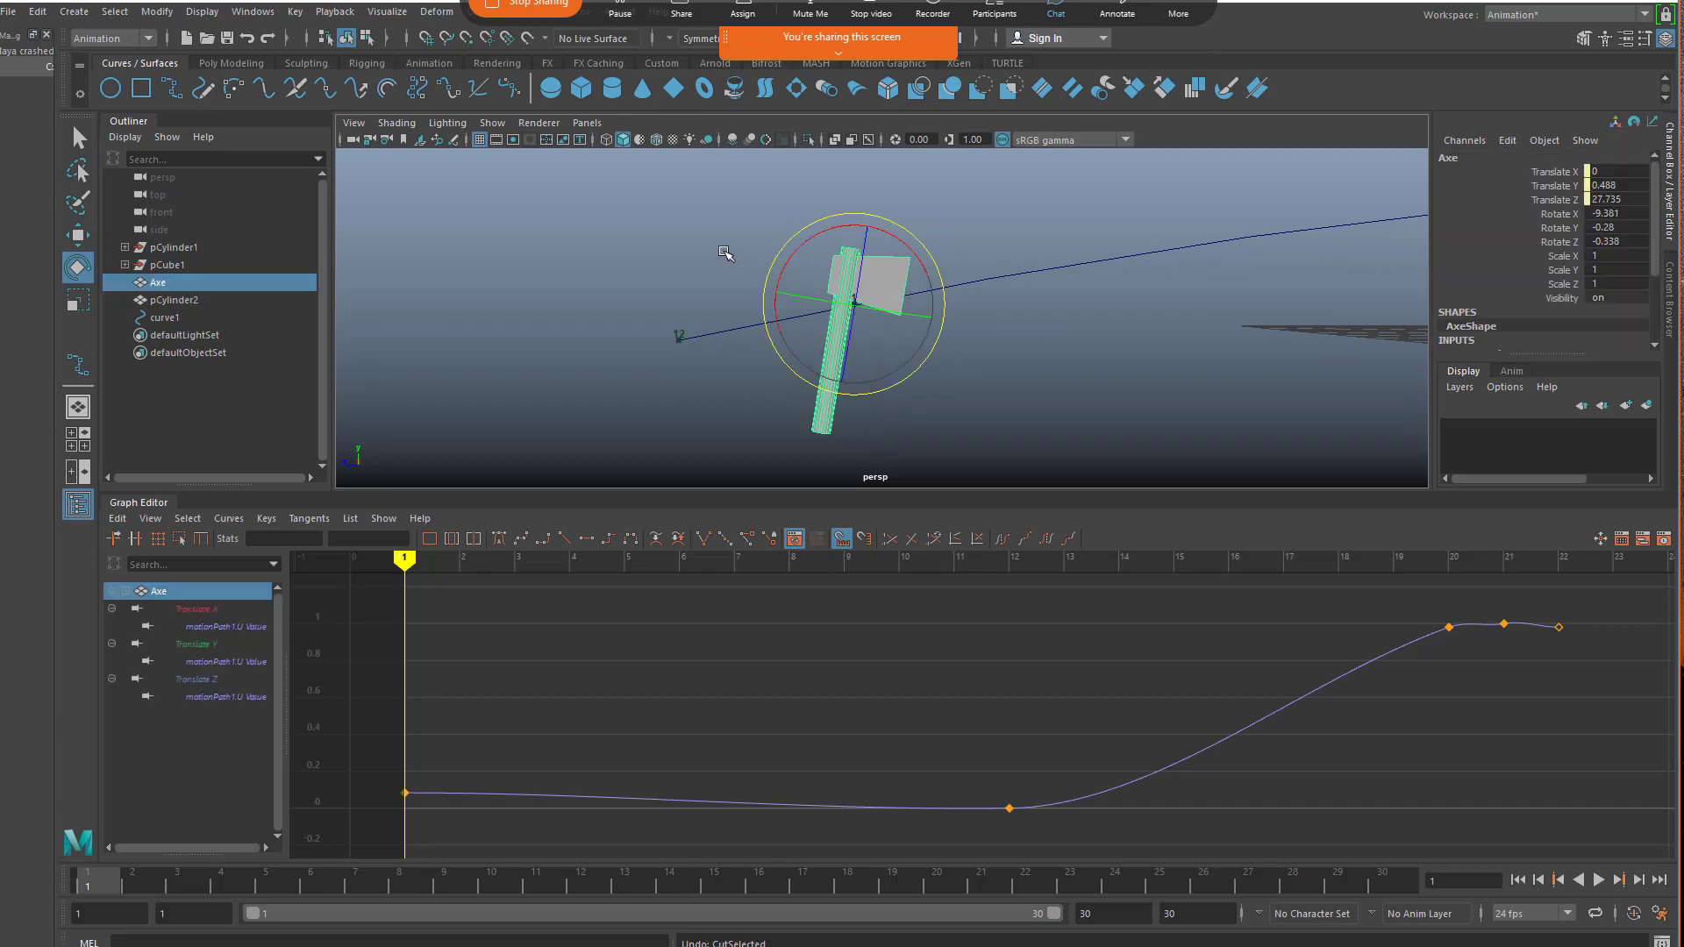
{"action": "key", "text": "ctrl+z"}
{"action": "left_click", "coordinate": [693, 265]}
{"action": "left_click", "coordinate": [839, 259]}
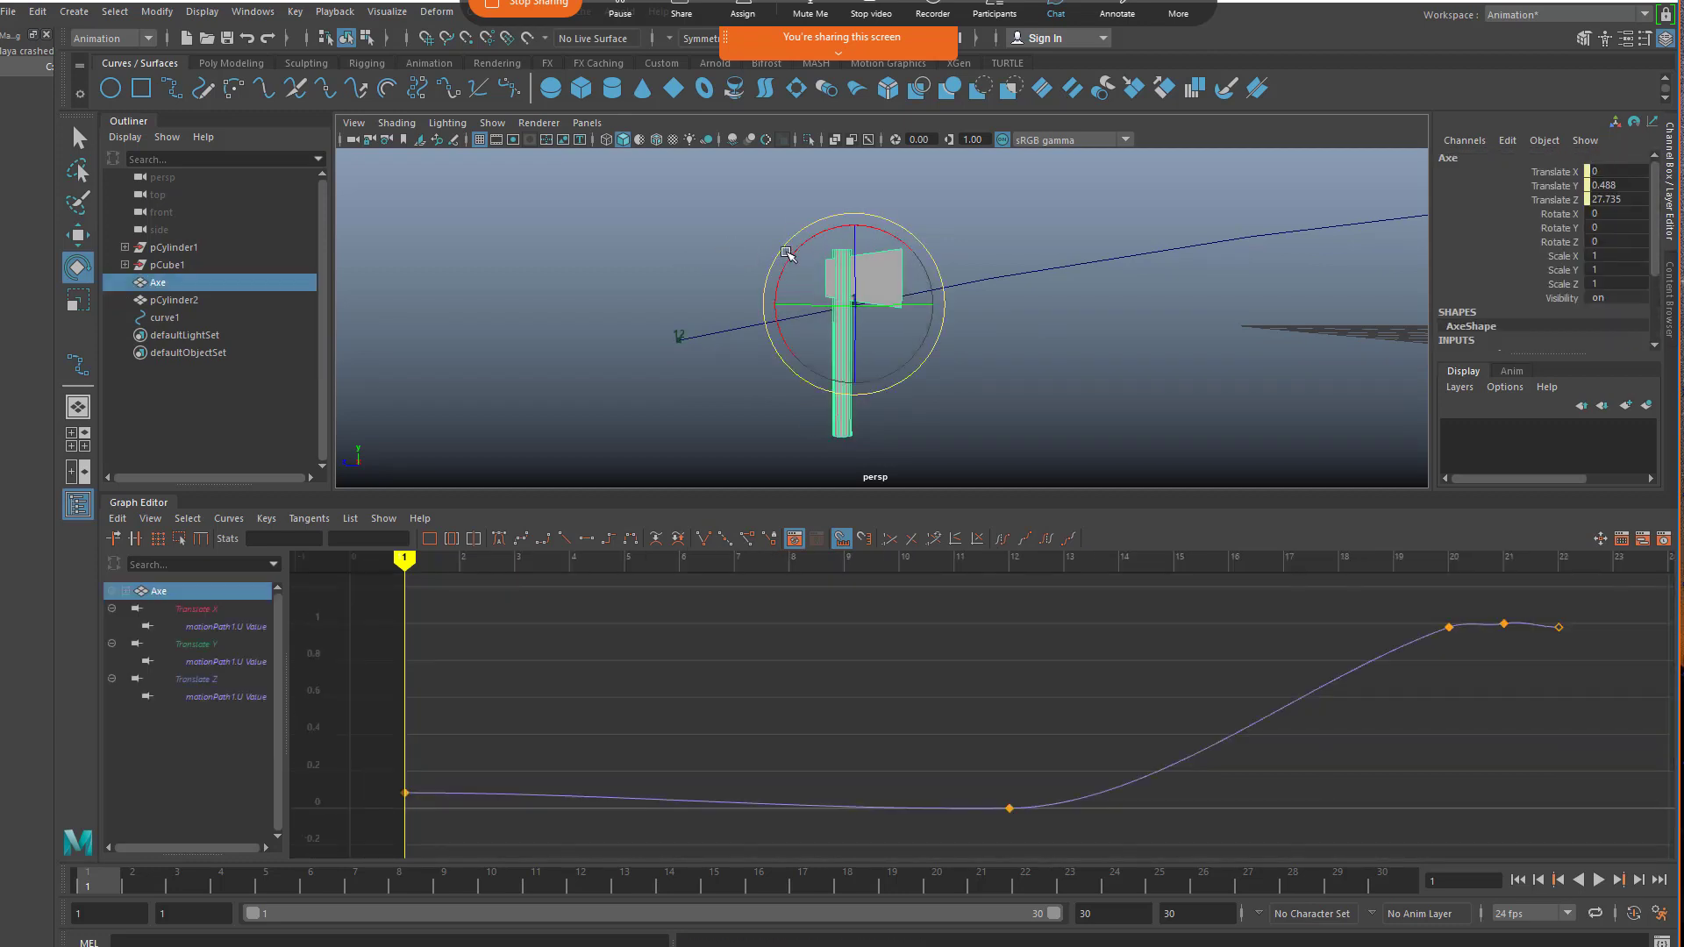
- Tilt the axe to about -12.4 degrees in Rotate X at frame 1 and key that channel
{"action": "left_click_drag", "start_coordinate": [793, 257], "coordinate": [803, 243]}
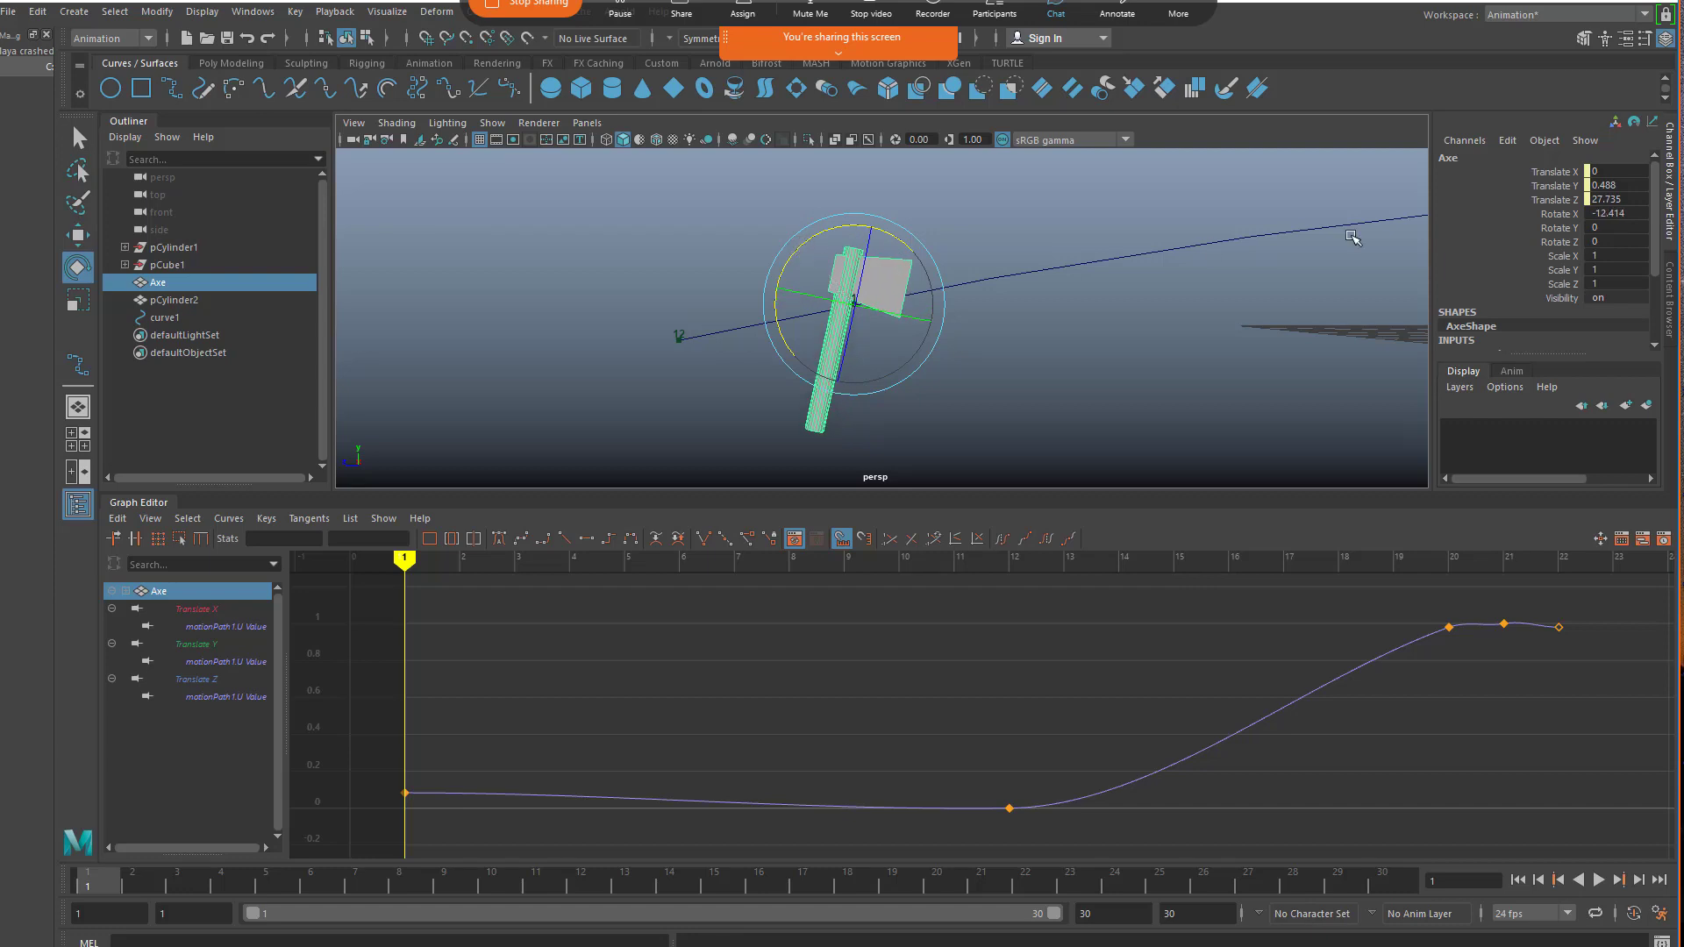
{"action": "left_click", "coordinate": [1570, 214]}
{"action": "right_click", "coordinate": [1559, 221]}
{"action": "left_click", "coordinate": [1560, 246]}
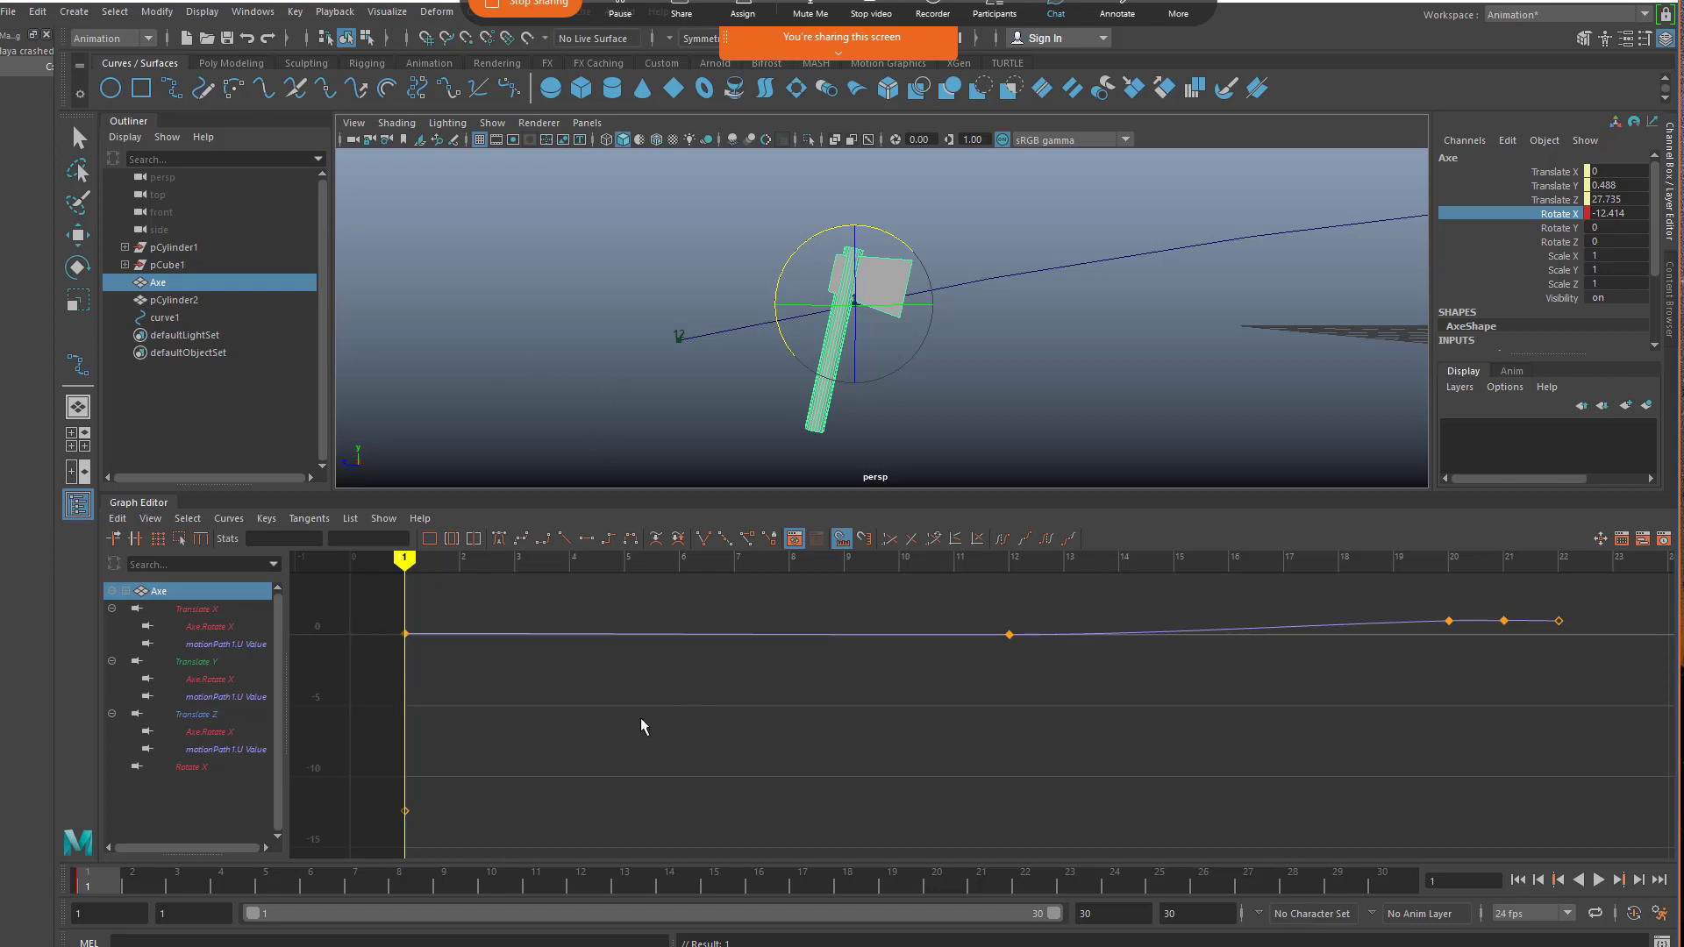
- Isolate the axe's Rotate X curve, go to frame 9, rotate the axe to about 74.7 degrees in Rotate X and key it
{"action": "left_click", "coordinate": [160, 769]}
{"action": "key", "text": "f"}
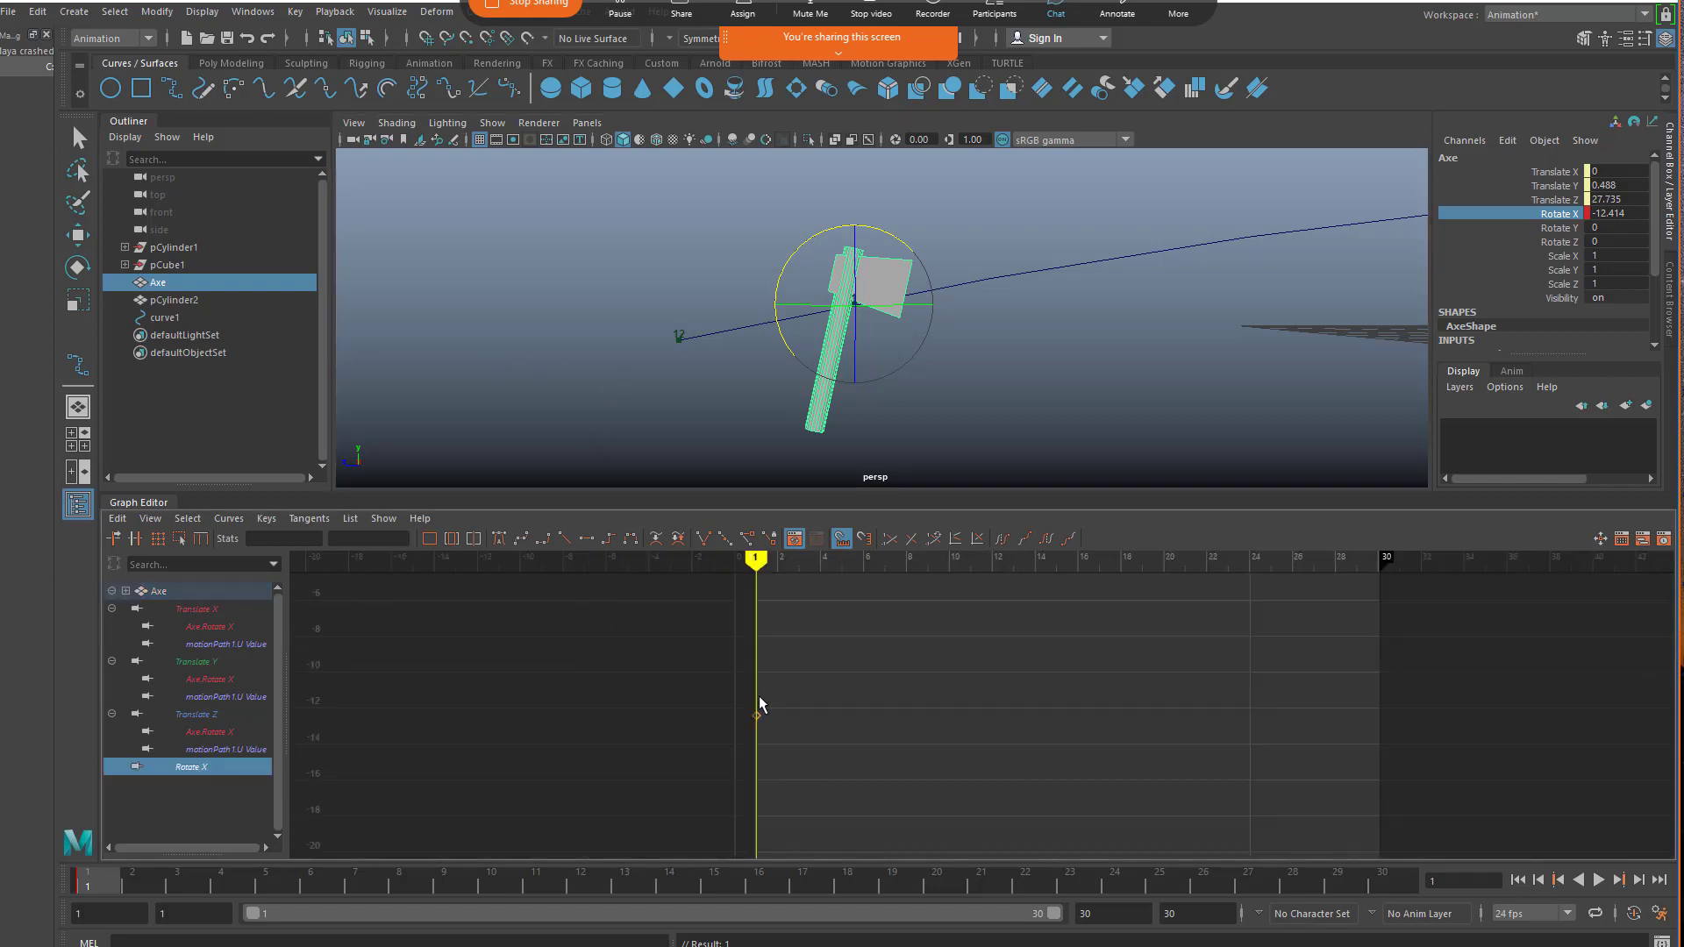
{"action": "scroll", "coordinate": [770, 692], "scroll_direction": "up", "scroll_amount": 3}
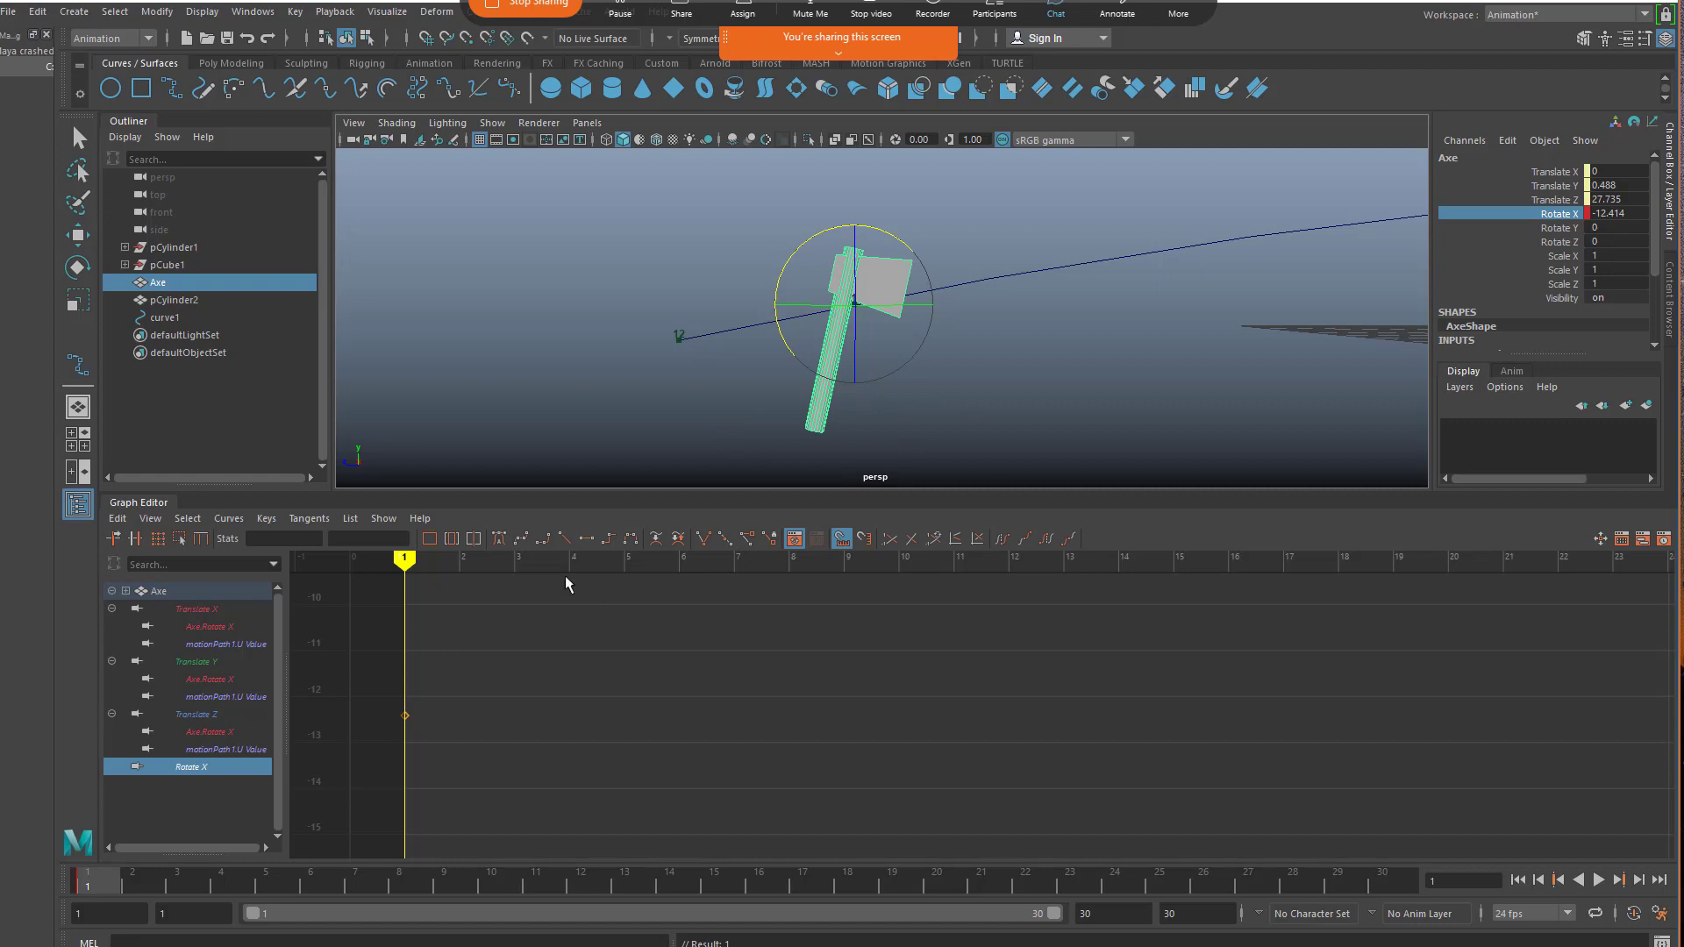
{"action": "left_click_drag", "start_coordinate": [407, 562], "coordinate": [848, 586]}
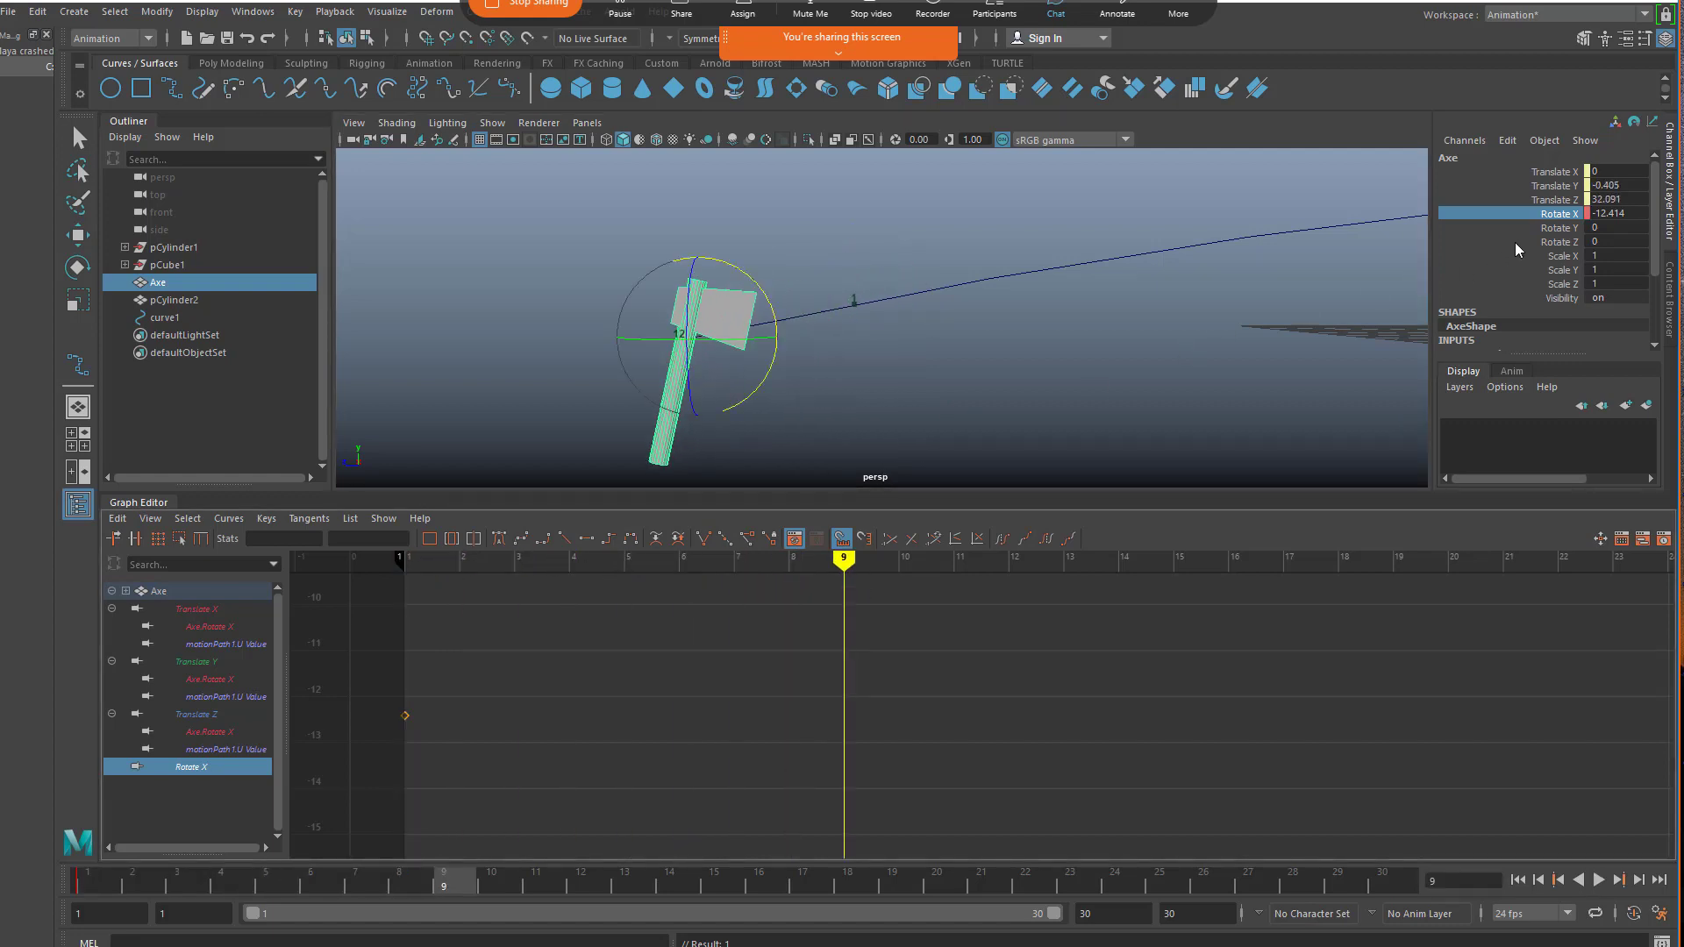
{"action": "middle_click_drag", "start_coordinate": [923, 336], "coordinate": [1148, 323]}
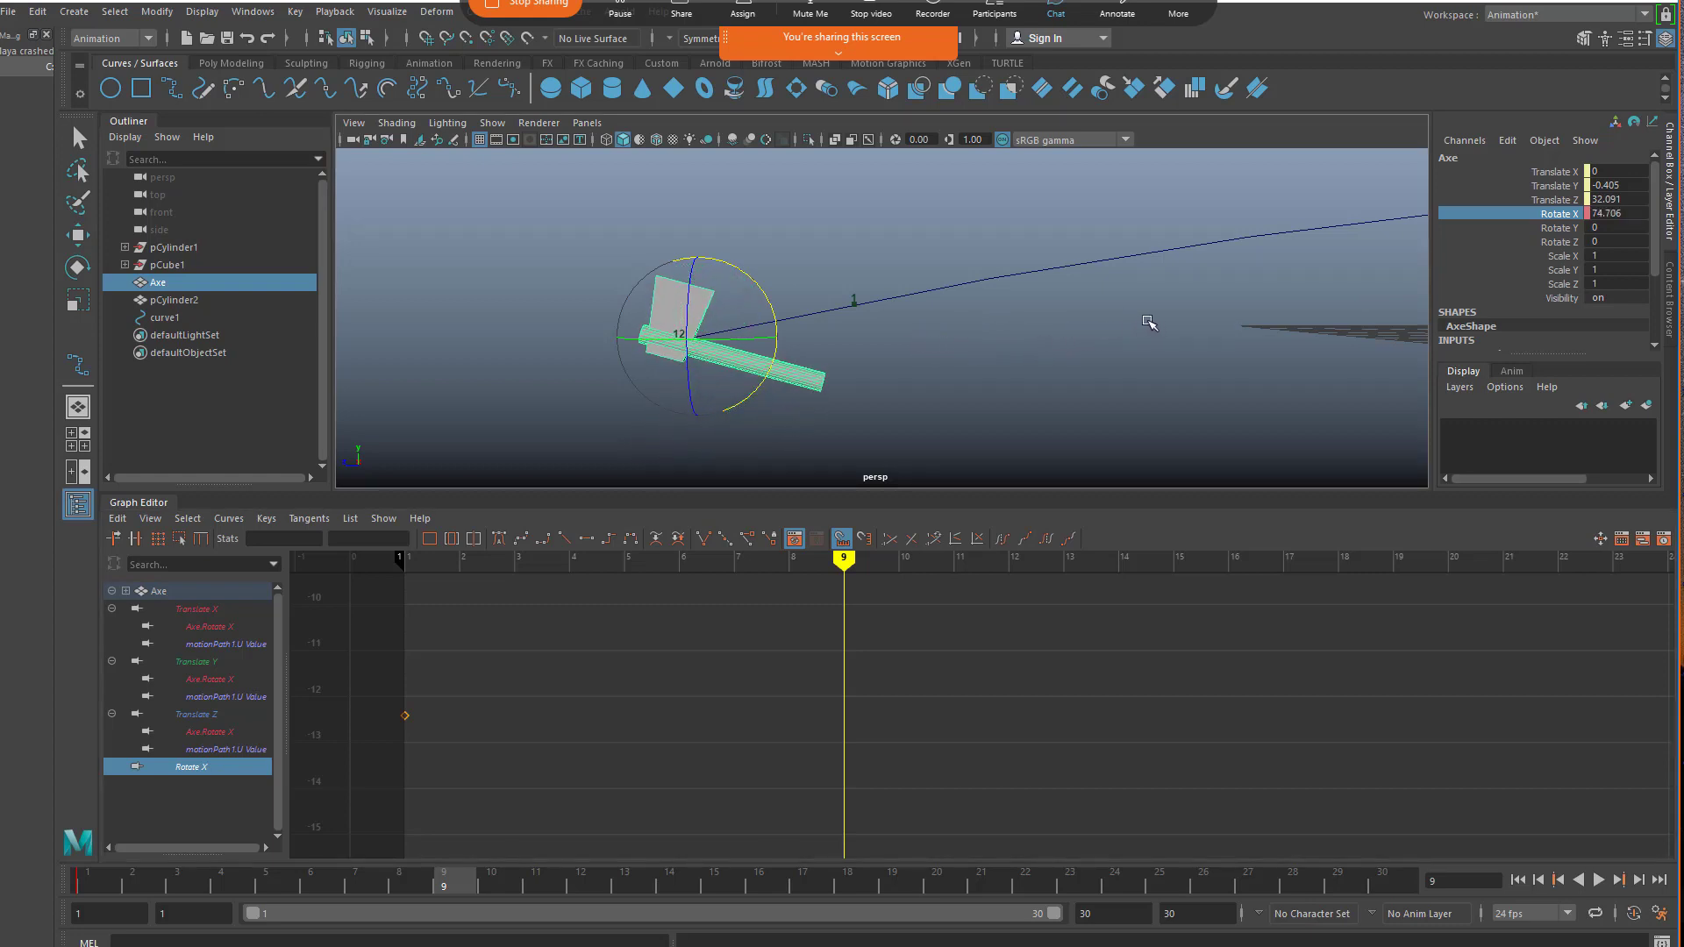
{"action": "right_click", "coordinate": [1566, 220]}
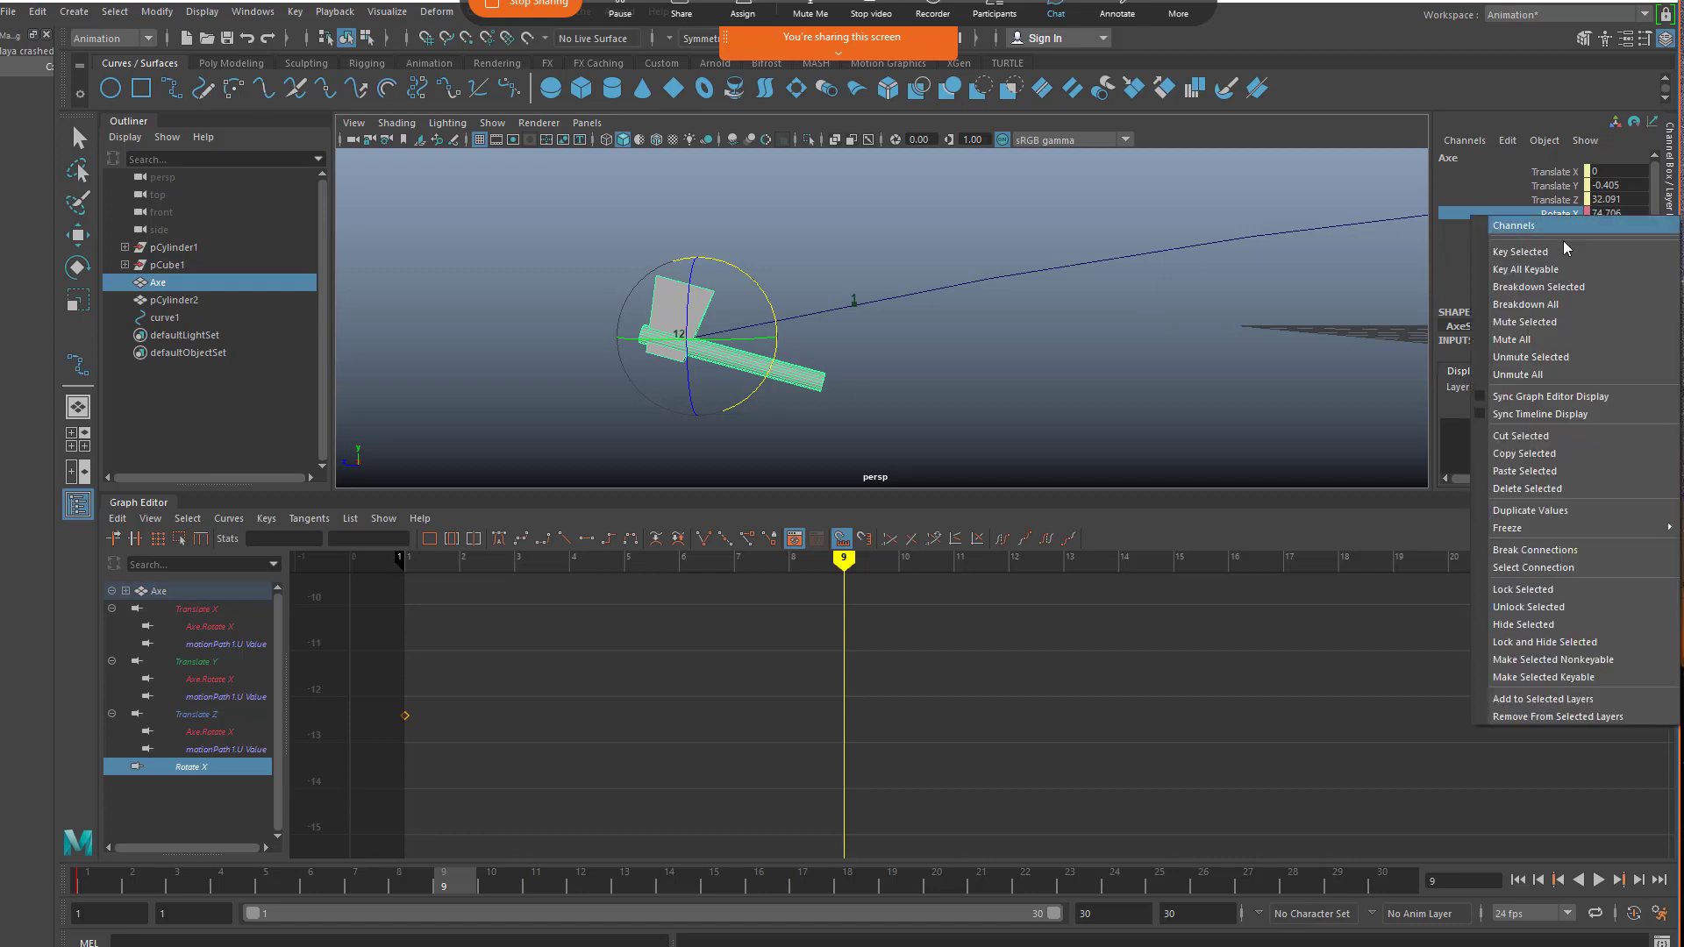
{"action": "left_click", "coordinate": [1563, 240]}
- Advance the current time to frame 20 and show the whole flight path with the axe at the target
{"action": "scroll", "coordinate": [655, 770], "scroll_direction": "down", "scroll_amount": 3}
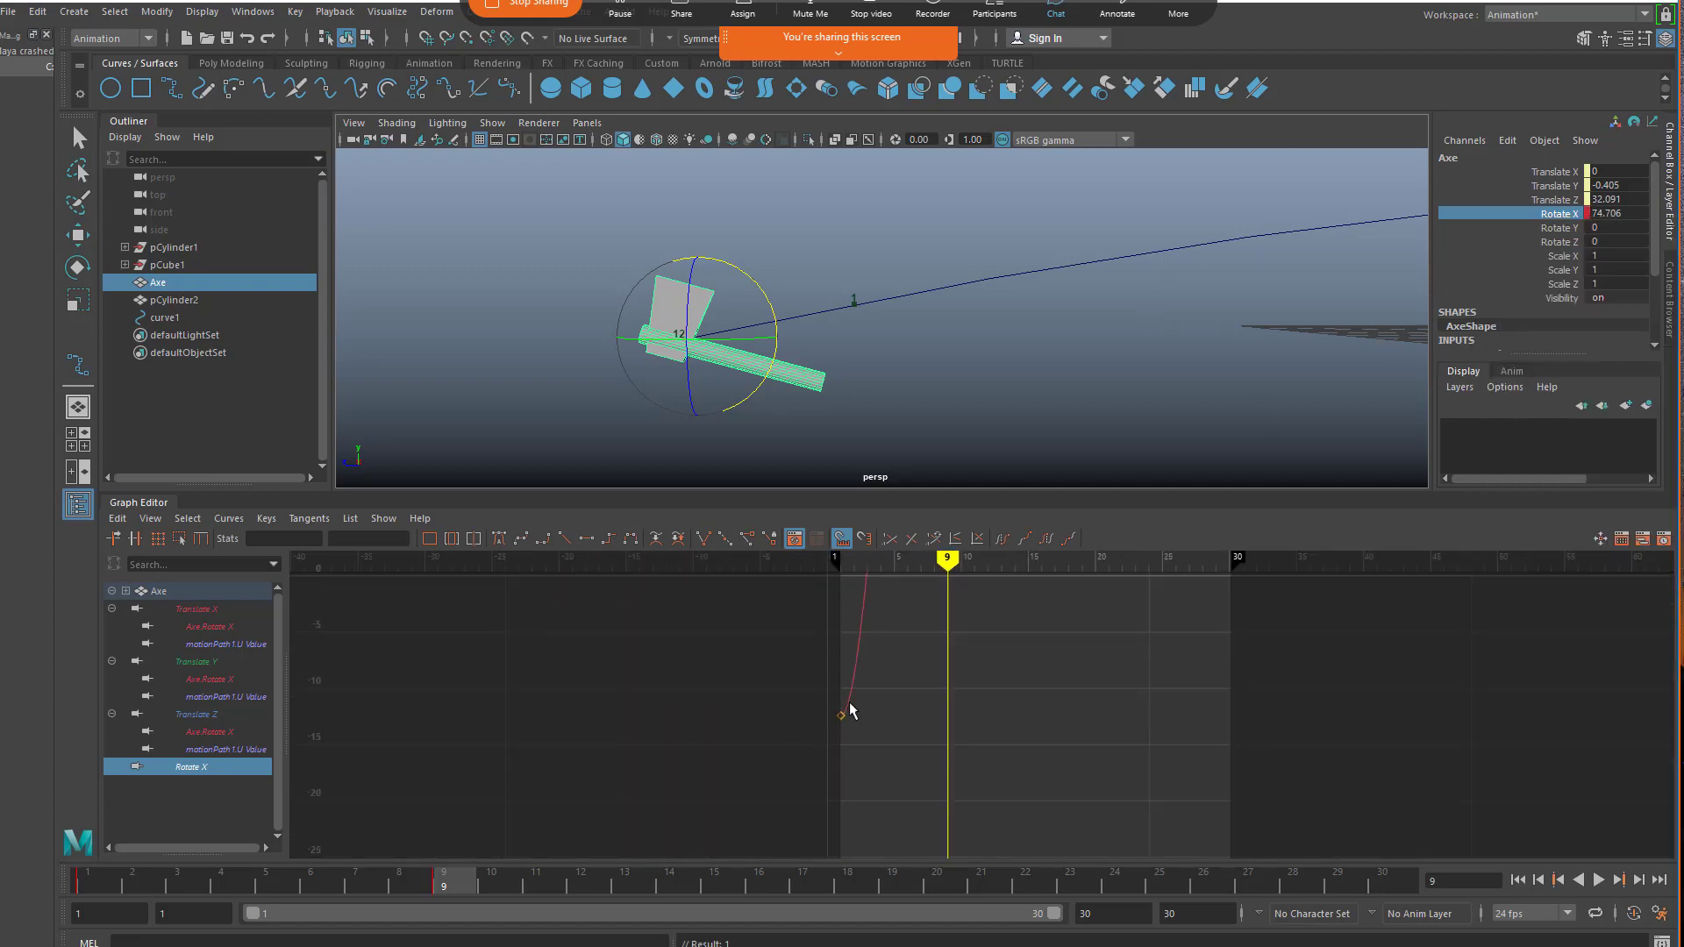
{"action": "middle_click_drag", "start_coordinate": [878, 657], "coordinate": [777, 789], "text": "alt"}
{"action": "scroll", "coordinate": [777, 789], "scroll_direction": "down", "scroll_amount": 3}
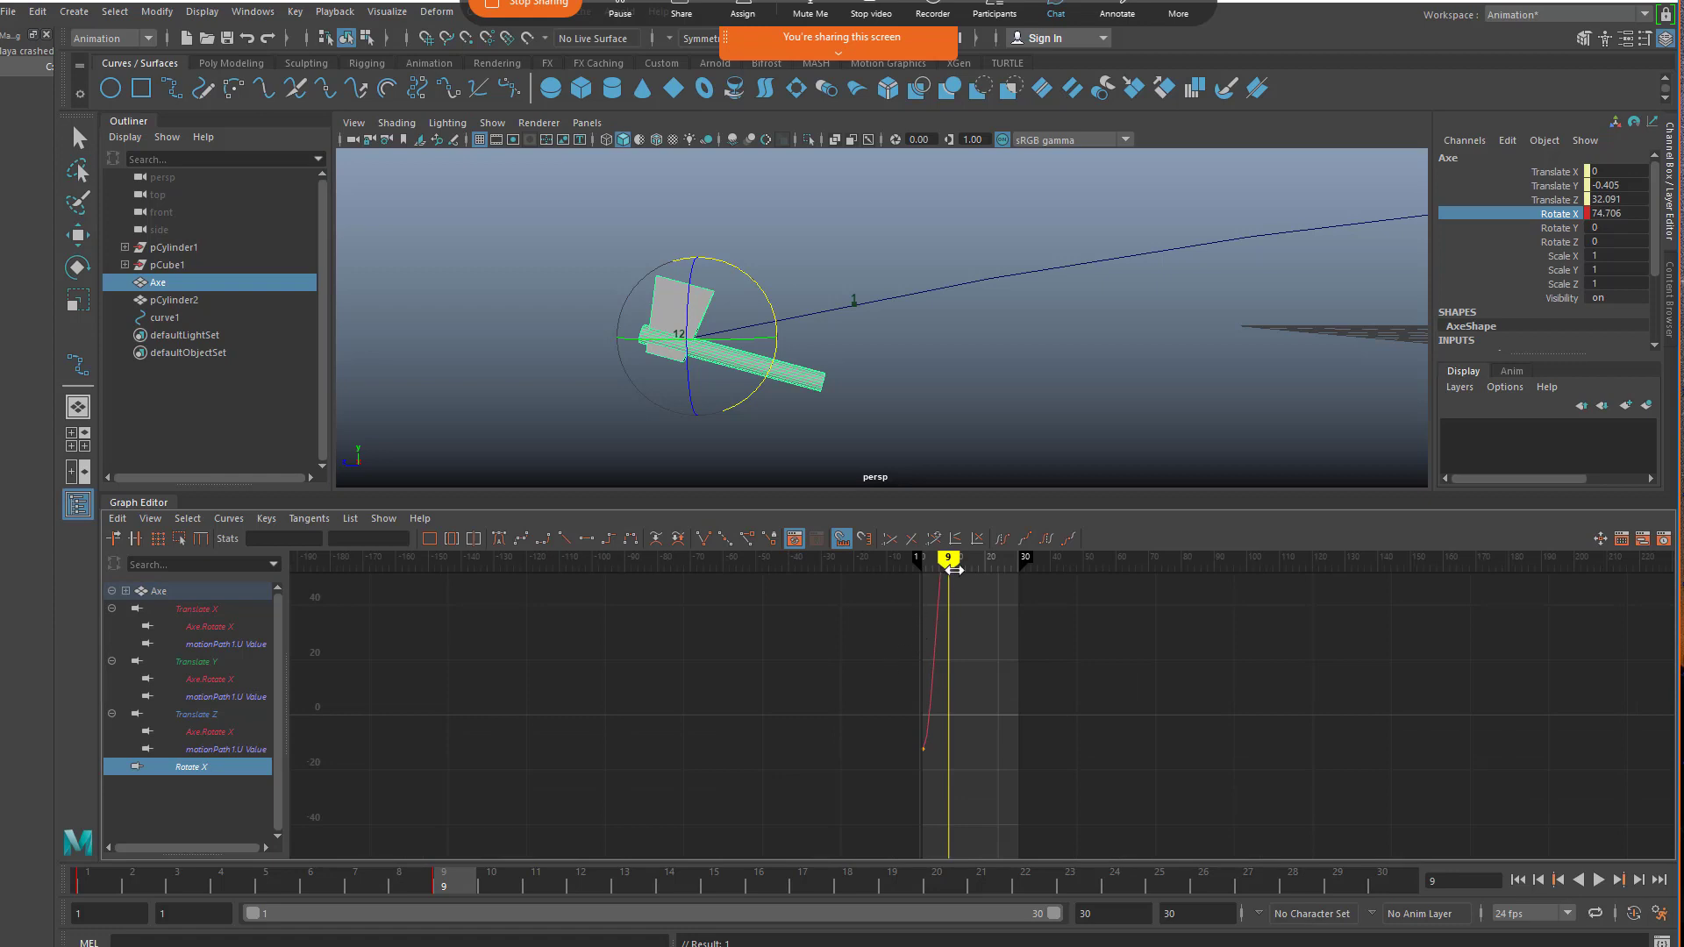
{"action": "mouse_move", "coordinate": [954, 570]}
{"action": "left_mouse_down"}
{"action": "mouse_move", "coordinate": [834, 564]}
{"action": "mouse_move", "coordinate": [954, 574]}
{"action": "left_mouse_up"}
{"action": "right_click_drag", "start_coordinate": [967, 638], "coordinate": [941, 723], "text": "alt"}
{"action": "scroll", "coordinate": [940, 714], "scroll_direction": "up", "scroll_amount": 5}
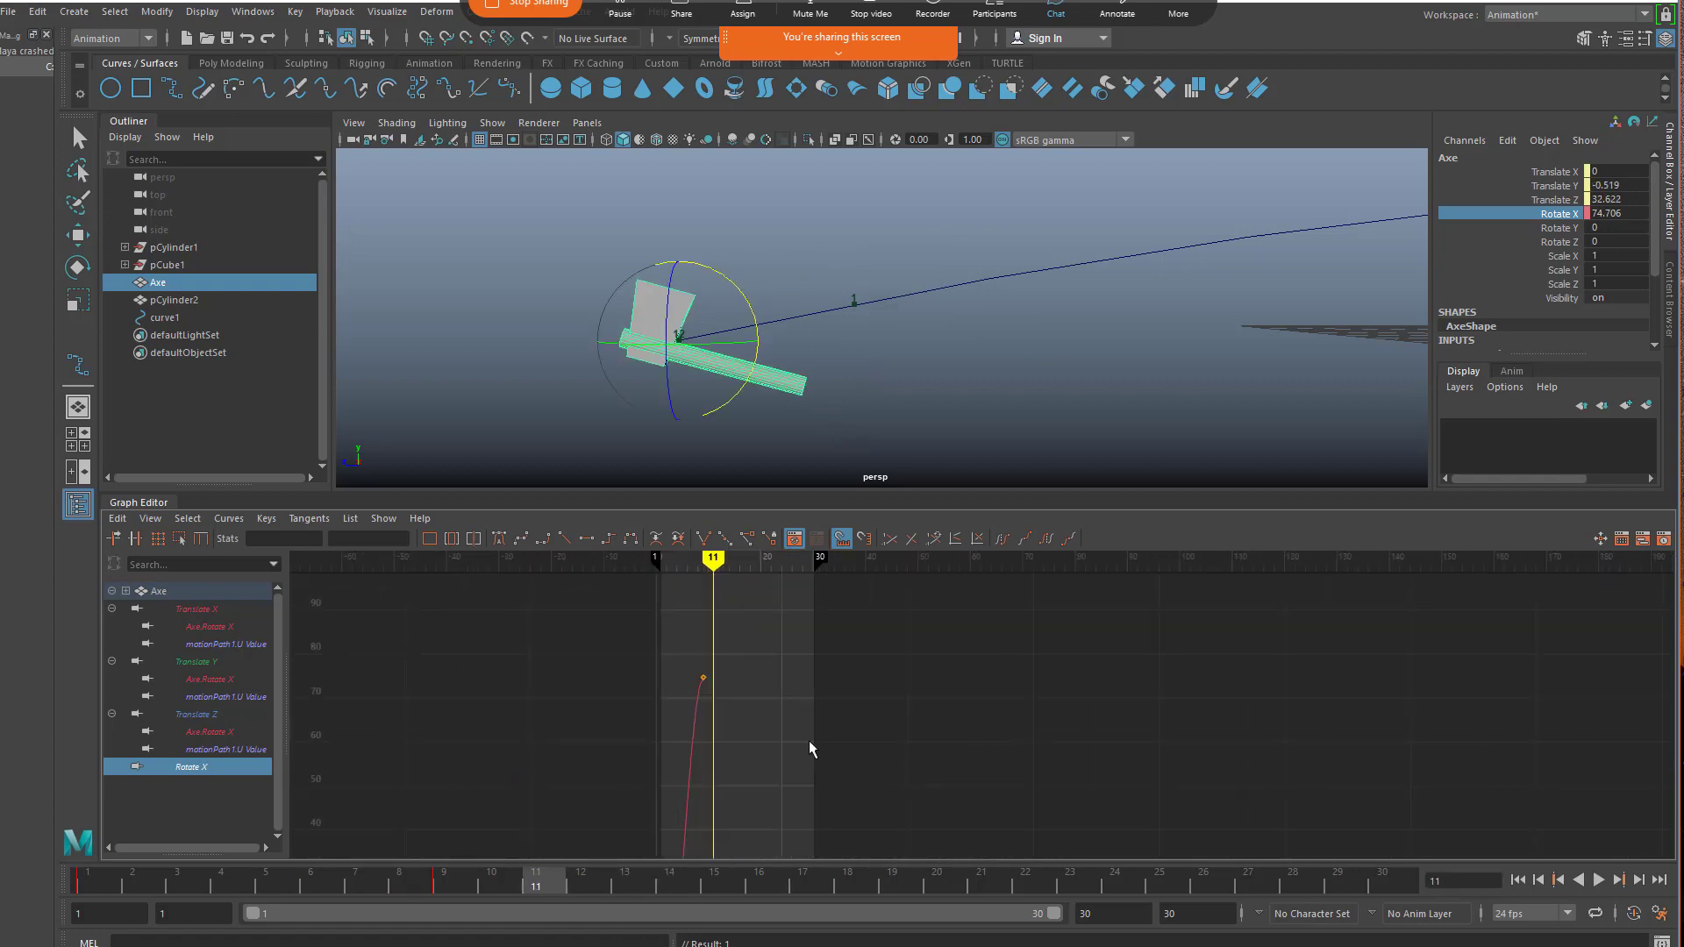
{"action": "middle_click_drag", "start_coordinate": [809, 740], "coordinate": [835, 707], "text": "alt"}
{"action": "mouse_move", "coordinate": [735, 576]}
{"action": "left_mouse_down"}
{"action": "mouse_move", "coordinate": [715, 572]}
{"action": "mouse_move", "coordinate": [787, 572]}
{"action": "left_mouse_up"}
{"action": "scroll", "coordinate": [1119, 381], "scroll_direction": "down", "scroll_amount": 6}
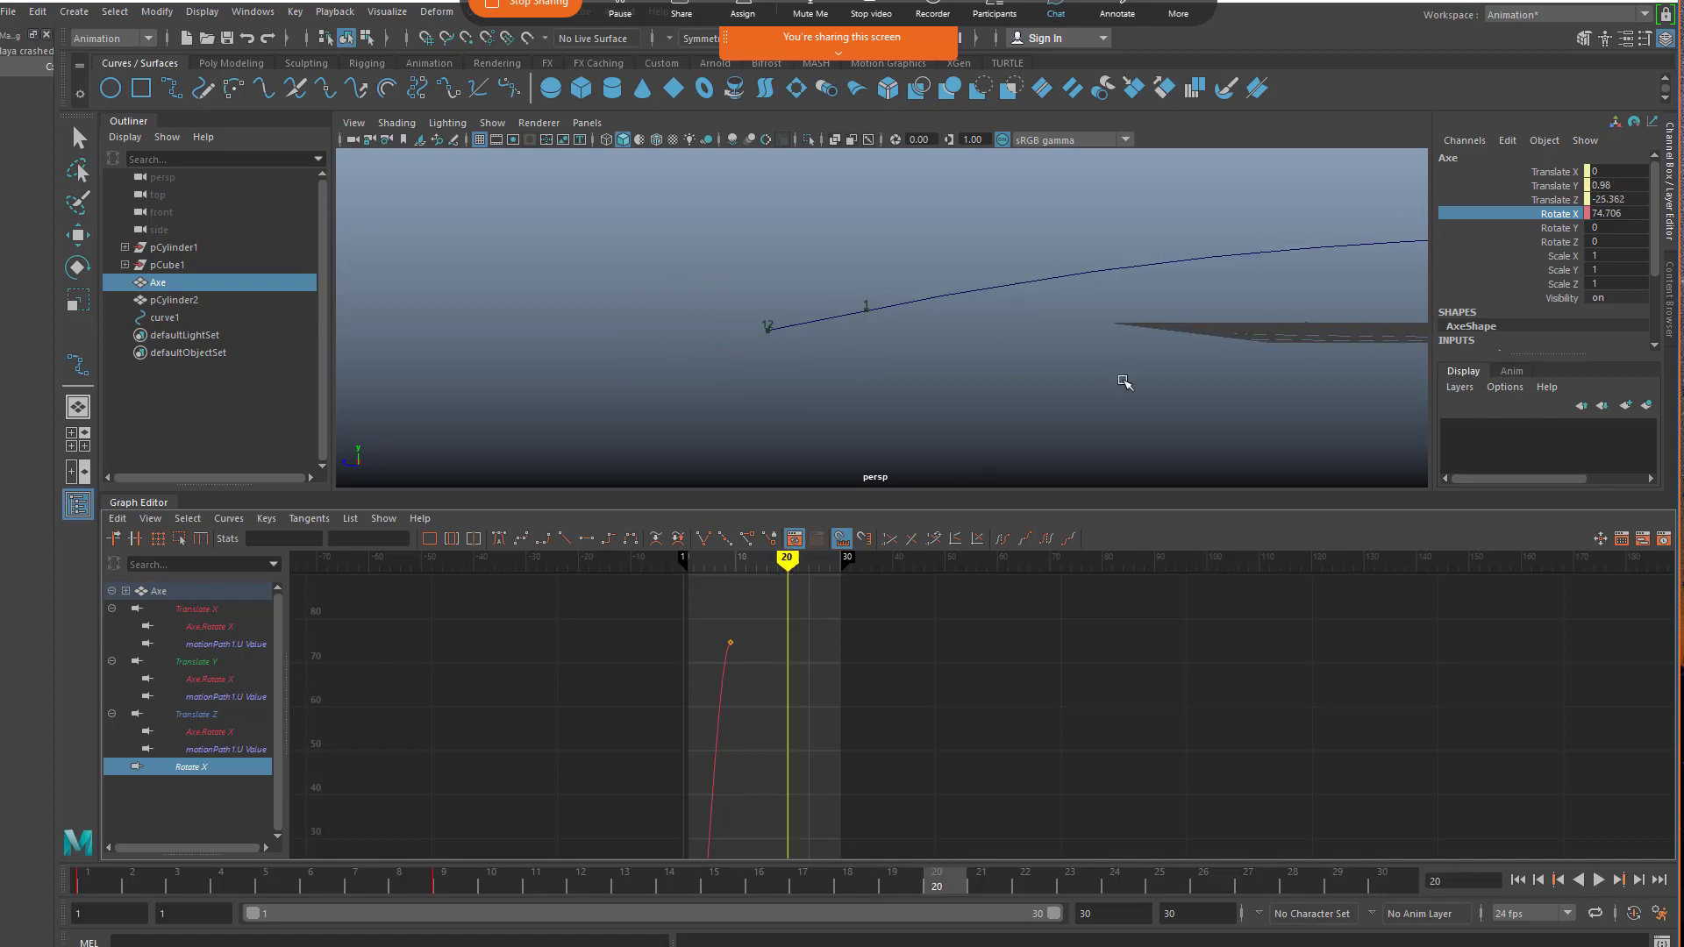
{"action": "left_click_drag", "start_coordinate": [1018, 391], "coordinate": [886, 557], "text": "alt"}
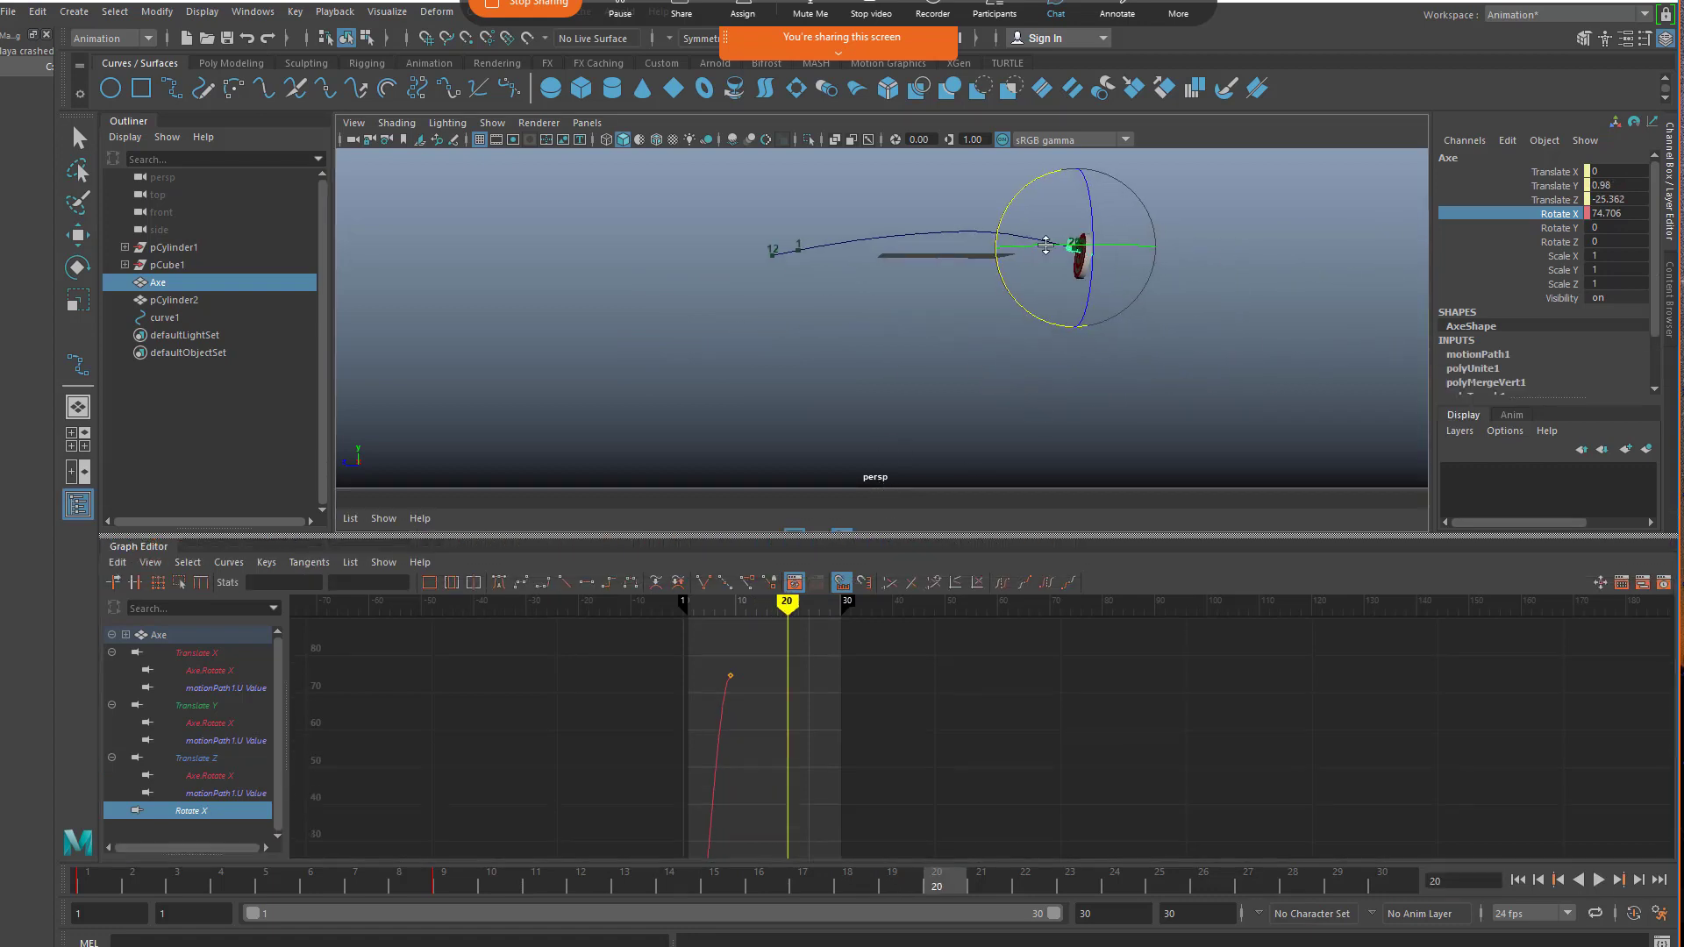
{"action": "scroll", "coordinate": [903, 465], "scroll_direction": "up", "scroll_amount": 2}
{"action": "scroll", "coordinate": [969, 388], "scroll_direction": "up", "scroll_amount": 1}
{"action": "middle_click_drag", "start_coordinate": [969, 388], "coordinate": [882, 421], "text": "alt"}
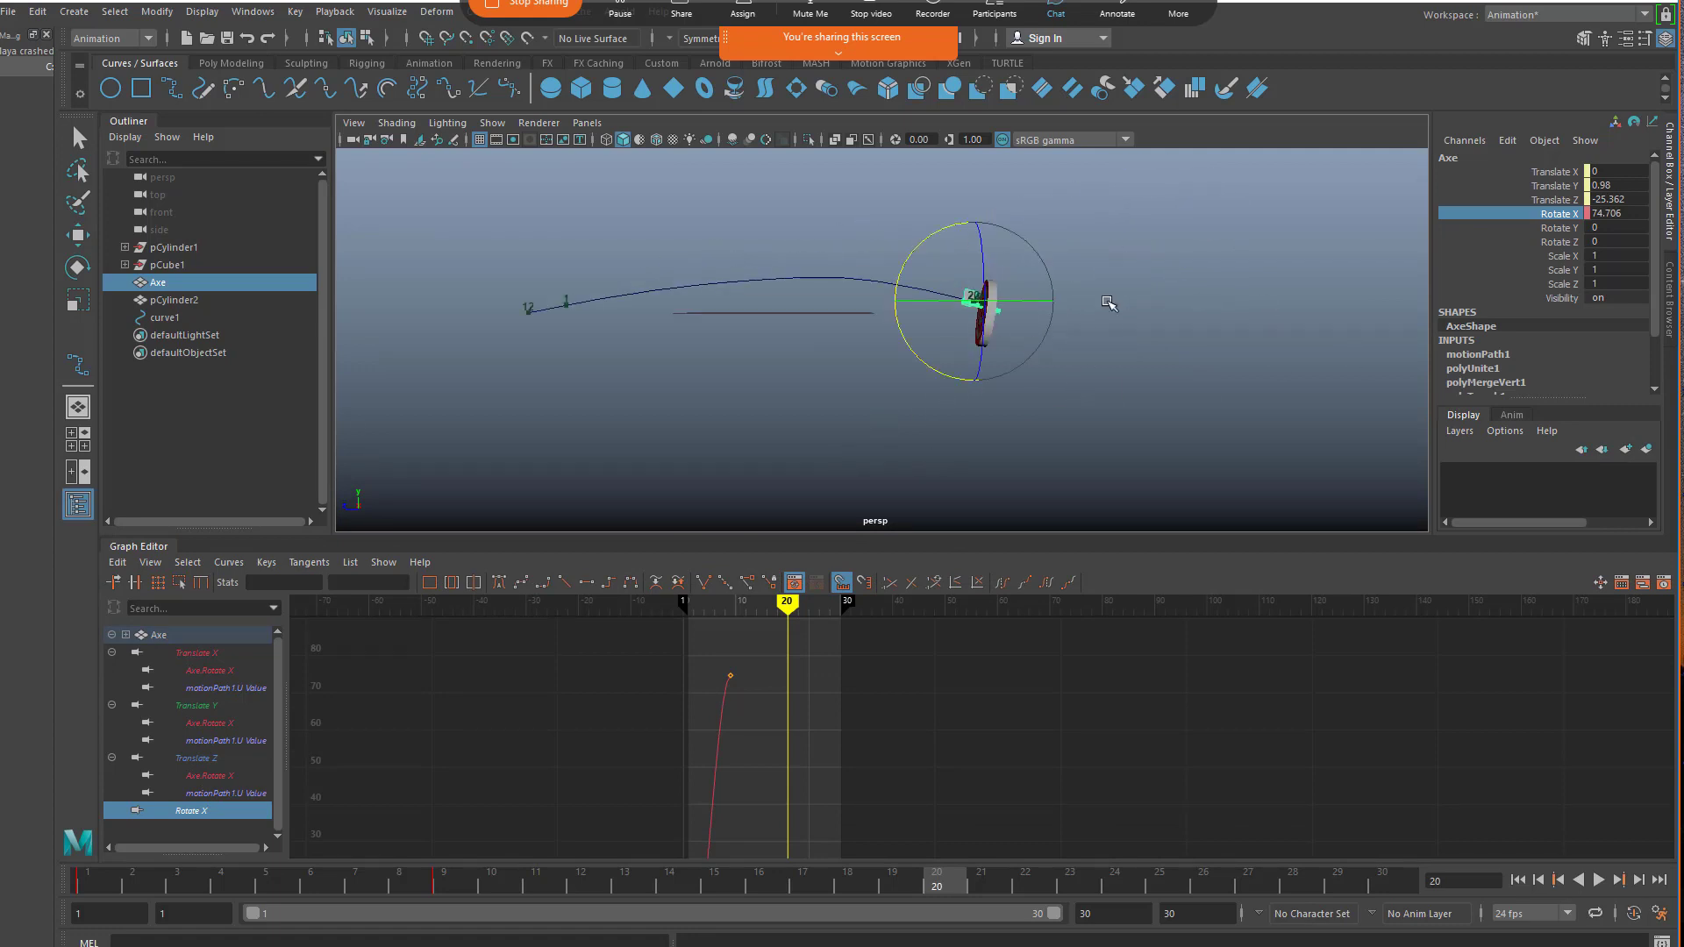
- Set the axe's Rotate X to 720 at frame 20, key it and frame the Rotate X curve
{"action": "left_click", "coordinate": [1638, 217]}
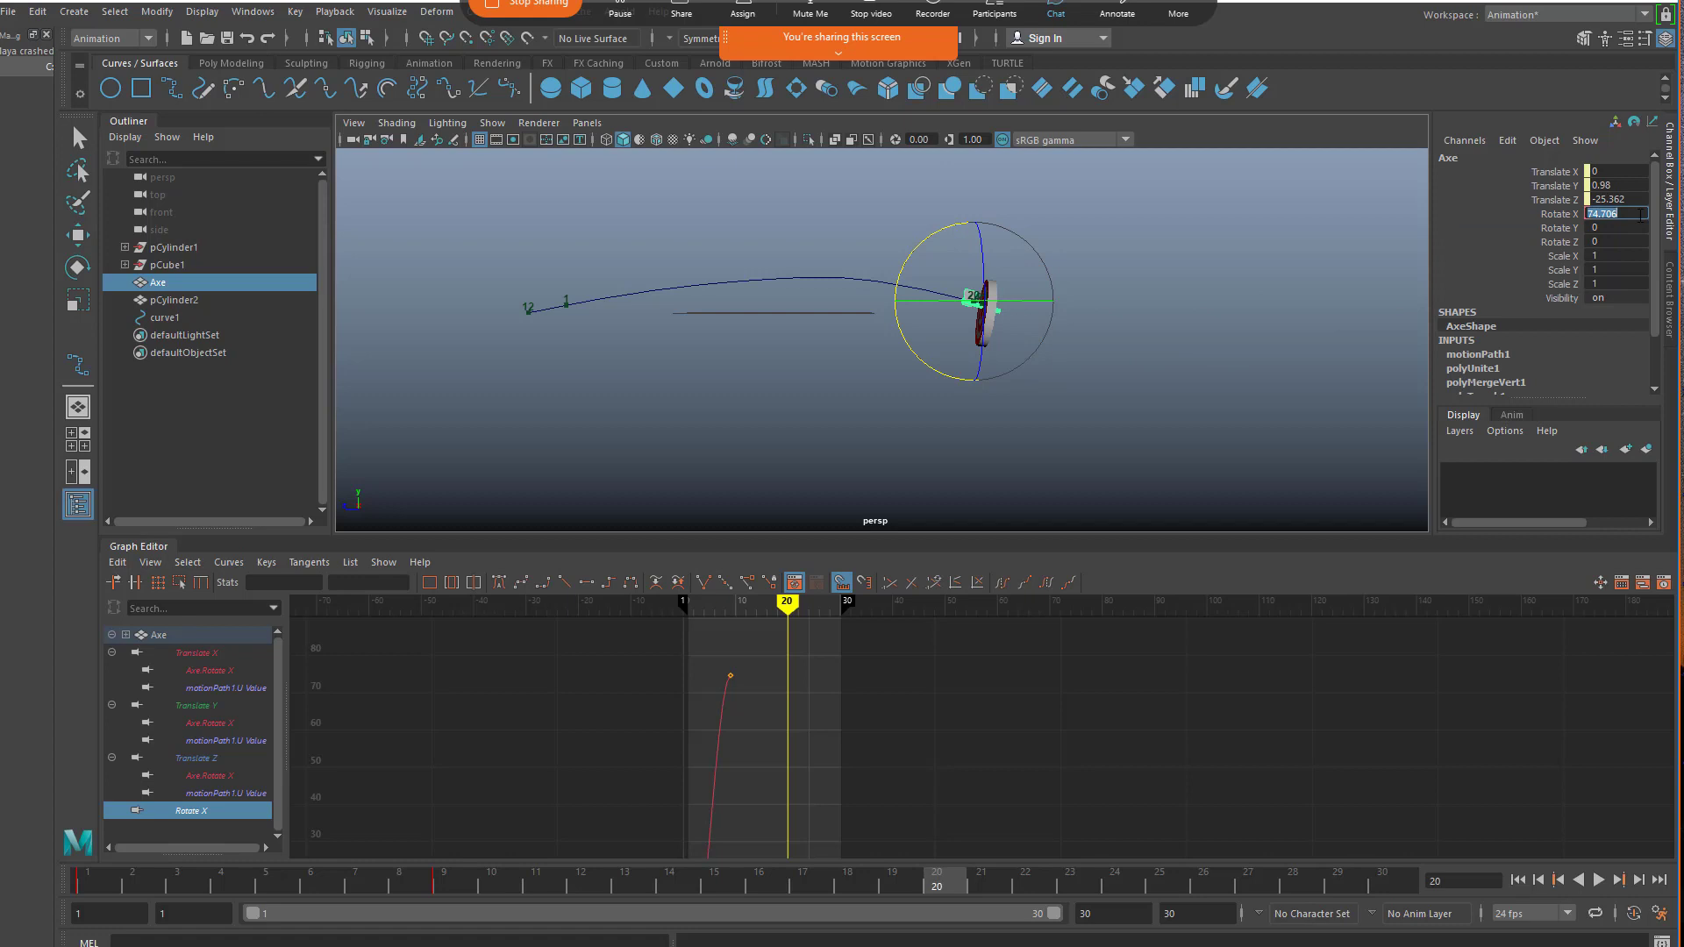
{"action": "type", "text": "720"}
{"action": "key", "text": "Return"}
{"action": "left_click", "coordinate": [1556, 215]}
{"action": "right_click", "coordinate": [1556, 215]}
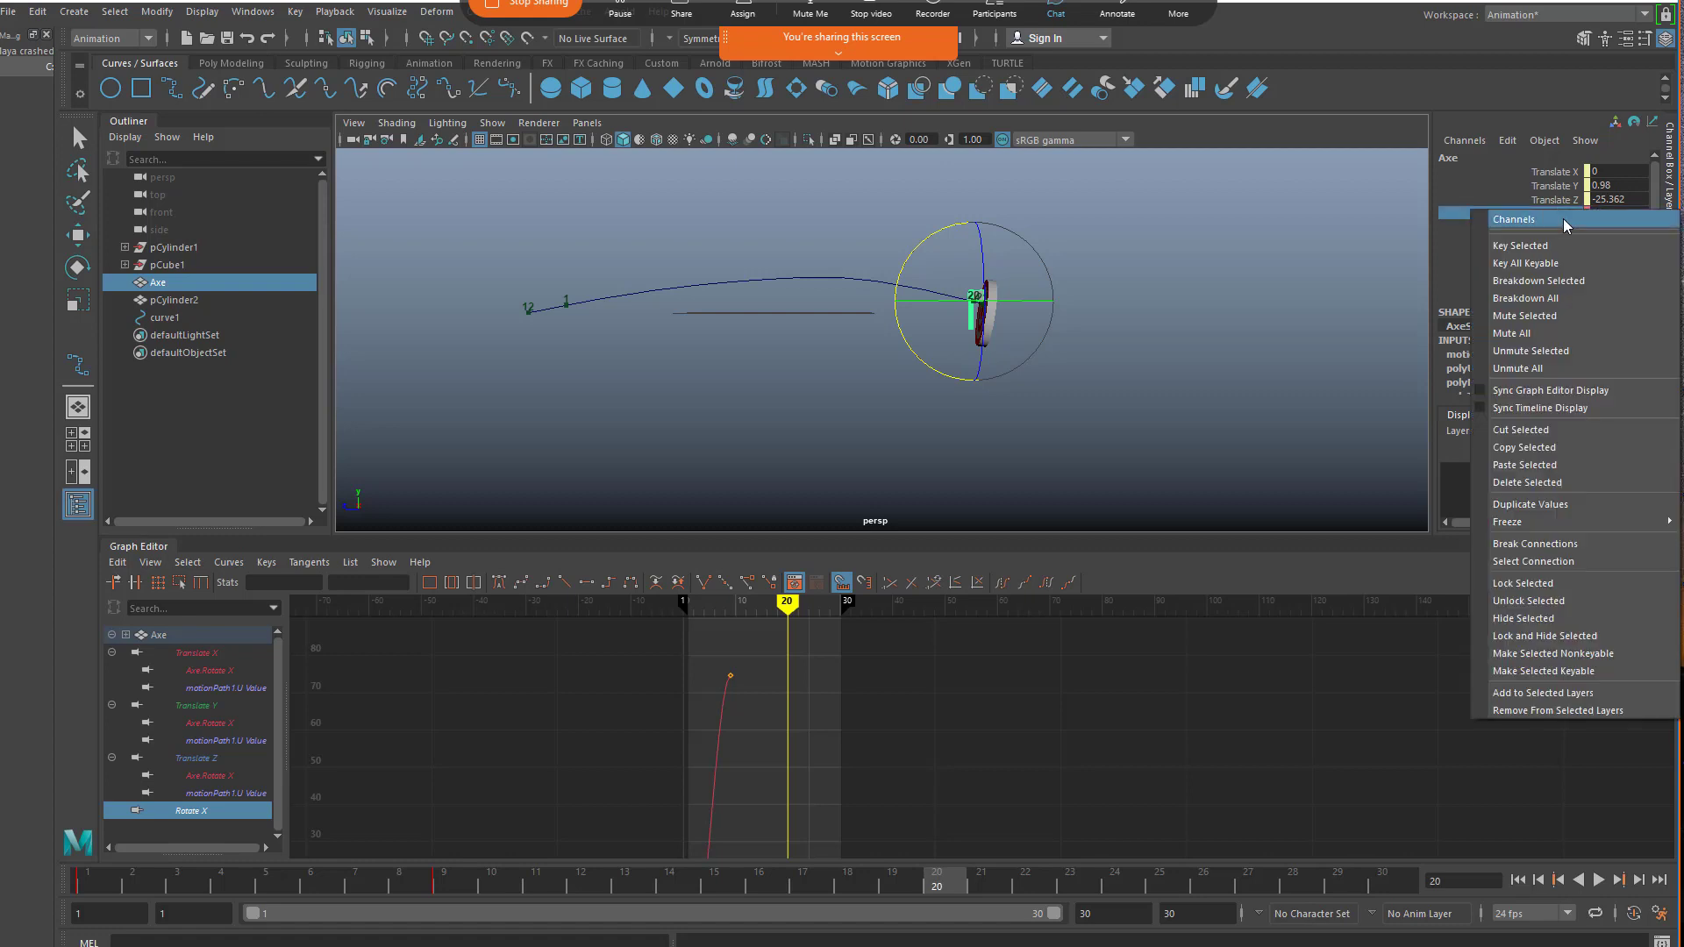
{"action": "left_click", "coordinate": [1544, 232]}
{"action": "key", "text": "f"}
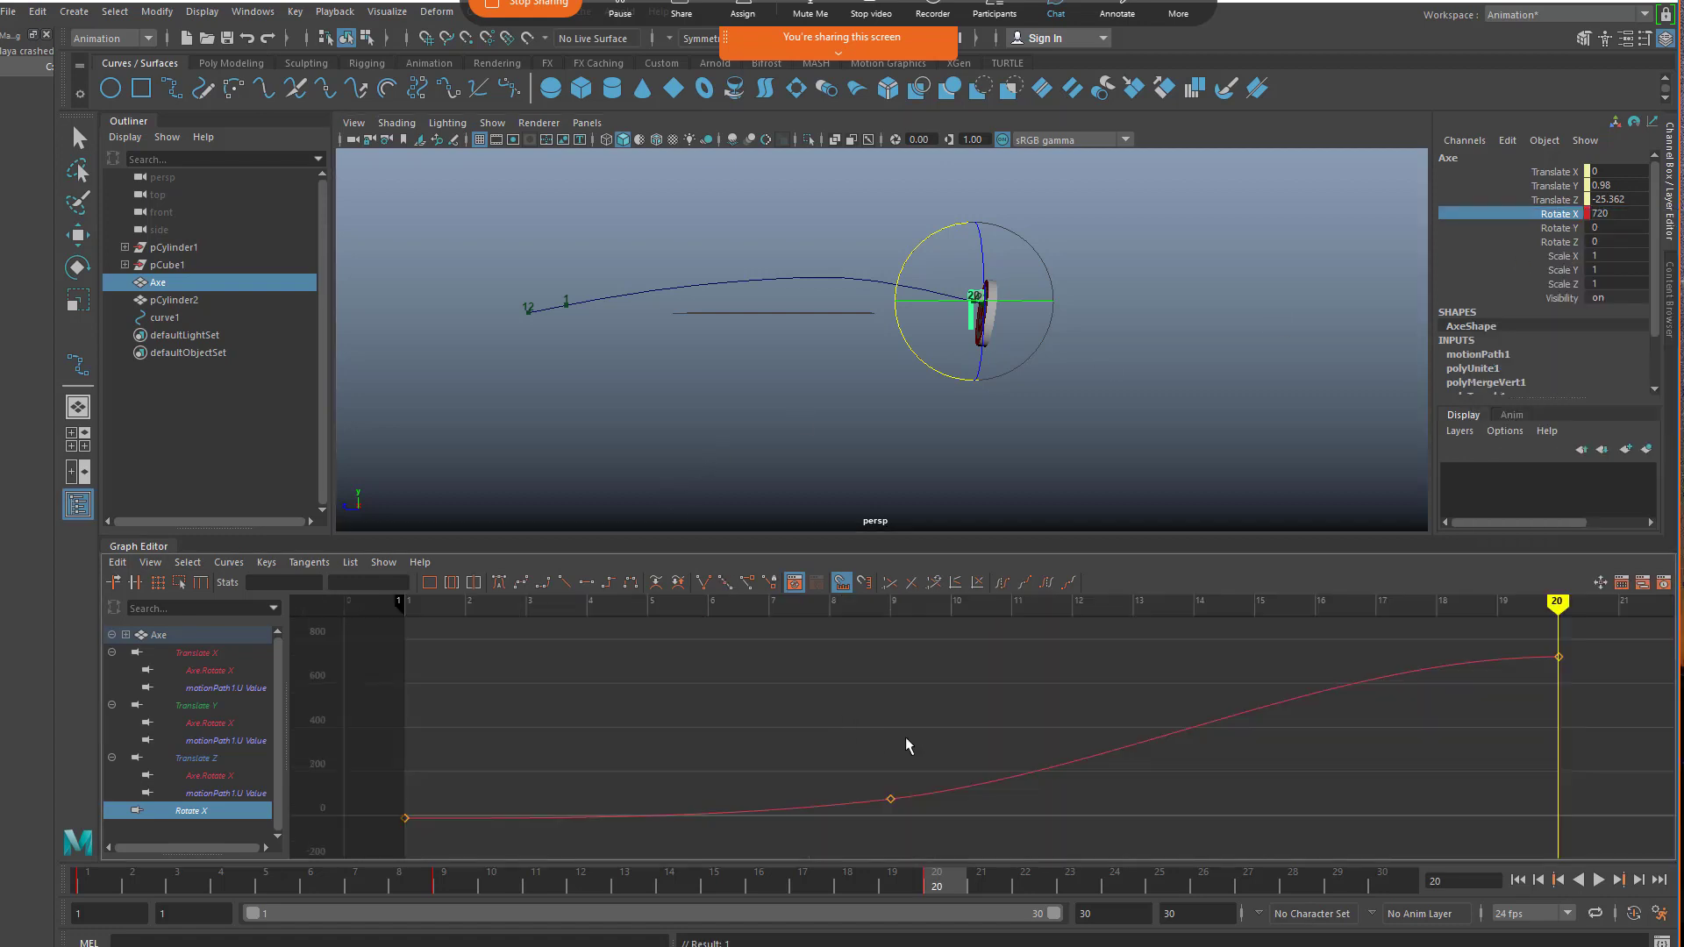
- Set the axe's Rotate X to -720 at frame 20 and key the channel
{"action": "scroll", "coordinate": [919, 730], "scroll_direction": "down", "scroll_amount": 4}
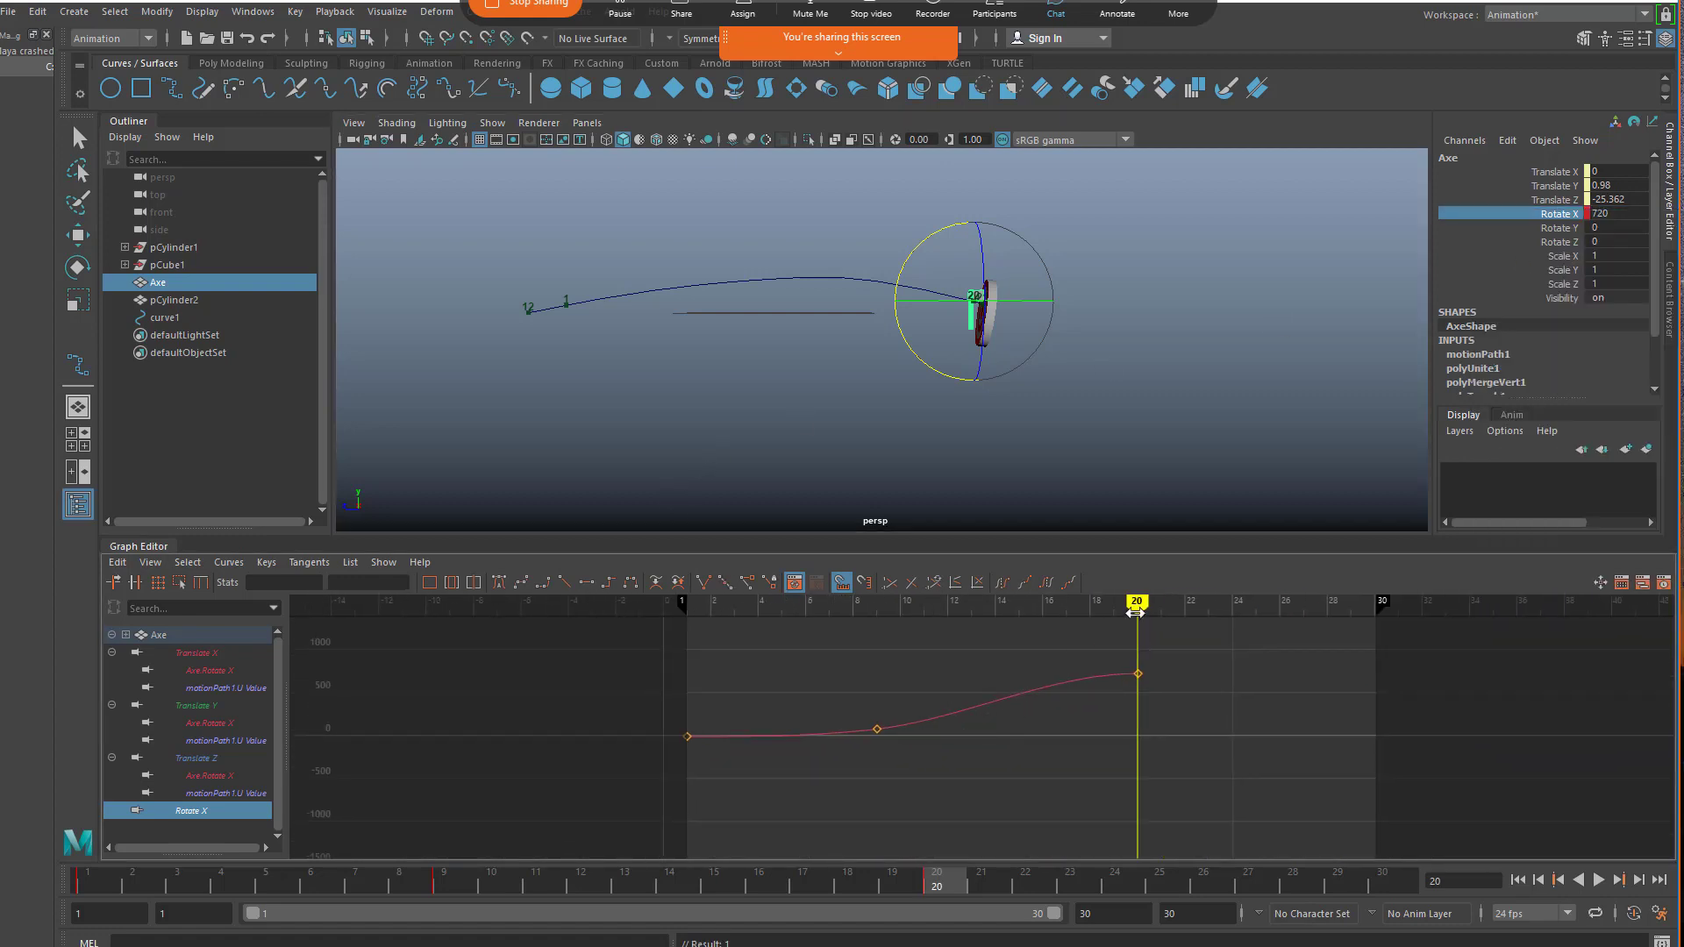
{"action": "mouse_move", "coordinate": [1136, 611]}
{"action": "left_mouse_down"}
{"action": "mouse_move", "coordinate": [1008, 649]}
{"action": "mouse_move", "coordinate": [683, 671]}
{"action": "mouse_move", "coordinate": [1120, 658]}
{"action": "mouse_move", "coordinate": [1011, 649]}
{"action": "mouse_move", "coordinate": [1137, 636]}
{"action": "left_mouse_up"}
{"action": "left_click", "coordinate": [1618, 212]}
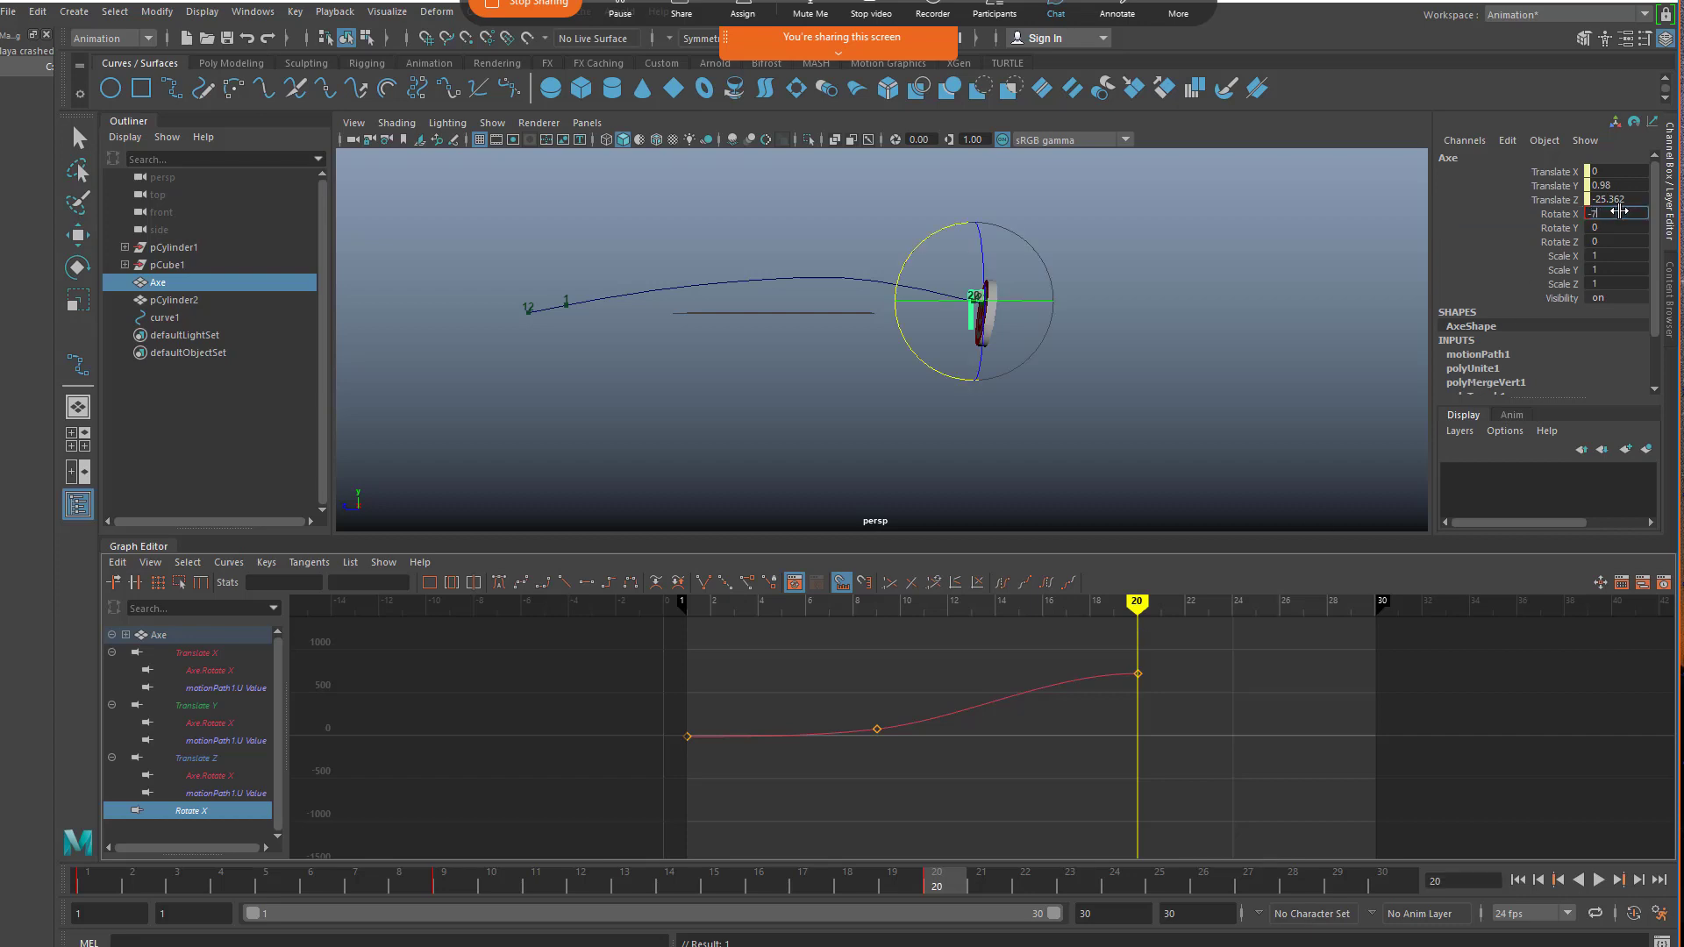
{"action": "left_click", "coordinate": [1556, 218]}
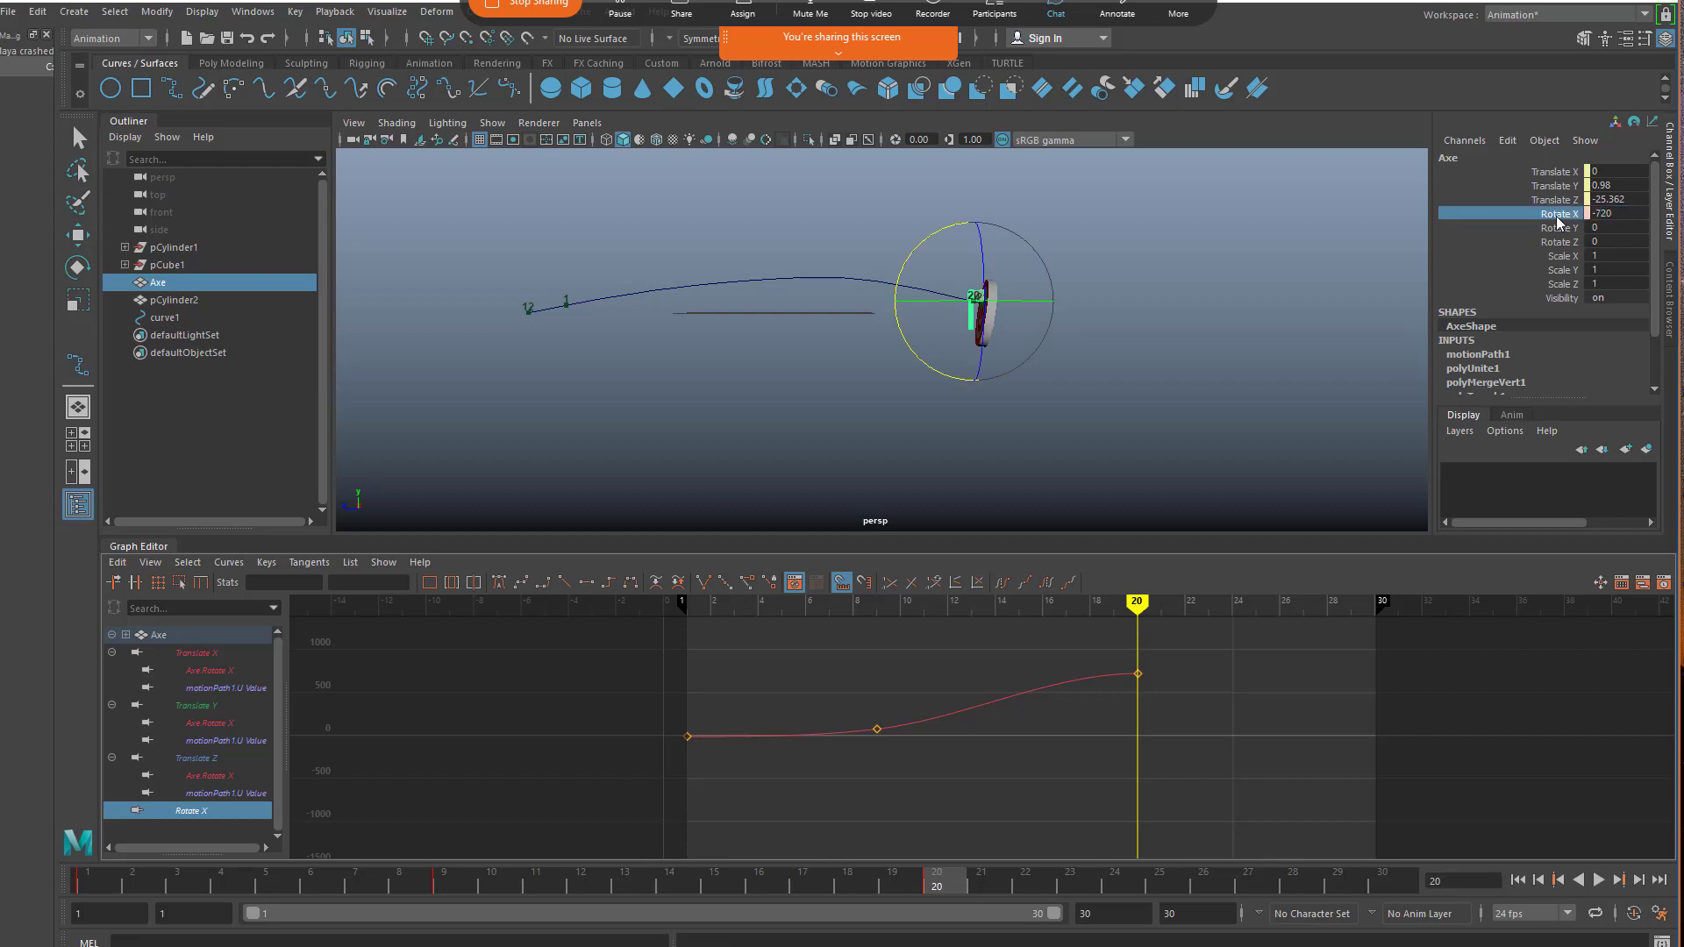
{"action": "right_click", "coordinate": [1557, 222]}
{"action": "left_click", "coordinate": [1557, 255]}
- Tilt the axe's blade further into the target at frame 20, to about -743.6 degrees in Rotate X, and key it
{"action": "left_click_drag", "start_coordinate": [1138, 604], "coordinate": [1085, 602]}
{"action": "left_click_drag", "start_coordinate": [1076, 596], "coordinate": [1146, 642]}
{"action": "scroll", "coordinate": [925, 382], "scroll_direction": "up", "scroll_amount": 5}
{"action": "left_click_drag", "start_coordinate": [920, 377], "coordinate": [876, 279], "text": "alt"}
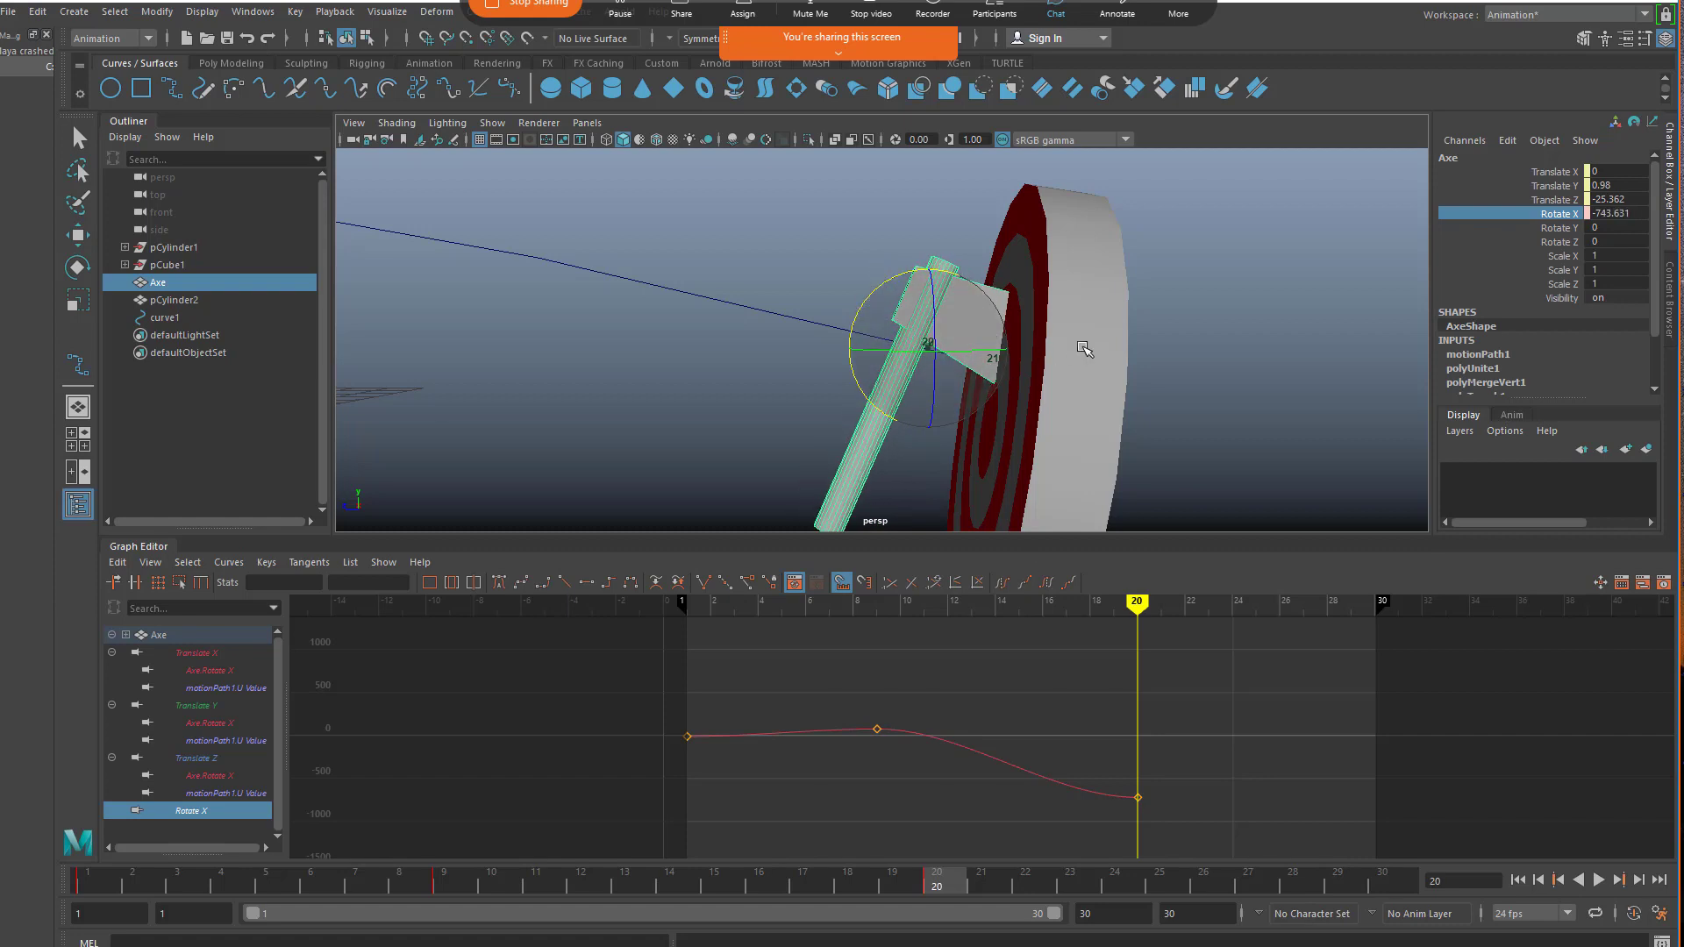
{"action": "right_click", "coordinate": [1554, 217]}
{"action": "left_click", "coordinate": [1552, 233]}
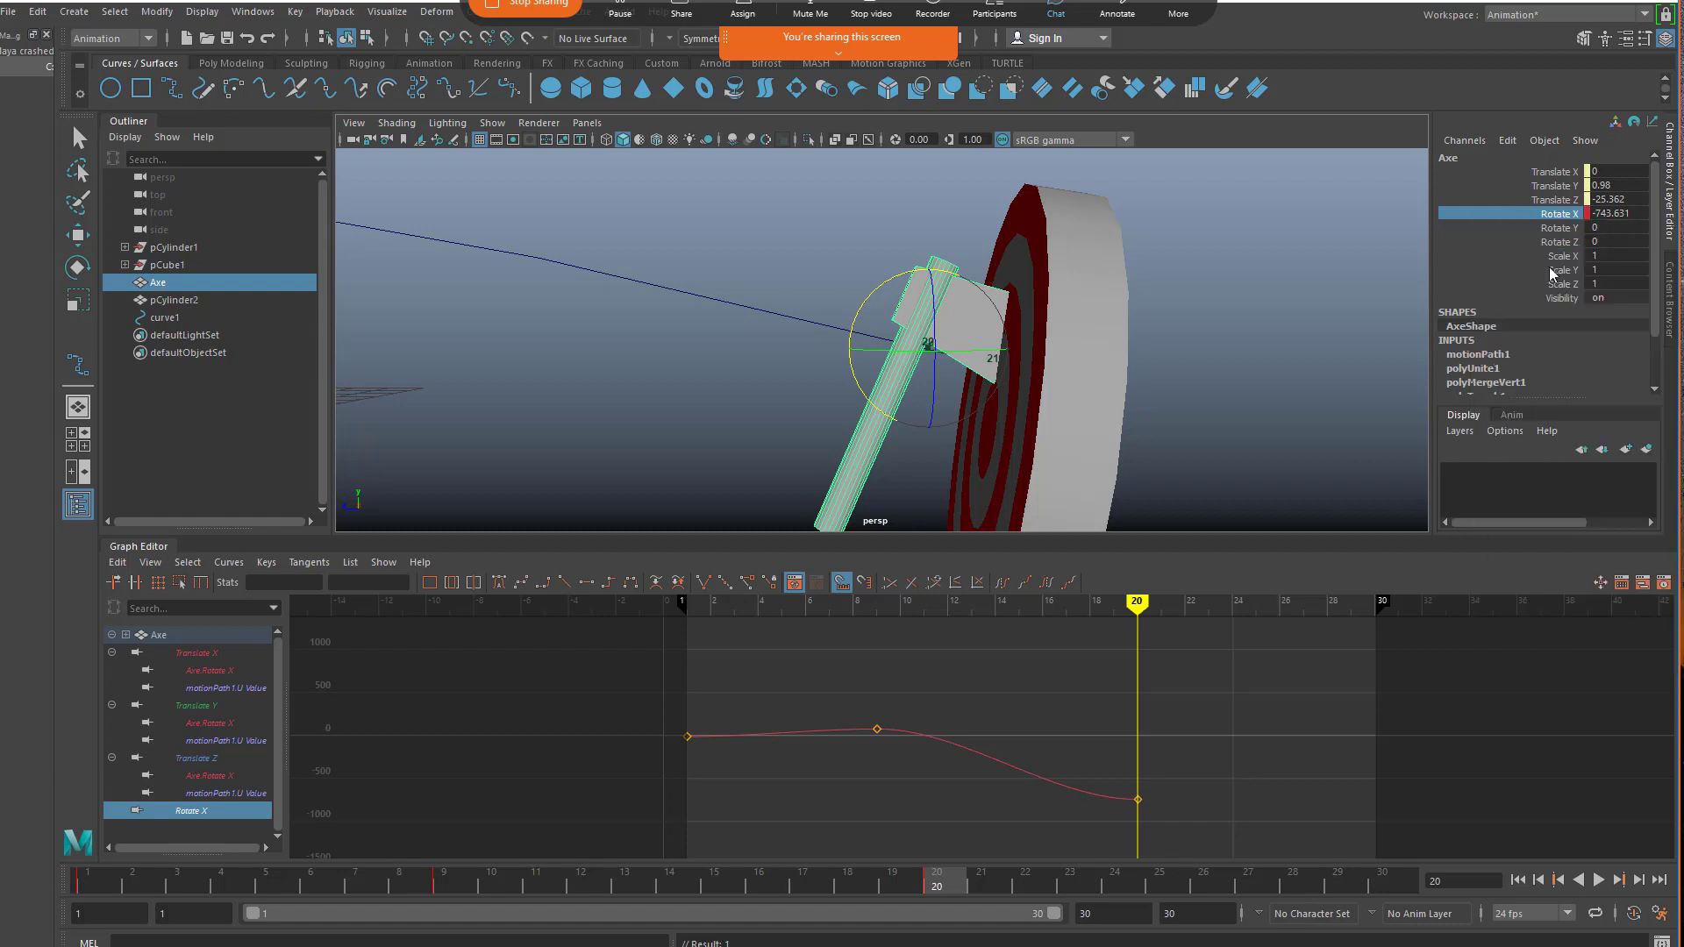
- Scrub the throw between frames 20 and 10 to check the axe's spin along the whole path
{"action": "left_click_drag", "start_coordinate": [1136, 602], "coordinate": [1090, 600]}
{"action": "right_click_drag", "start_coordinate": [890, 372], "coordinate": [753, 420], "text": "alt"}
{"action": "middle_click_drag", "start_coordinate": [752, 420], "coordinate": [1088, 465], "text": "alt"}
{"action": "left_click_drag", "start_coordinate": [1086, 601], "coordinate": [942, 626]}
{"action": "right_click_drag", "start_coordinate": [864, 369], "coordinate": [737, 397], "text": "alt"}
{"action": "middle_click_drag", "start_coordinate": [737, 396], "coordinate": [867, 381], "text": "alt"}
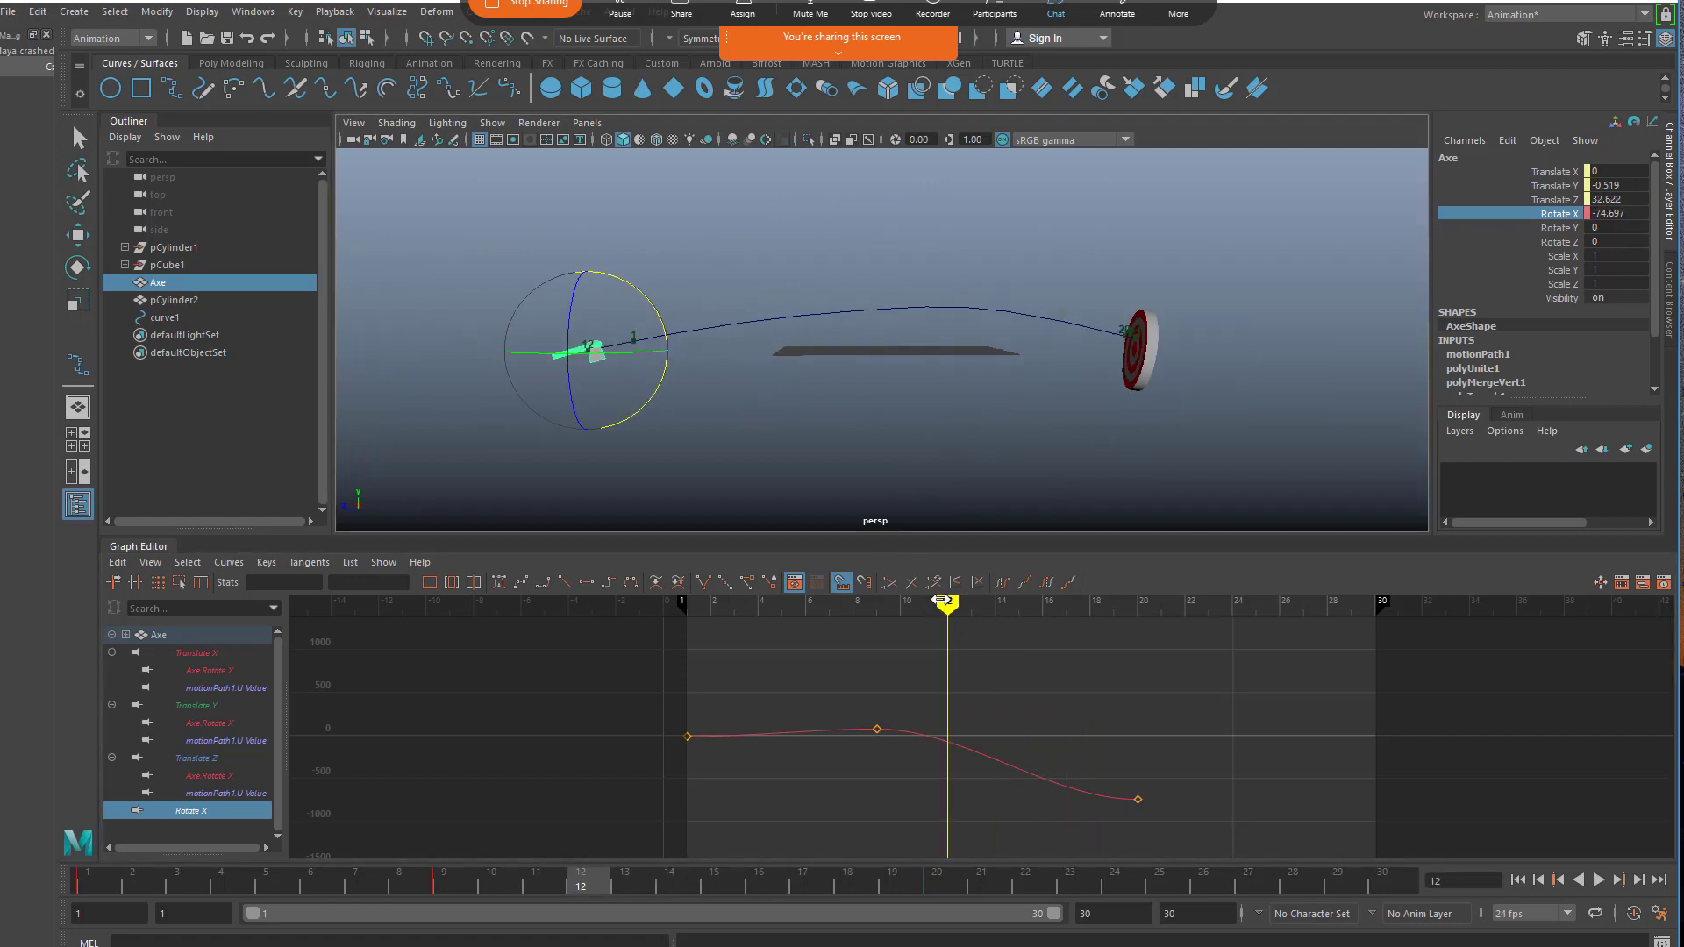
{"action": "mouse_move", "coordinate": [947, 604]}
{"action": "left_mouse_down"}
{"action": "mouse_move", "coordinate": [847, 613]}
{"action": "mouse_move", "coordinate": [1055, 603]}
{"action": "mouse_move", "coordinate": [886, 618]}
{"action": "mouse_move", "coordinate": [900, 614]}
{"action": "left_mouse_up"}
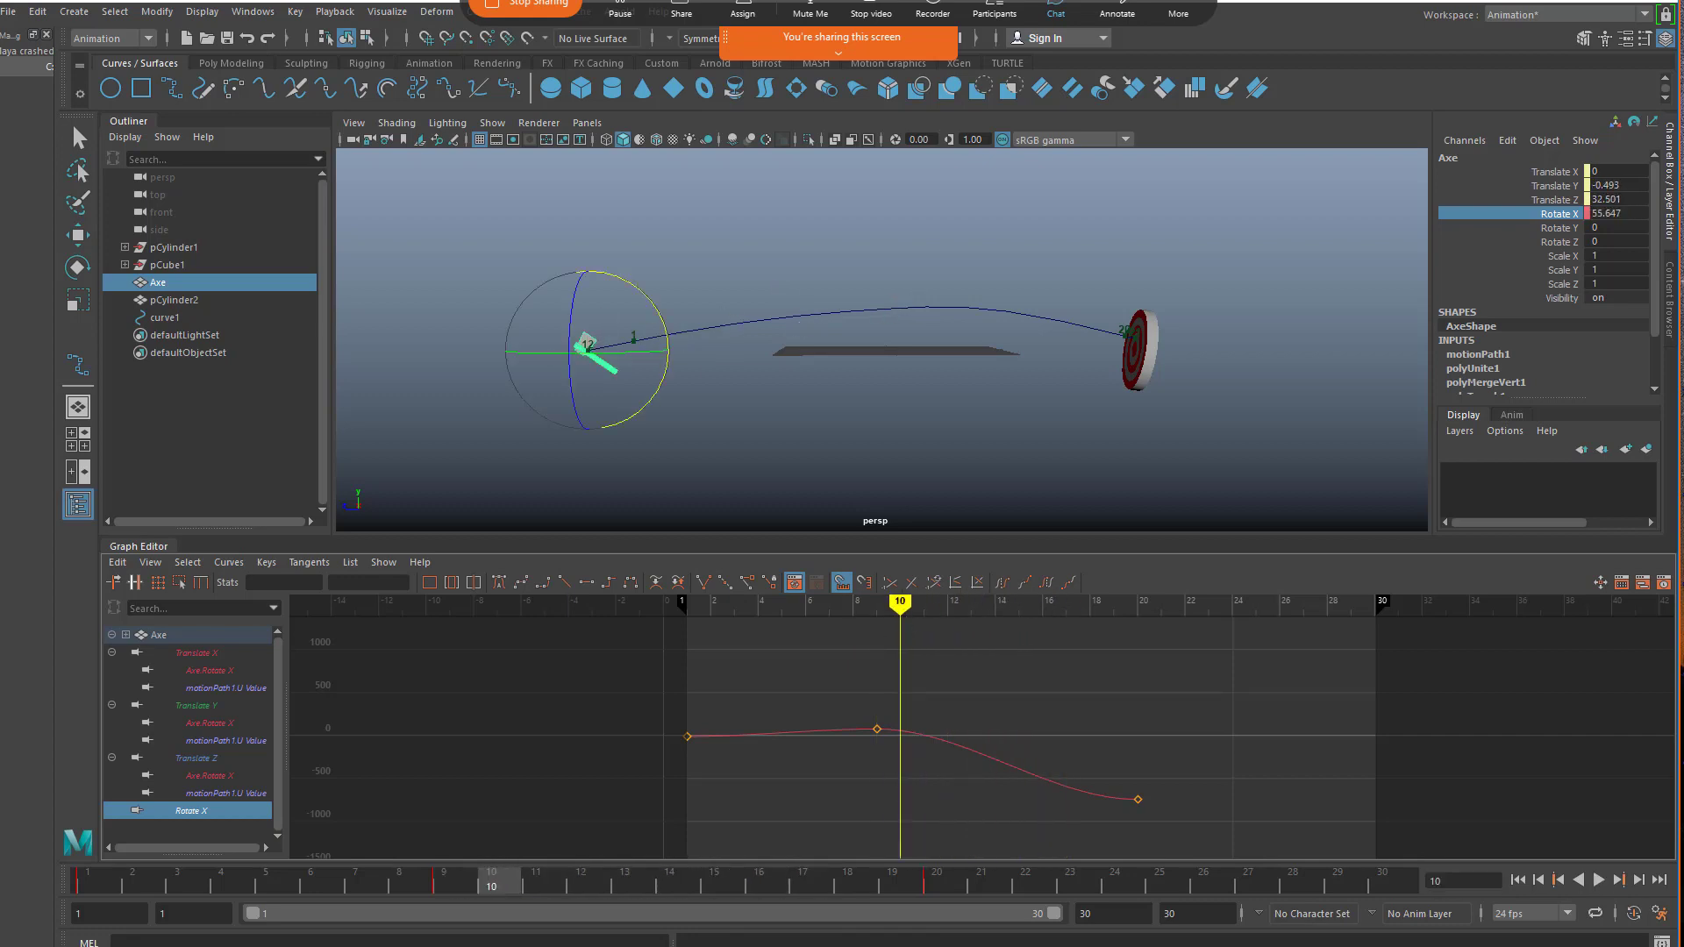
- Select all of the axe's curves from Translate X to Rotate X for editing together, and preview the animation
{"action": "left_click", "coordinate": [202, 656]}
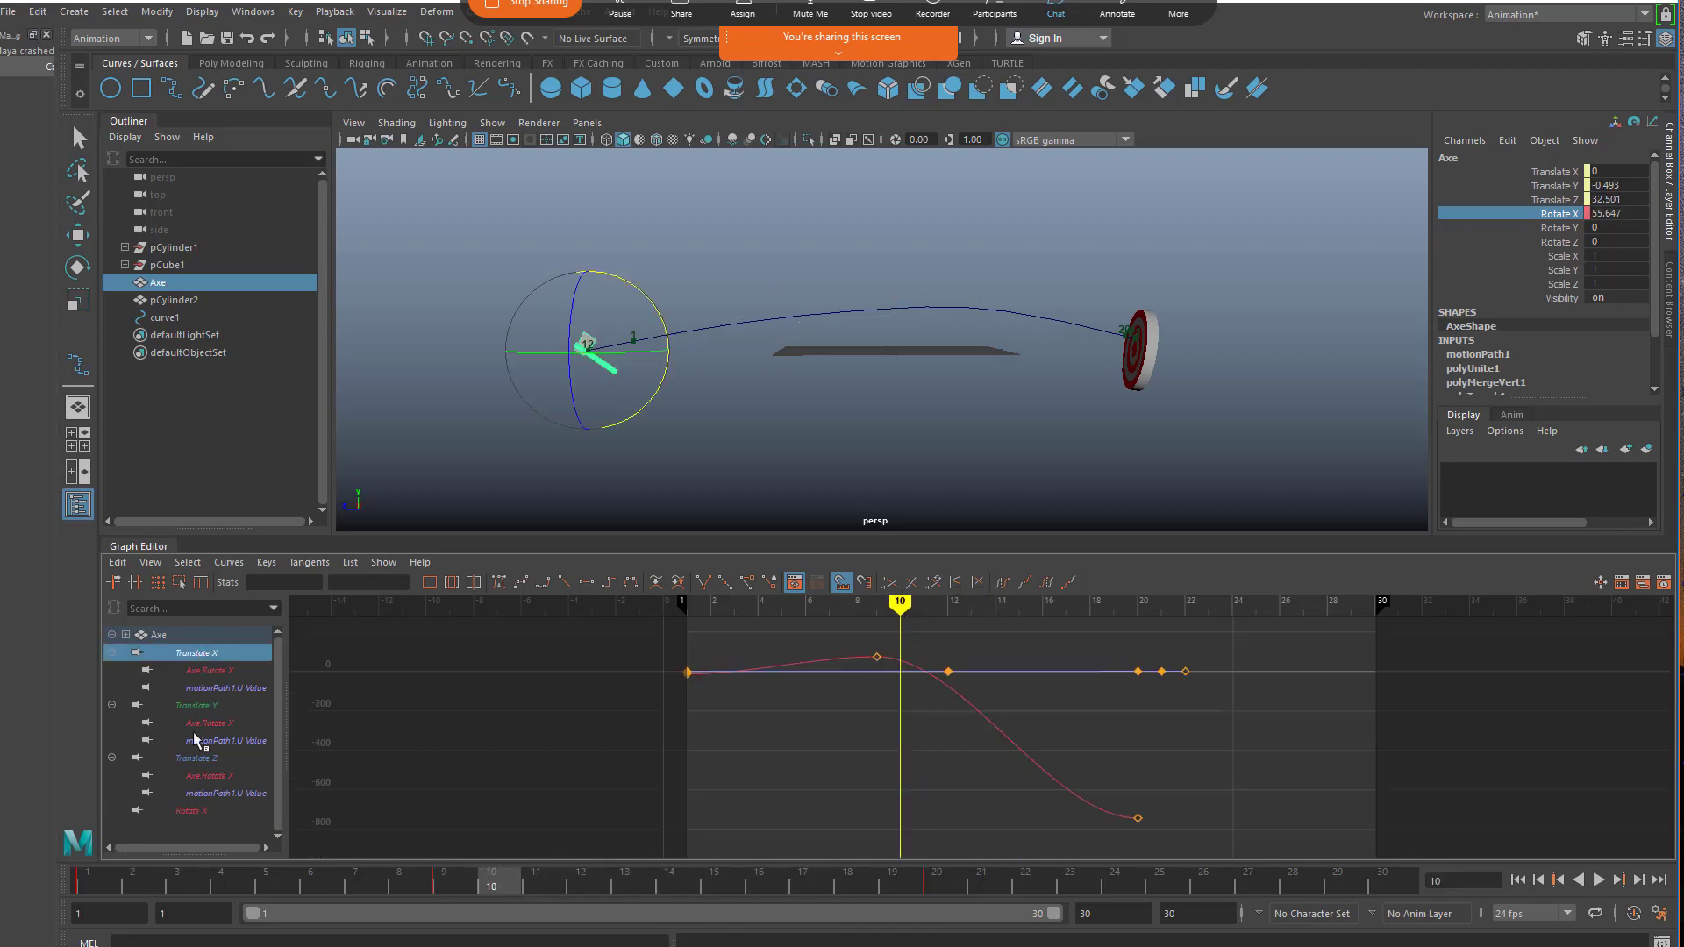
{"action": "left_click", "coordinate": [193, 814], "text": "shift"}
{"action": "scroll", "coordinate": [945, 658], "scroll_direction": "up", "scroll_amount": 4}
{"action": "middle_click_drag", "start_coordinate": [884, 682], "coordinate": [971, 792], "text": "alt"}
{"action": "scroll", "coordinate": [944, 755], "scroll_direction": "down", "scroll_amount": 2}
{"action": "scroll", "coordinate": [939, 733], "scroll_direction": "down", "scroll_amount": 2}
{"action": "key", "text": "alt+v"}
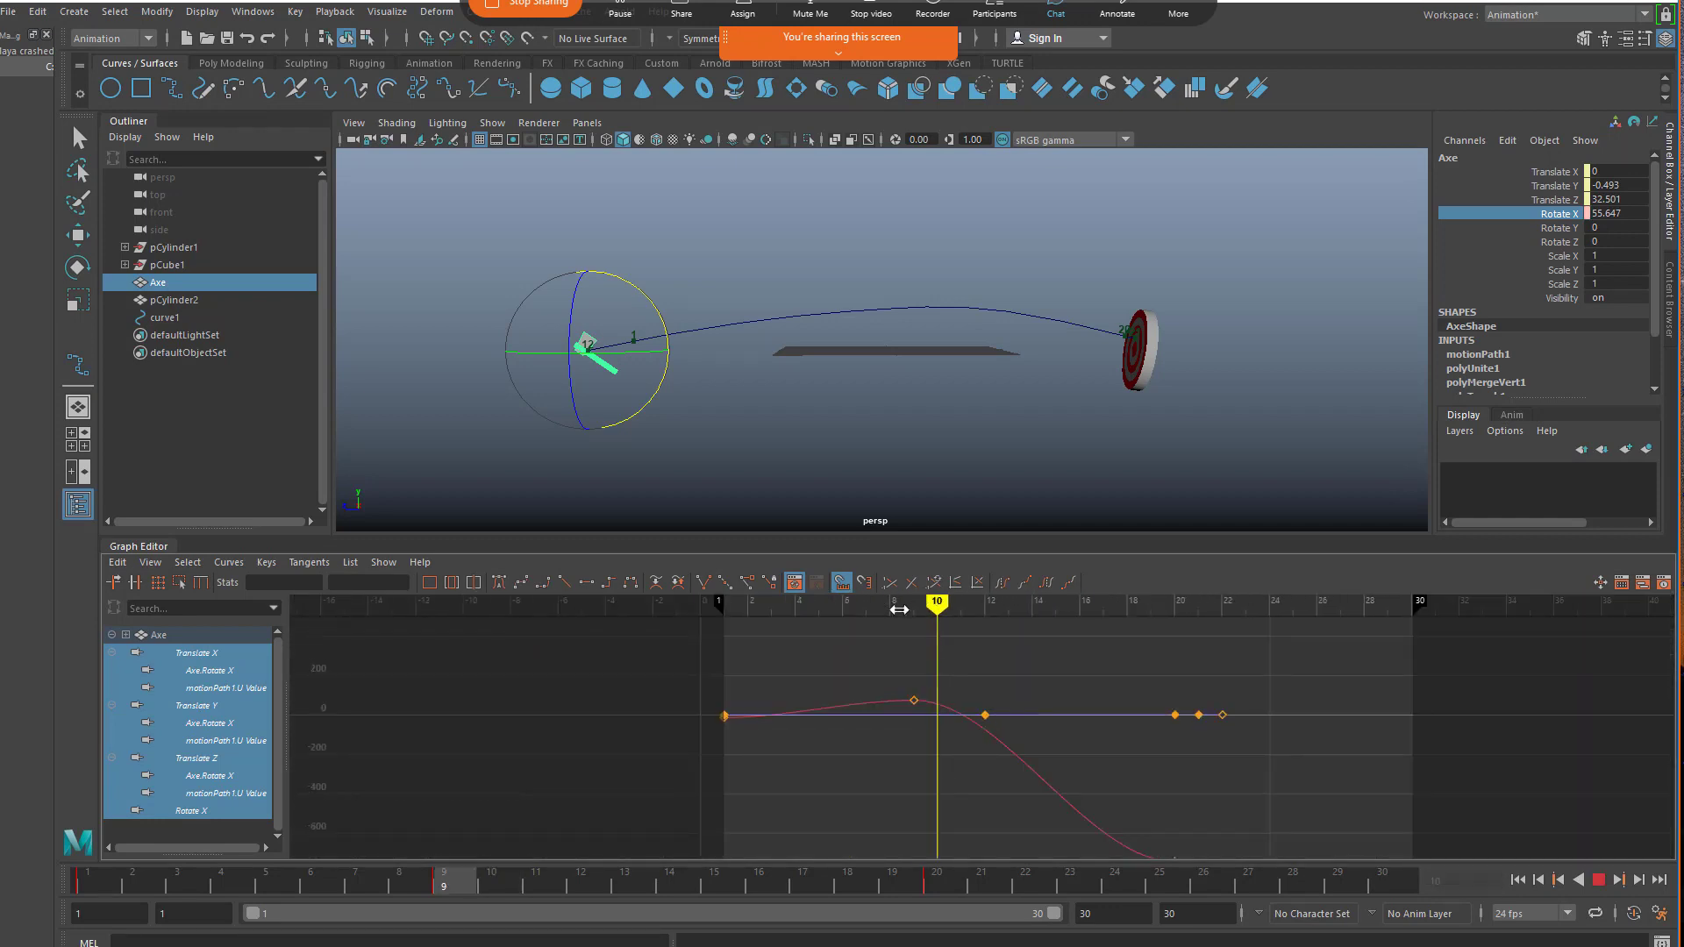
{"action": "mouse_move", "coordinate": [915, 618]}
{"action": "left_mouse_down"}
{"action": "mouse_move", "coordinate": [1174, 622]}
{"action": "mouse_move", "coordinate": [895, 636]}
{"action": "mouse_move", "coordinate": [913, 648]}
{"action": "left_mouse_up"}
- Move the motion path key at frame 12 and the Rotate X key at frame 9 to frame 11
{"action": "left_click_drag", "start_coordinate": [1009, 731], "coordinate": [1000, 741]}
{"action": "middle_click_drag", "start_coordinate": [985, 763], "coordinate": [926, 749], "text": "shift"}
{"action": "left_click_drag", "start_coordinate": [878, 651], "coordinate": [940, 748]}
{"action": "middle_click_drag", "start_coordinate": [944, 745], "coordinate": [1005, 746], "text": "shift"}
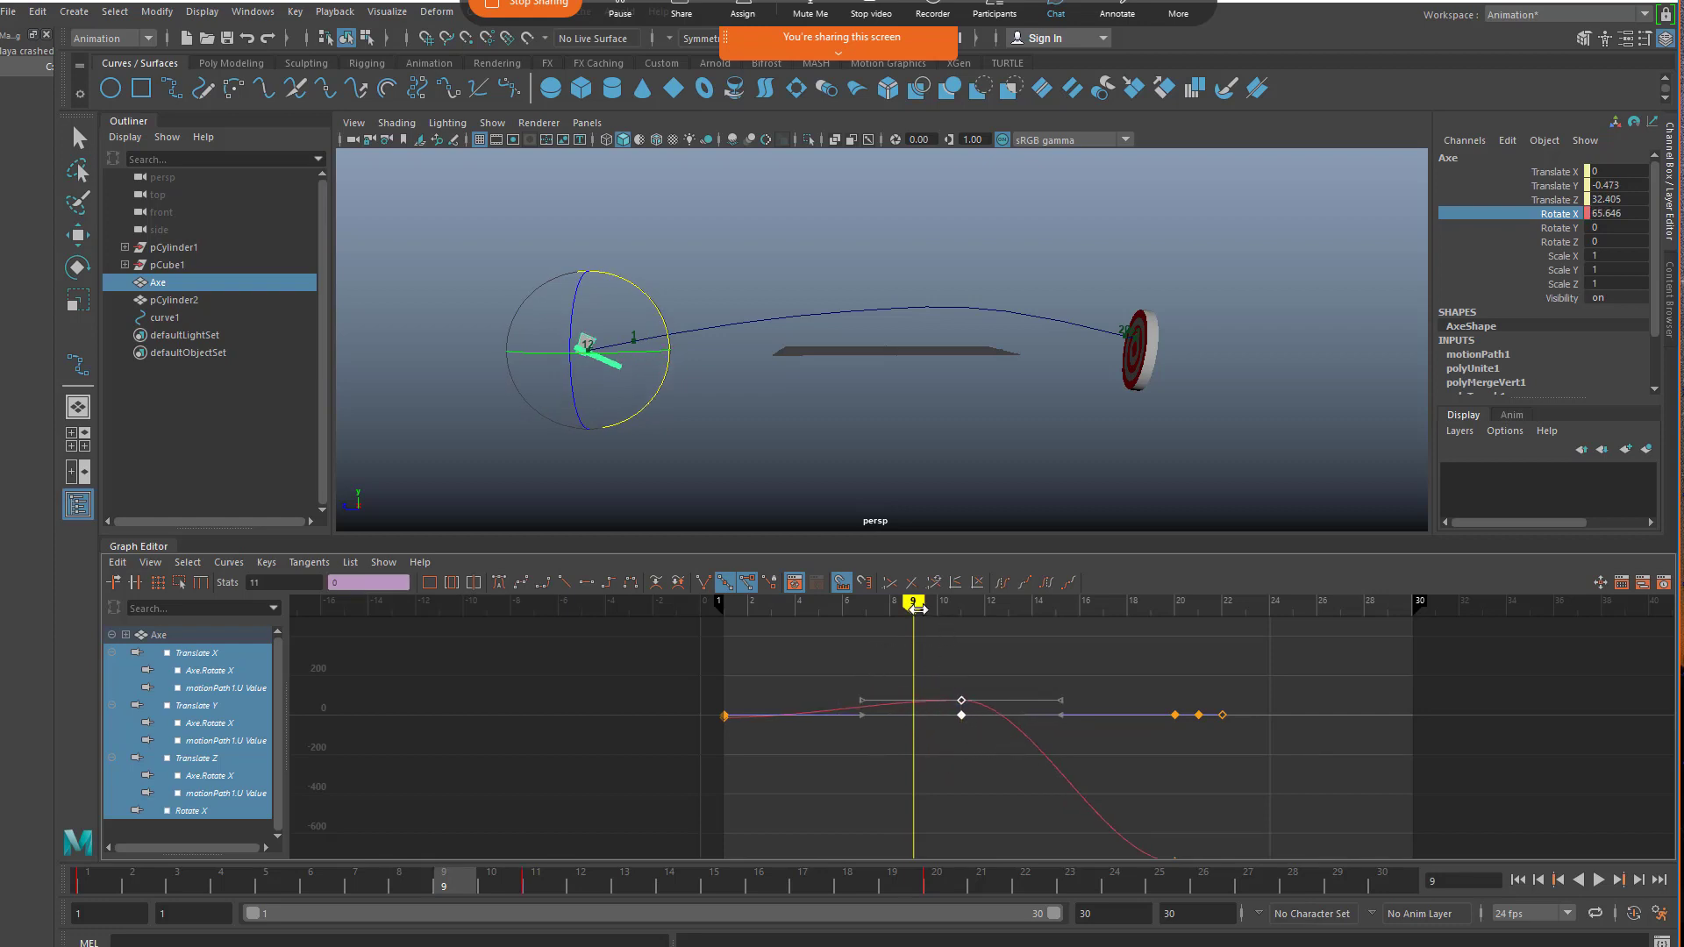
{"action": "mouse_move", "coordinate": [916, 608]}
{"action": "left_mouse_down"}
{"action": "mouse_move", "coordinate": [959, 608]}
{"action": "mouse_move", "coordinate": [913, 607]}
{"action": "left_mouse_up"}
{"action": "key", "text": "f"}
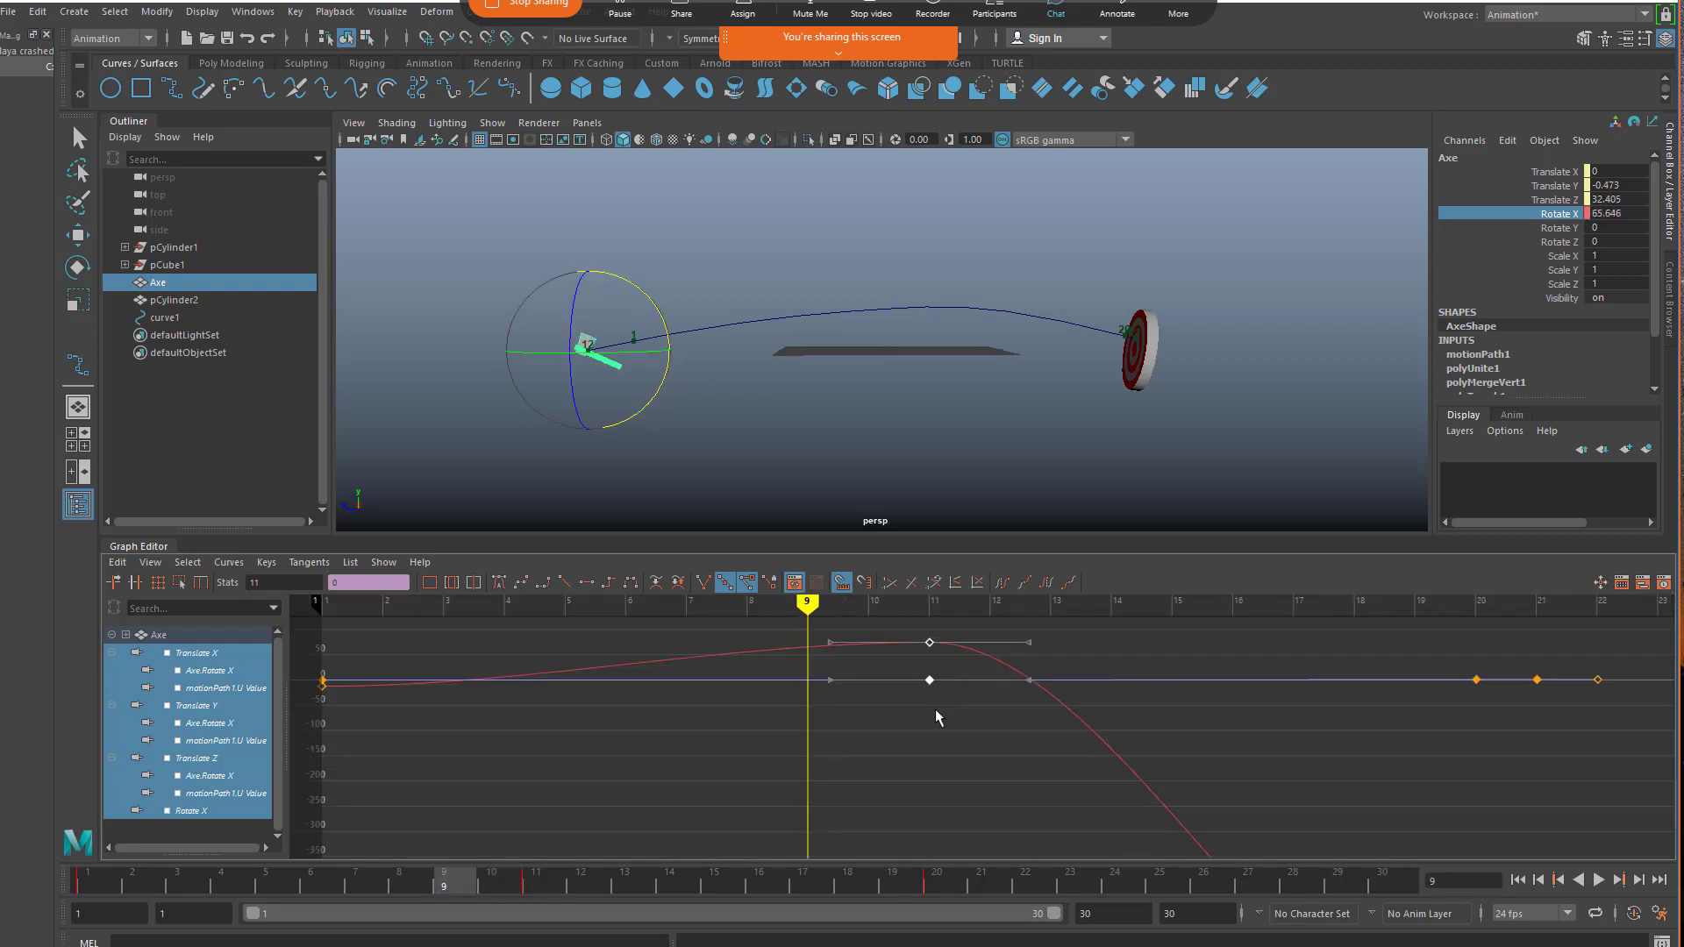
{"action": "left_click", "coordinate": [566, 650]}
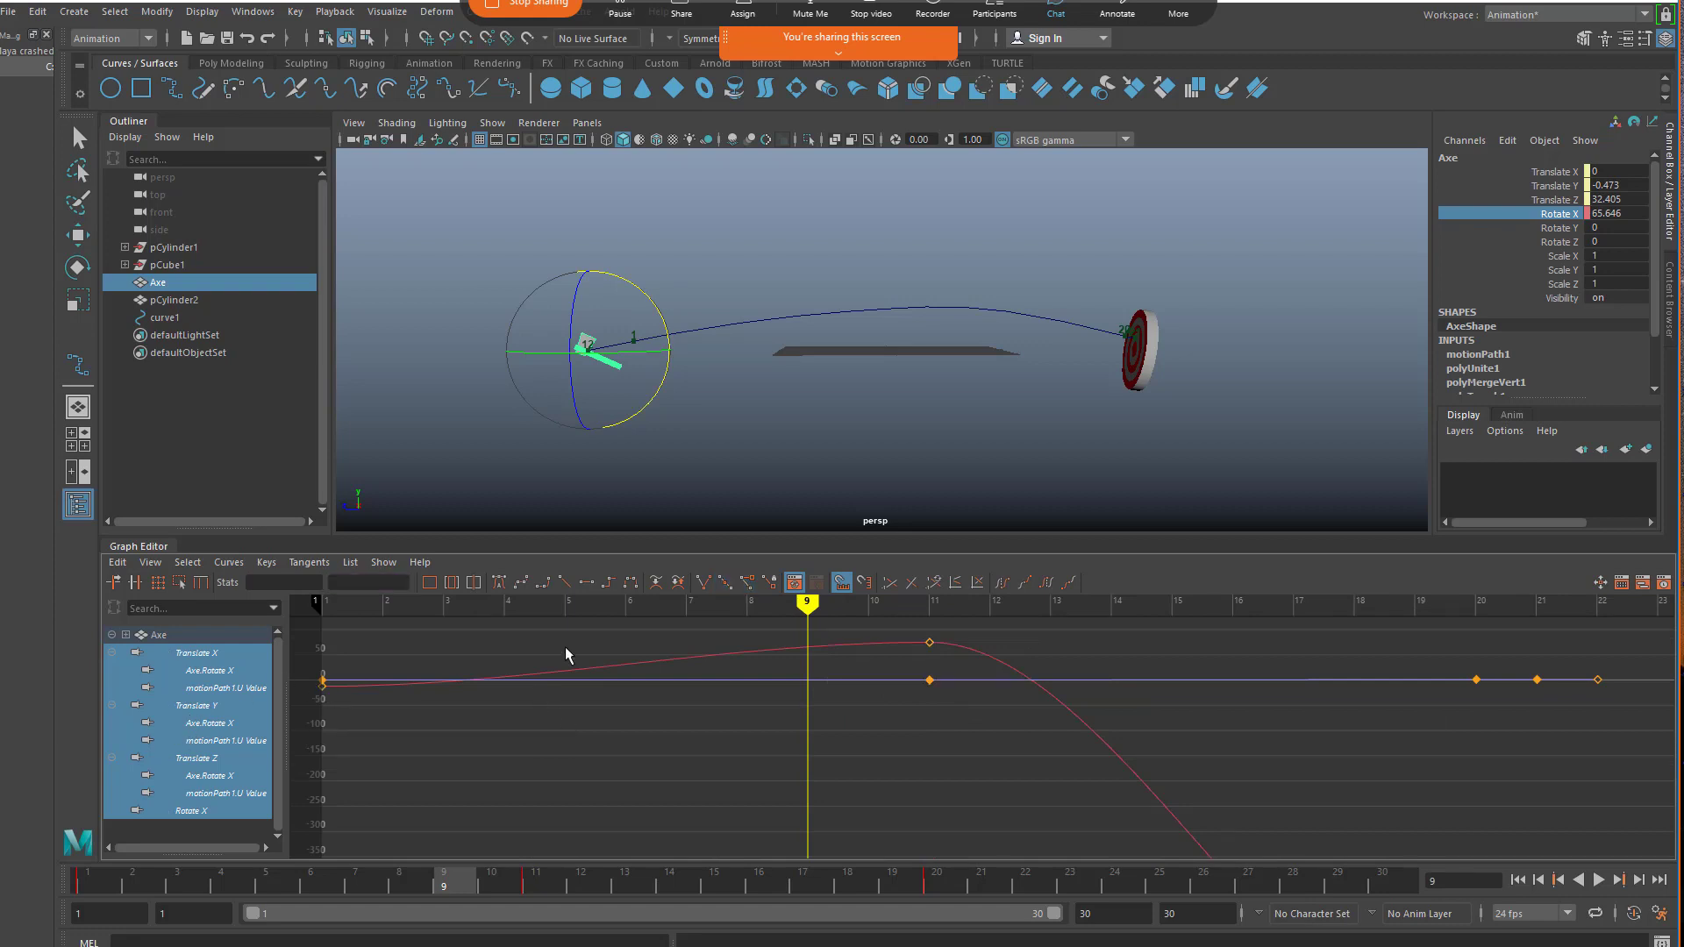
- Examine the motion path U Value curve and all the axe's curves together, and play back the spinning throw
{"action": "left_click", "coordinate": [201, 657]}
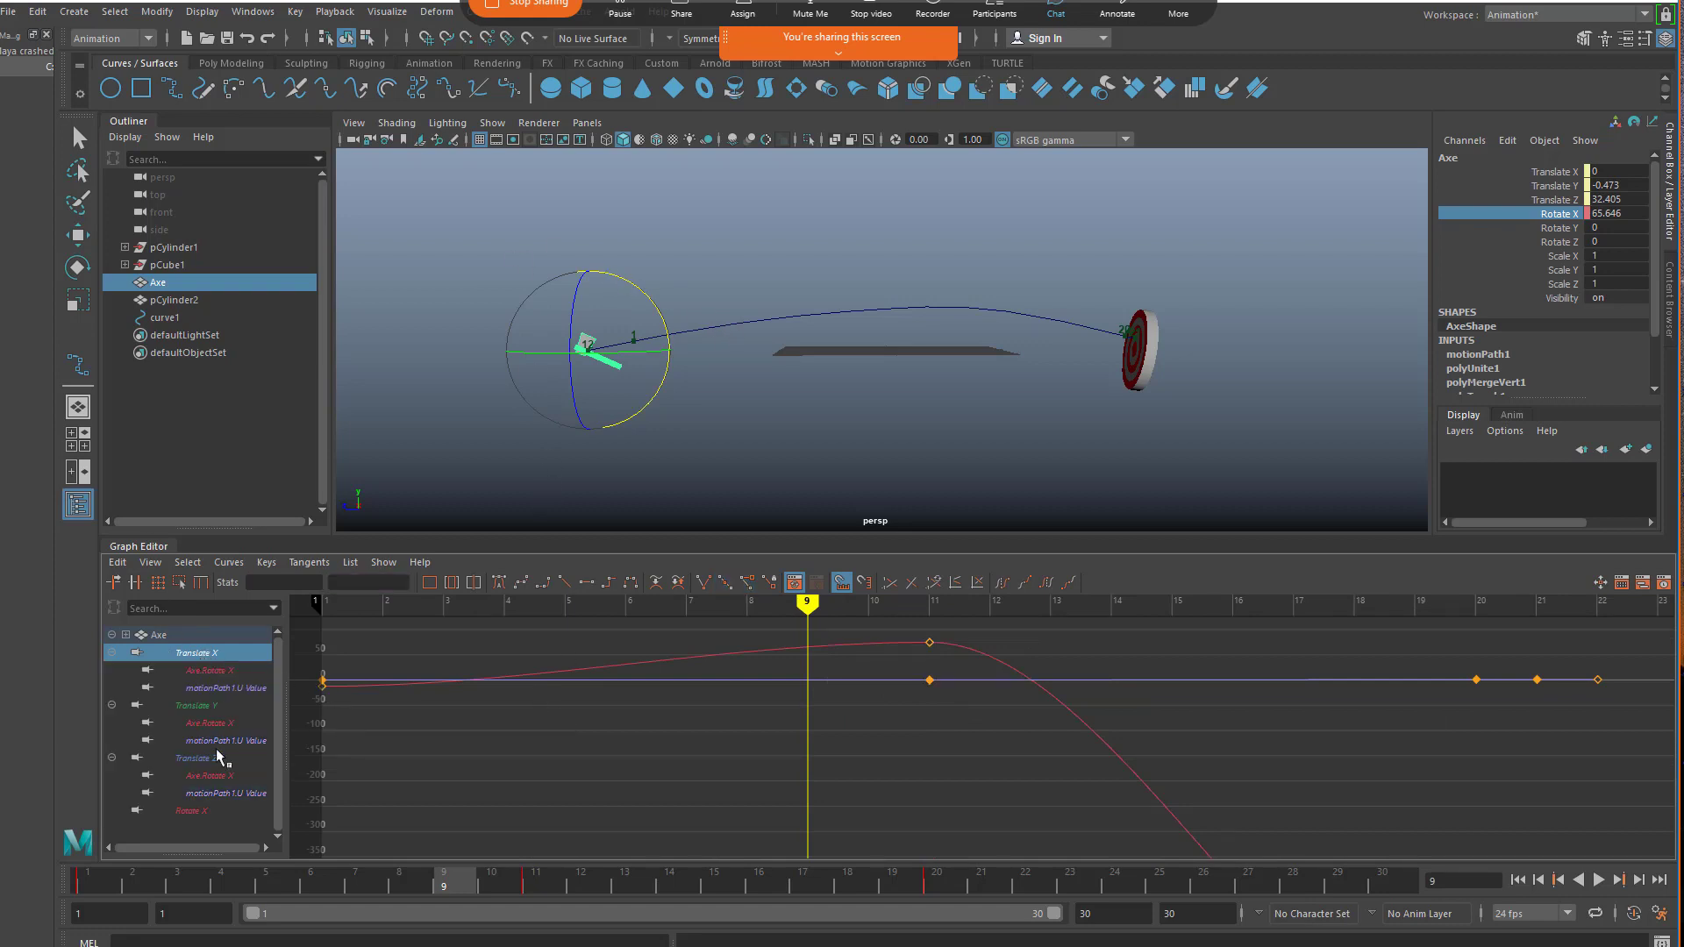
{"action": "left_click", "coordinate": [216, 689]}
{"action": "key", "text": "f"}
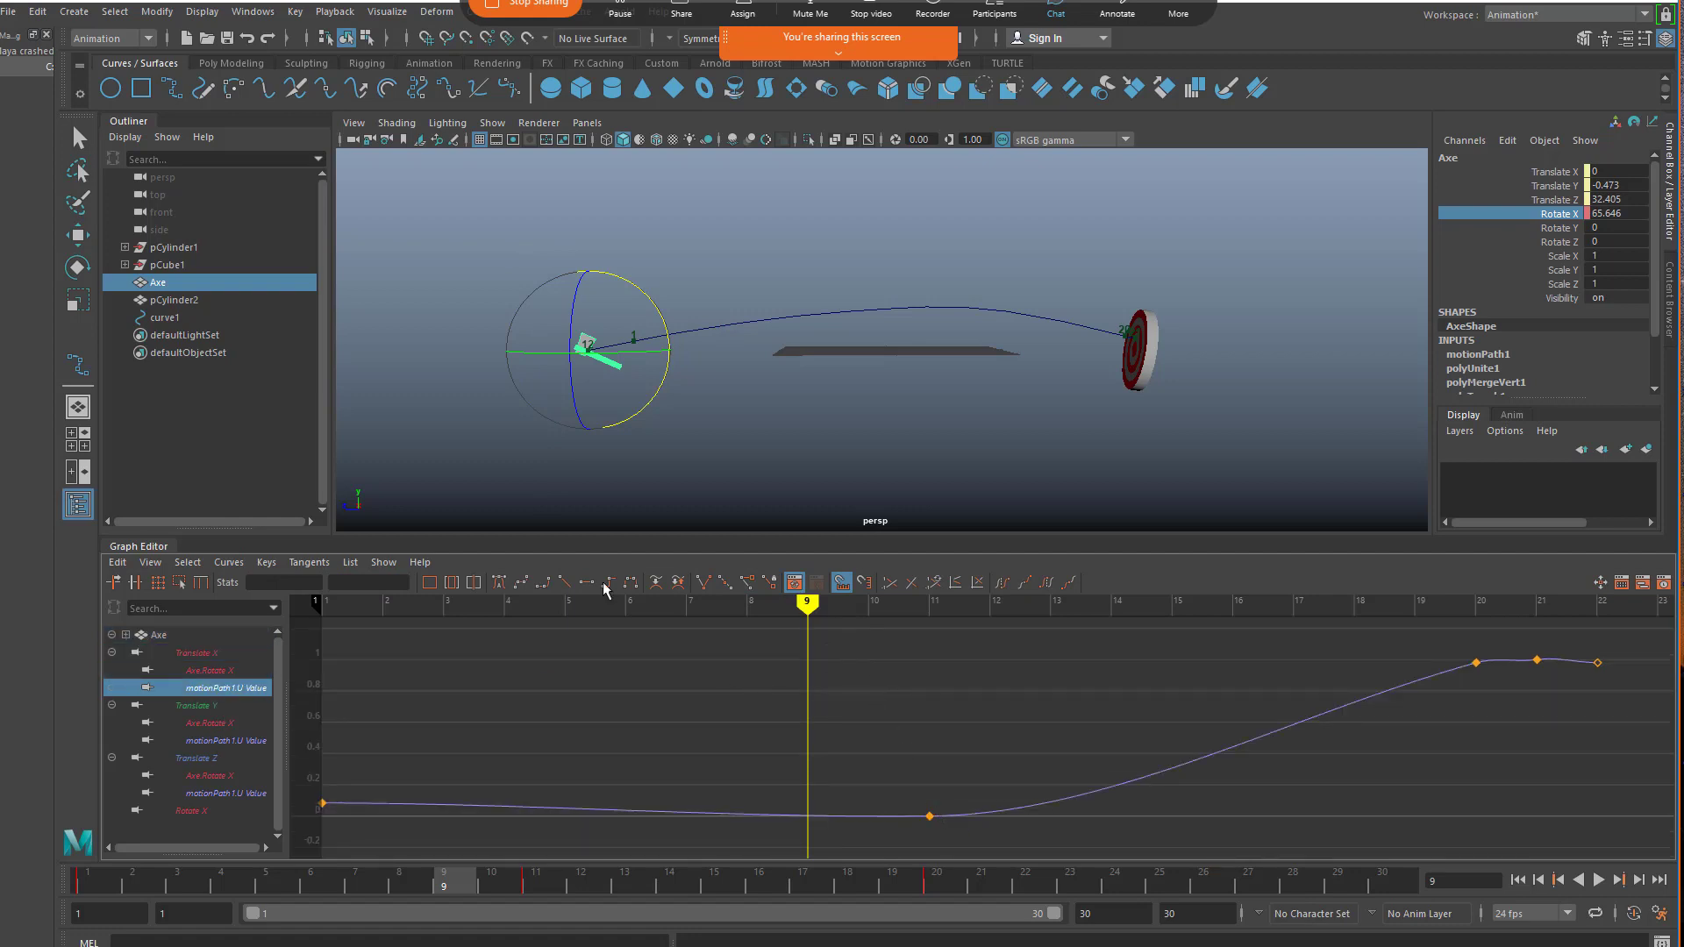
{"action": "left_click", "coordinate": [181, 638]}
{"action": "key", "text": "f"}
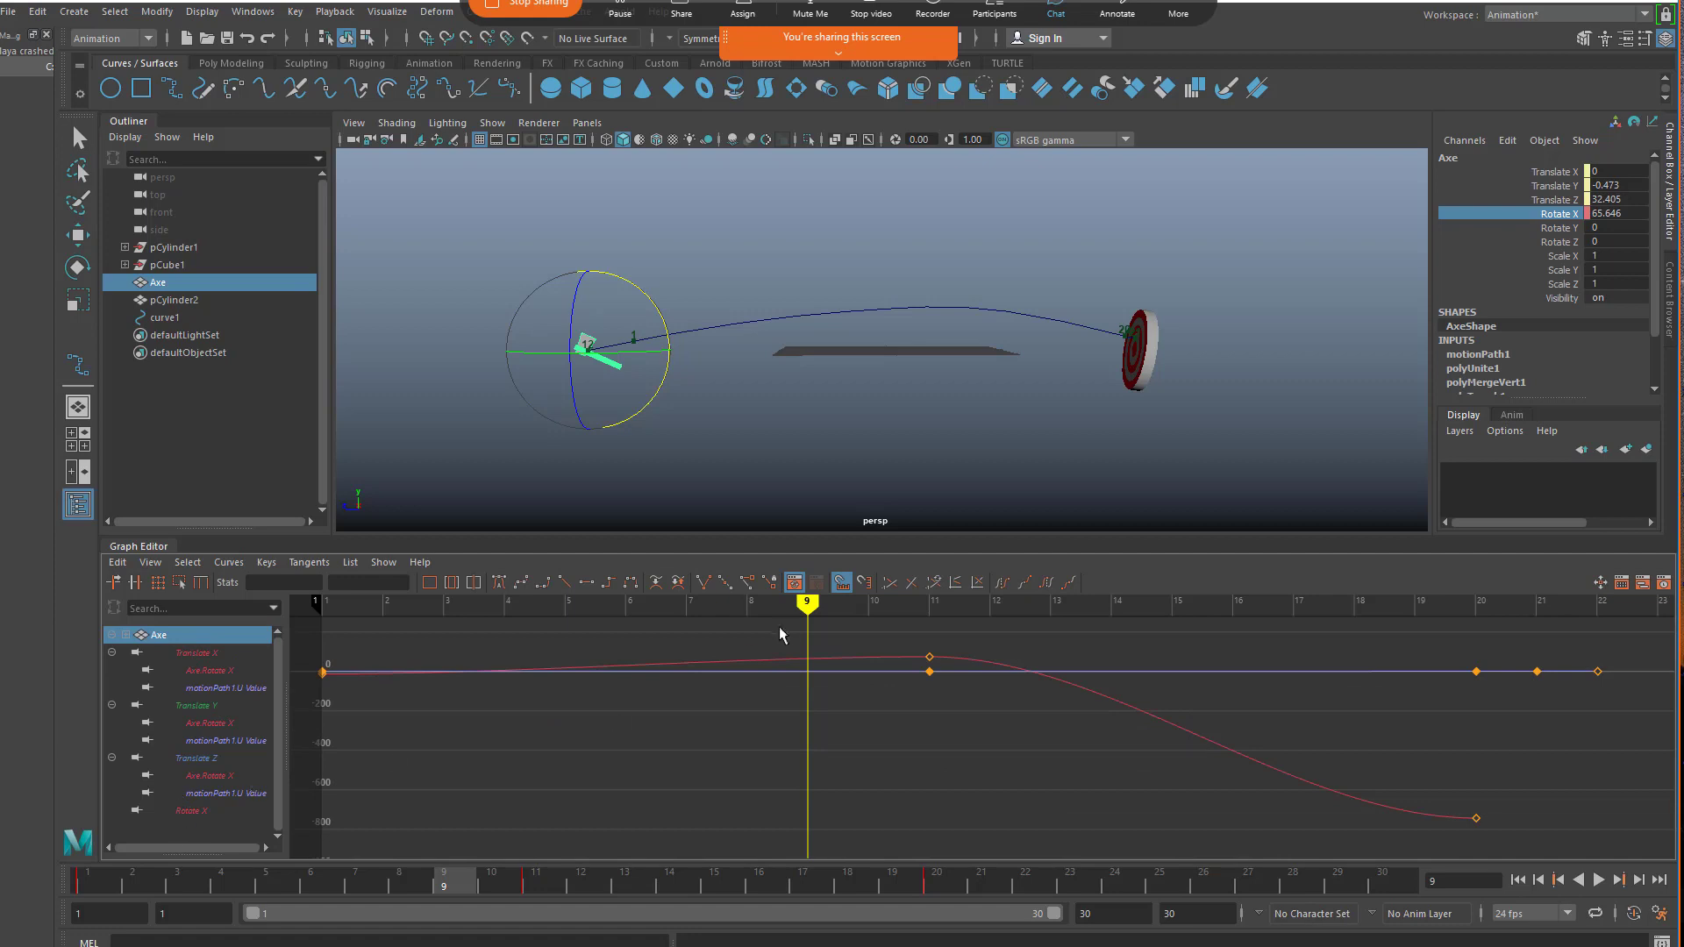
{"action": "key", "text": "alt+v"}
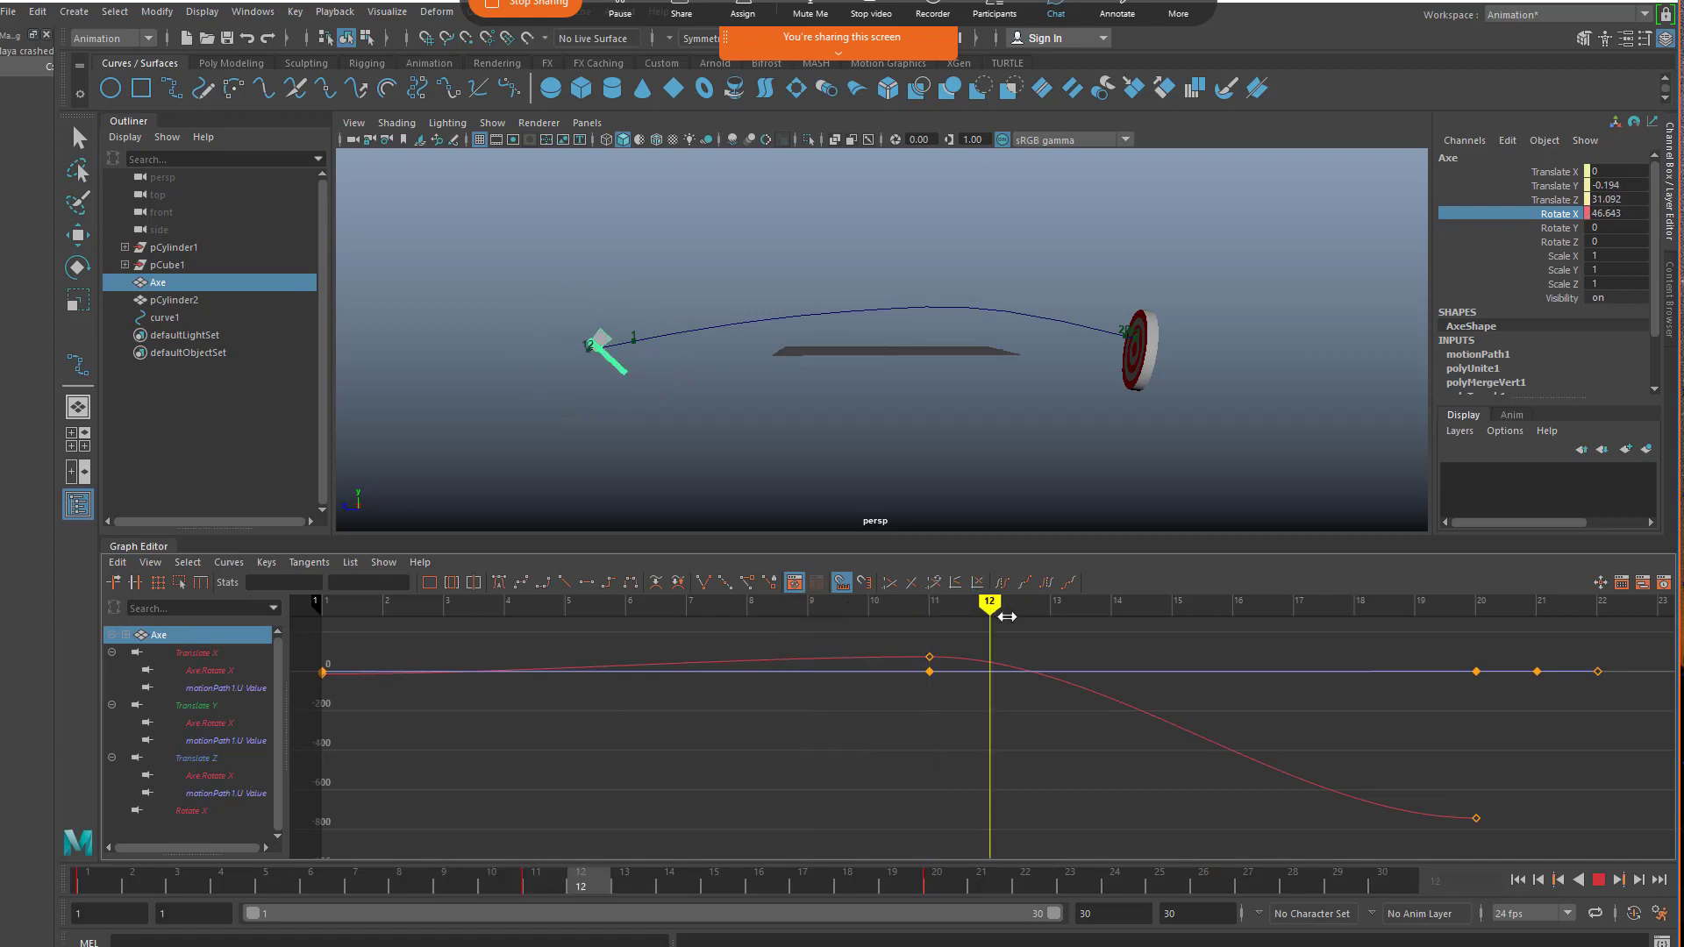
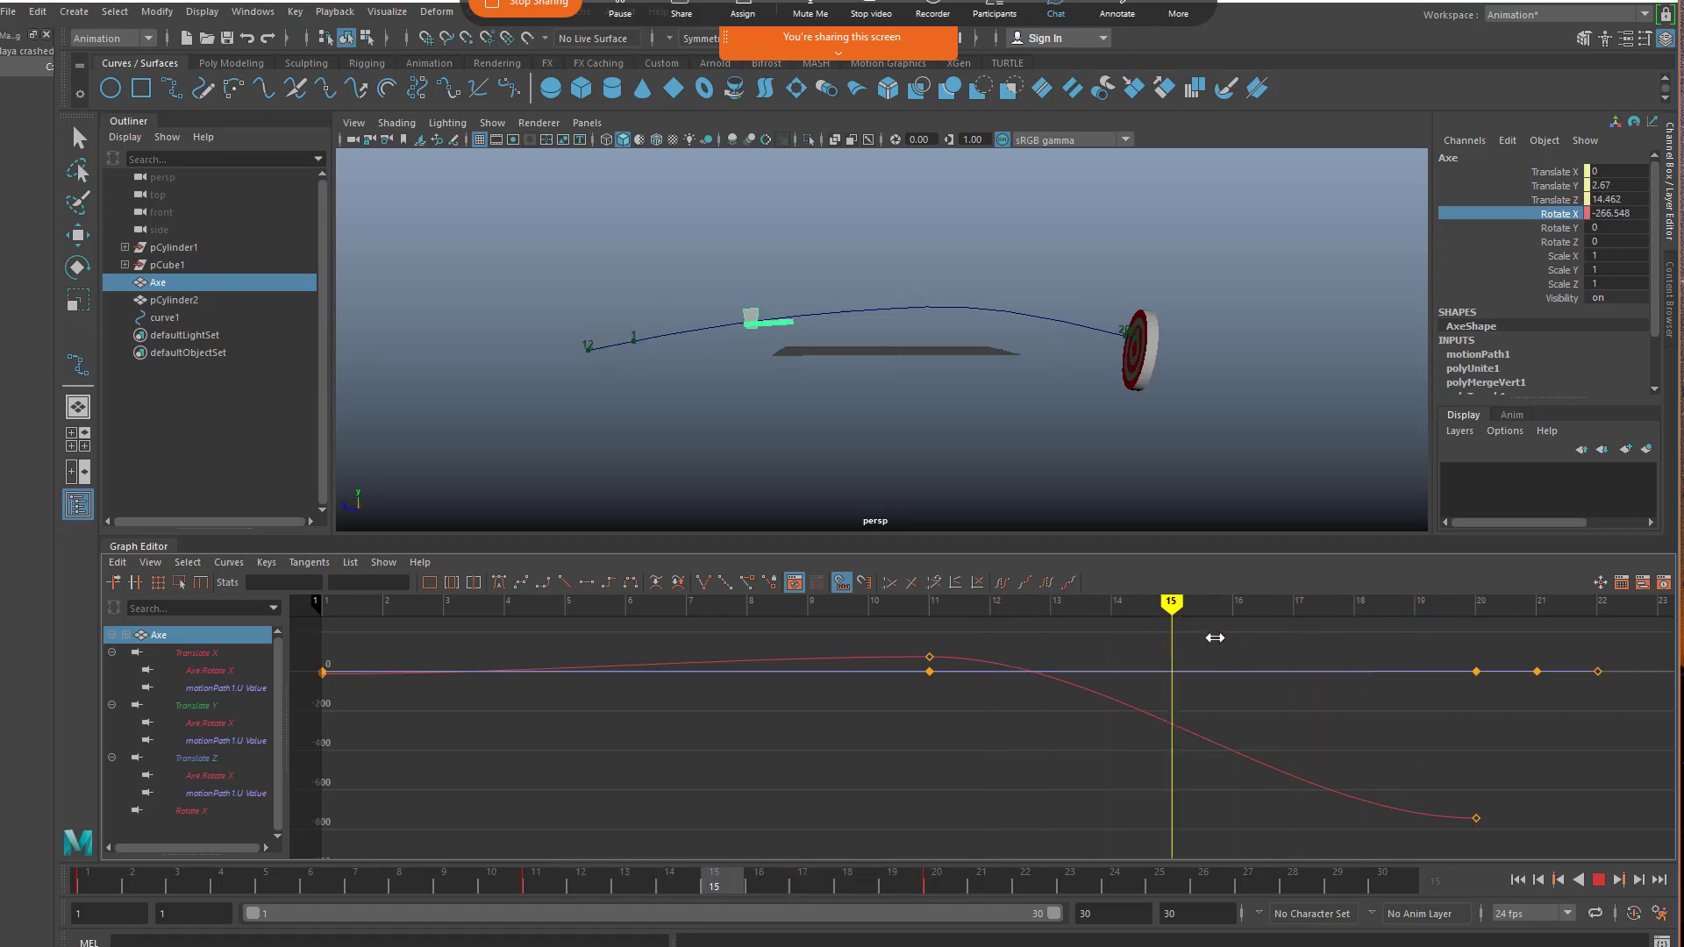
{"action": "key", "text": "Escape"}
- Raise the axe's Rotate X key at frame 20 to about -388 degrees
{"action": "middle_click_drag", "start_coordinate": [1278, 733], "coordinate": [906, 747], "text": "alt"}
{"action": "middle_click_drag", "start_coordinate": [967, 702], "coordinate": [898, 705], "text": "alt"}
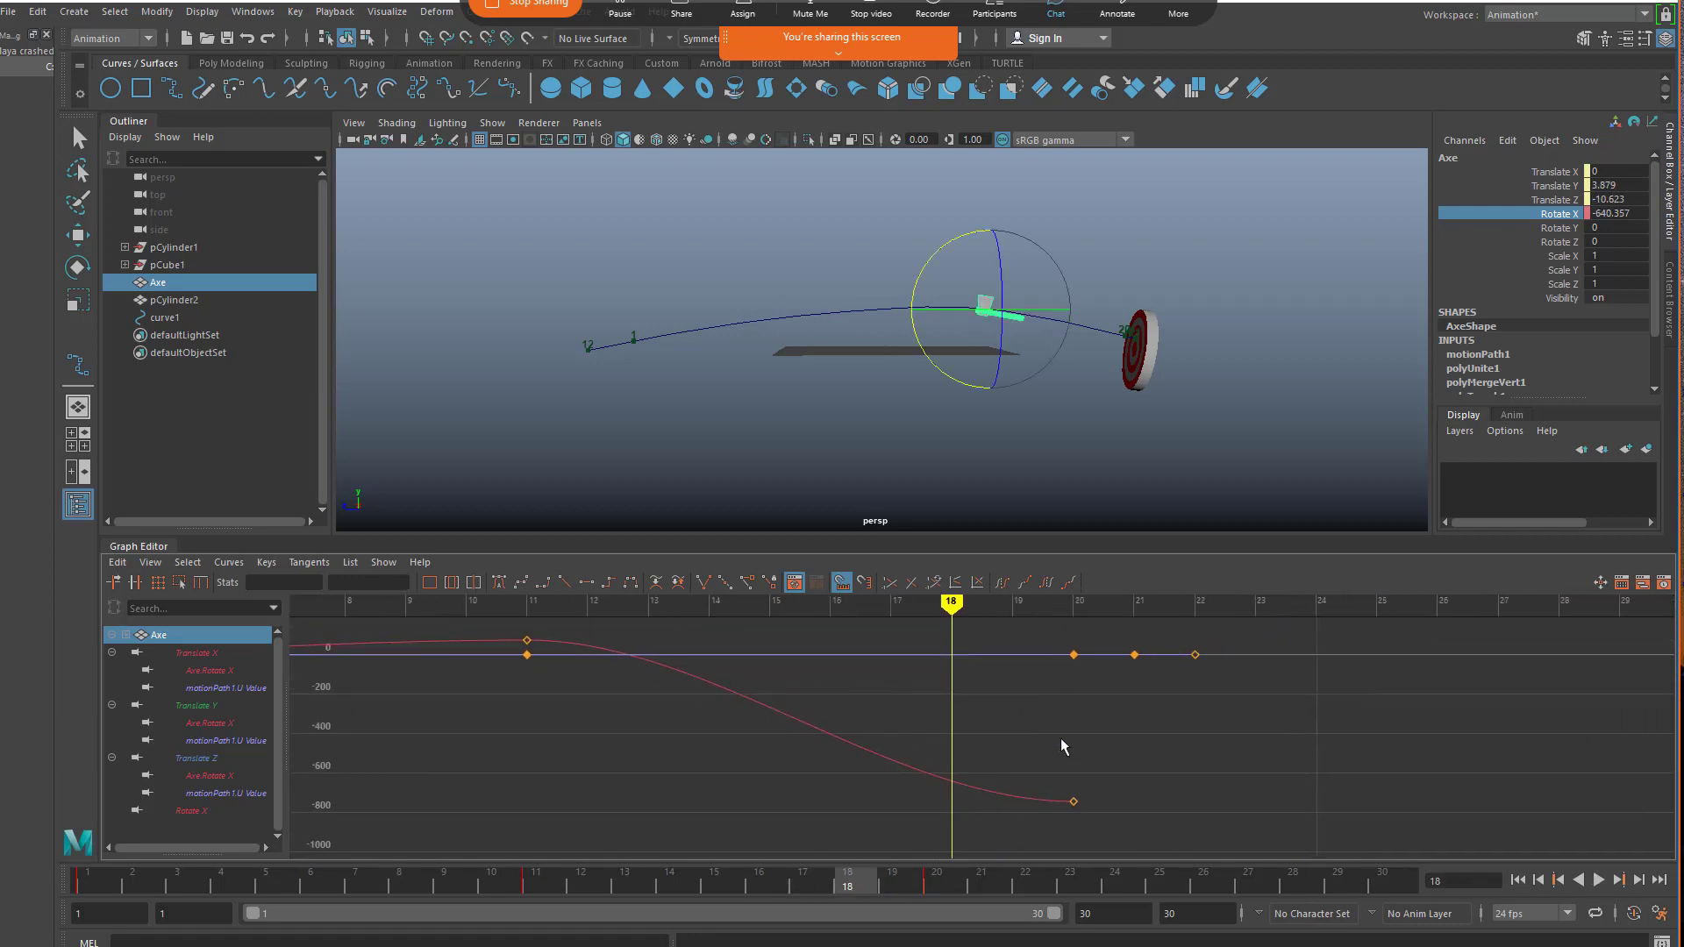
{"action": "left_click", "coordinate": [1074, 801]}
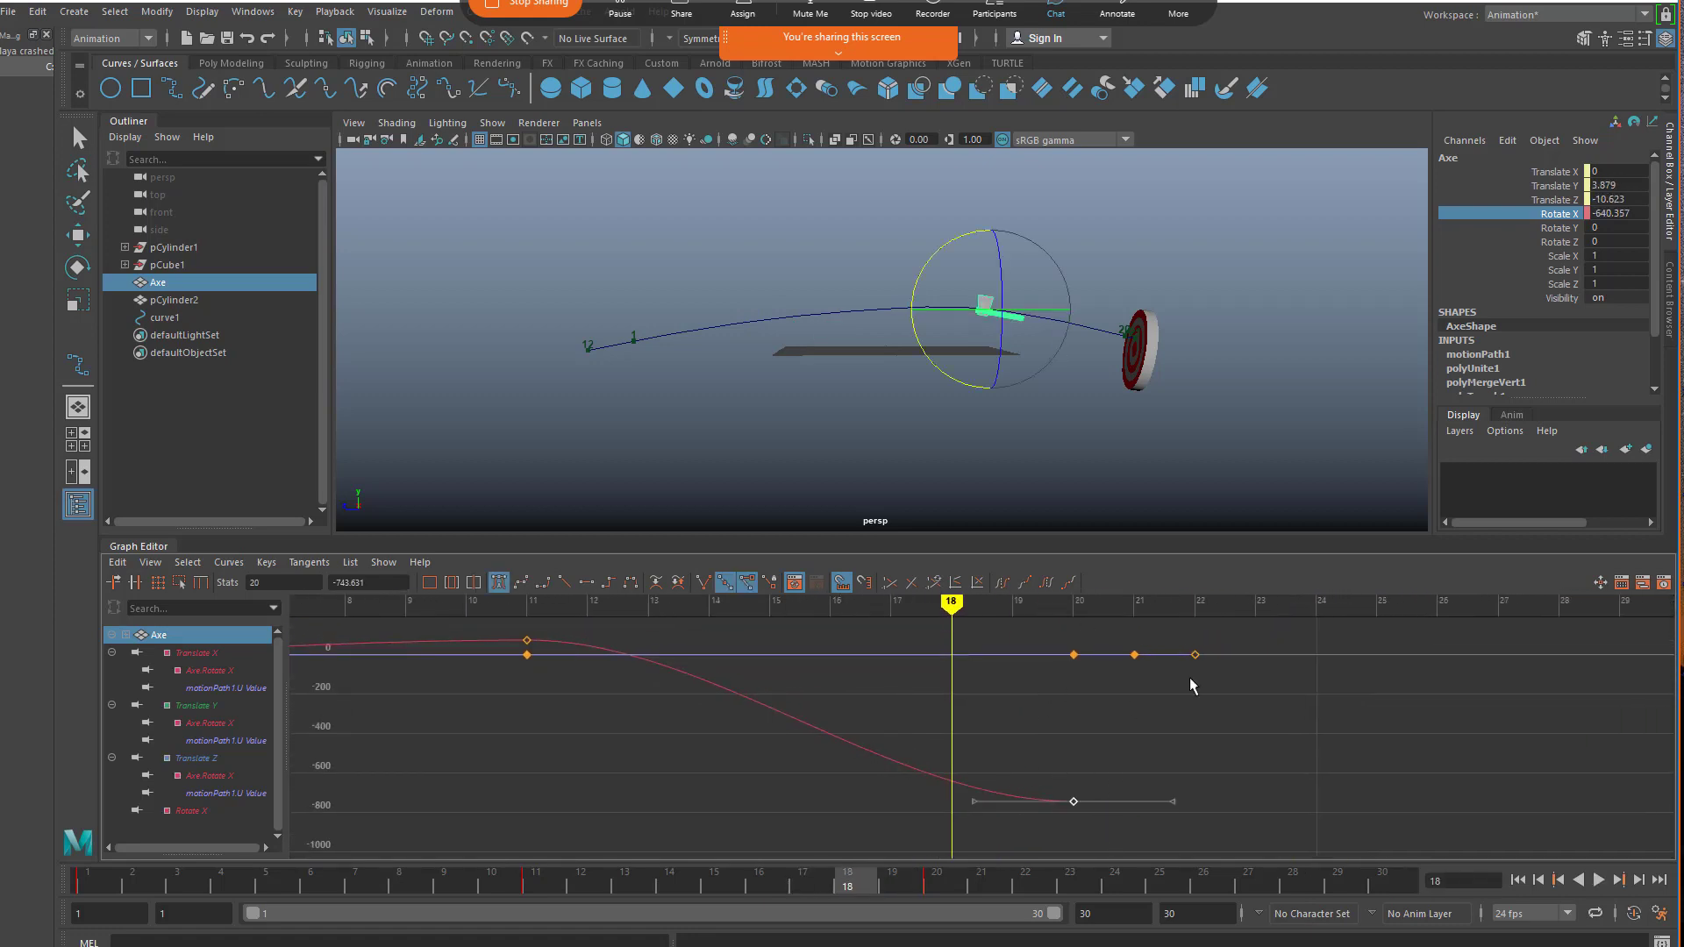
{"action": "double_click", "coordinate": [1635, 211]}
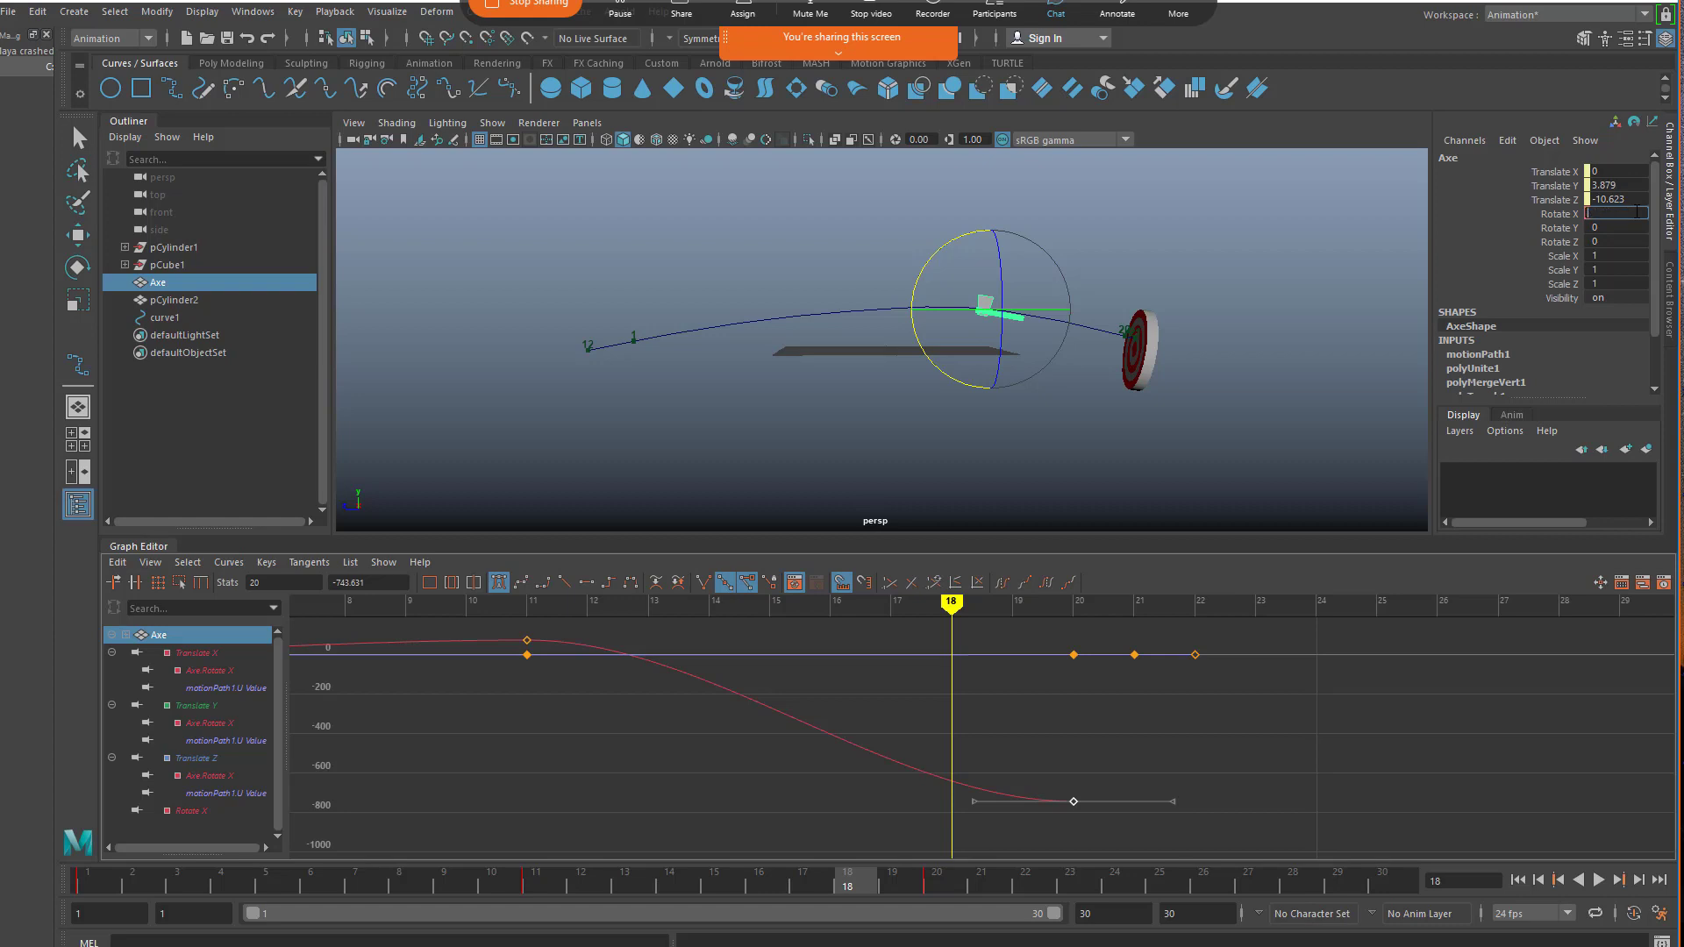
{"action": "key", "text": "Return"}
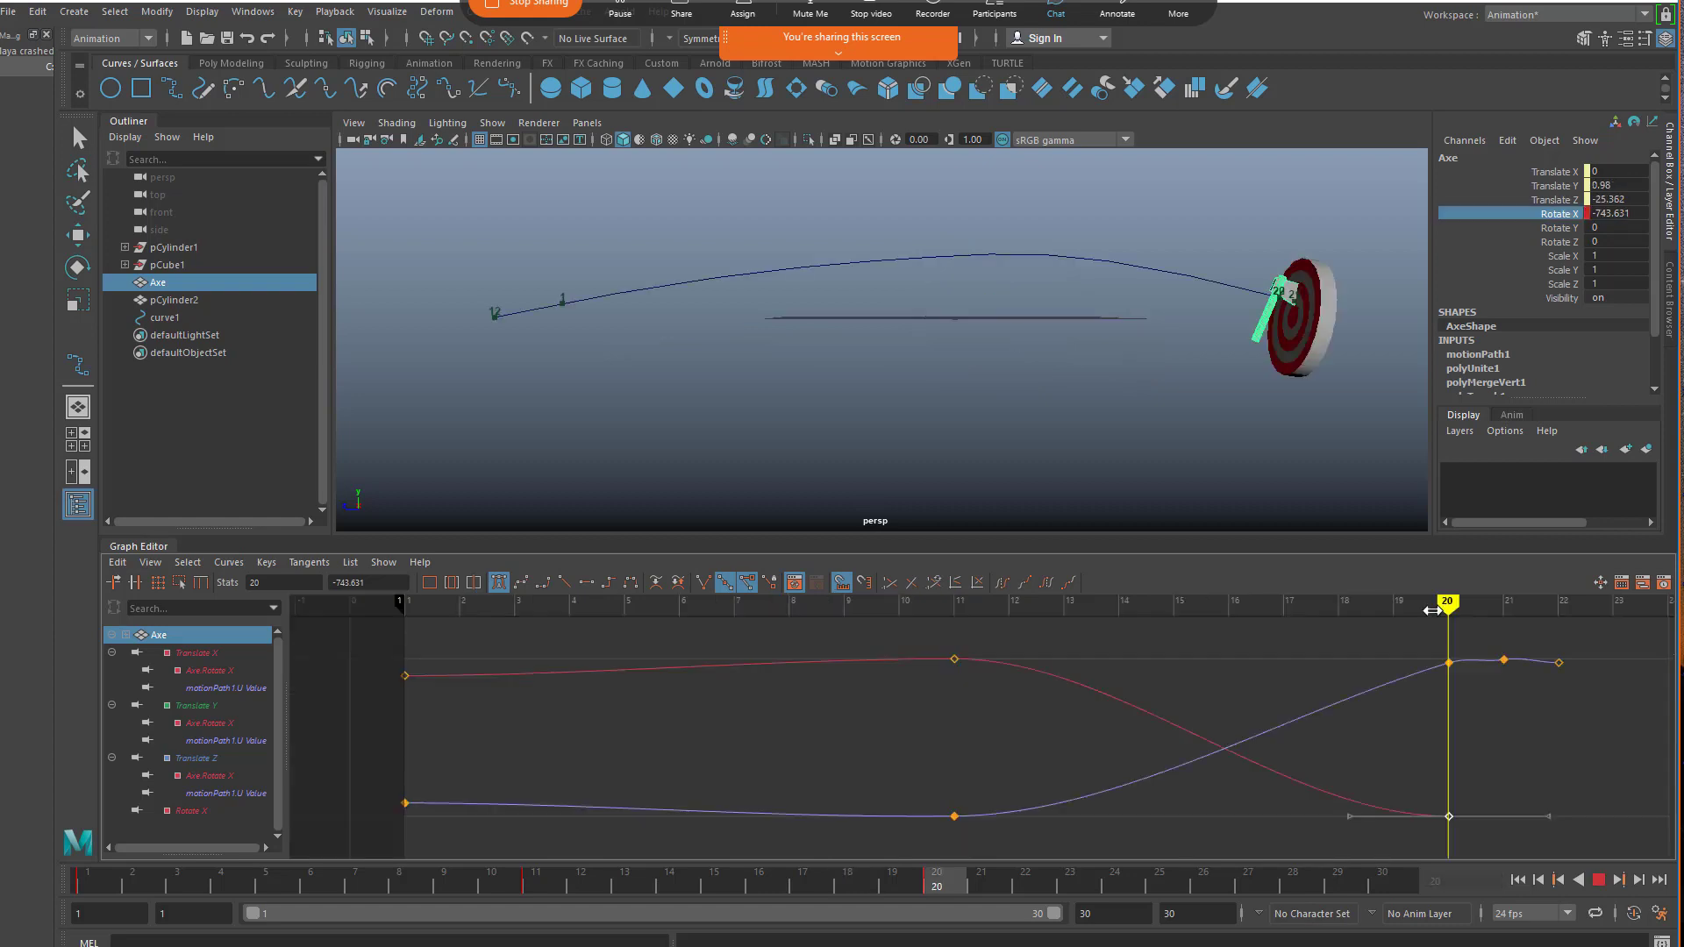
{"action": "left_click_drag", "start_coordinate": [1430, 780], "coordinate": [1489, 829]}
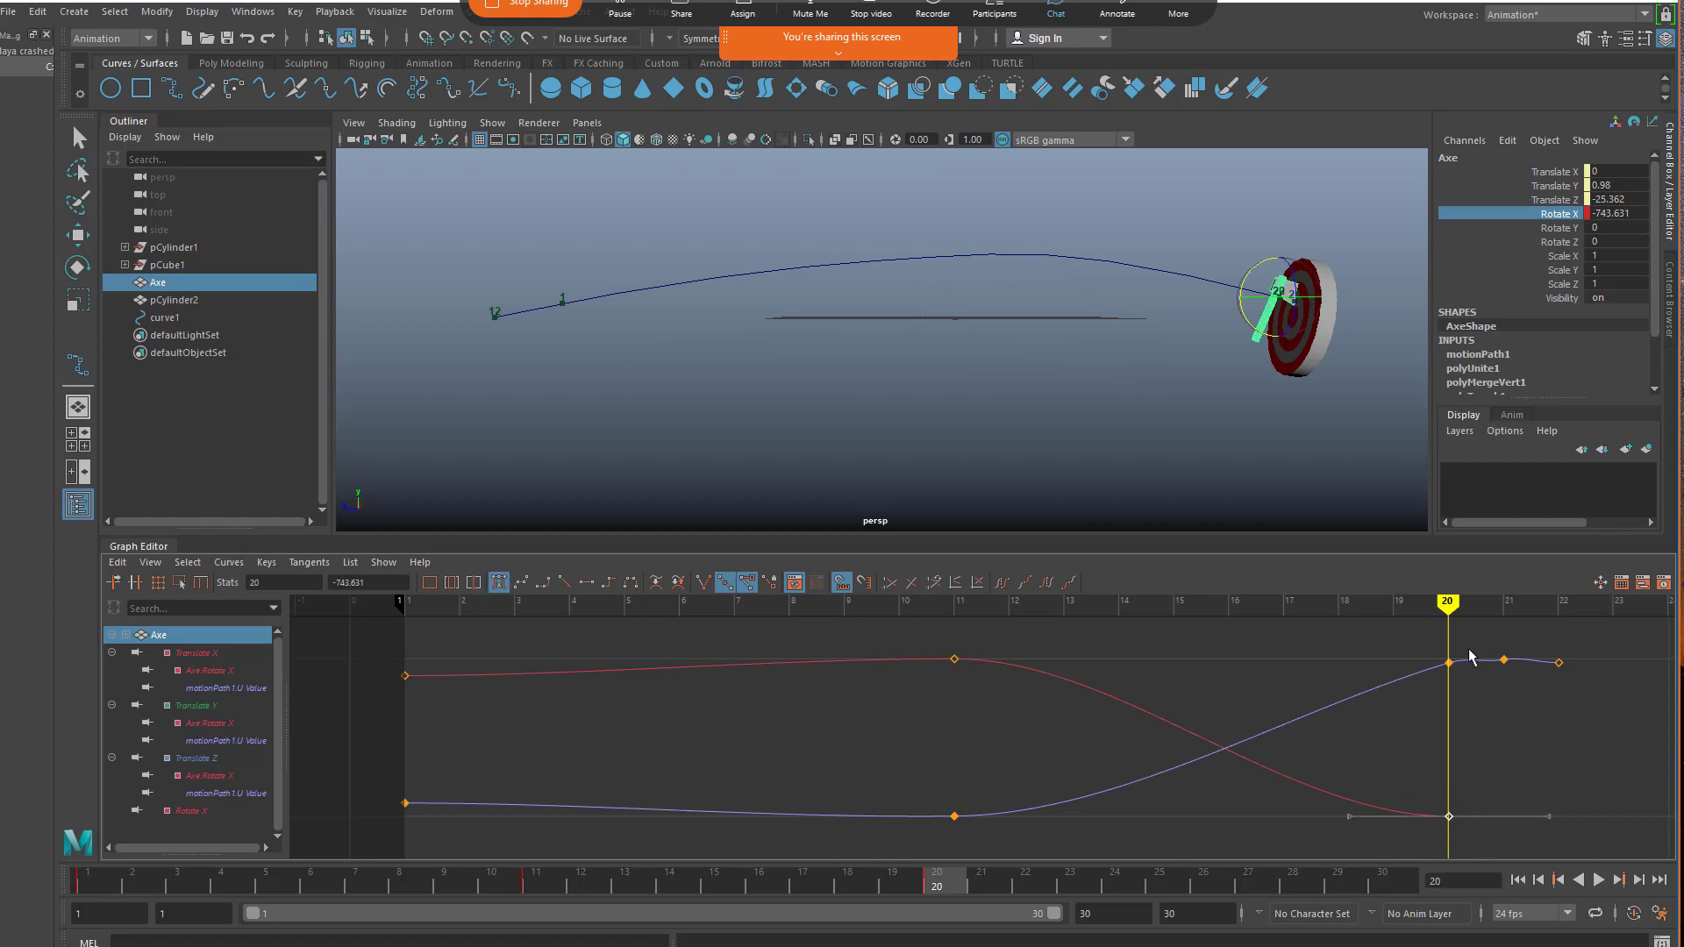
{"action": "middle_click_drag", "start_coordinate": [1433, 795], "coordinate": [1433, 702]}
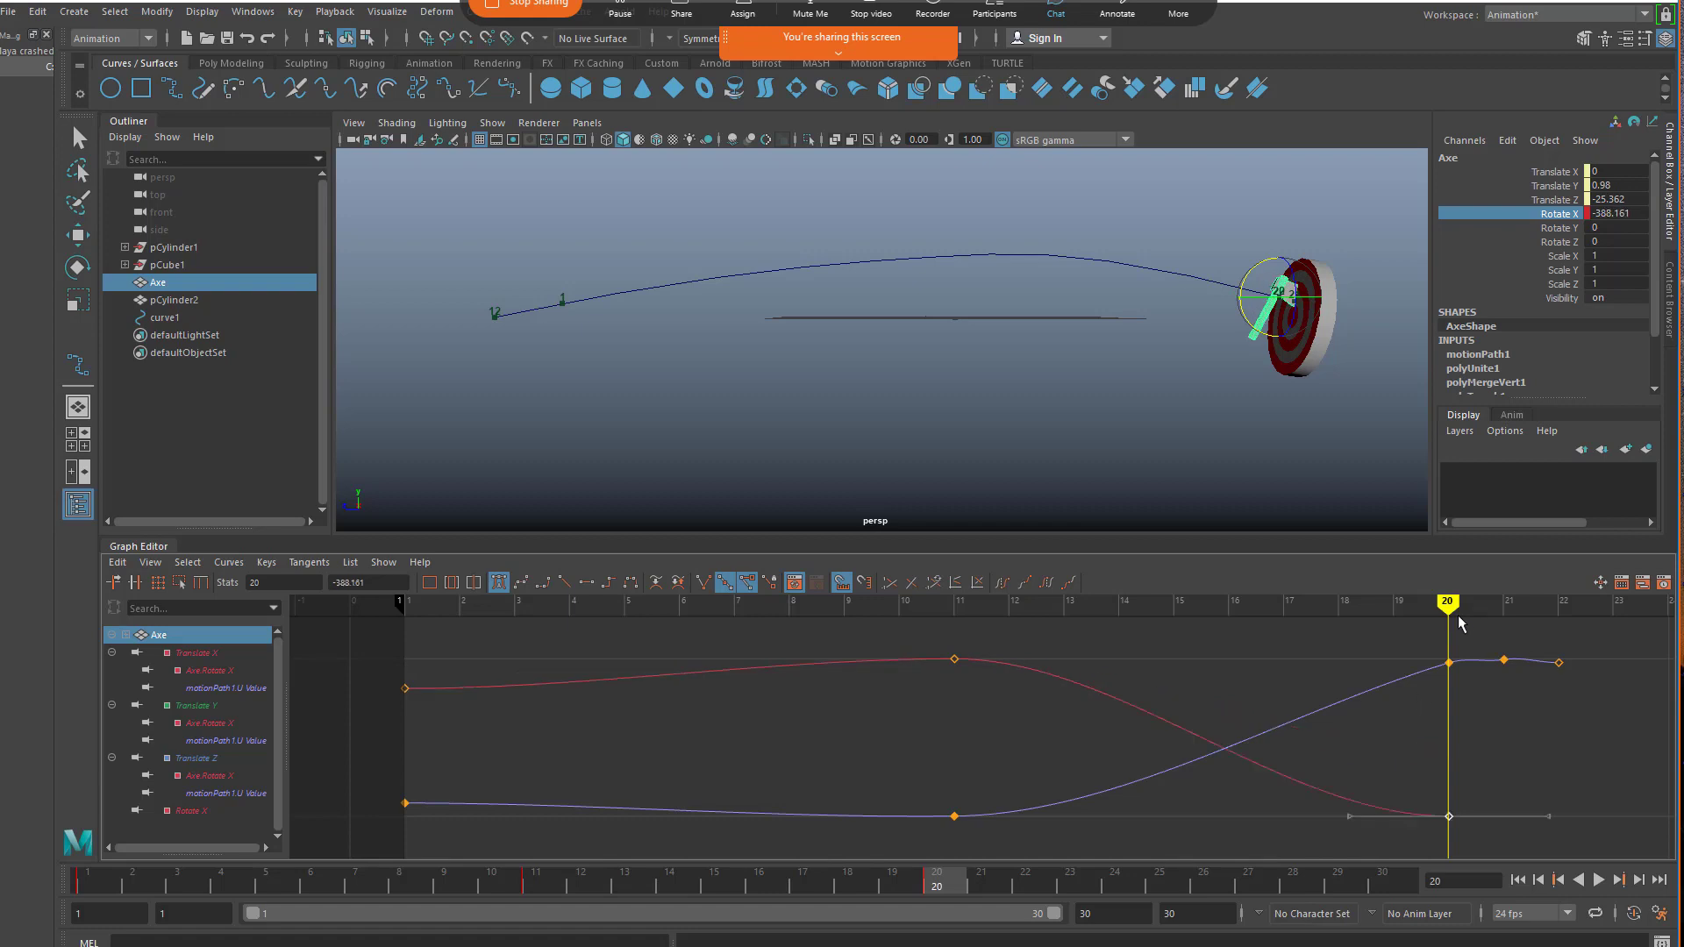
- Ghost the axe from frame 15 and play back the throw to examine its spin along the path
{"action": "mouse_move", "coordinate": [1461, 623]}
{"action": "left_mouse_down"}
{"action": "mouse_move", "coordinate": [1008, 617]}
{"action": "mouse_move", "coordinate": [964, 634]}
{"action": "mouse_move", "coordinate": [1458, 623]}
{"action": "mouse_move", "coordinate": [1006, 623]}
{"action": "mouse_move", "coordinate": [1395, 619]}
{"action": "mouse_move", "coordinate": [1173, 620]}
{"action": "left_mouse_up"}
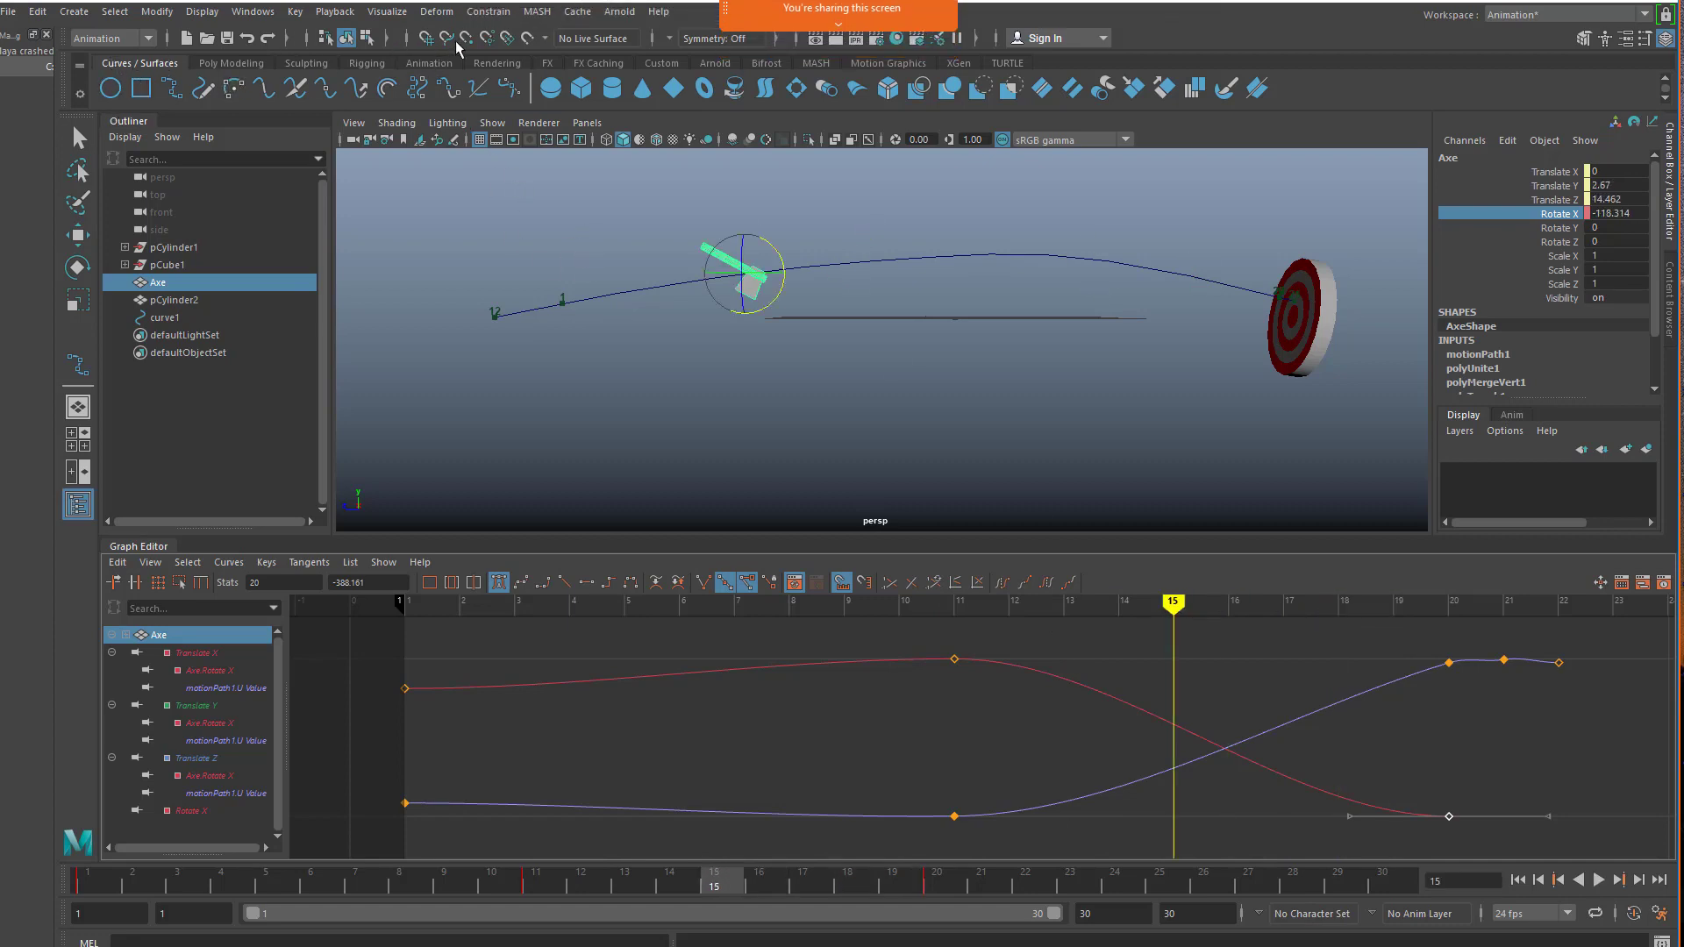
{"action": "left_click", "coordinate": [387, 12]}
{"action": "left_click", "coordinate": [427, 104]}
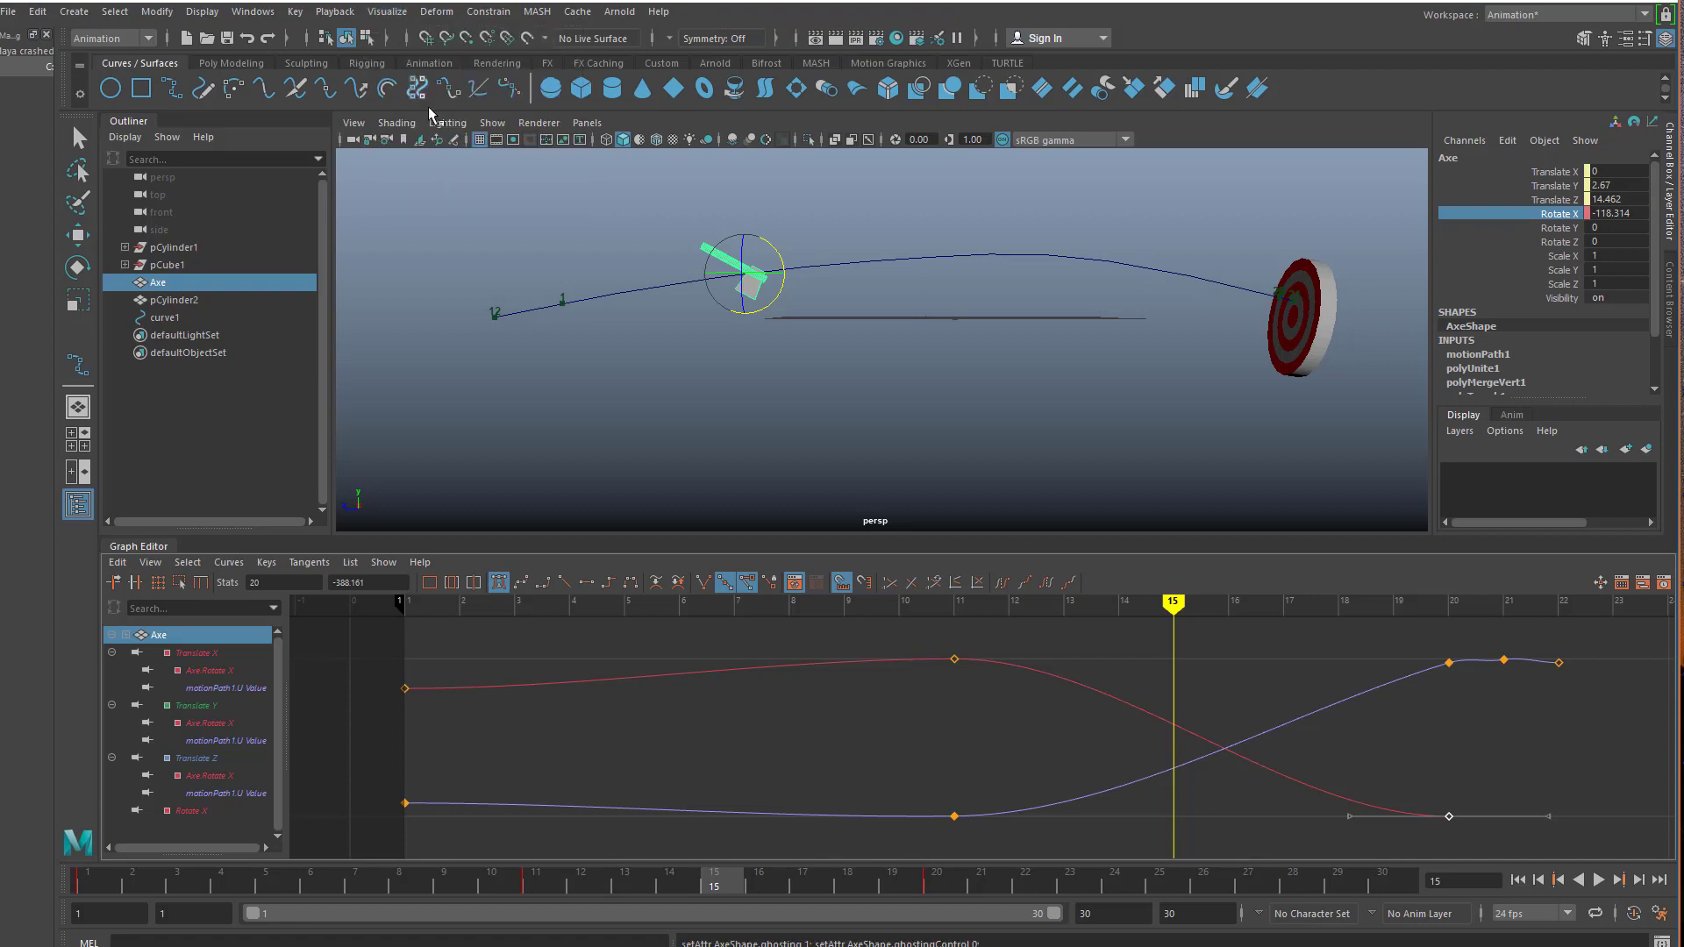
{"action": "scroll", "coordinate": [855, 342], "scroll_direction": "up", "scroll_amount": 3}
{"action": "middle_click_drag", "start_coordinate": [850, 322], "coordinate": [1043, 369], "text": "alt"}
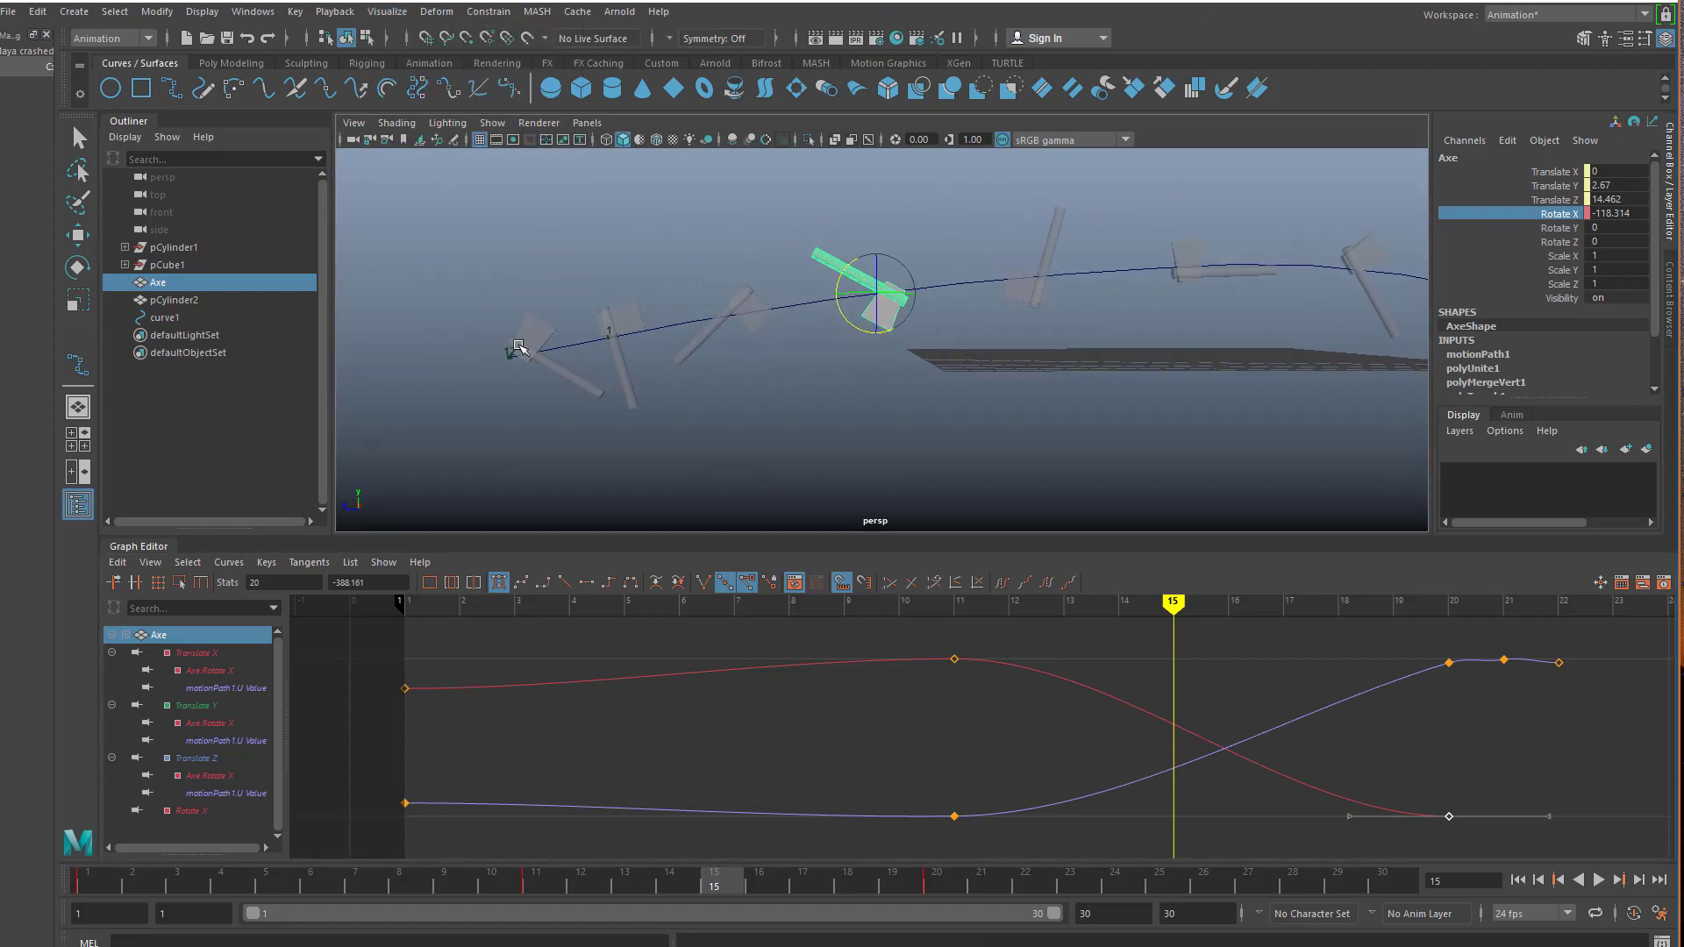
{"action": "left_click_drag", "start_coordinate": [1174, 342], "coordinate": [1030, 299], "text": "alt"}
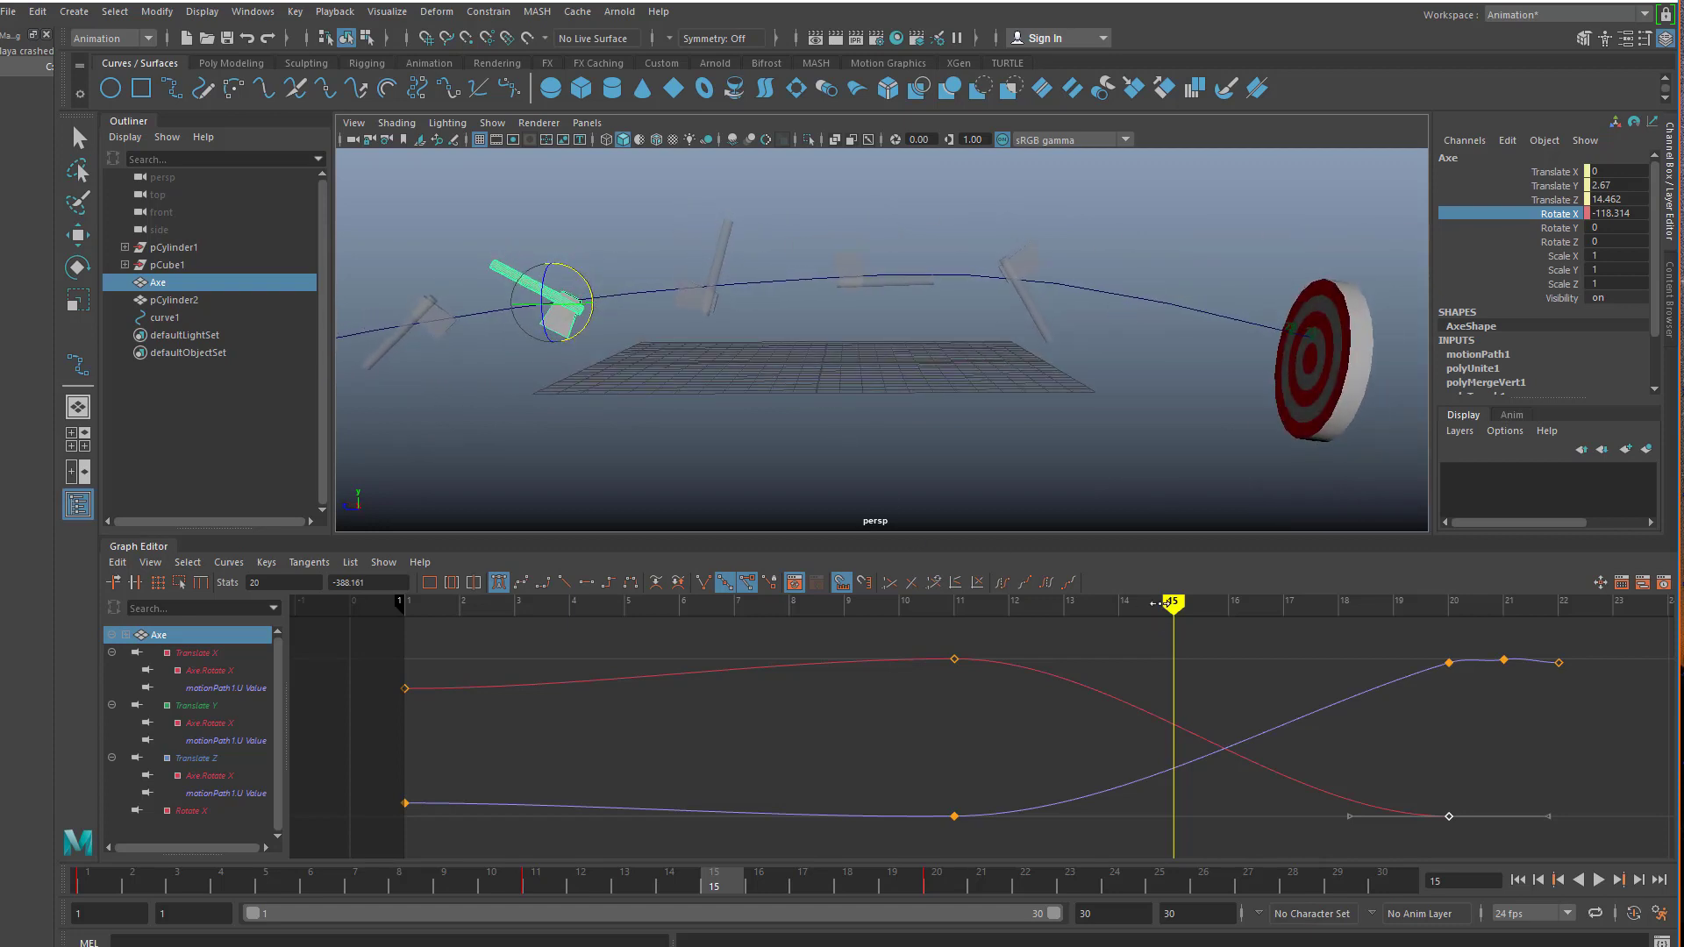
{"action": "key", "text": "alt+v"}
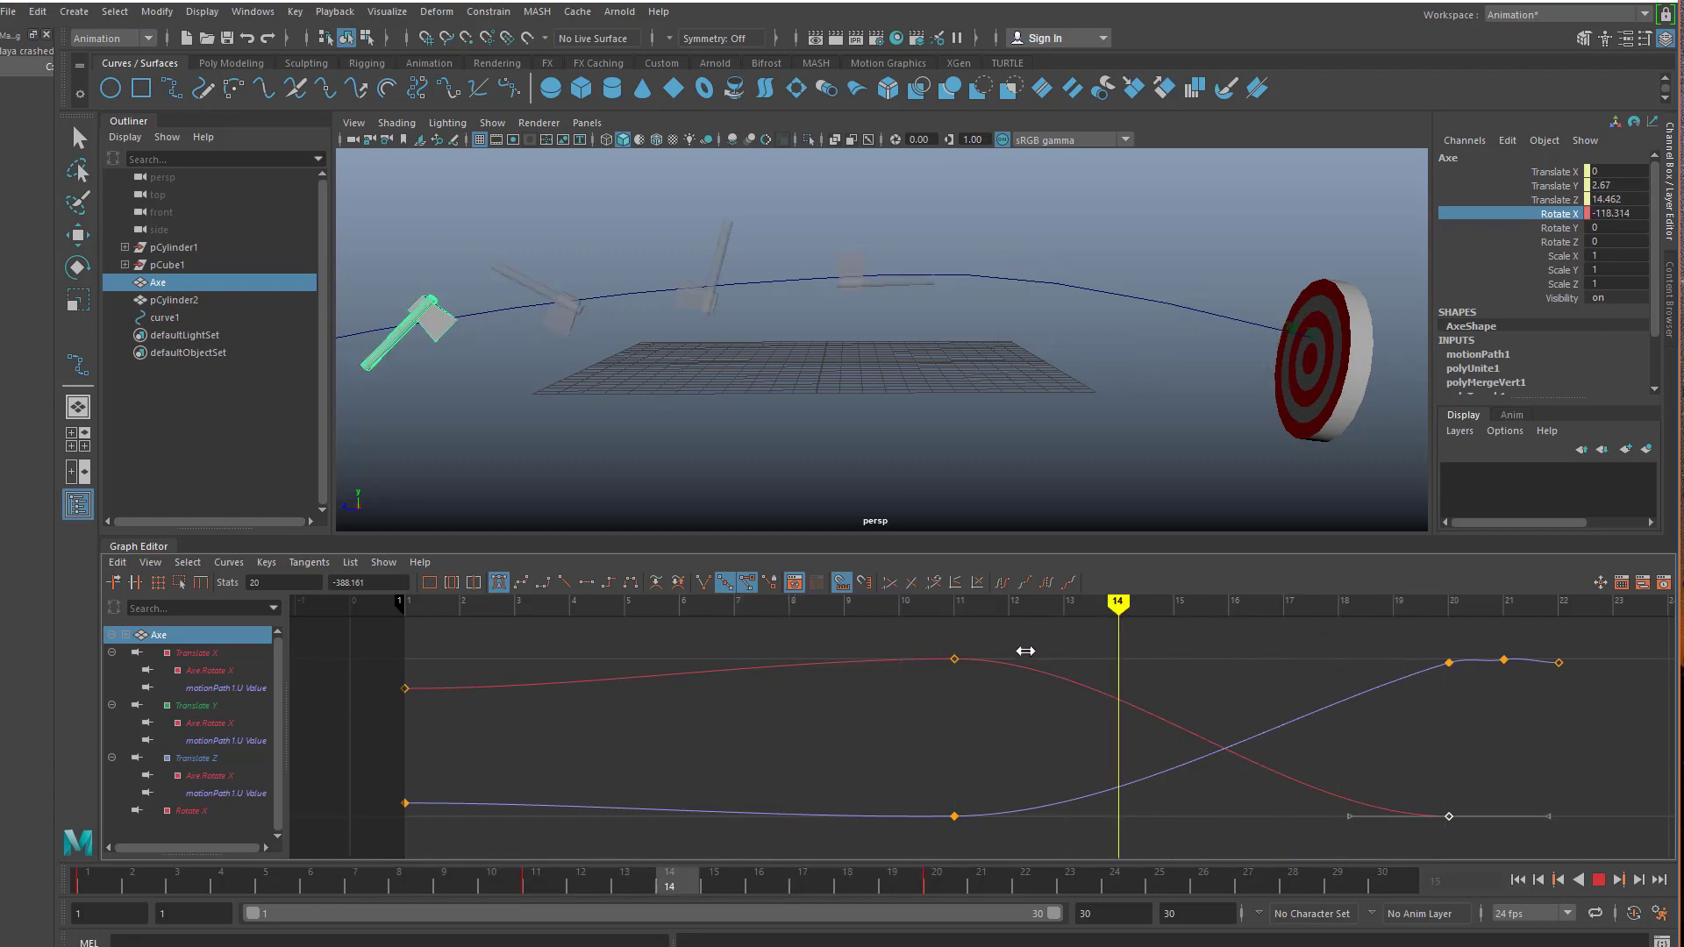
{"action": "key", "text": "alt+v"}
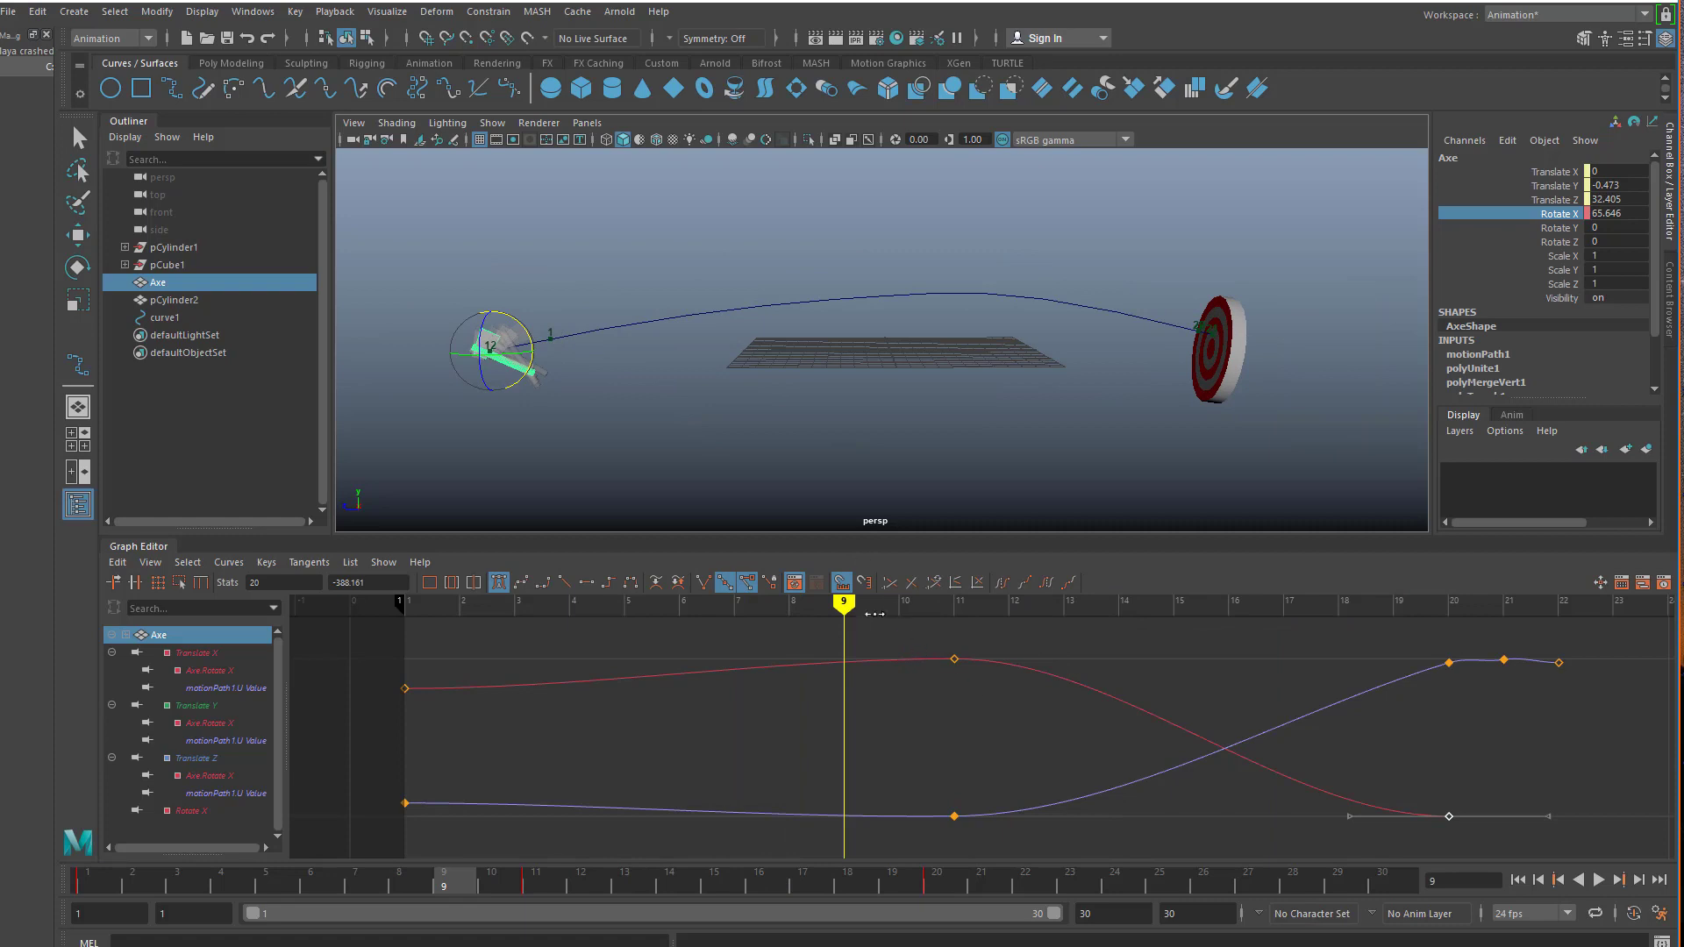
- At frame 21, rotate the axe slightly in the target to Rotate X -390.4 and key only that channel
{"action": "left_click_drag", "start_coordinate": [875, 614], "coordinate": [1447, 614]}
{"action": "left_click_drag", "start_coordinate": [1278, 357], "coordinate": [1093, 364], "text": "alt"}
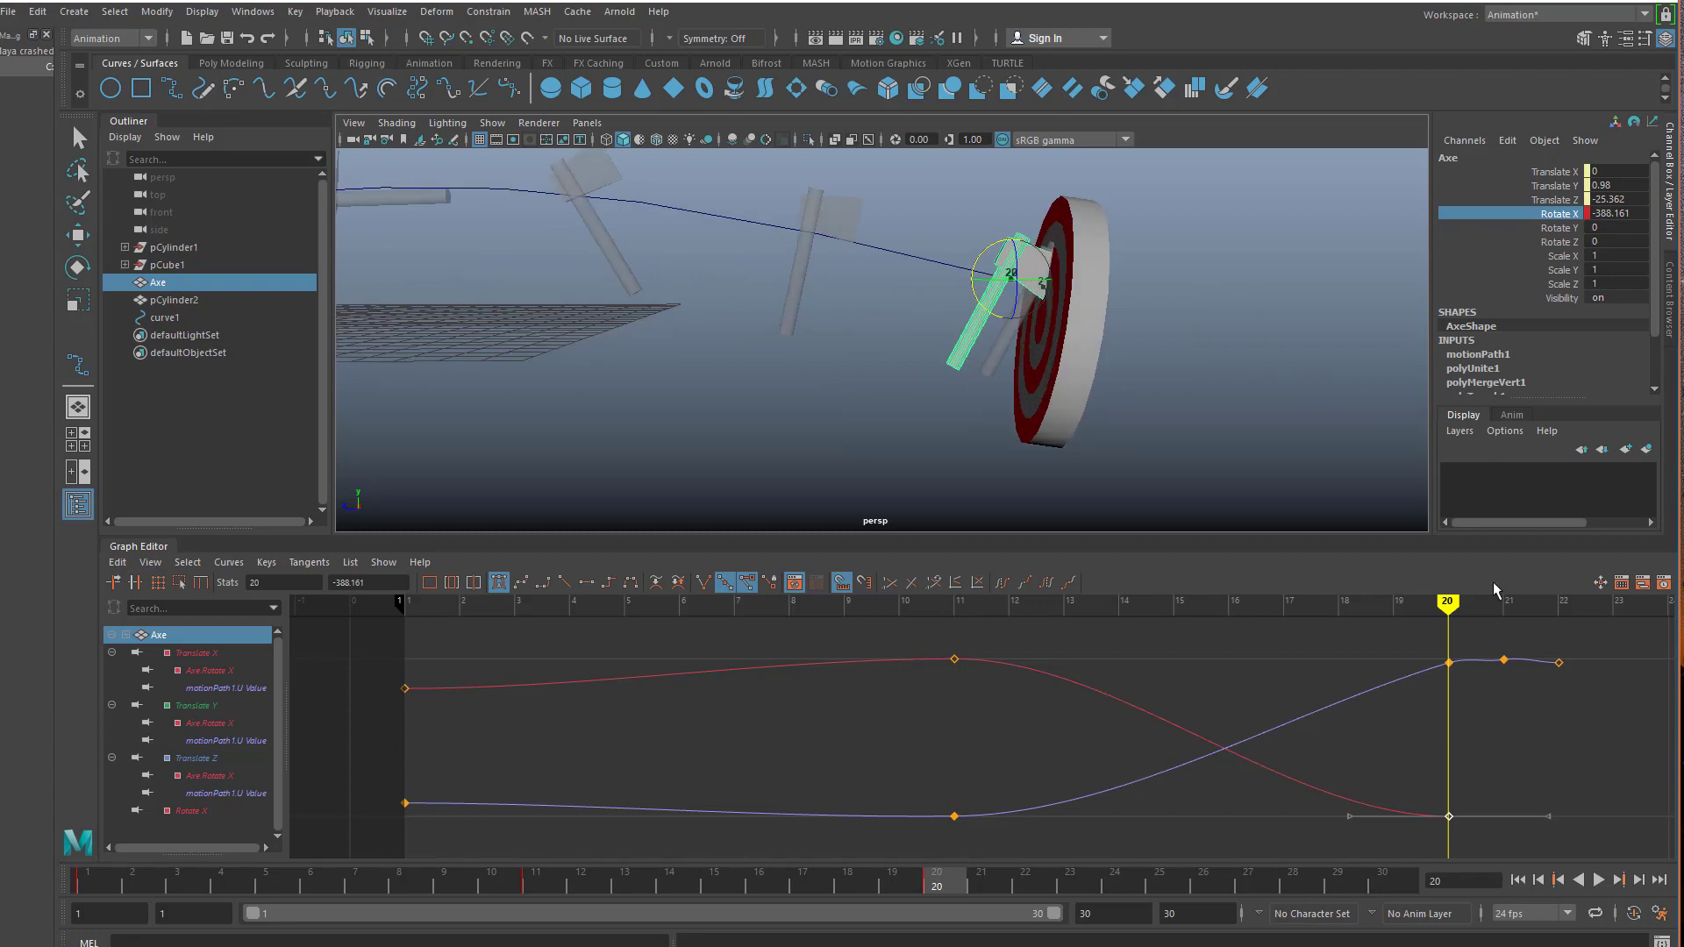
{"action": "left_click_drag", "start_coordinate": [1460, 609], "coordinate": [1503, 609]}
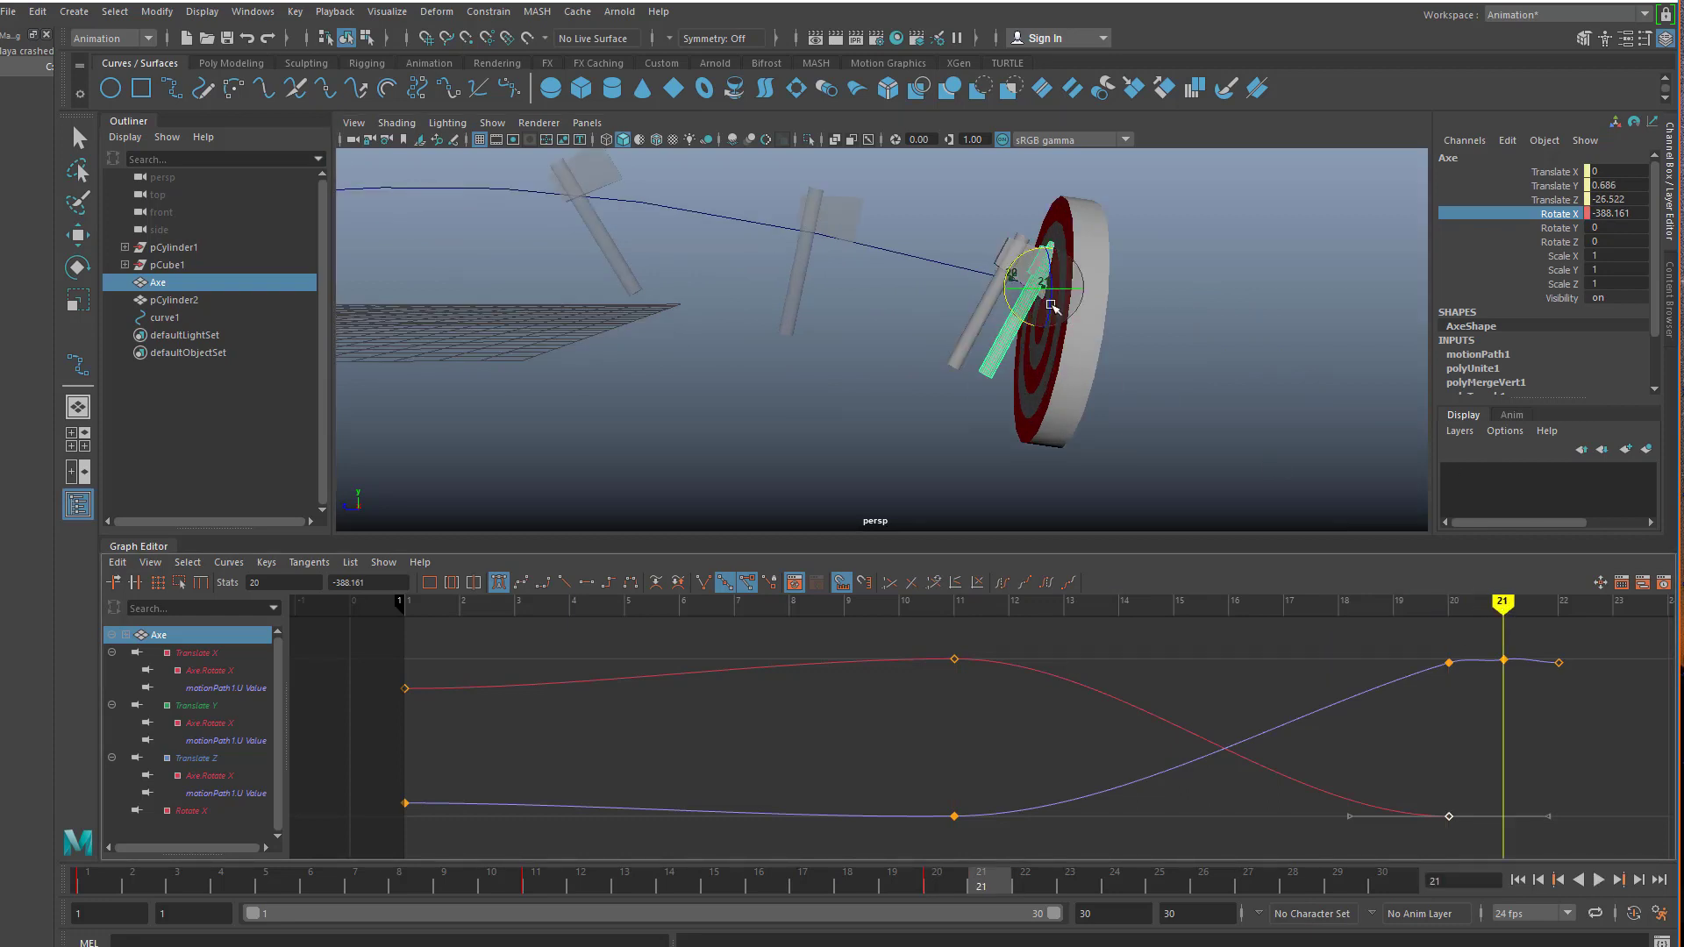
{"action": "scroll", "coordinate": [864, 399], "scroll_direction": "up", "scroll_amount": 5}
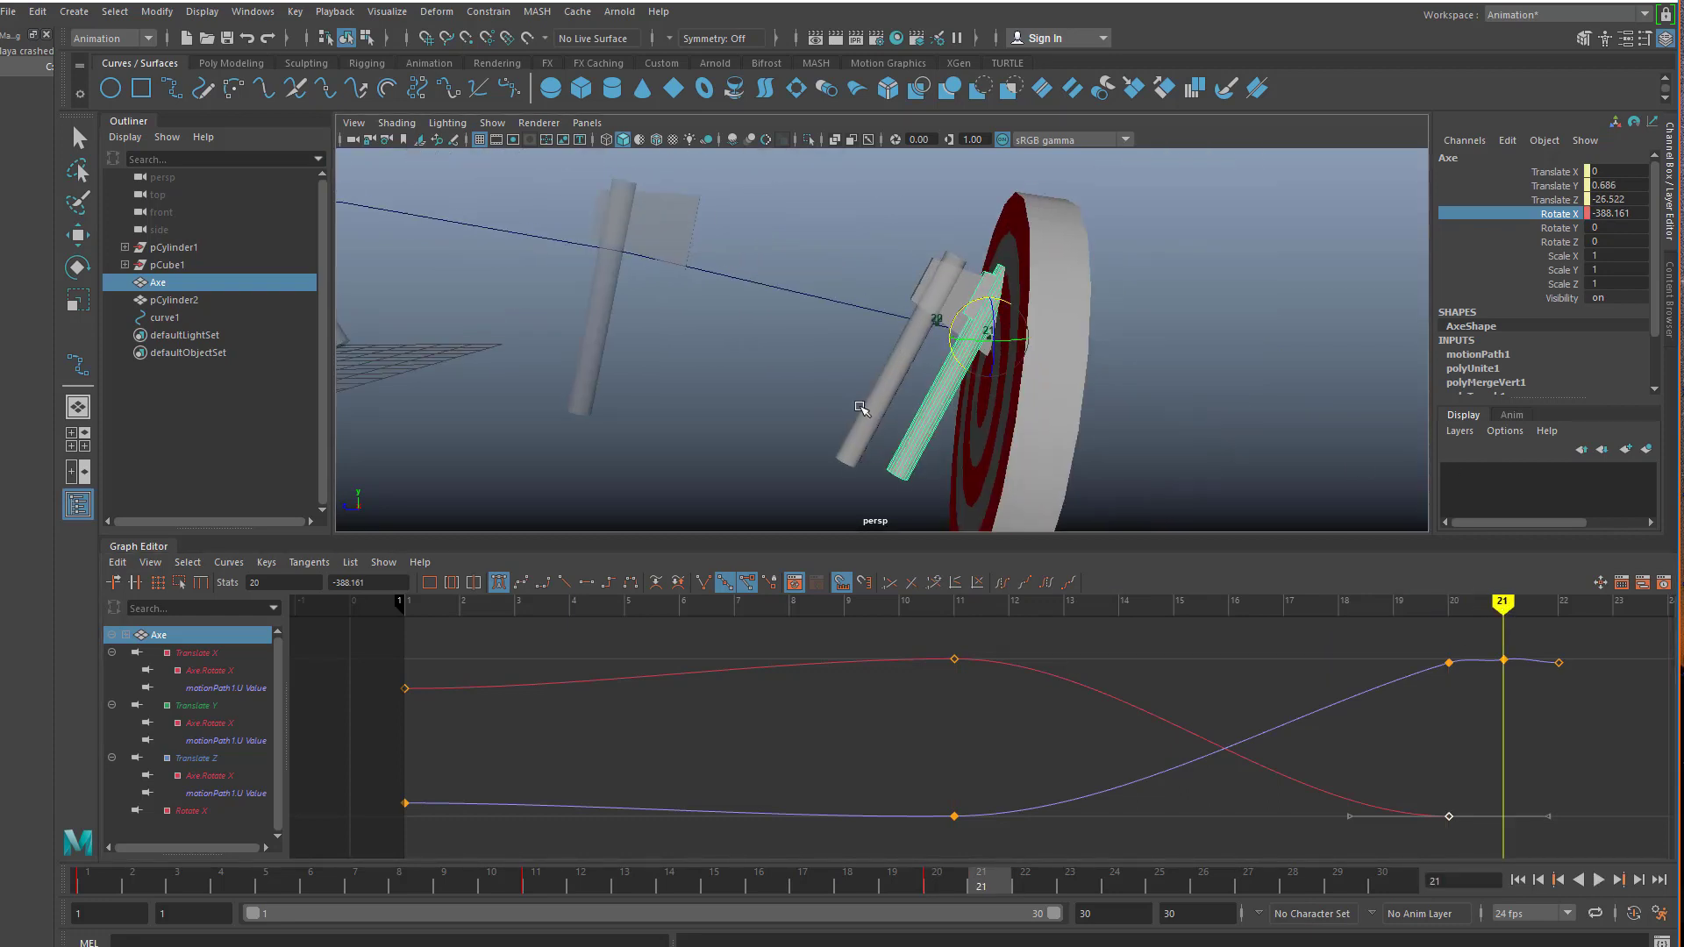
{"action": "scroll", "coordinate": [855, 403], "scroll_direction": "up", "scroll_amount": 2}
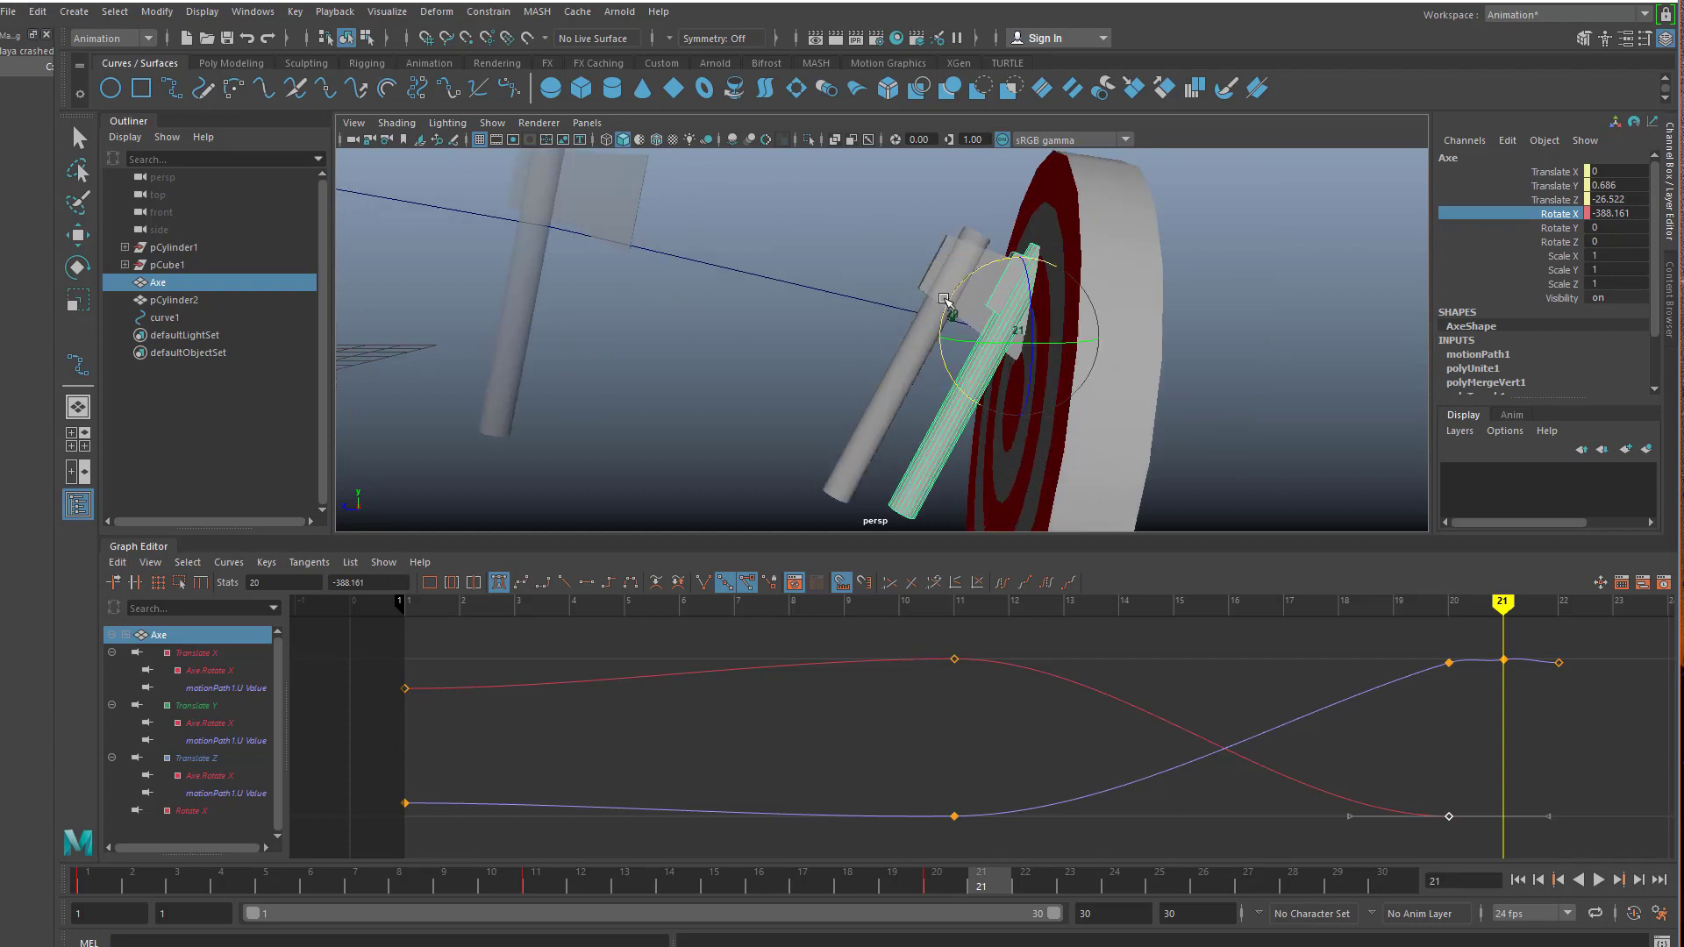
{"action": "left_click_drag", "start_coordinate": [947, 297], "coordinate": [949, 296]}
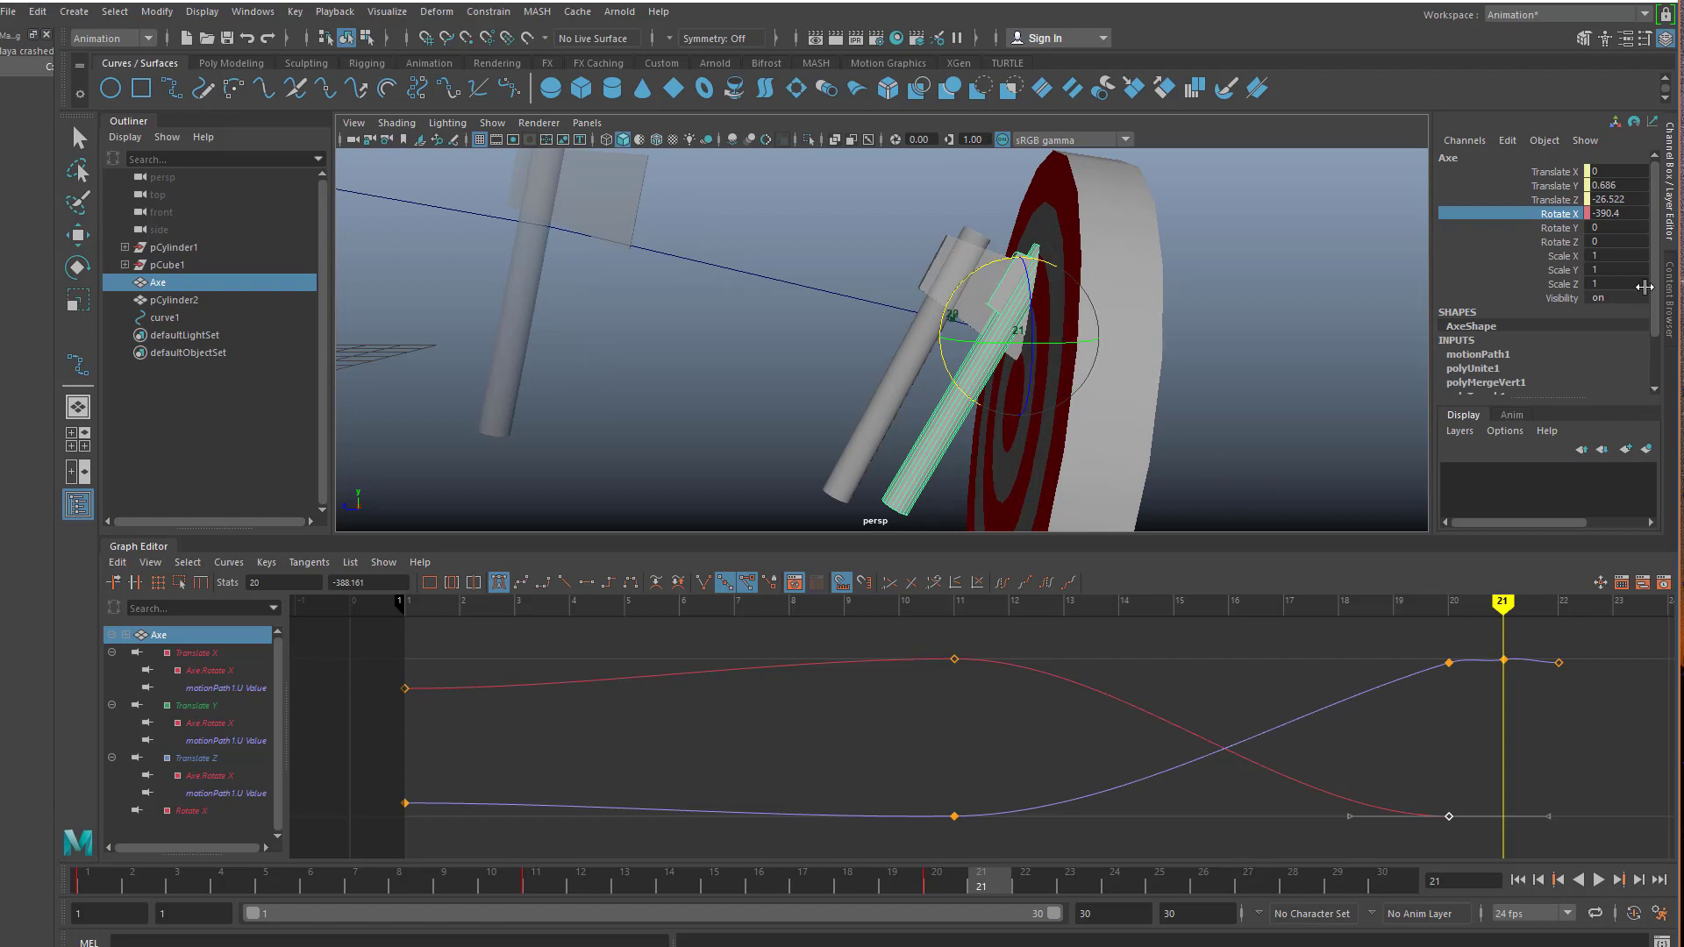
{"action": "right_click", "coordinate": [1564, 216]}
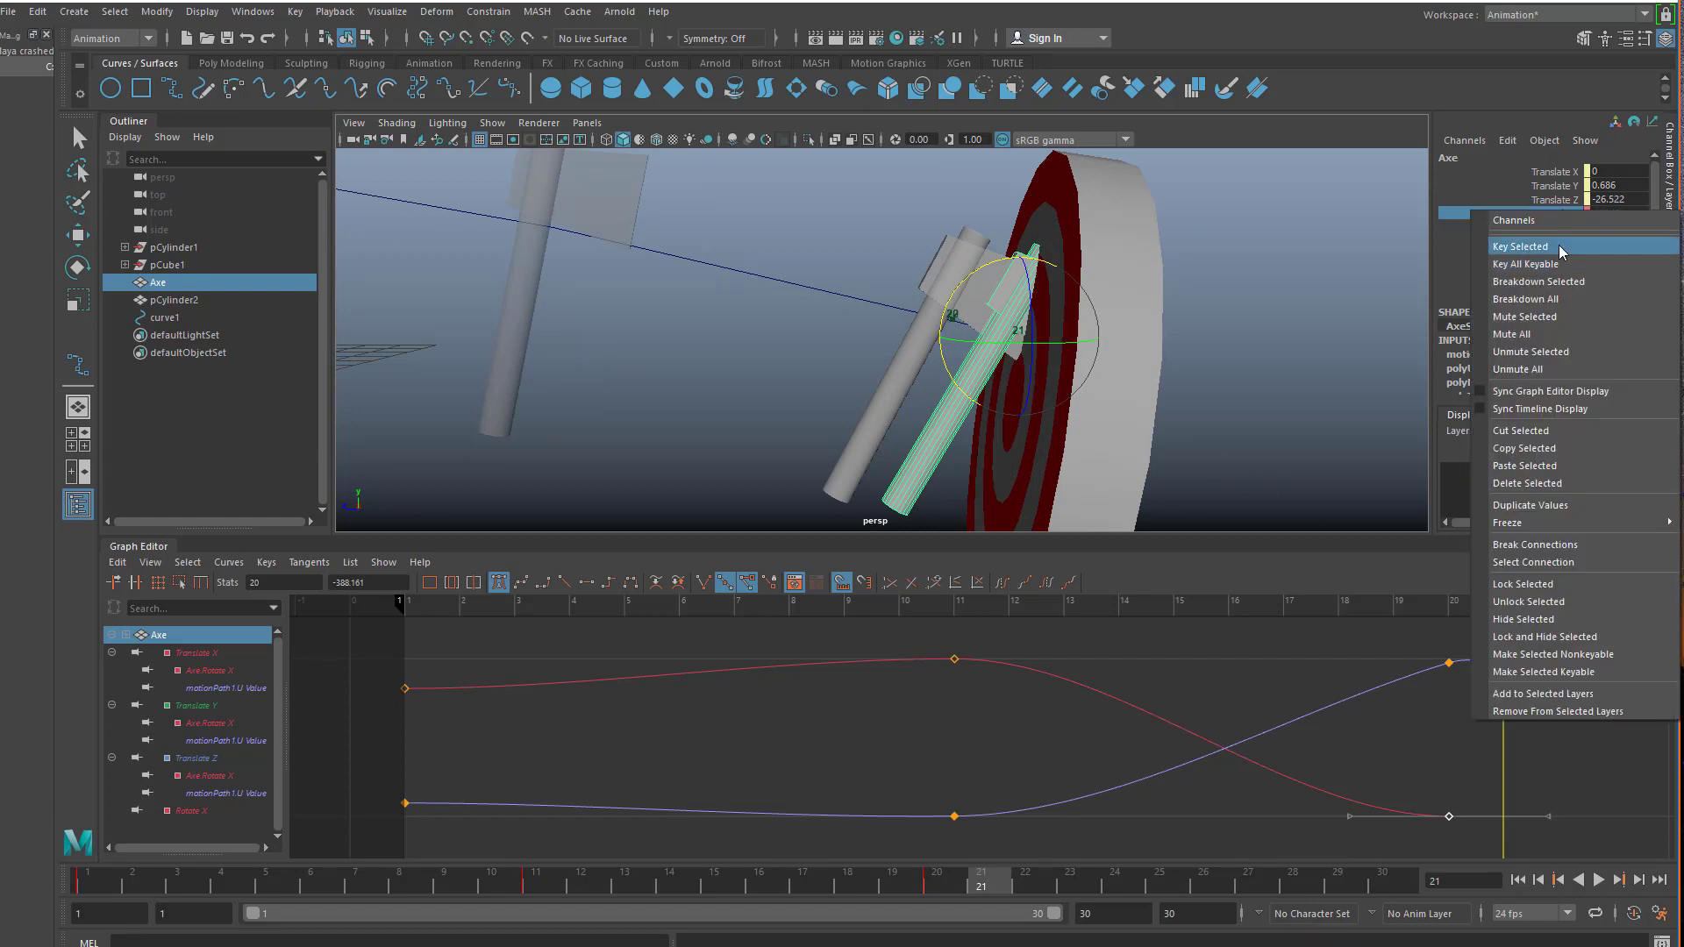
{"action": "left_click", "coordinate": [1563, 249]}
- At frame 22, rotate the axe back to Rotate X of about -376 and key that channel
{"action": "left_click_drag", "start_coordinate": [1507, 601], "coordinate": [1558, 602]}
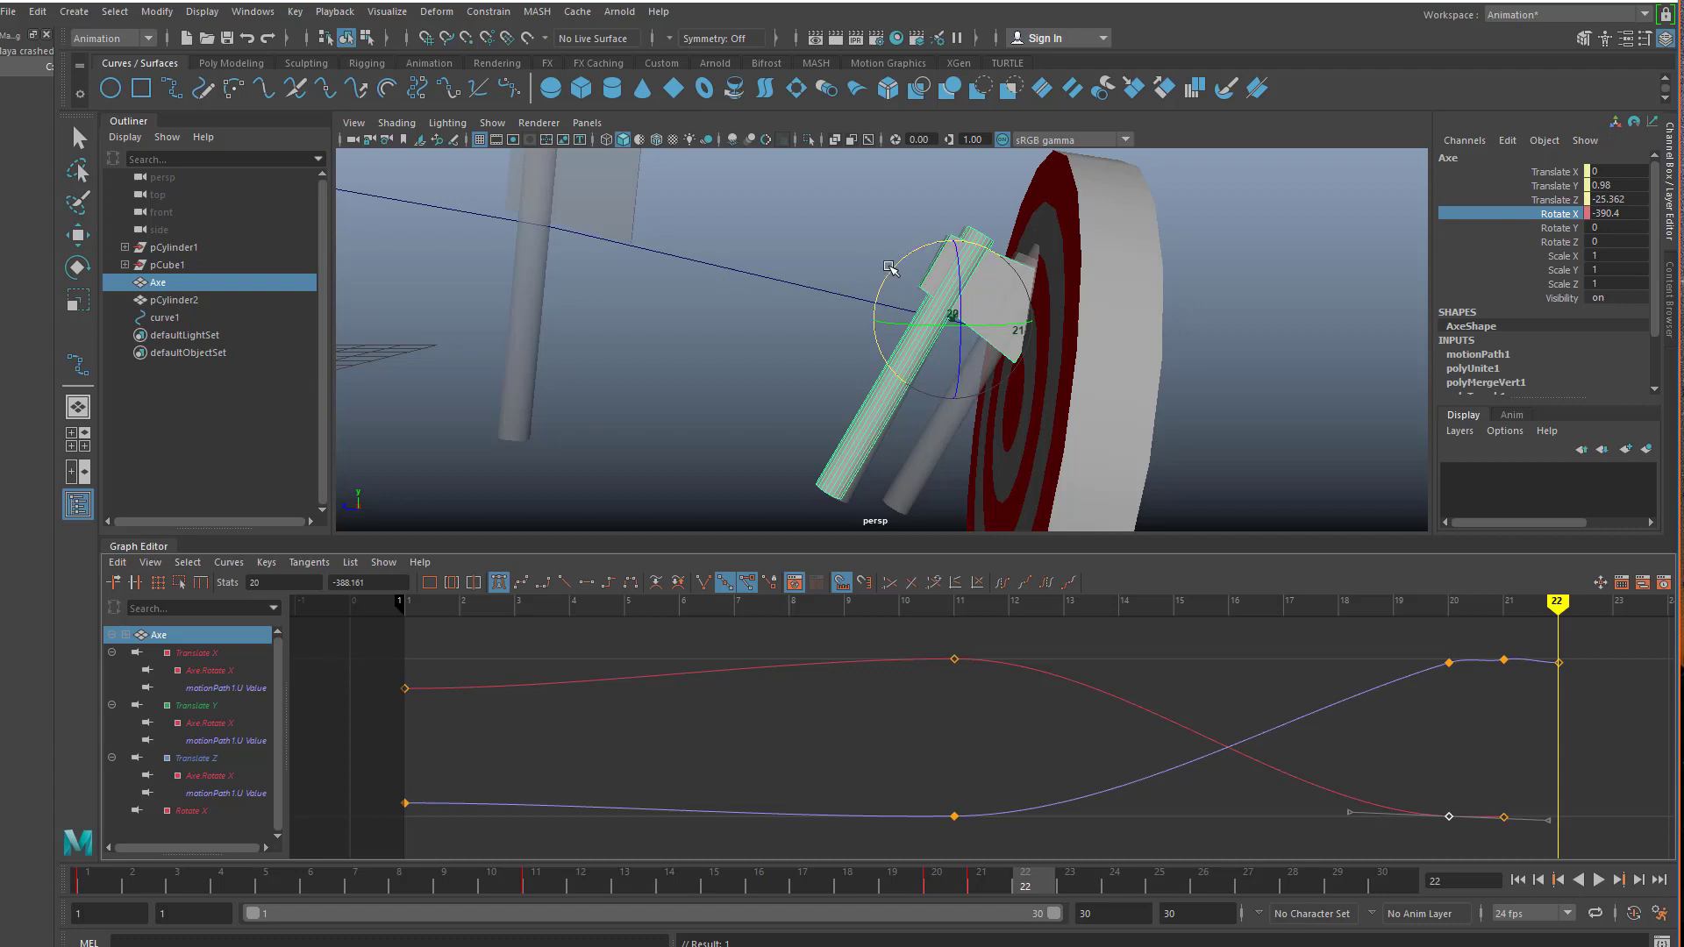
{"action": "left_click_drag", "start_coordinate": [893, 271], "coordinate": [908, 272]}
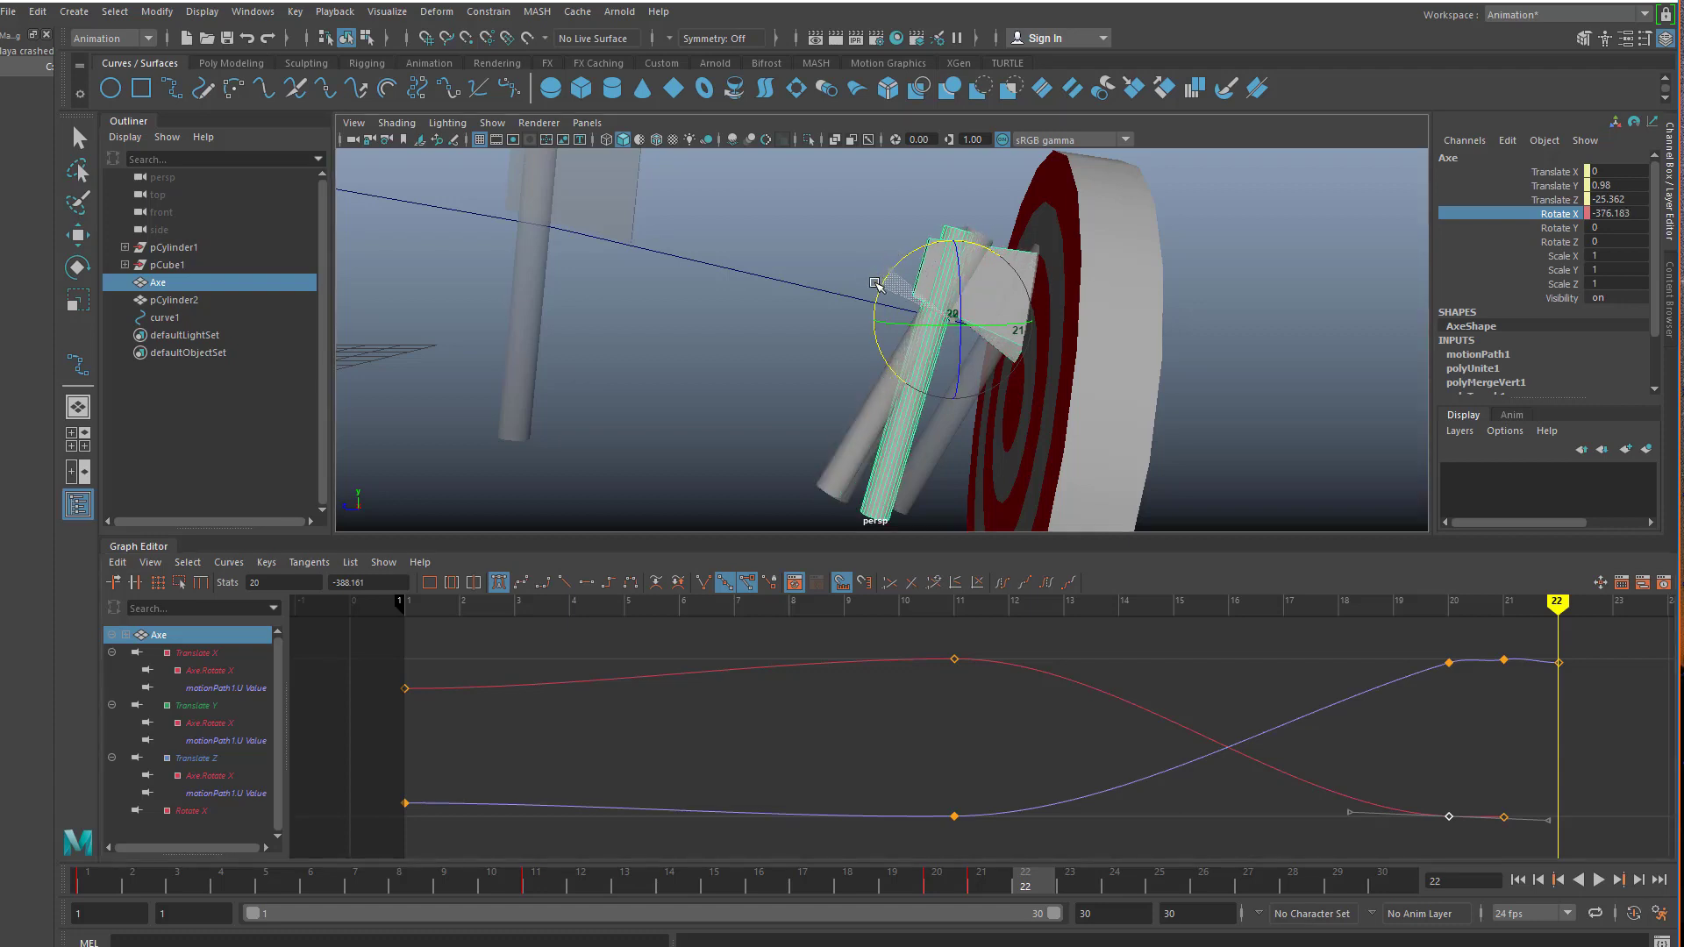
{"action": "right_click", "coordinate": [1566, 220]}
{"action": "left_click", "coordinate": [1567, 257]}
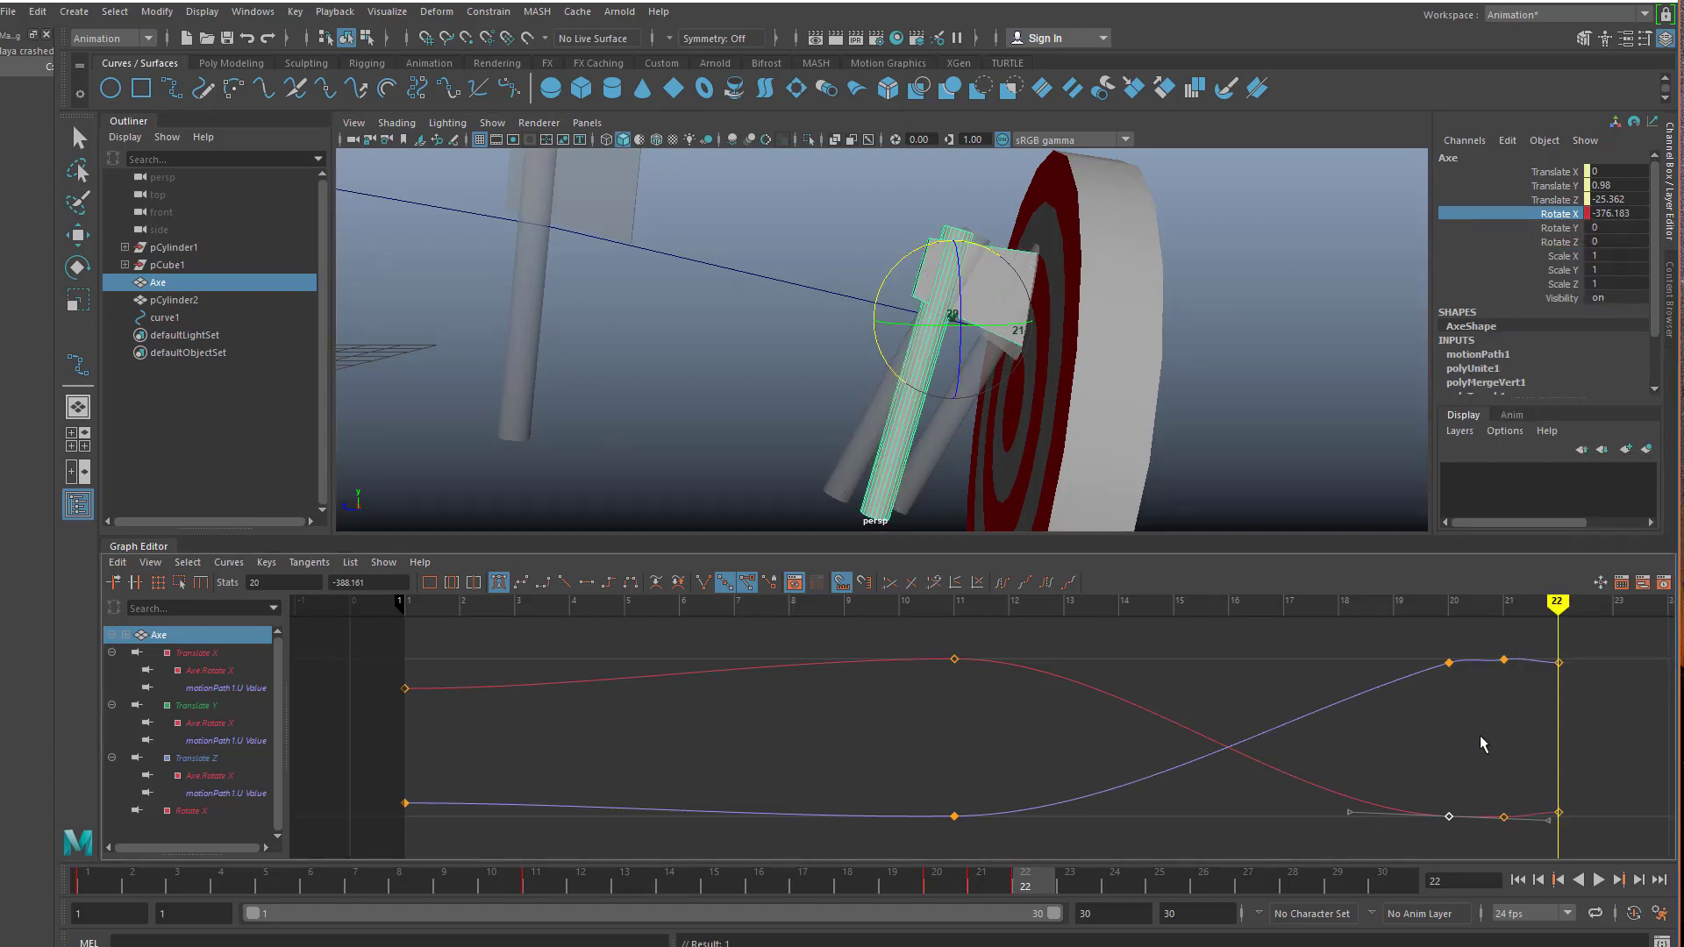
{"action": "middle_click_drag", "start_coordinate": [1474, 757], "coordinate": [1301, 761], "text": "alt"}
{"action": "scroll", "coordinate": [1293, 757], "scroll_direction": "up", "scroll_amount": 3}
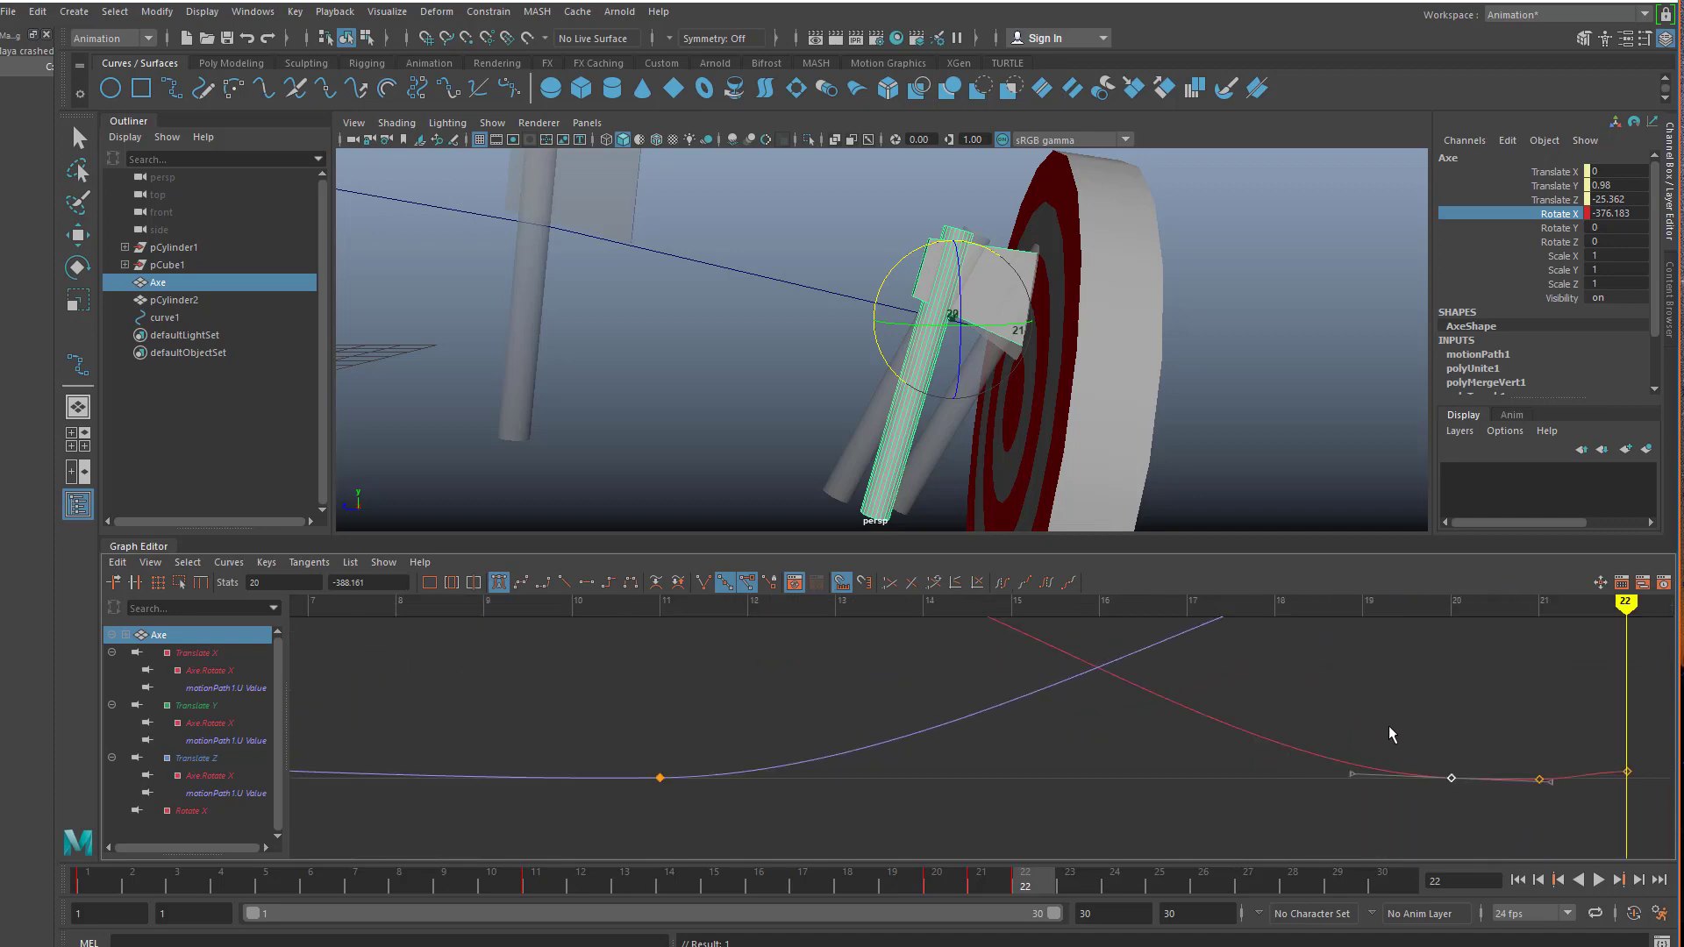
{"action": "scroll", "coordinate": [1071, 401], "scroll_direction": "down", "scroll_amount": 2}
- Return to frame 20, remove all ghosting from the scene and clear the selection
{"action": "left_click", "coordinate": [1056, 395]}
{"action": "mouse_move", "coordinate": [1237, 439]}
{"action": "left_mouse_down", "text": "alt"}
{"action": "mouse_move", "coordinate": [1206, 421]}
{"action": "mouse_move", "coordinate": [1256, 439]}
{"action": "left_mouse_up", "text": "alt"}
{"action": "left_click_drag", "start_coordinate": [1228, 601], "coordinate": [1187, 604]}
{"action": "key", "text": "e"}
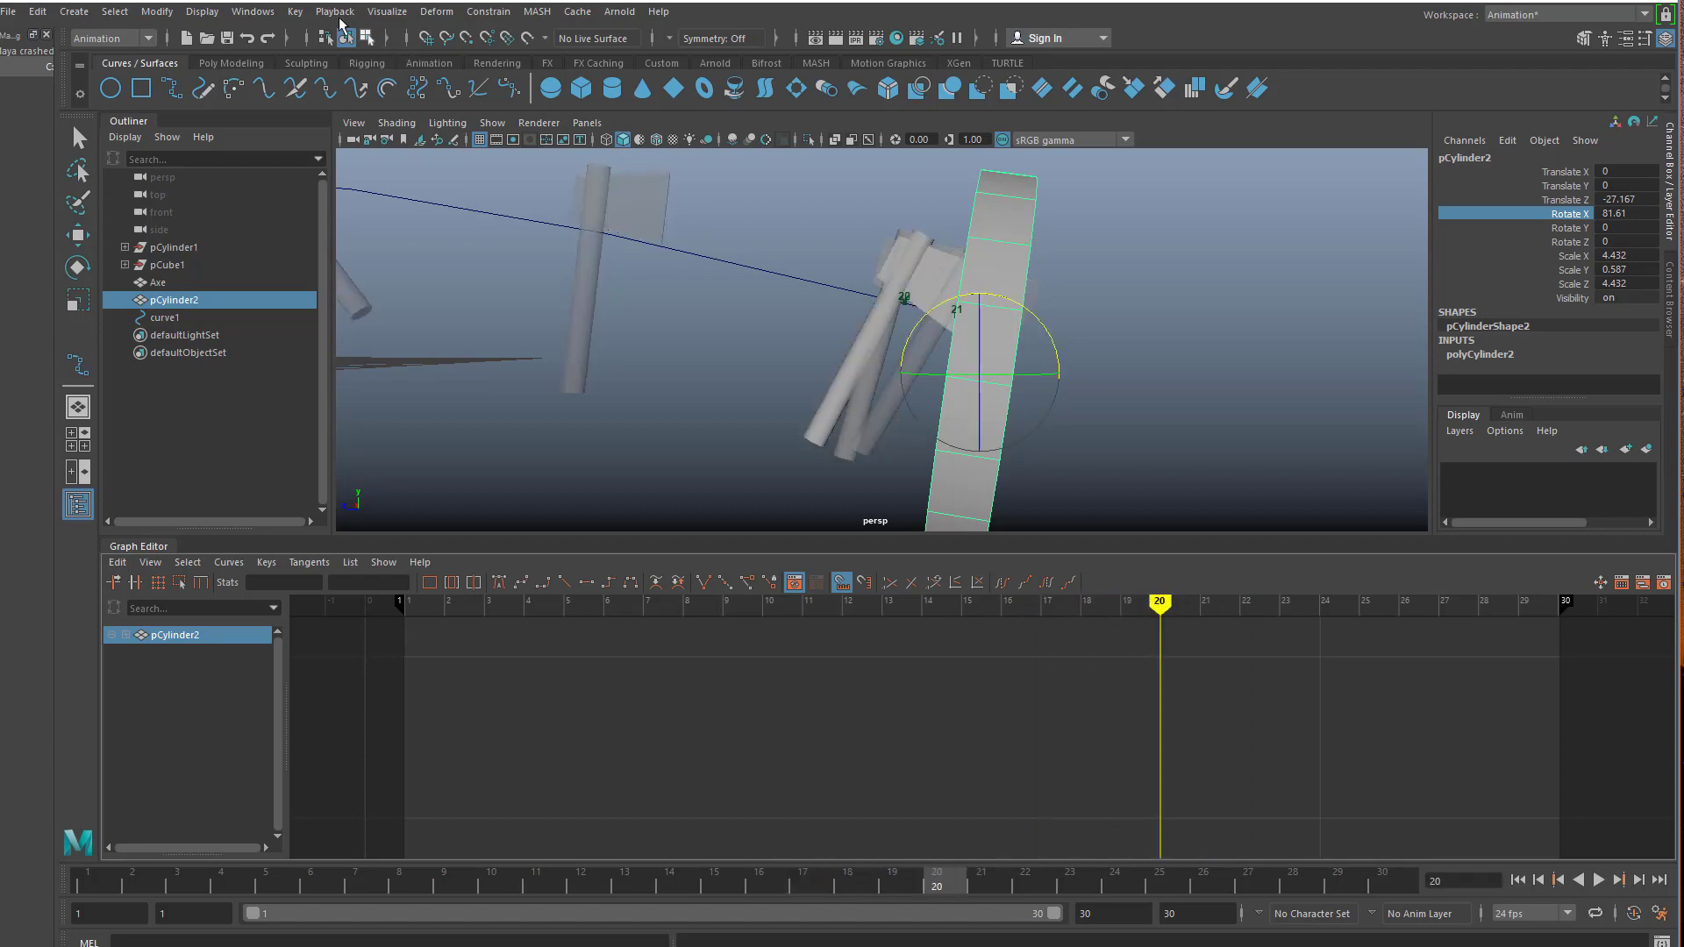
{"action": "left_click", "coordinate": [917, 281]}
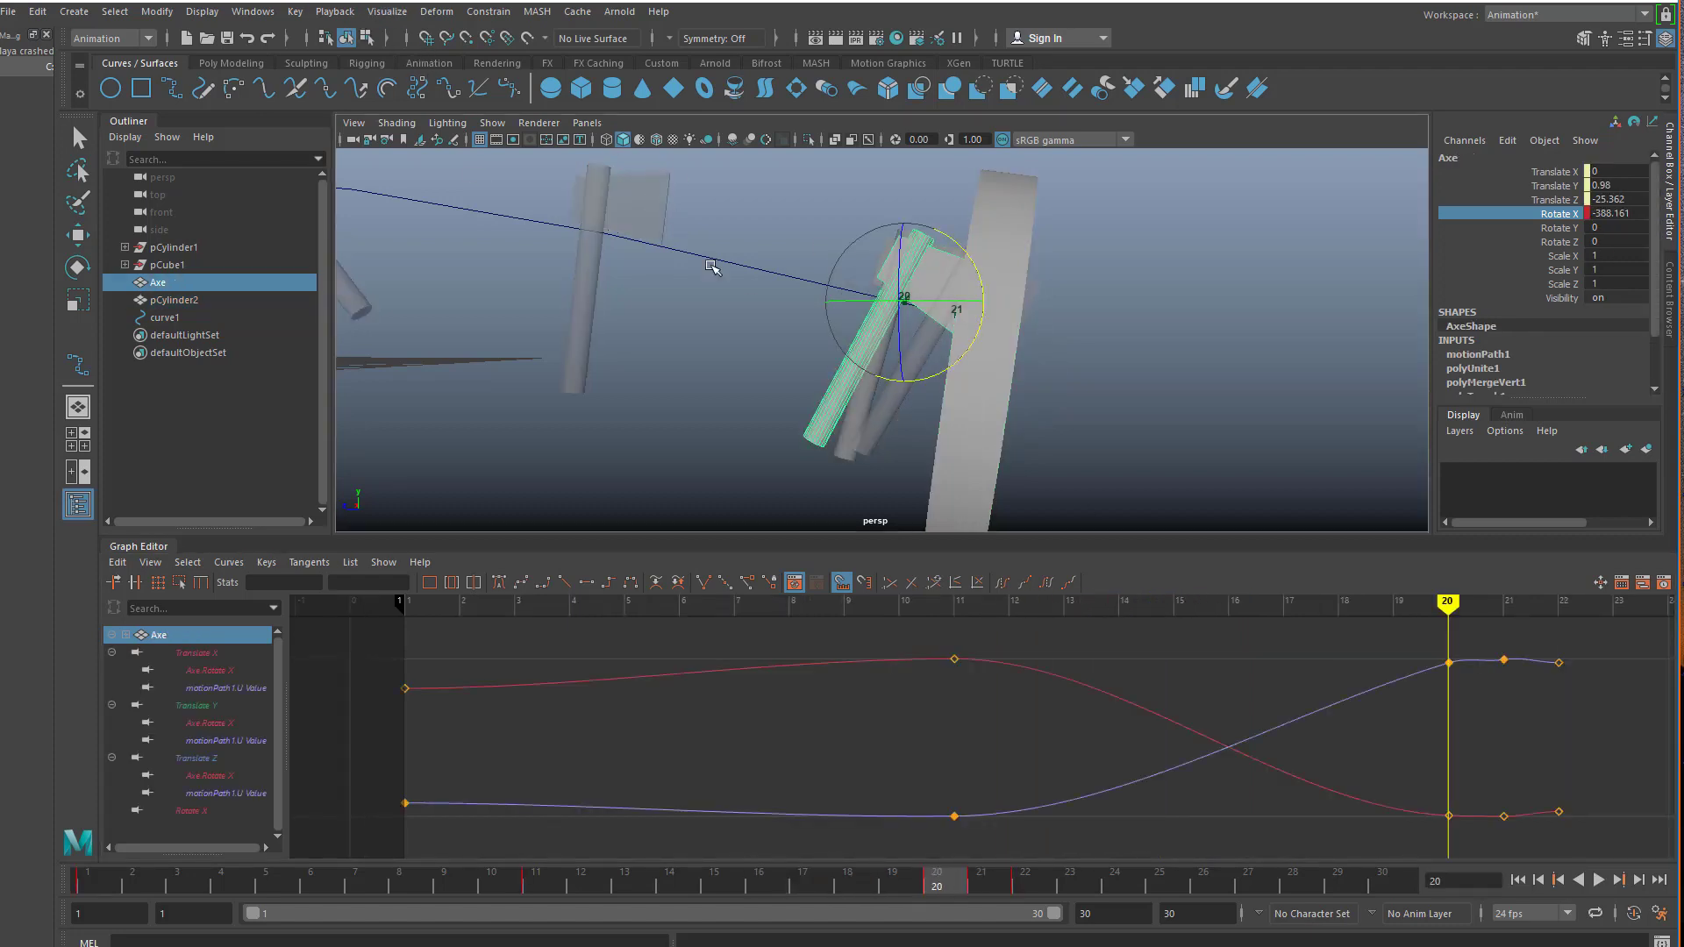
{"action": "left_click", "coordinate": [387, 11]}
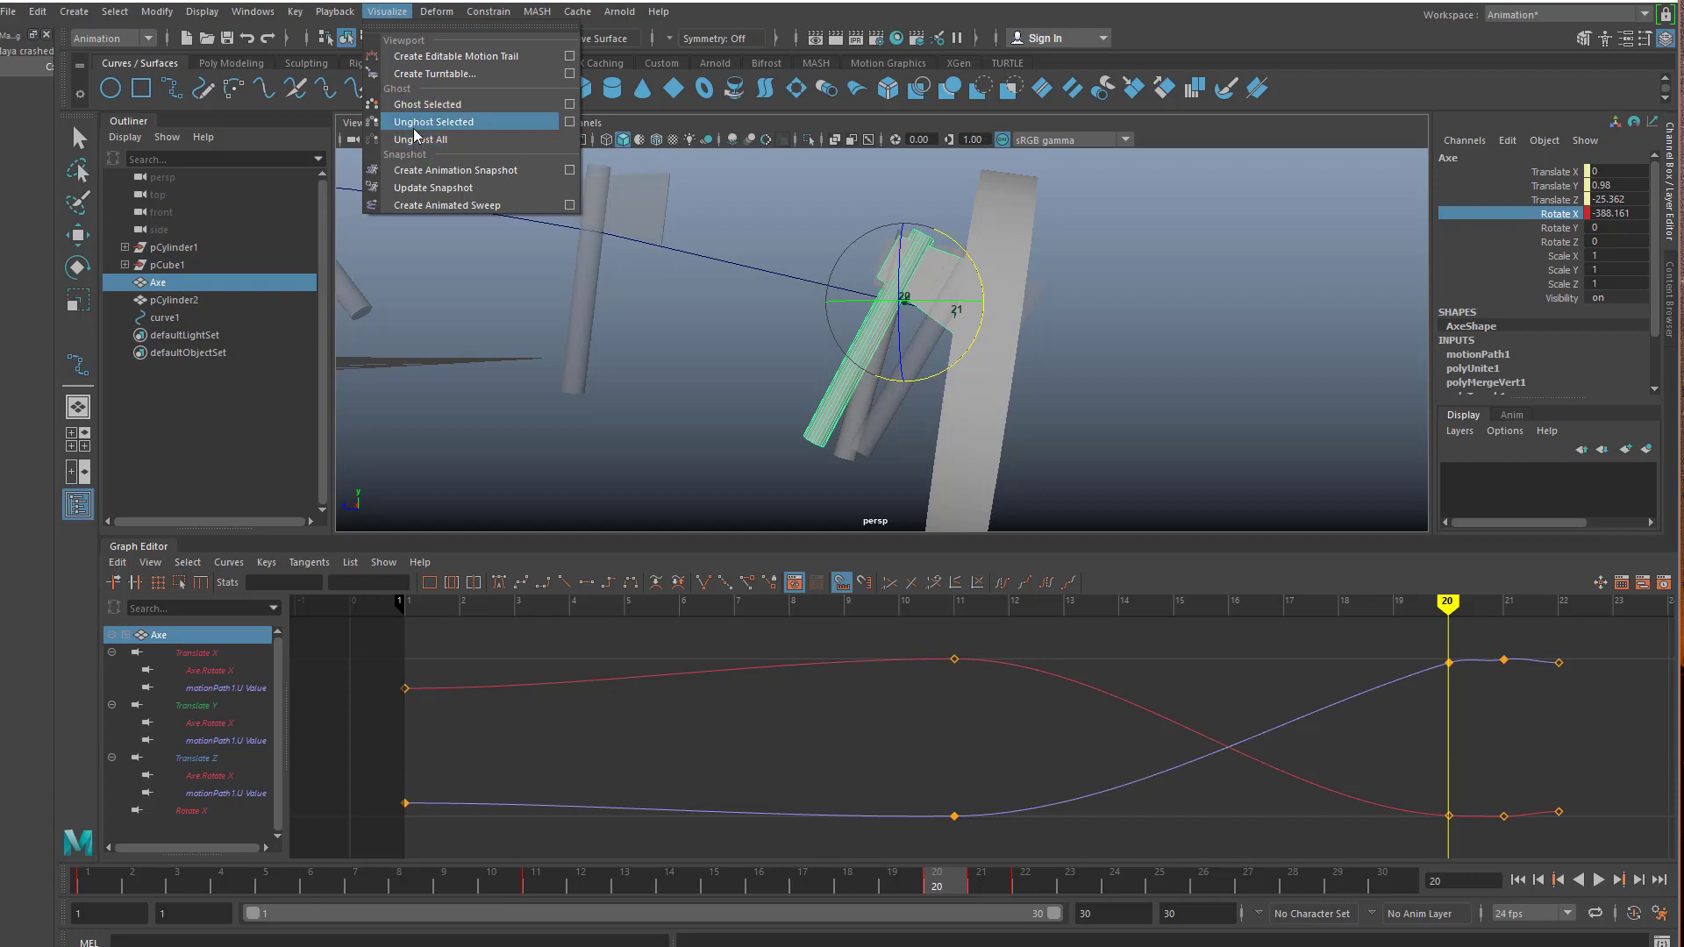
{"action": "left_click", "coordinate": [419, 139]}
{"action": "left_click", "coordinate": [785, 474]}
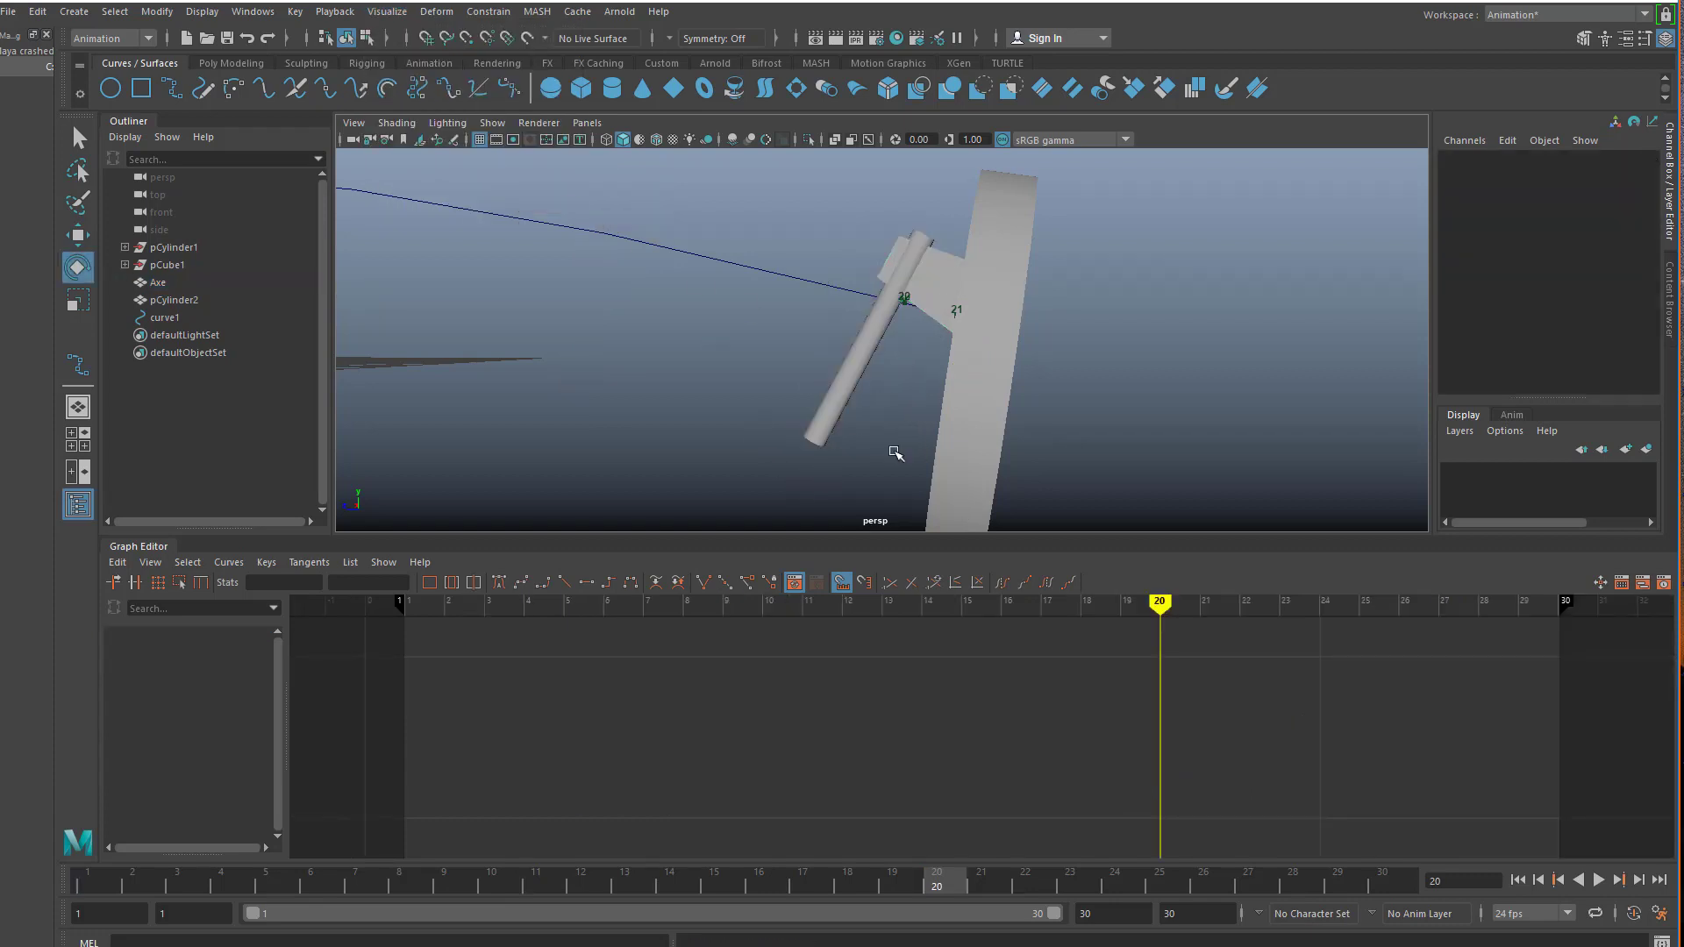
- Select the target and show it framed with the axe in a shaded, full-size side view
{"action": "left_click", "coordinate": [1000, 372]}
{"action": "key", "text": "space"}
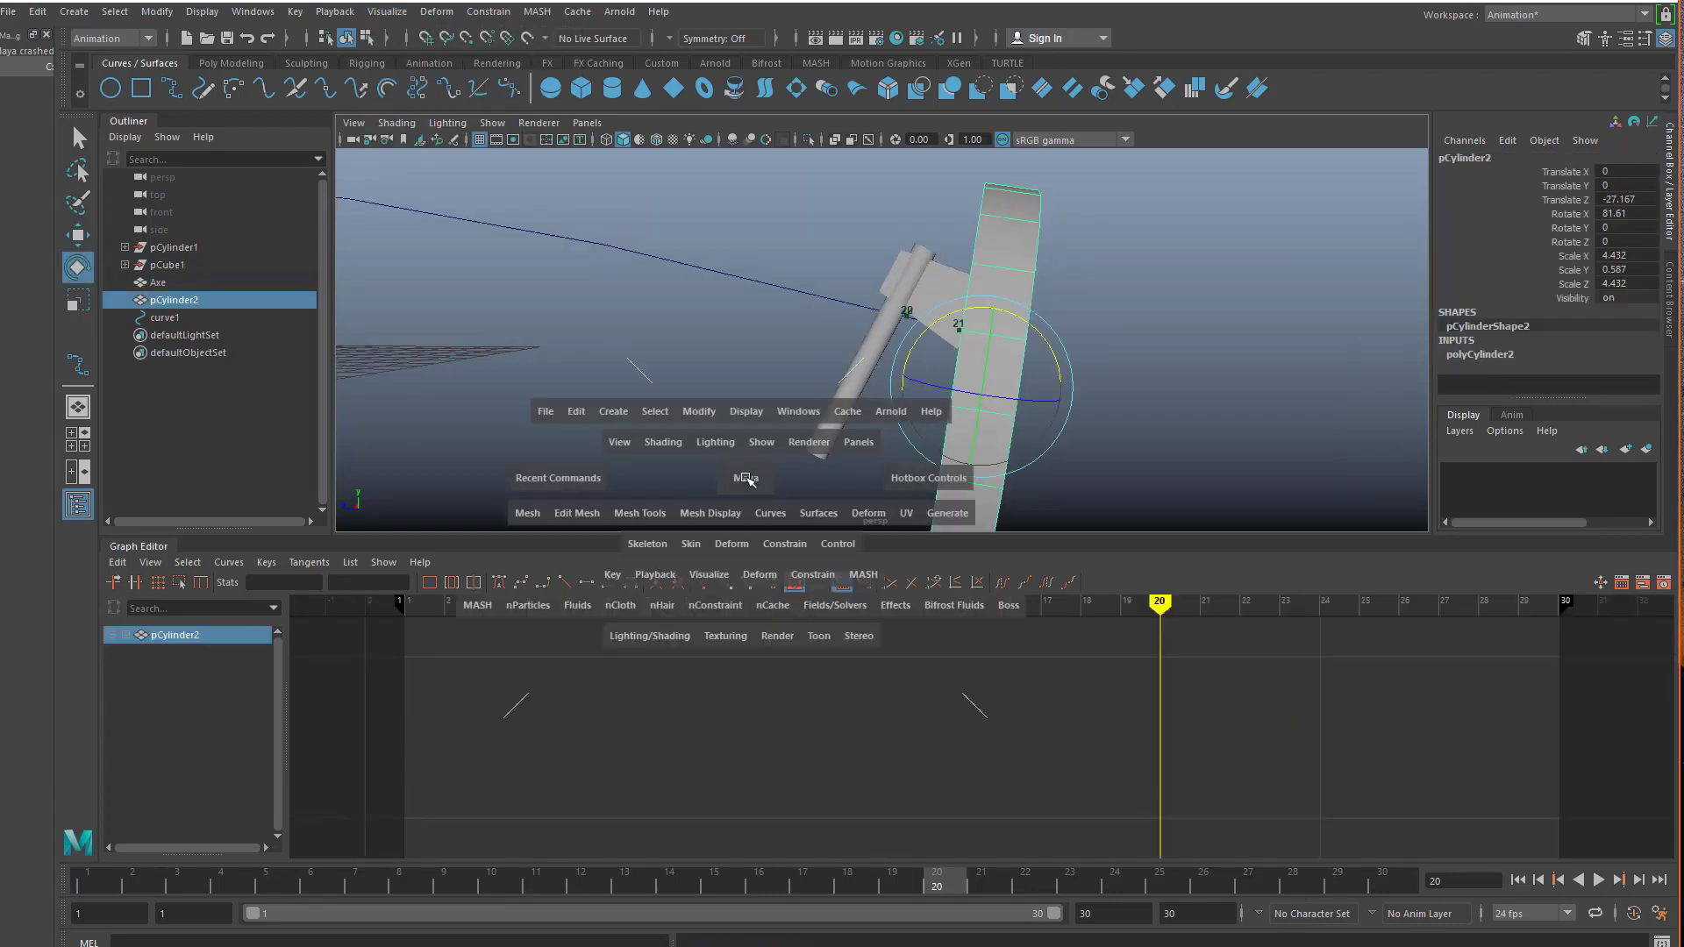
{"action": "key", "text": "f"}
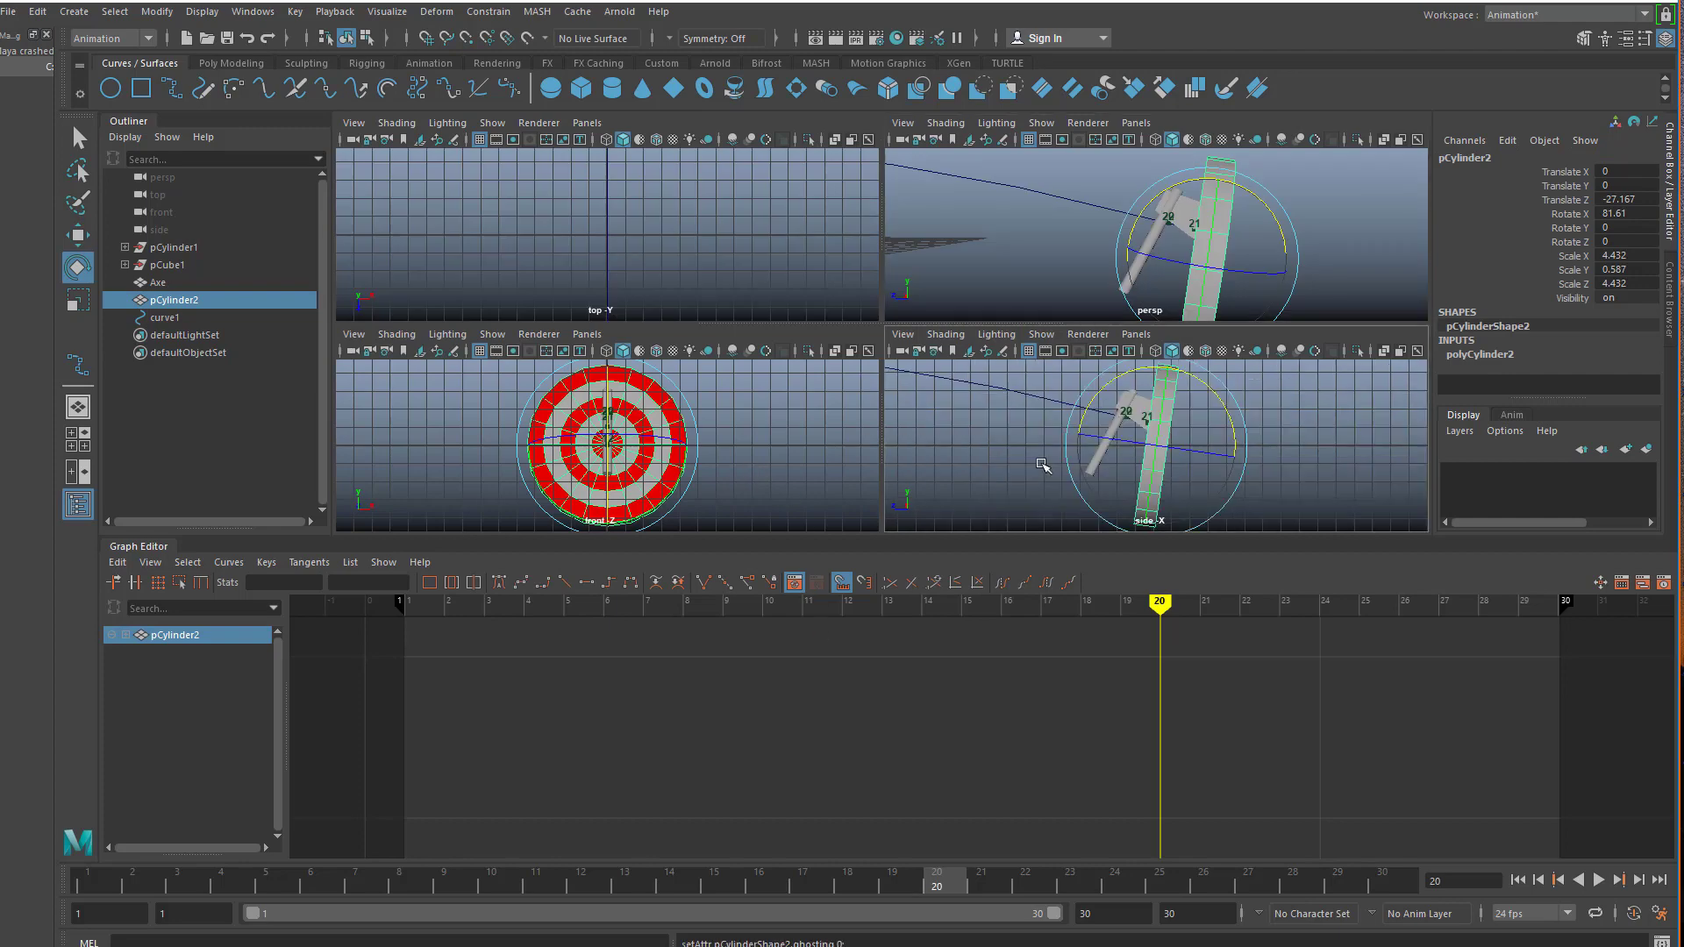
{"action": "key", "text": "space"}
{"action": "scroll", "coordinate": [1013, 445], "scroll_direction": "up", "scroll_amount": 2}
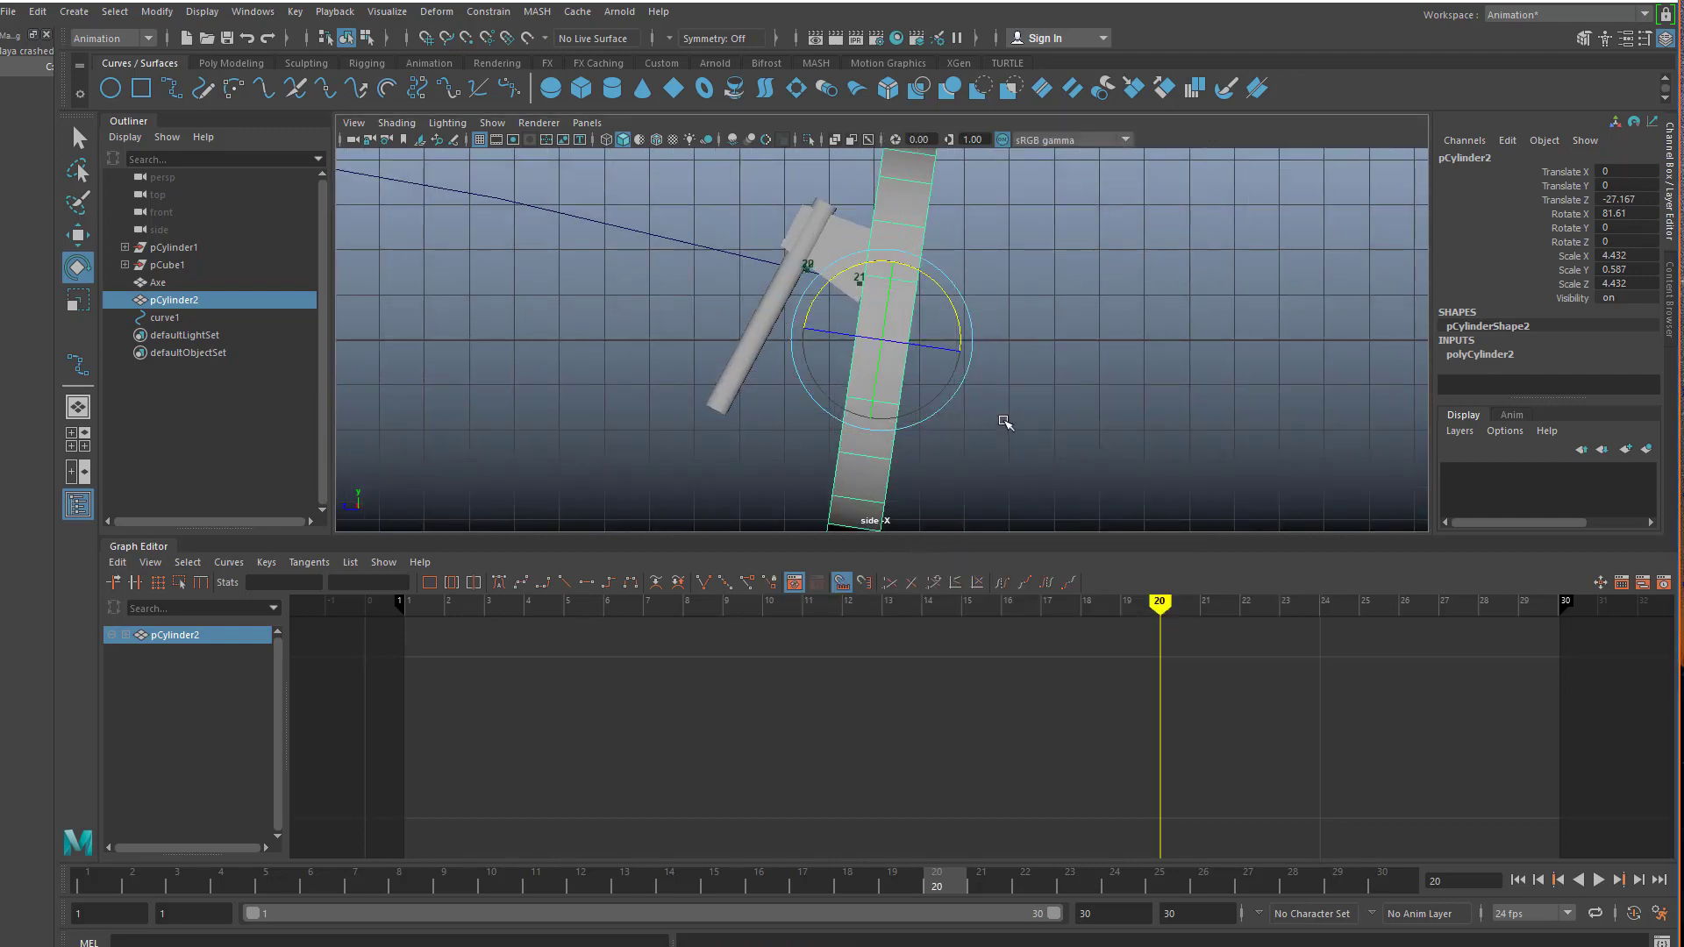
{"action": "key", "text": "4"}
{"action": "middle_click_drag", "start_coordinate": [1052, 365], "coordinate": [1052, 382], "text": "alt"}
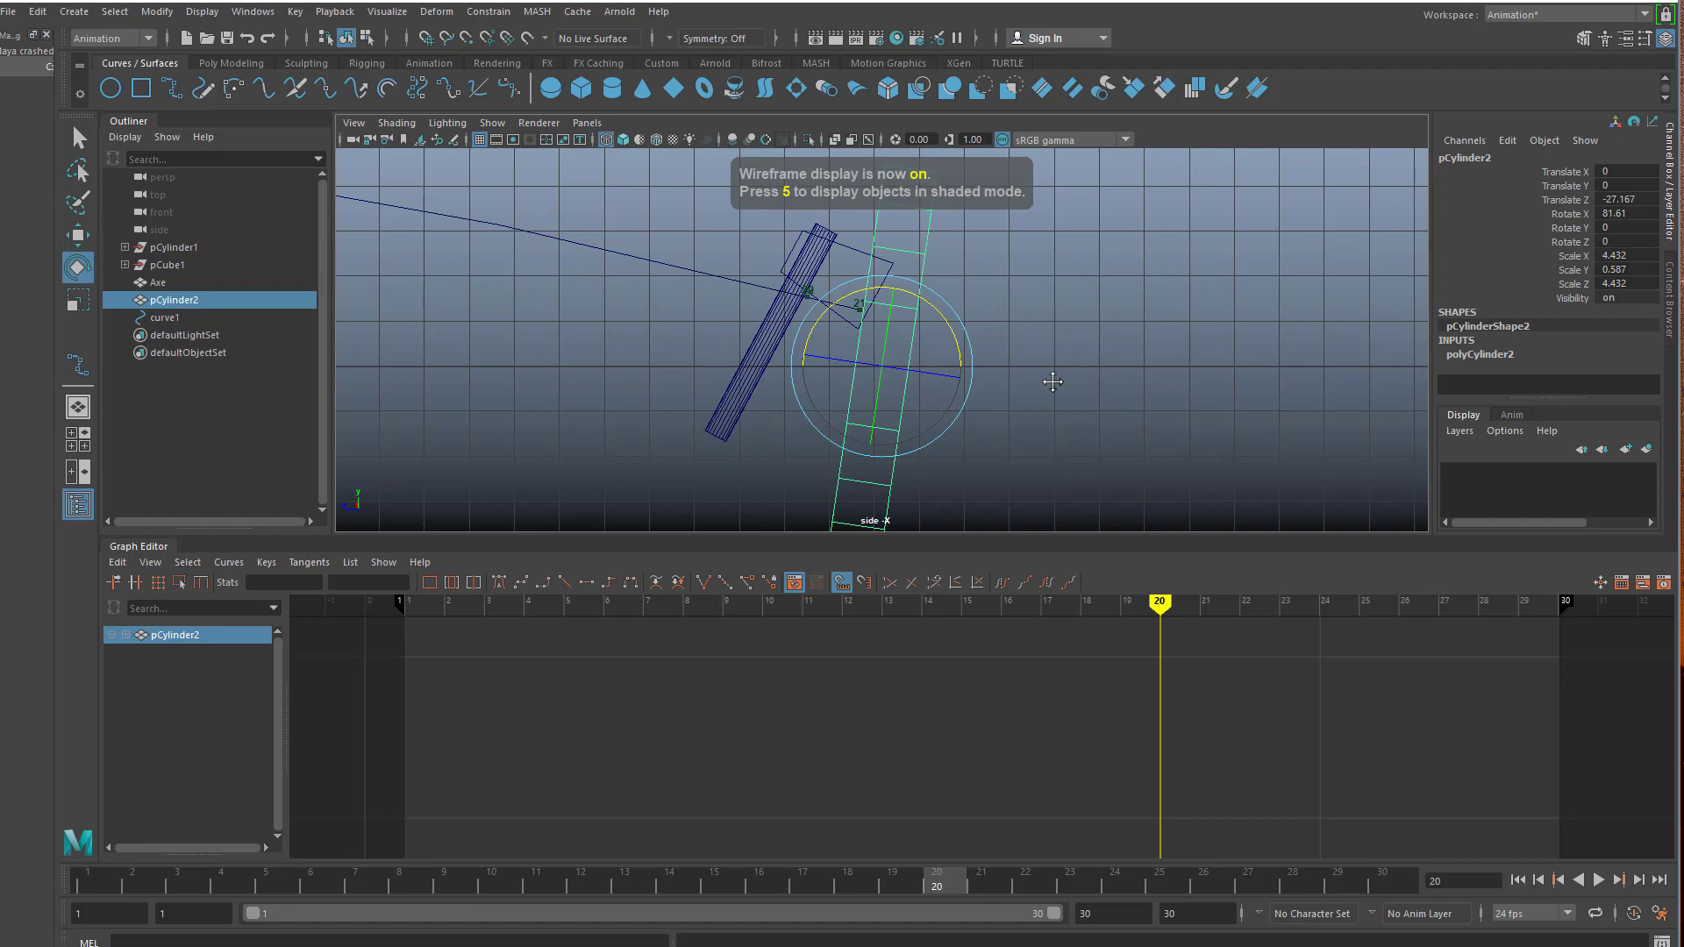
{"action": "key", "text": "5"}
{"action": "middle_click_drag", "start_coordinate": [1068, 289], "coordinate": [1070, 335], "text": "alt"}
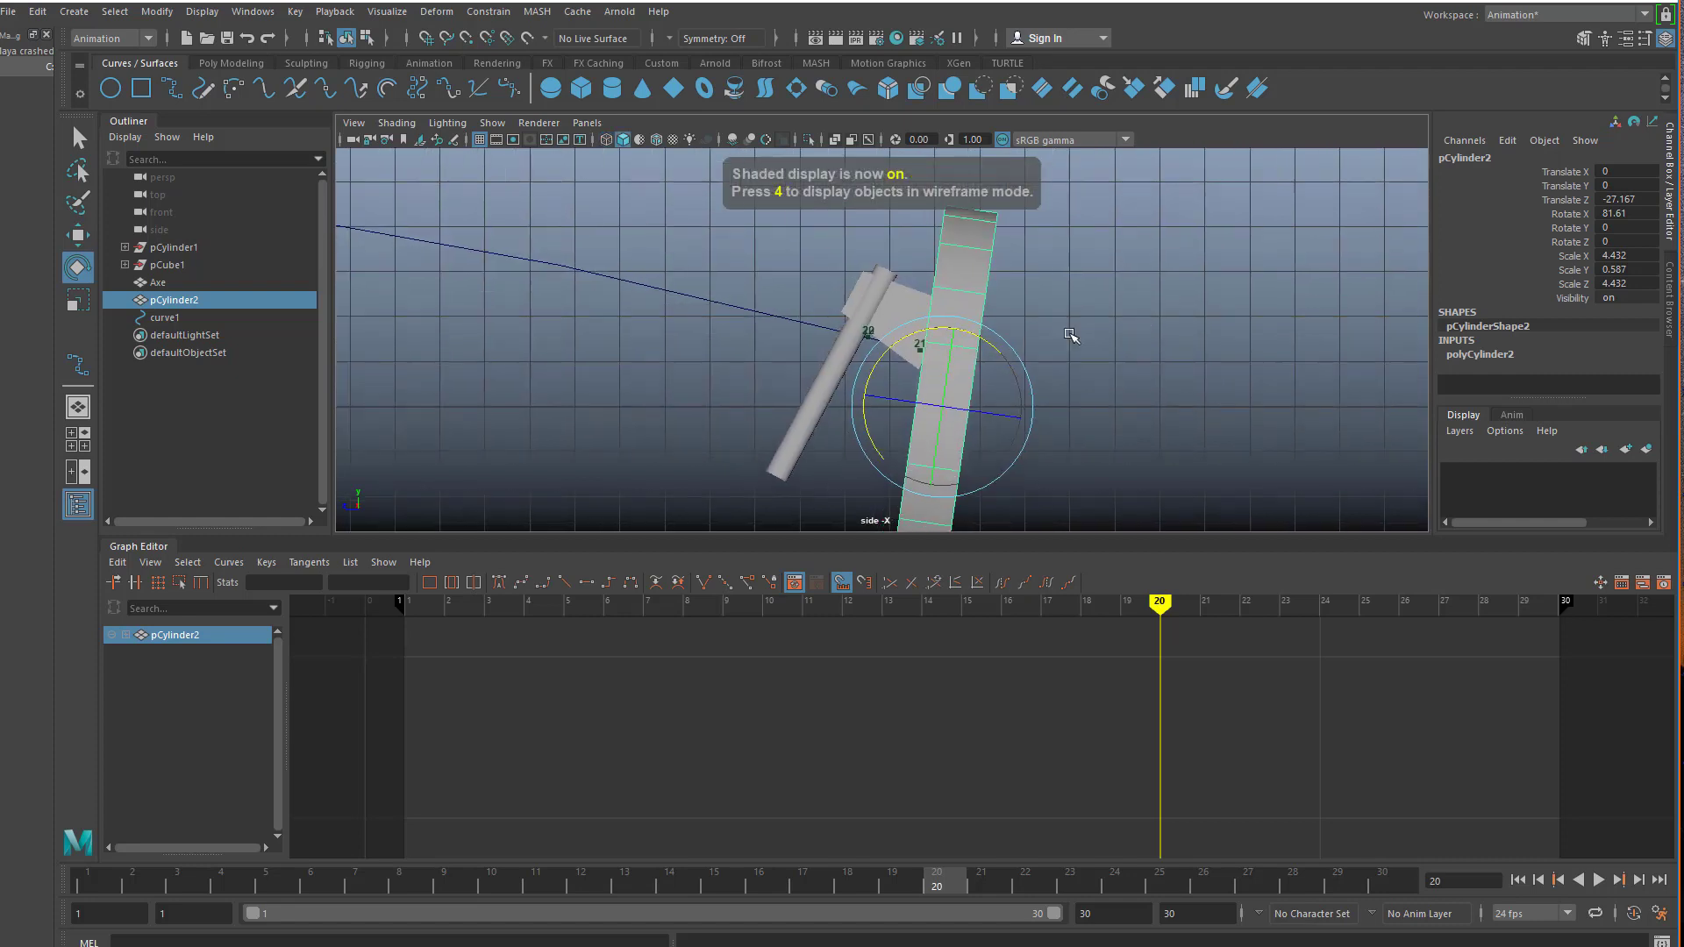
- Key the target's Translate X, Y, Z and Rotate X, Y, Z channels at frame 19, just before impact
{"action": "left_click", "coordinate": [718, 269]}
{"action": "left_click", "coordinate": [982, 273]}
{"action": "mouse_move", "coordinate": [1157, 601]}
{"action": "left_mouse_down"}
{"action": "mouse_move", "coordinate": [1079, 602]}
{"action": "mouse_move", "coordinate": [1199, 607]}
{"action": "mouse_move", "coordinate": [1121, 607]}
{"action": "left_mouse_up"}
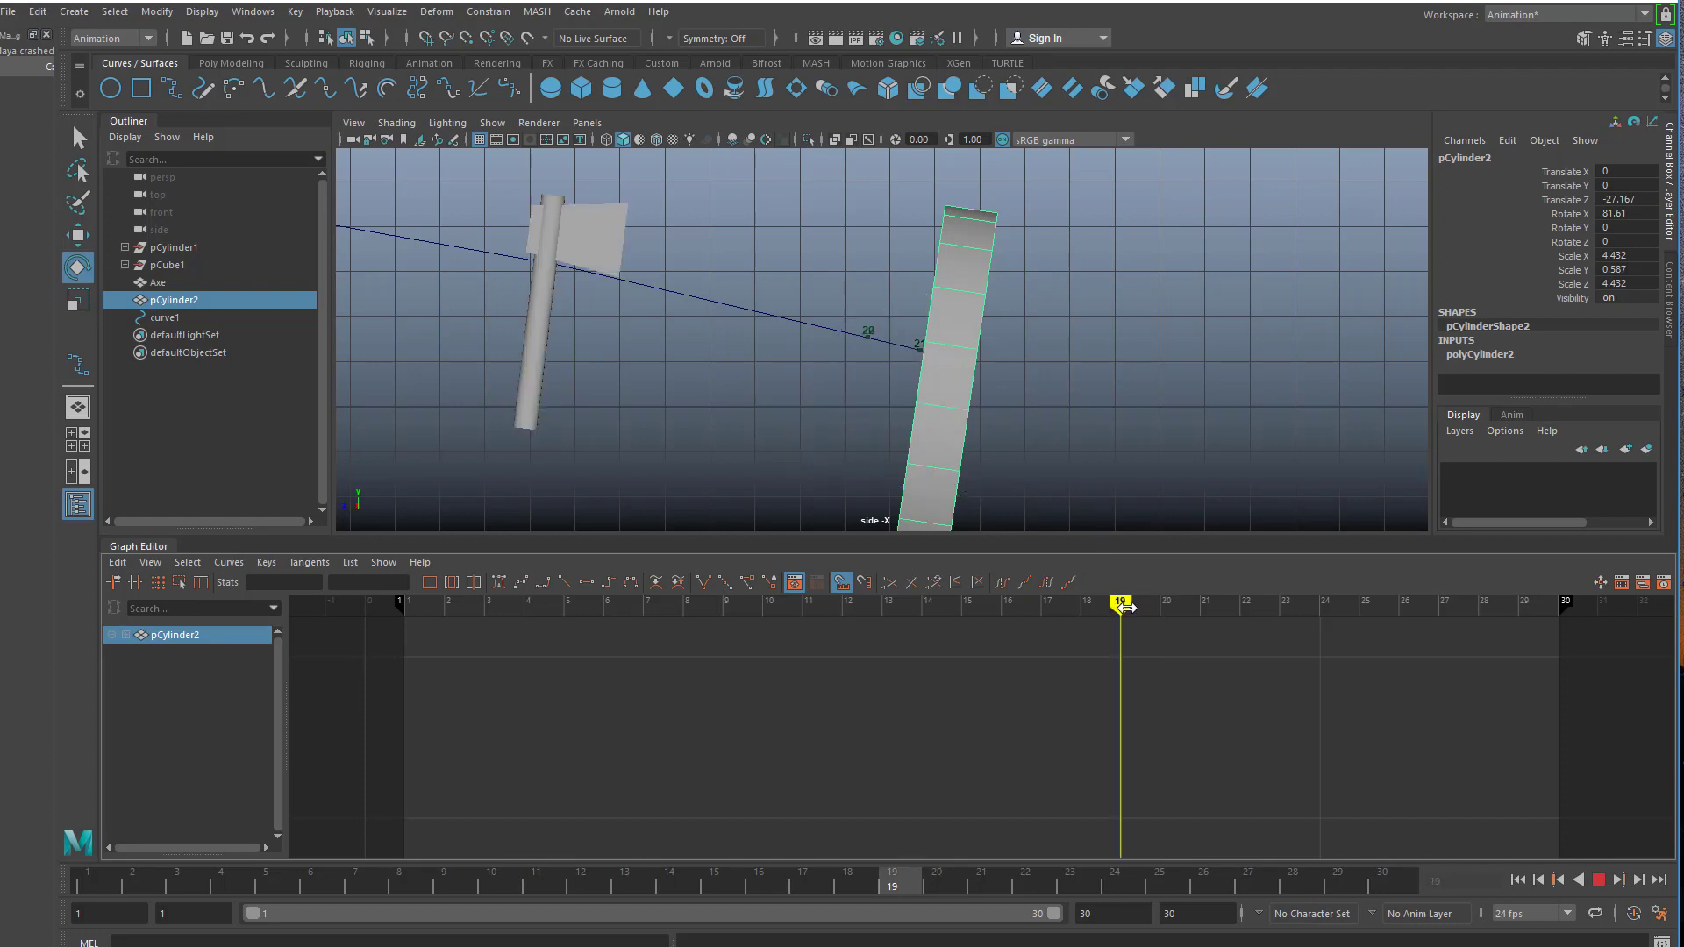
{"action": "left_click", "coordinate": [1565, 172]}
{"action": "left_click", "coordinate": [1582, 231], "text": "shift"}
{"action": "left_click", "coordinate": [1581, 242], "text": "shift"}
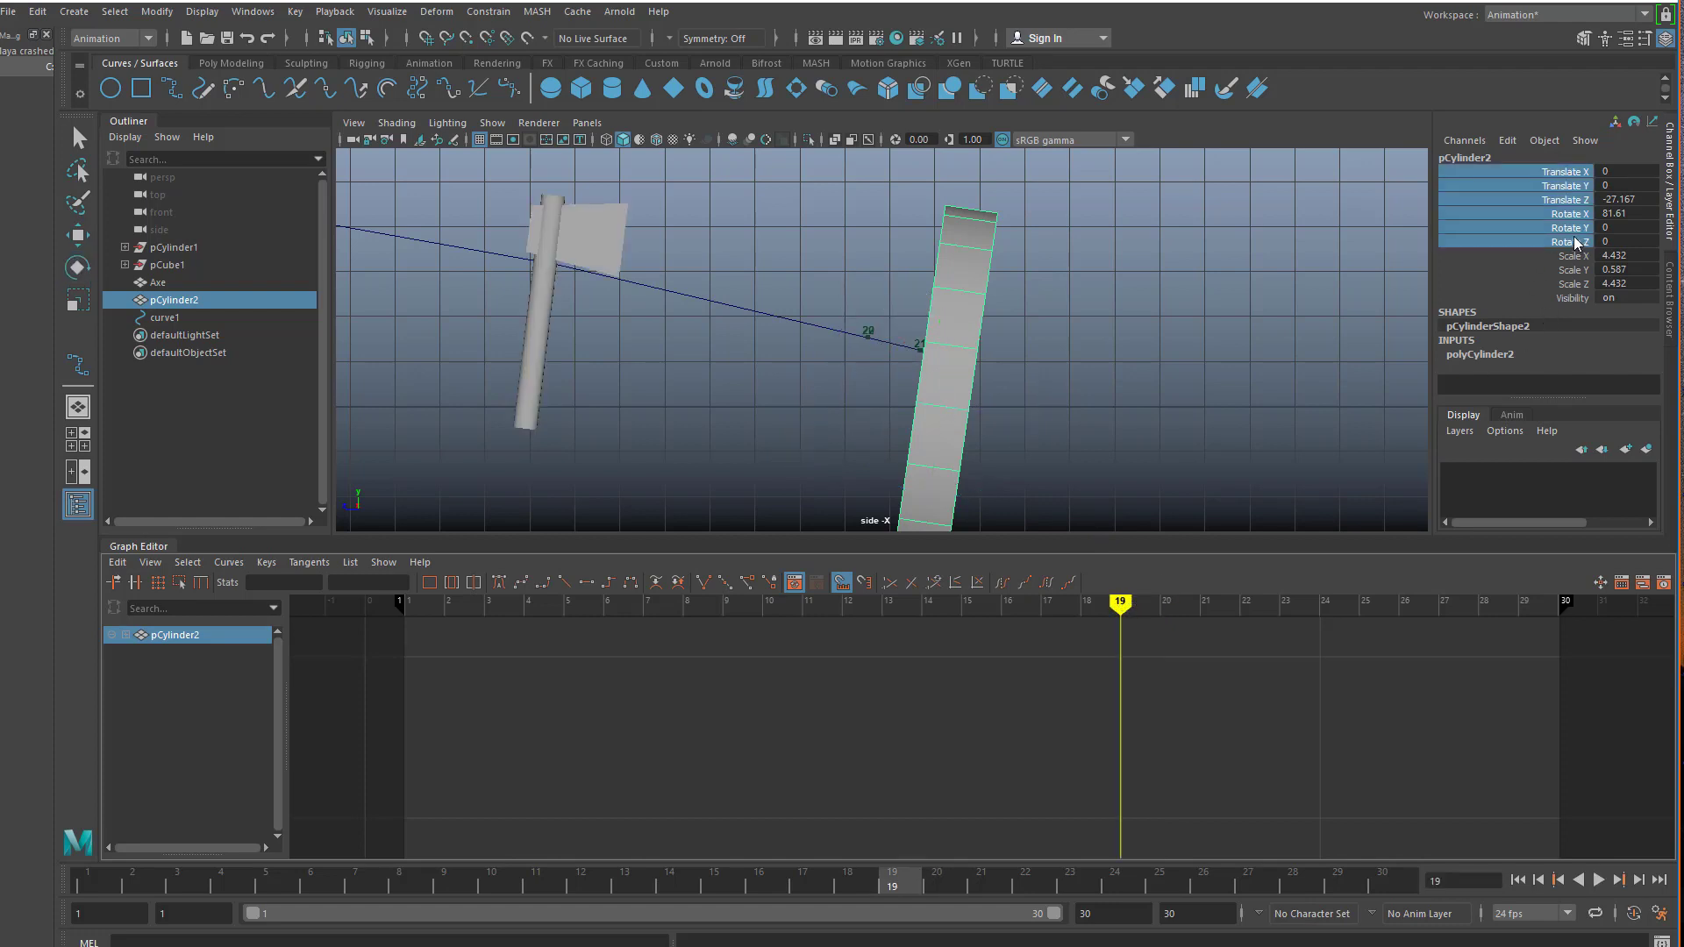
{"action": "right_click", "coordinate": [1581, 242]}
{"action": "left_click", "coordinate": [1570, 271]}
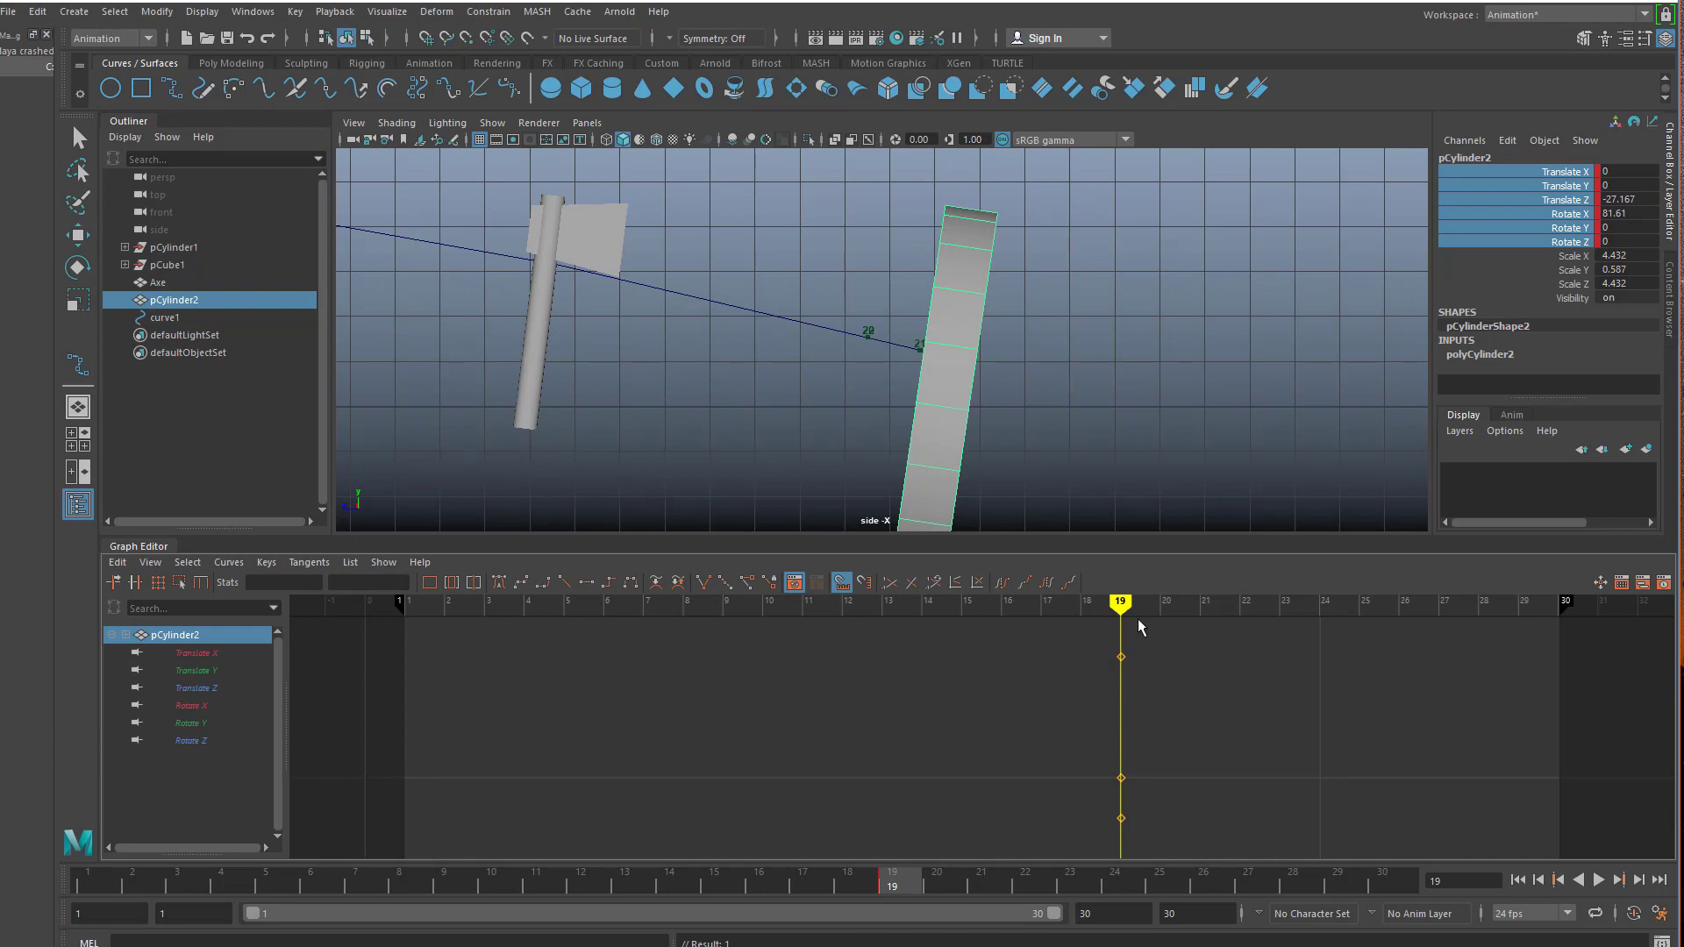
- At frame 21, push the target back to Translate Z -27.479, tilt it to Rotate X 71.597, and key those two channels
{"action": "left_click_drag", "start_coordinate": [1121, 606], "coordinate": [1154, 607]}
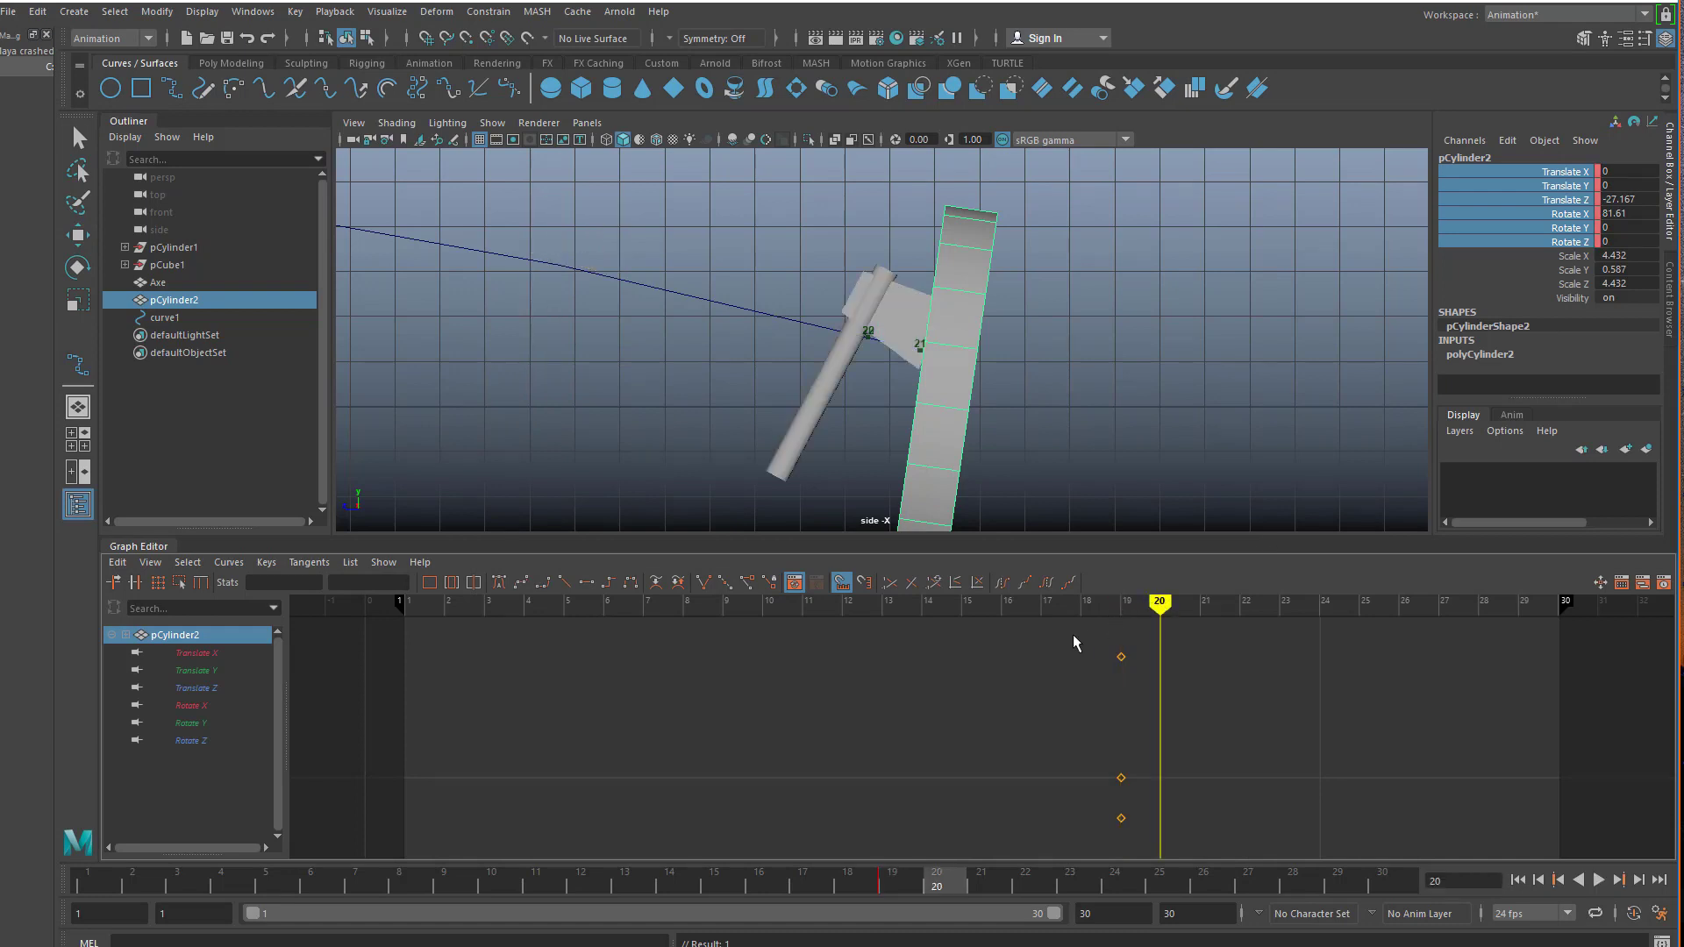
{"action": "left_click_drag", "start_coordinate": [1074, 643], "coordinate": [1140, 838]}
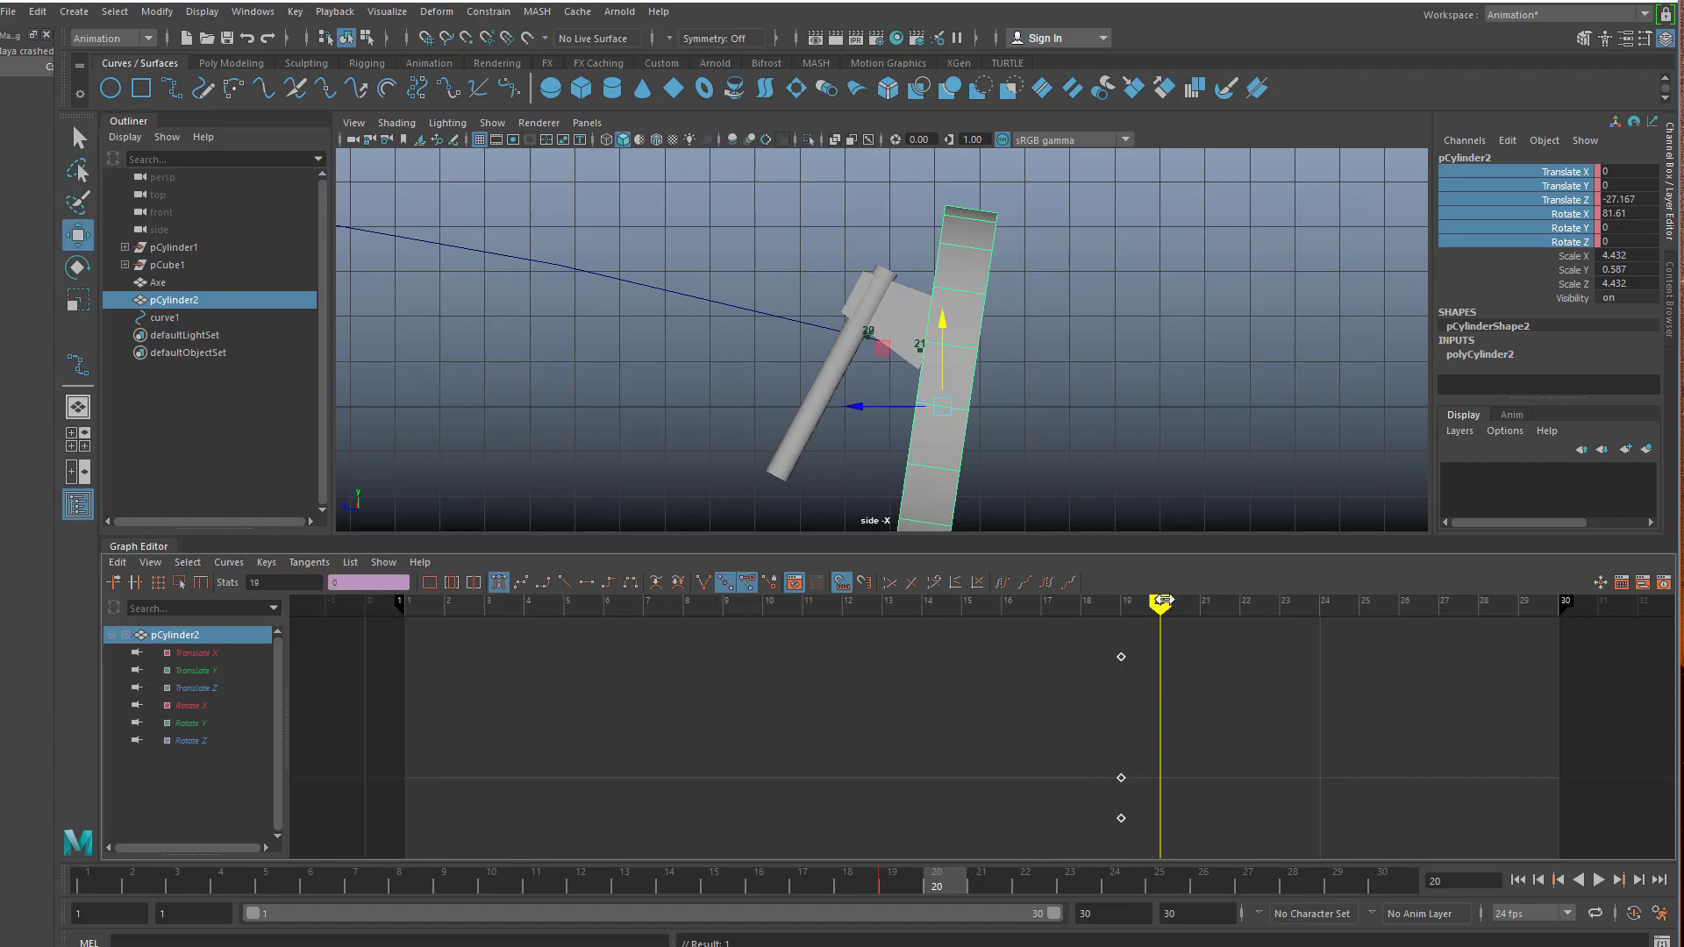
{"action": "left_click_drag", "start_coordinate": [1162, 601], "coordinate": [1200, 602]}
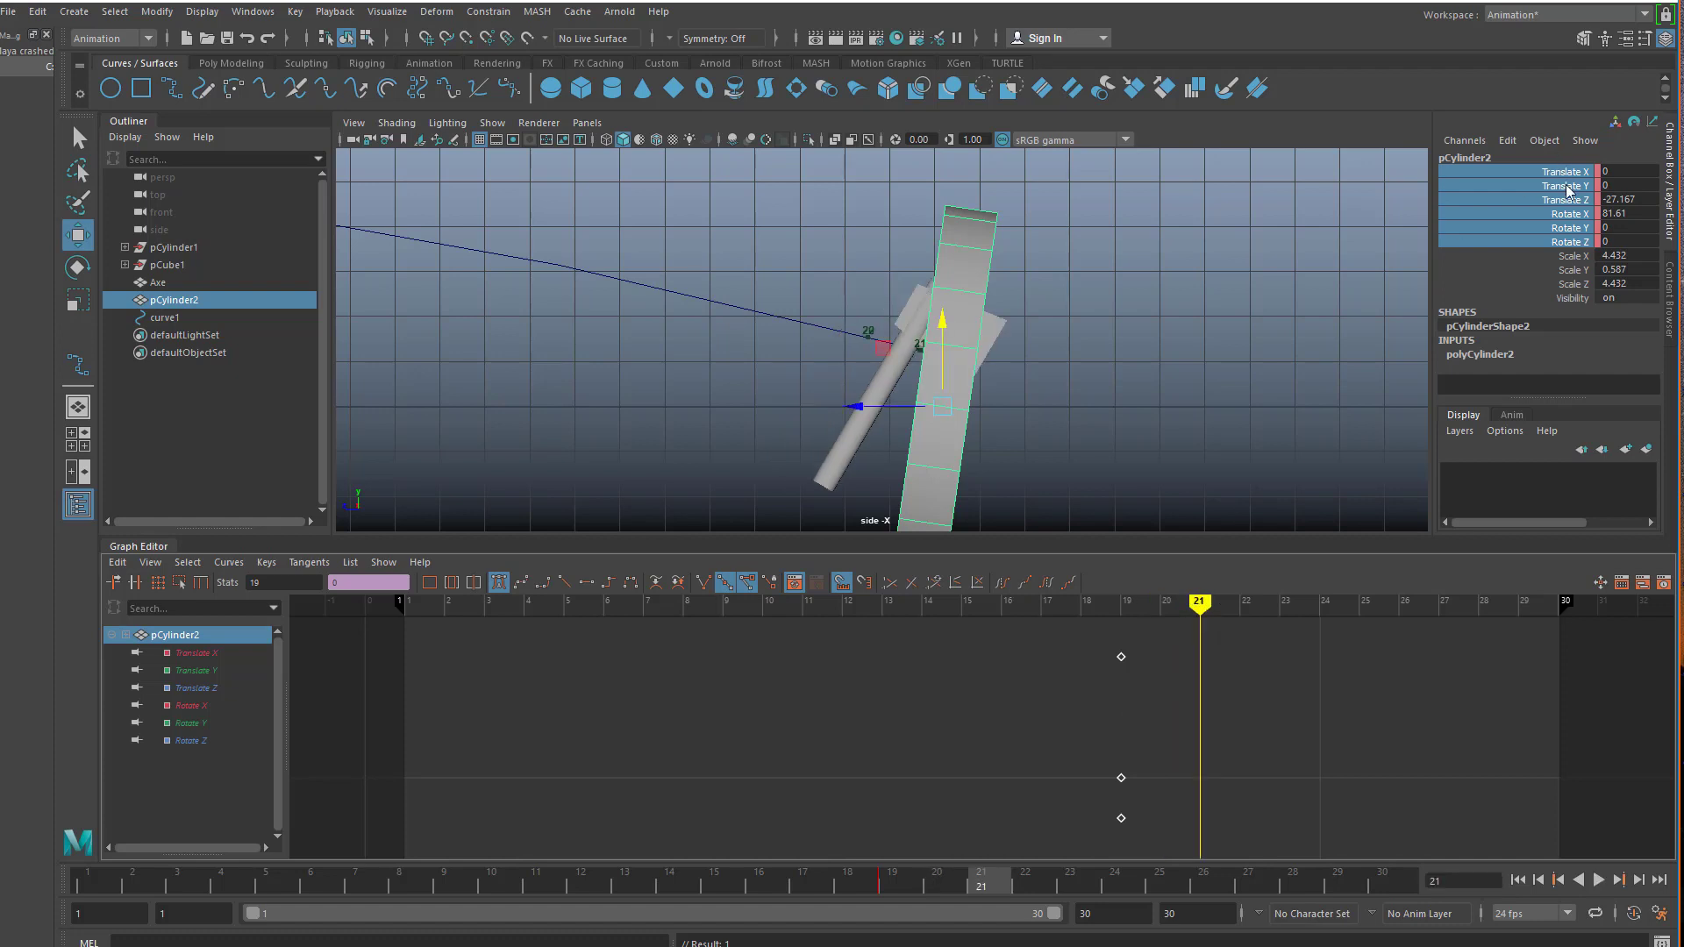
{"action": "left_click_drag", "start_coordinate": [850, 406], "coordinate": [866, 399]}
{"action": "key", "text": "e"}
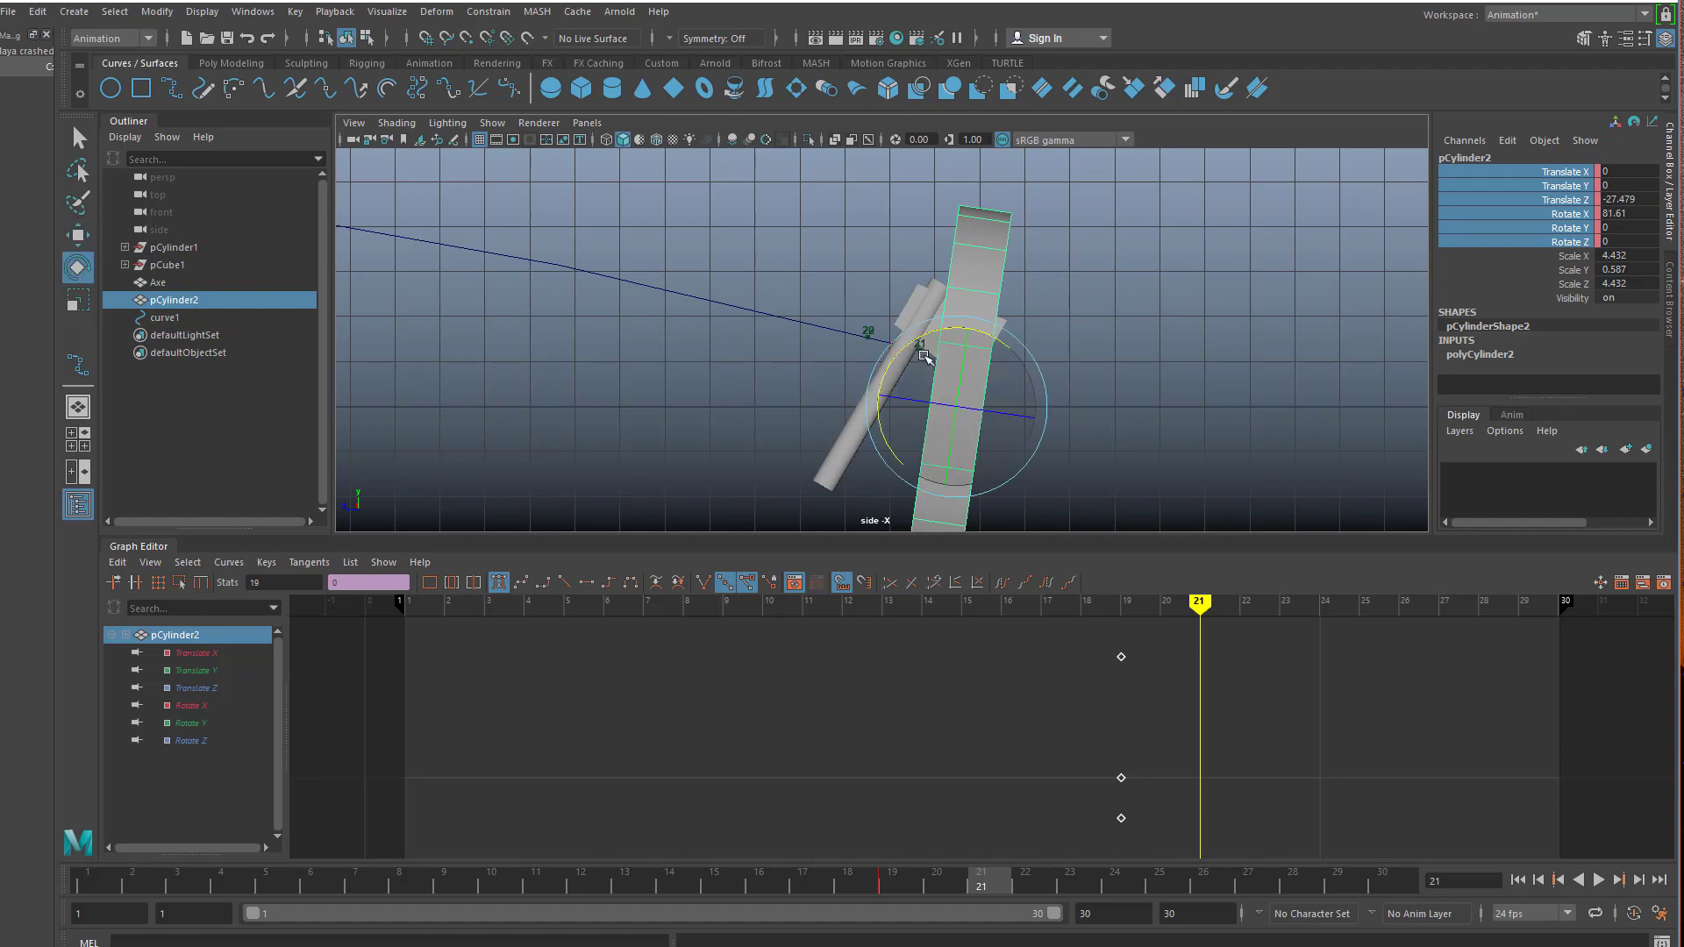
{"action": "left_click_drag", "start_coordinate": [918, 338], "coordinate": [928, 325]}
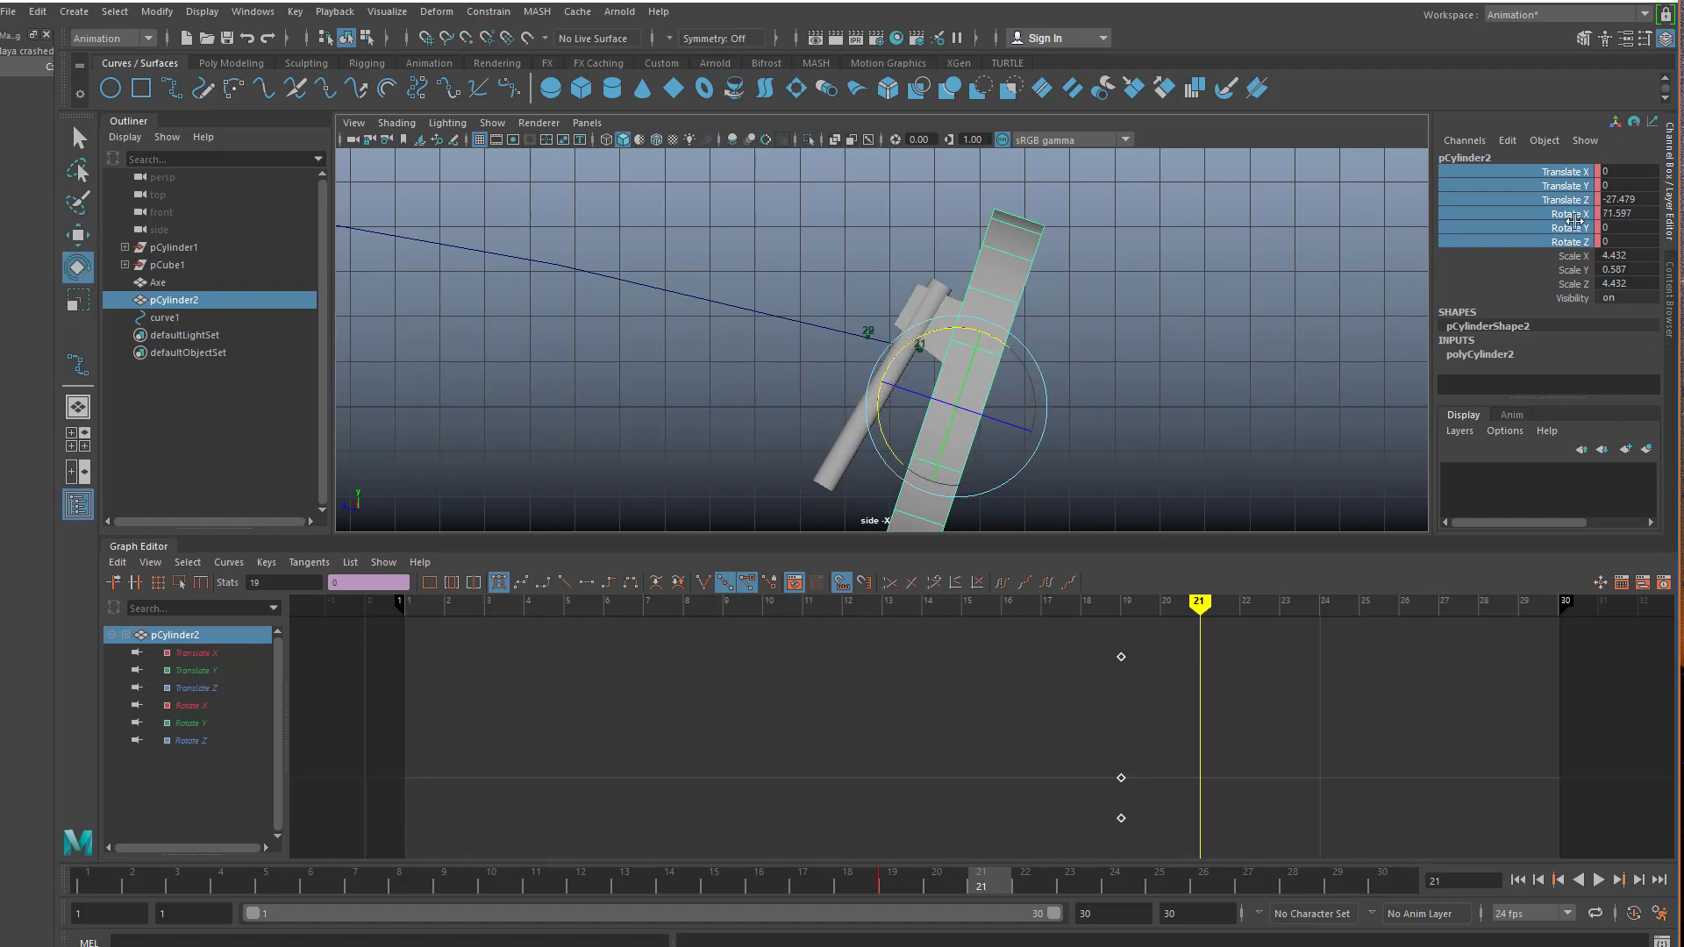
{"action": "left_click_drag", "start_coordinate": [1568, 200], "coordinate": [1568, 214]}
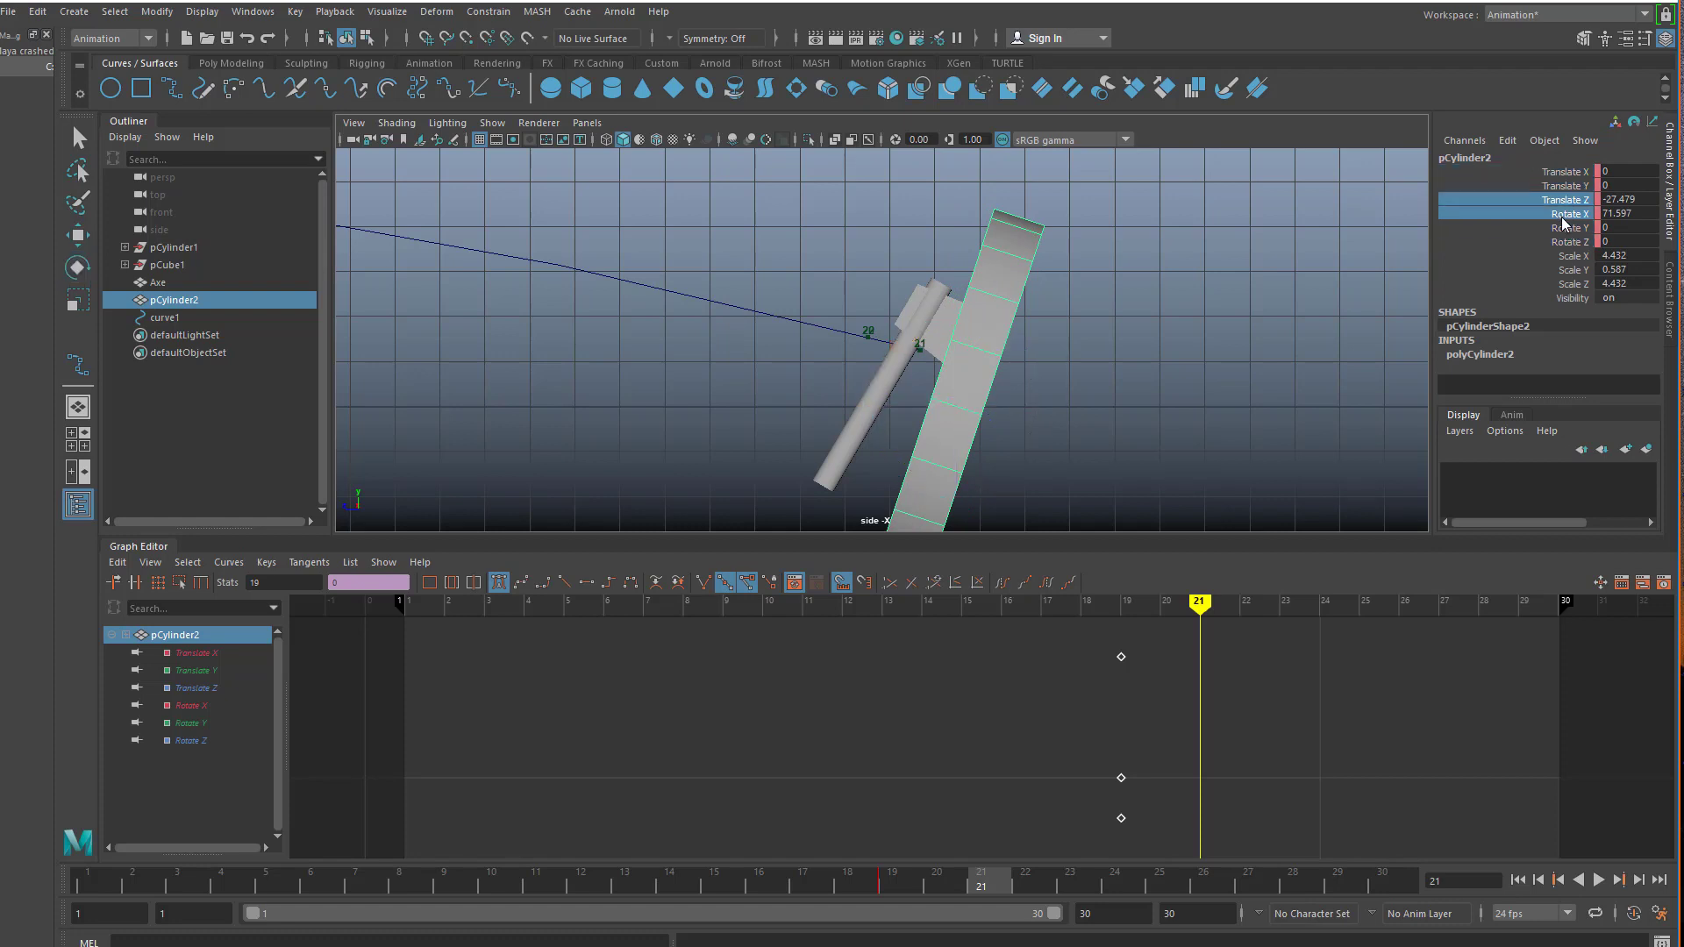
{"action": "right_click", "coordinate": [1567, 219]}
{"action": "left_click", "coordinate": [1526, 248]}
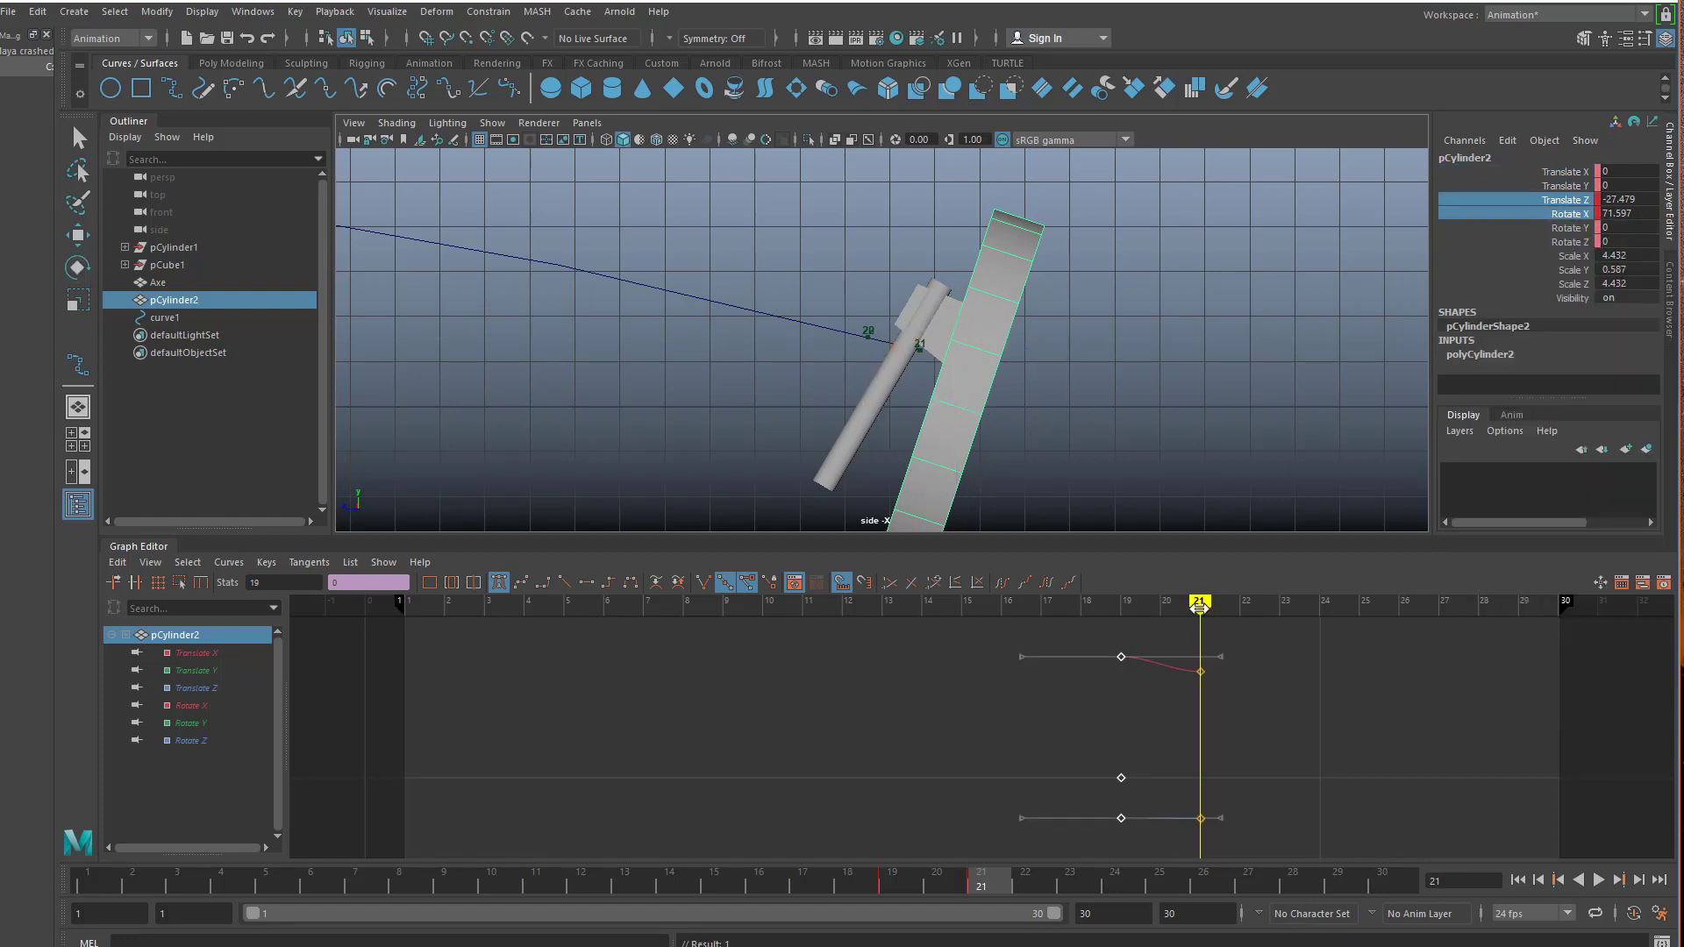
- Copy the target's frame 19 keys and paste them at frame 22 so it returns to its pre-impact pose
{"action": "left_click_drag", "start_coordinate": [1201, 608], "coordinate": [1236, 621]}
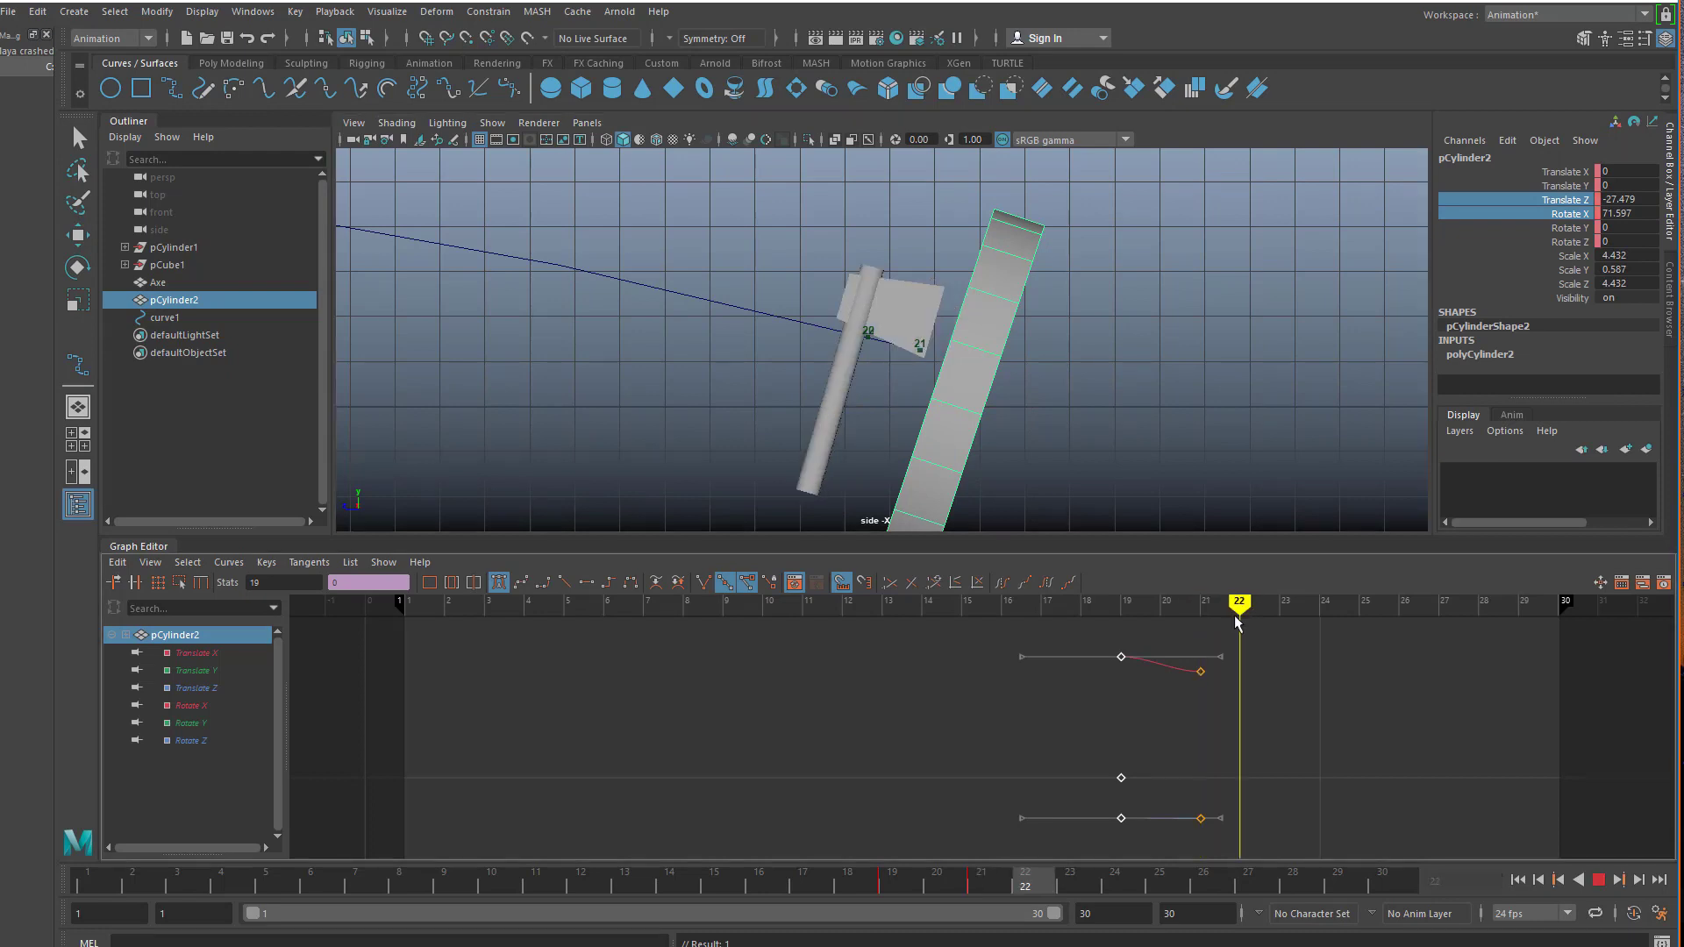
{"action": "left_click_drag", "start_coordinate": [1156, 873], "coordinate": [1148, 847]}
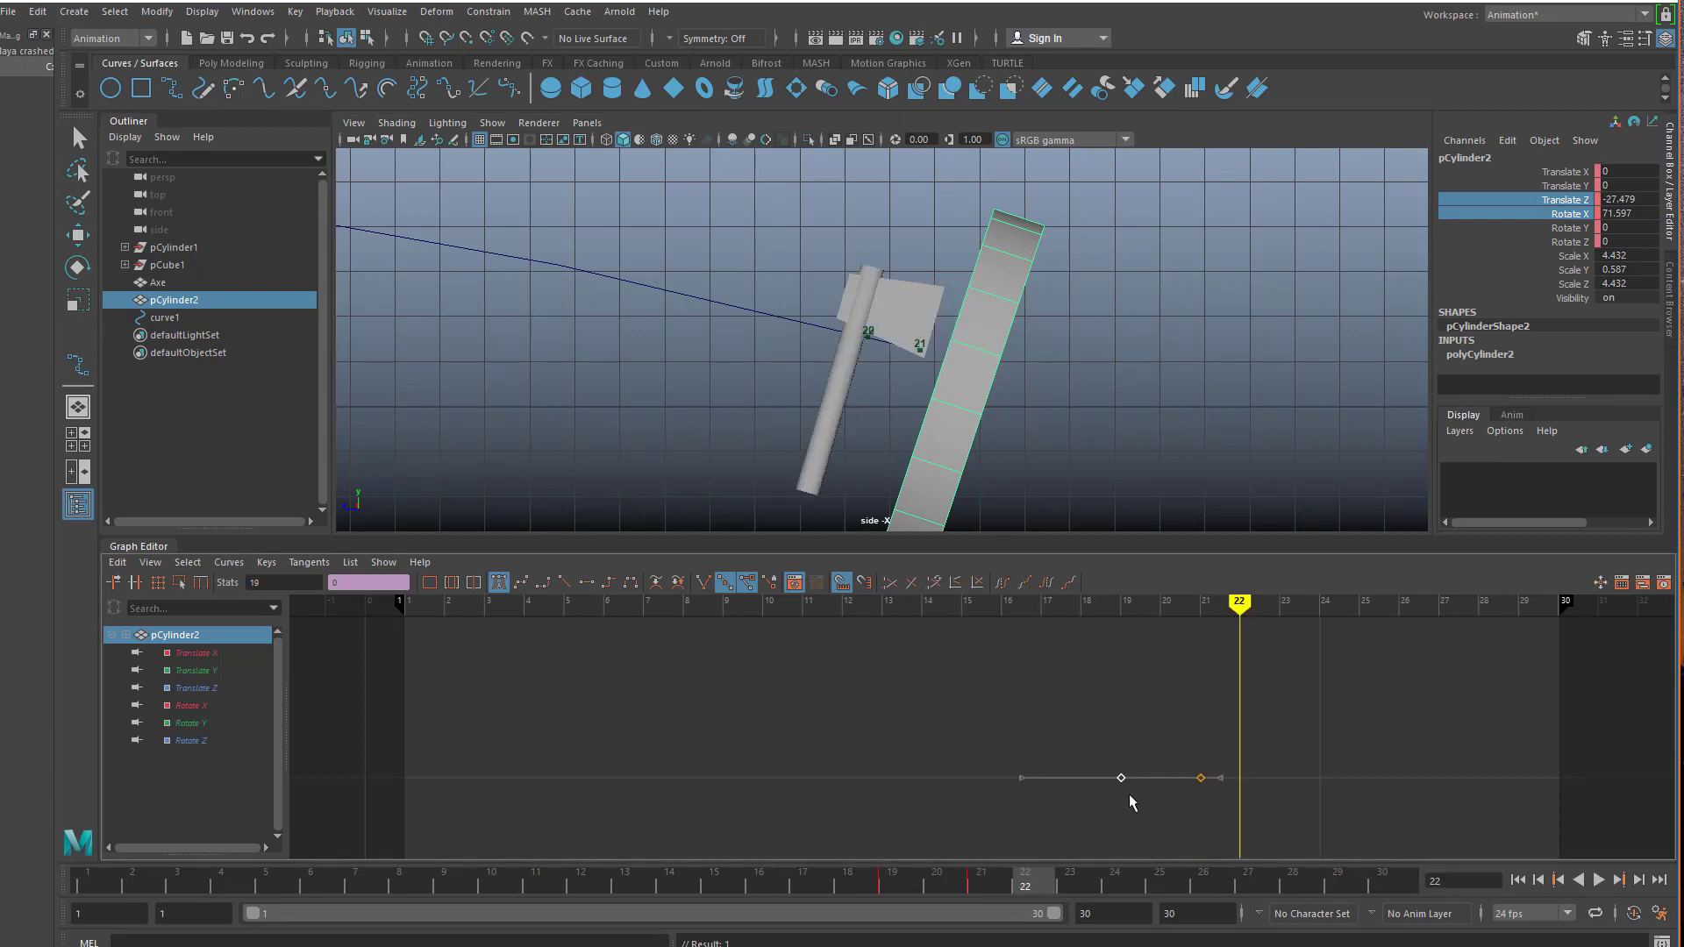
{"action": "left_click_drag", "start_coordinate": [802, 666], "coordinate": [884, 790]}
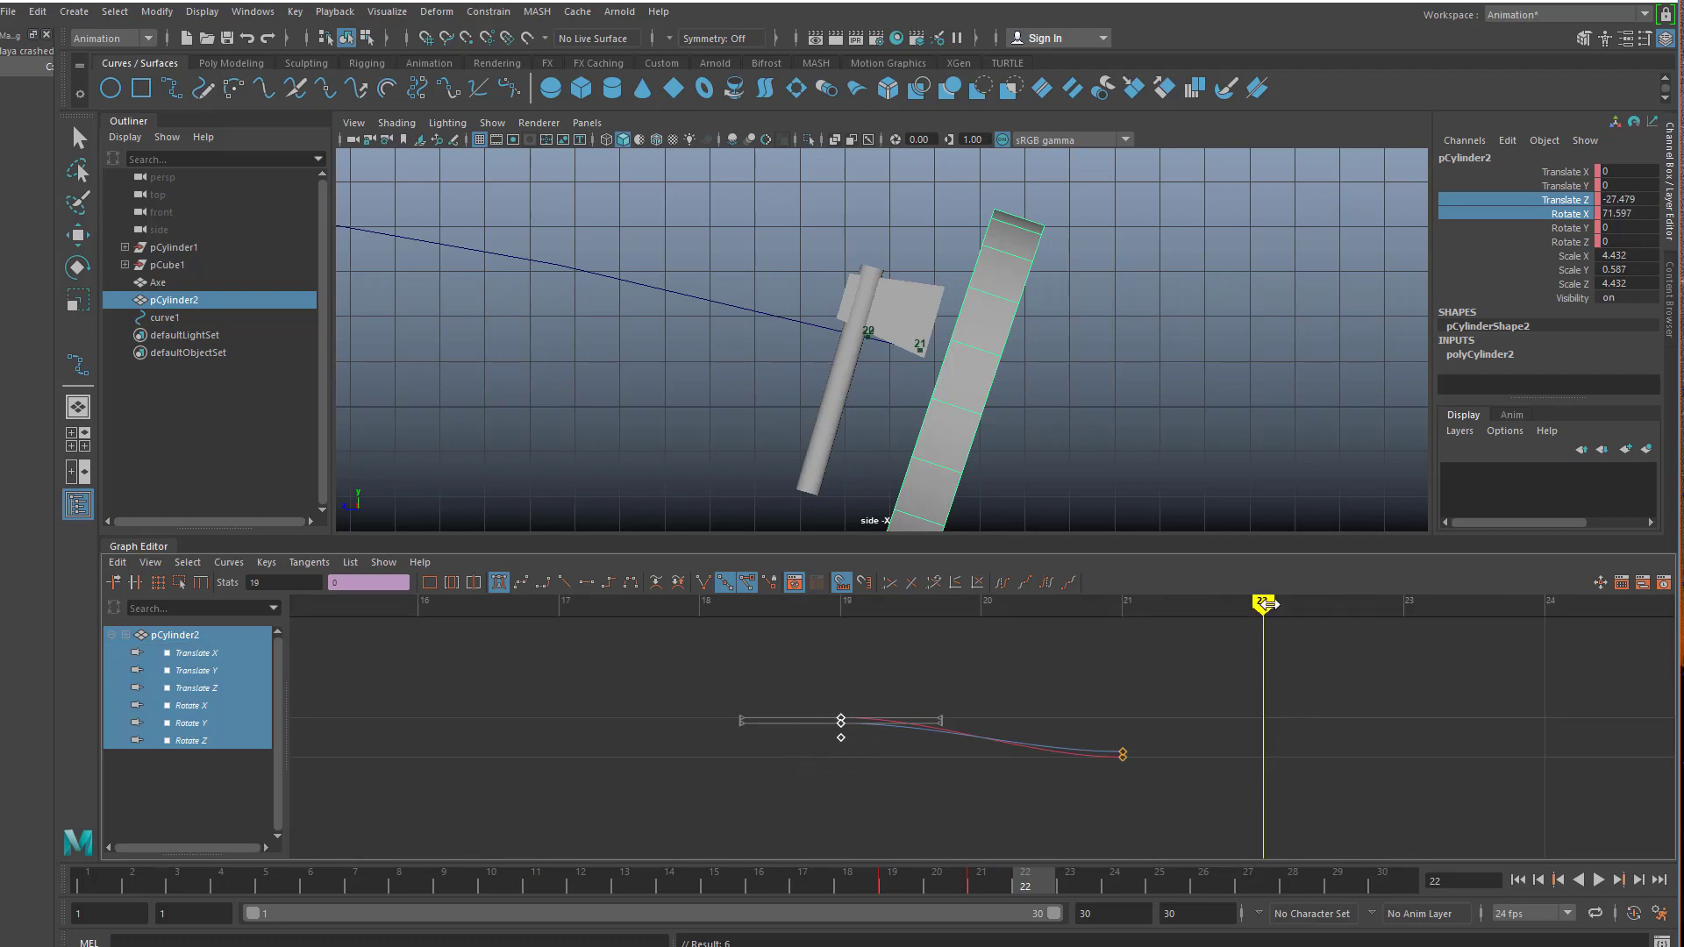
{"action": "left_click", "coordinate": [1238, 712]}
{"action": "key", "text": "ctrl+v"}
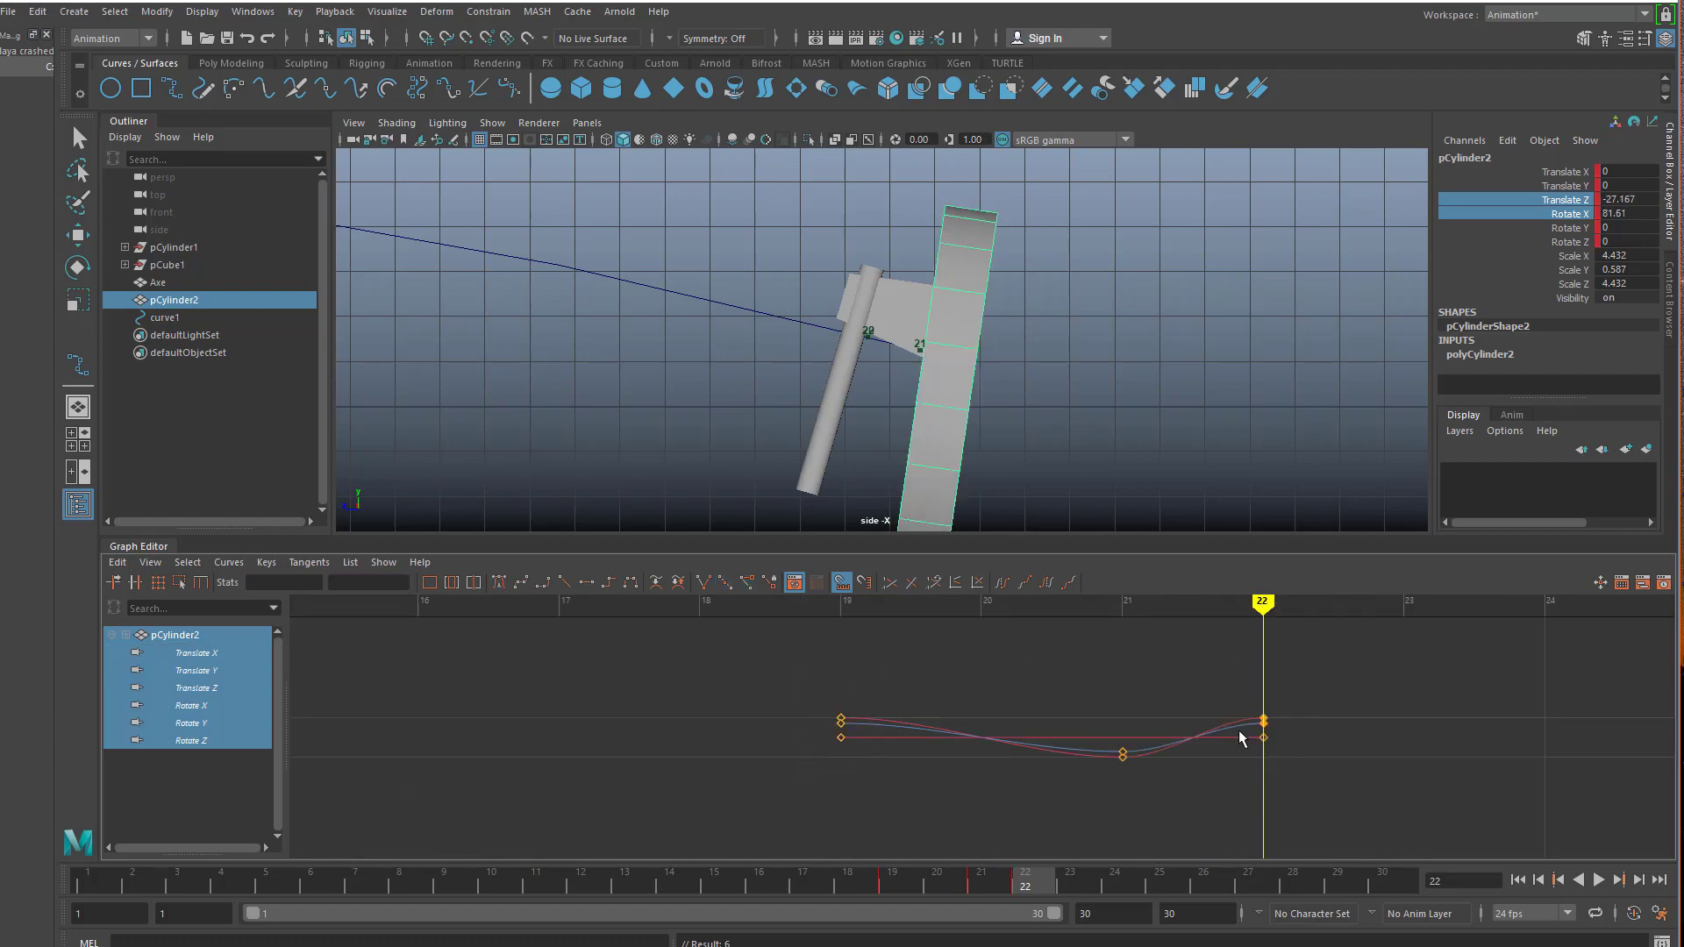
- Move the target's frame 19 keys to frame 20 and scrub back to frame 21 to check the hit
{"action": "left_click_drag", "start_coordinate": [783, 693], "coordinate": [887, 784]}
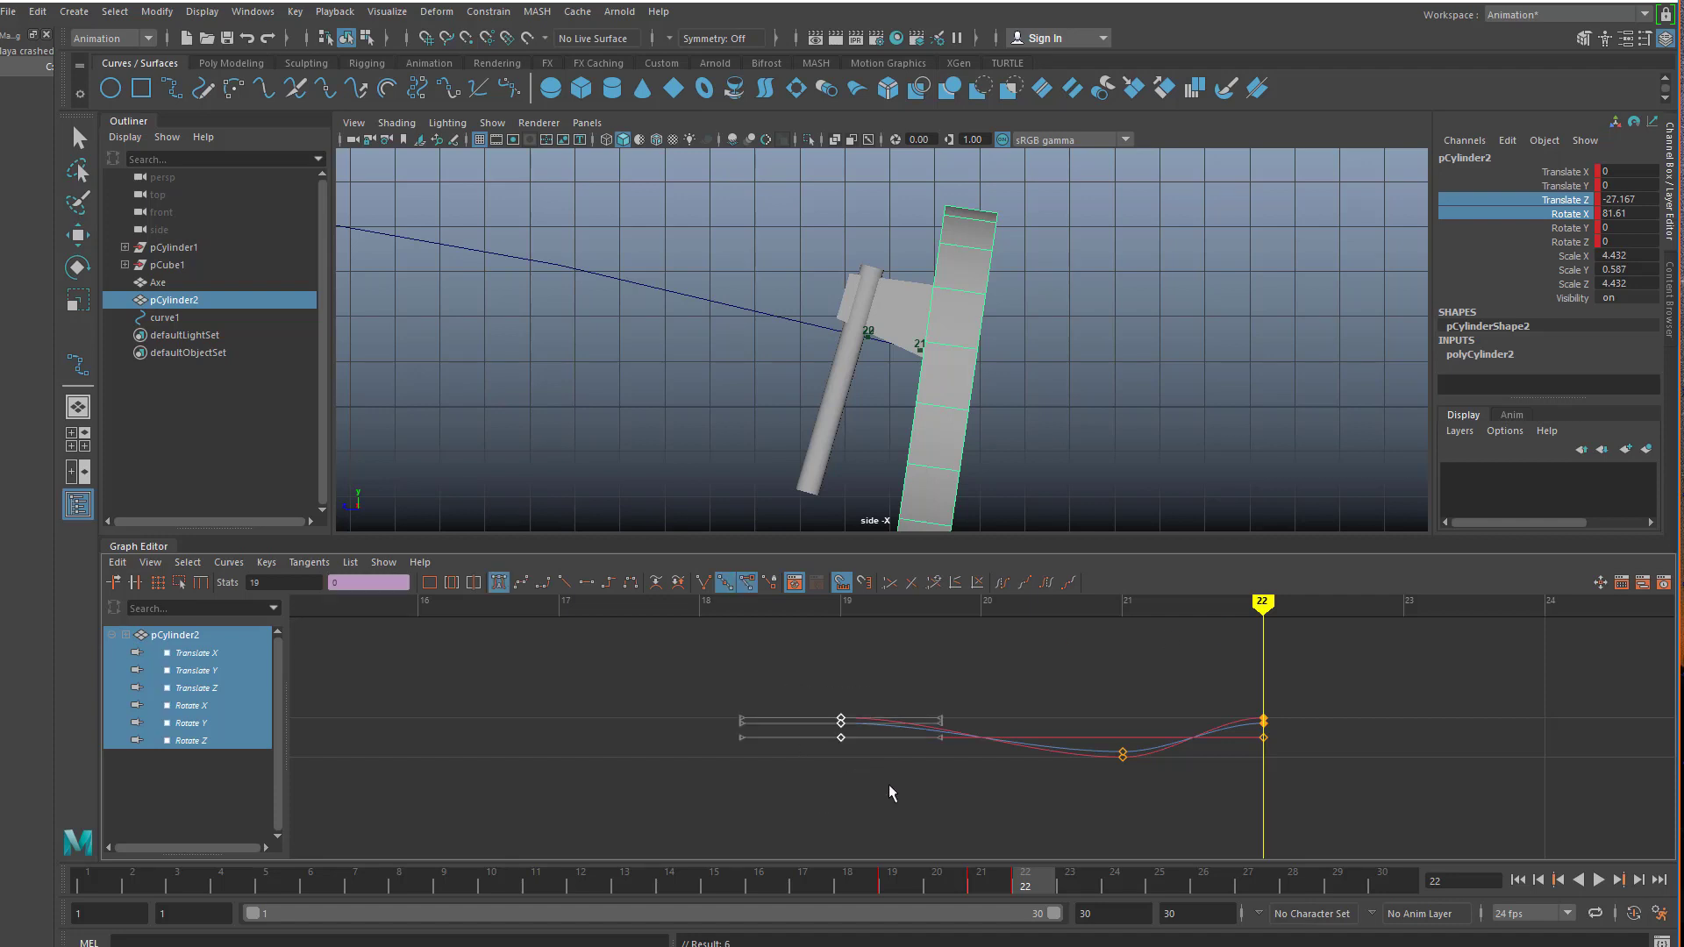
{"action": "middle_click_drag", "start_coordinate": [948, 782], "coordinate": [1013, 779], "text": "shift"}
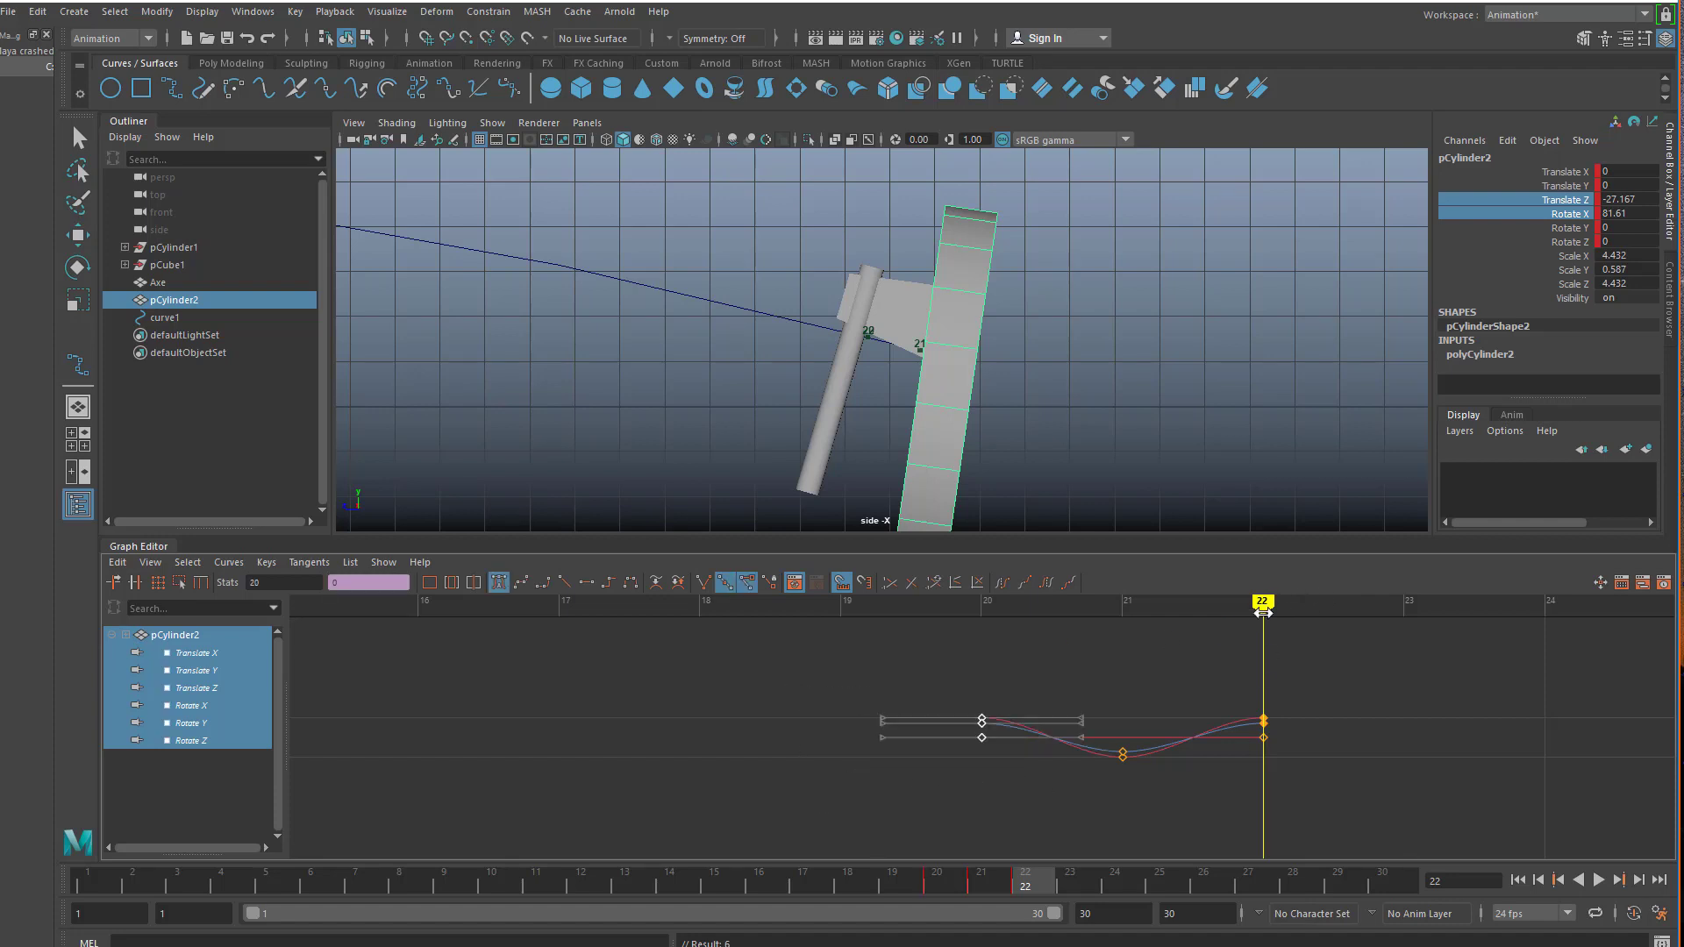
{"action": "mouse_move", "coordinate": [1263, 612]}
{"action": "left_mouse_down"}
{"action": "mouse_move", "coordinate": [985, 632]}
{"action": "mouse_move", "coordinate": [1099, 656]}
{"action": "mouse_move", "coordinate": [840, 660]}
{"action": "mouse_move", "coordinate": [1120, 667]}
{"action": "mouse_move", "coordinate": [839, 690]}
{"action": "mouse_move", "coordinate": [1292, 676]}
{"action": "mouse_move", "coordinate": [834, 681]}
{"action": "mouse_move", "coordinate": [1297, 647]}
{"action": "mouse_move", "coordinate": [699, 658]}
{"action": "mouse_move", "coordinate": [1402, 640]}
{"action": "mouse_move", "coordinate": [1141, 653]}
{"action": "left_mouse_up"}
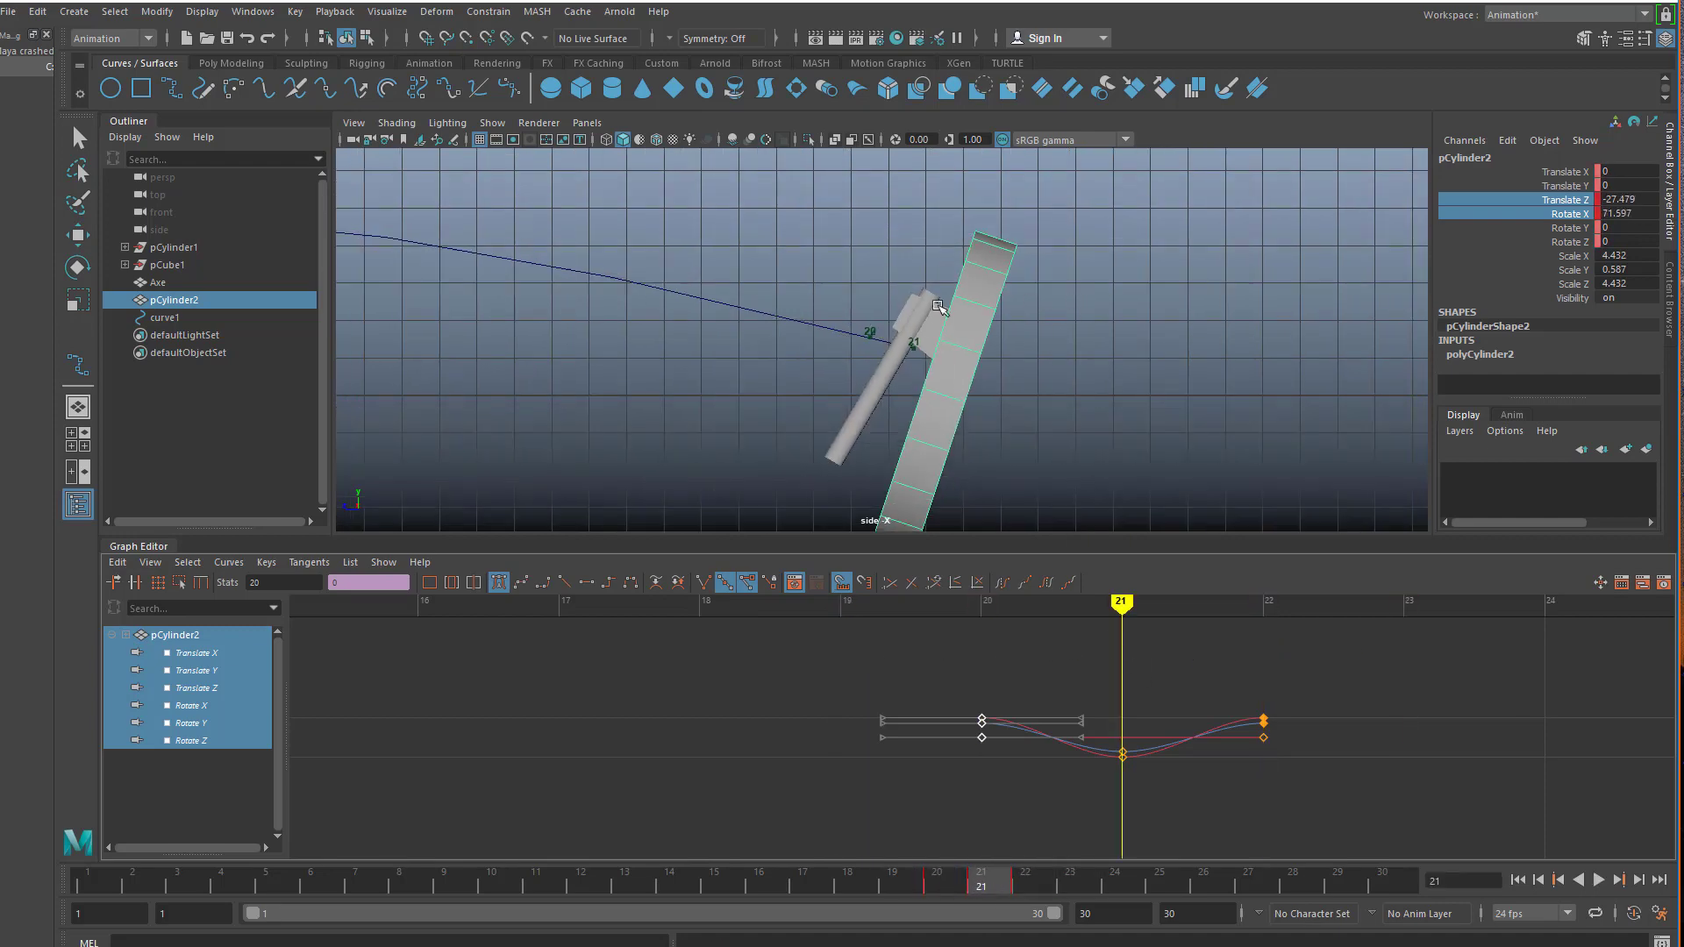
- Play the animation from the start in the perspective view and examine the throw and the target's reaction from several angles
{"action": "key", "text": "space"}
{"action": "key", "text": "space"}
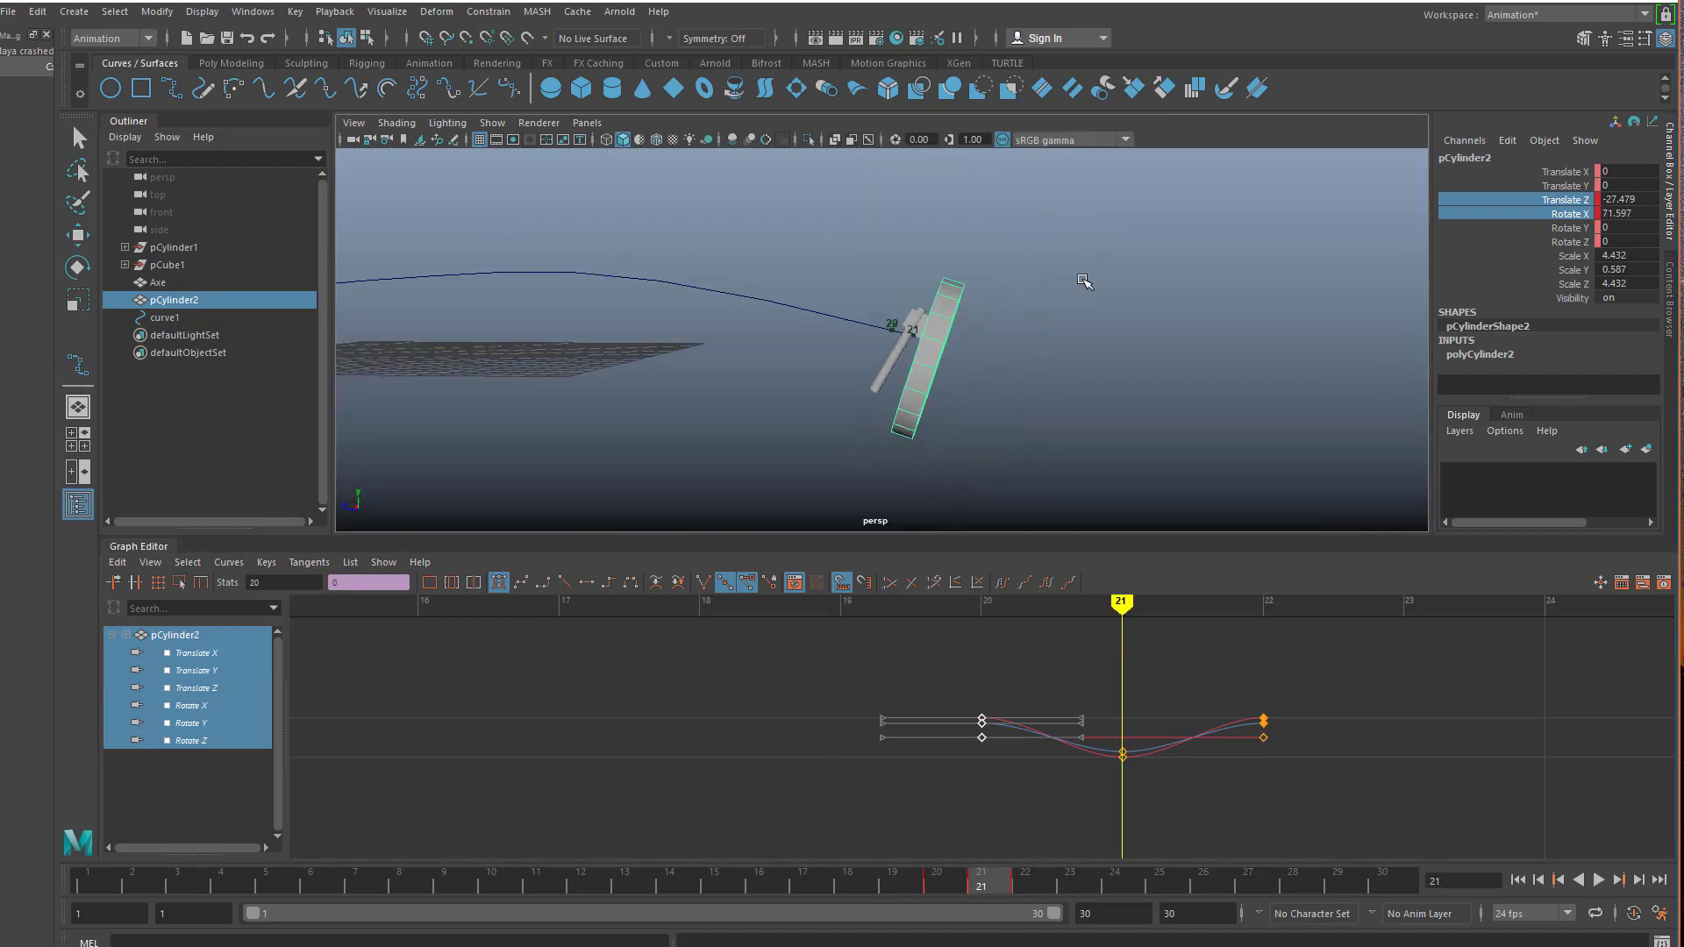
{"action": "left_click_drag", "start_coordinate": [1084, 282], "coordinate": [1044, 488], "text": "alt"}
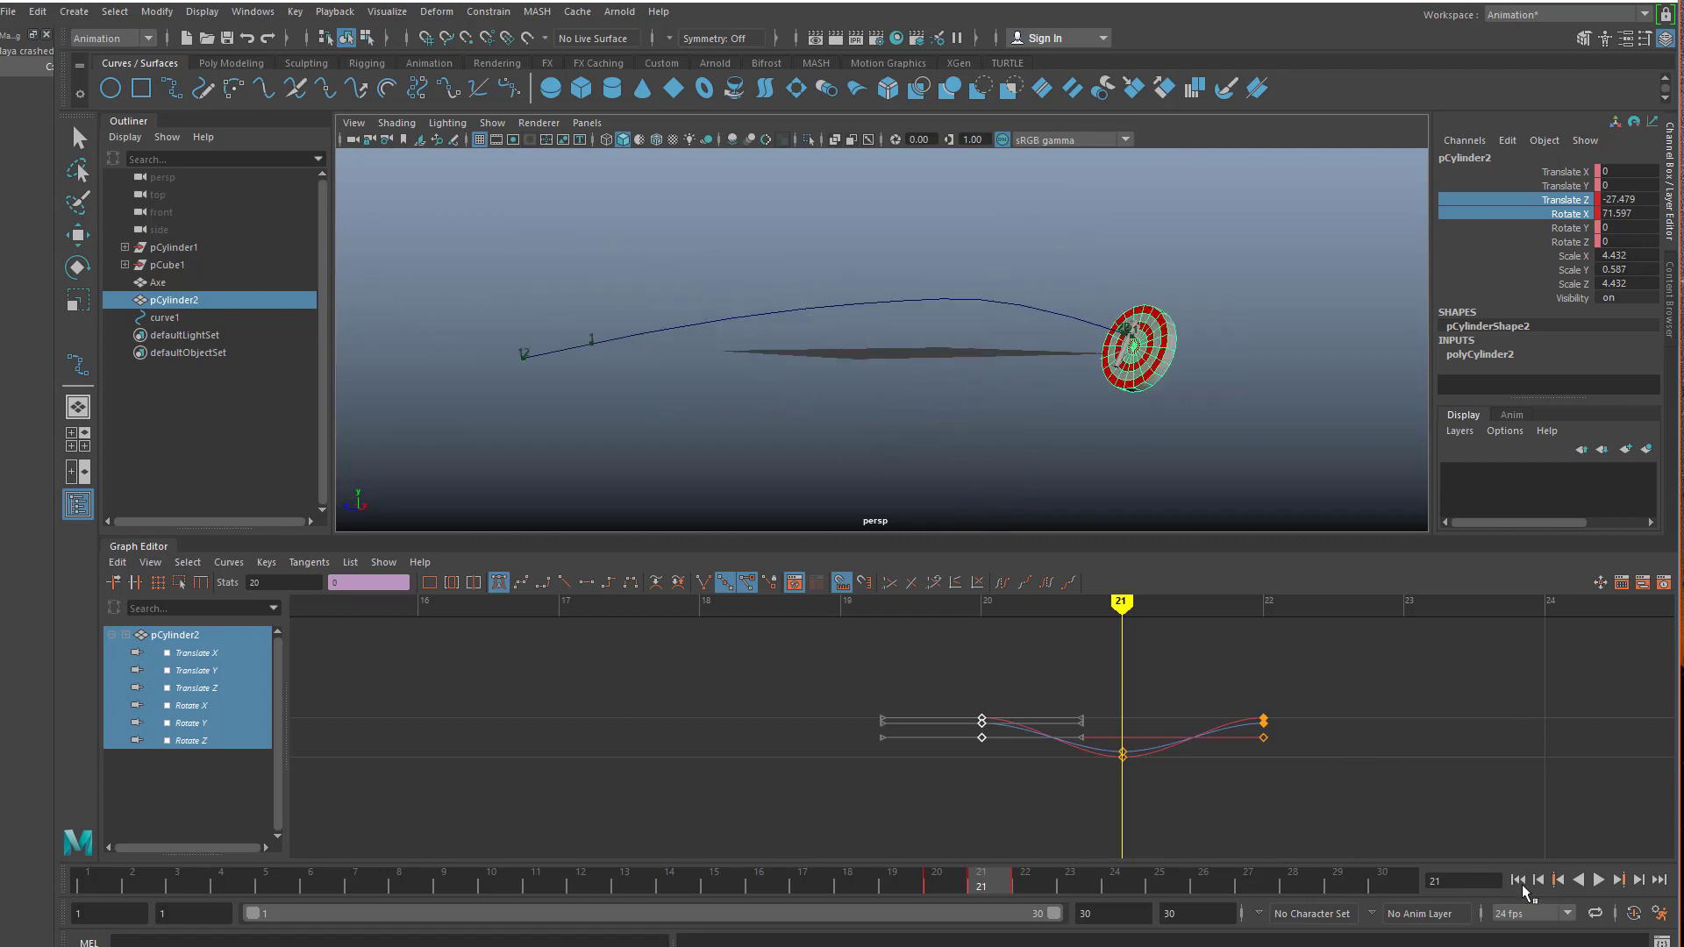
{"action": "left_click", "coordinate": [1518, 880]}
{"action": "left_click", "coordinate": [1598, 880]}
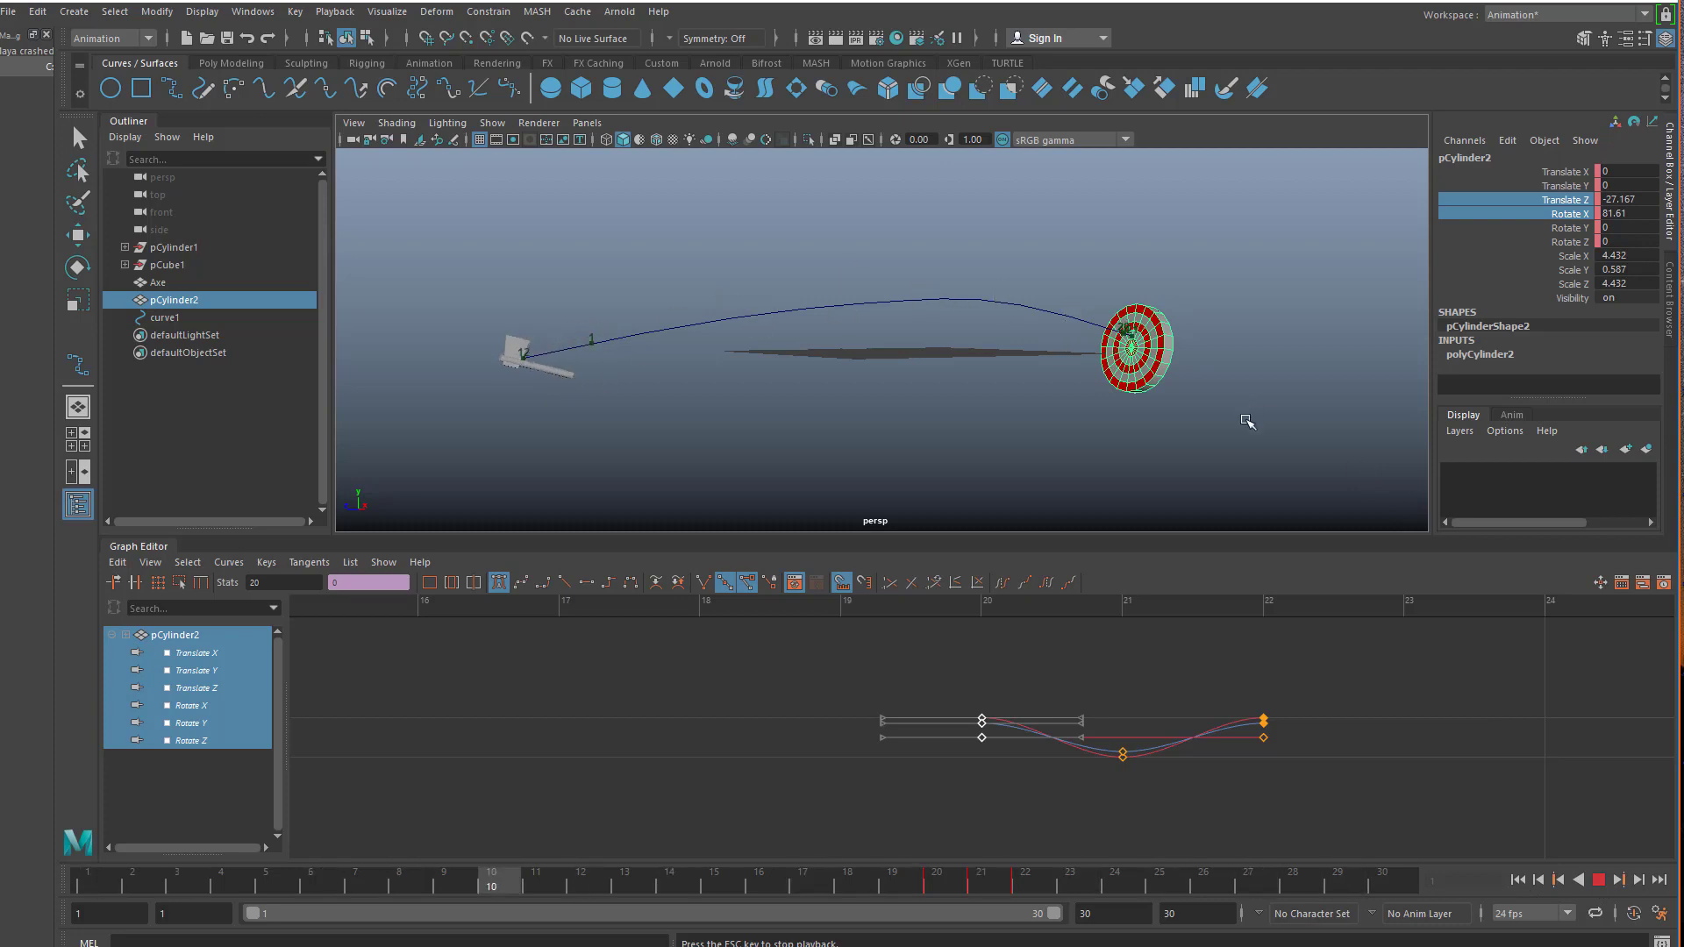
{"action": "left_click_drag", "start_coordinate": [1247, 422], "coordinate": [1176, 413], "text": "alt"}
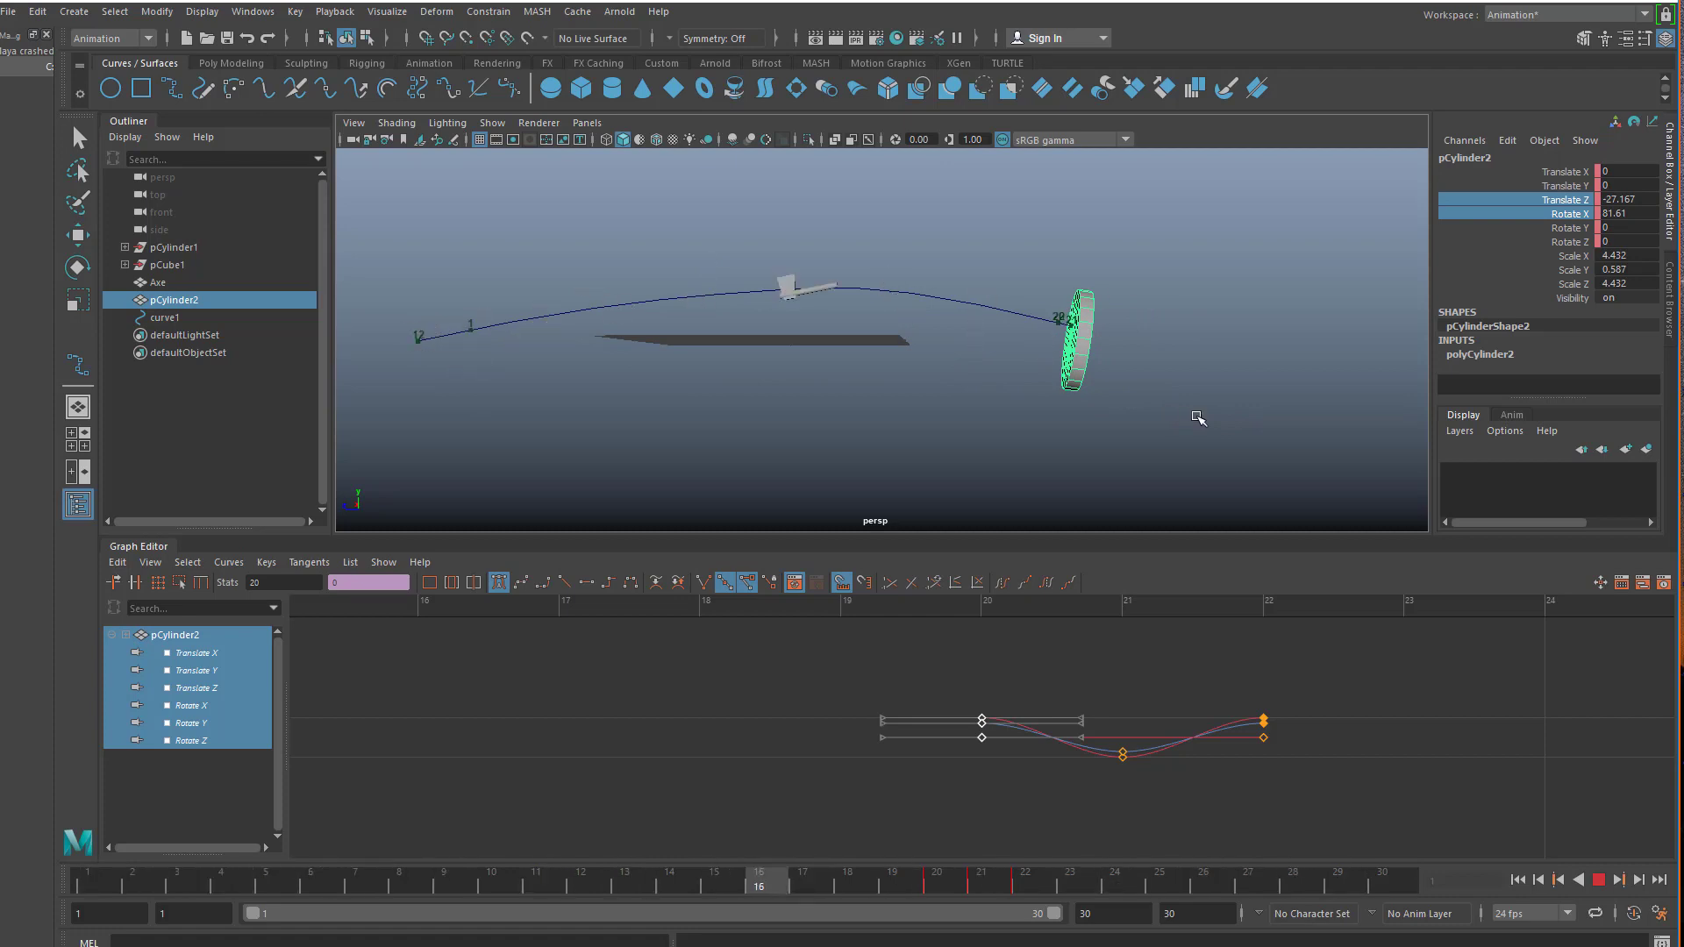
{"action": "scroll", "coordinate": [816, 386], "scroll_direction": "up", "scroll_amount": 2}
{"action": "middle_click_drag", "start_coordinate": [816, 379], "coordinate": [1041, 406], "text": "alt"}
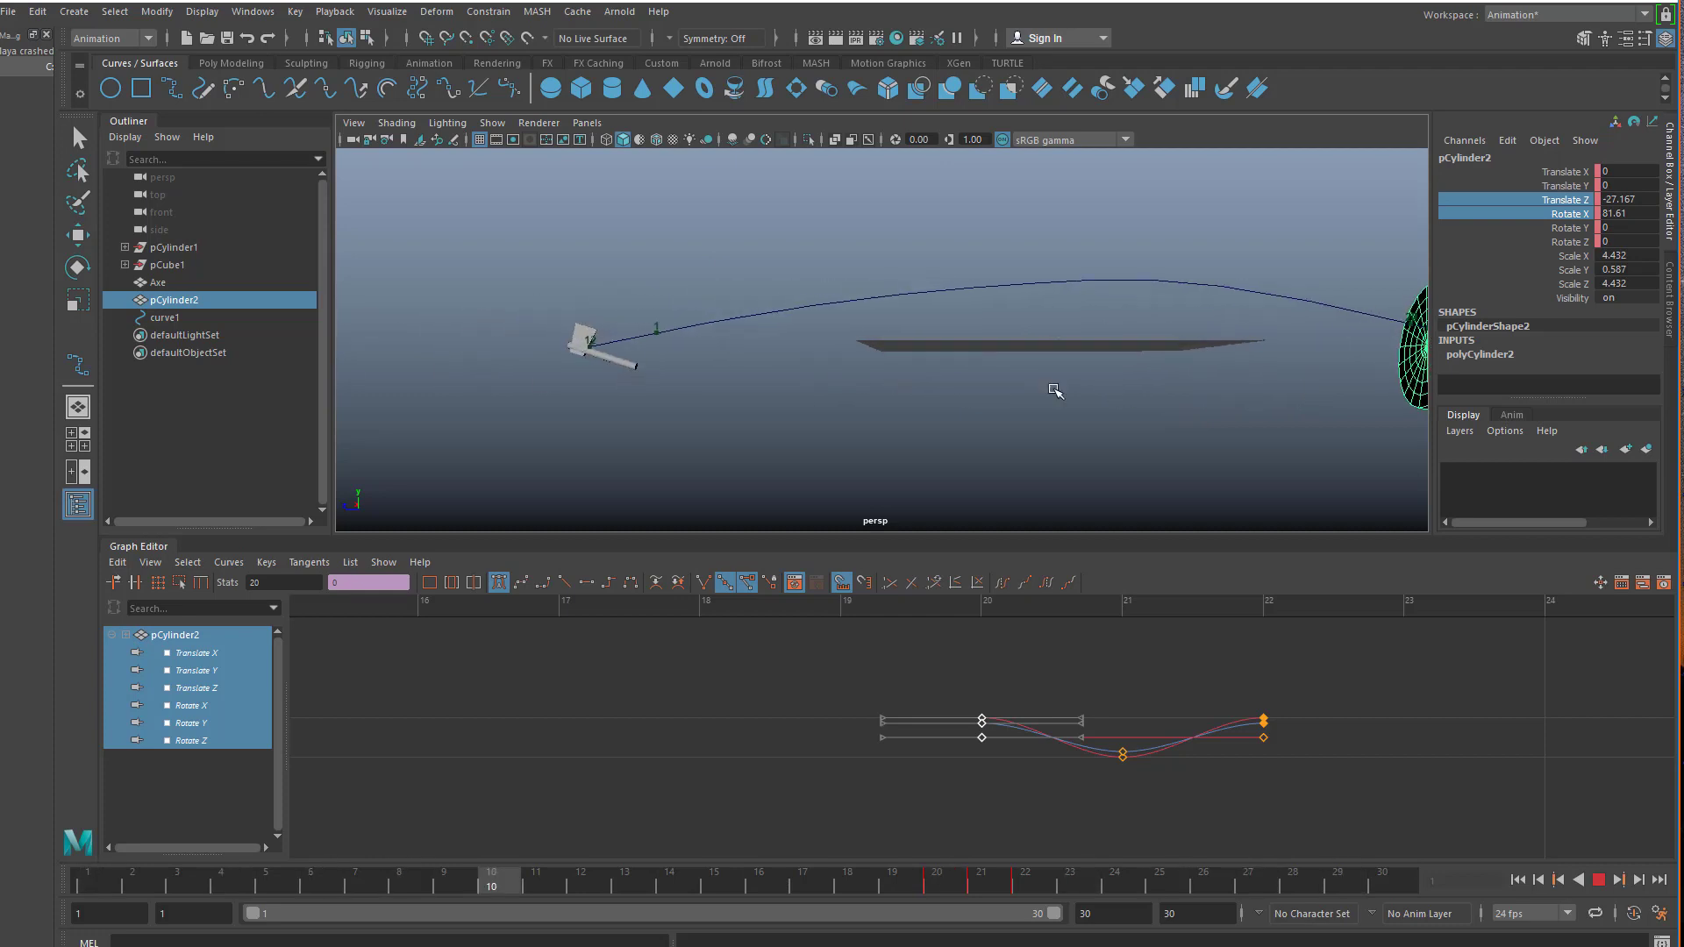
{"action": "scroll", "coordinate": [1056, 387], "scroll_direction": "down", "scroll_amount": 2}
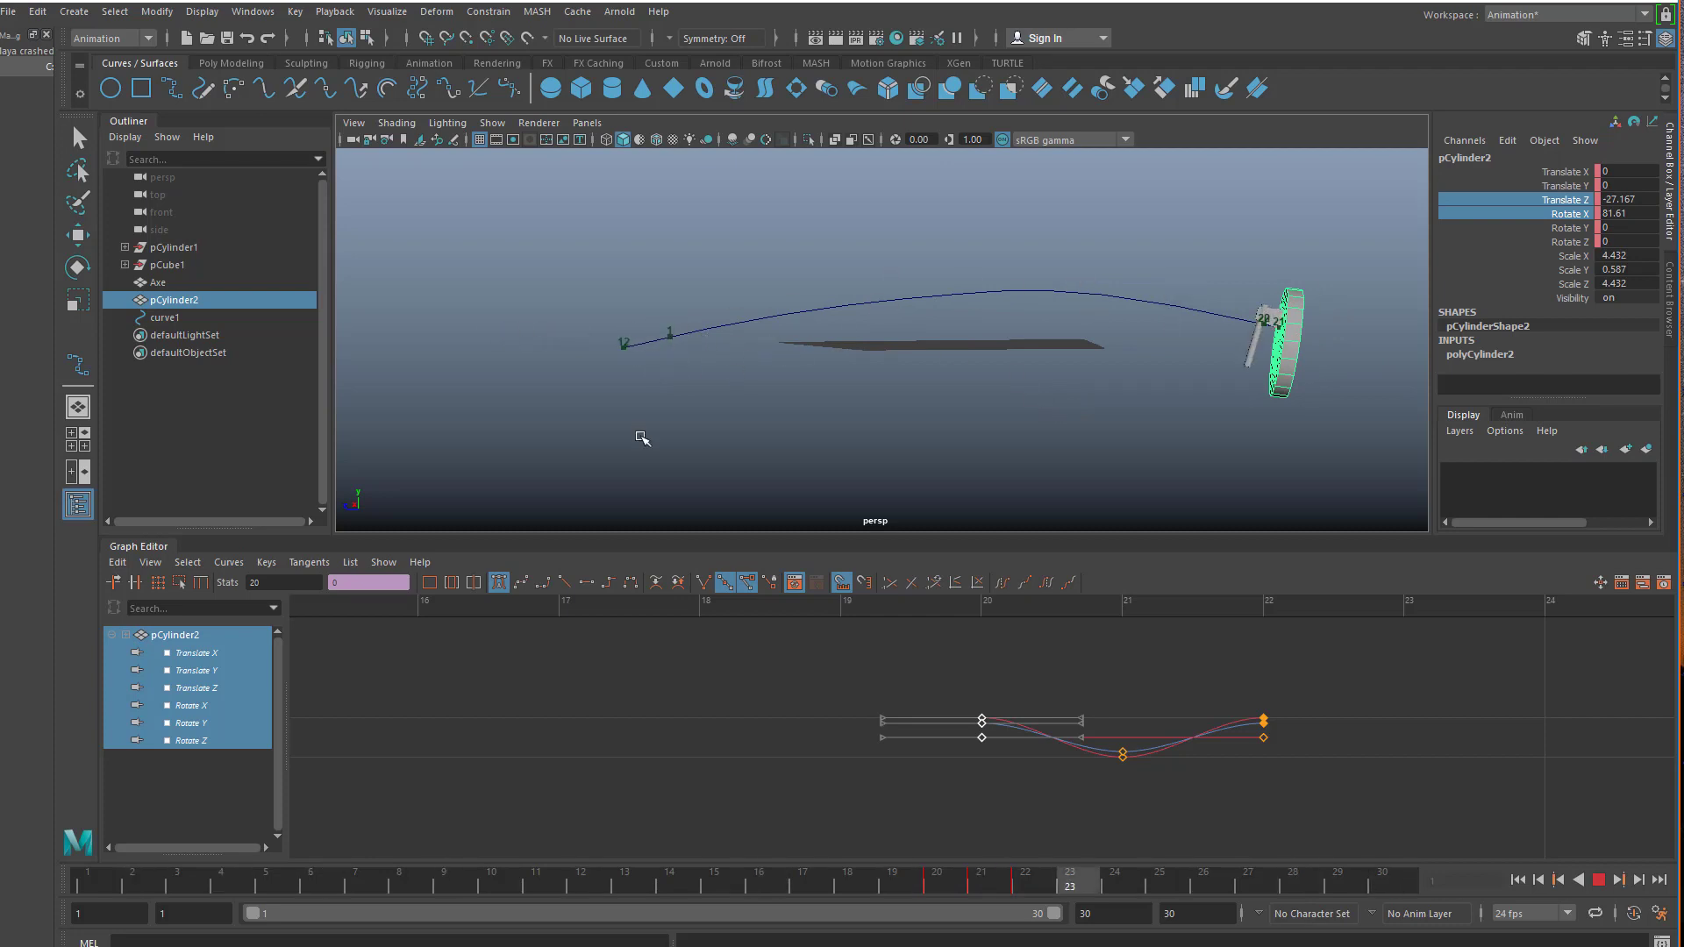
{"action": "left_click", "coordinate": [1600, 880]}
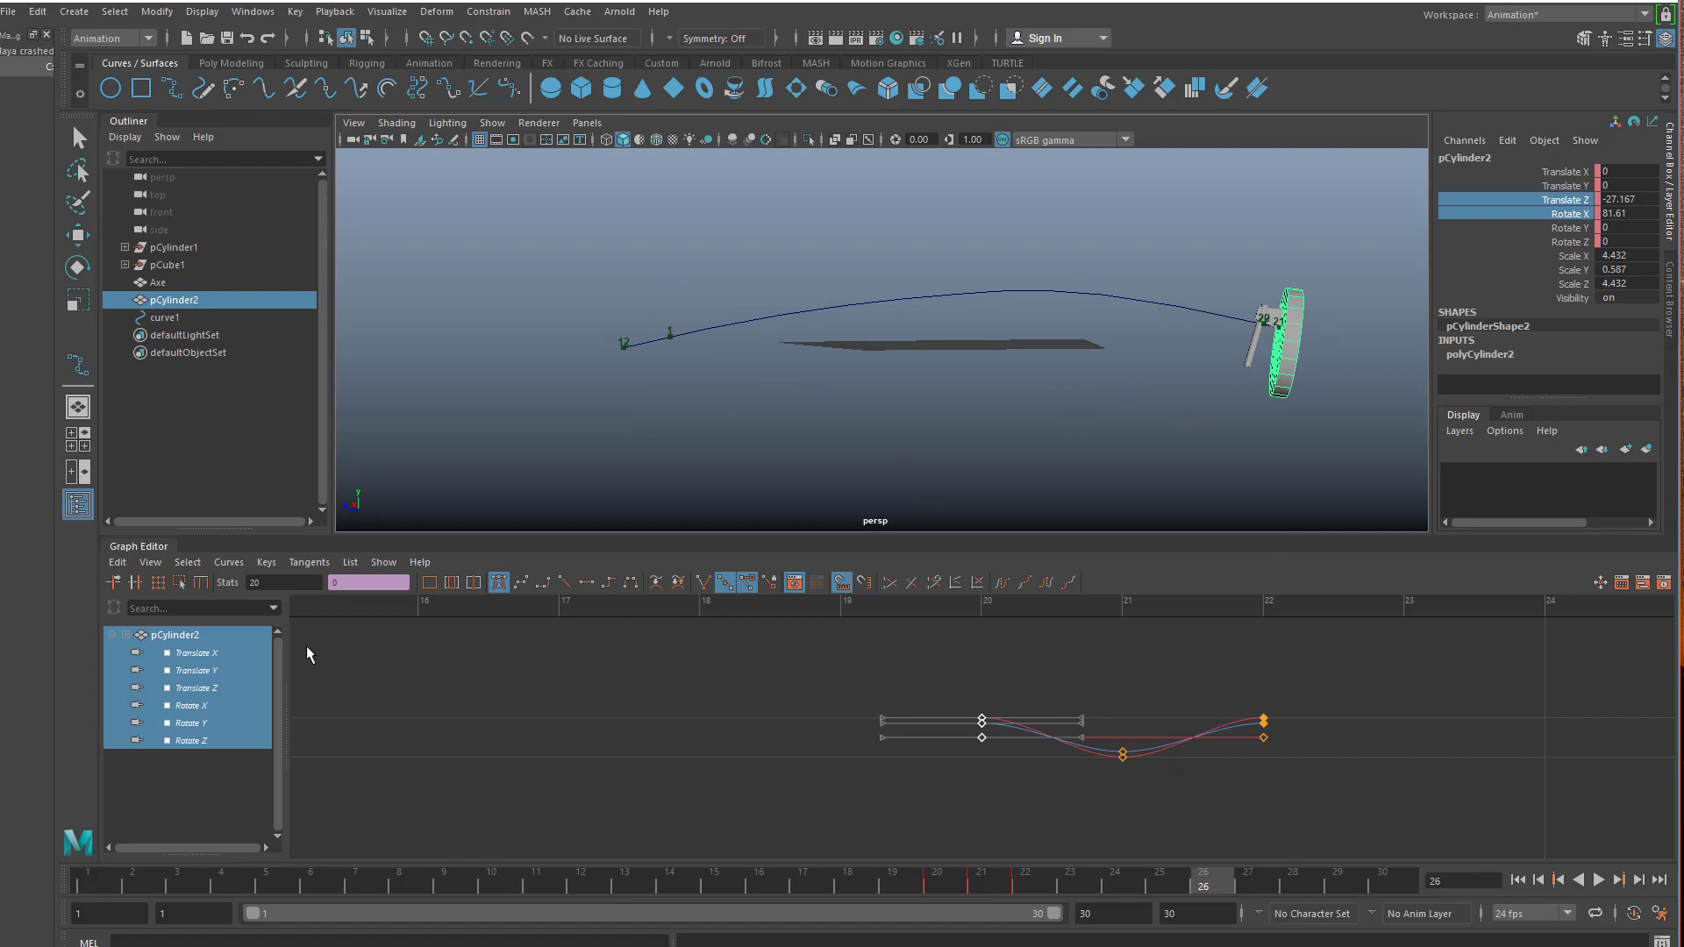
- Select the axe's keys from frame 11 onward together with all the target's keys and shift them three frames later
{"action": "left_click", "coordinate": [842, 453]}
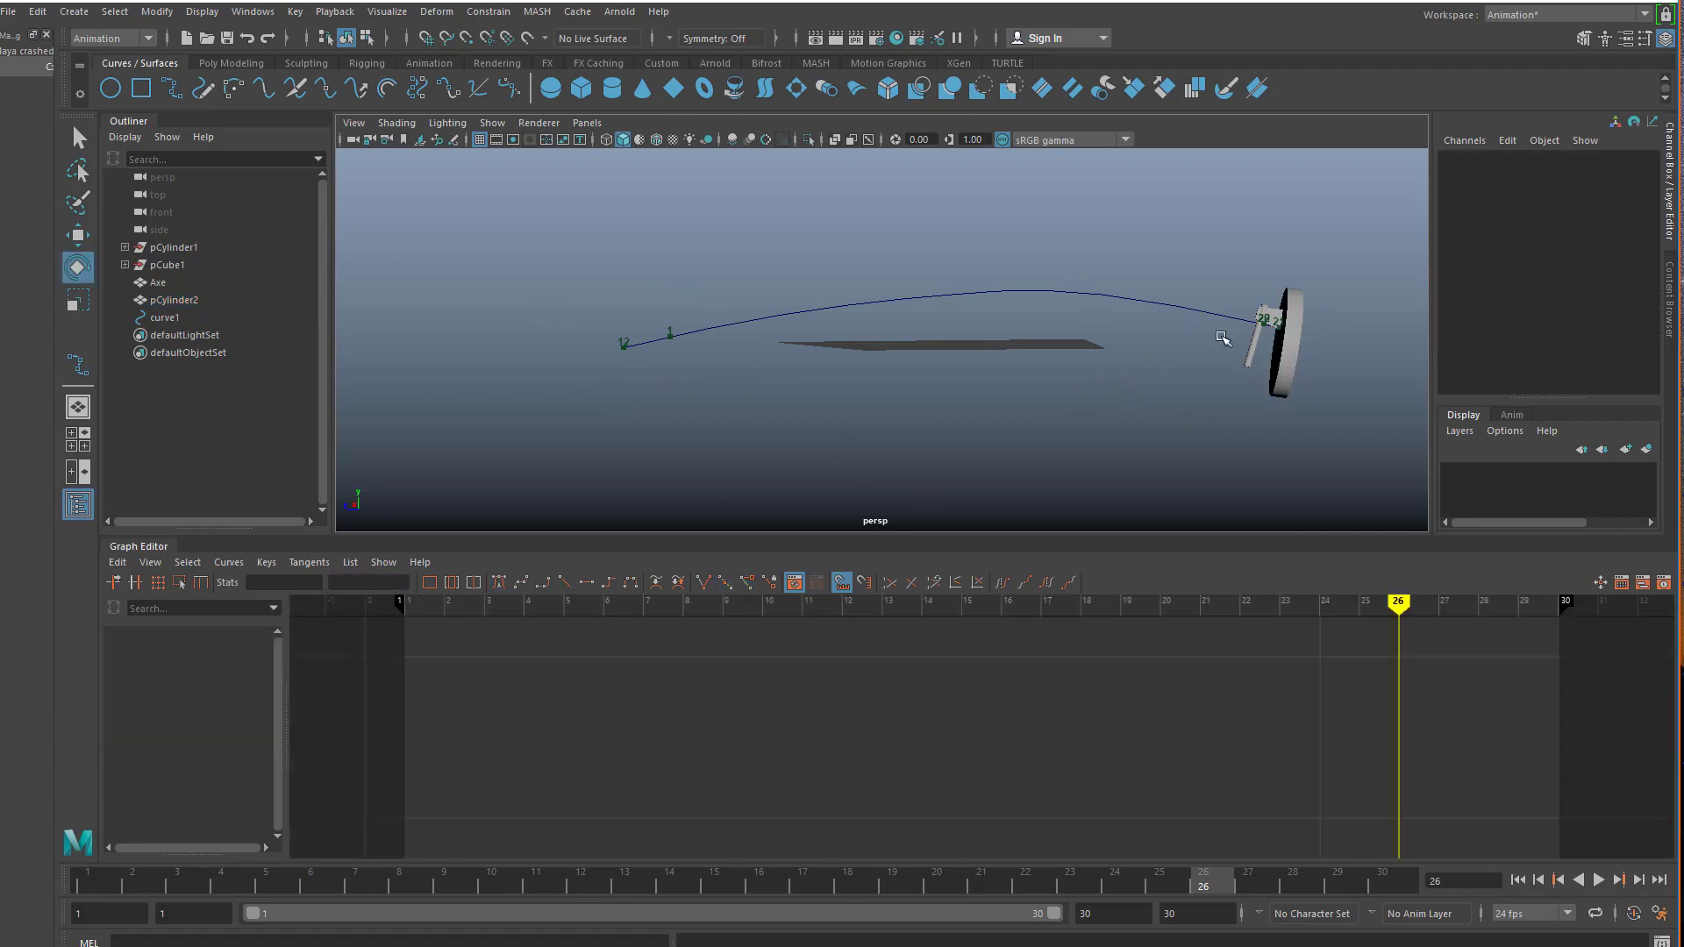
{"action": "left_click", "coordinate": [1249, 353]}
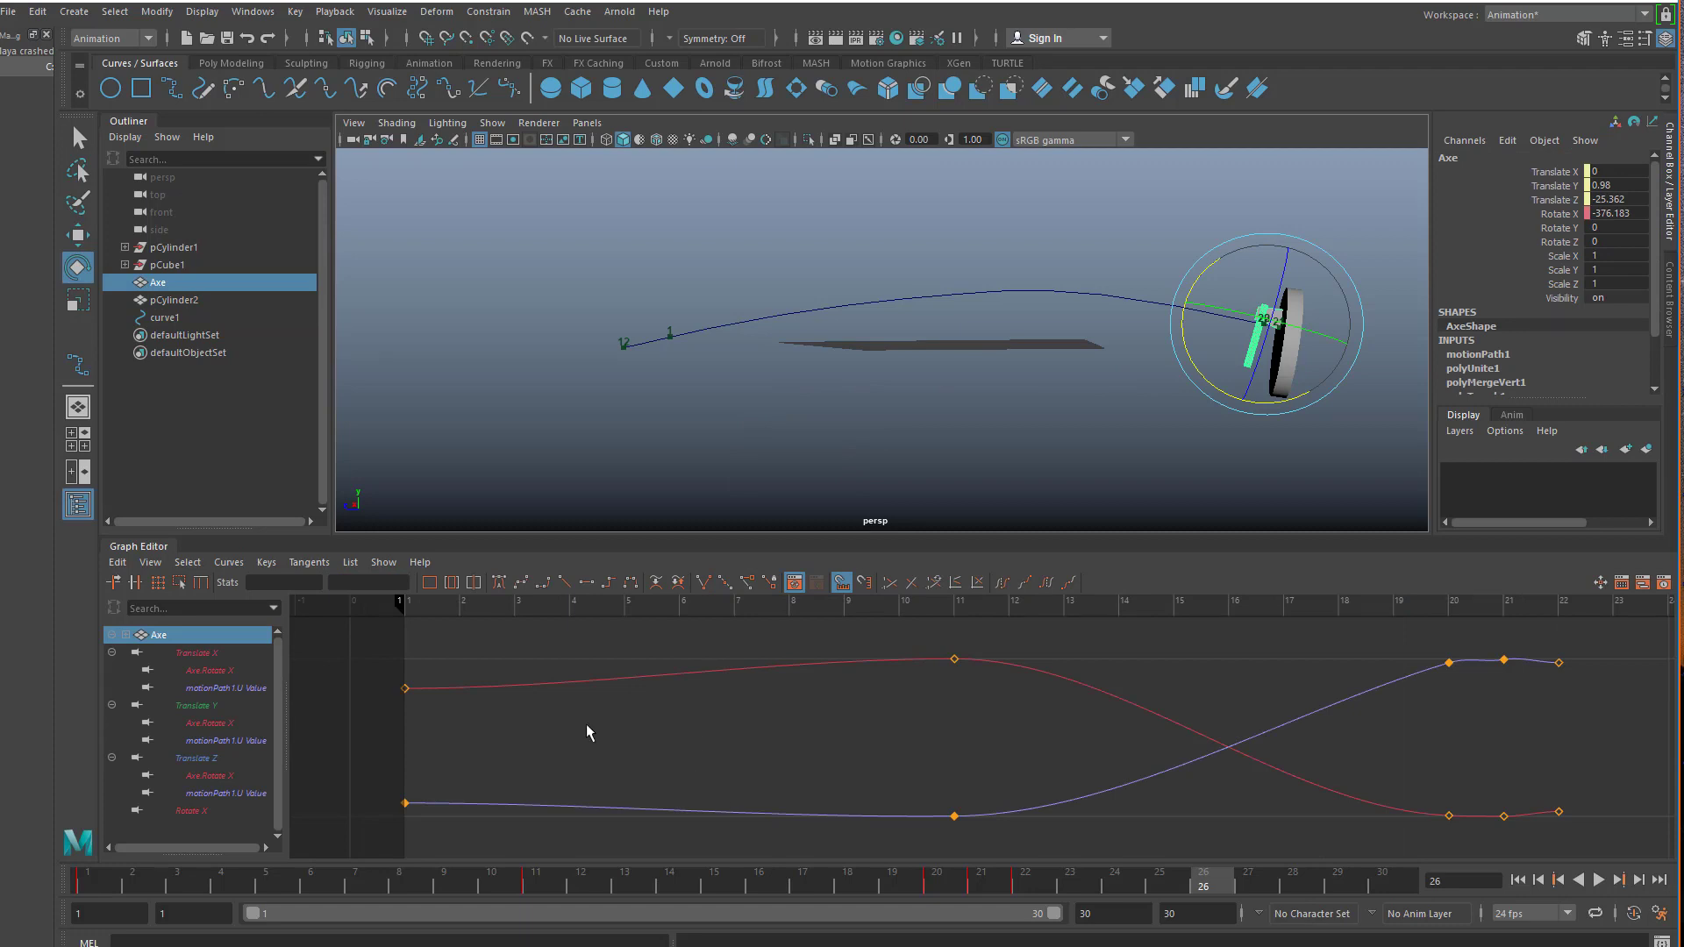
{"action": "left_click_drag", "start_coordinate": [399, 886], "coordinate": [88, 886]}
{"action": "scroll", "coordinate": [929, 724], "scroll_direction": "down", "scroll_amount": 3}
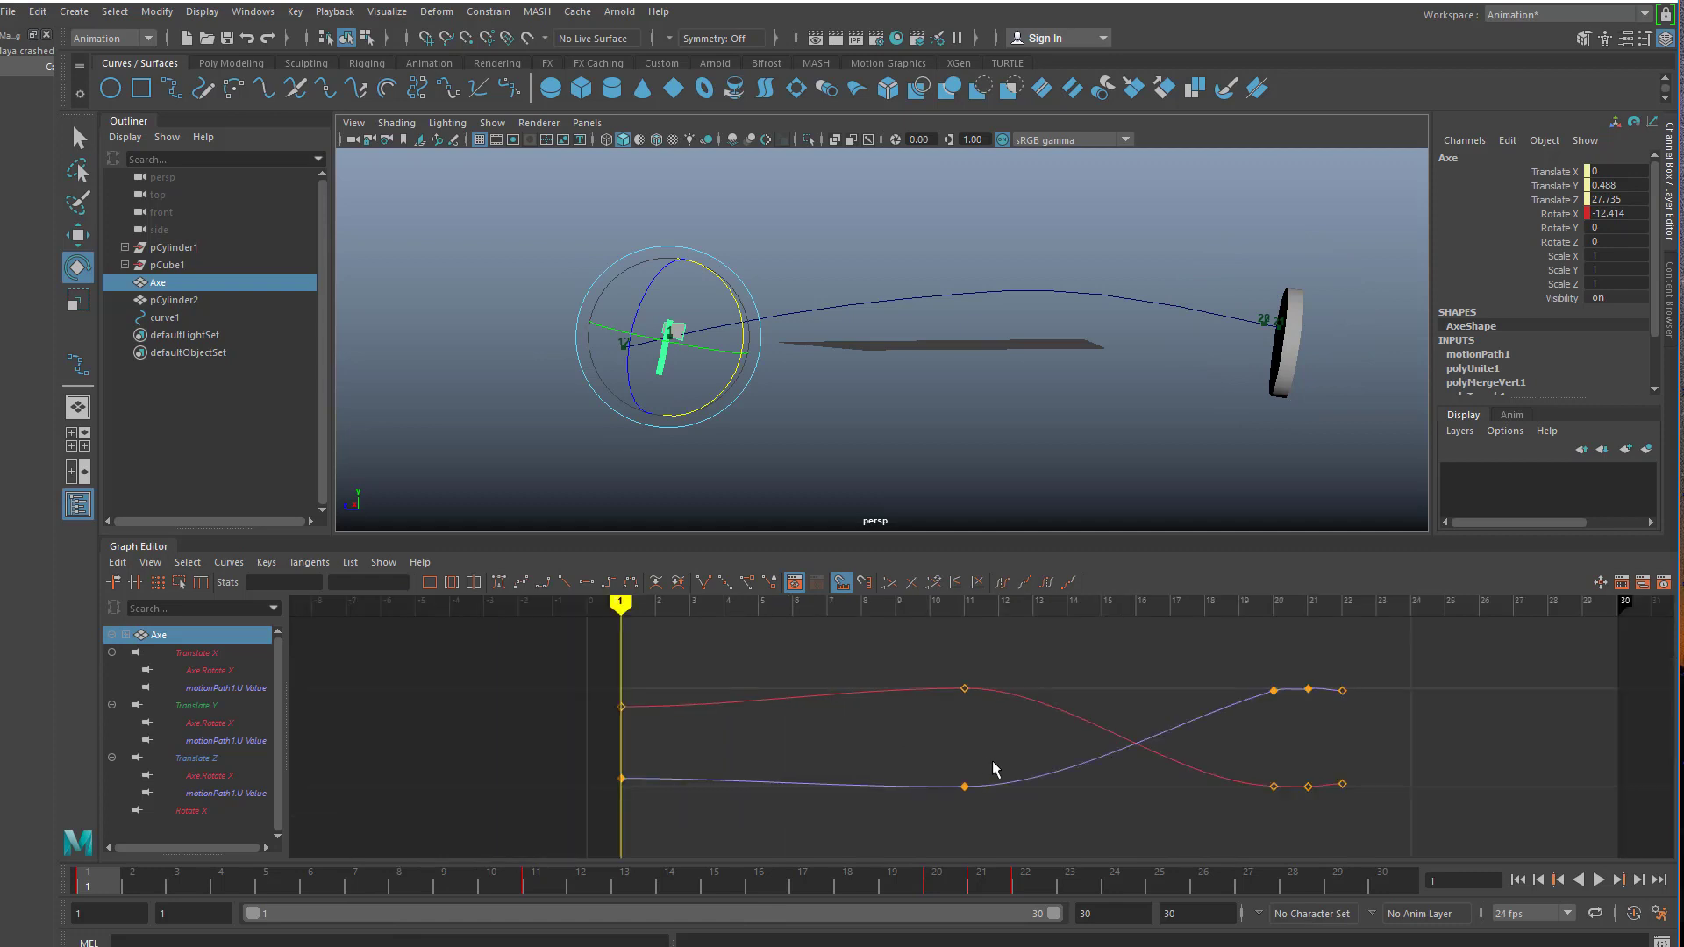
{"action": "middle_click_drag", "start_coordinate": [992, 760], "coordinate": [868, 756], "text": "alt"}
{"action": "left_click_drag", "start_coordinate": [804, 644], "coordinate": [1253, 817]}
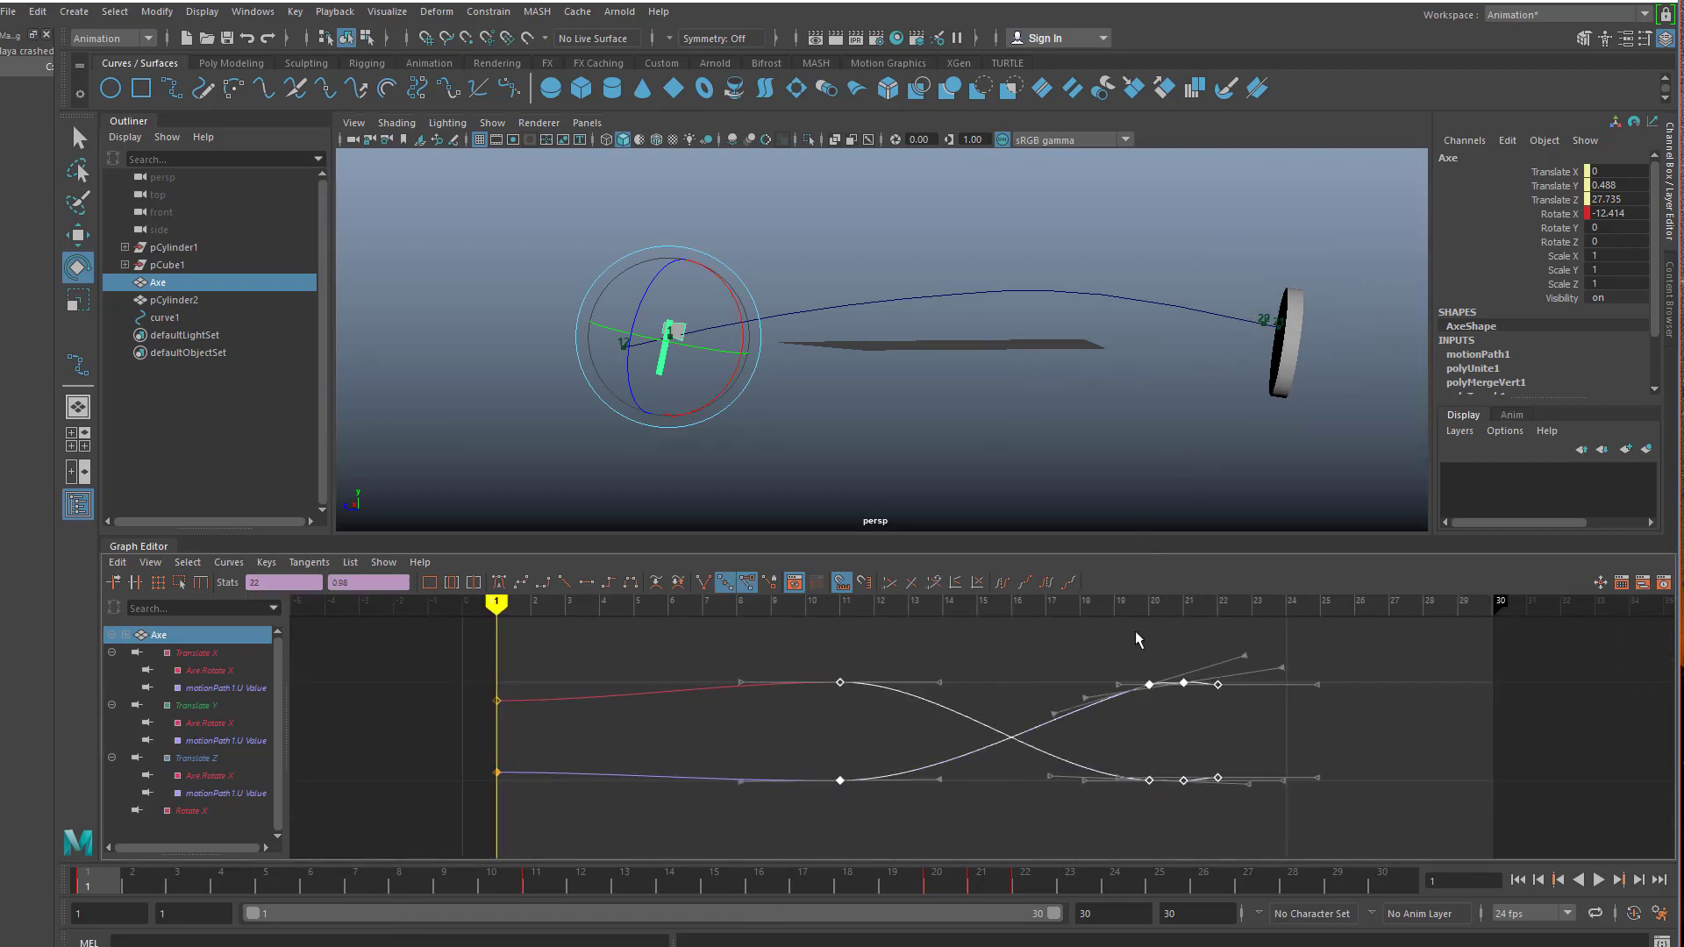
{"action": "left_click", "coordinate": [1283, 364], "text": "shift"}
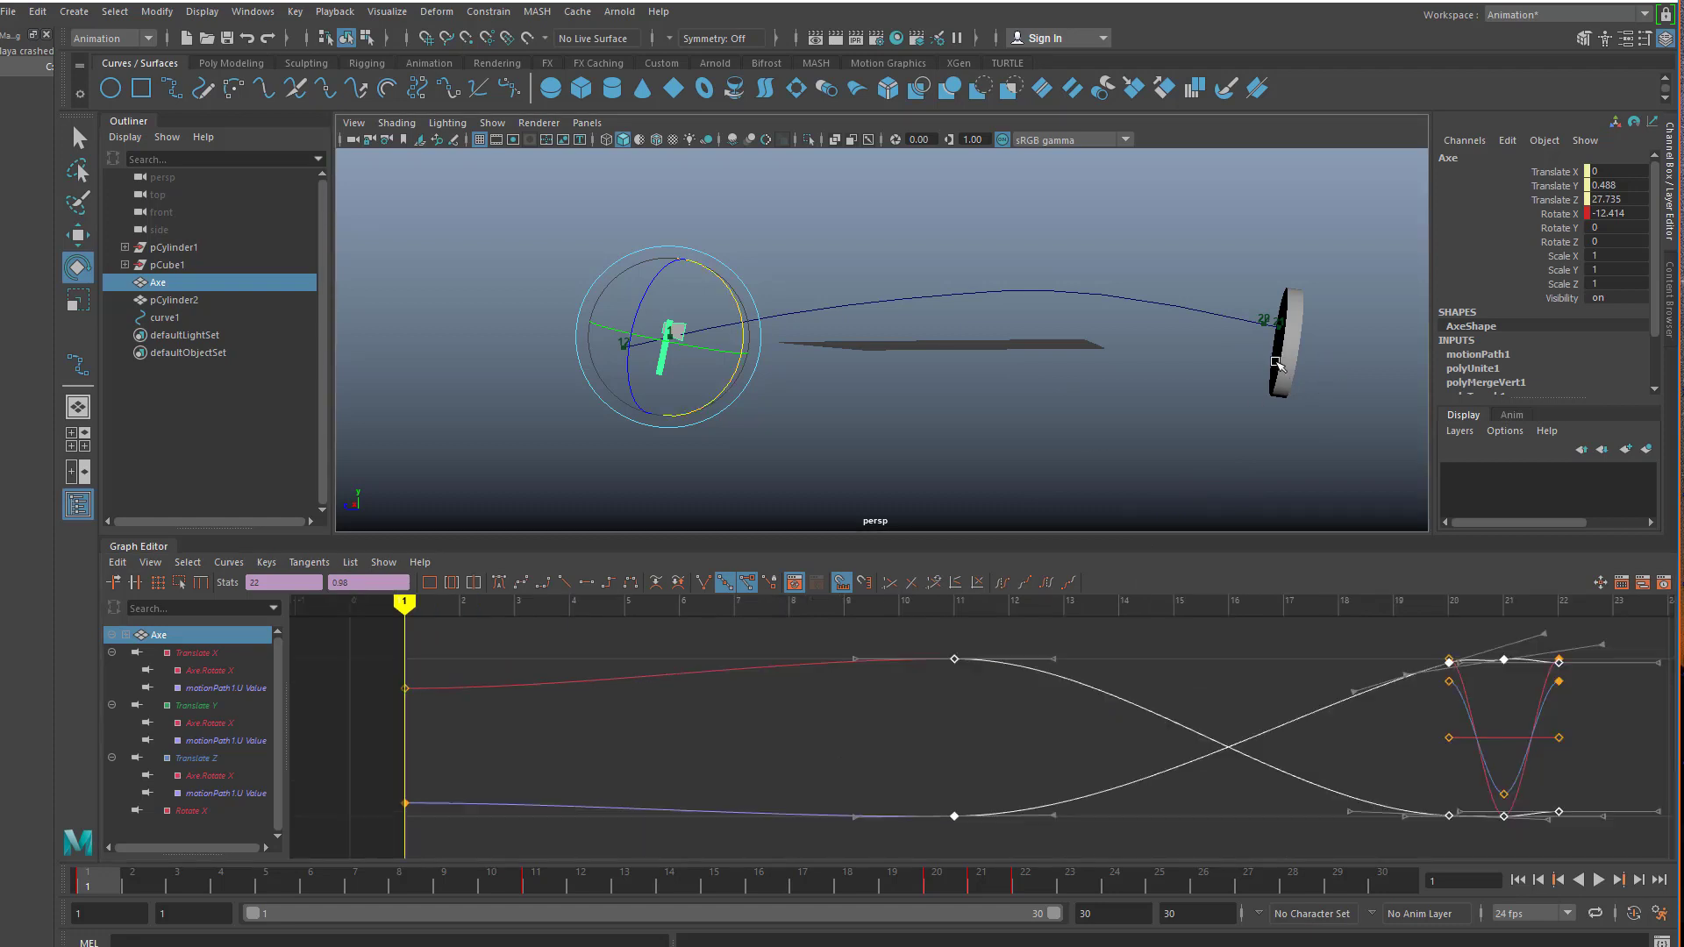
{"action": "scroll", "coordinate": [1053, 819], "scroll_direction": "down", "scroll_amount": 3}
{"action": "scroll", "coordinate": [903, 741], "scroll_direction": "up", "scroll_amount": 2}
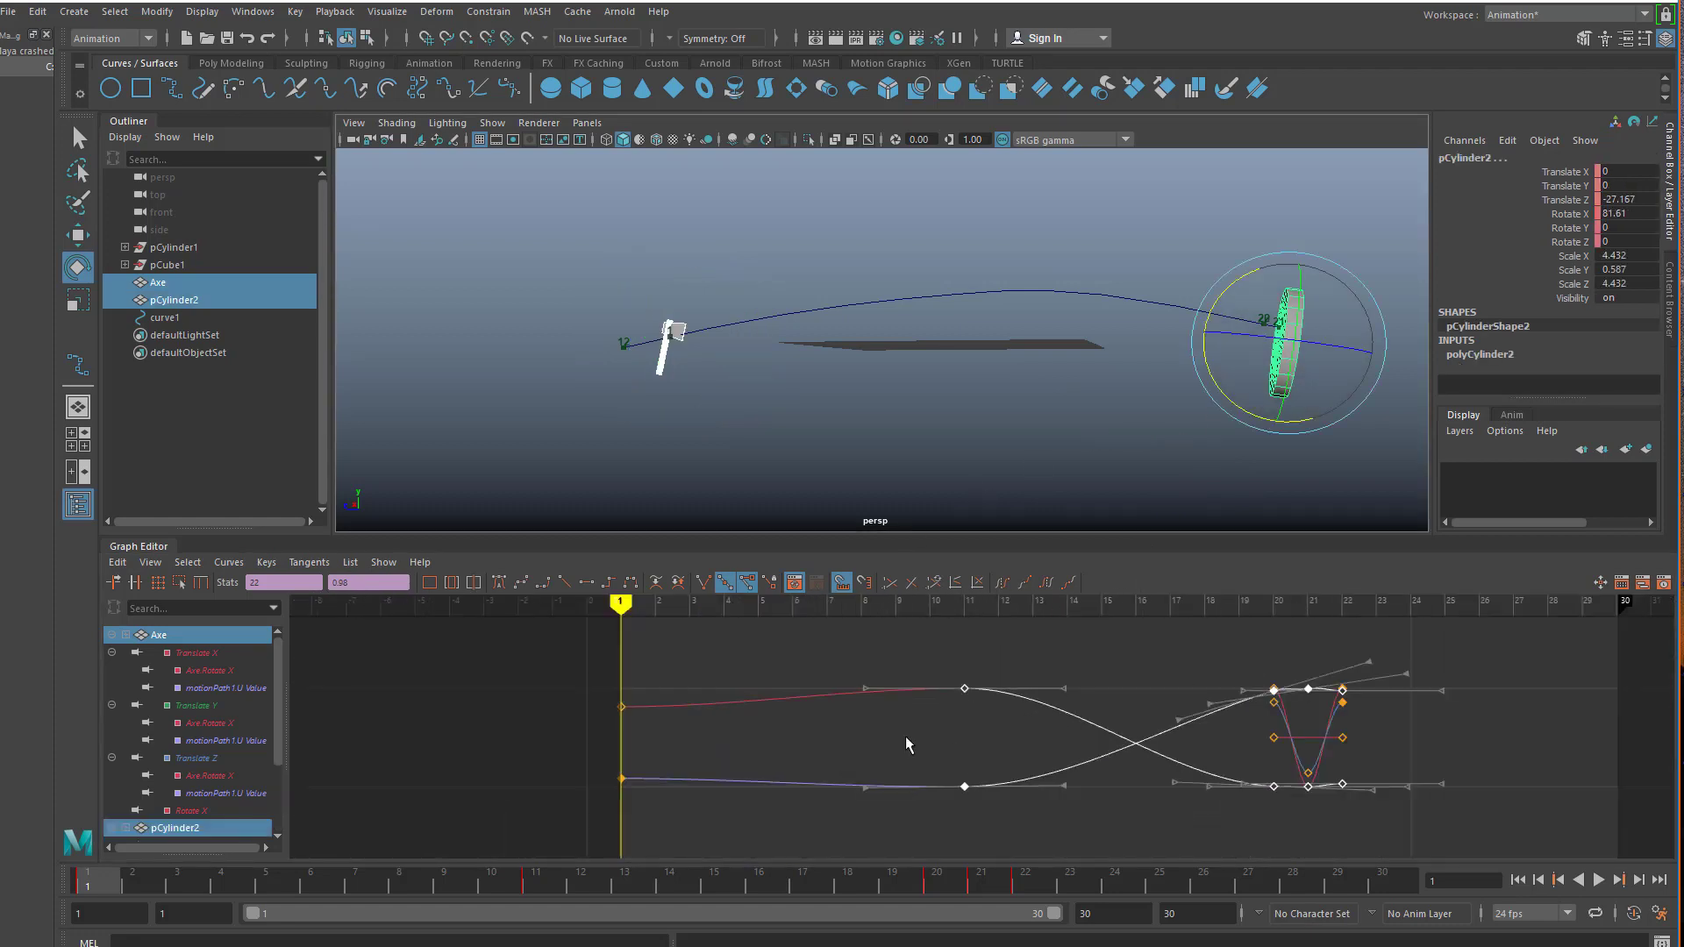
{"action": "middle_click_drag", "start_coordinate": [923, 715], "coordinate": [795, 683], "text": "alt"}
{"action": "left_click_drag", "start_coordinate": [1136, 764], "coordinate": [1400, 840], "text": "shift"}
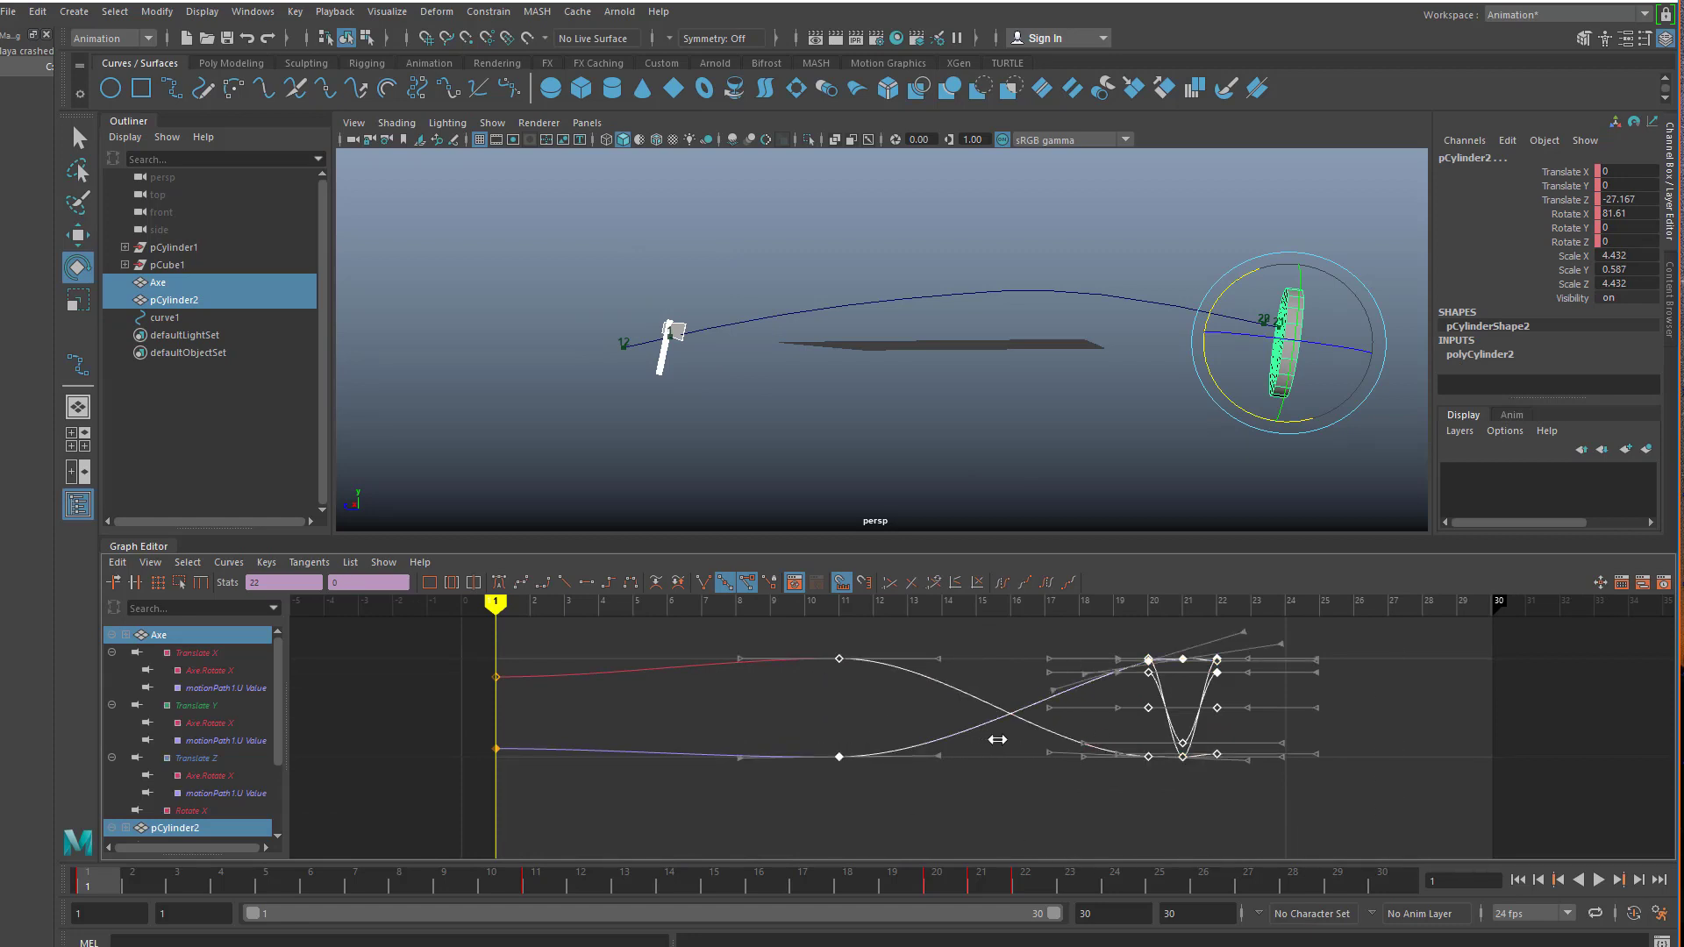
{"action": "middle_click_drag", "start_coordinate": [997, 739], "coordinate": [1075, 734], "text": "shift"}
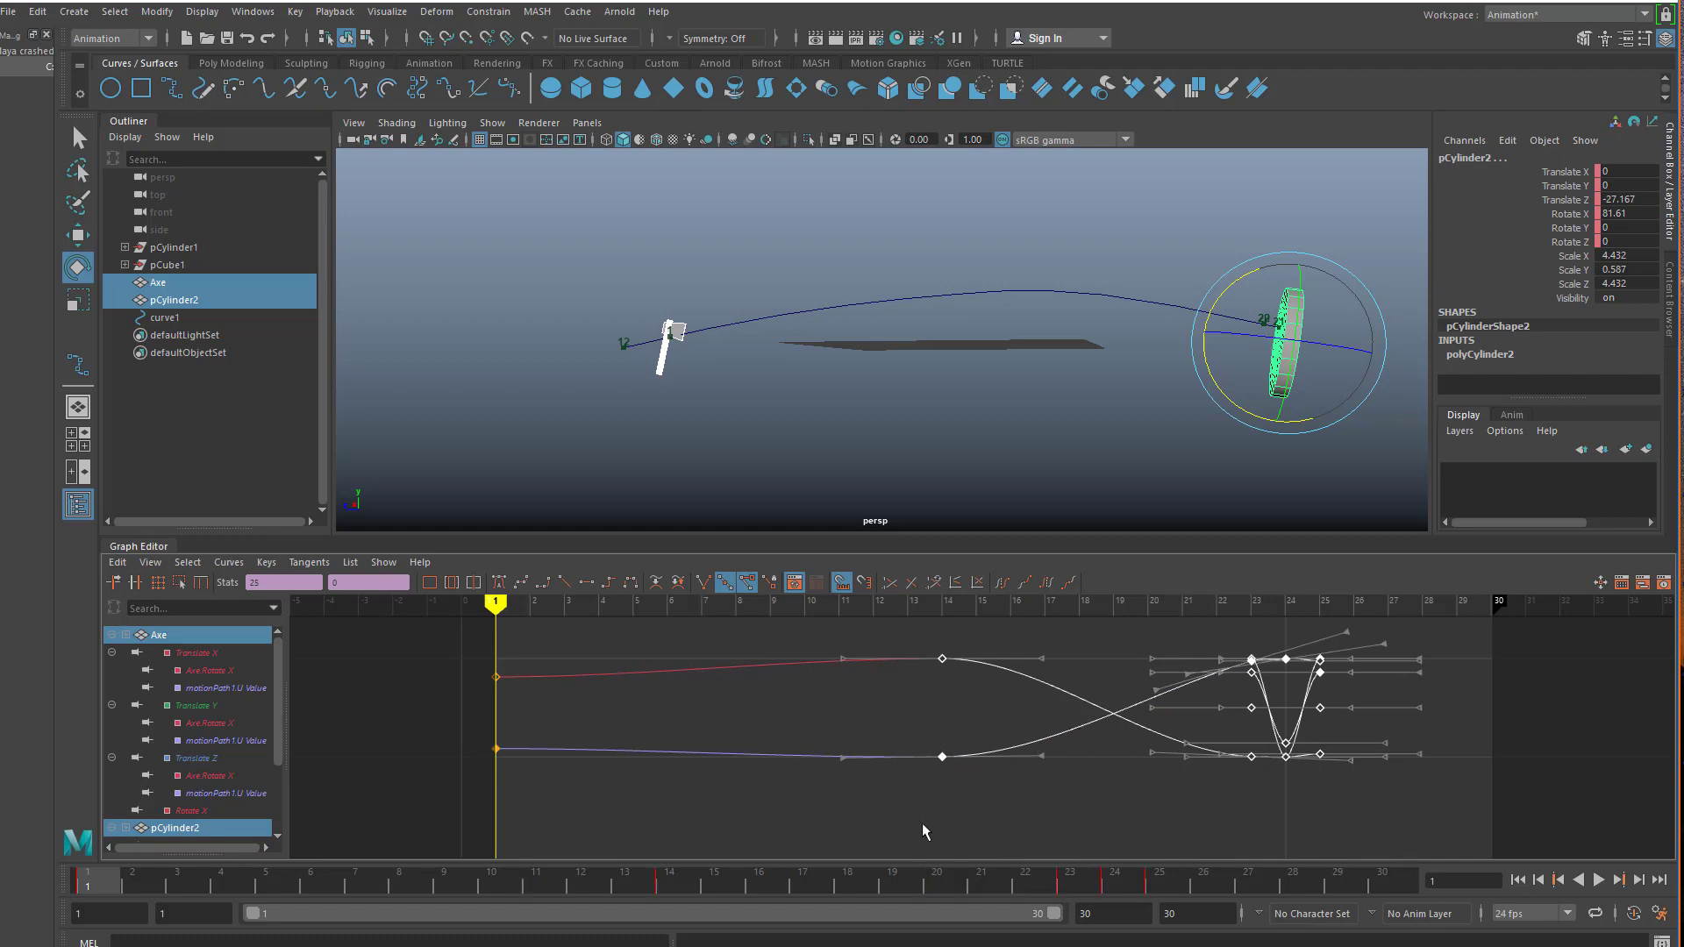
- Scrub from frame 1 to frame 25 to review the retimed throw, and clear the key selection
{"action": "left_click_drag", "start_coordinate": [100, 899], "coordinate": [1131, 887]}
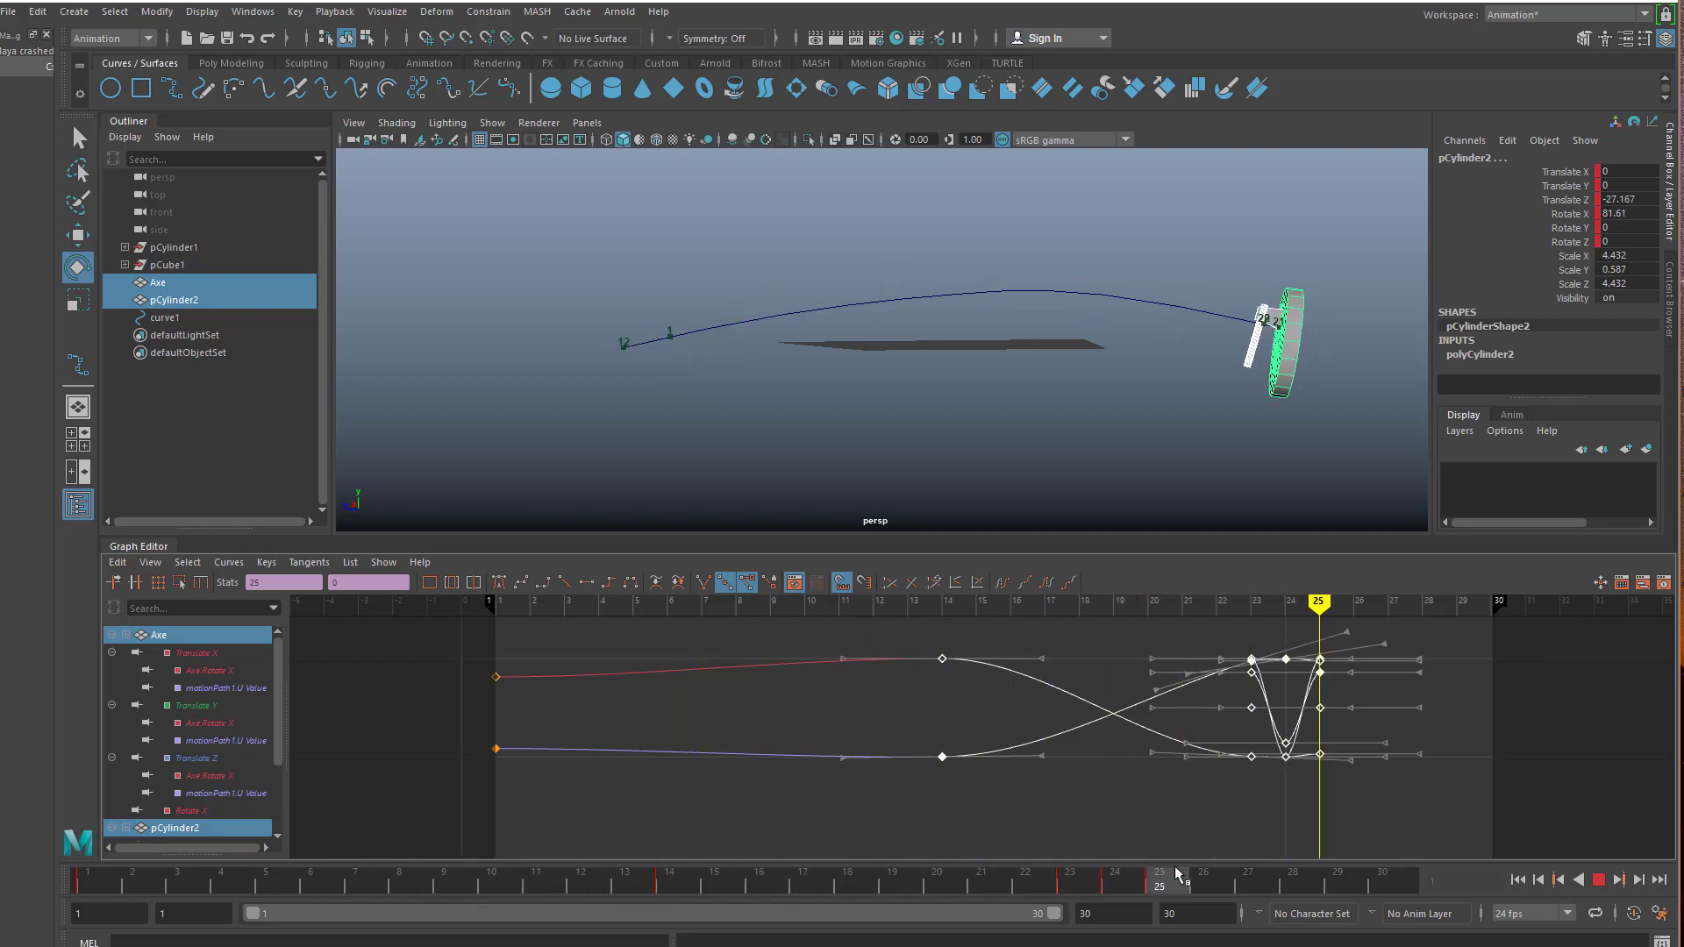
{"action": "key", "text": "Escape"}
{"action": "left_click", "coordinate": [893, 745]}
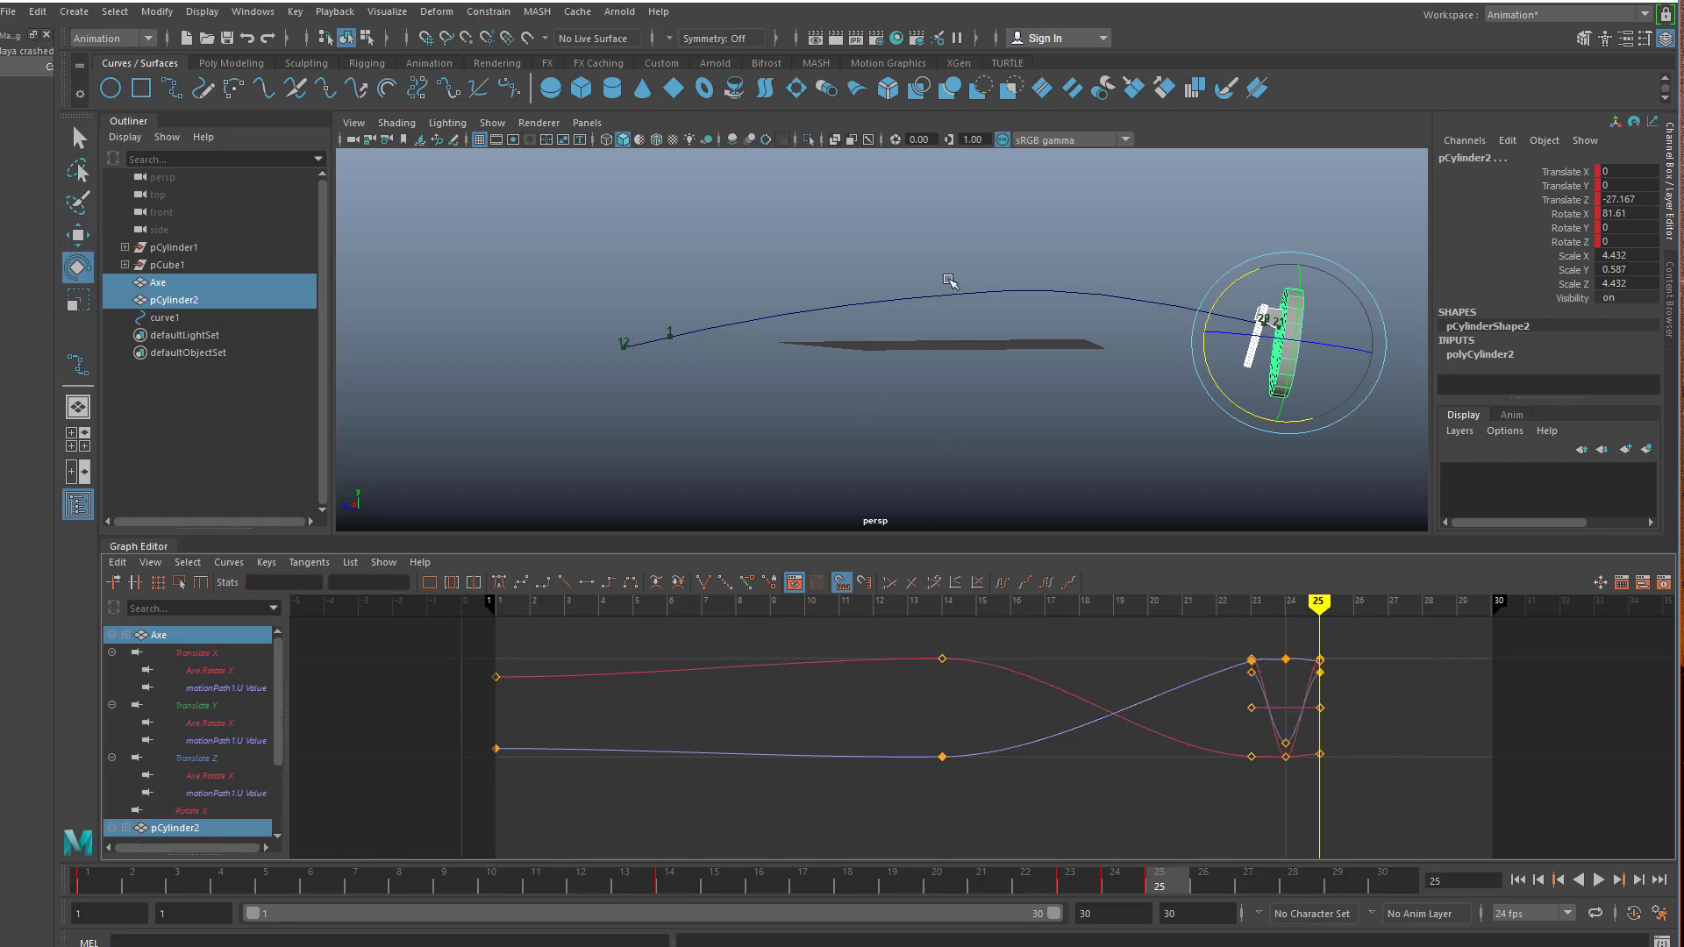
- Select the Axe and flatten the incoming tangent of its motion path U Value key at frame 23 for a gentler ease-in
{"action": "left_click", "coordinate": [161, 285]}
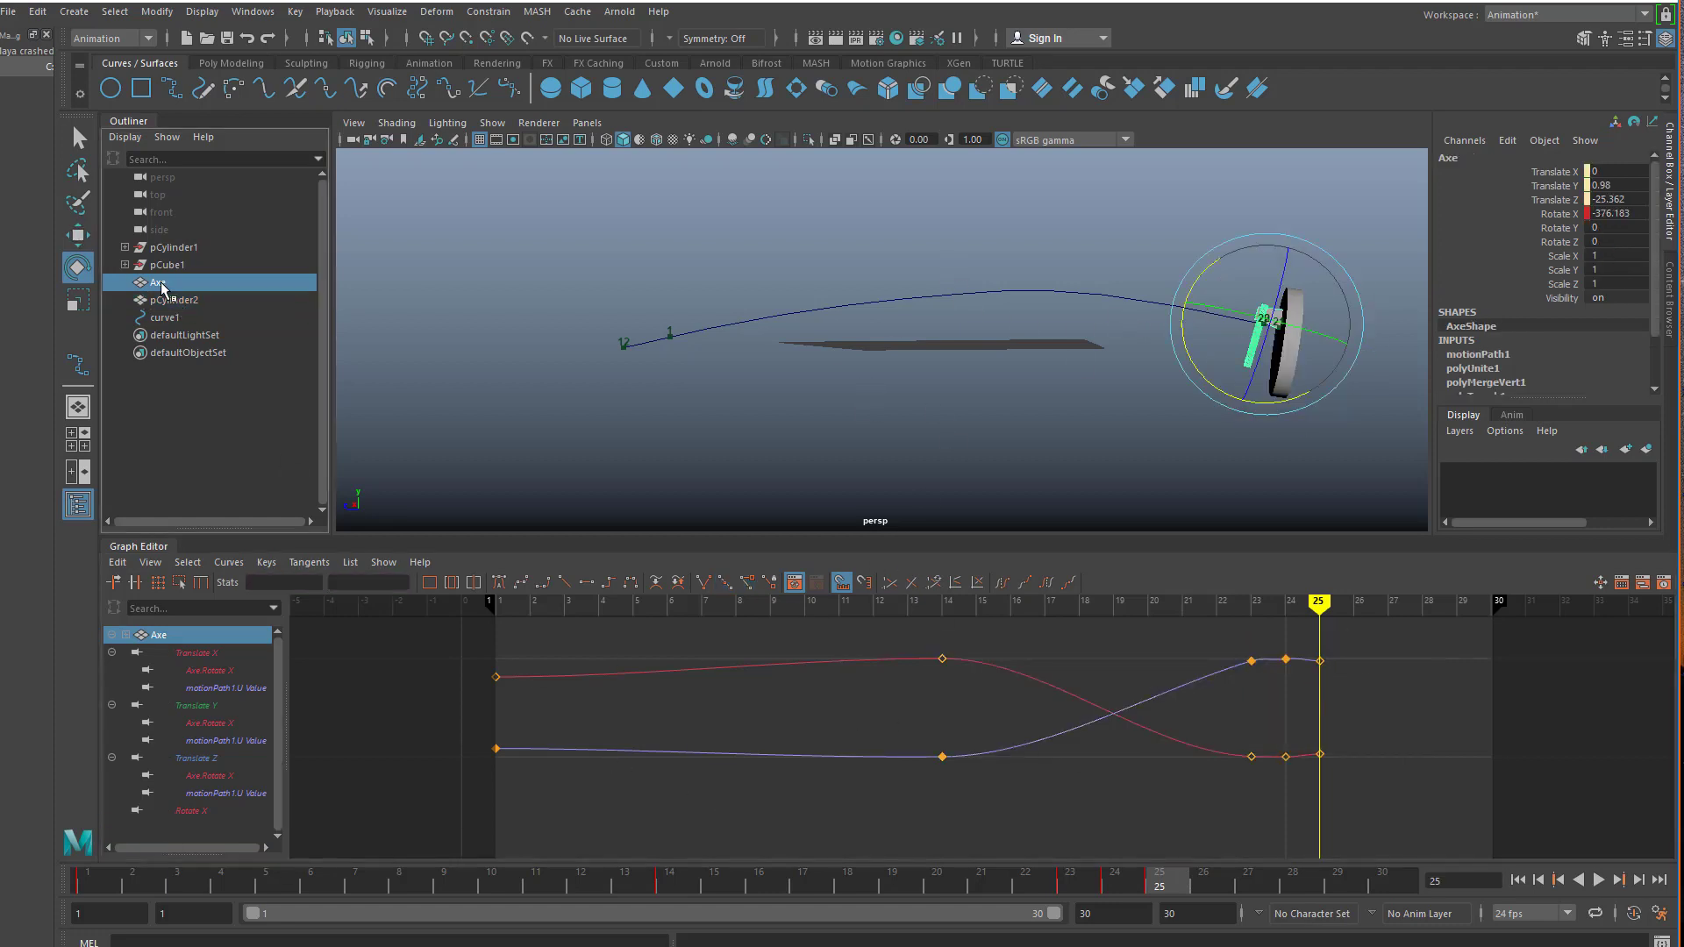
{"action": "scroll", "coordinate": [1092, 653], "scroll_direction": "up", "scroll_amount": 3}
{"action": "left_click", "coordinate": [1180, 737]}
{"action": "key", "text": "f"}
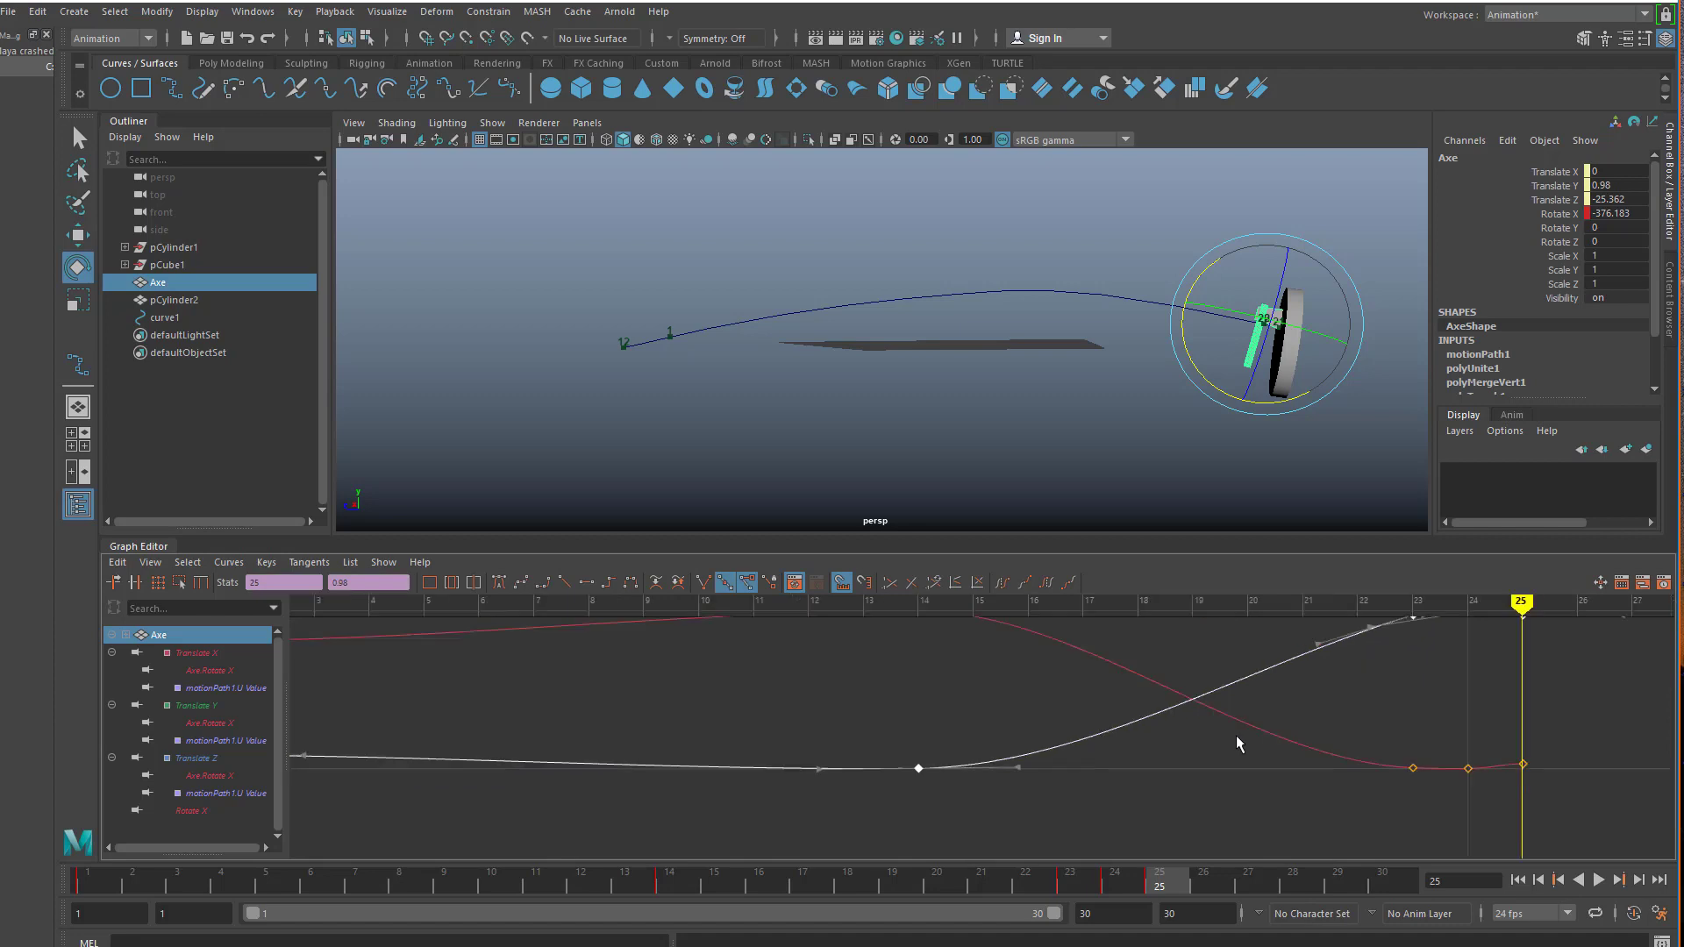
{"action": "middle_click_drag", "start_coordinate": [1241, 703], "coordinate": [848, 809], "text": "alt"}
{"action": "scroll", "coordinate": [1039, 748], "scroll_direction": "up", "scroll_amount": 4}
{"action": "middle_click_drag", "start_coordinate": [1208, 710], "coordinate": [983, 819], "text": "alt"}
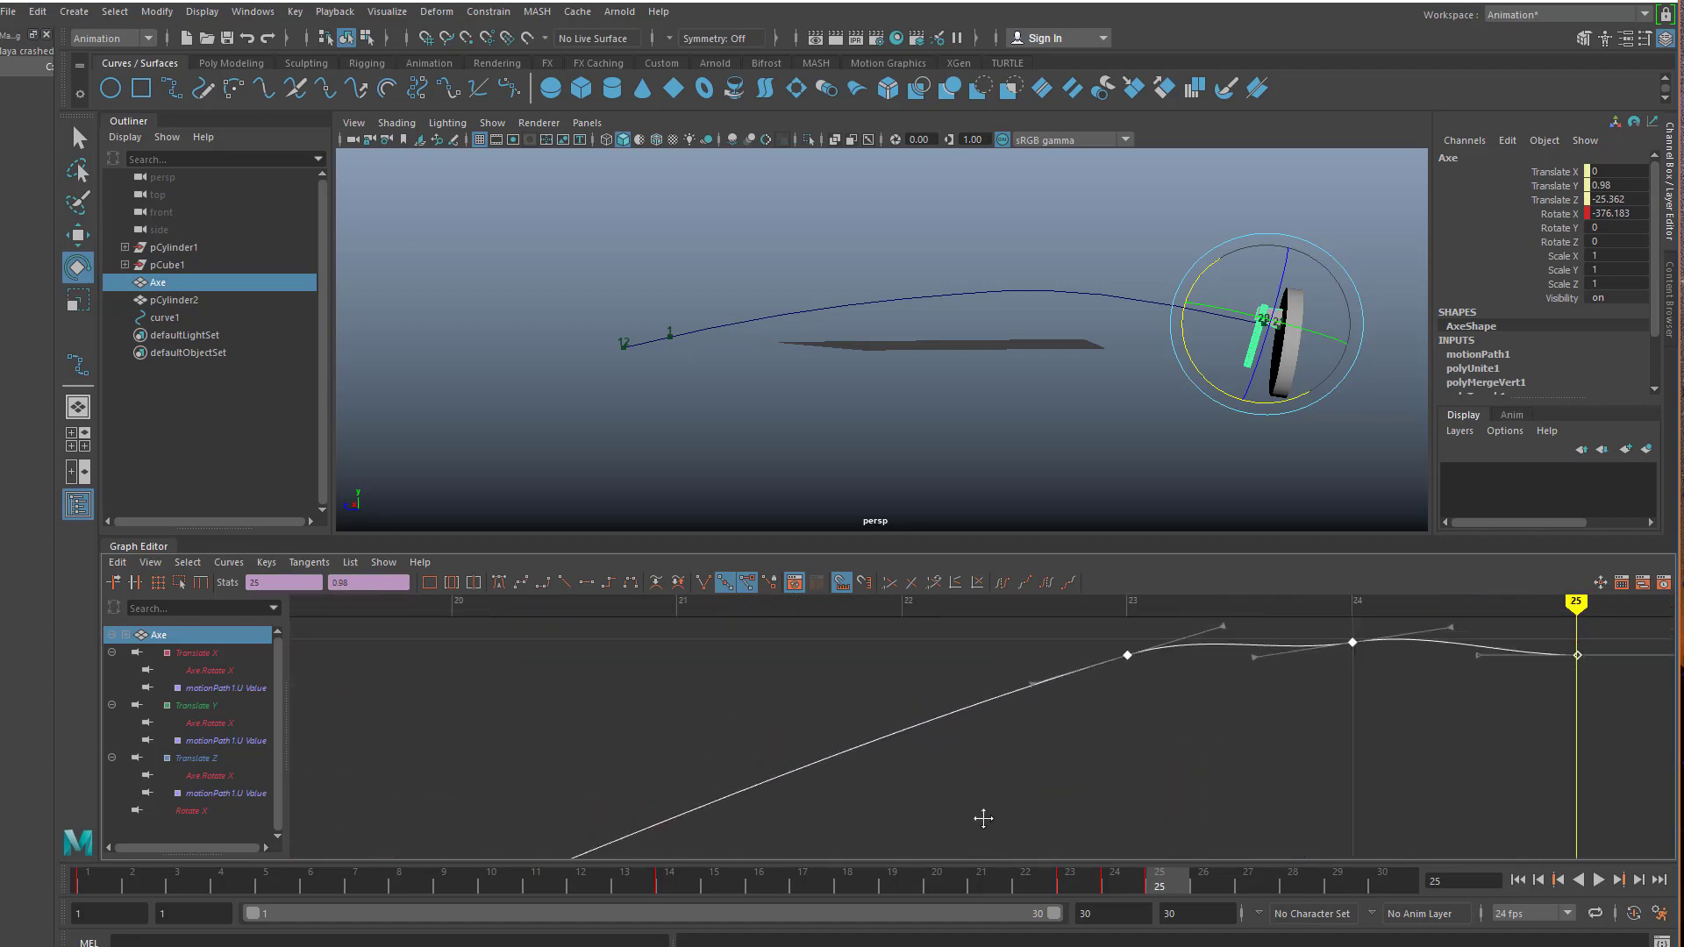
{"action": "scroll", "coordinate": [1069, 664], "scroll_direction": "down", "scroll_amount": 3}
{"action": "mouse_move", "coordinate": [985, 703]}
{"action": "middle_mouse_down", "text": "alt"}
{"action": "mouse_move", "coordinate": [977, 677]}
{"action": "mouse_move", "coordinate": [1000, 728]}
{"action": "middle_mouse_up", "text": "alt"}
{"action": "left_click_drag", "start_coordinate": [1104, 755], "coordinate": [1049, 725]}
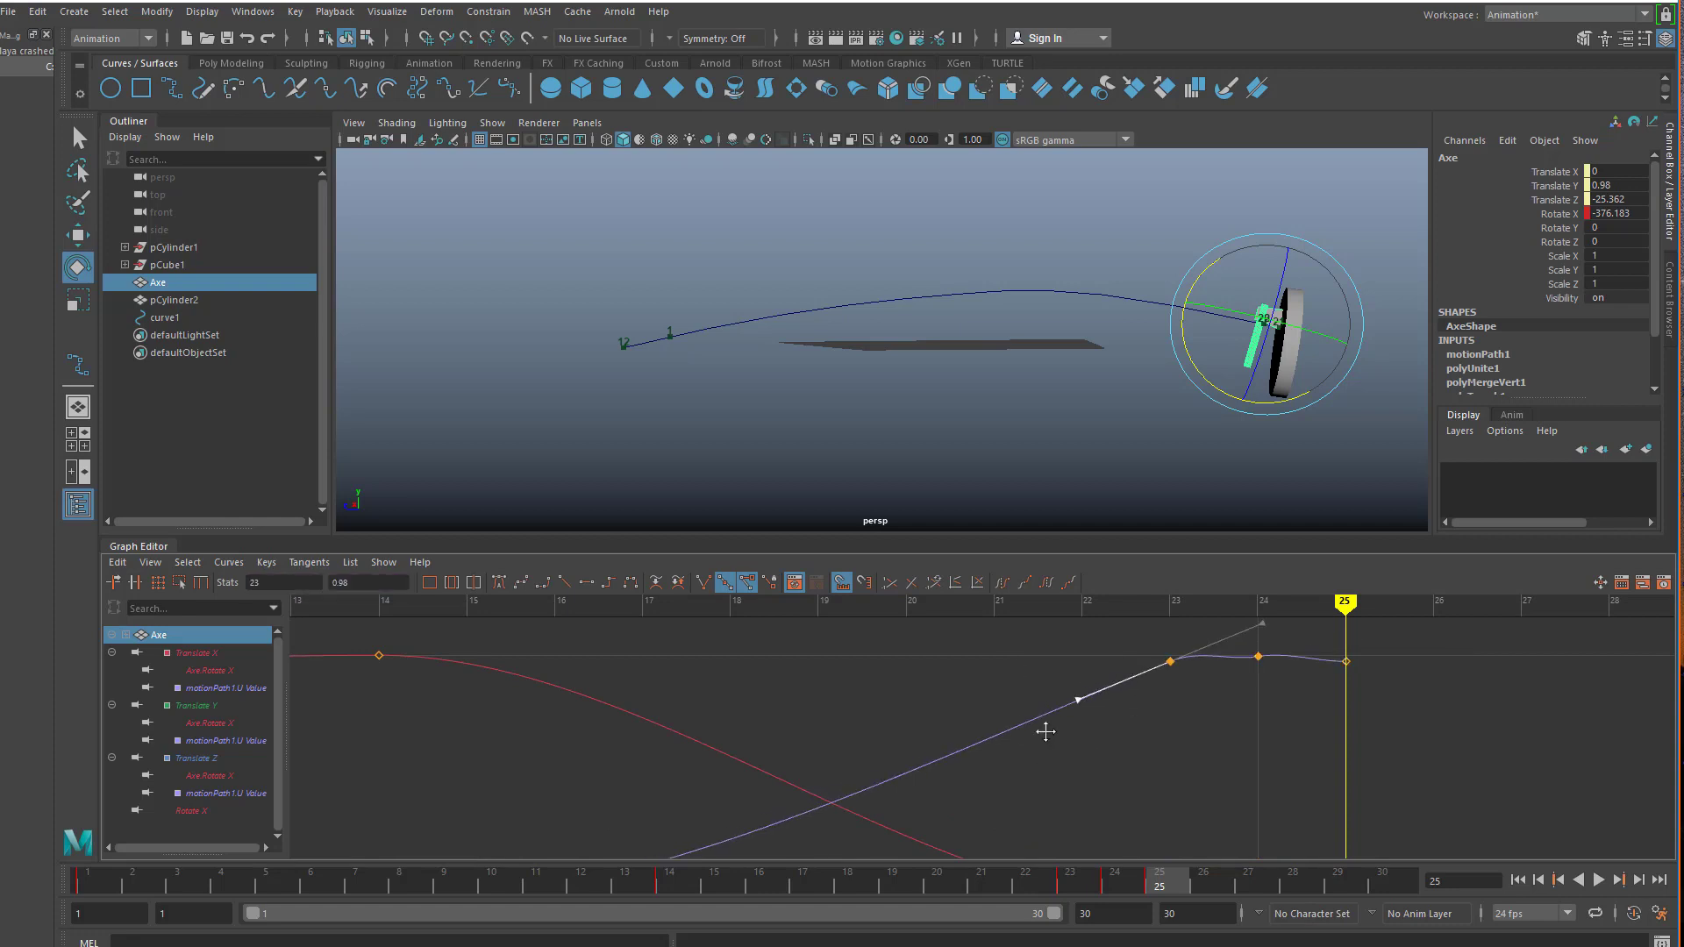
{"action": "middle_click_drag", "start_coordinate": [1045, 731], "coordinate": [1031, 713]}
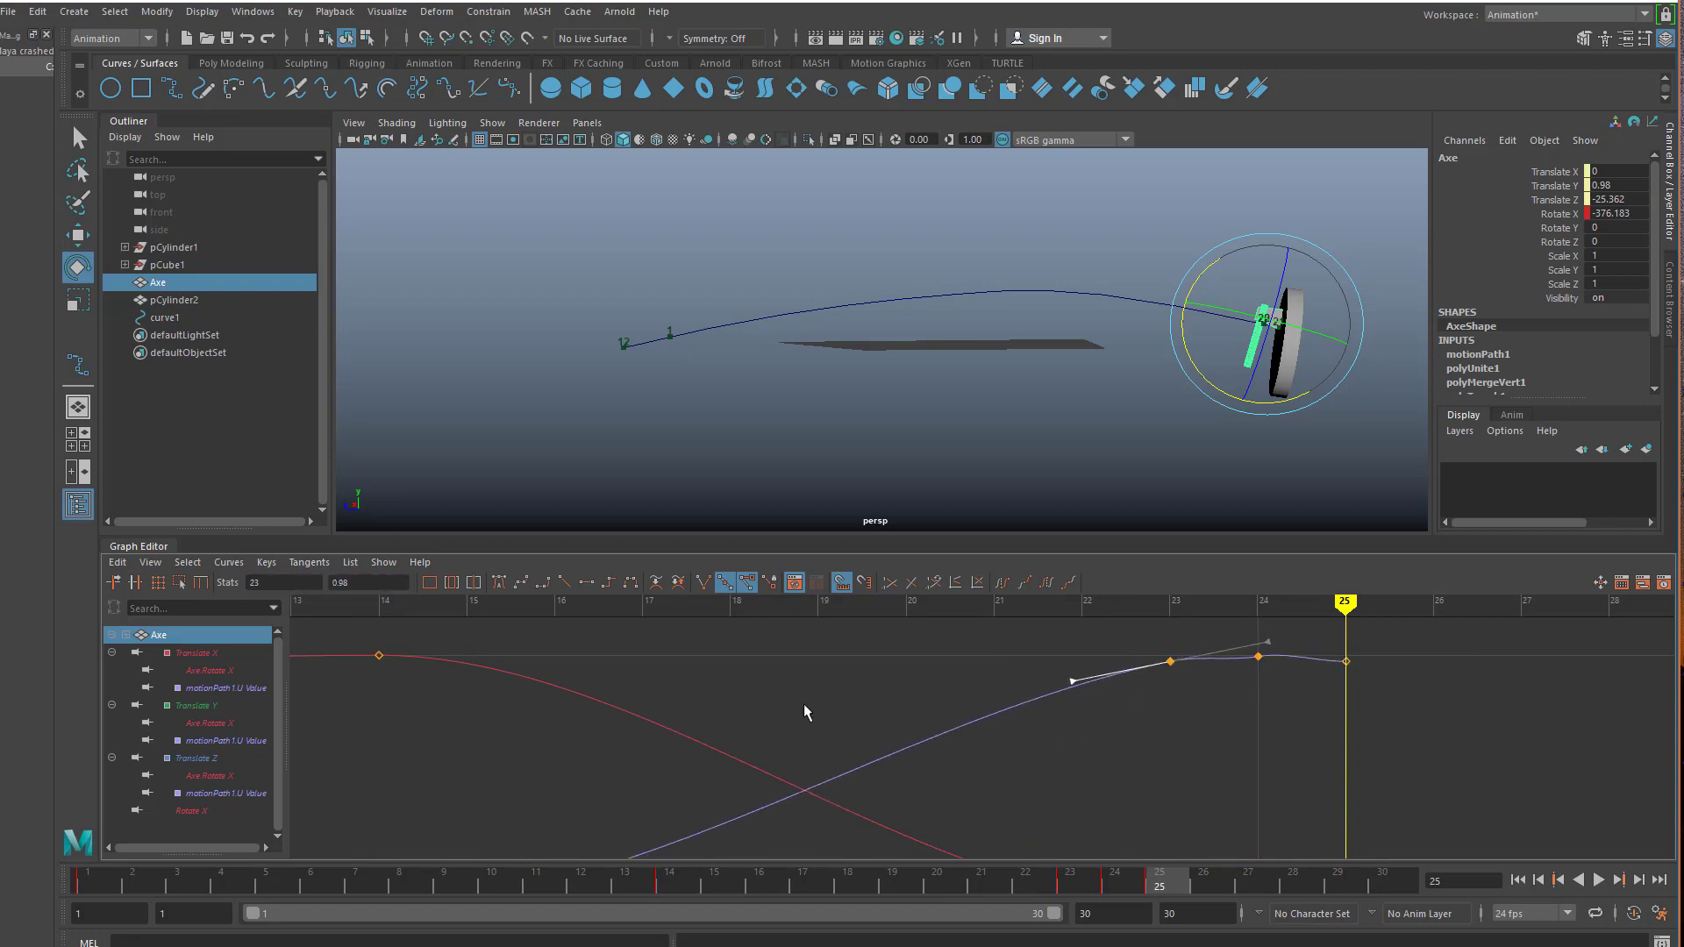
{"action": "middle_click_drag", "start_coordinate": [806, 712], "coordinate": [744, 796], "text": "alt"}
{"action": "middle_click_drag", "start_coordinate": [971, 789], "coordinate": [898, 838], "text": "alt"}
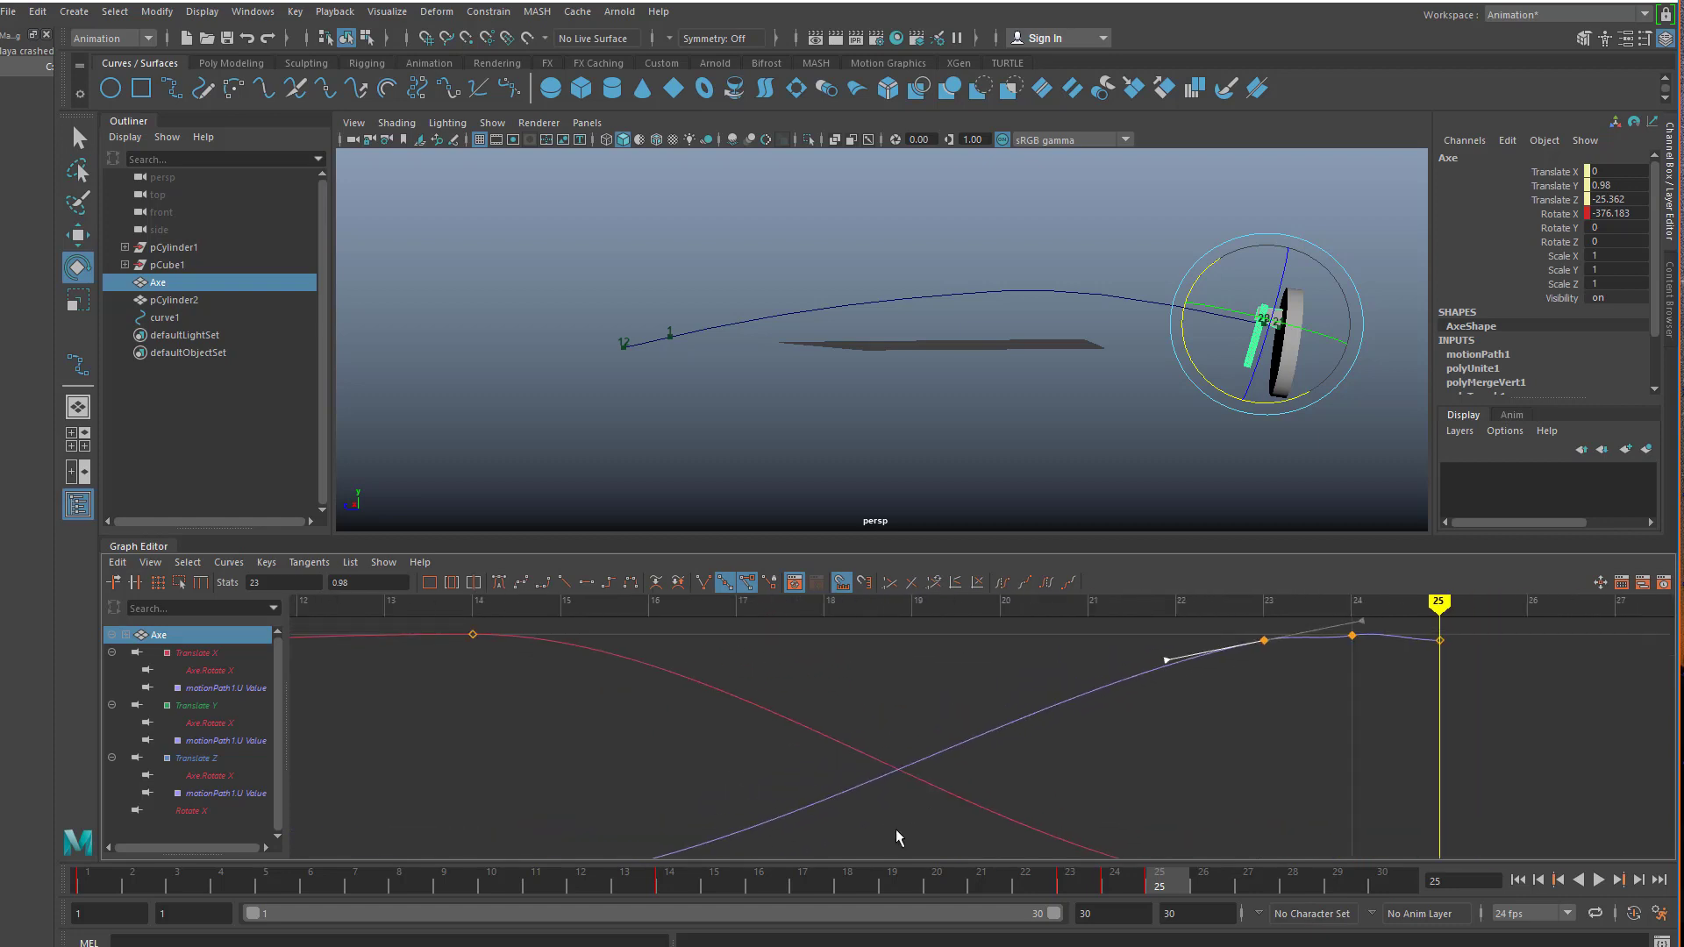
{"action": "middle_click_drag", "start_coordinate": [1178, 694], "coordinate": [1178, 682]}
- Play back the throw and scrub to frame 15 to examine how the axe leaves its wind-up
{"action": "right_click_drag", "start_coordinate": [871, 863], "coordinate": [884, 763], "text": "alt"}
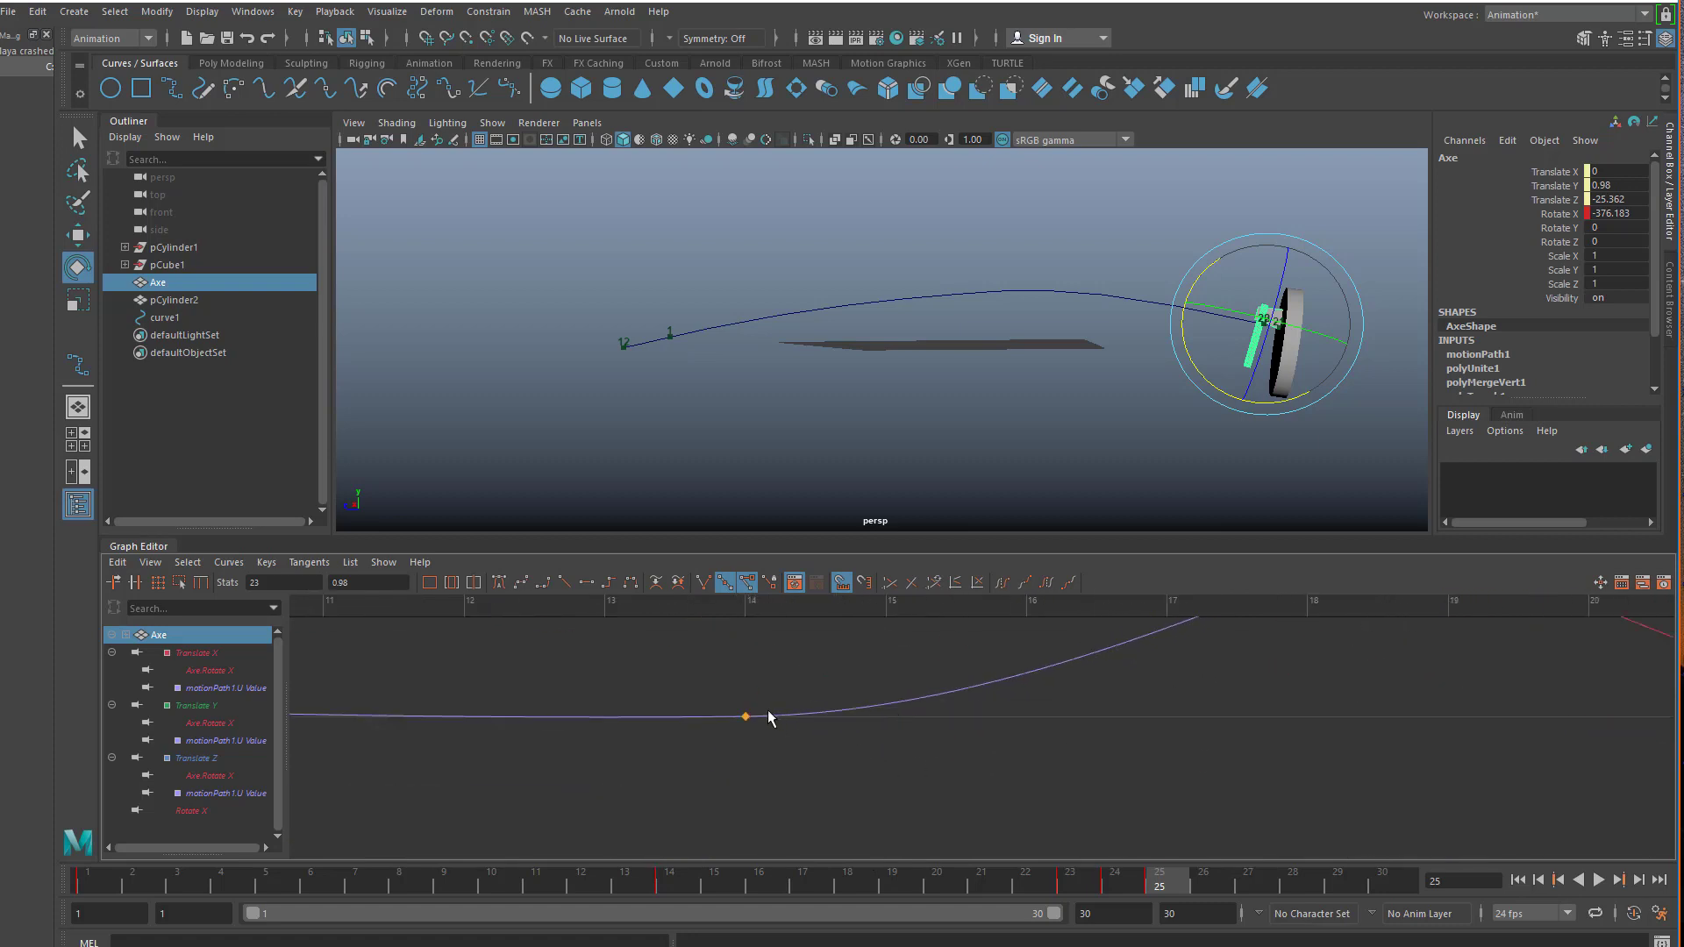
{"action": "key", "text": "alt+v"}
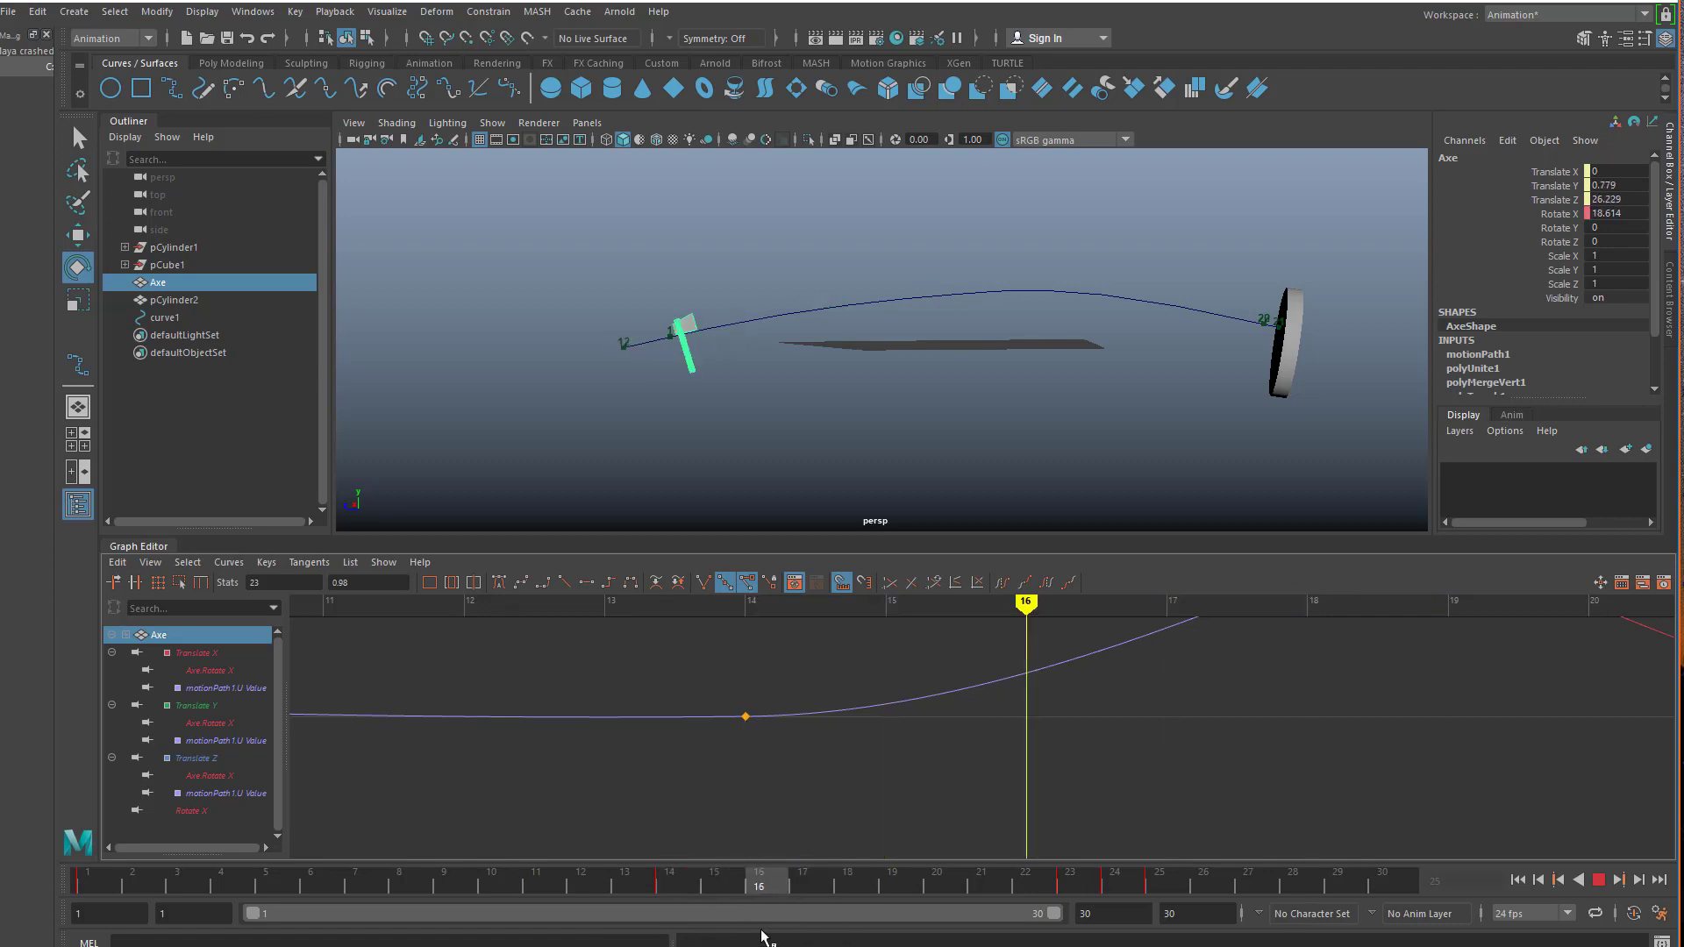
{"action": "left_click_drag", "start_coordinate": [790, 929], "coordinate": [742, 929]}
- Break the tangents of the axe's motion path U Value key at frame 14 and raise only its outgoing handle slightly
{"action": "middle_click_drag", "start_coordinate": [866, 785], "coordinate": [849, 852], "text": "alt"}
{"action": "scroll", "coordinate": [1068, 763], "scroll_direction": "down", "scroll_amount": 4}
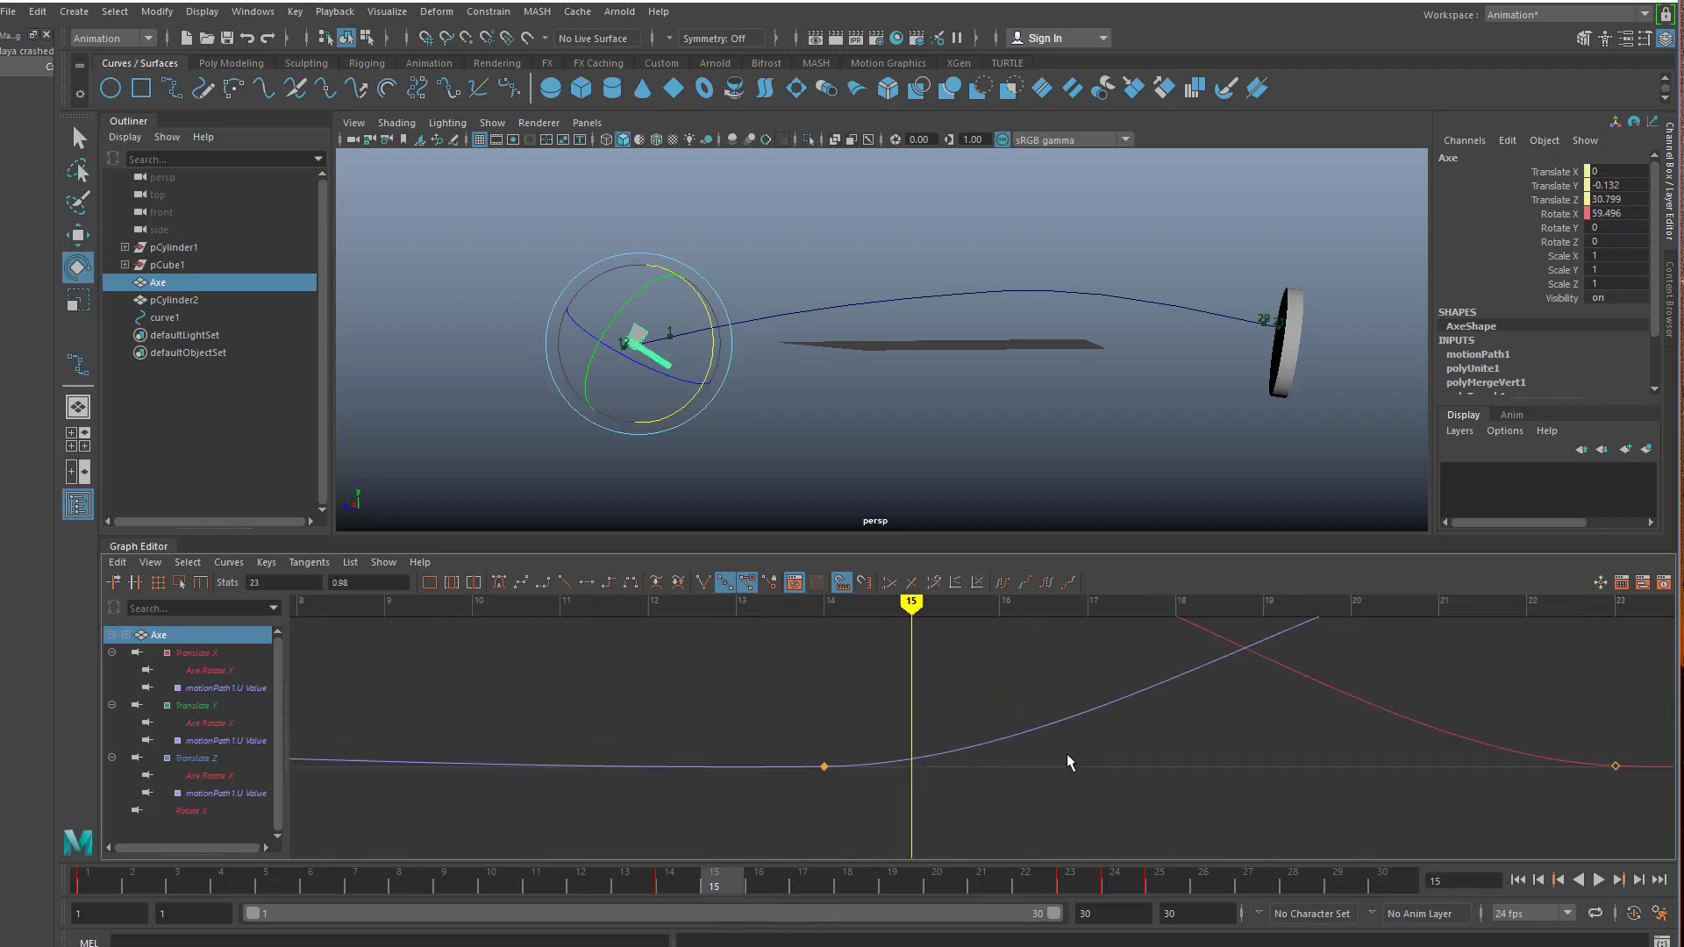
{"action": "middle_click_drag", "start_coordinate": [1057, 752], "coordinate": [982, 773], "text": "alt"}
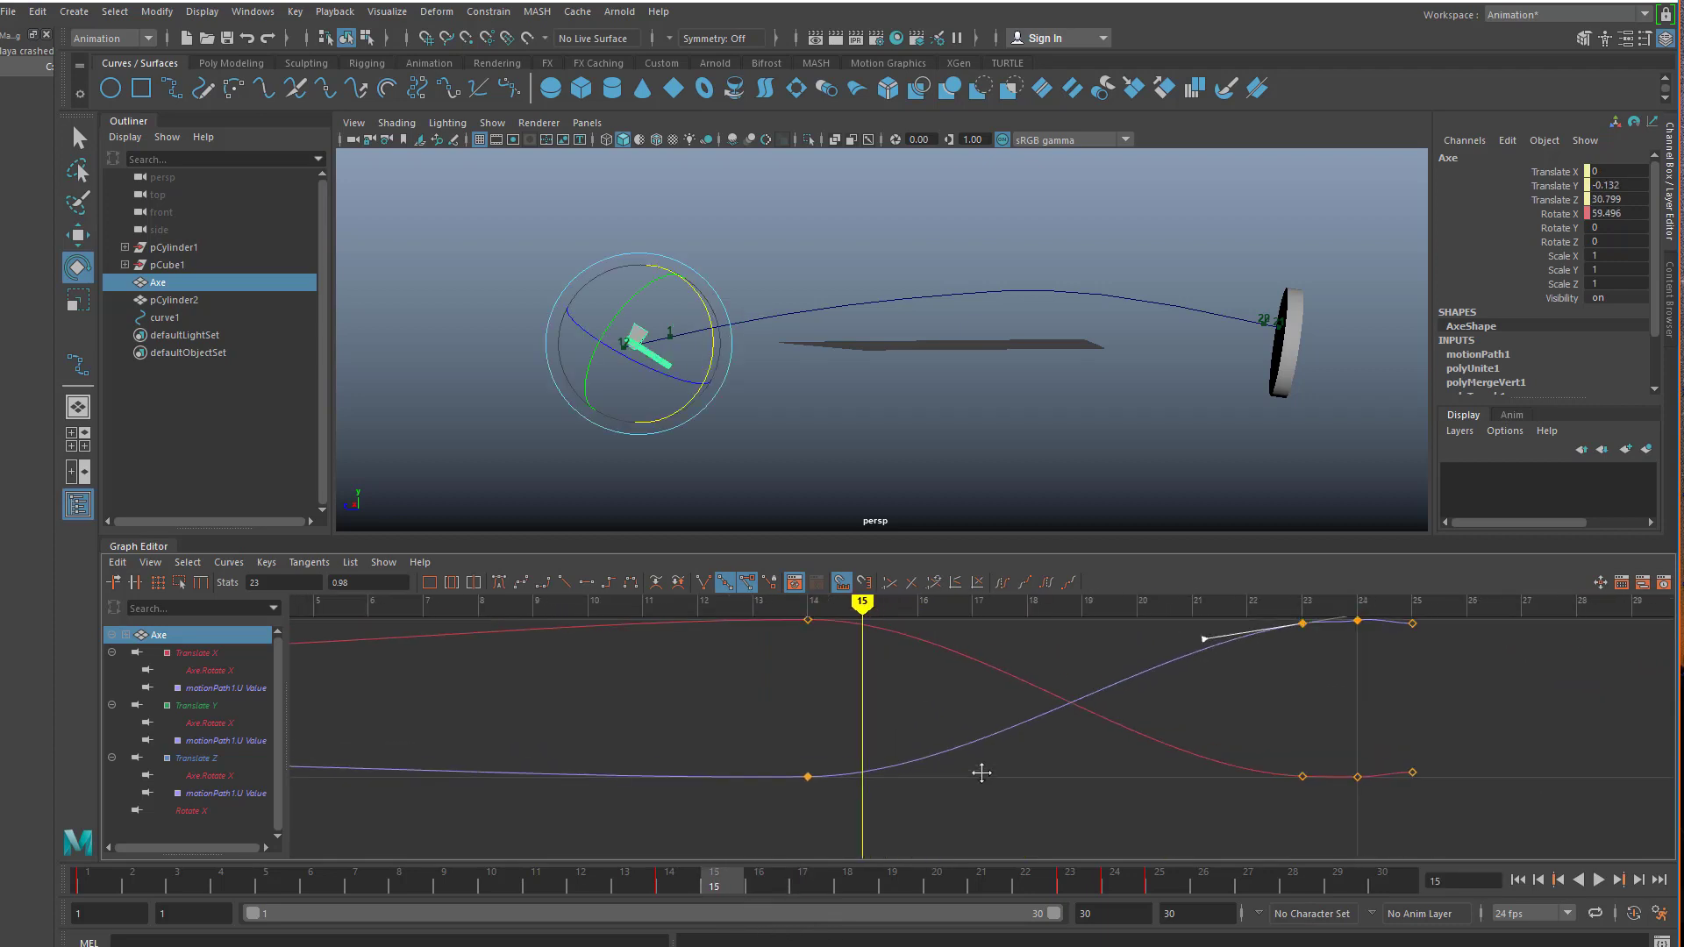
{"action": "right_click", "coordinate": [807, 778]}
{"action": "left_click", "coordinate": [845, 847]}
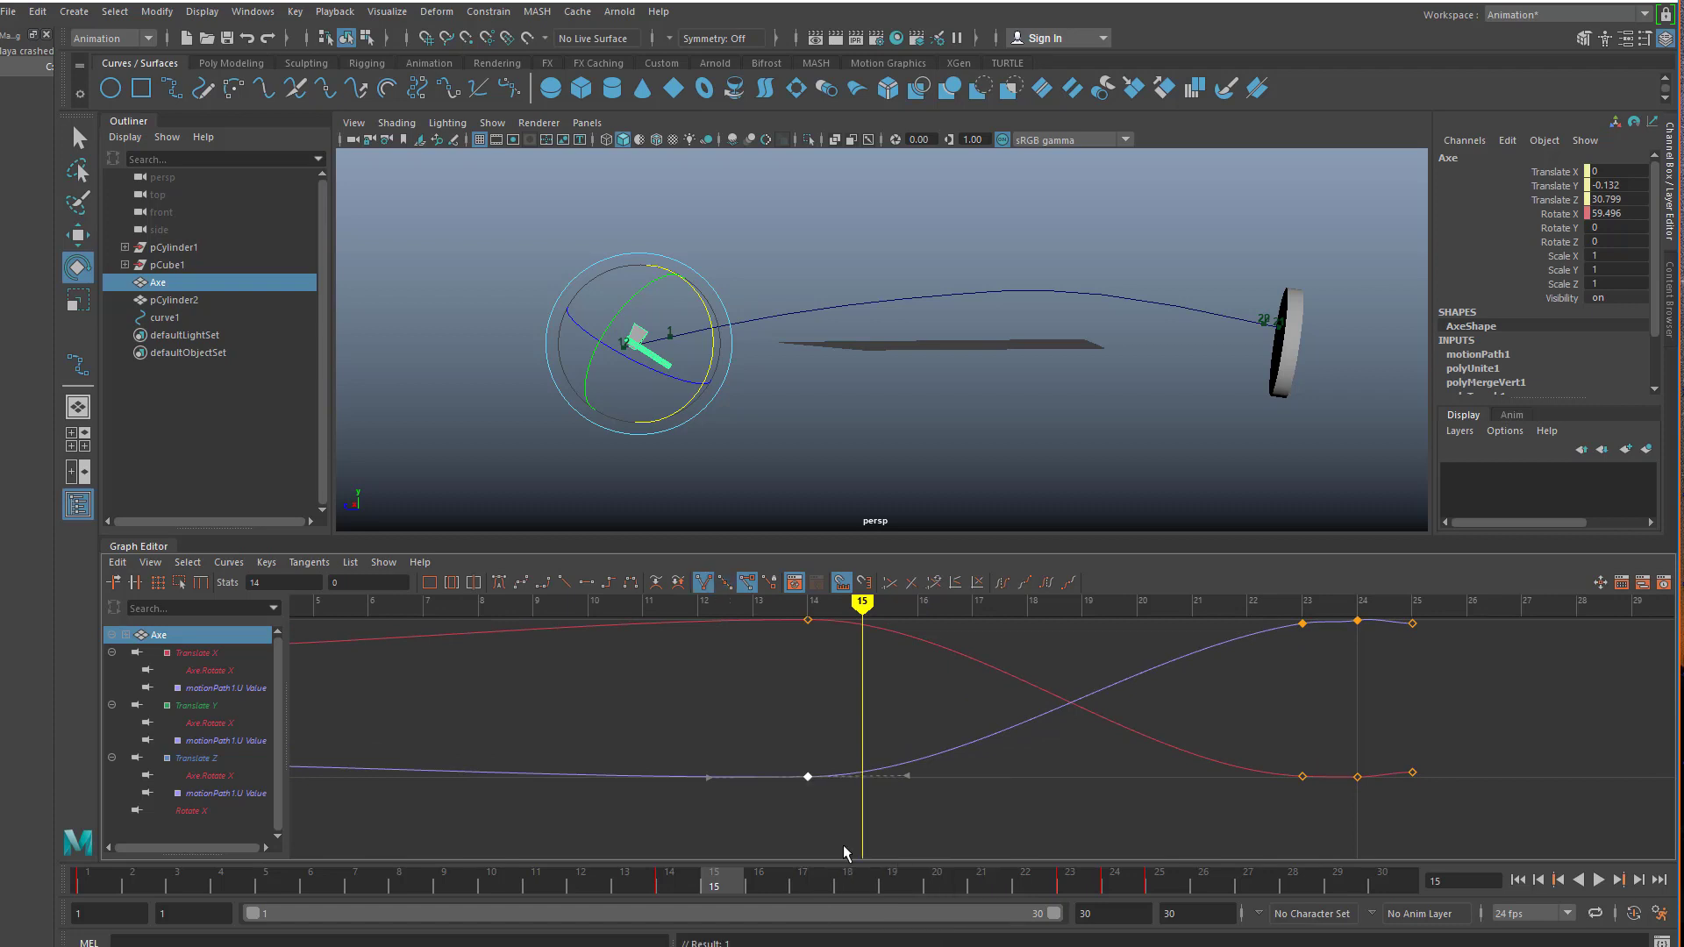
{"action": "middle_click_drag", "start_coordinate": [920, 811], "coordinate": [922, 793]}
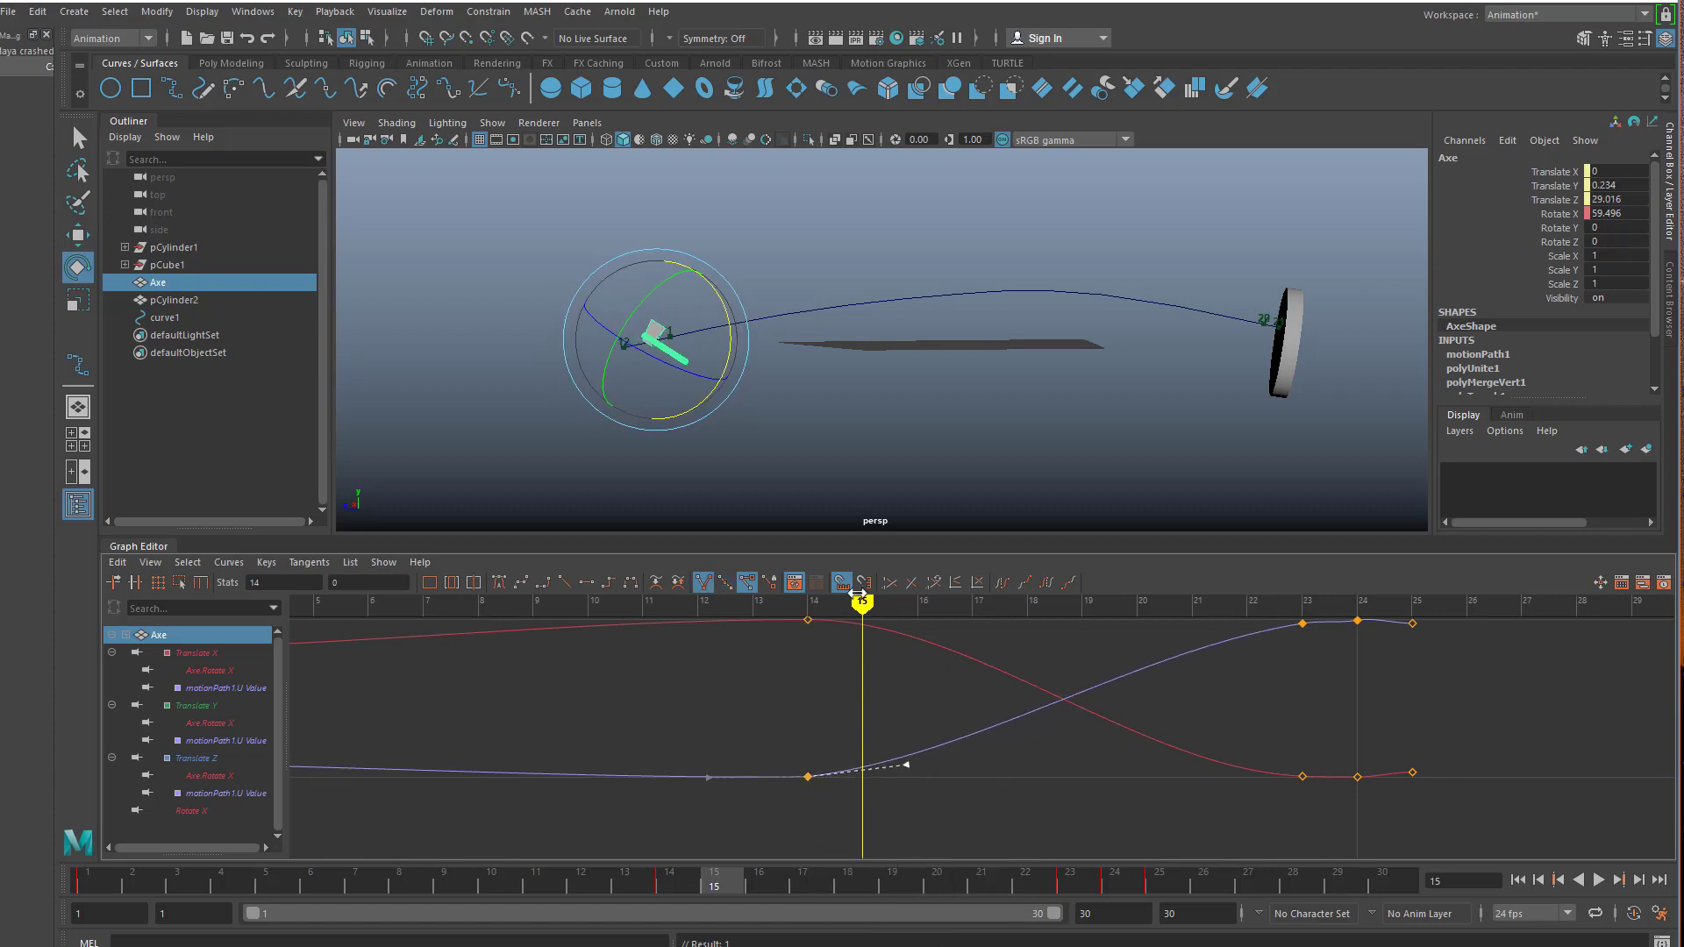
- Scrub the throw between frames 1 and 25 with nothing selected, examining the axe and target from several angles
{"action": "mouse_move", "coordinate": [859, 602]}
{"action": "left_mouse_down"}
{"action": "mouse_move", "coordinate": [670, 650]}
{"action": "mouse_move", "coordinate": [797, 640]}
{"action": "mouse_move", "coordinate": [1293, 666]}
{"action": "mouse_move", "coordinate": [1380, 687]}
{"action": "mouse_move", "coordinate": [801, 774]}
{"action": "mouse_move", "coordinate": [1060, 745]}
{"action": "mouse_move", "coordinate": [1404, 772]}
{"action": "left_mouse_up"}
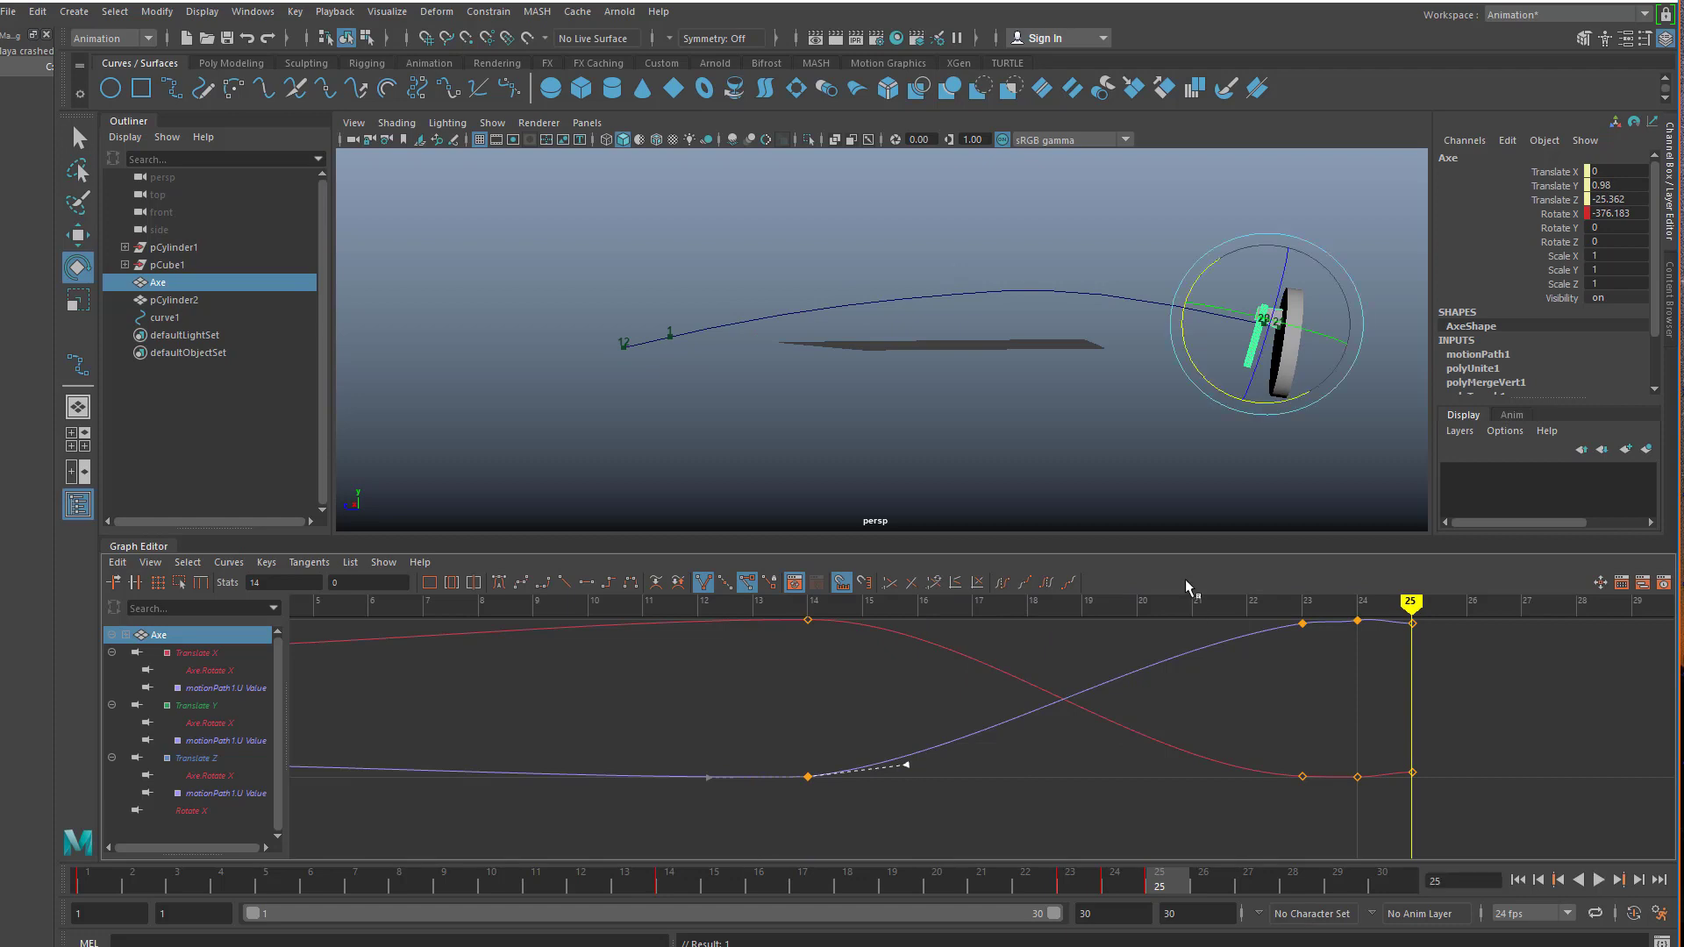
{"action": "scroll", "coordinate": [1234, 683], "scroll_direction": "down", "scroll_amount": 5}
{"action": "scroll", "coordinate": [883, 411], "scroll_direction": "up", "scroll_amount": 2}
{"action": "left_click", "coordinate": [873, 409]}
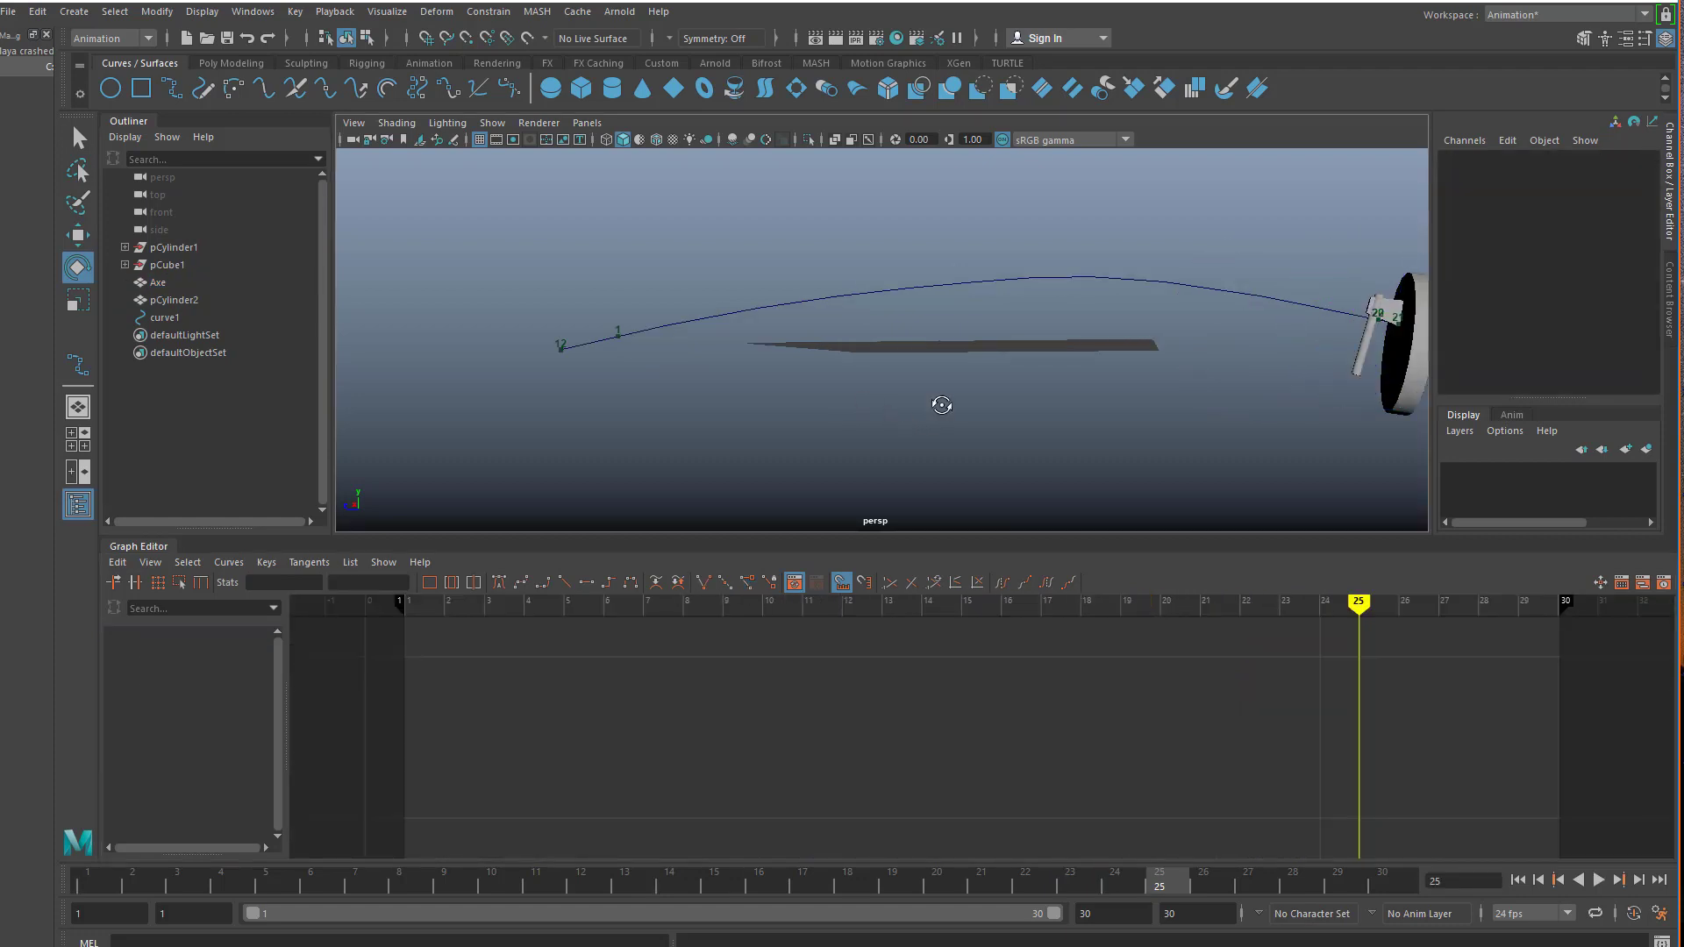
{"action": "left_click_drag", "start_coordinate": [941, 404], "coordinate": [1017, 536], "text": "alt"}
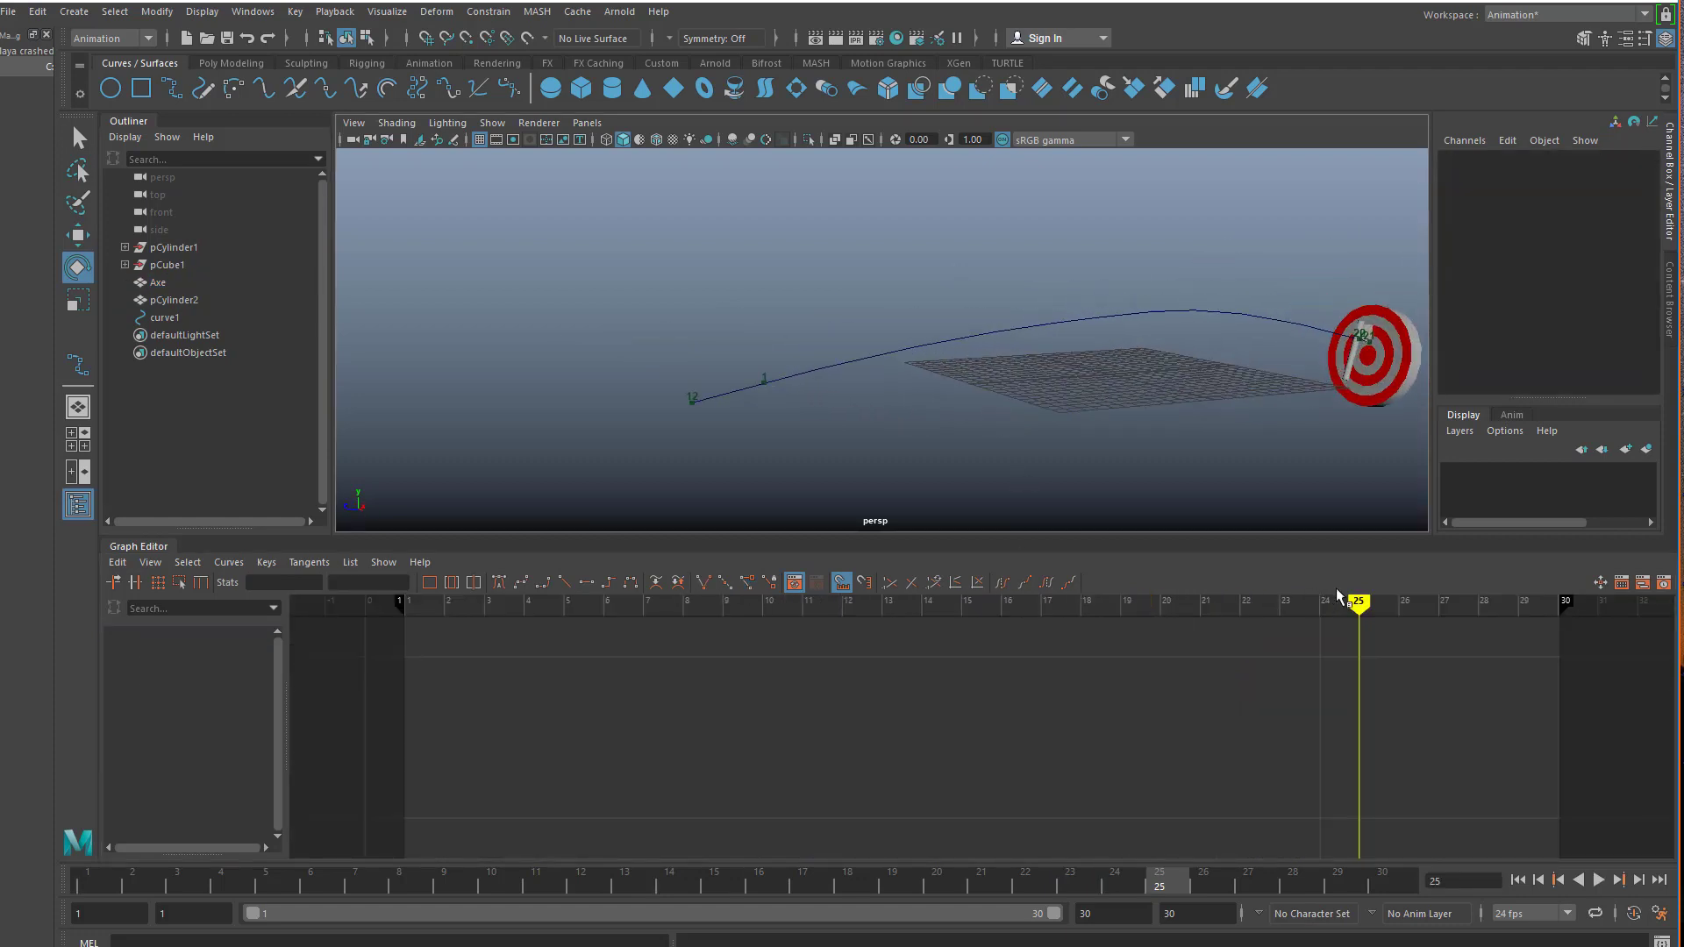
{"action": "mouse_move", "coordinate": [1353, 601]}
{"action": "left_mouse_down"}
{"action": "mouse_move", "coordinate": [346, 673]}
{"action": "mouse_move", "coordinate": [1144, 663]}
{"action": "mouse_move", "coordinate": [451, 766]}
{"action": "mouse_move", "coordinate": [1242, 709]}
{"action": "left_mouse_up"}
{"action": "scroll", "coordinate": [1009, 484], "scroll_direction": "down", "scroll_amount": 5}
{"action": "mouse_move", "coordinate": [1009, 484]}
{"action": "left_mouse_down", "text": "alt"}
{"action": "mouse_move", "coordinate": [1045, 444]}
{"action": "mouse_move", "coordinate": [1024, 463]}
{"action": "left_mouse_up", "text": "alt"}
{"action": "mouse_move", "coordinate": [1009, 599]}
{"action": "left_mouse_down"}
{"action": "mouse_move", "coordinate": [346, 710]}
{"action": "mouse_move", "coordinate": [402, 710]}
{"action": "left_mouse_up"}
{"action": "scroll", "coordinate": [767, 408], "scroll_direction": "up", "scroll_amount": 3}
{"action": "mouse_move", "coordinate": [767, 408]}
{"action": "left_mouse_down", "text": "alt"}
{"action": "mouse_move", "coordinate": [774, 376]}
{"action": "mouse_move", "coordinate": [797, 448]}
{"action": "mouse_move", "coordinate": [754, 438]}
{"action": "left_mouse_up", "text": "alt"}
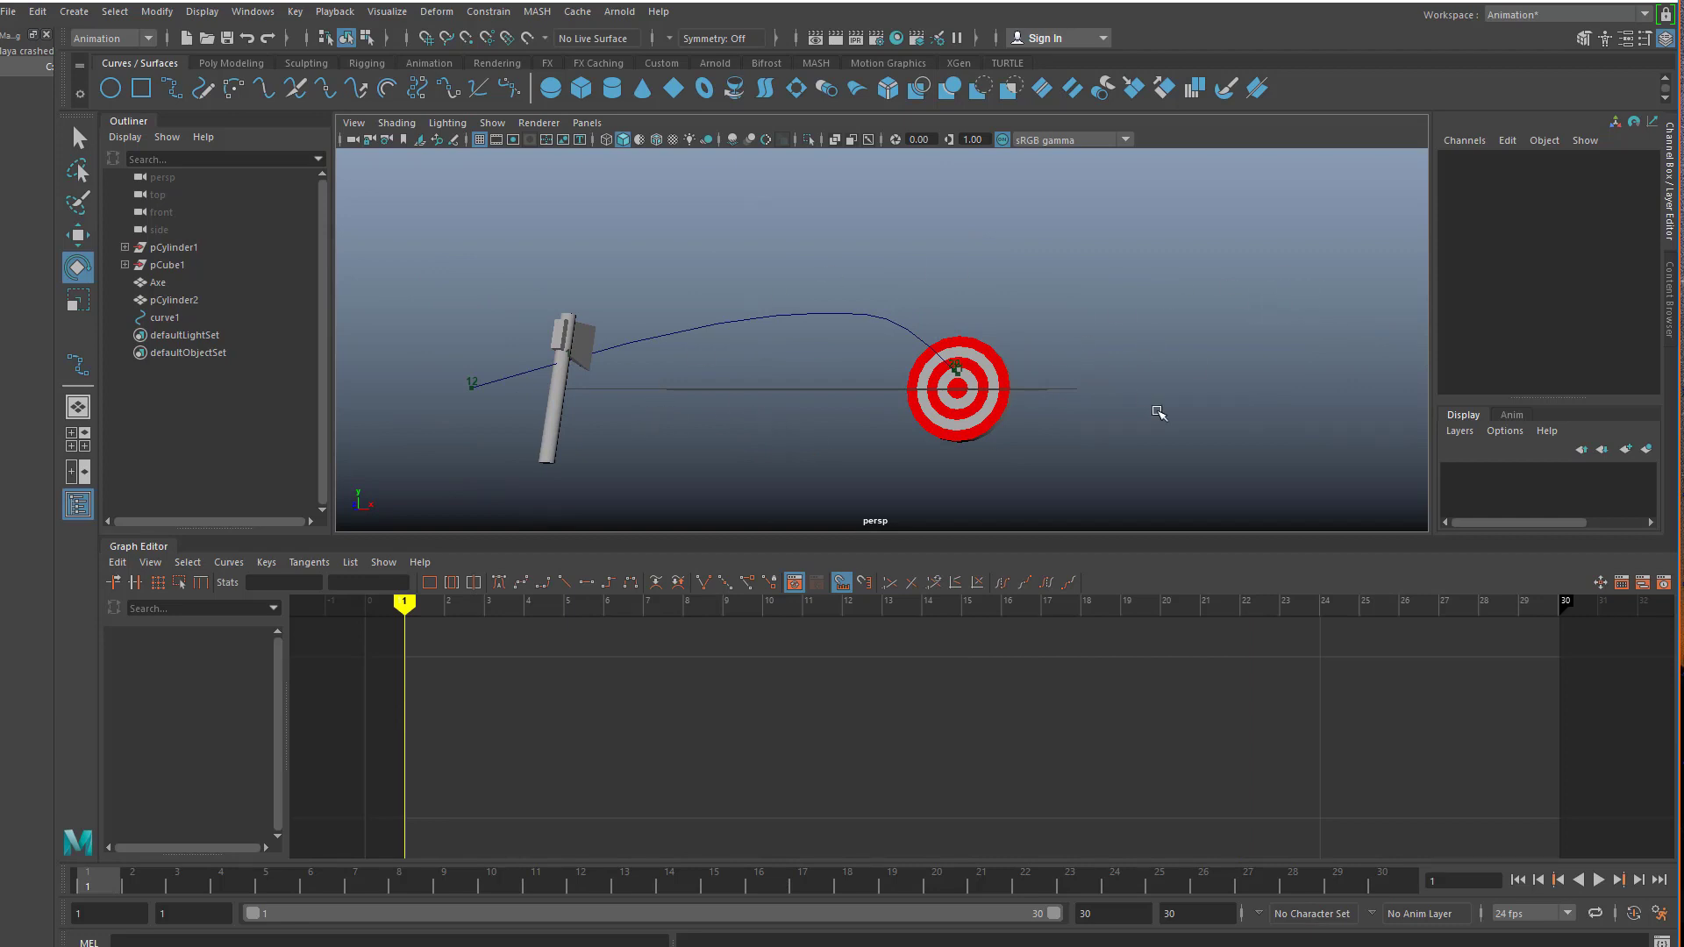
{"action": "left_click_drag", "start_coordinate": [1158, 412], "coordinate": [986, 405], "text": "alt"}
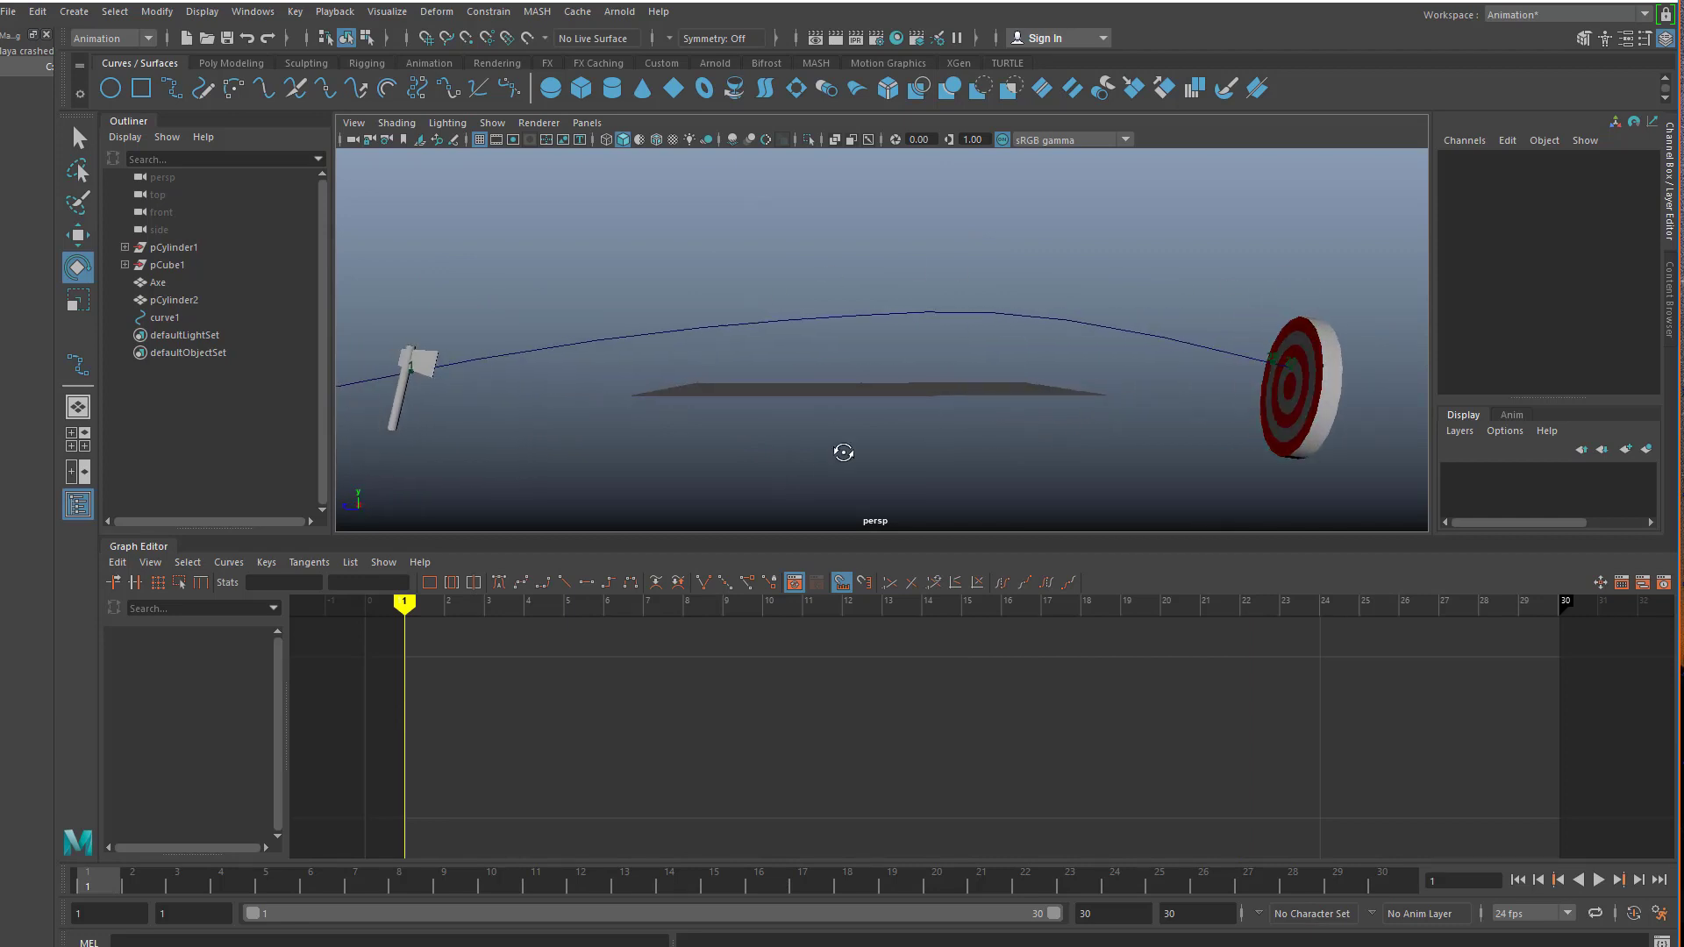